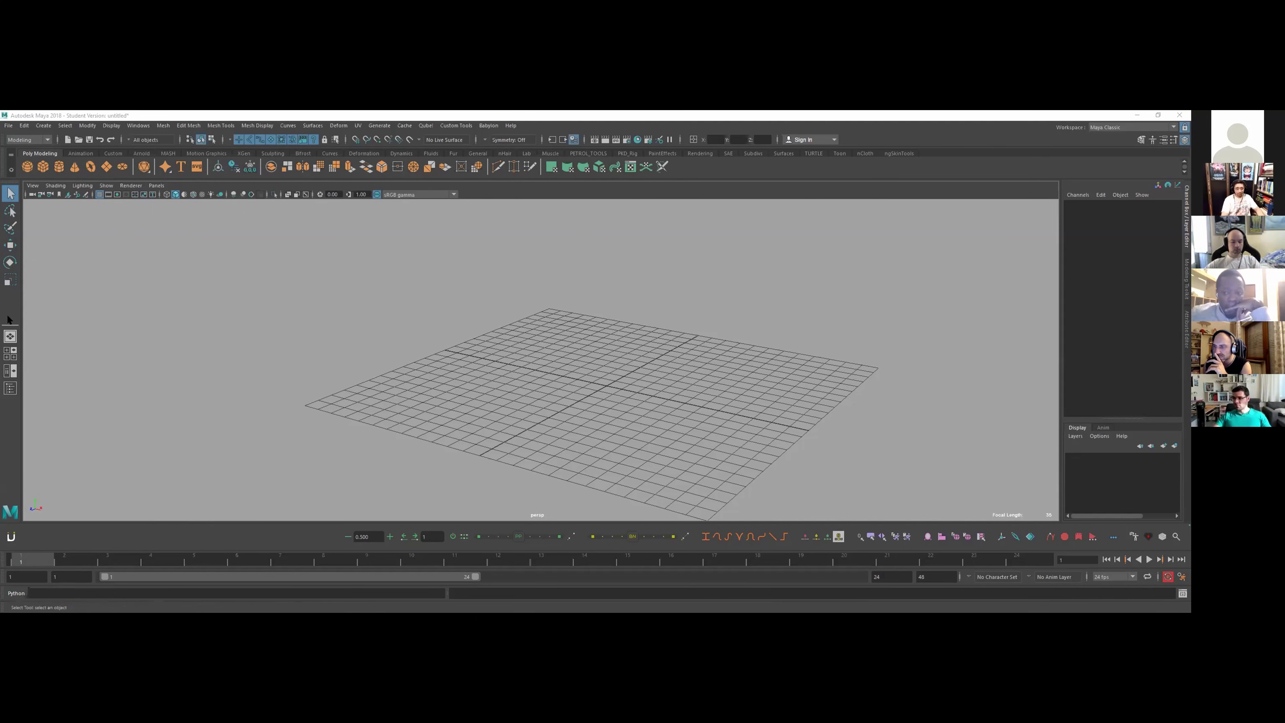
# - Open the Project Window and enlarge it to show all of its location sections
pyautogui.click(404, 201)
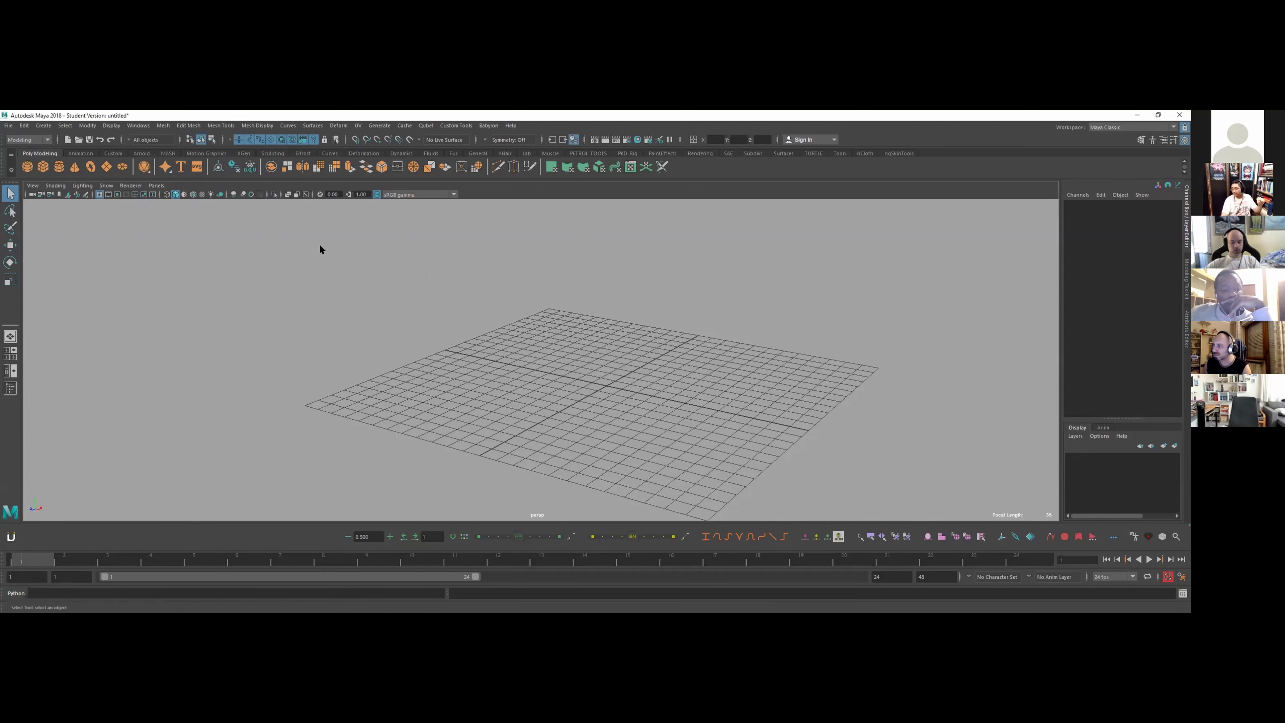
pyautogui.click(9, 126)
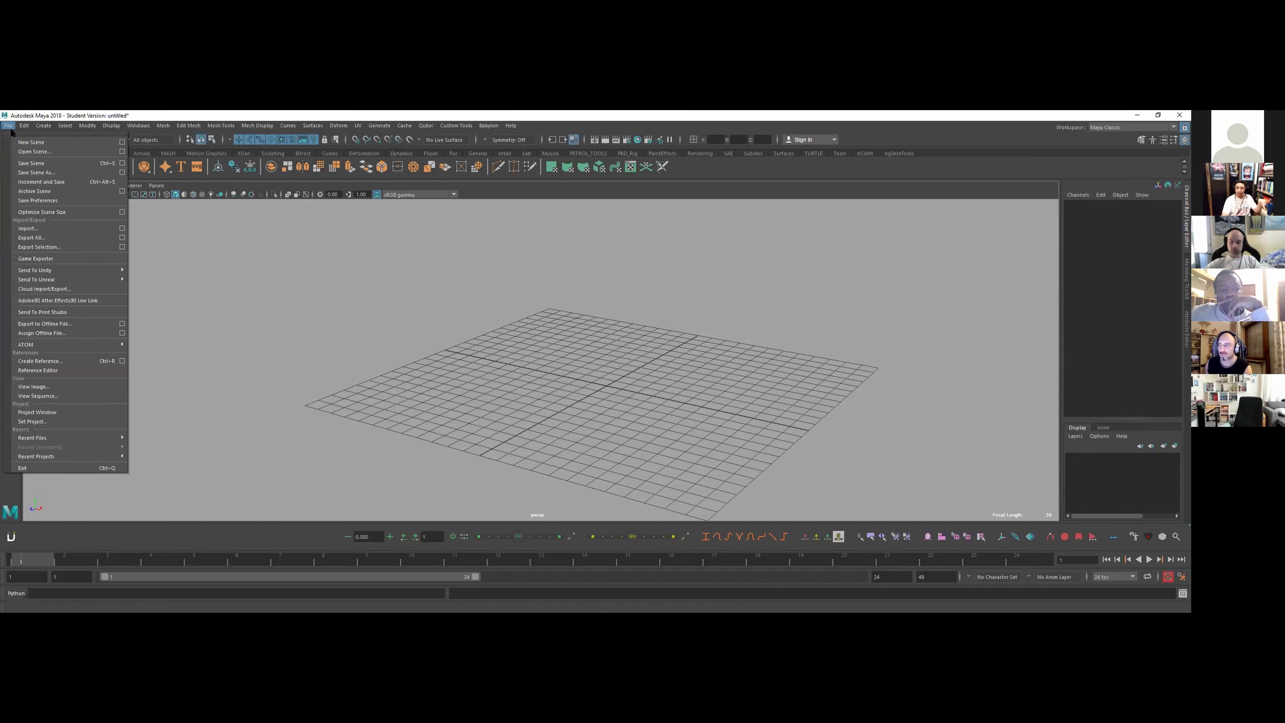
pyautogui.click(82, 410)
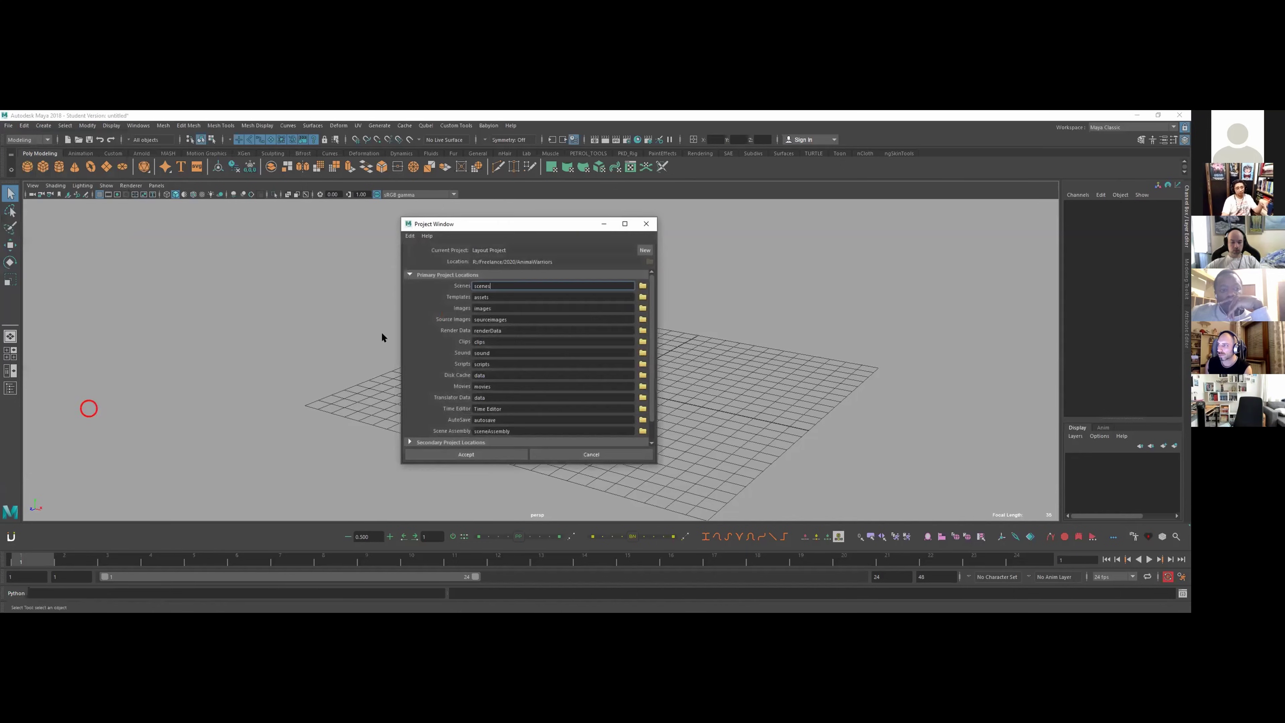
pyautogui.moveTo(590, 221); pyautogui.dragTo(596, 215)
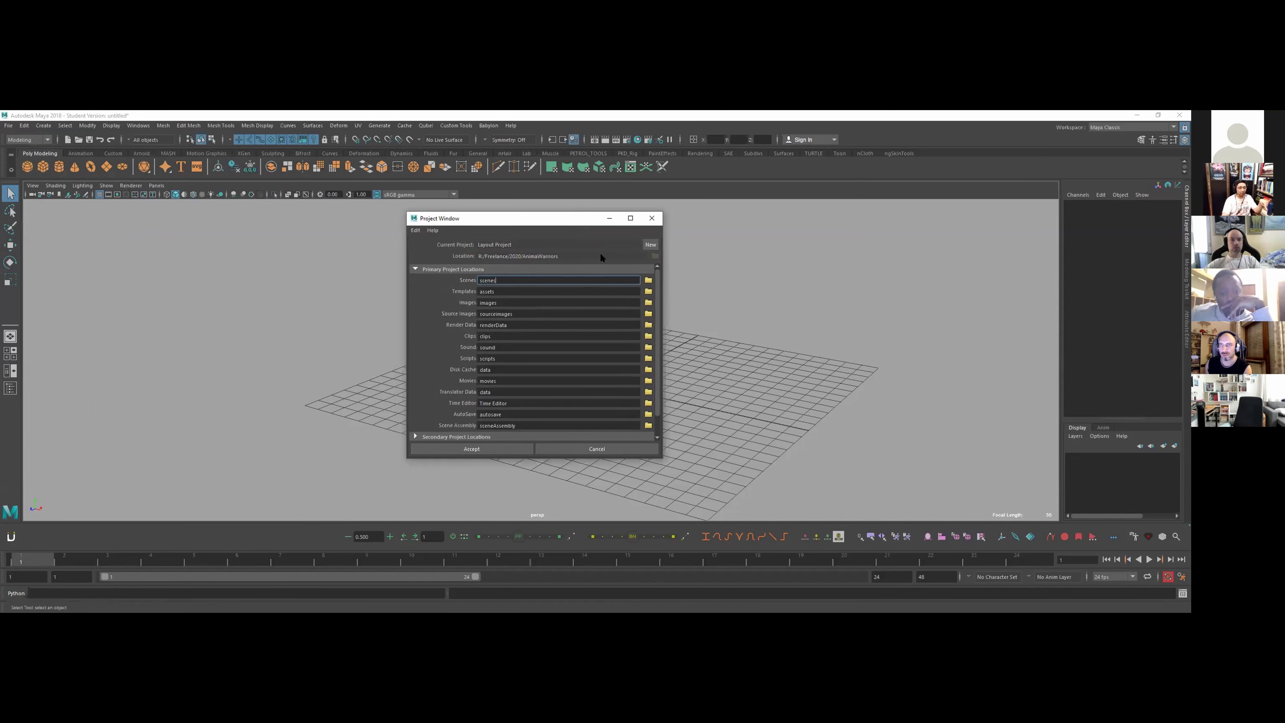
pyautogui.click(584, 457)
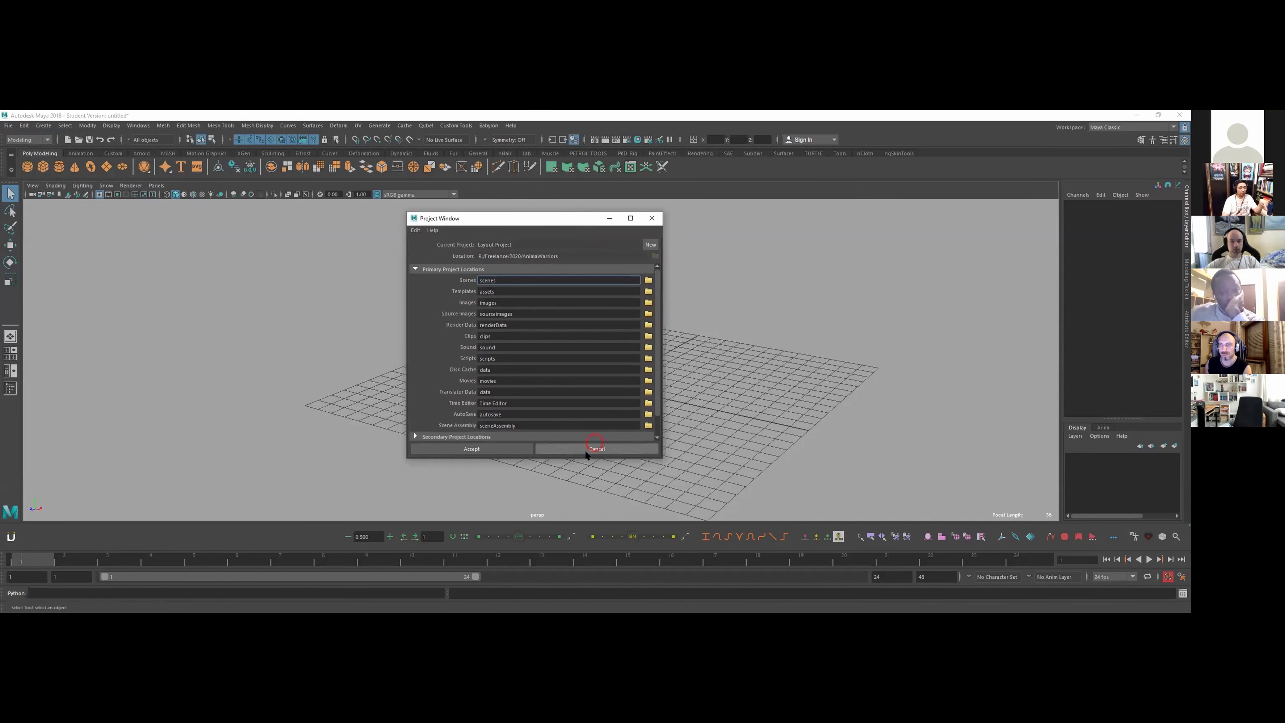
pyautogui.moveTo(585, 457); pyautogui.dragTo(587, 520)
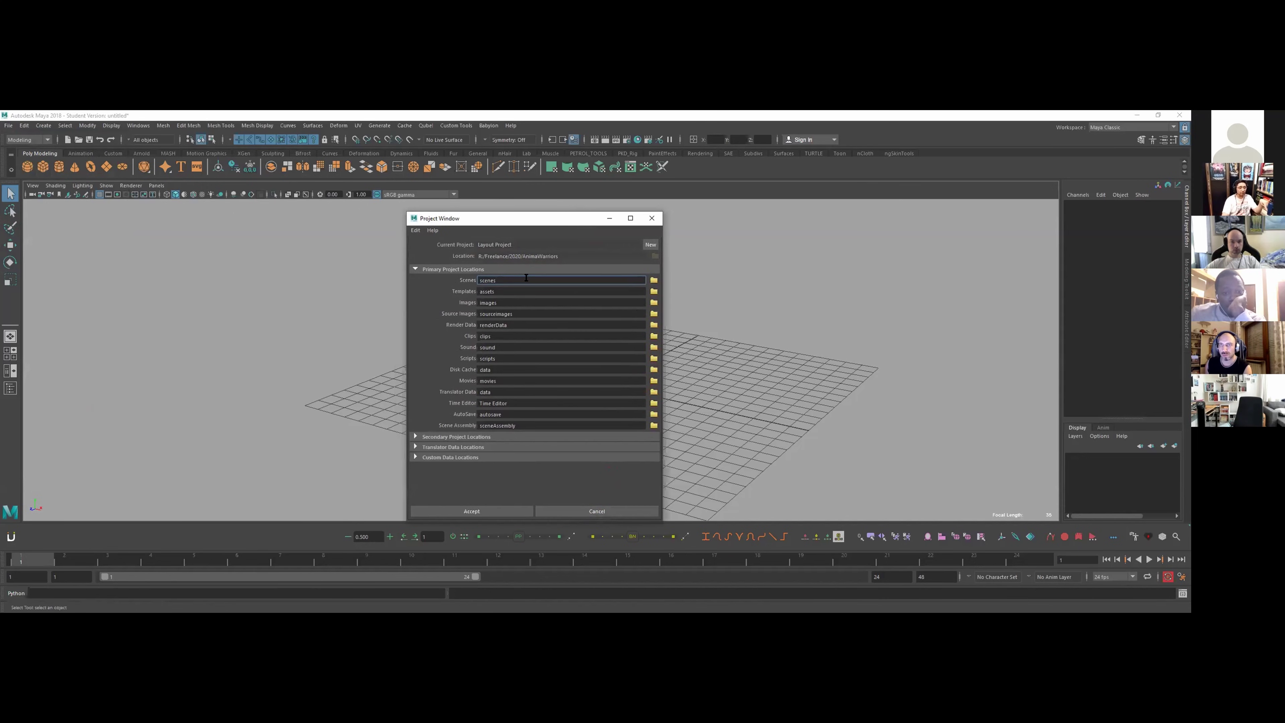
# - Go through the primary project locations from Templates down to Disk Cache
pyautogui.click(523, 291)
pyautogui.click(521, 302)
pyautogui.click(520, 314)
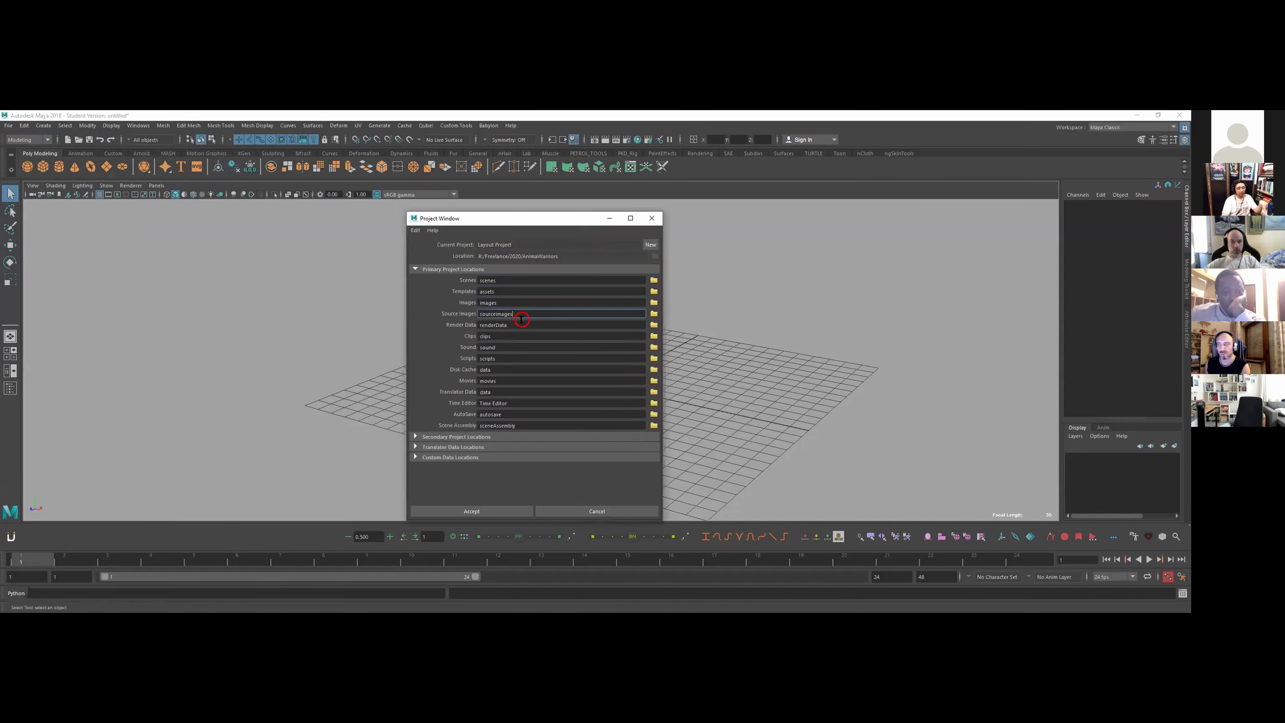
pyautogui.click(521, 325)
pyautogui.click(521, 336)
pyautogui.click(520, 347)
pyautogui.click(520, 358)
pyautogui.click(518, 369)
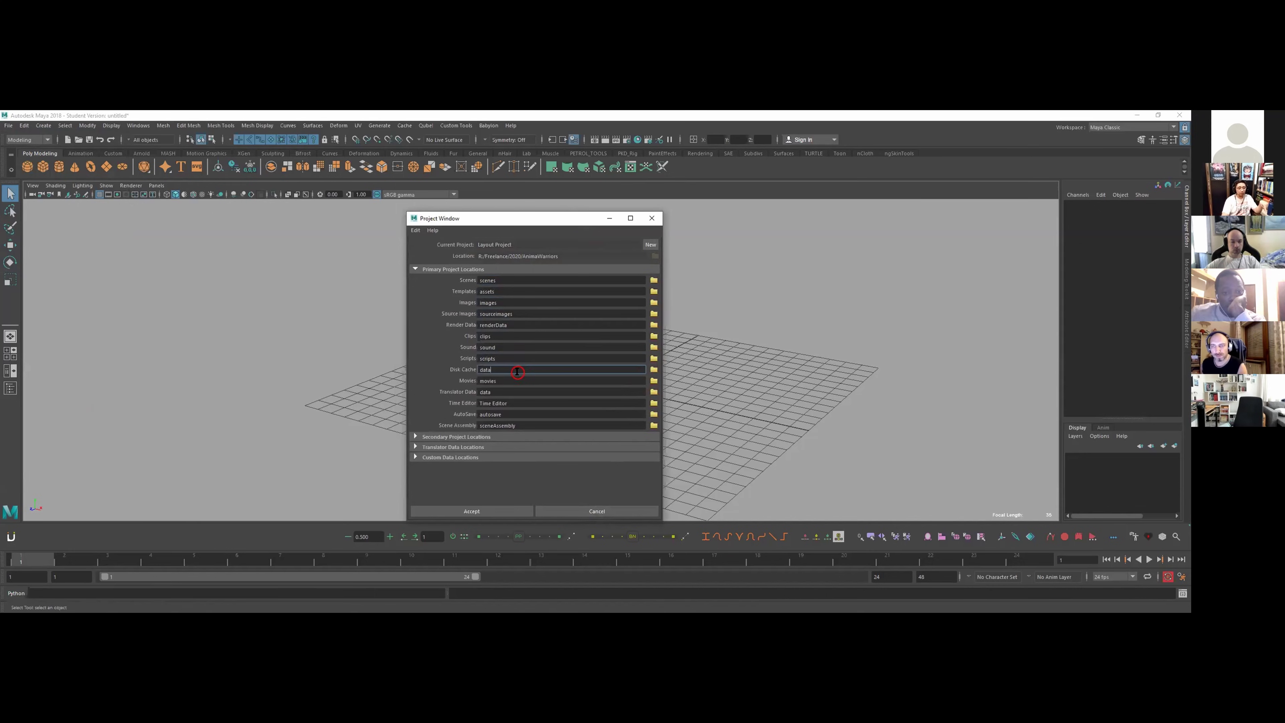
# - Review the Scenes, Images, Source Images, Sound, AutoSave and Movies locations, and close the Project Window without changes
pyautogui.click(506, 279)
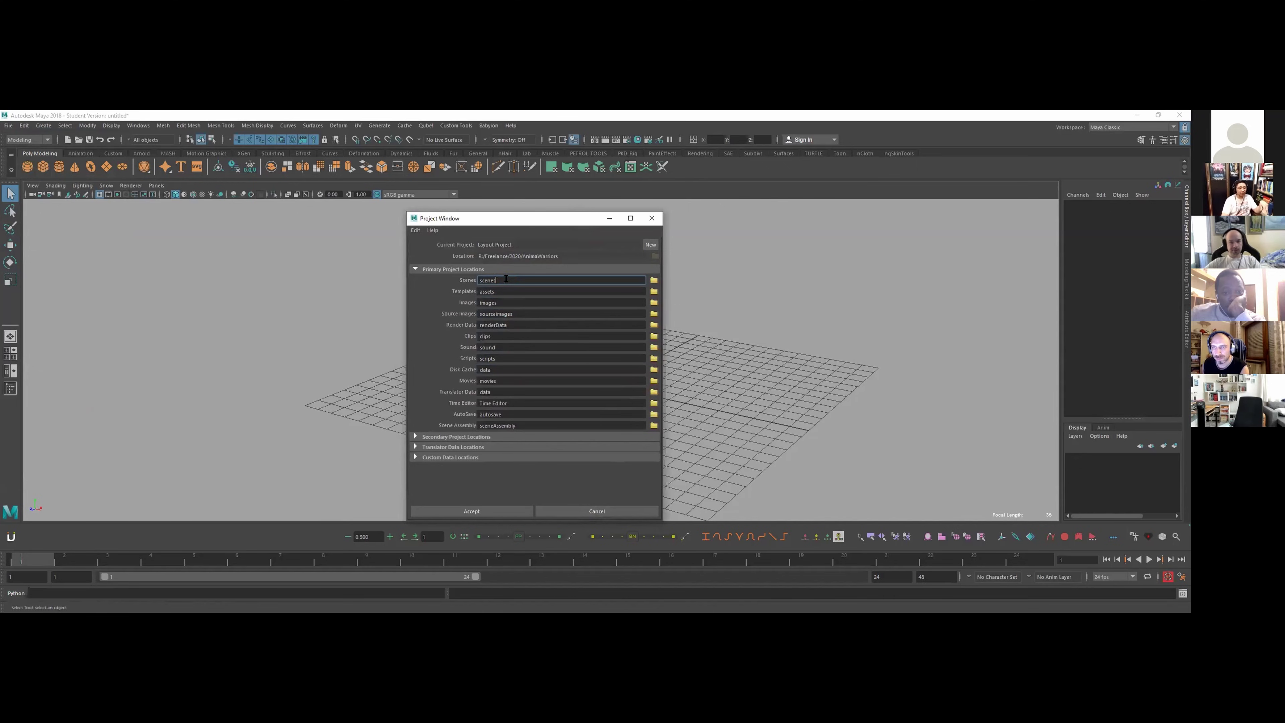
pyautogui.click(507, 302)
pyautogui.click(515, 313)
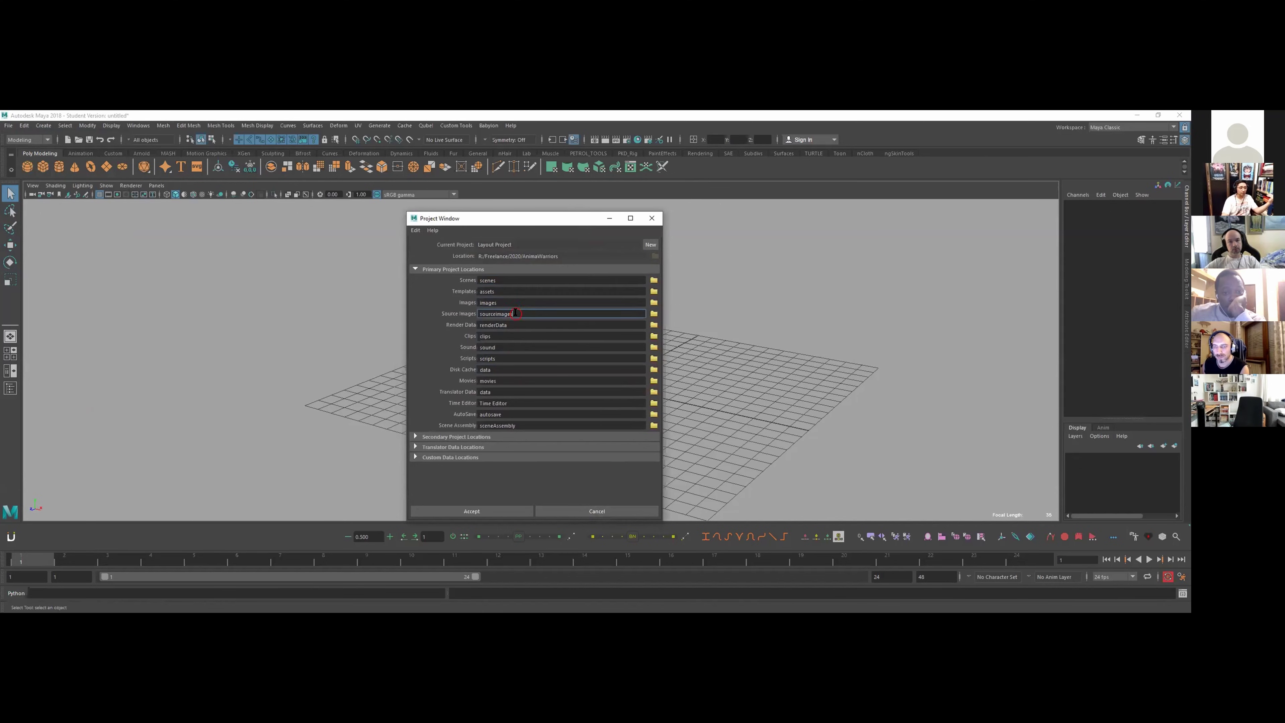
pyautogui.click(525, 348)
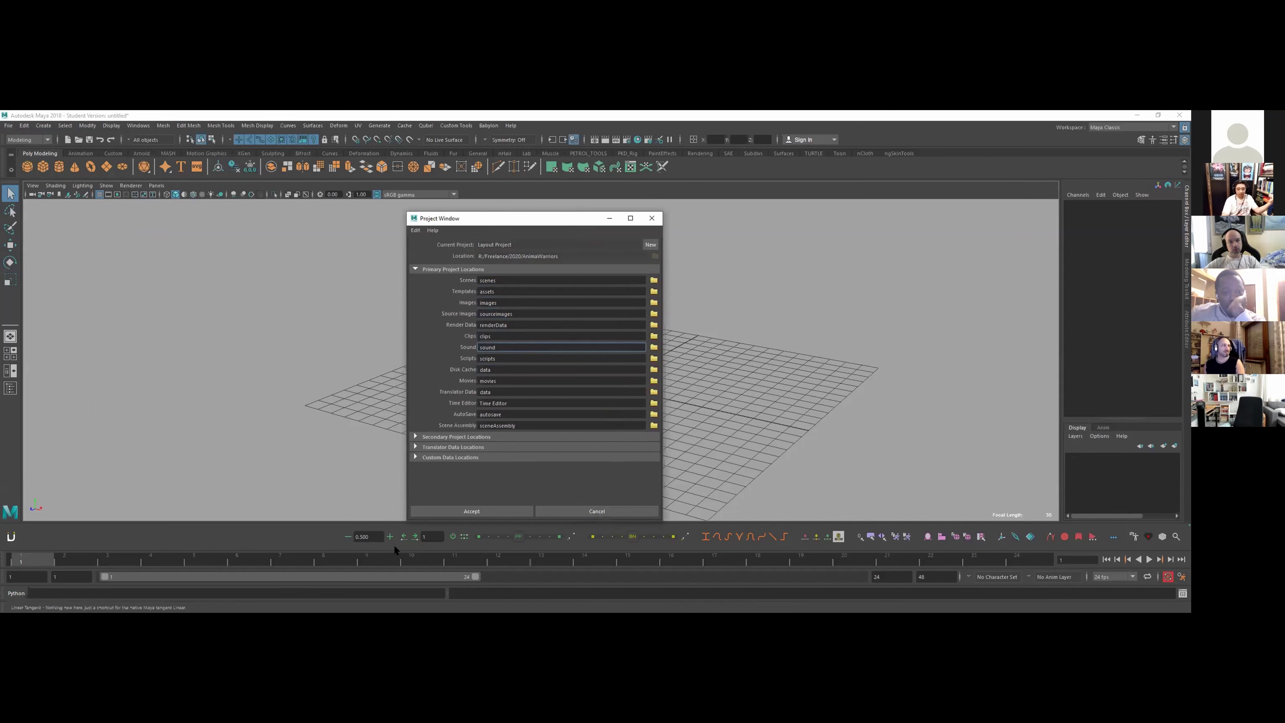
pyautogui.click(510, 347)
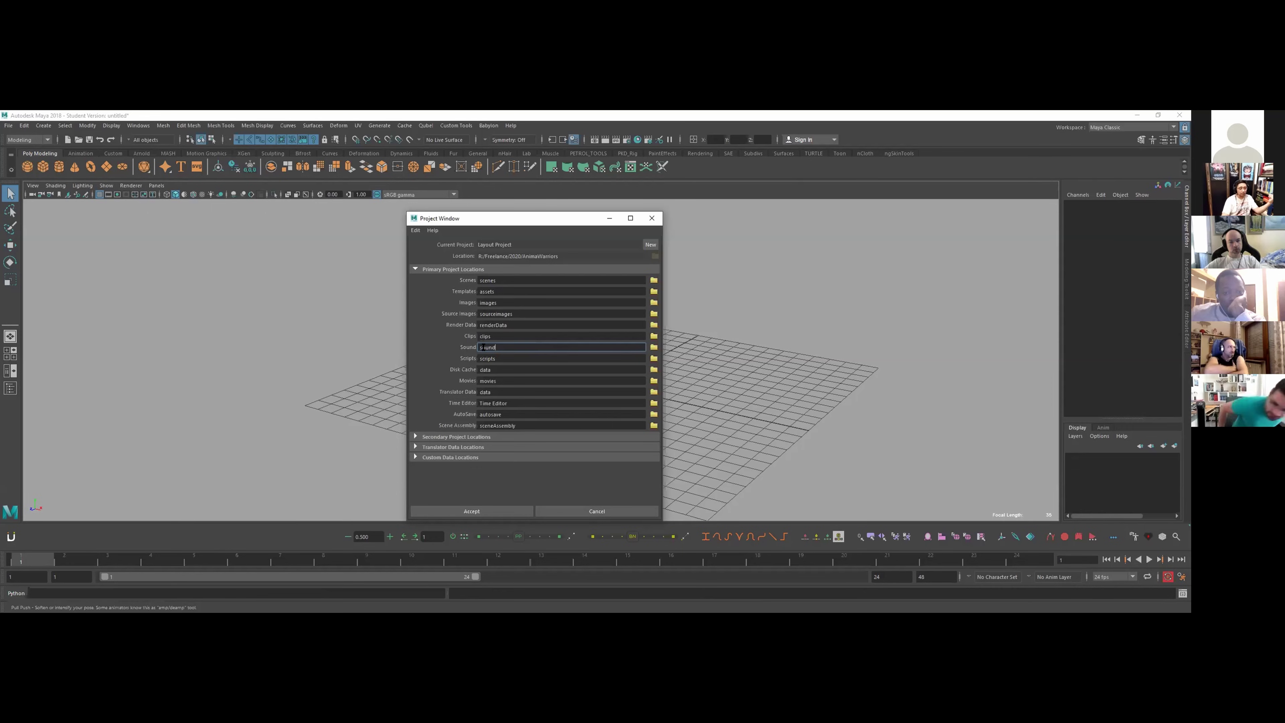
pyautogui.click(508, 413)
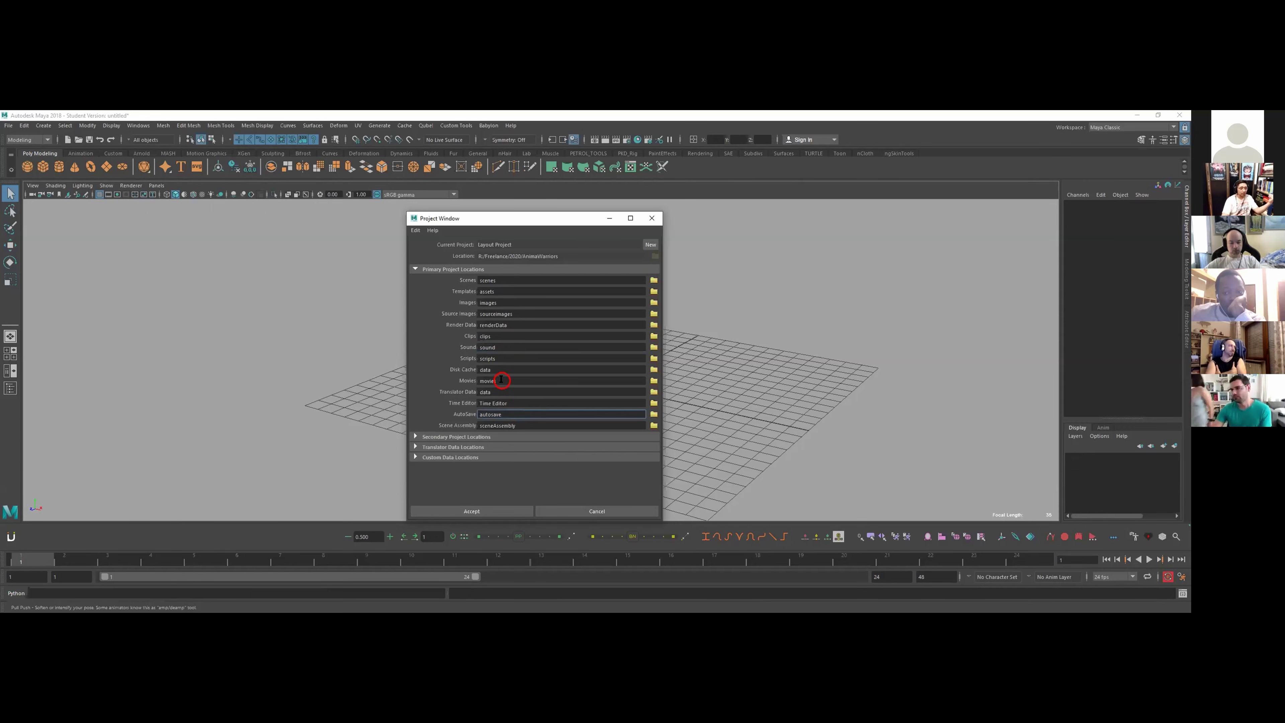
pyautogui.click(520, 380)
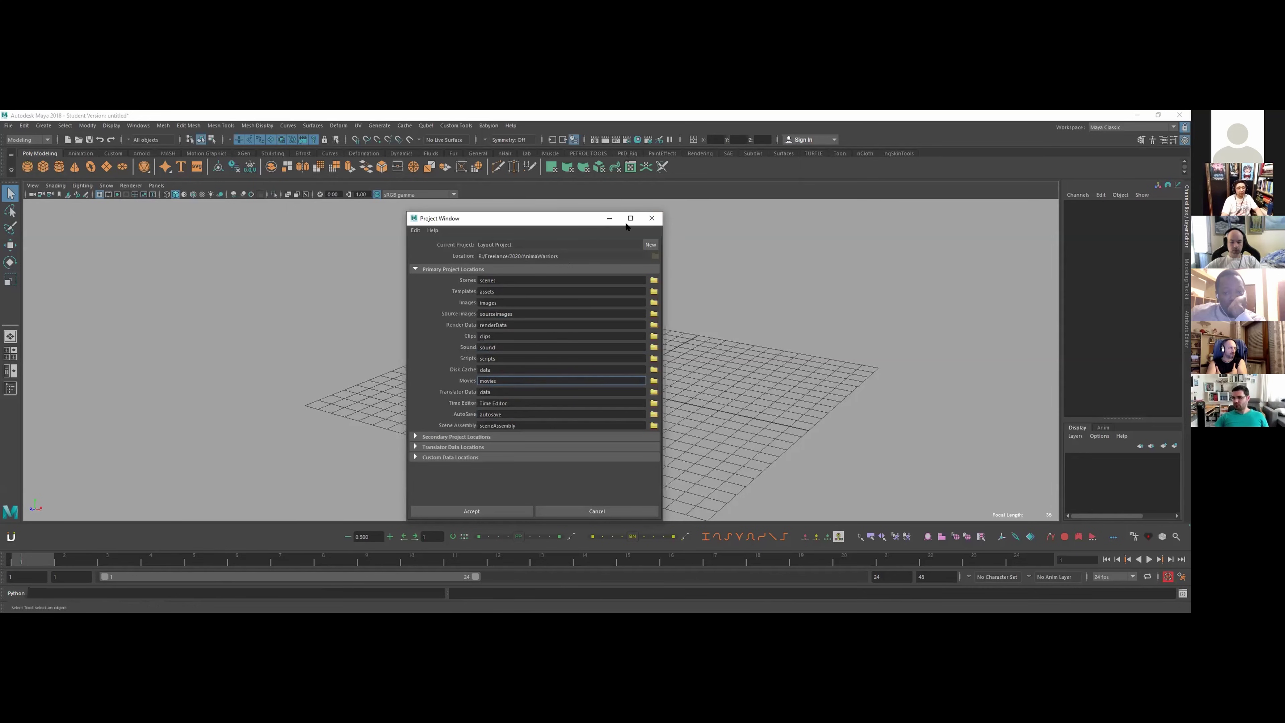
pyautogui.moveTo(579, 222); pyautogui.dragTo(583, 220)
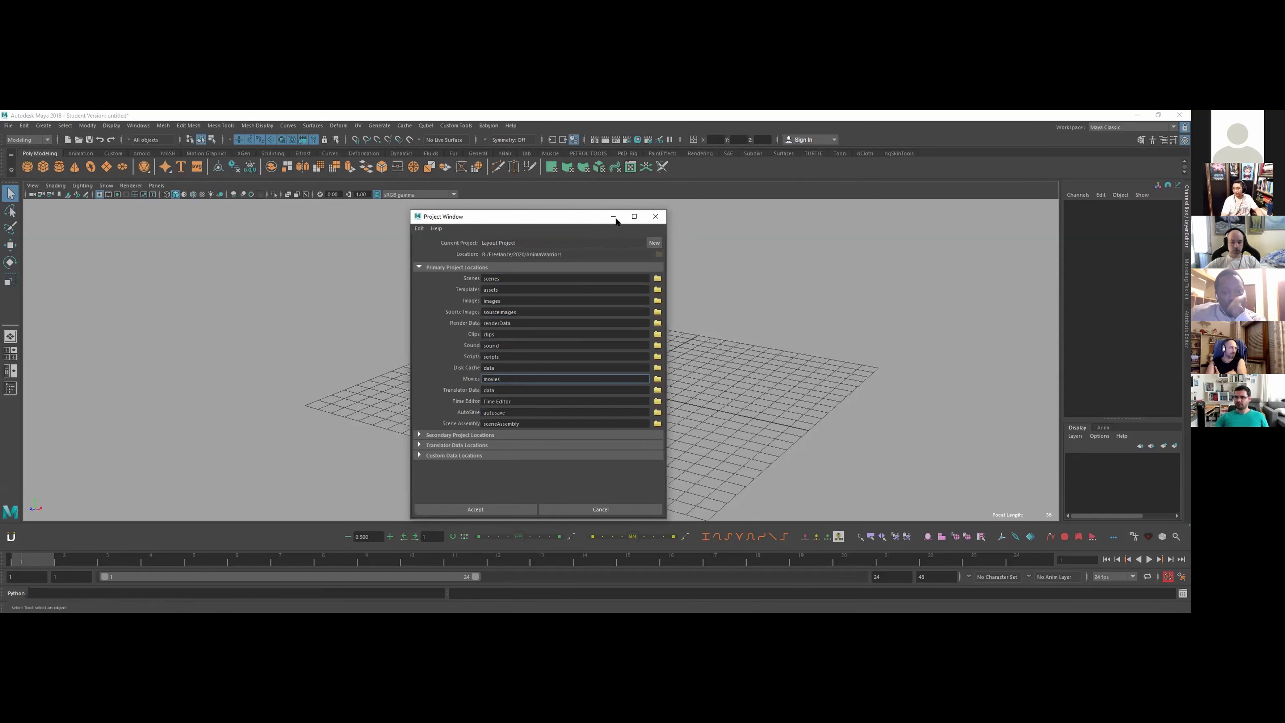
pyautogui.click(653, 216)
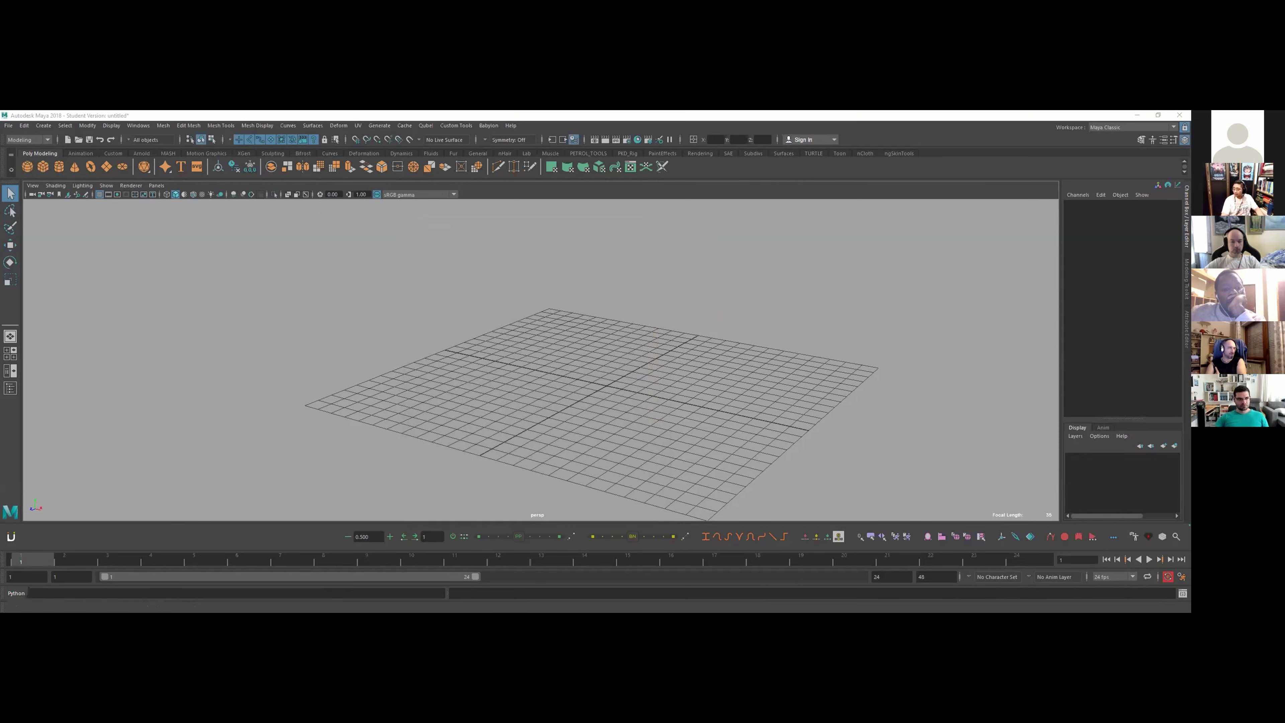
# - Open the Save As dialog for the scene, examine the scenes folder at the end of the default path, and close it without saving
pyautogui.click(497, 113)
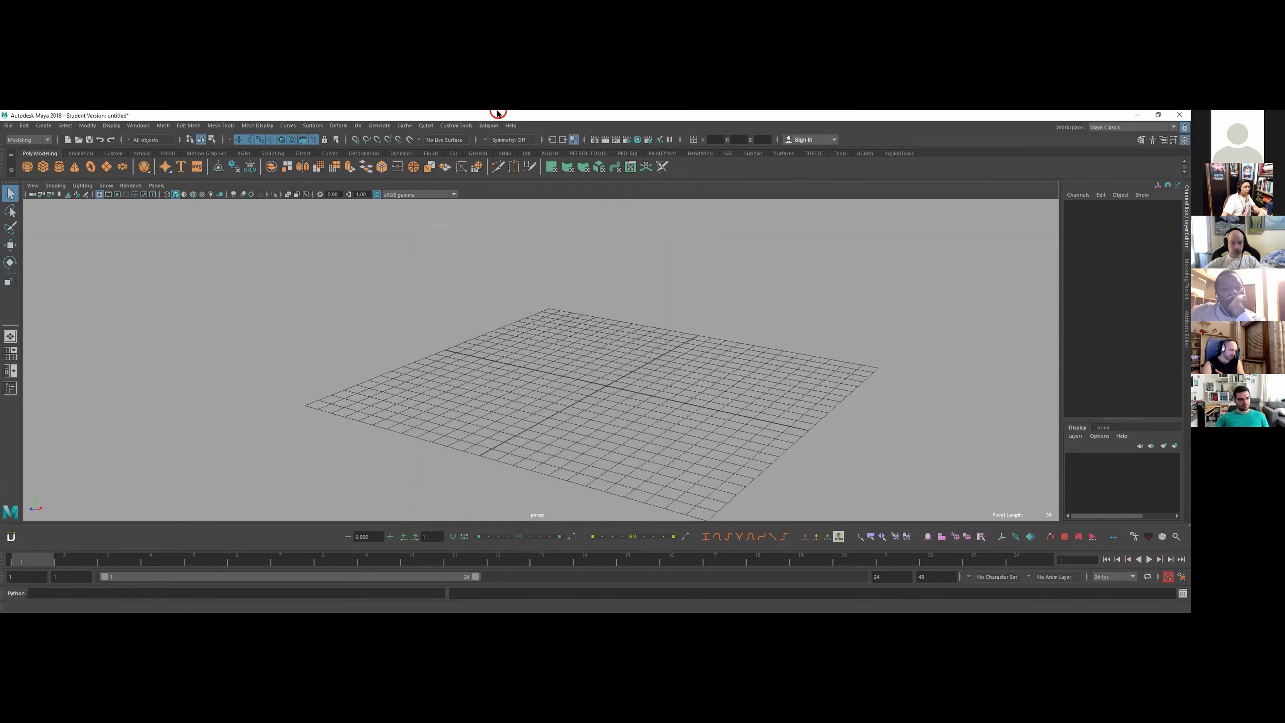
pyautogui.click(8, 126)
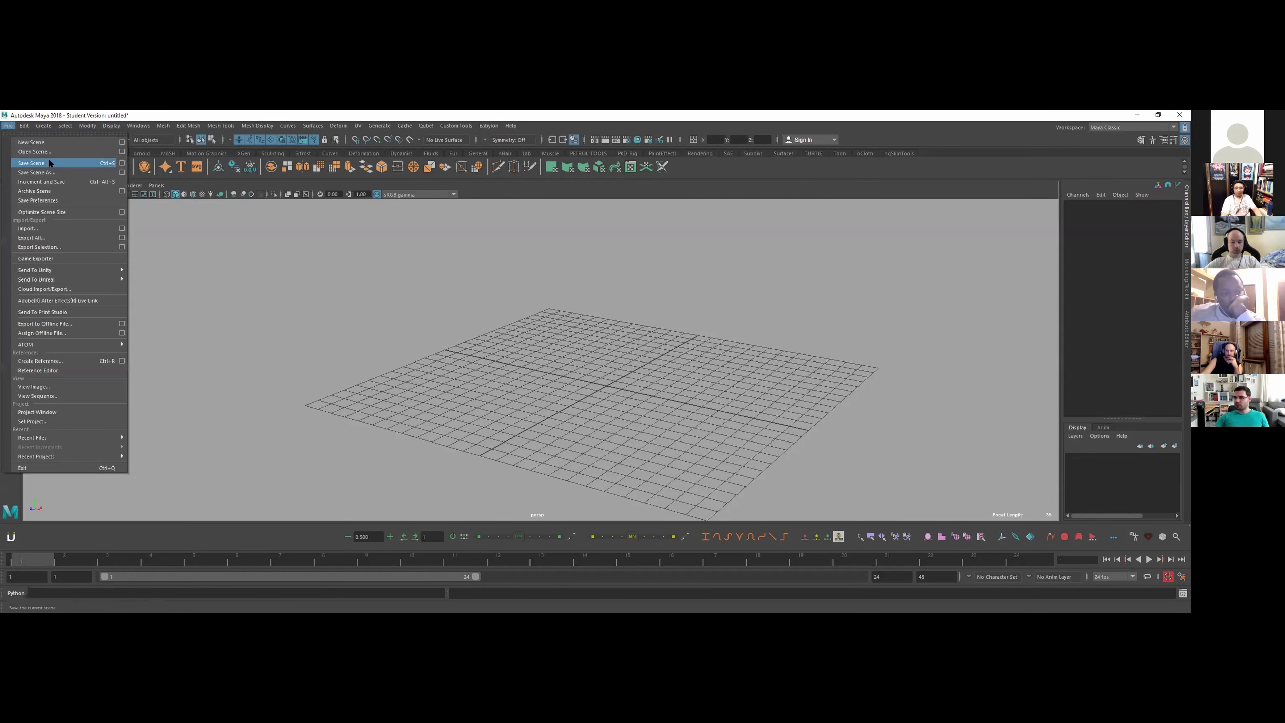
pyautogui.click(70, 164)
pyautogui.press('Escape')
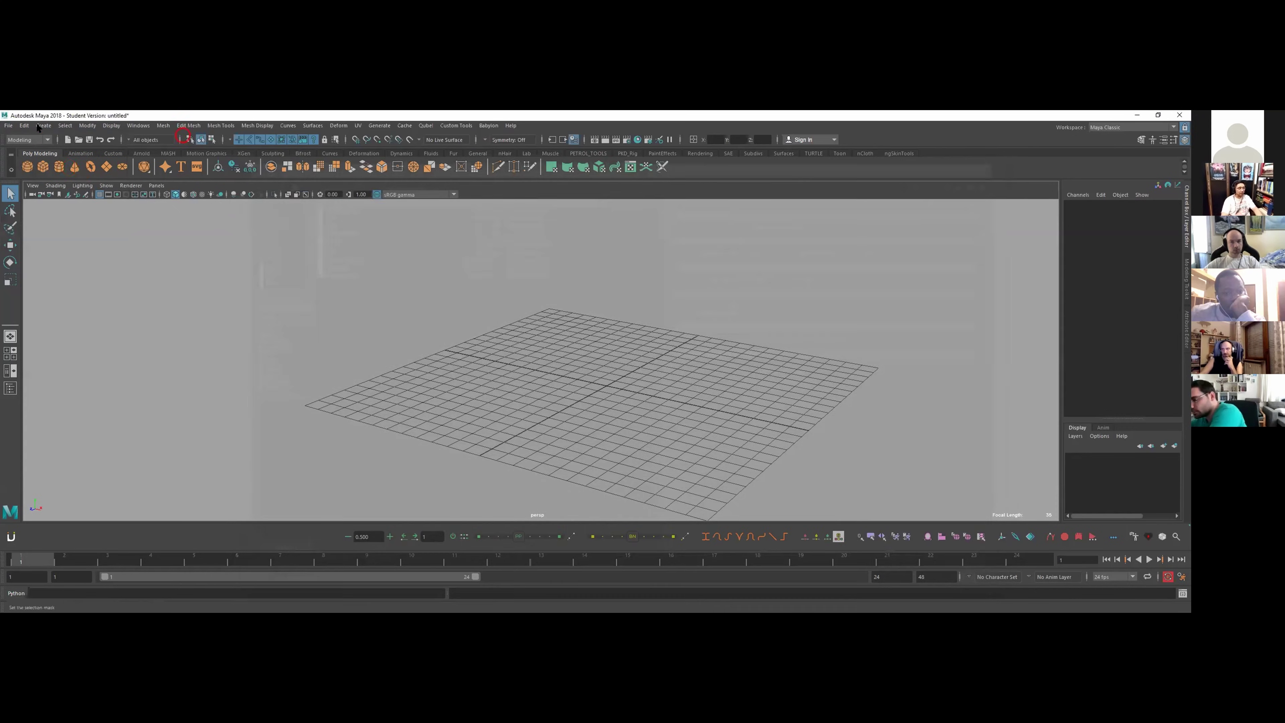
pyautogui.click(8, 125)
pyautogui.click(59, 163)
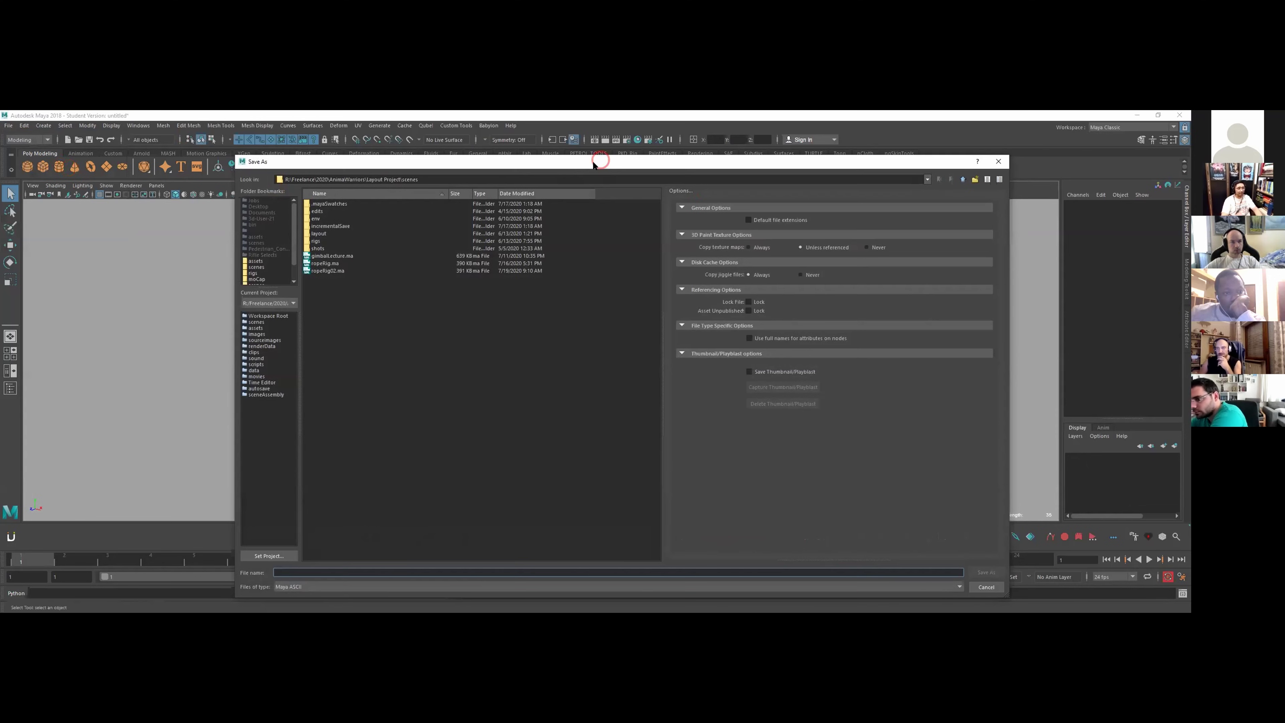
pyautogui.moveTo(419, 179); pyautogui.dragTo(392, 178)
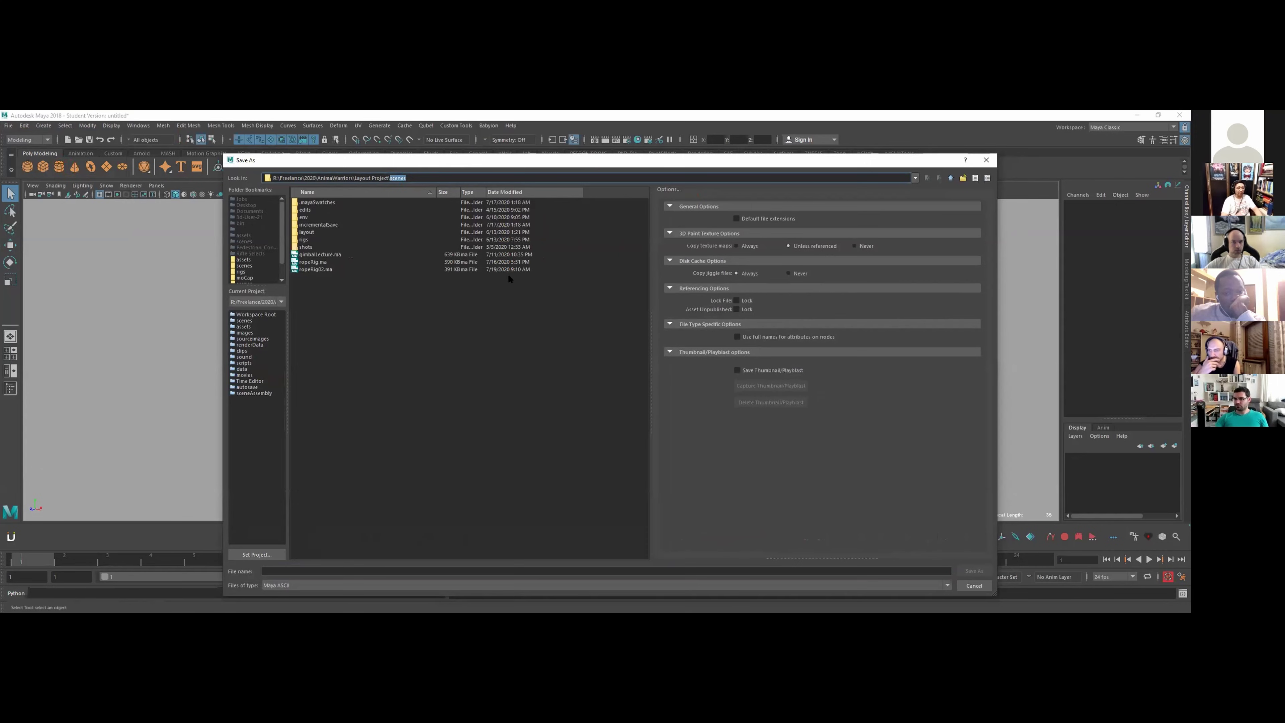
pyautogui.click(430, 178)
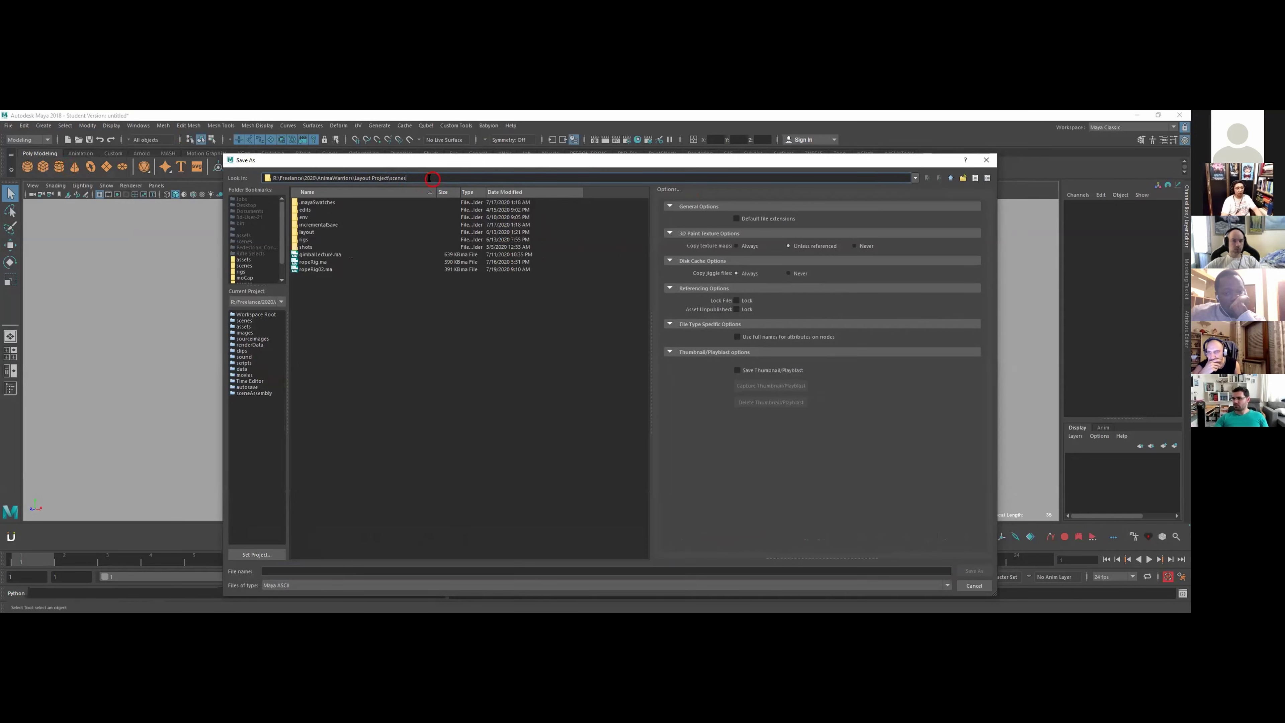
pyautogui.moveTo(390, 177)
pyautogui.mouseDown()
pyautogui.moveTo(359, 178)
pyautogui.moveTo(394, 178)
pyautogui.mouseUp()
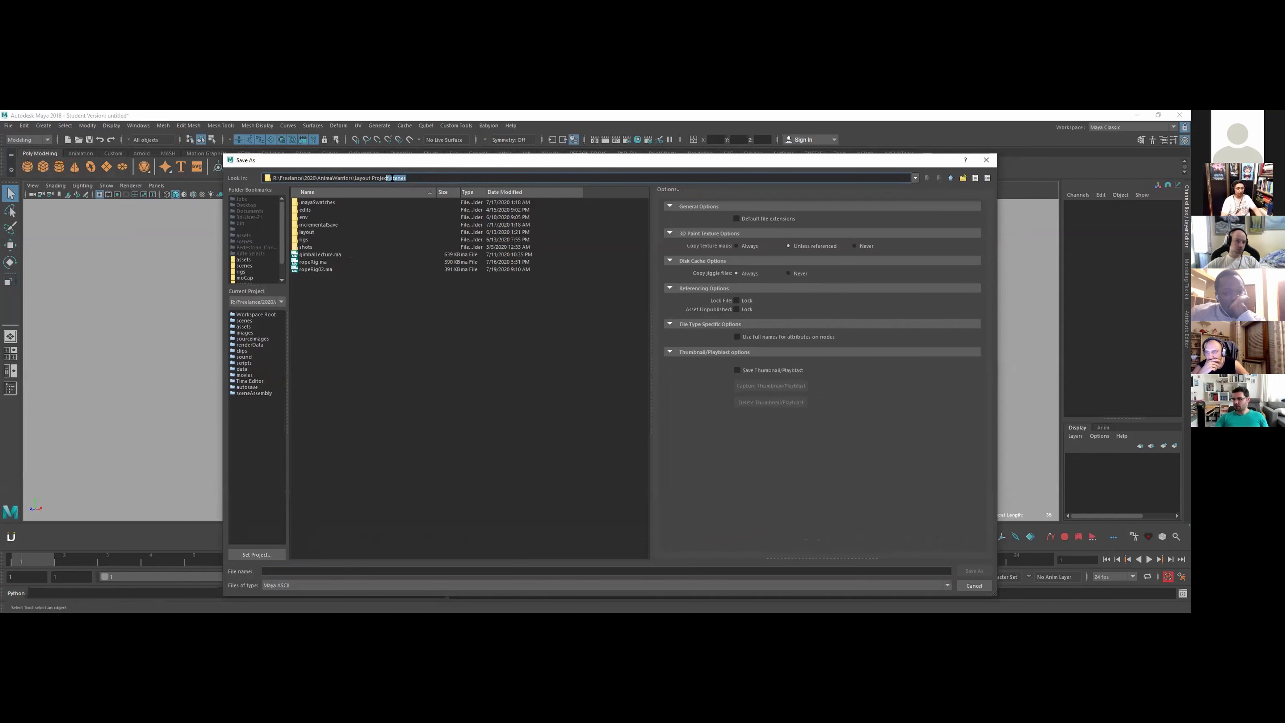
pyautogui.click(435, 311)
pyautogui.moveTo(406, 178); pyautogui.dragTo(394, 178)
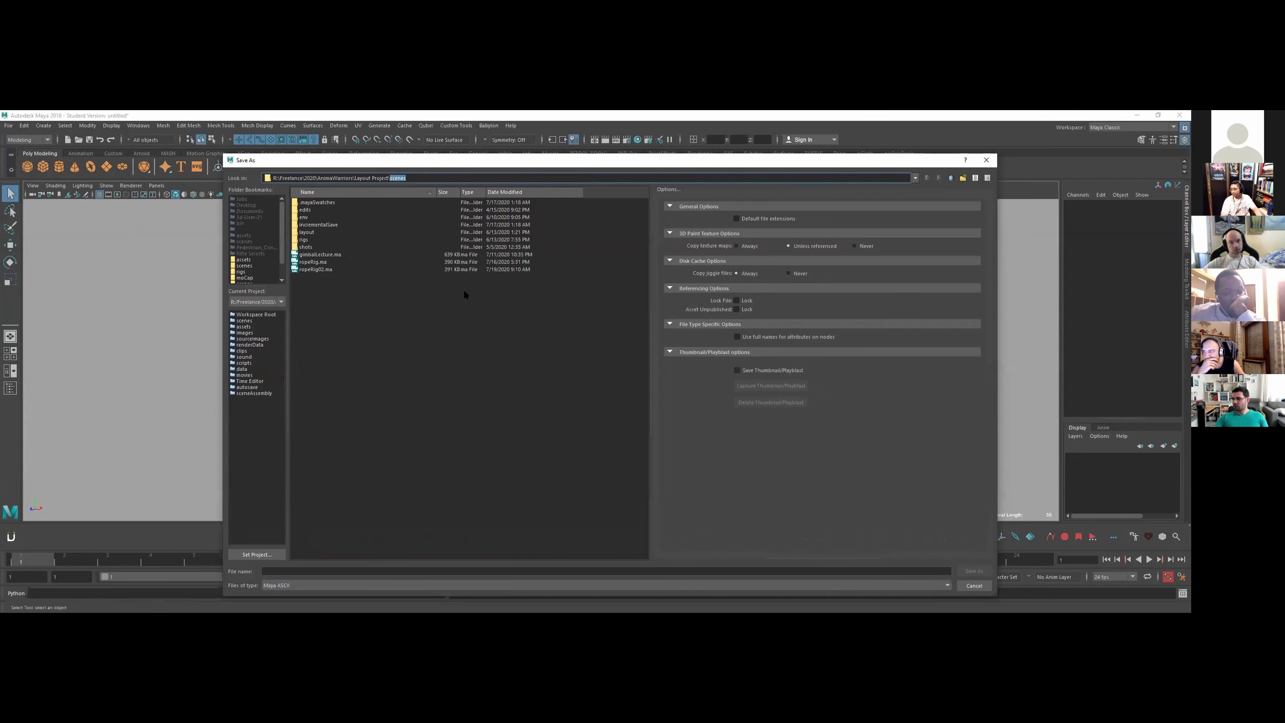
pyautogui.click(986, 159)
# - Open the Set Project dialog to view the available project folders, and close it without setting a project
pyautogui.click(8, 125)
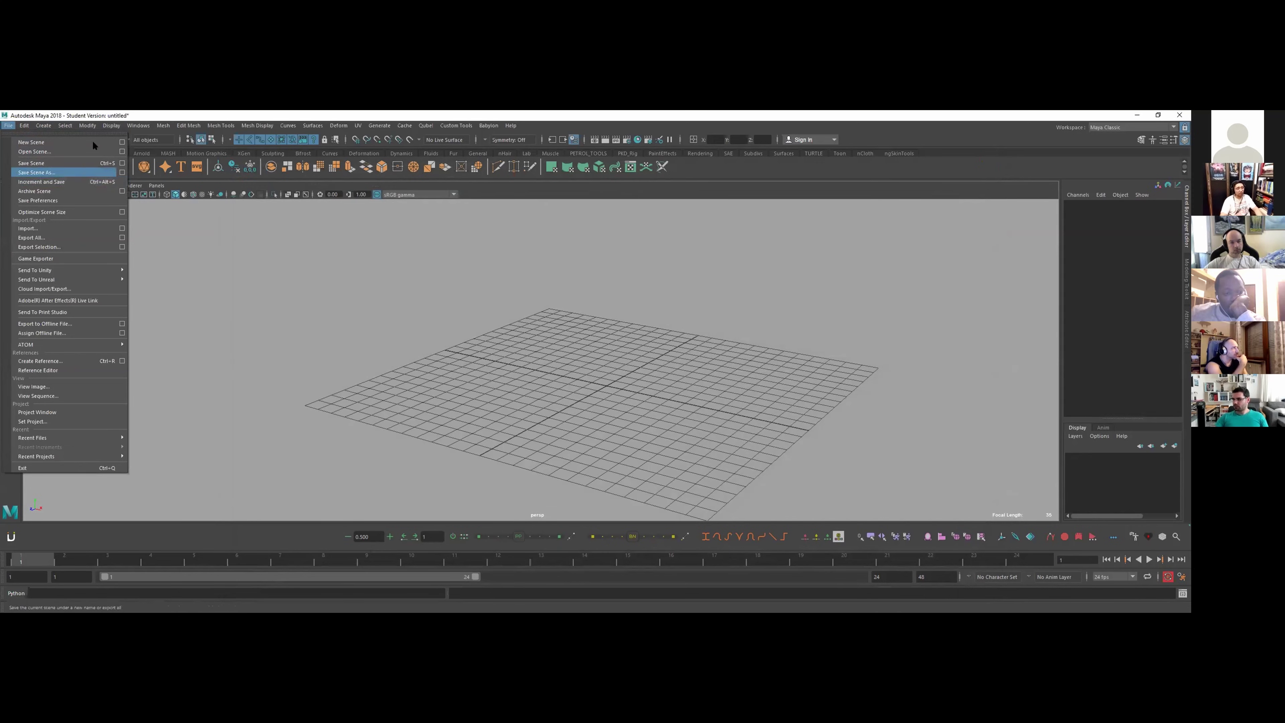
pyautogui.click(112, 125)
pyautogui.click(8, 125)
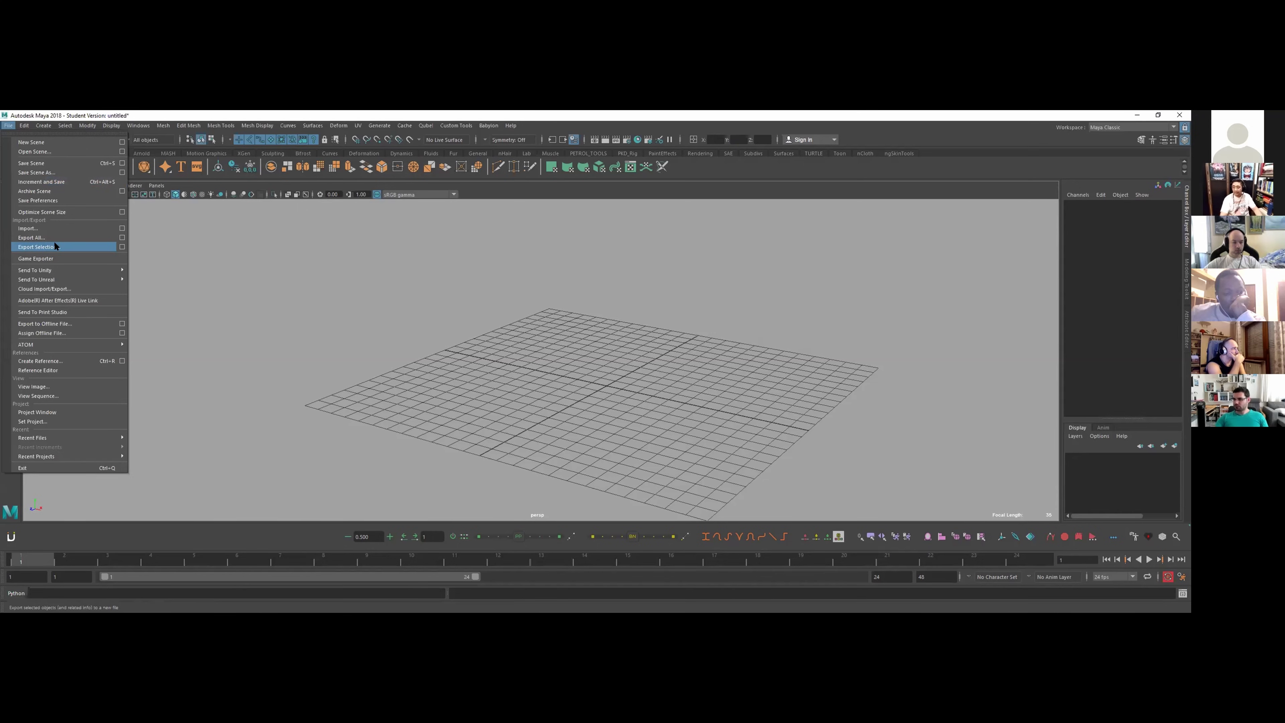
pyautogui.click(46, 421)
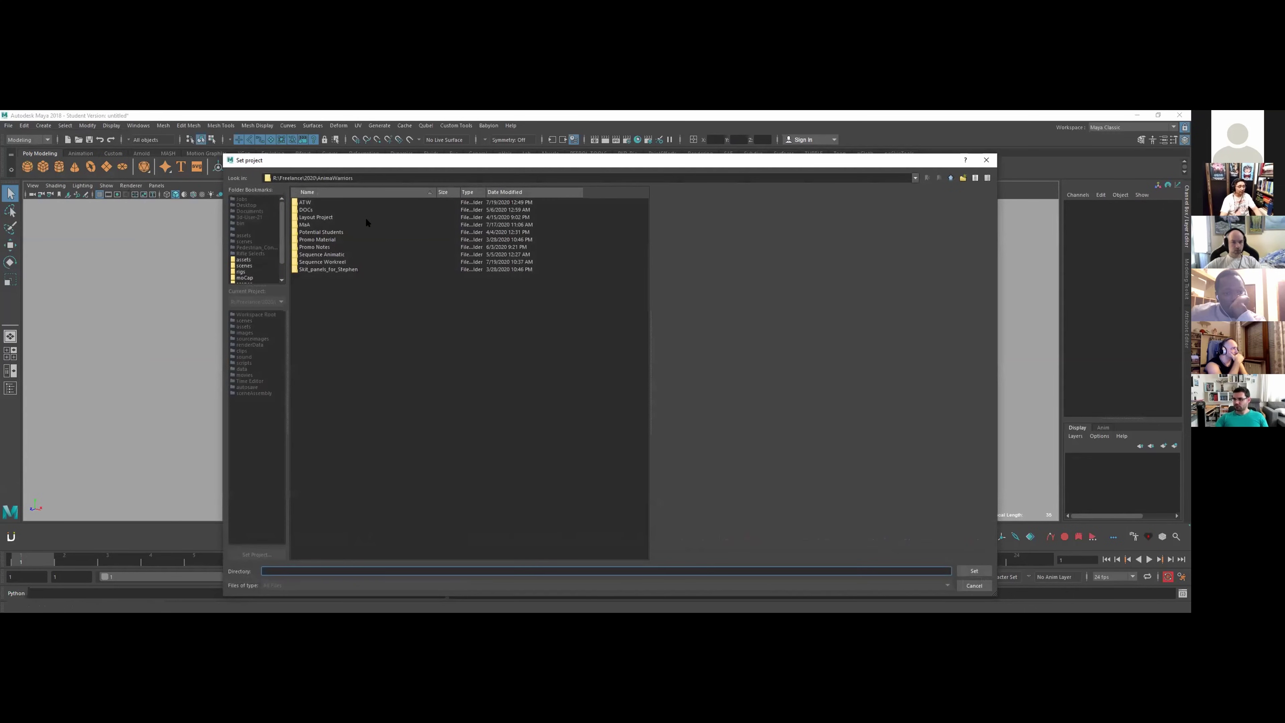
pyautogui.click(986, 160)
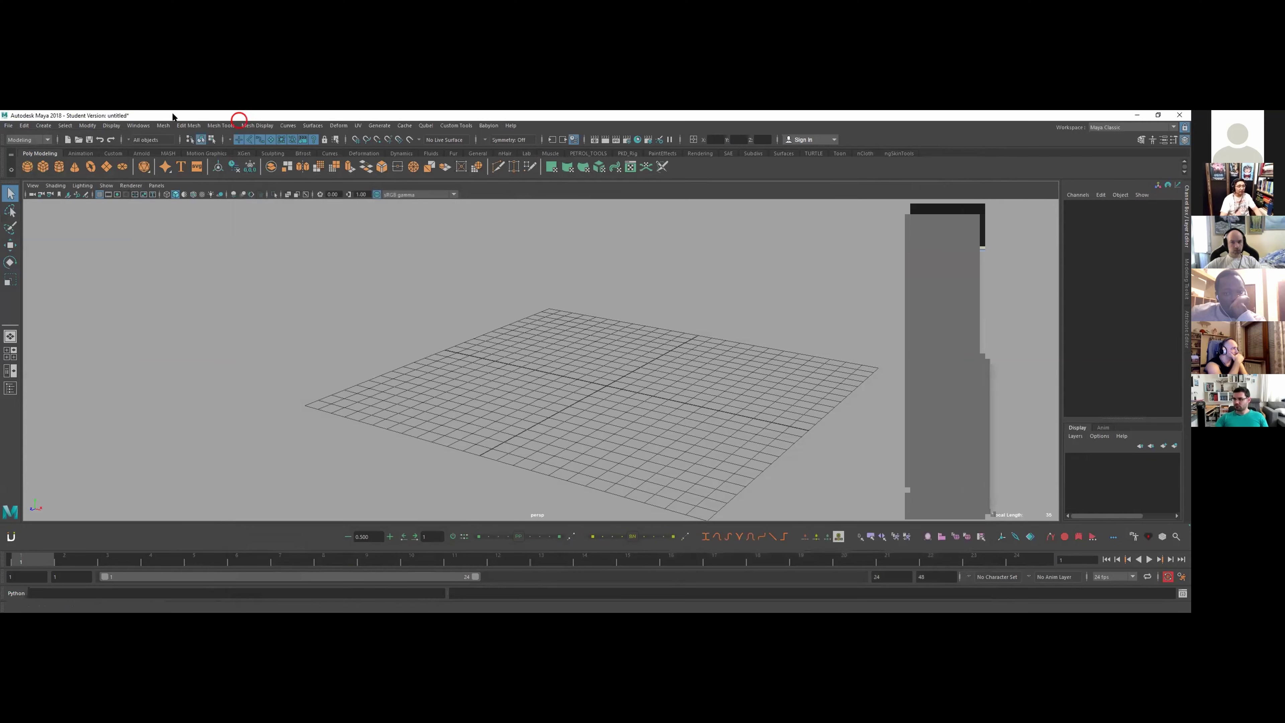
pyautogui.click(8, 125)
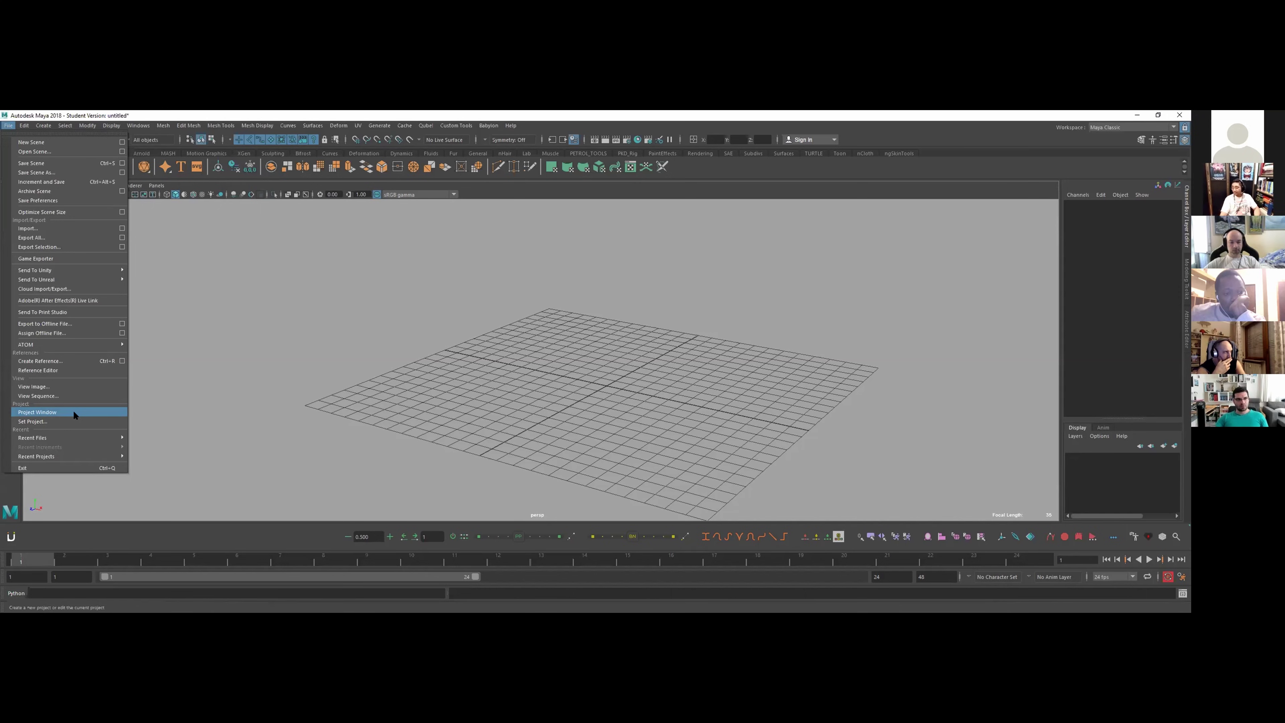
pyautogui.click(362, 172)
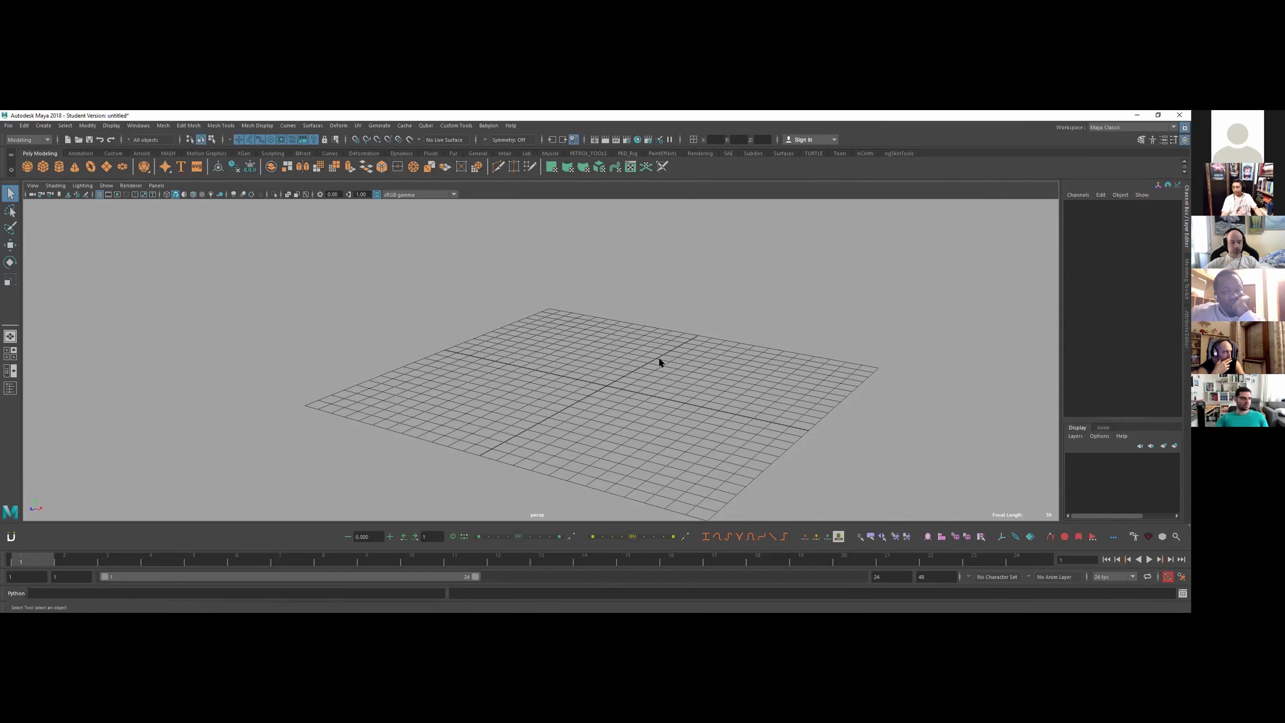
pyautogui.moveTo(616, 349)
pyautogui.keyDown('alt'); pyautogui.mouseDown()
pyautogui.moveTo(630, 376)
pyautogui.moveTo(631, 348)
pyautogui.mouseUp(); pyautogui.keyUp('alt')
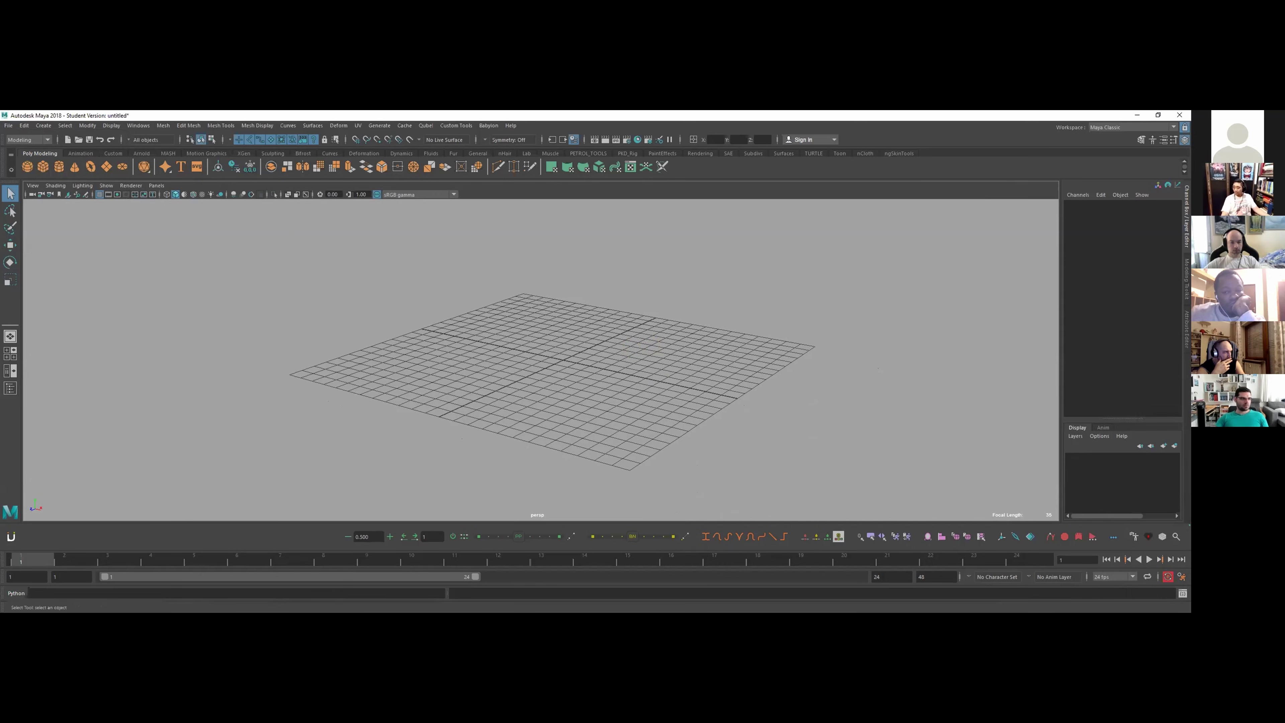
# - View the list of recent projects, including Layout Project, without switching project
pyautogui.click(8, 125)
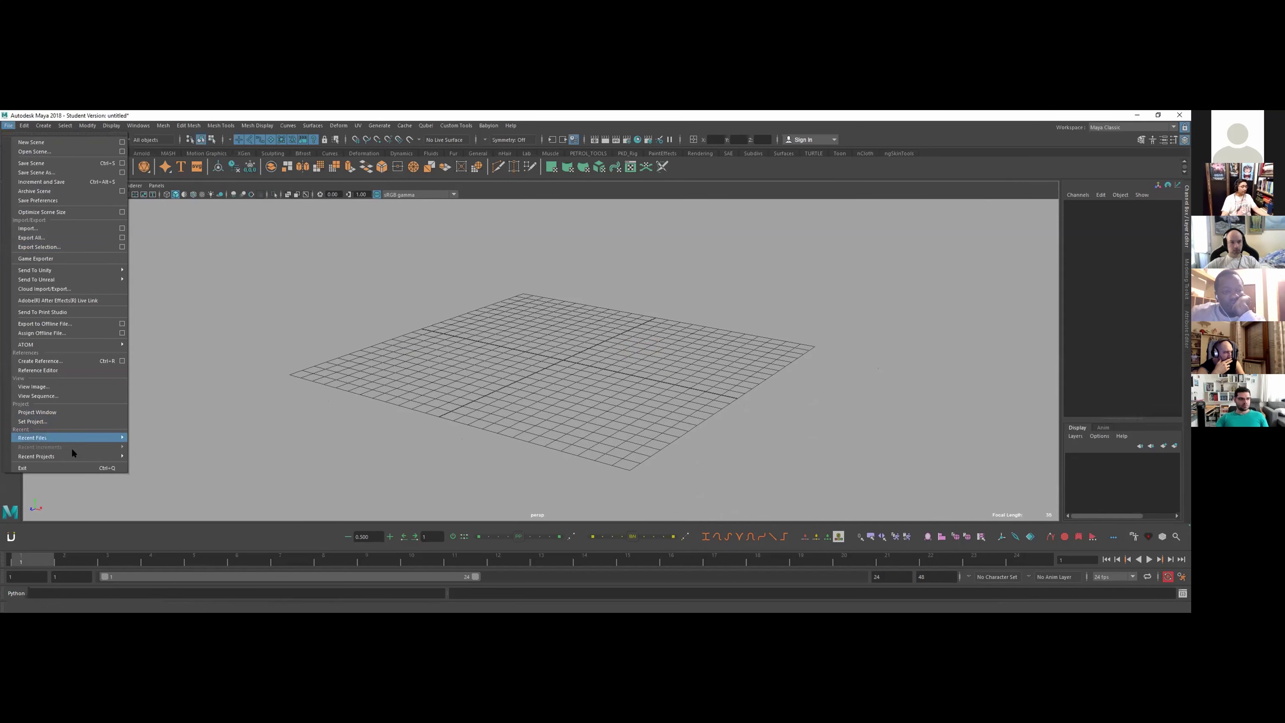
pyautogui.moveTo(78, 439)
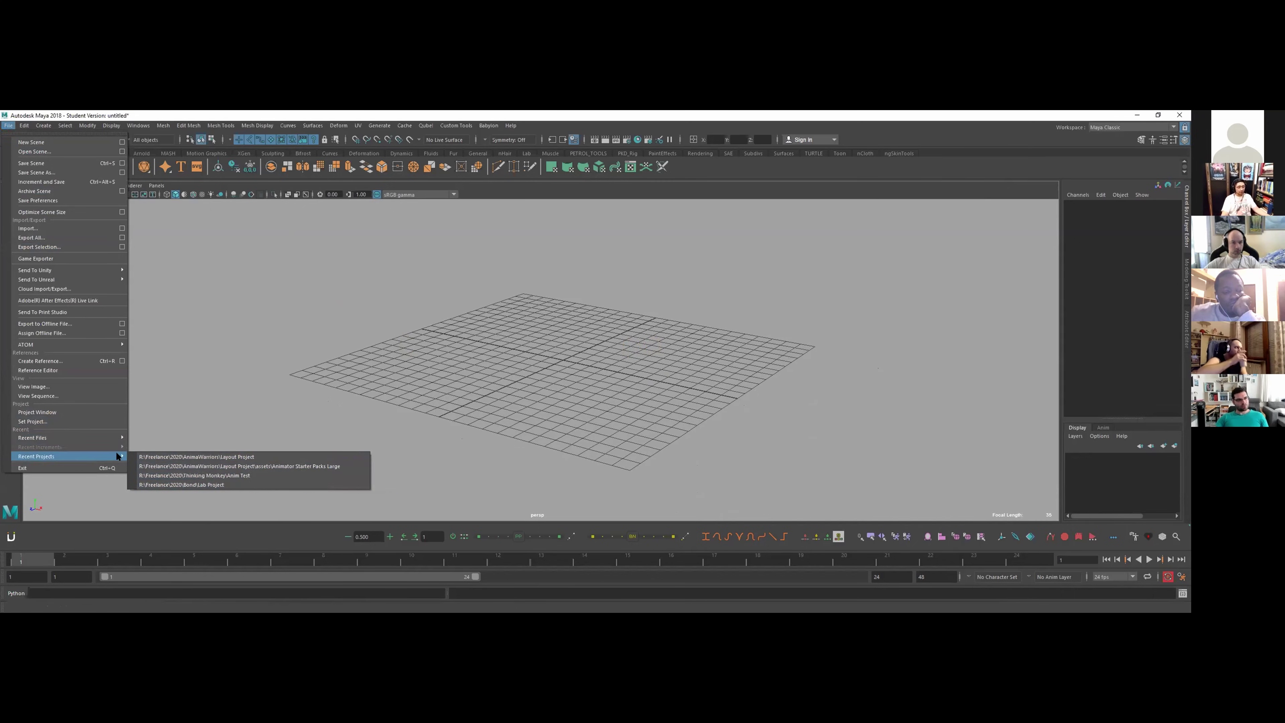
pyautogui.moveTo(115, 453)
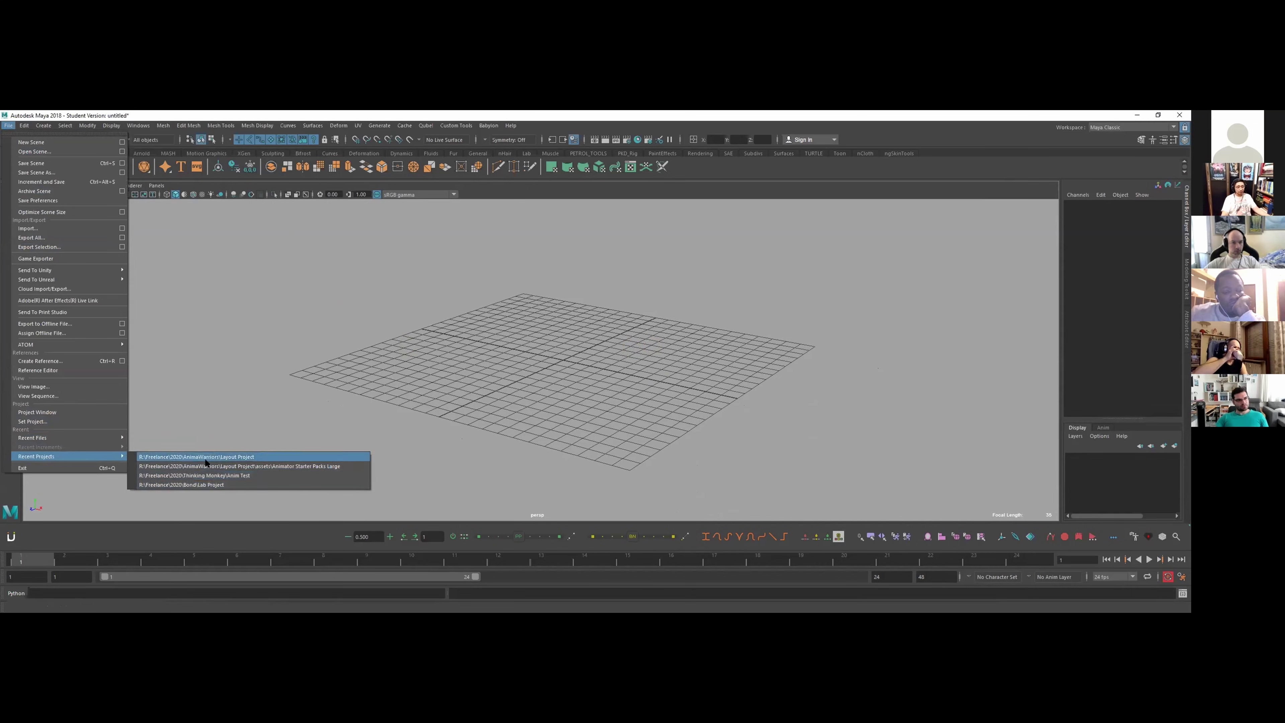
pyautogui.click(353, 367)
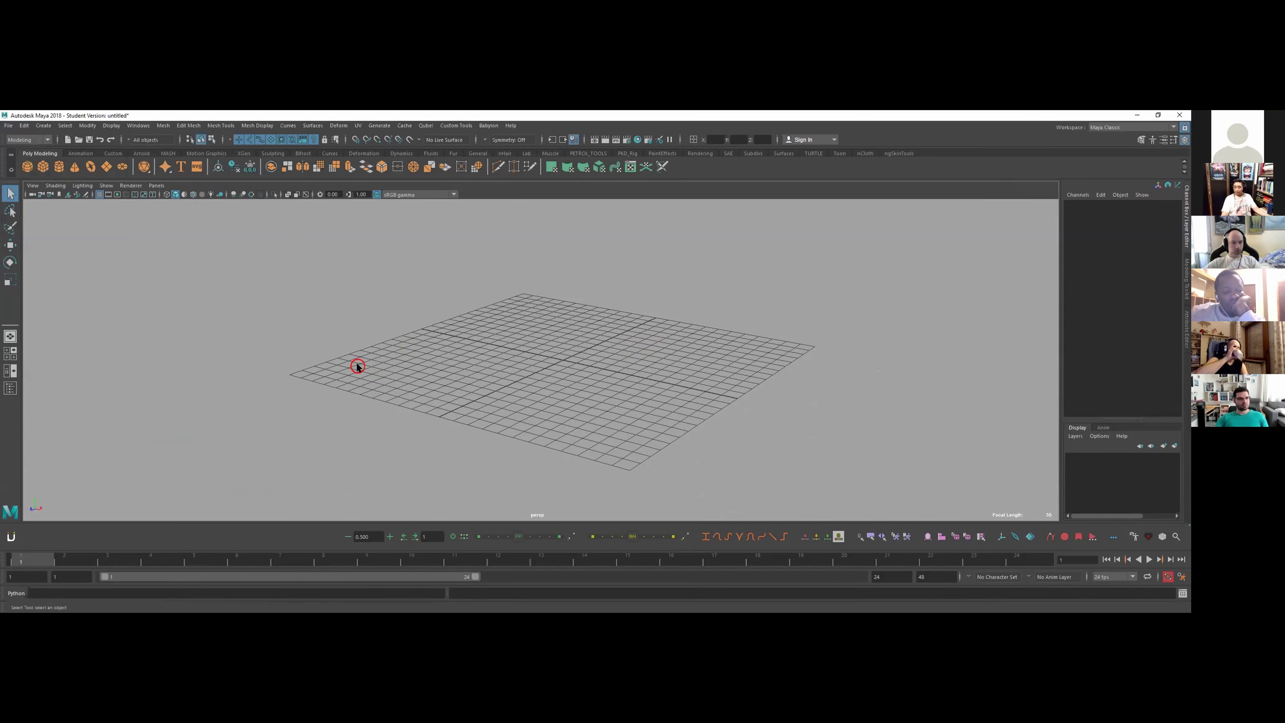
pyautogui.keyDown('alt'); pyautogui.moveTo(355, 364); pyautogui.dragTo(298, 266, button='right'); pyautogui.keyUp('alt')
pyautogui.keyDown('alt'); pyautogui.moveTo(296, 273); pyautogui.dragTo(310, 272); pyautogui.keyUp('alt')
pyautogui.keyDown('alt'); pyautogui.moveTo(505, 290); pyautogui.dragTo(419, 258, button='middle'); pyautogui.keyUp('alt')
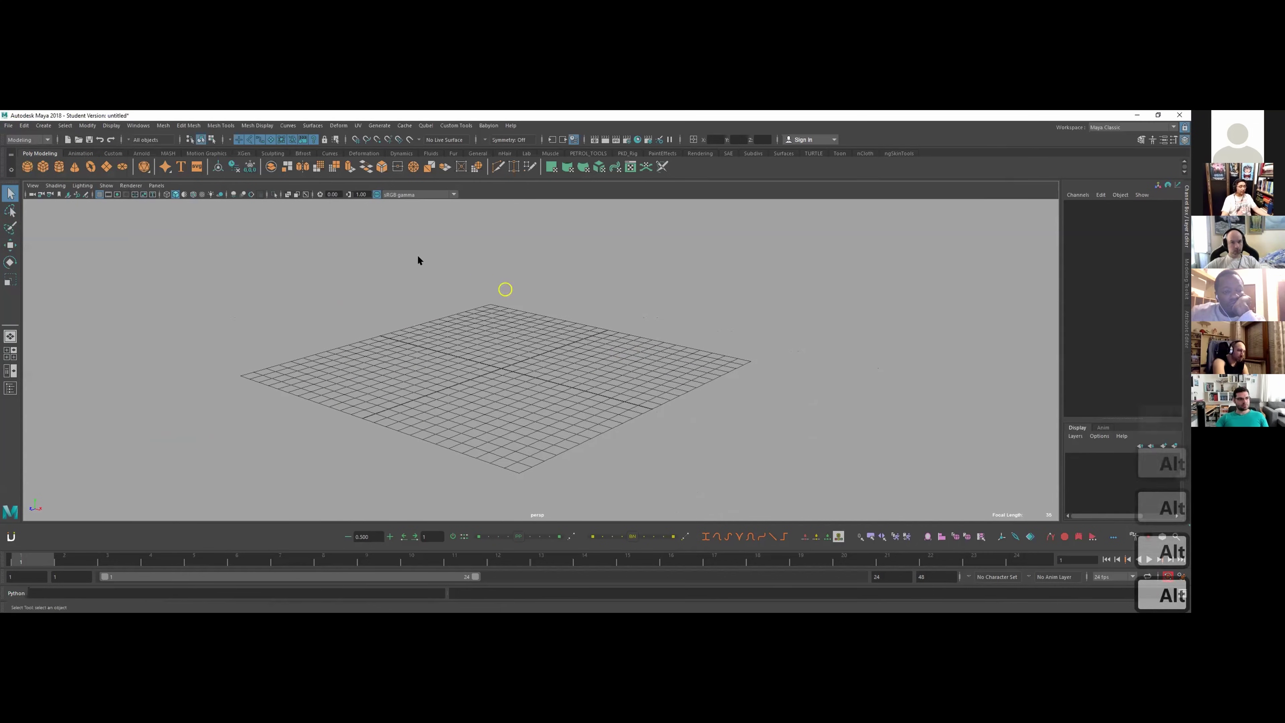
# - Tear off the File menu as a floating window, move it over the viewport, and close it
pyautogui.click(9, 125)
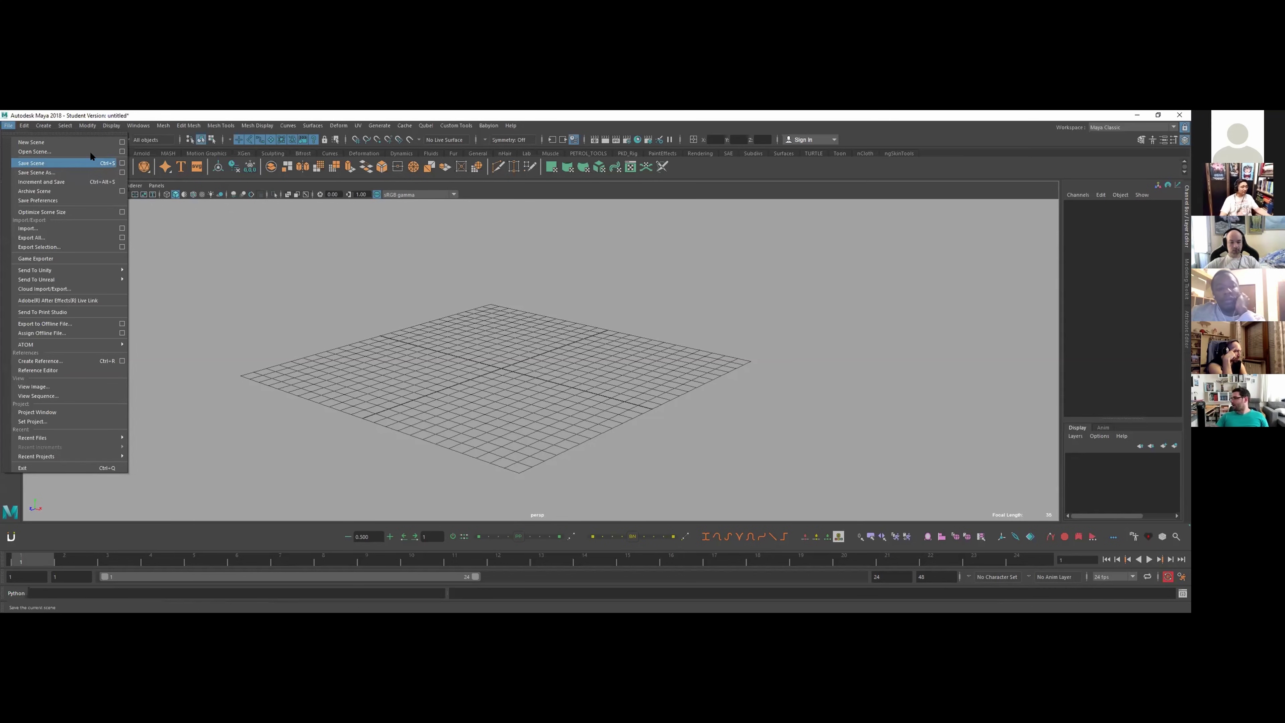
pyautogui.click(25, 126)
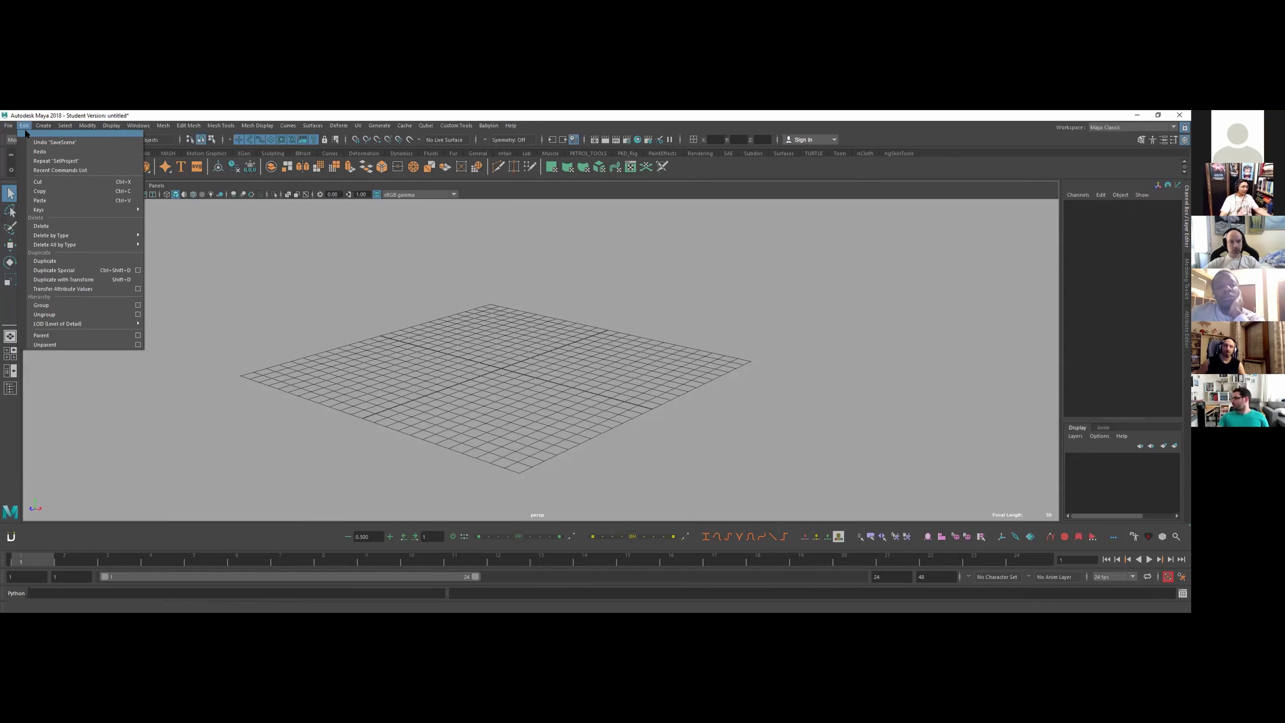
pyautogui.moveTo(81, 126)
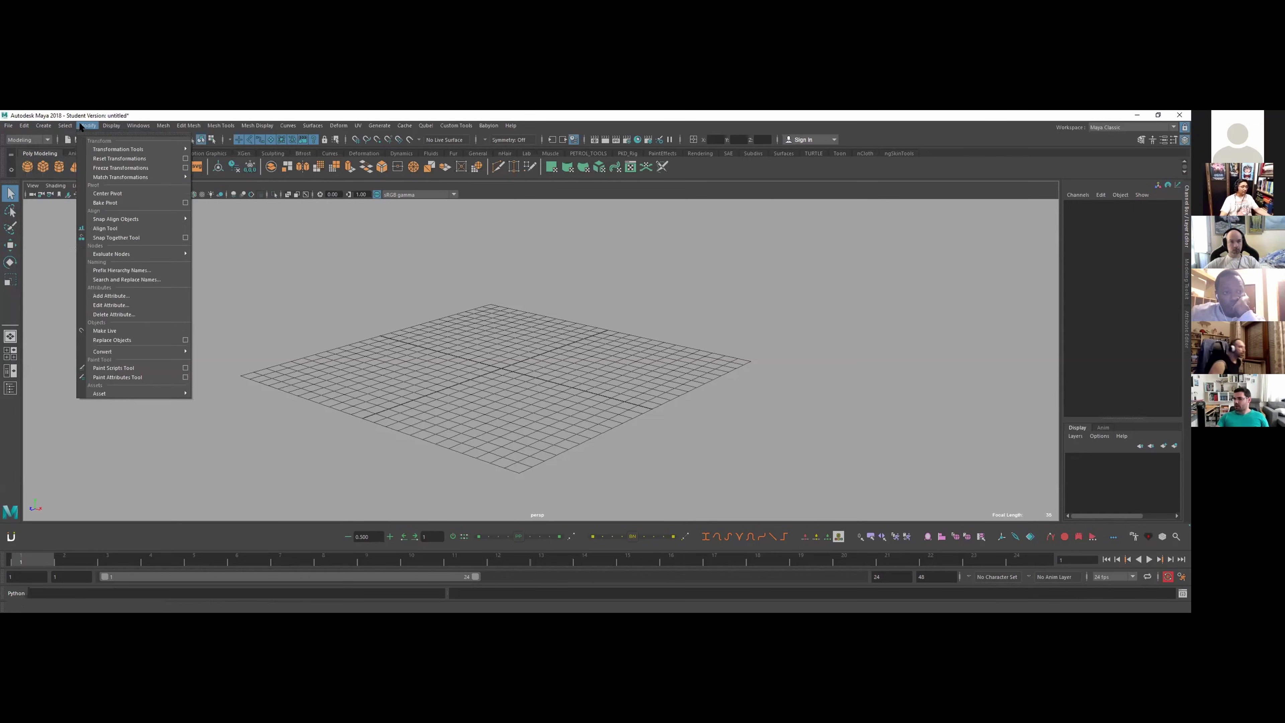
pyautogui.moveTo(9, 126)
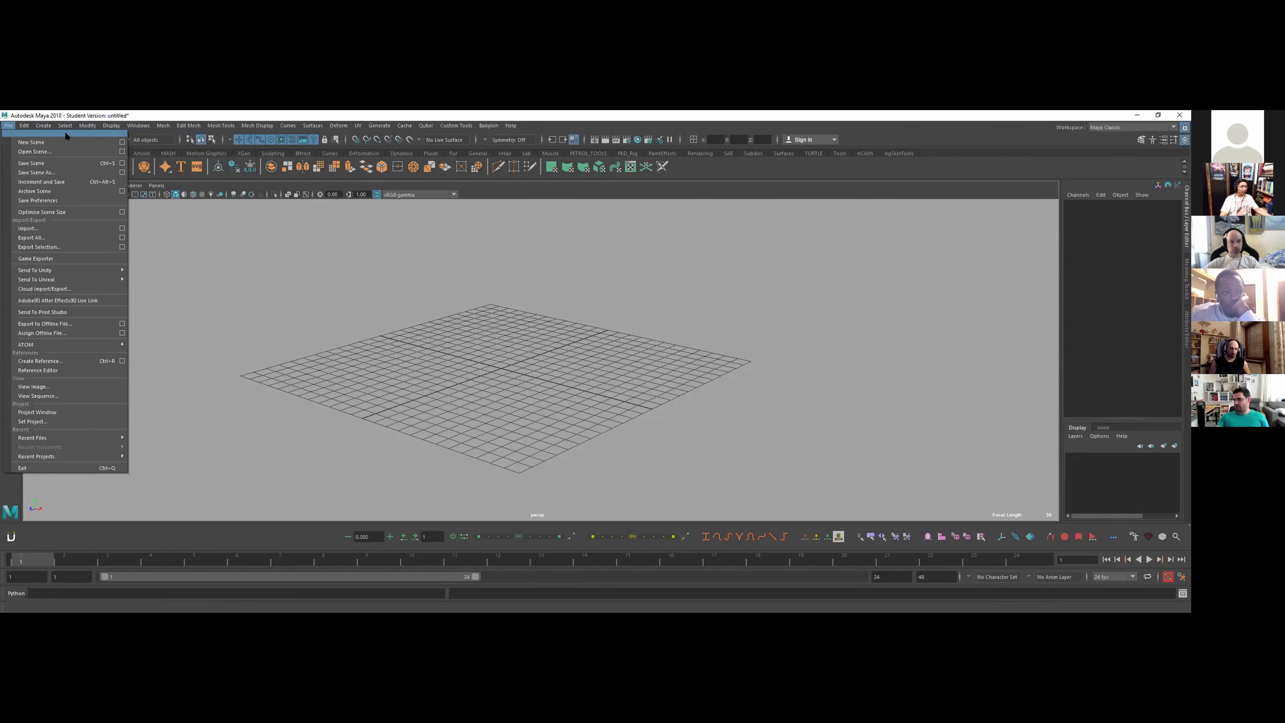
pyautogui.click(64, 131)
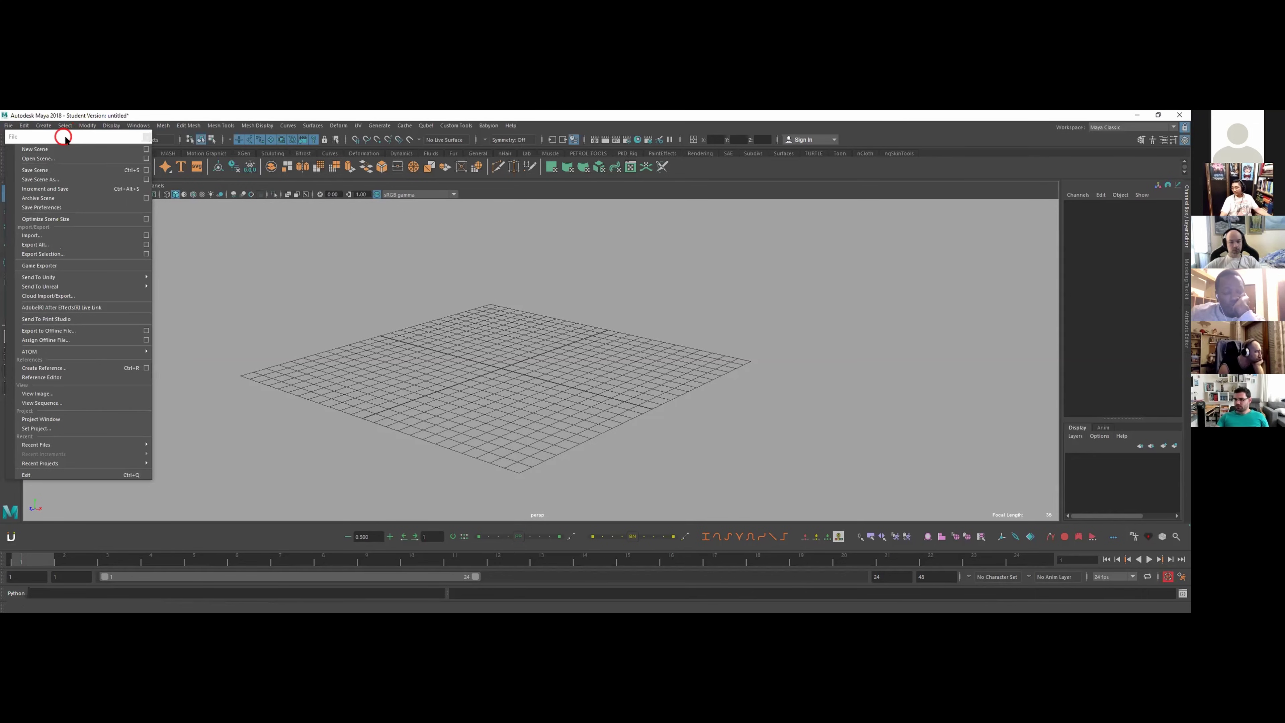
pyautogui.moveTo(64, 136); pyautogui.dragTo(267, 203)
pyautogui.click(348, 202)
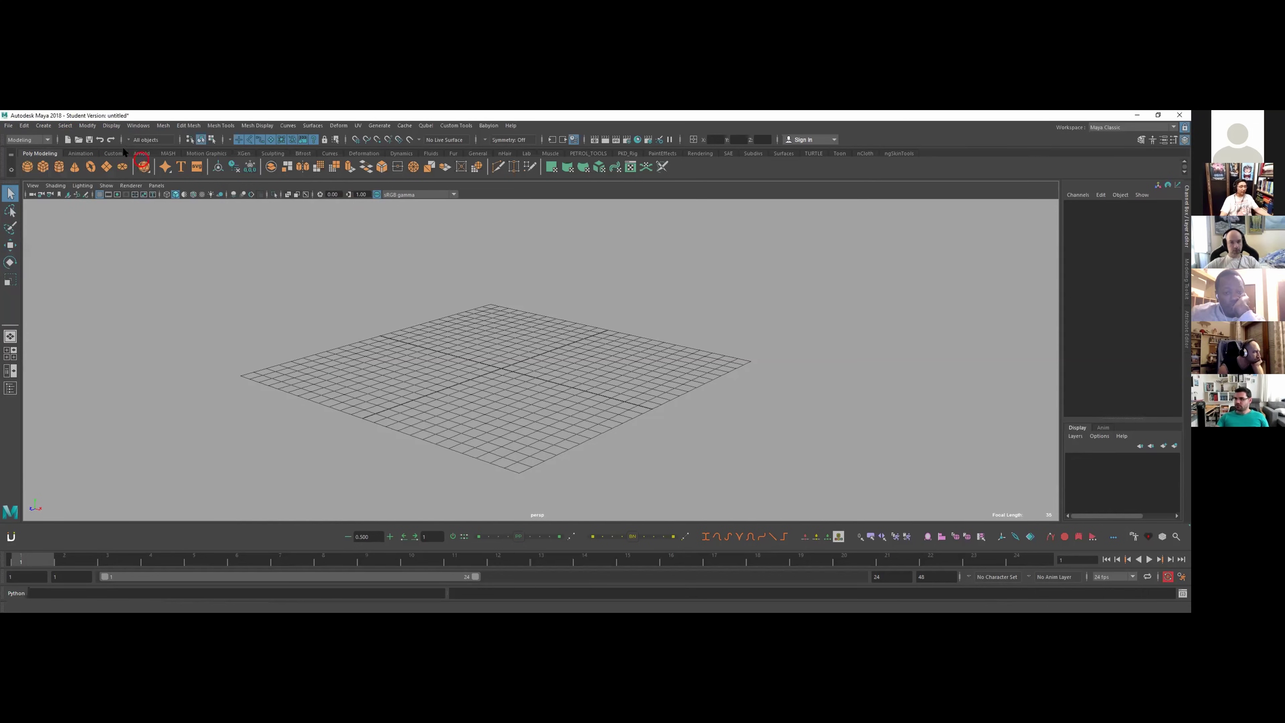
# - Tear off the Cache menu as a floating window over the viewport and close it
pyautogui.click(64, 125)
pyautogui.moveTo(86, 125)
pyautogui.click(150, 116)
pyautogui.click(404, 125)
pyautogui.click(440, 133)
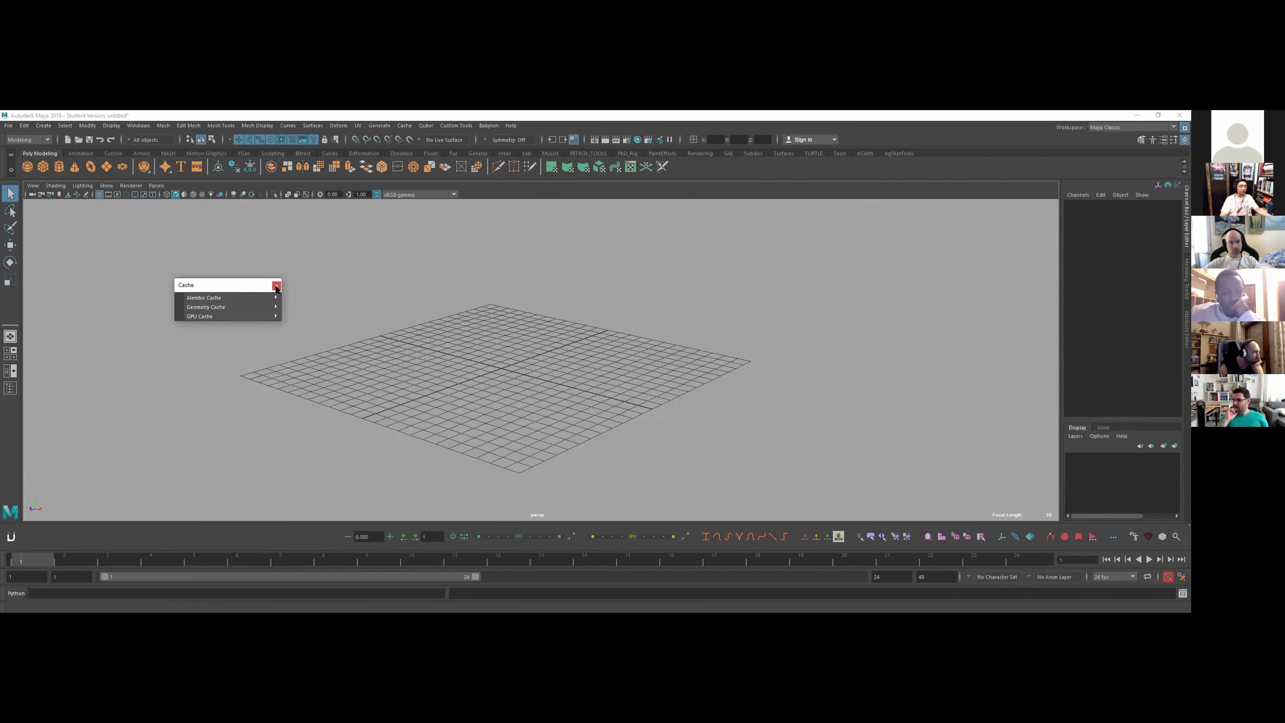
pyautogui.click(276, 288)
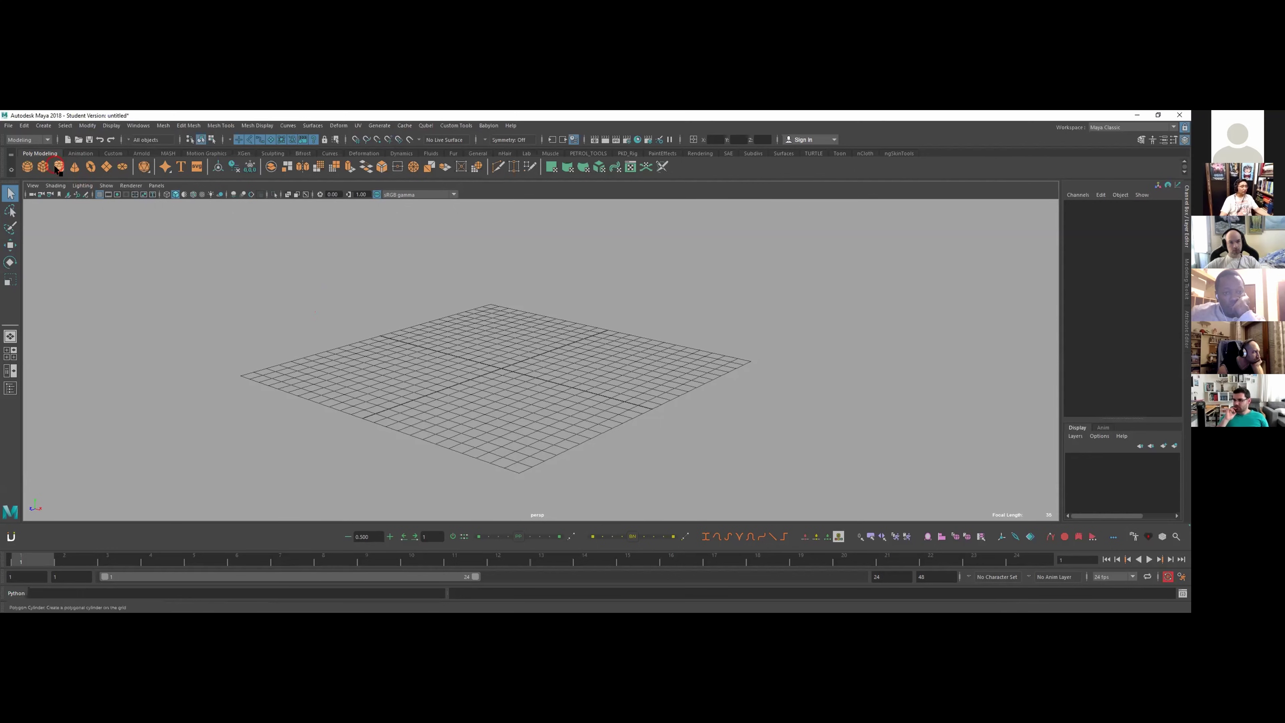
# - Tear off the Modify menu as a floating window, navigate the perspective view with it open, and close it
pyautogui.click(24, 125)
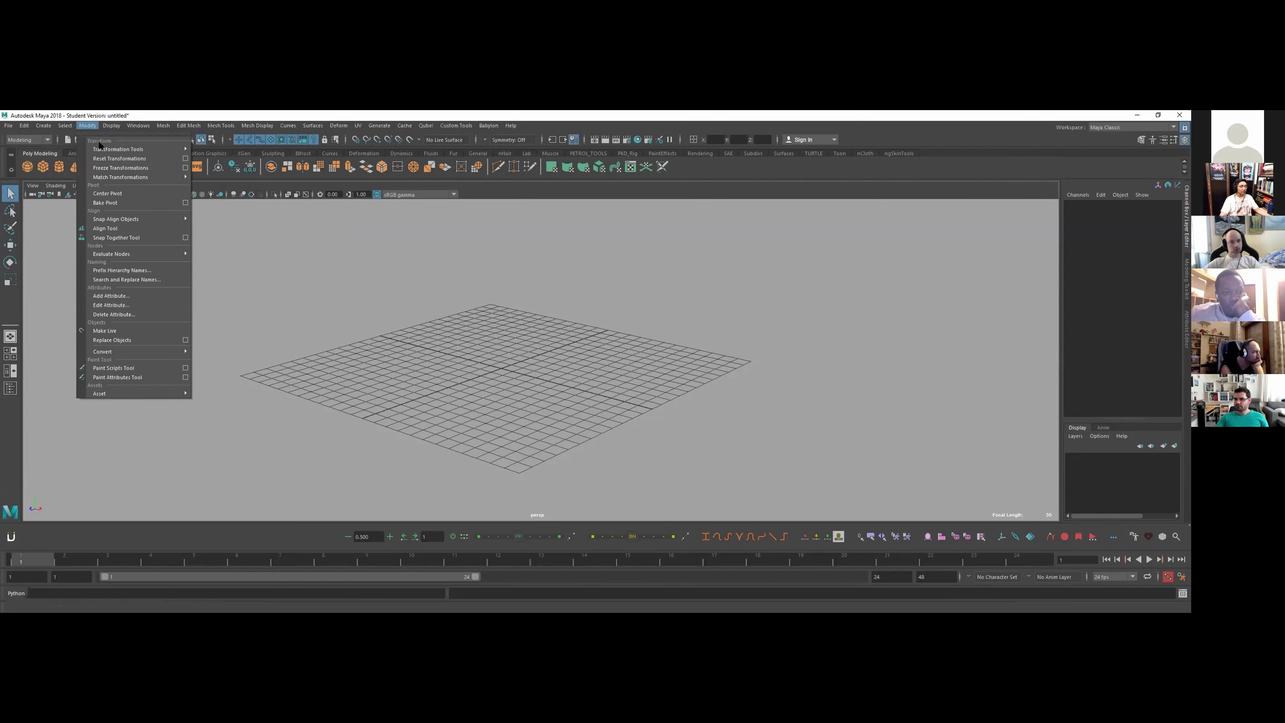
pyautogui.click(121, 132)
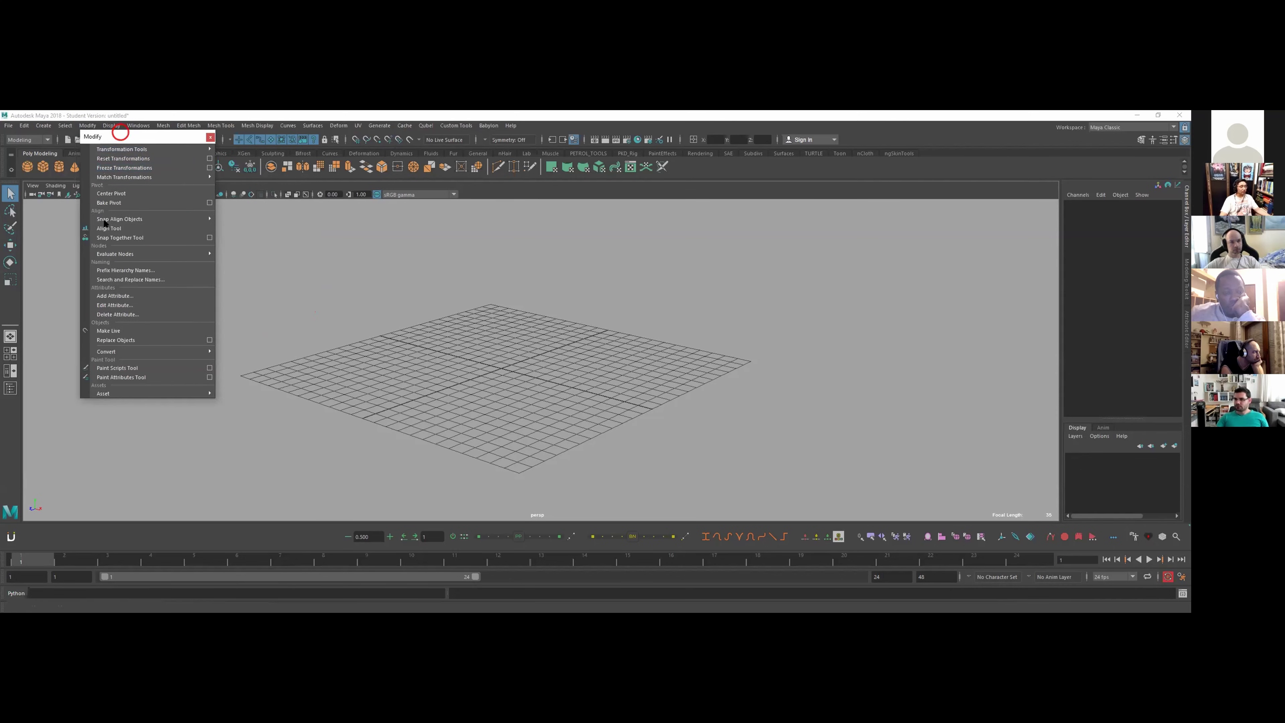
pyautogui.click(605, 329)
pyautogui.keyDown('alt'); pyautogui.moveTo(530, 351); pyautogui.dragTo(622, 362, button='middle'); pyautogui.keyUp('alt')
pyautogui.moveTo(622, 362)
pyautogui.keyDown('alt'); pyautogui.mouseDown()
pyautogui.moveTo(752, 357)
pyautogui.moveTo(568, 345)
pyautogui.moveTo(566, 370)
pyautogui.moveTo(619, 370)
pyautogui.mouseUp(); pyautogui.keyUp('alt')
pyautogui.keyDown('alt'); pyautogui.moveTo(620, 370); pyautogui.dragTo(609, 372, button='right'); pyautogui.keyUp('alt')
pyautogui.keyDown('alt'); pyautogui.moveTo(602, 310); pyautogui.dragTo(698, 384); pyautogui.keyUp('alt')
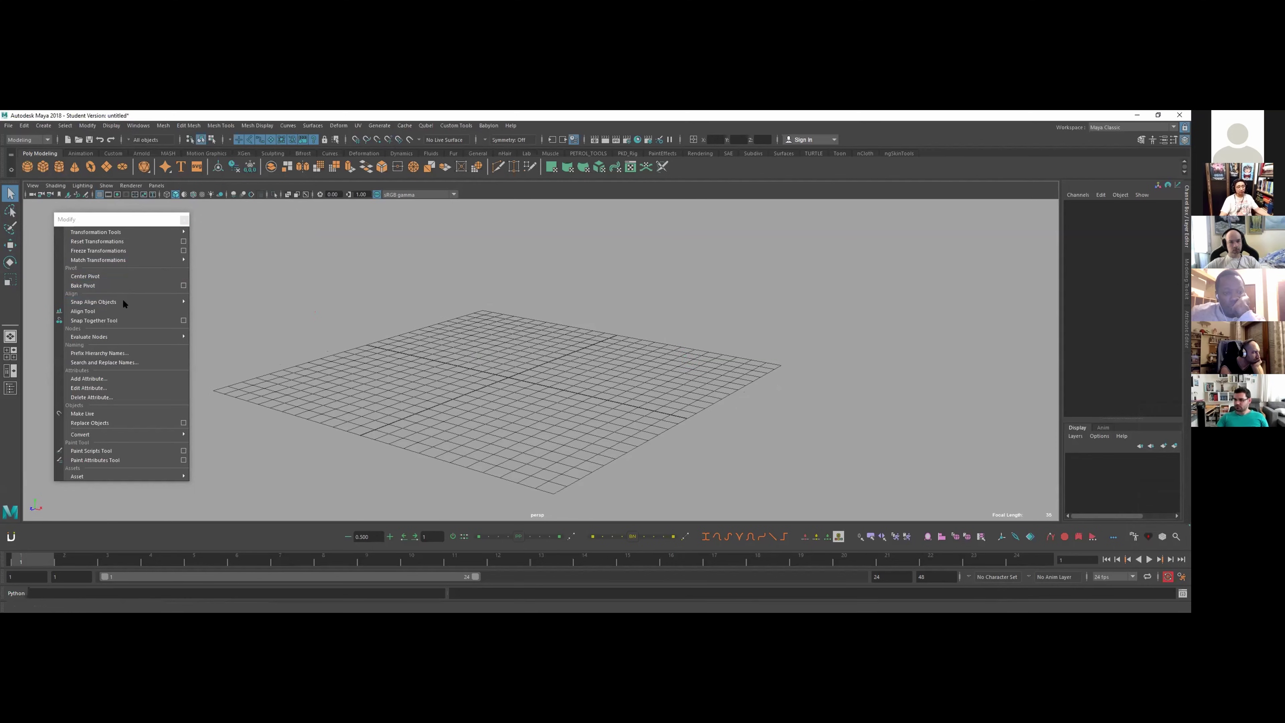
pyautogui.click(184, 219)
pyautogui.keyDown('alt'); pyautogui.moveTo(527, 341); pyautogui.dragTo(531, 365); pyautogui.keyUp('alt')
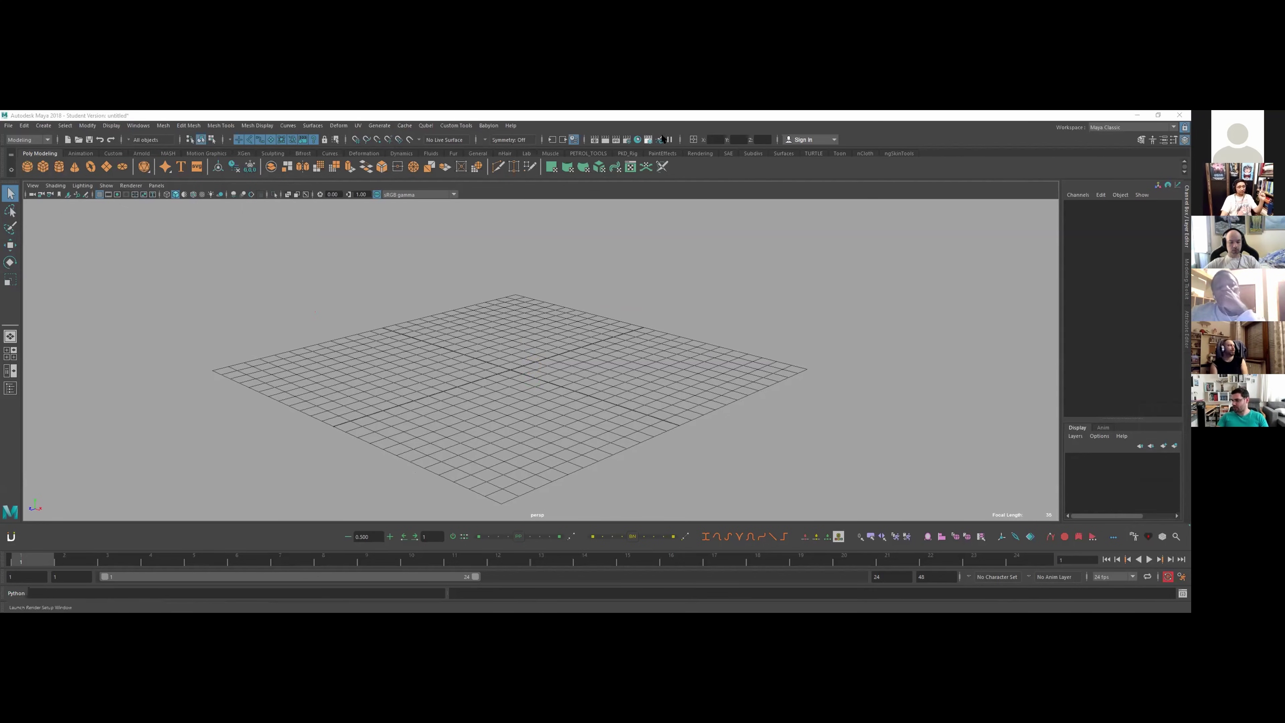
pyautogui.click(8, 125)
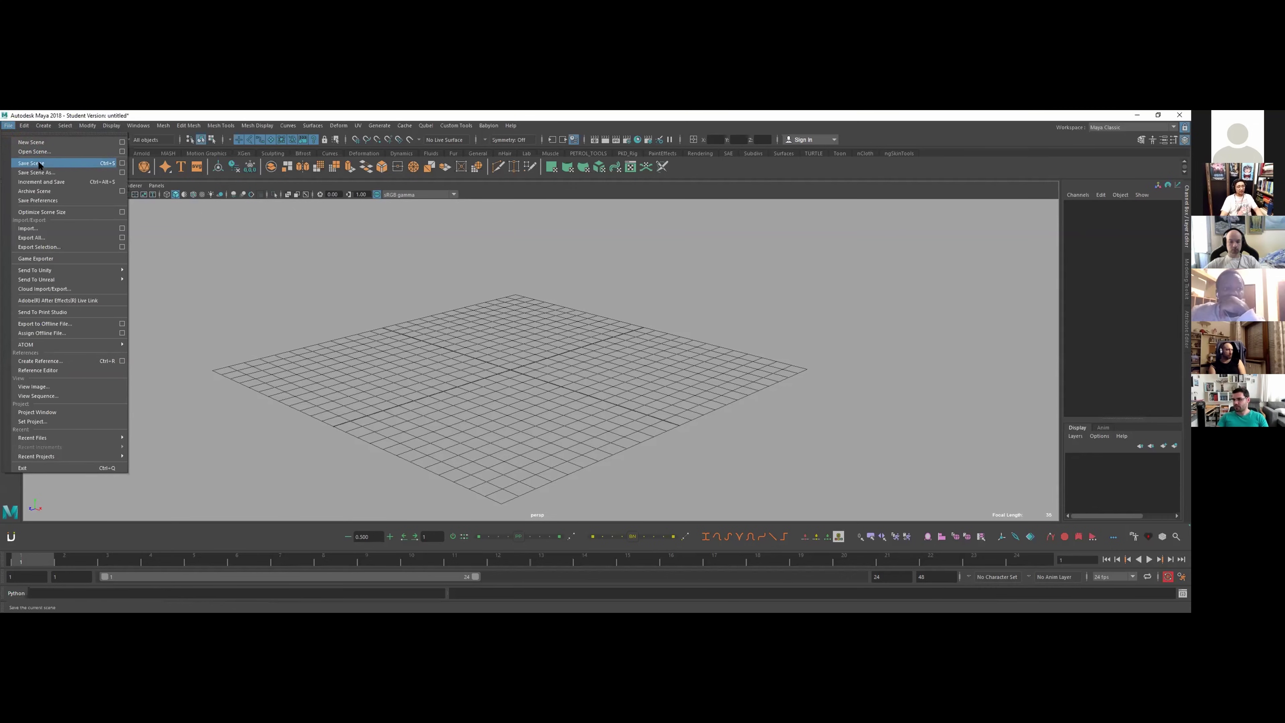
pyautogui.click(119, 113)
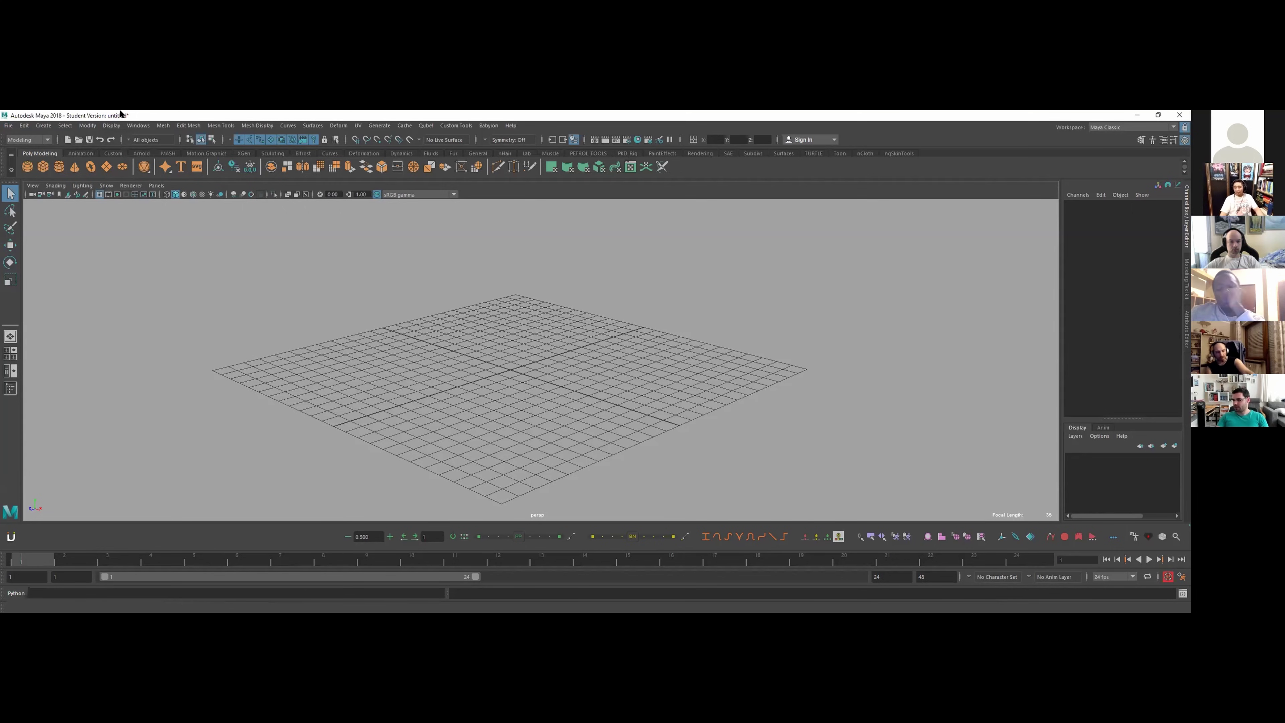
pyautogui.click(8, 124)
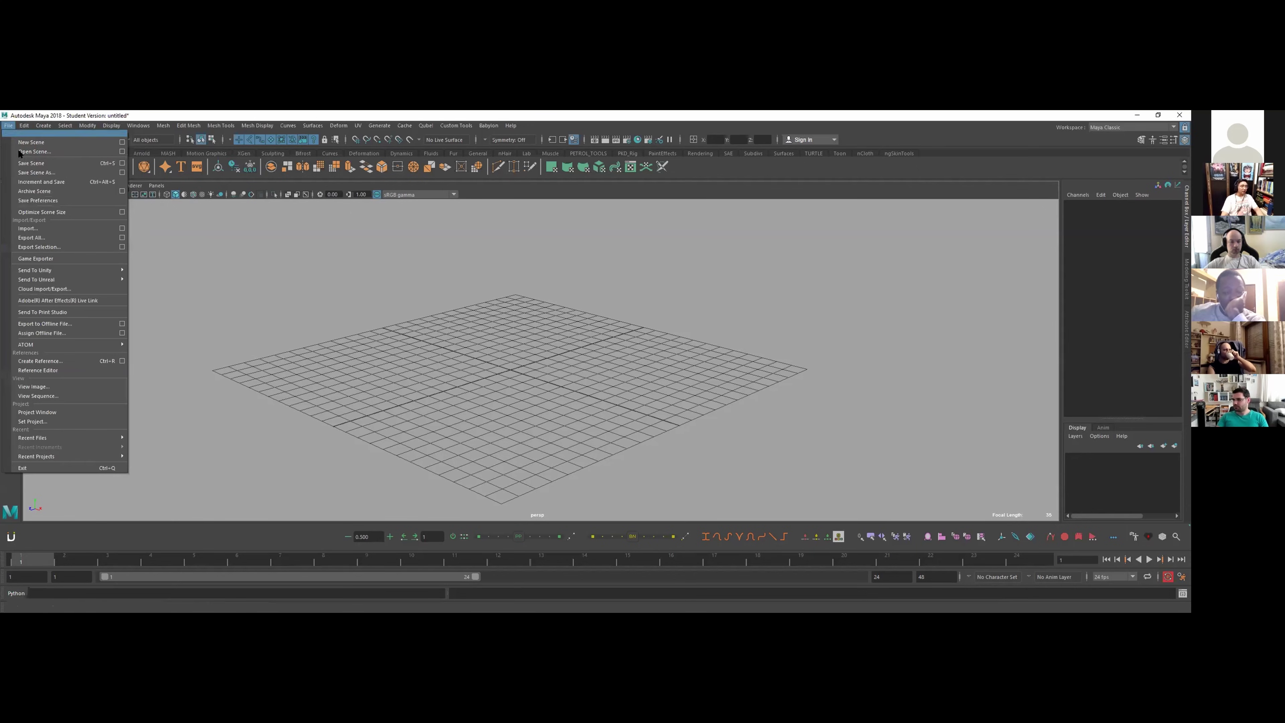
pyautogui.click(180, 112)
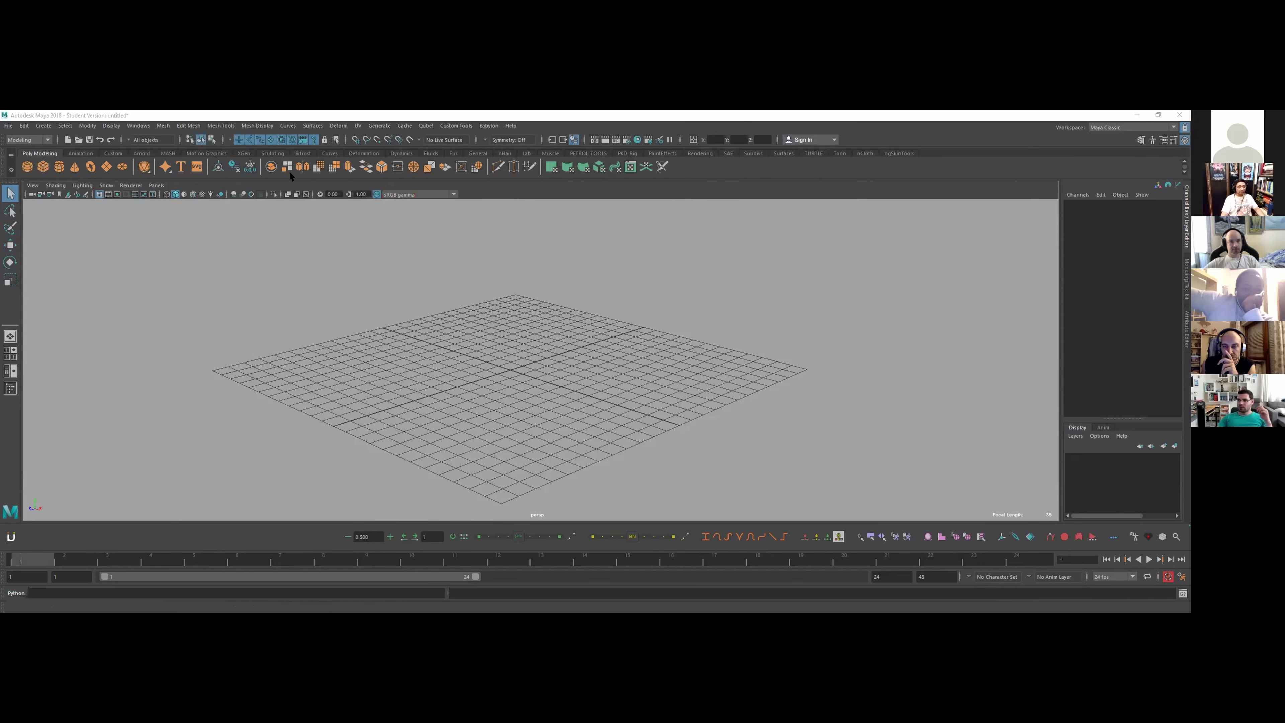
# - Browse the tools on other shelves, including Animation and XGen, and return to the Poly Modeling shelf
pyautogui.click(142, 153)
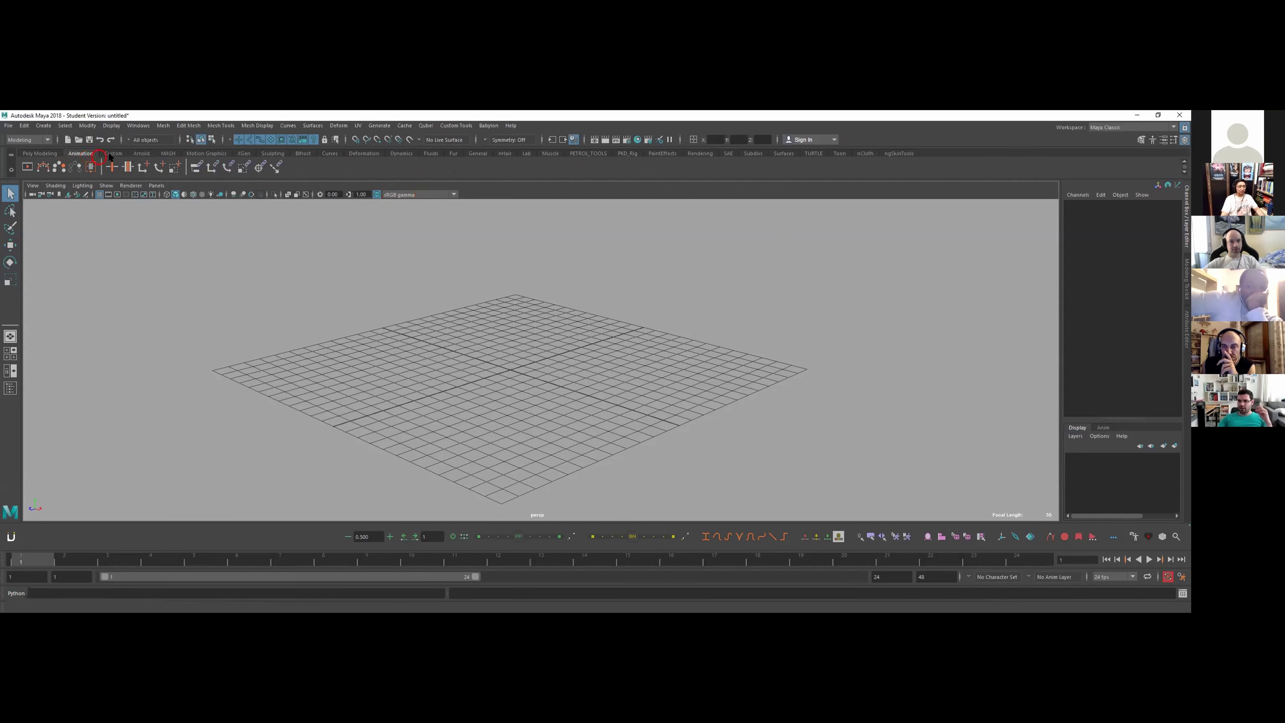
pyautogui.click(161, 154)
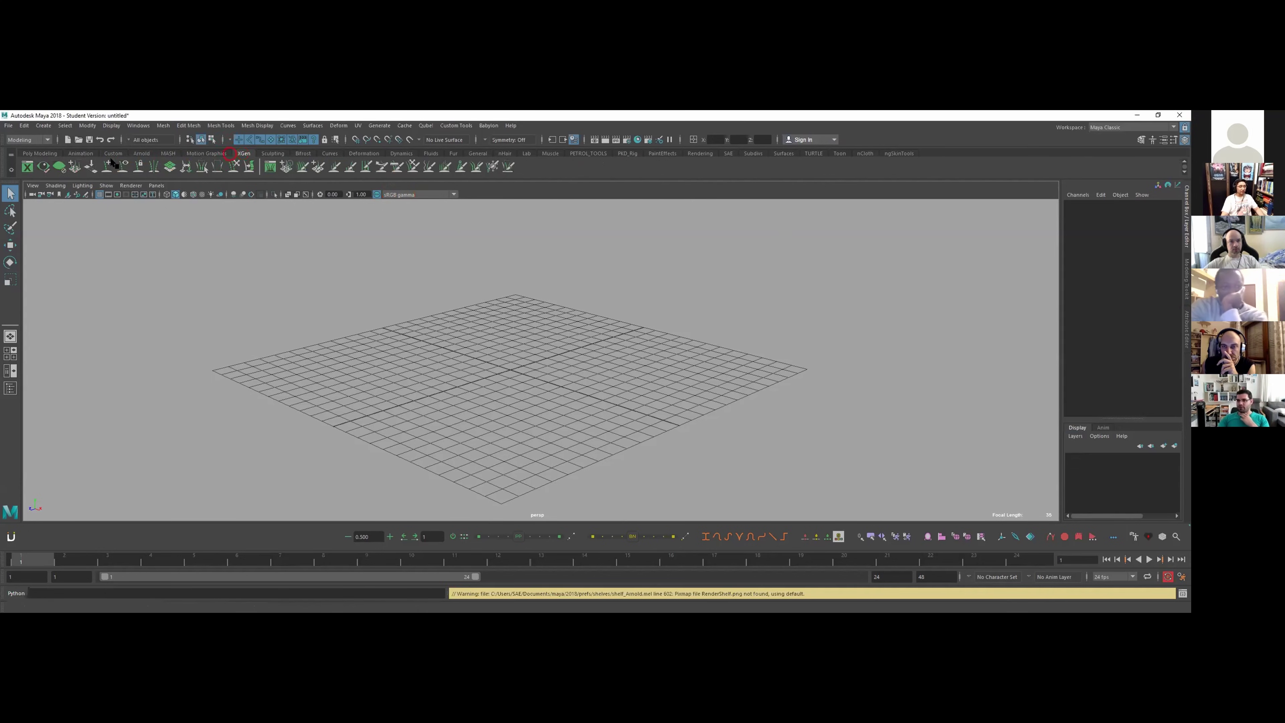
pyautogui.click(47, 154)
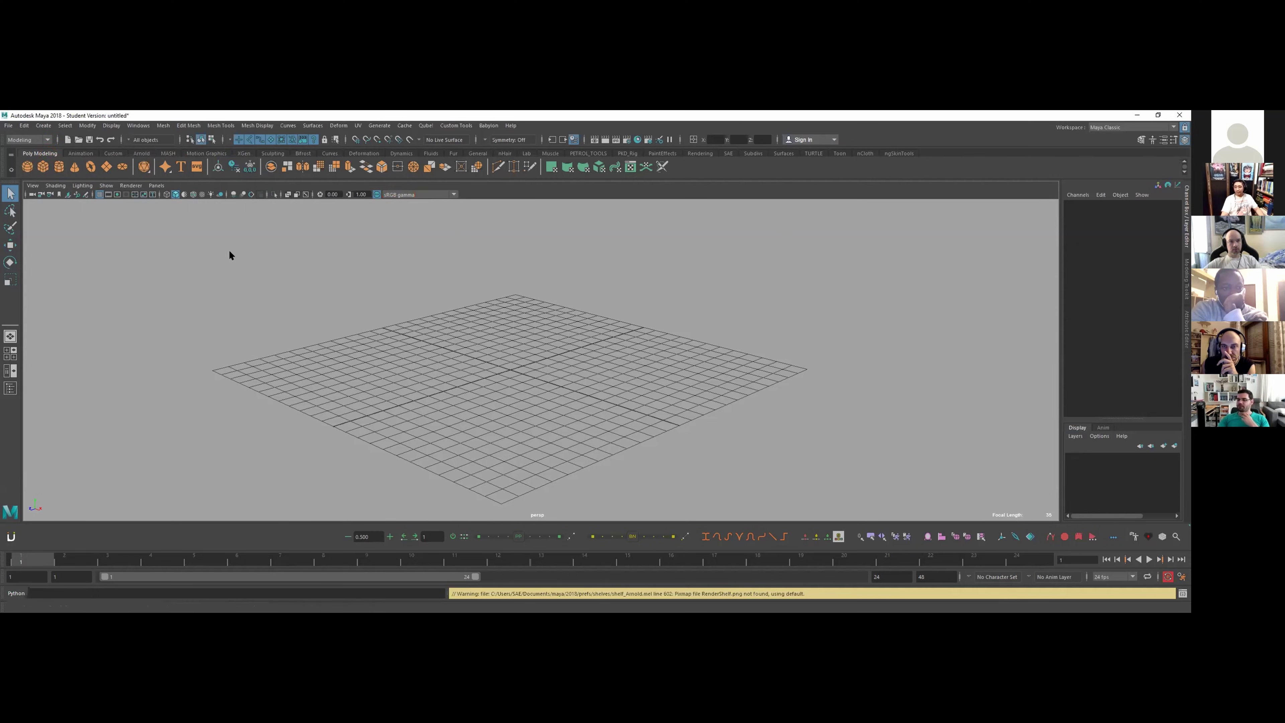
# - Show the four-view layout of the viewport, and maximize the perspective view again
pyautogui.click(344, 345)
pyautogui.click(686, 317)
pyautogui.click(476, 279)
pyautogui.click(441, 347)
pyautogui.click(555, 298)
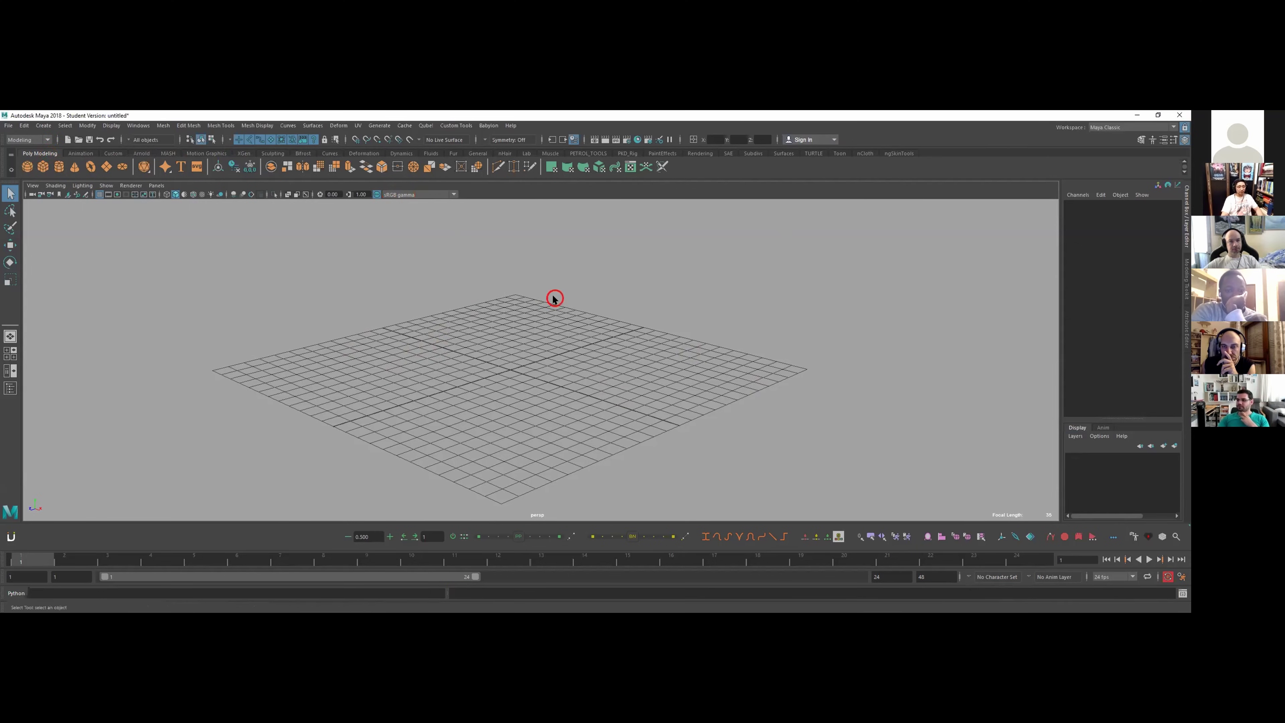
pyautogui.press('space')
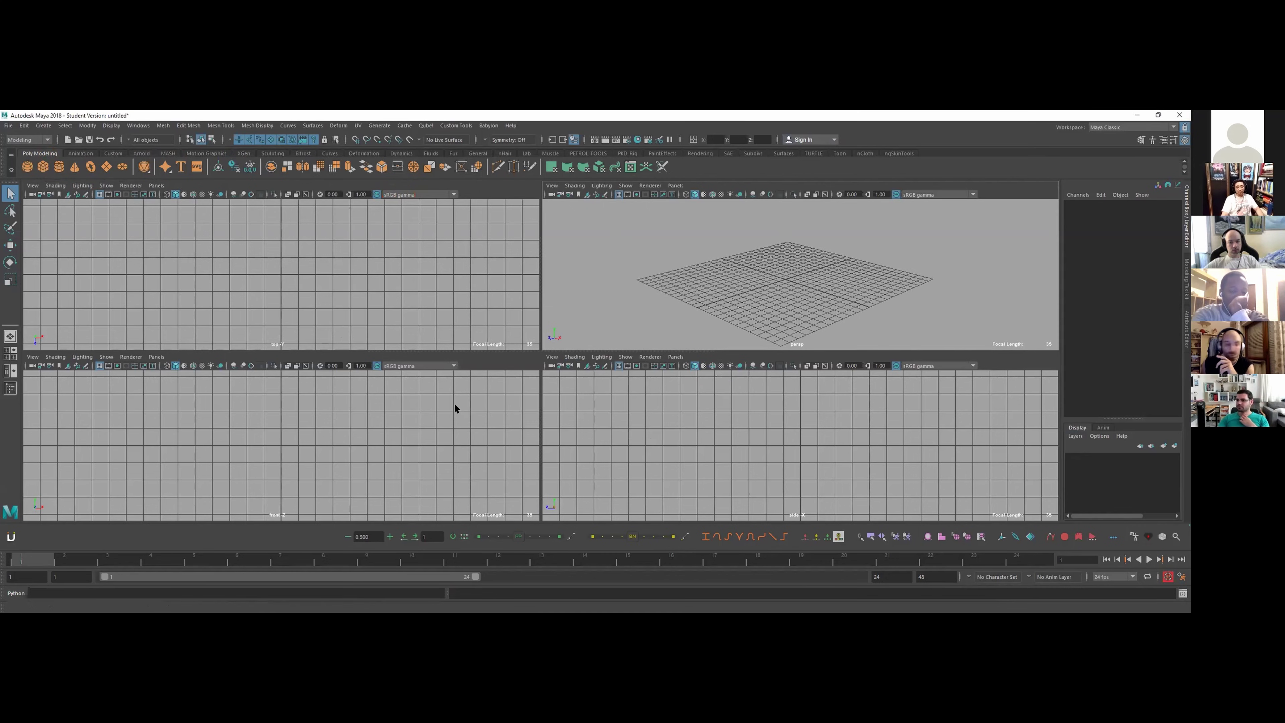
pyautogui.click(754, 278)
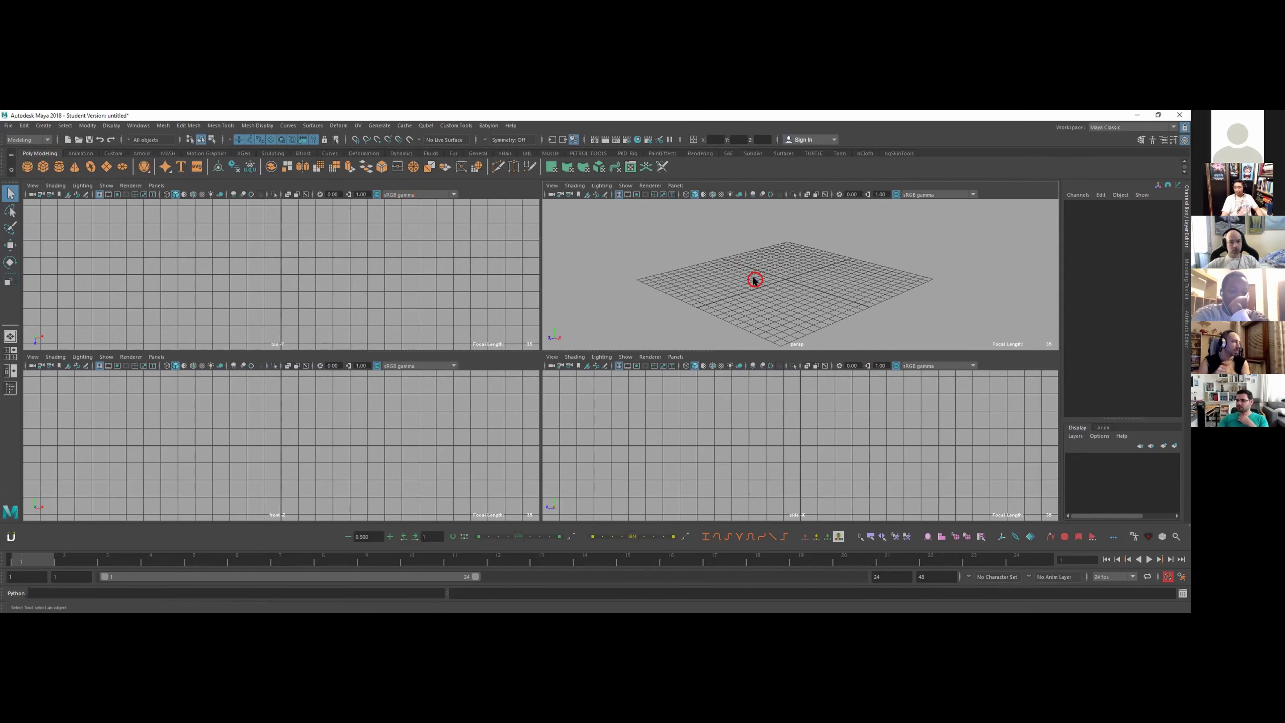
pyautogui.press('space')
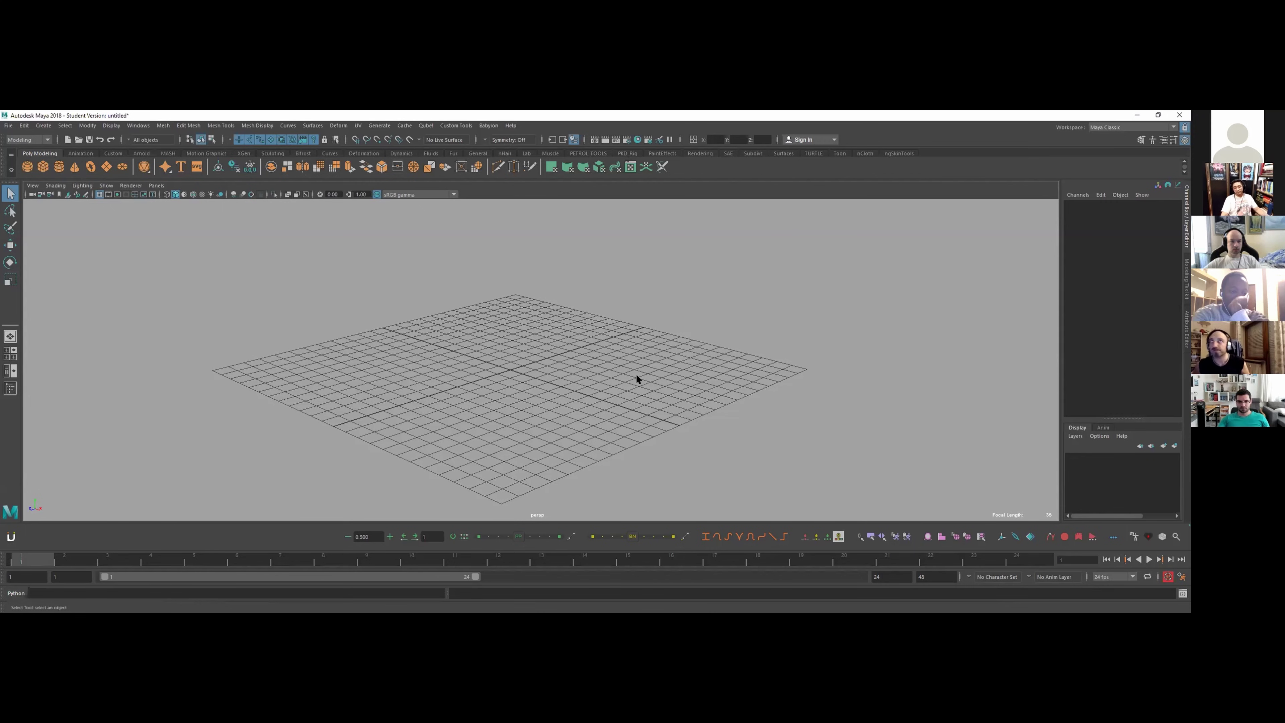
# - Try the Lasso tool on the empty grid, switch to the Move tool, and activate the Scale tool
pyautogui.click(10, 210)
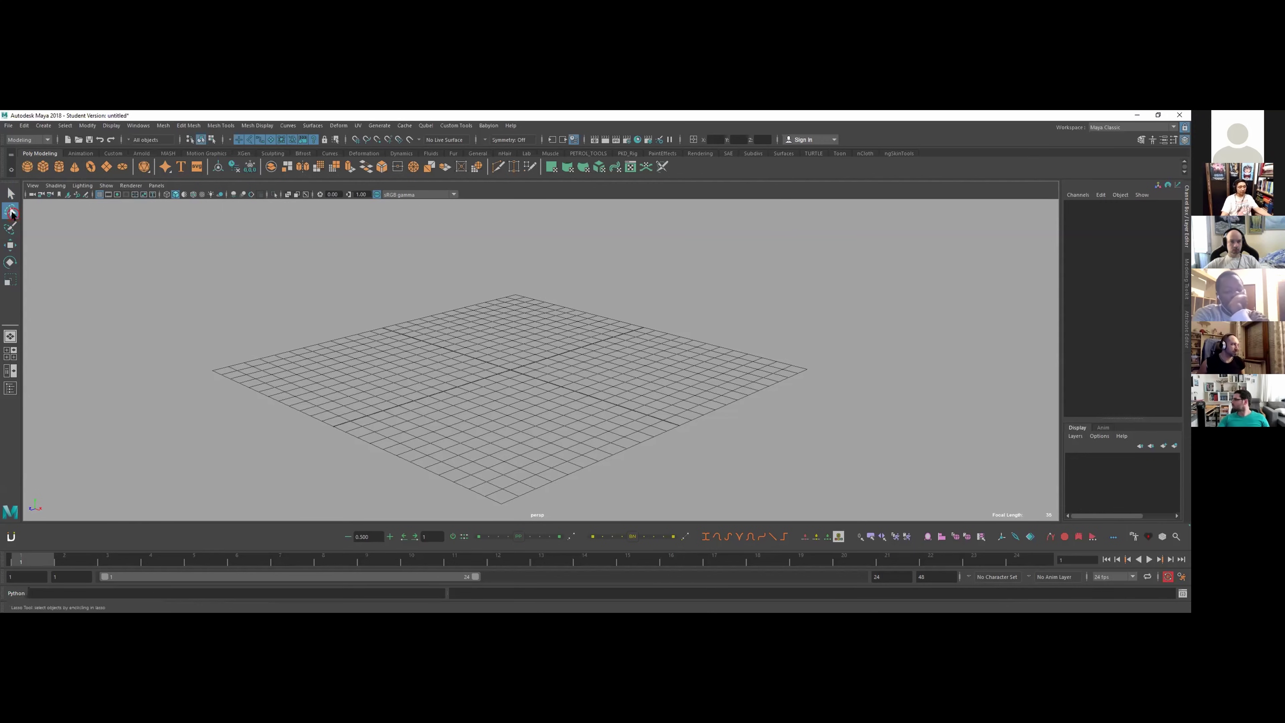
pyautogui.click(465, 318)
pyautogui.moveTo(463, 305)
pyautogui.mouseDown()
pyautogui.moveTo(430, 347)
pyautogui.moveTo(470, 292)
pyautogui.moveTo(504, 339)
pyautogui.mouseUp()
pyautogui.press('w')
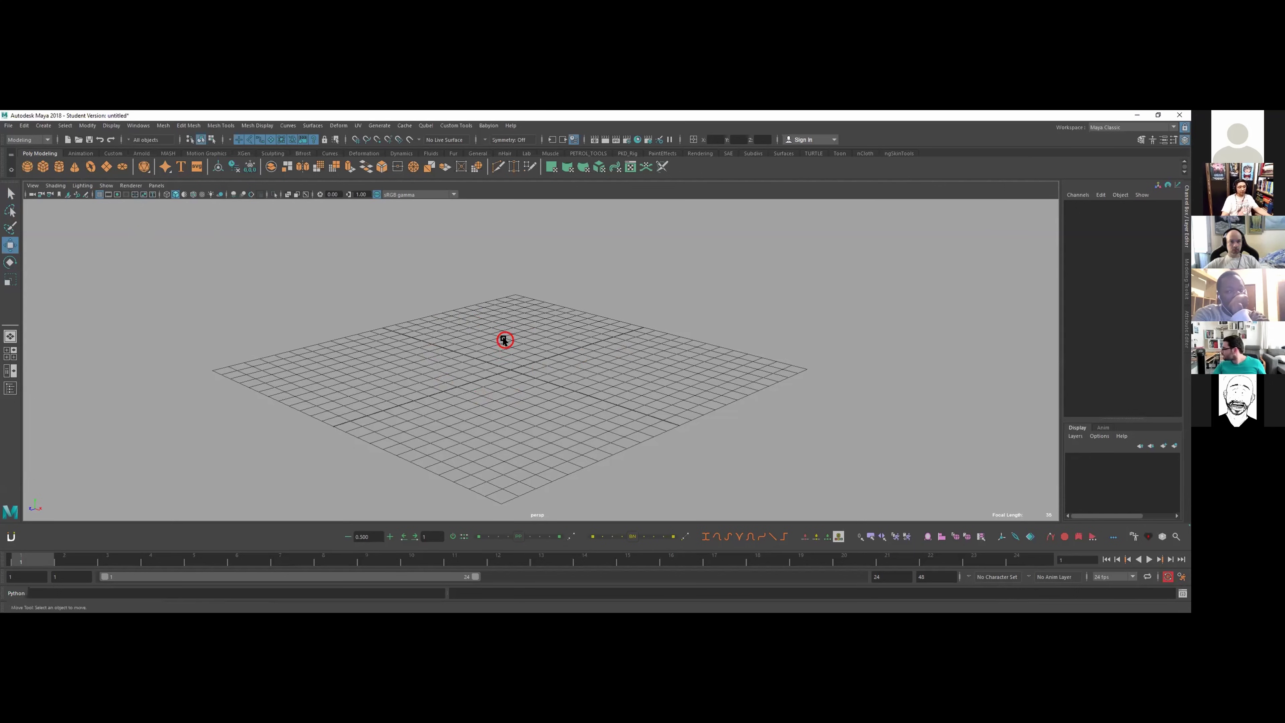
pyautogui.click(11, 281)
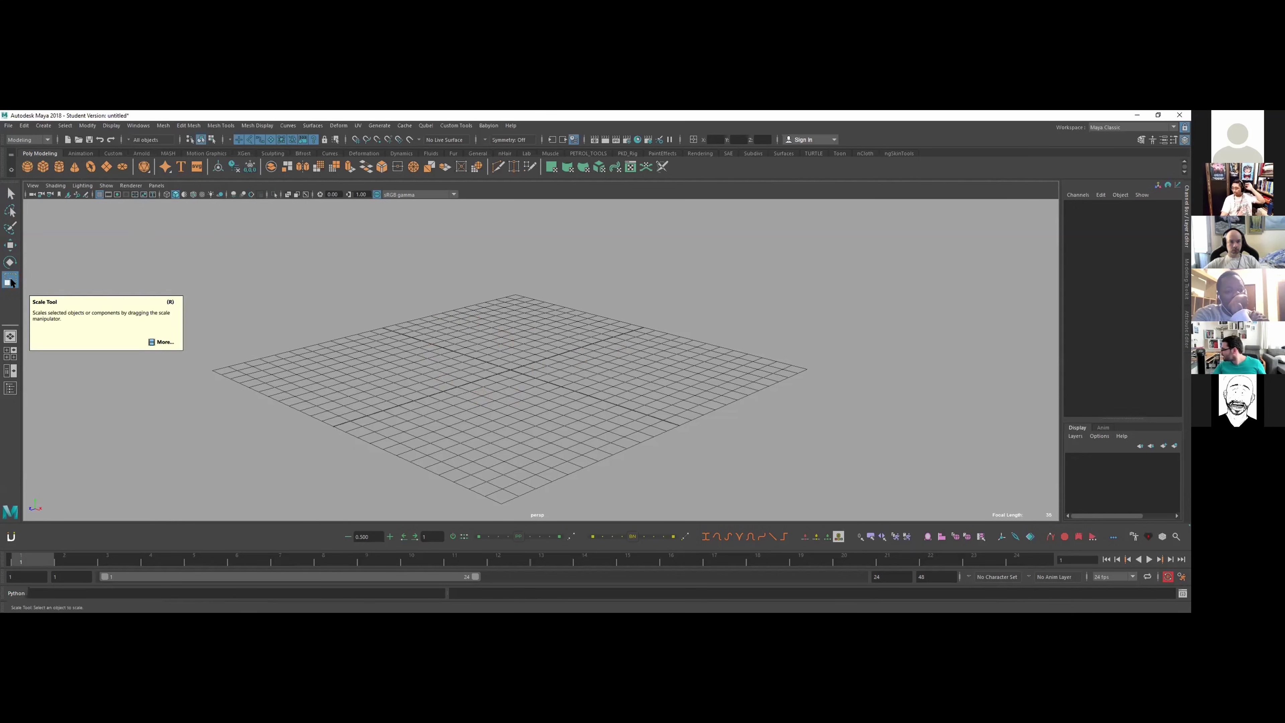
# - Extend the playback range to end at frame 48, and move the current time to frame 48
pyautogui.click(169, 581)
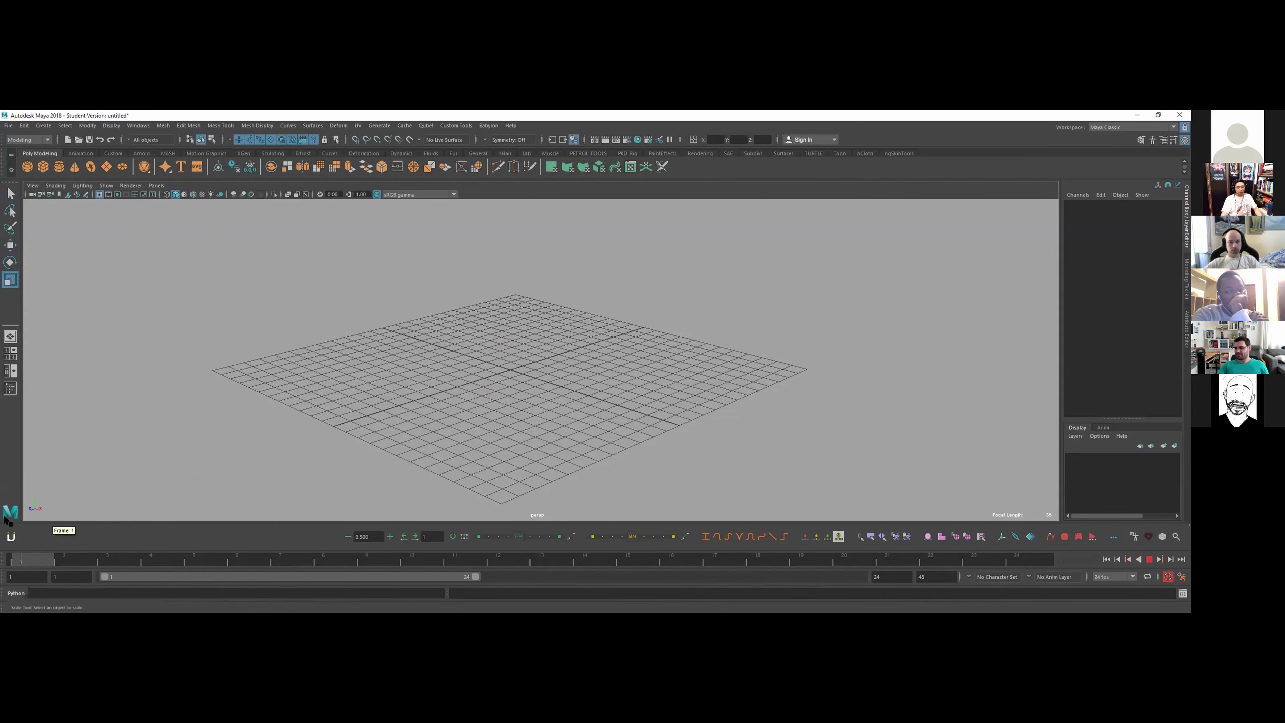
pyautogui.press('Escape')
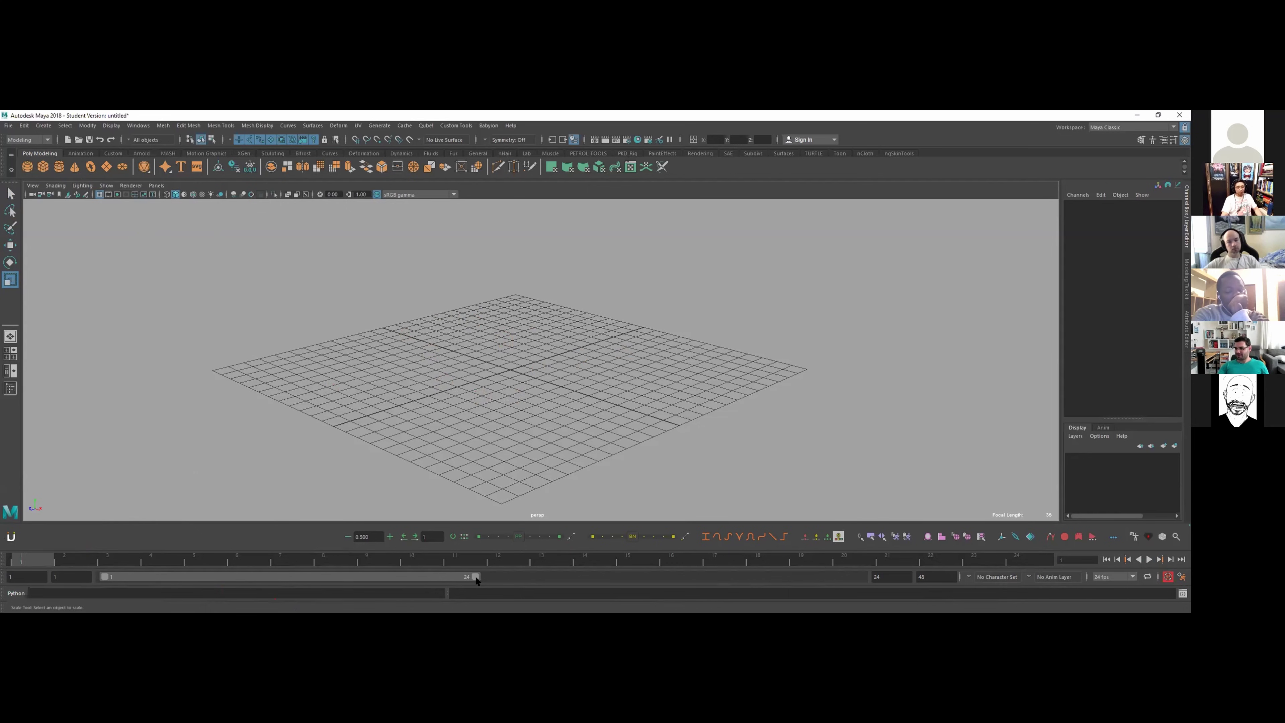
pyautogui.moveTo(517, 577); pyautogui.dragTo(936, 568)
pyautogui.click(1034, 561)
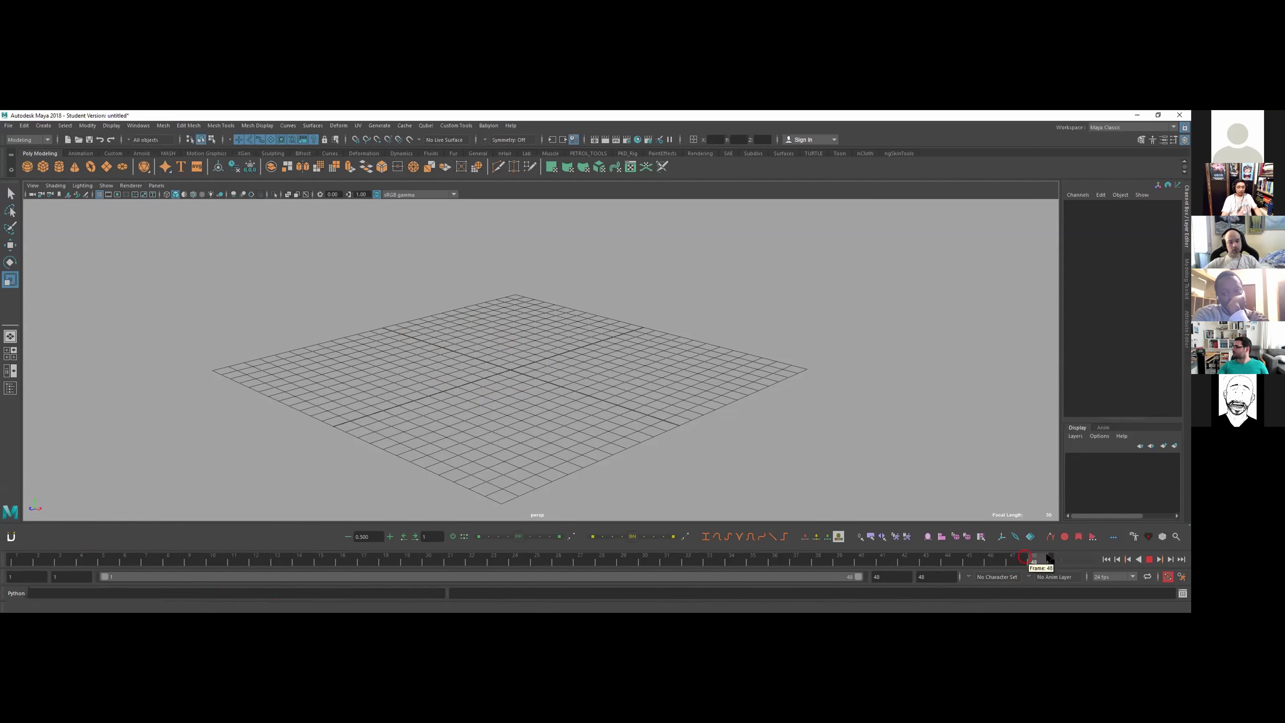
# - Set the end frame of the whole animation range to 200
pyautogui.doubleClick(935, 575)
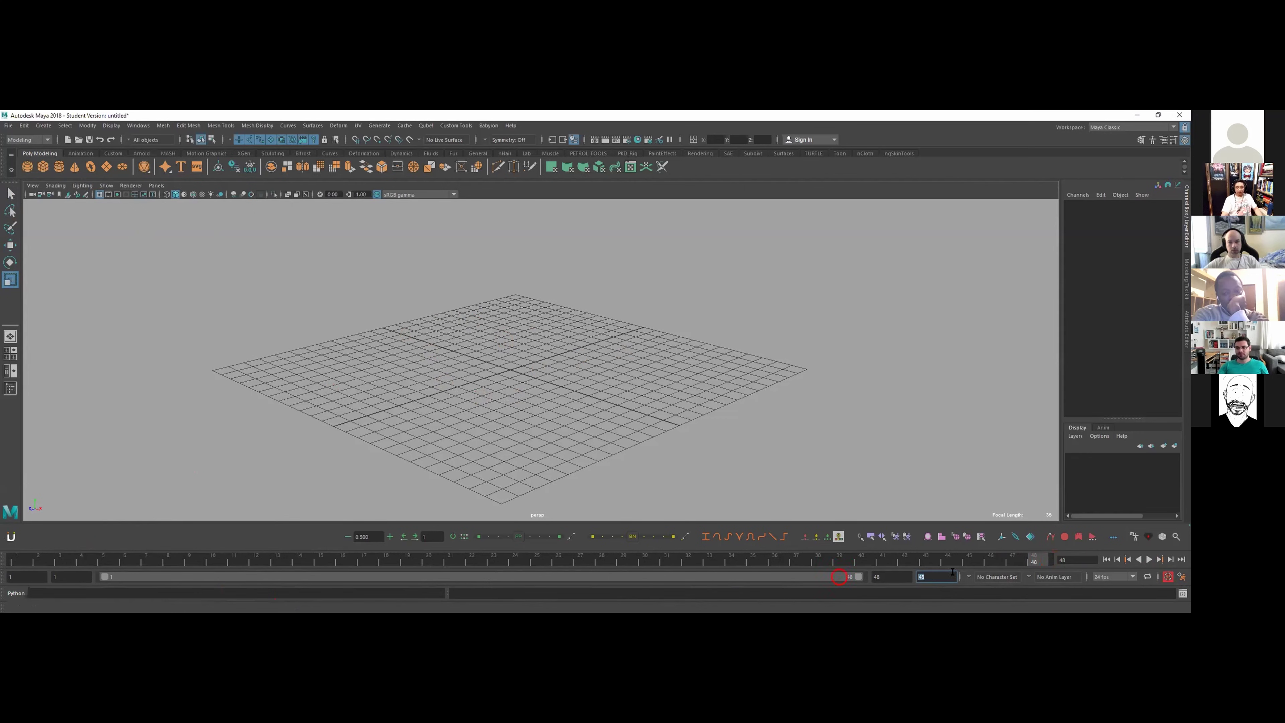
pyautogui.write('200')
pyautogui.press('Return')
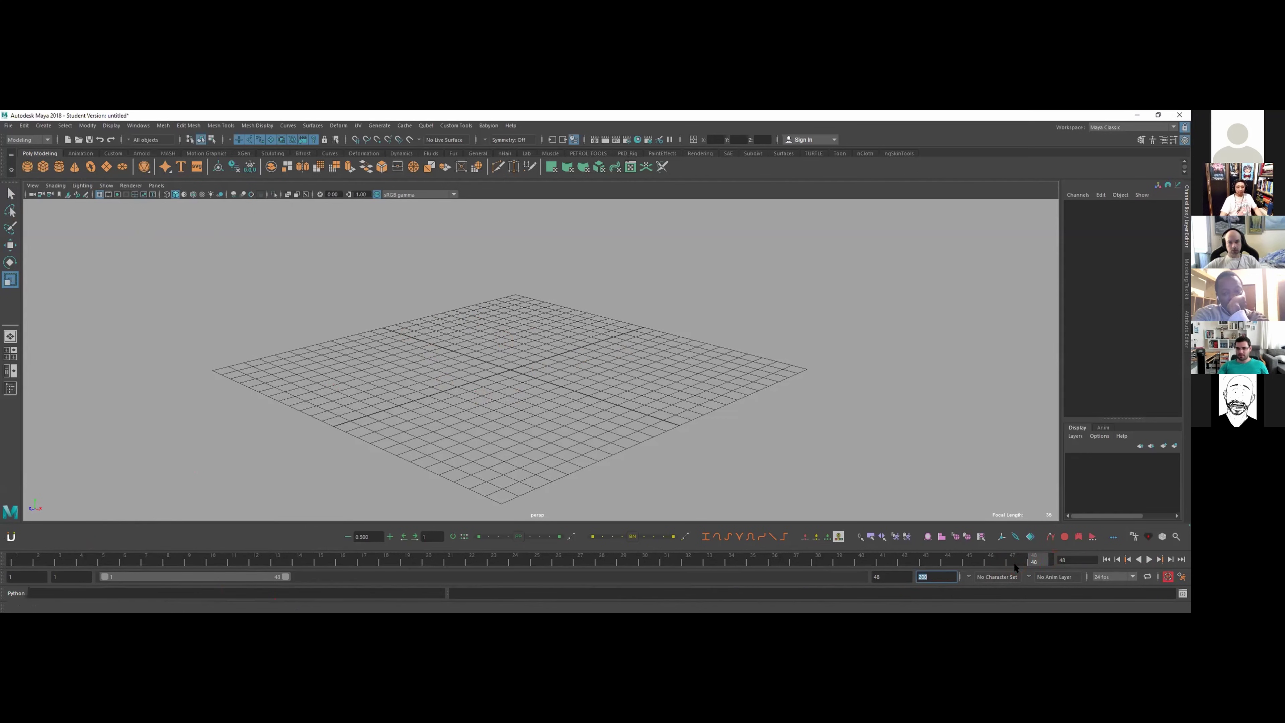
# - Lengthen and shorten the visible playback range with the range slider, leaving its end at frame 49
pyautogui.moveTo(284, 576); pyautogui.dragTo(448, 576)
pyautogui.moveTo(552, 584); pyautogui.dragTo(322, 580)
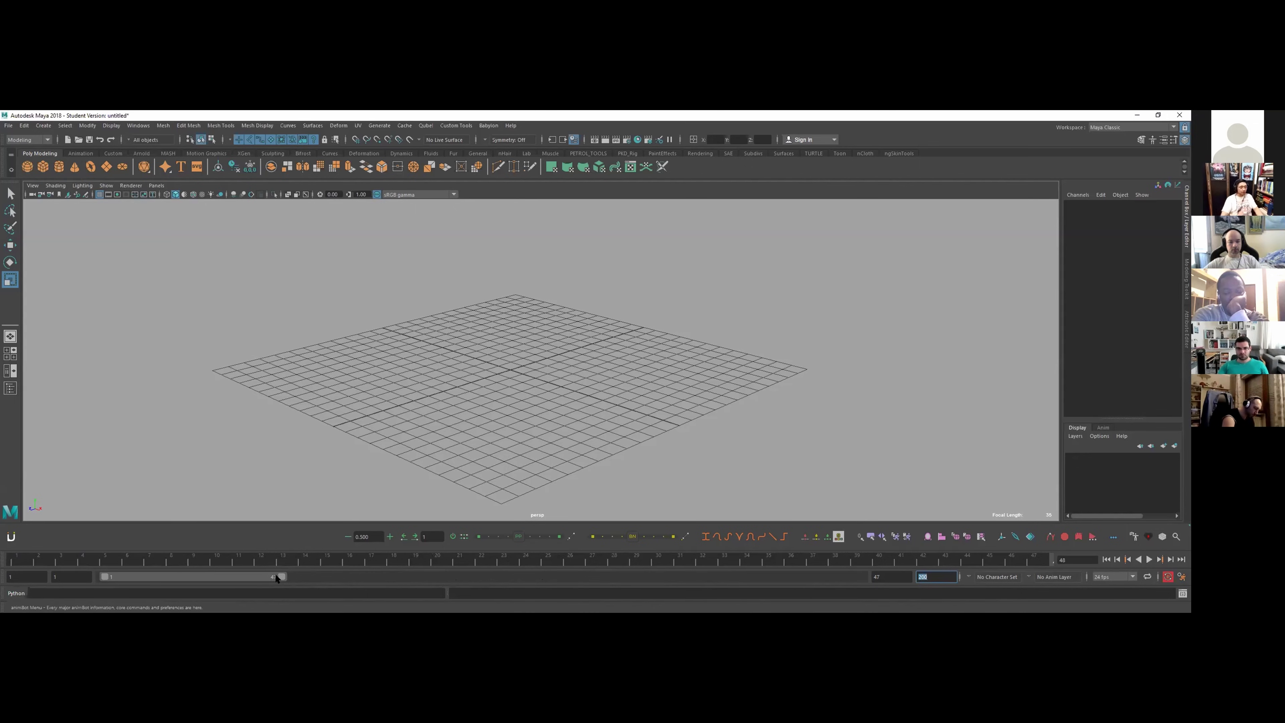
pyautogui.moveTo(282, 577)
pyautogui.mouseDown()
pyautogui.moveTo(807, 576)
pyautogui.moveTo(238, 576)
pyautogui.moveTo(863, 577)
pyautogui.moveTo(256, 577)
pyautogui.mouseUp()
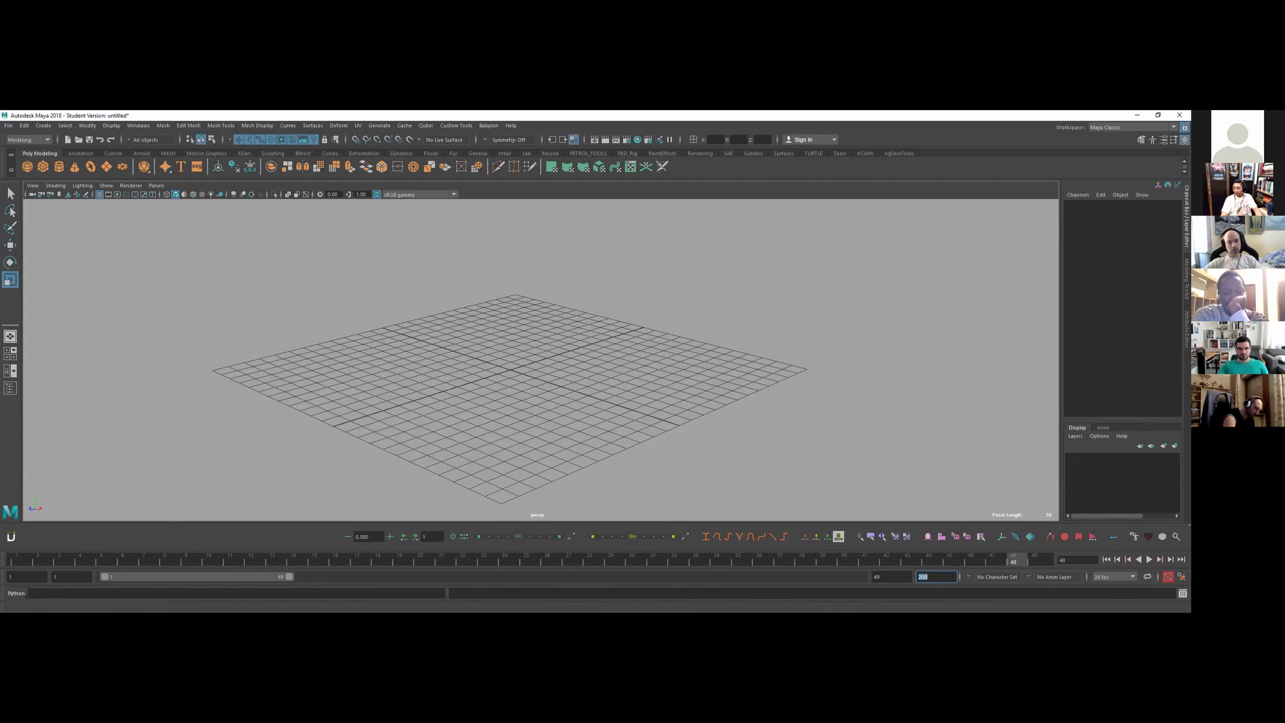
pyautogui.hotkey('alt', 'Tab')
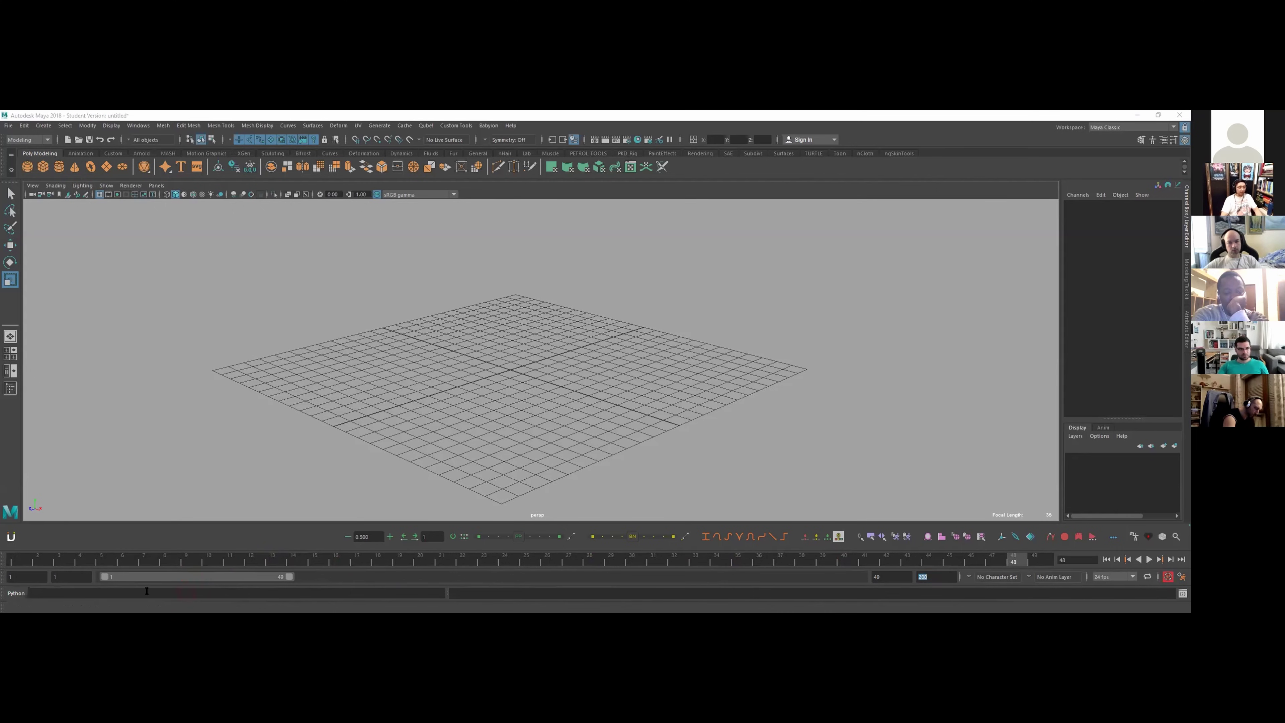
pyautogui.click(192, 459)
pyautogui.click(63, 524)
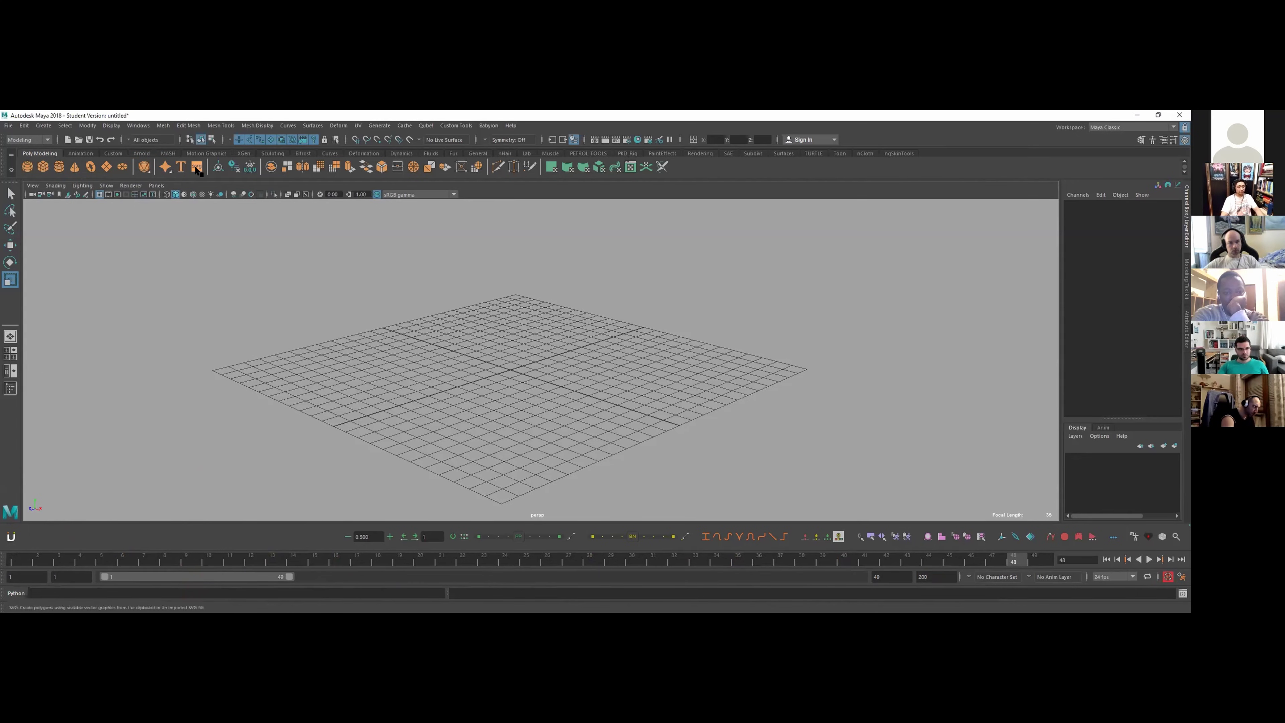
pyautogui.click(308, 408)
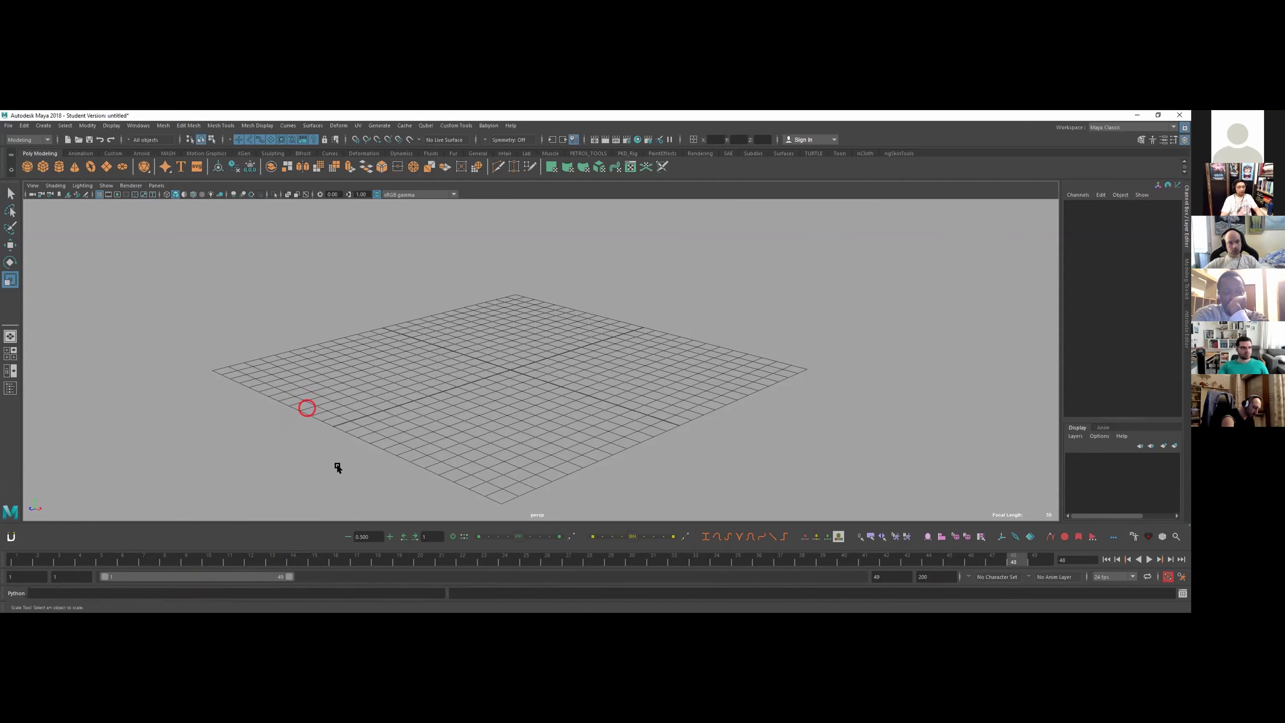
pyautogui.click(217, 595)
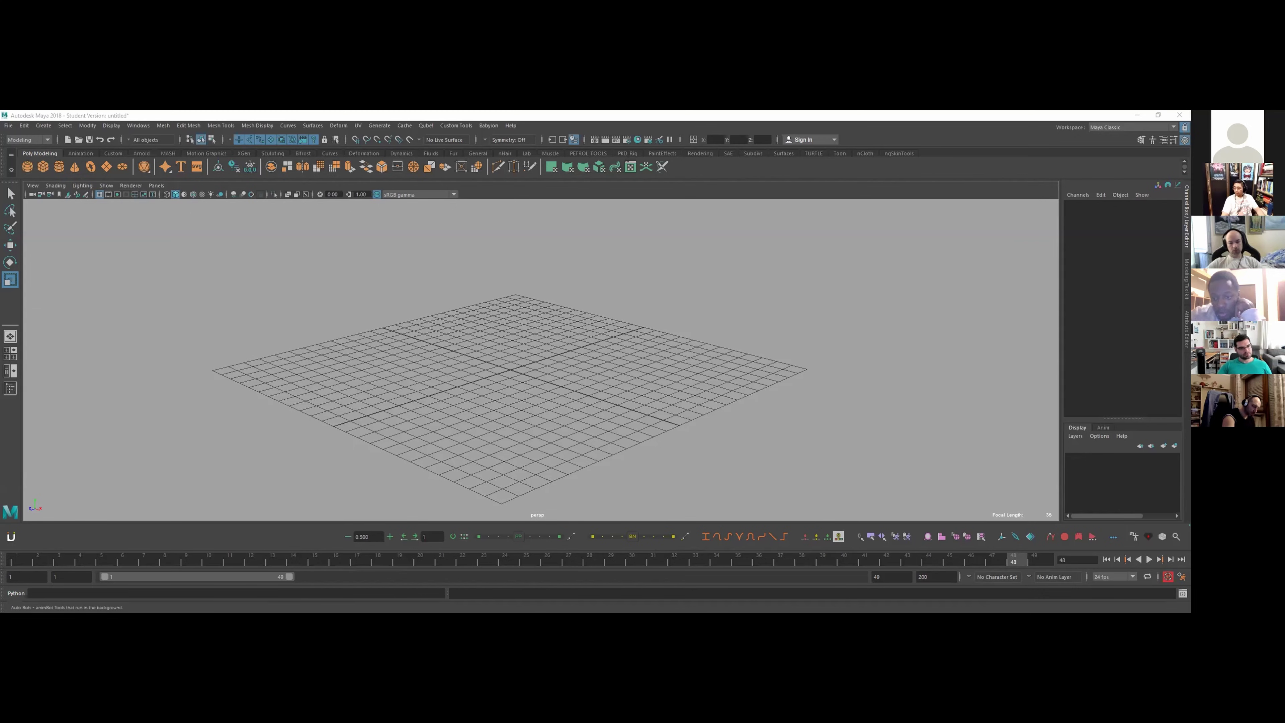
pyautogui.keyDown('alt'); pyautogui.moveTo(975, 318); pyautogui.dragTo(951, 318, button='middle'); pyautogui.keyUp('alt')
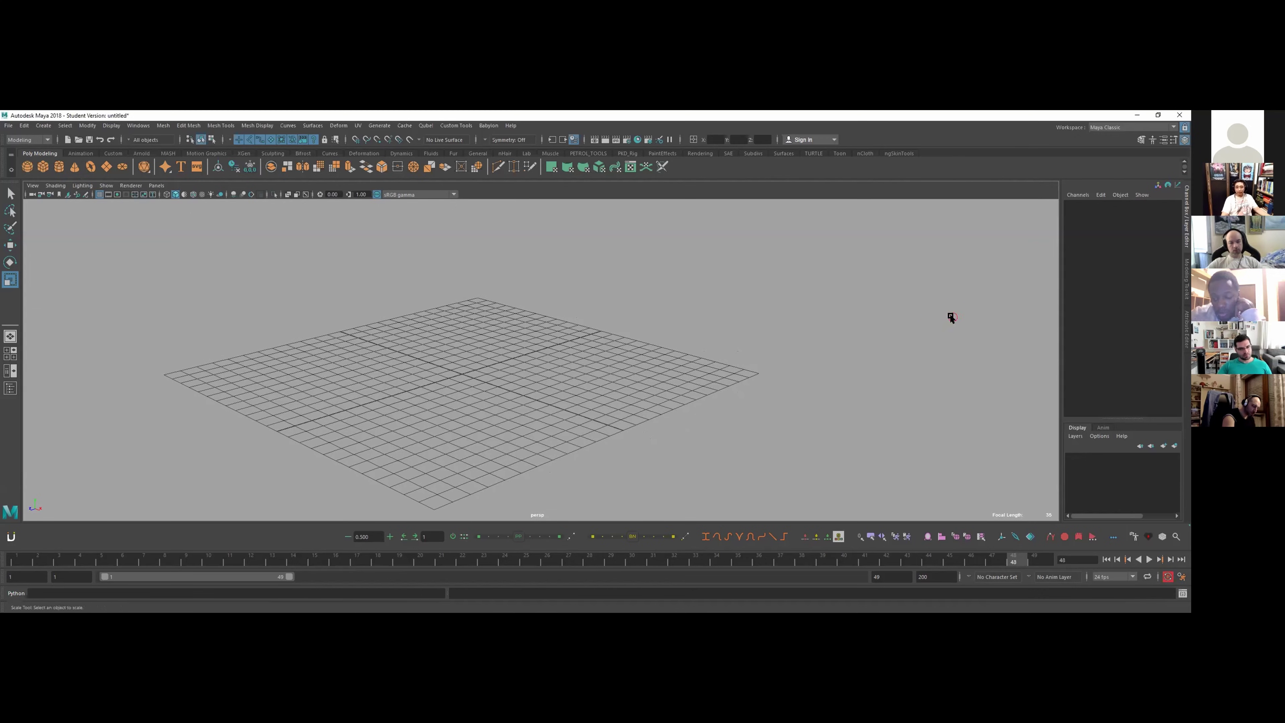
pyautogui.keyDown('alt'); pyautogui.moveTo(806, 307); pyautogui.dragTo(908, 303, button='middle'); pyautogui.keyUp('alt')
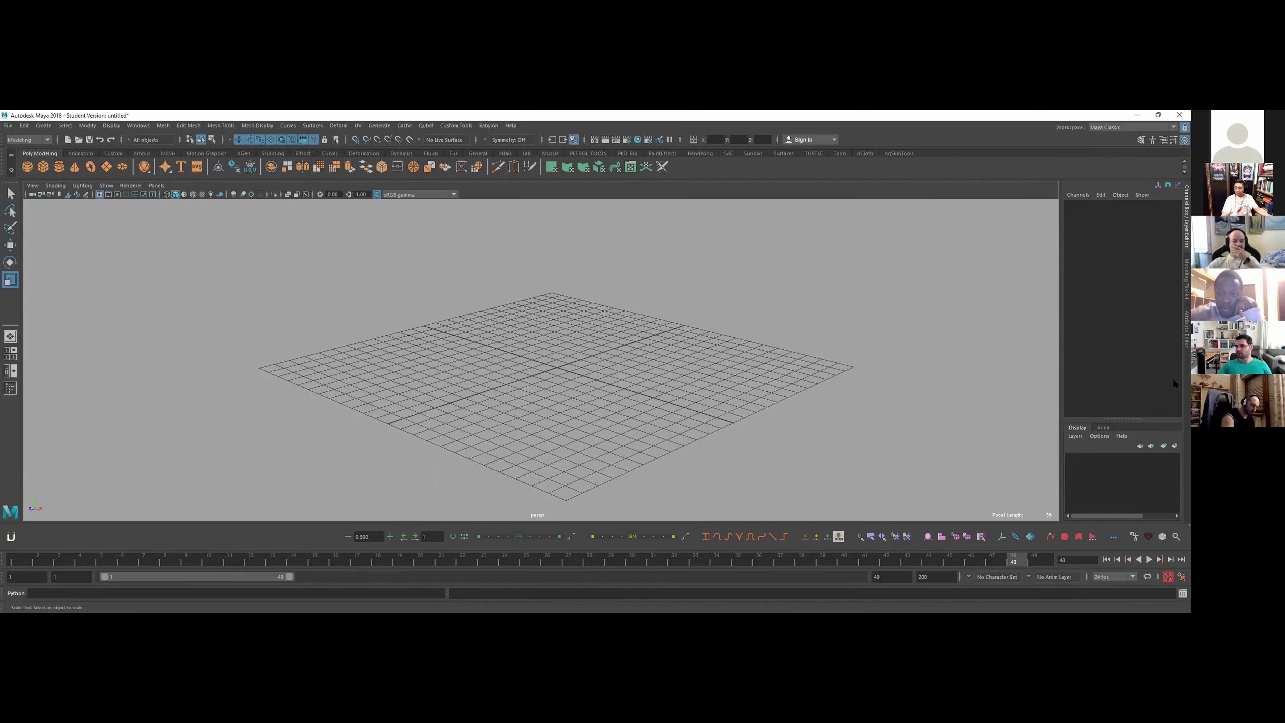
# - Hide the Channel Box, show the Attribute Editor in its place, and bring the Channel Box back
pyautogui.click(1184, 245)
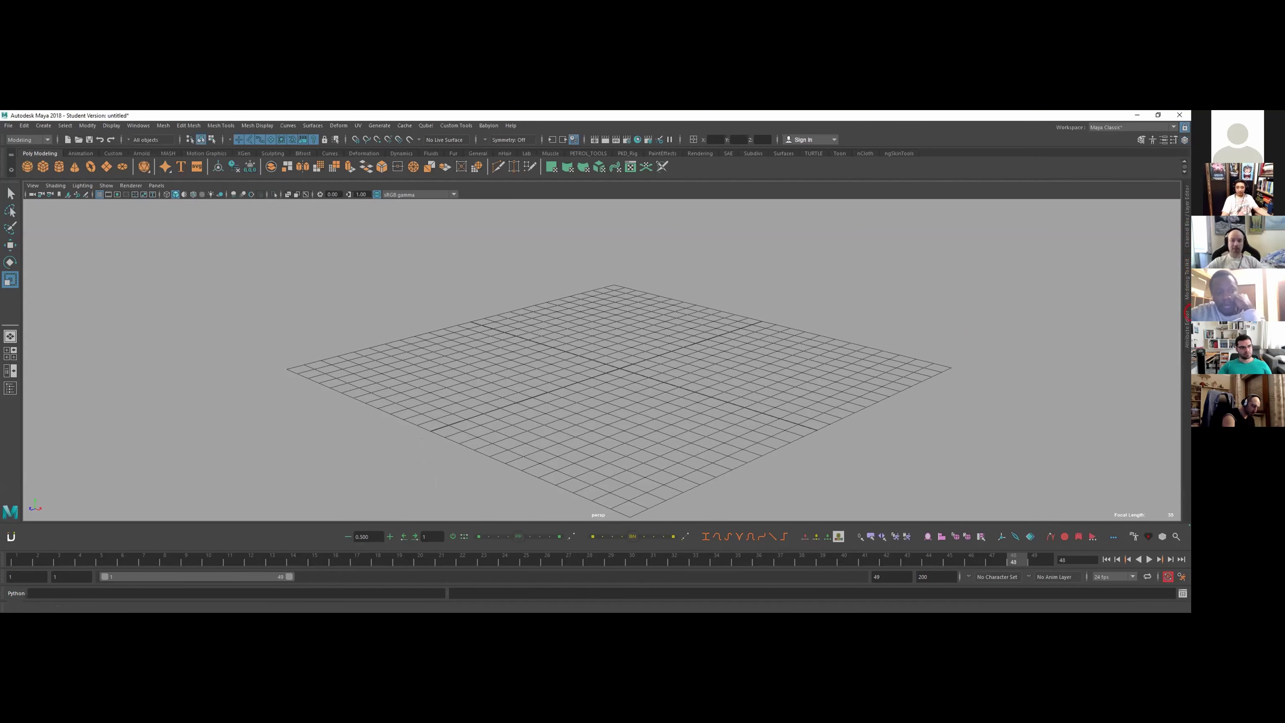
pyautogui.click(1186, 329)
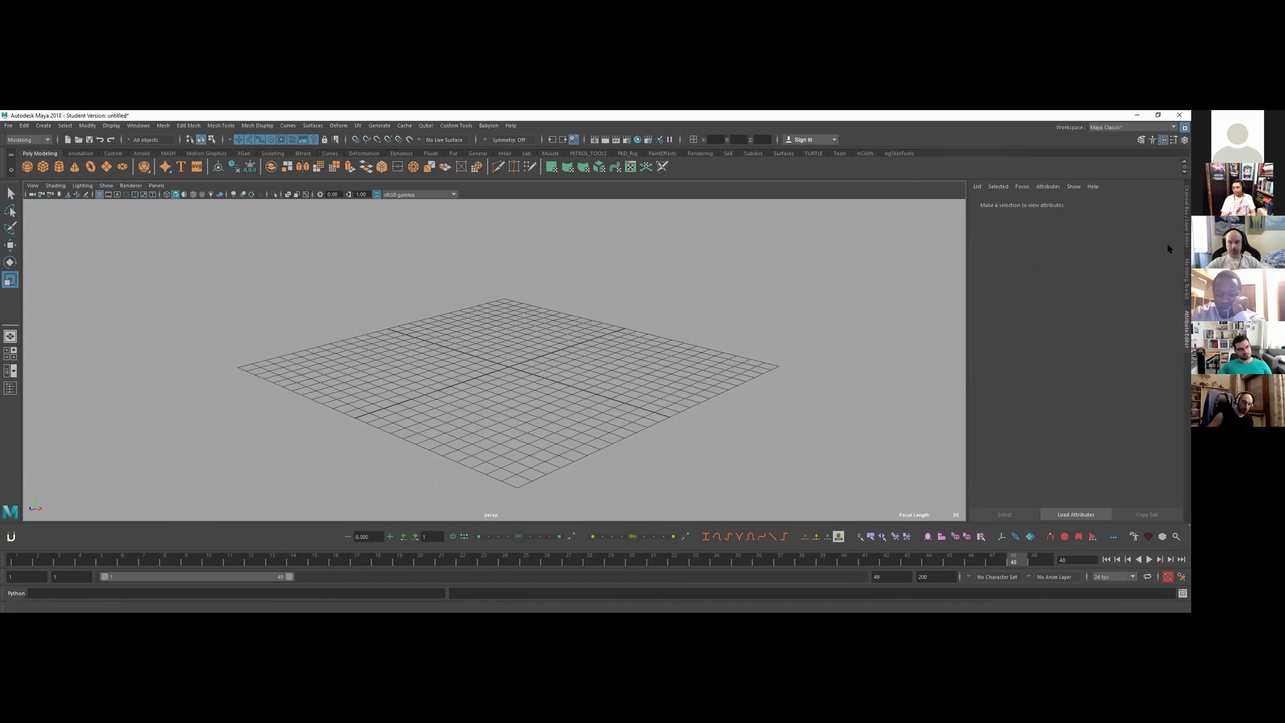
pyautogui.click(1185, 230)
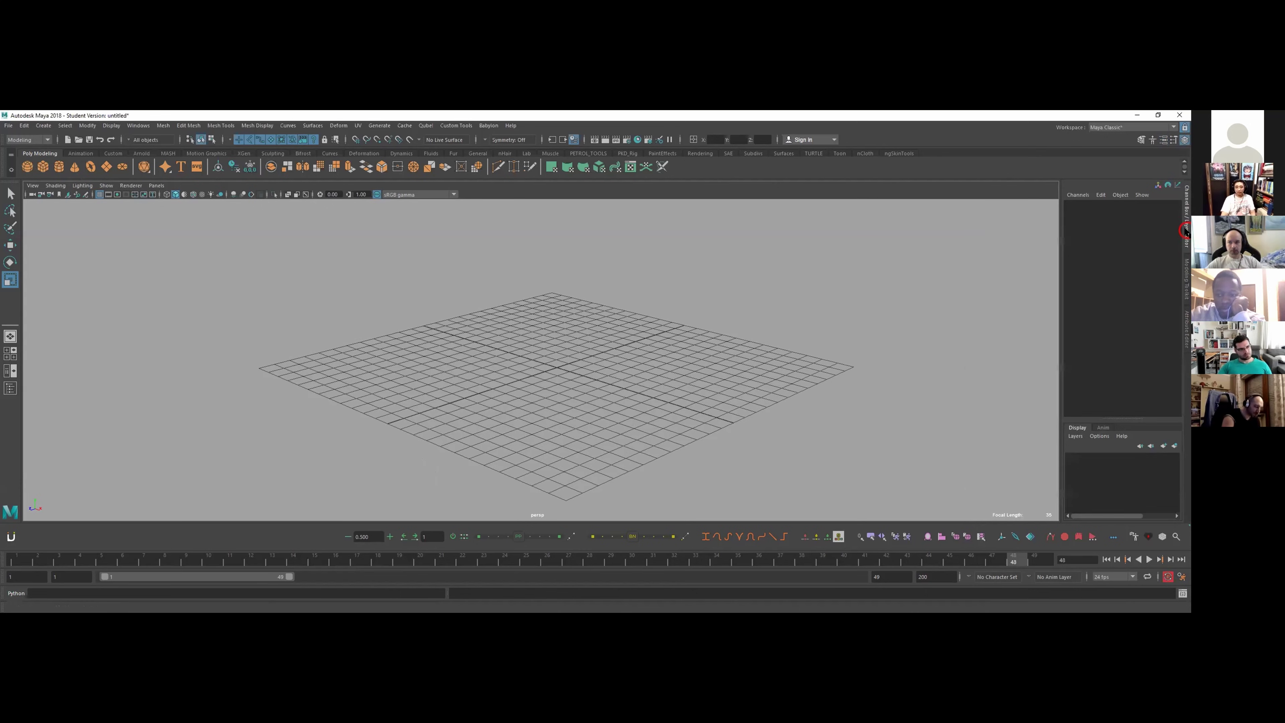
# - Open Tool Settings, examine the options for the Paint Selection, Move and Rotate tools, and close the window with Rotate active
pyautogui.click(1170, 143)
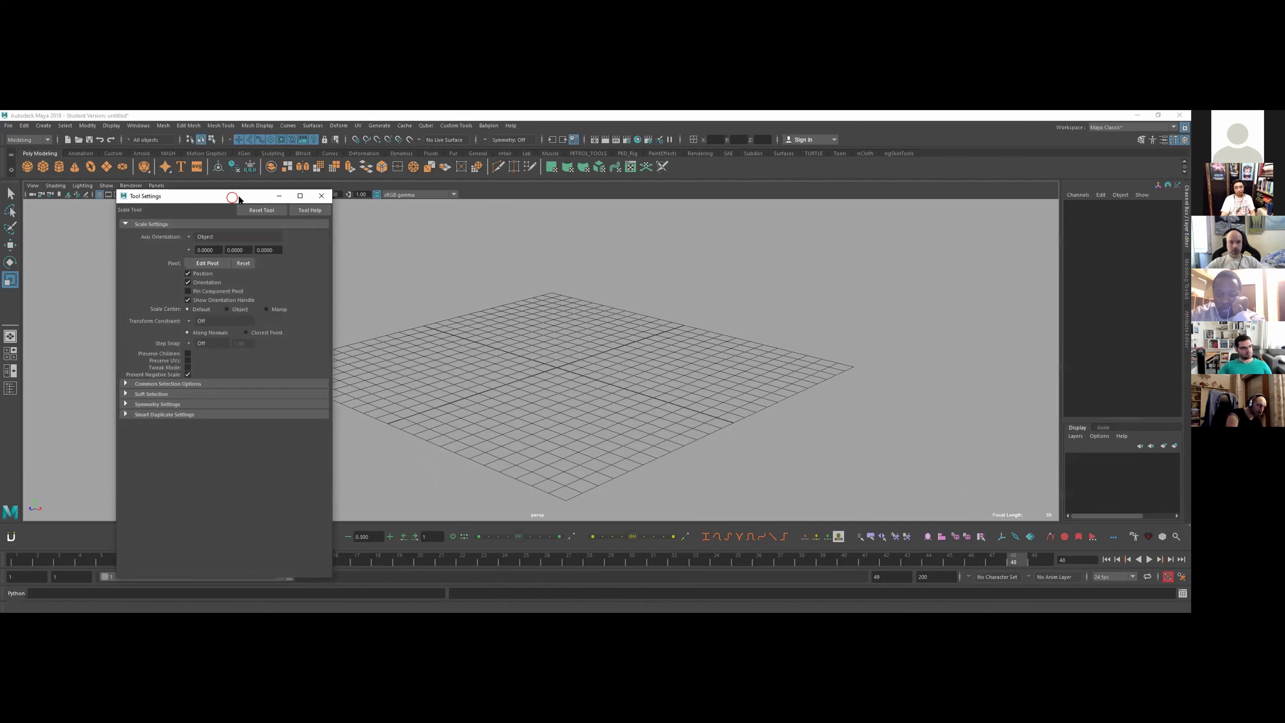
pyautogui.moveTo(239, 199); pyautogui.dragTo(937, 173)
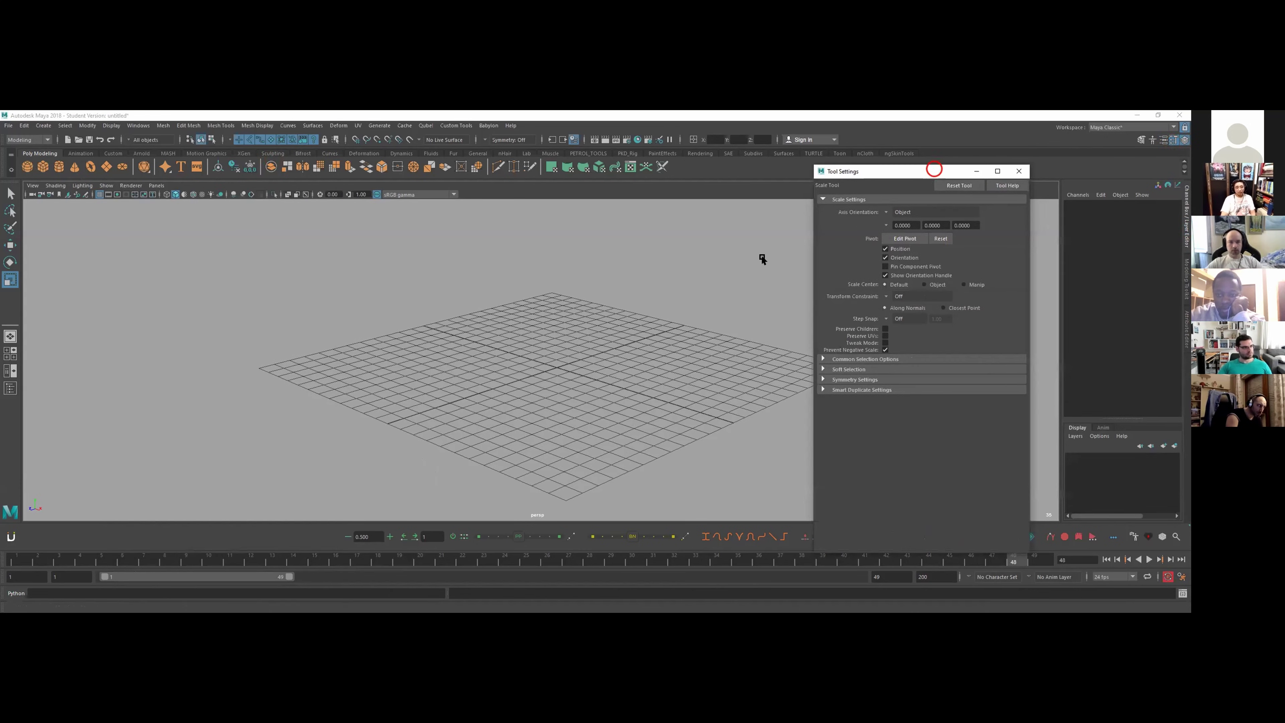
pyautogui.click(11, 227)
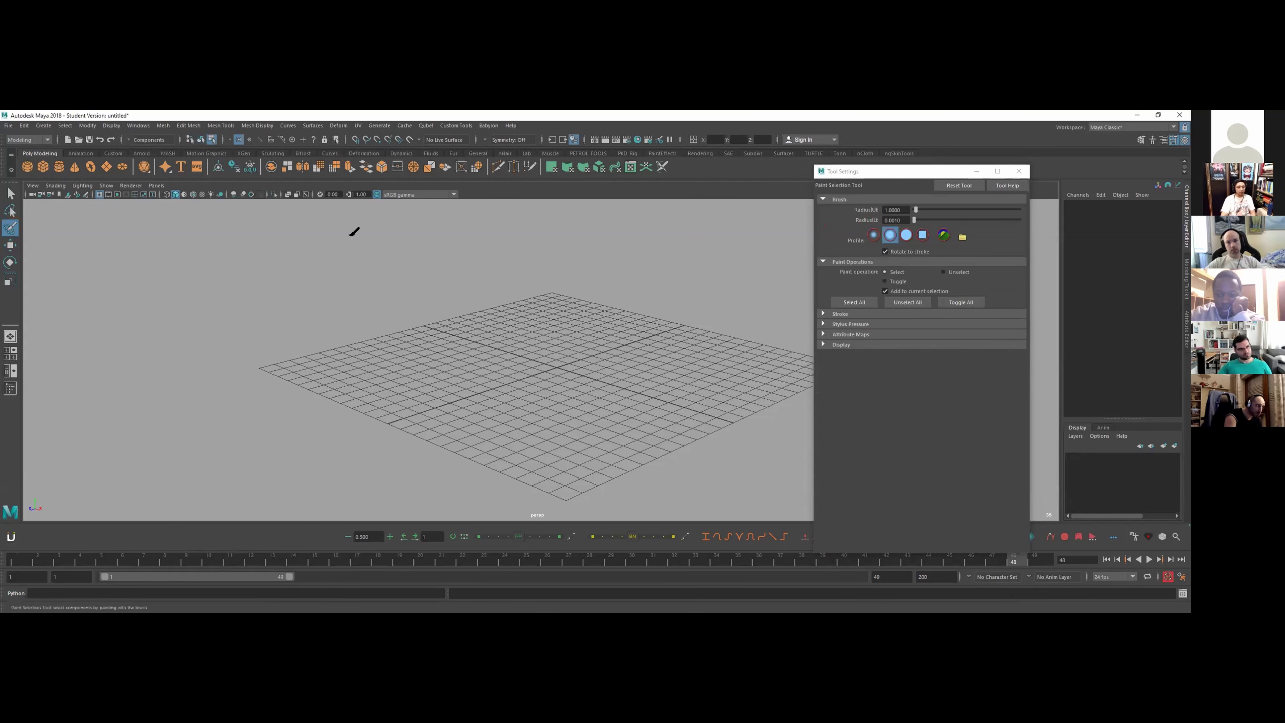
pyautogui.click(10, 244)
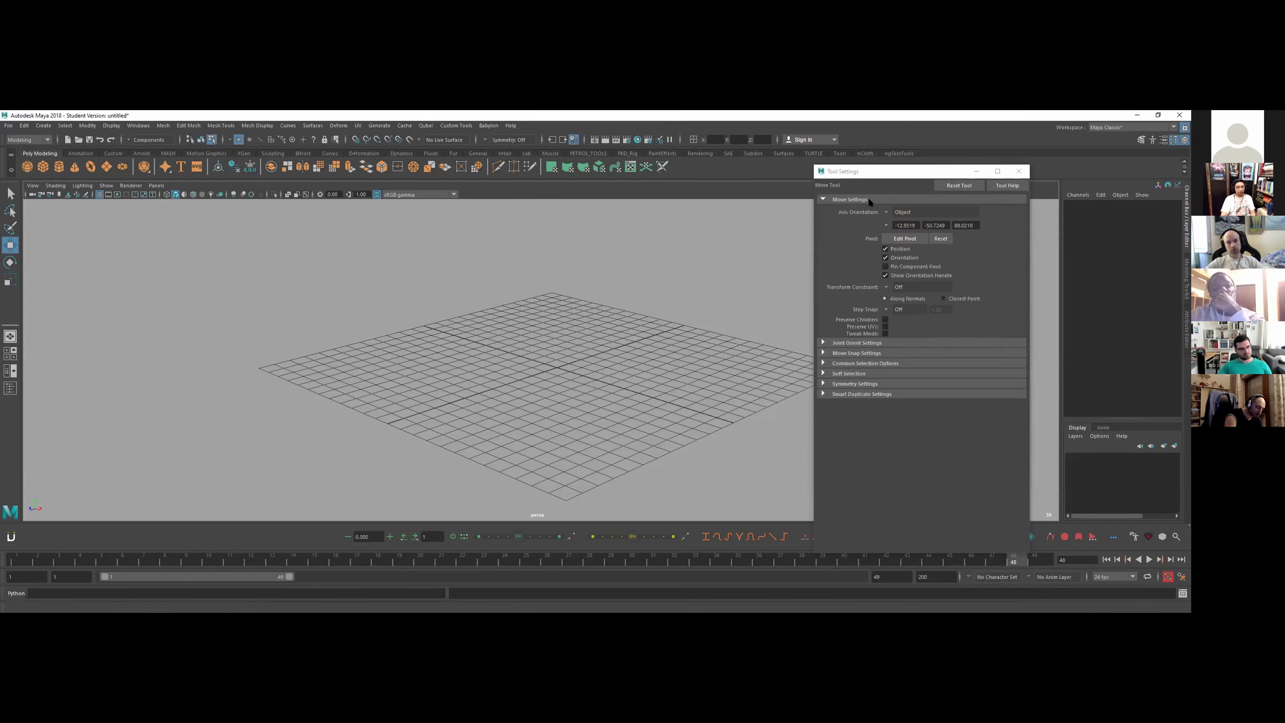
pyautogui.click(10, 262)
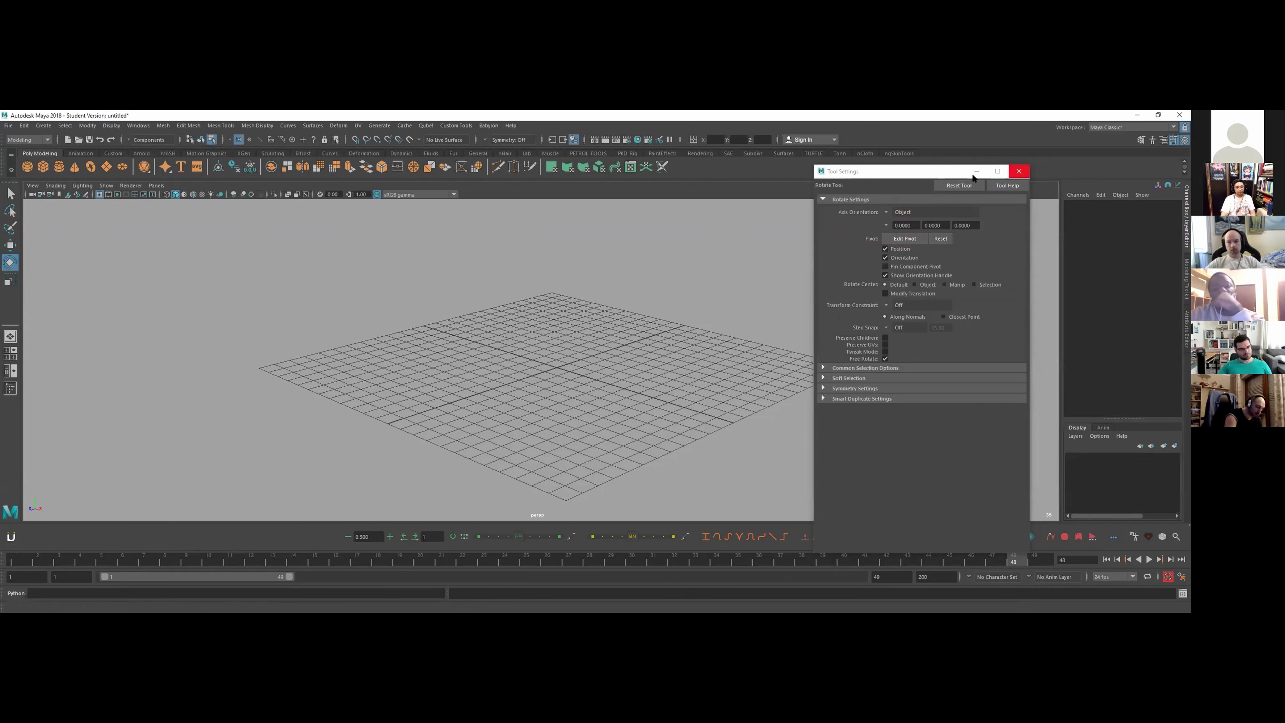
pyautogui.moveTo(961, 171); pyautogui.dragTo(889, 171)
pyautogui.click(946, 171)
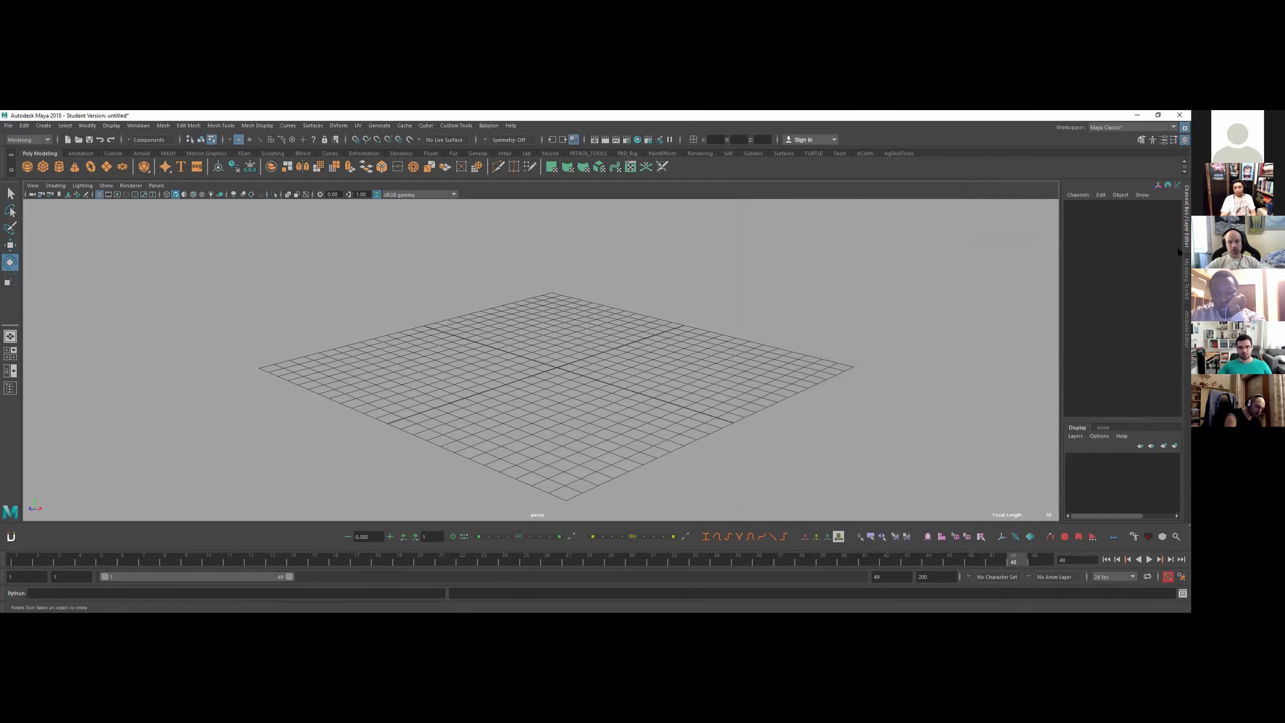
# - Switch the sidebar between the Modeling Toolkit, Attribute Editor and Channel Box, finishing on the Channel Box
pyautogui.click(1187, 279)
pyautogui.click(1186, 312)
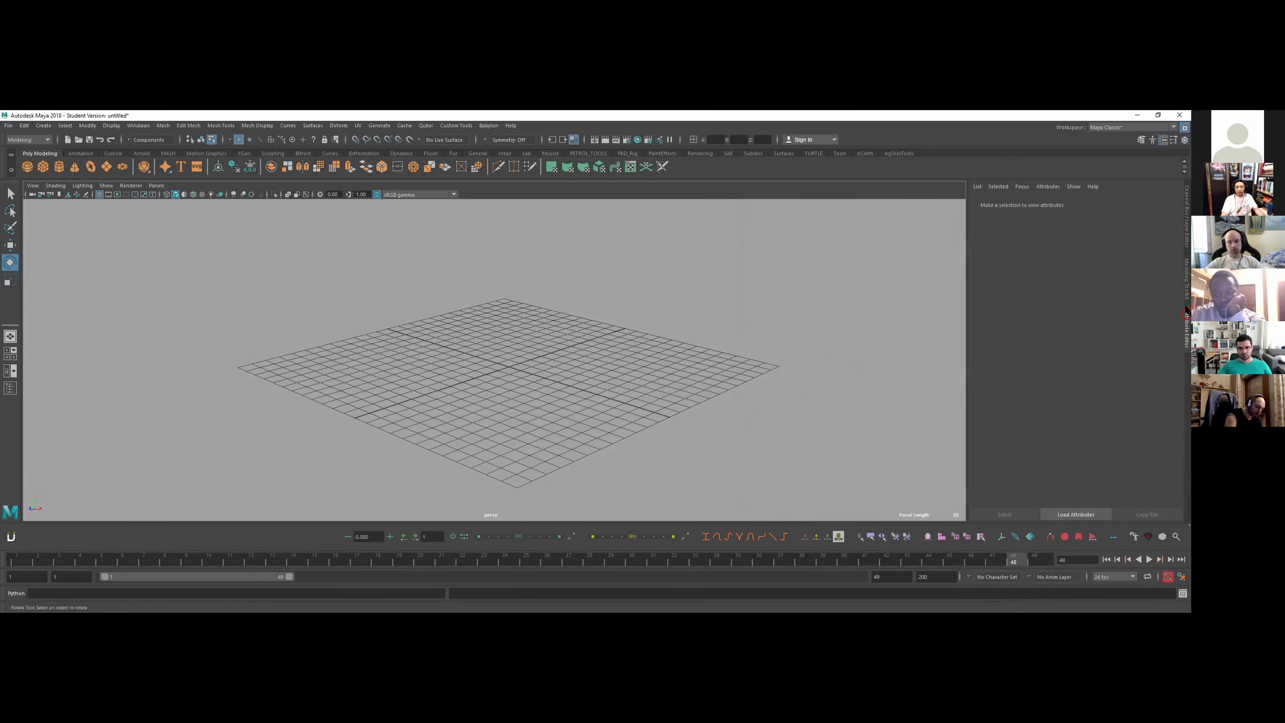
pyautogui.click(1186, 216)
pyautogui.click(1186, 263)
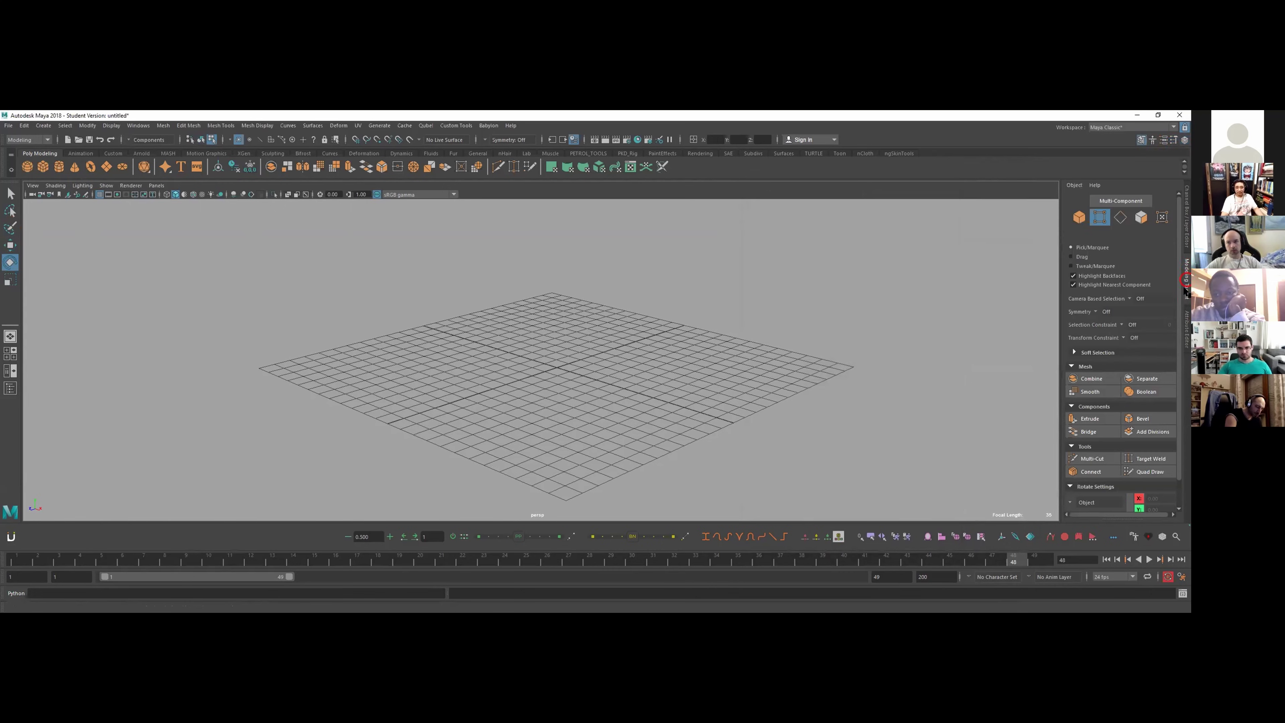
pyautogui.click(1185, 312)
pyautogui.click(1186, 256)
pyautogui.click(1185, 140)
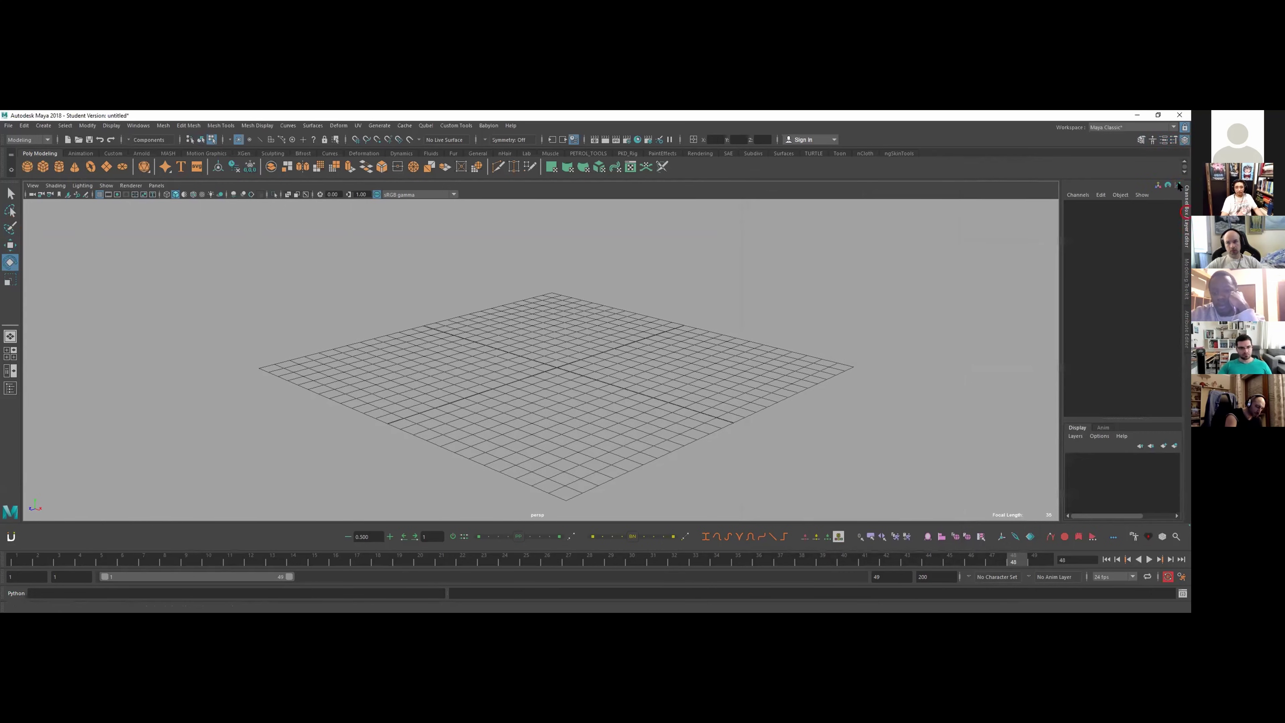
pyautogui.click(1186, 296)
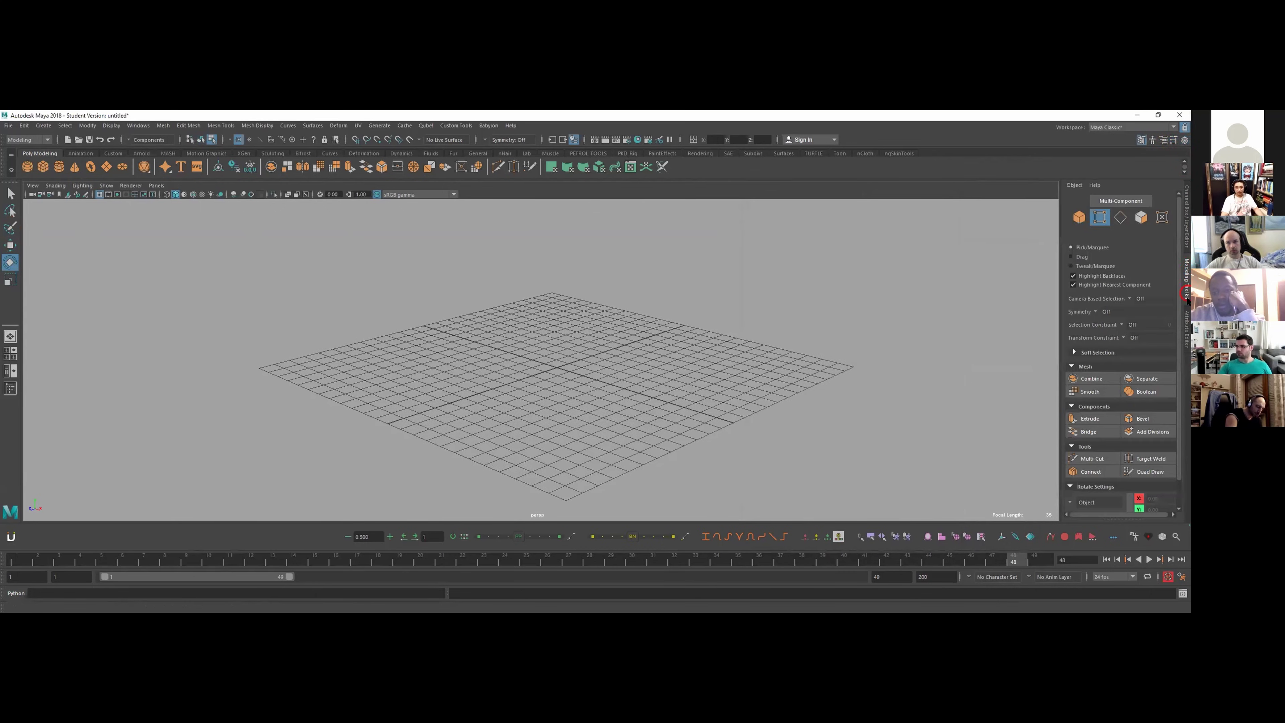
pyautogui.click(1186, 207)
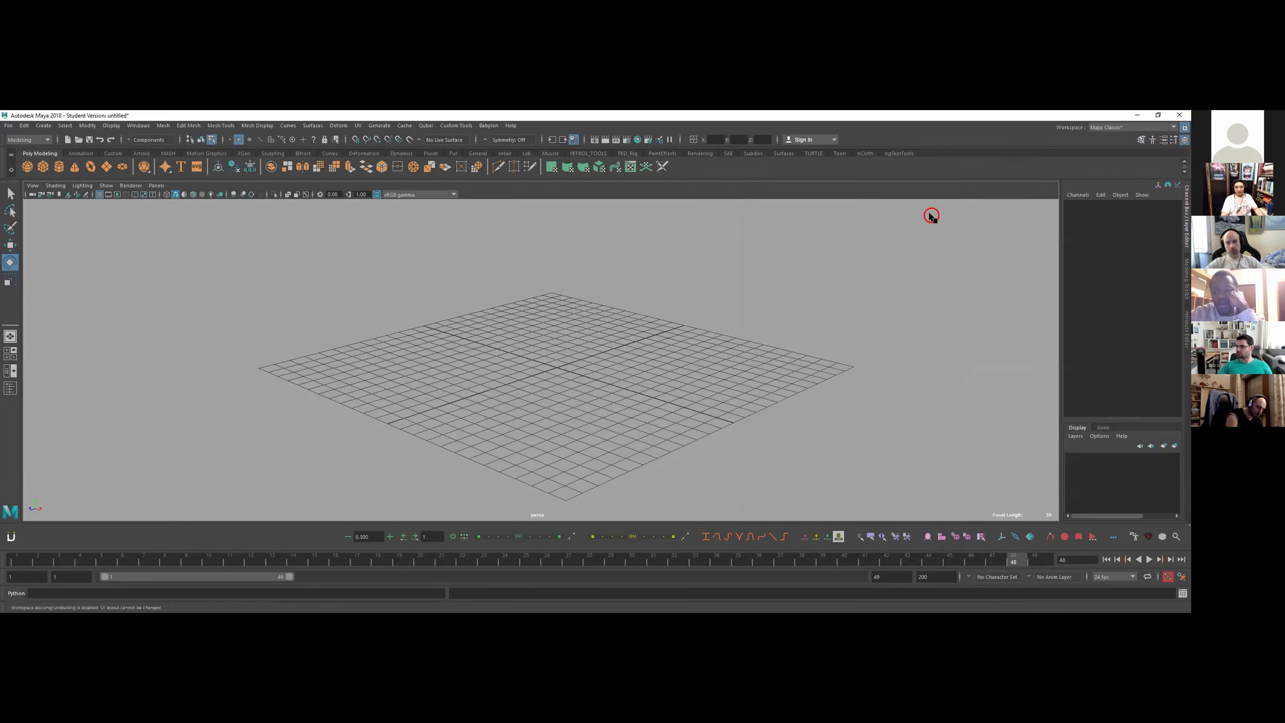
# - Toggle the Channel Box / Layer Editor off and on repeatedly, leaving it shown
pyautogui.click(1185, 140)
pyautogui.click(1184, 140)
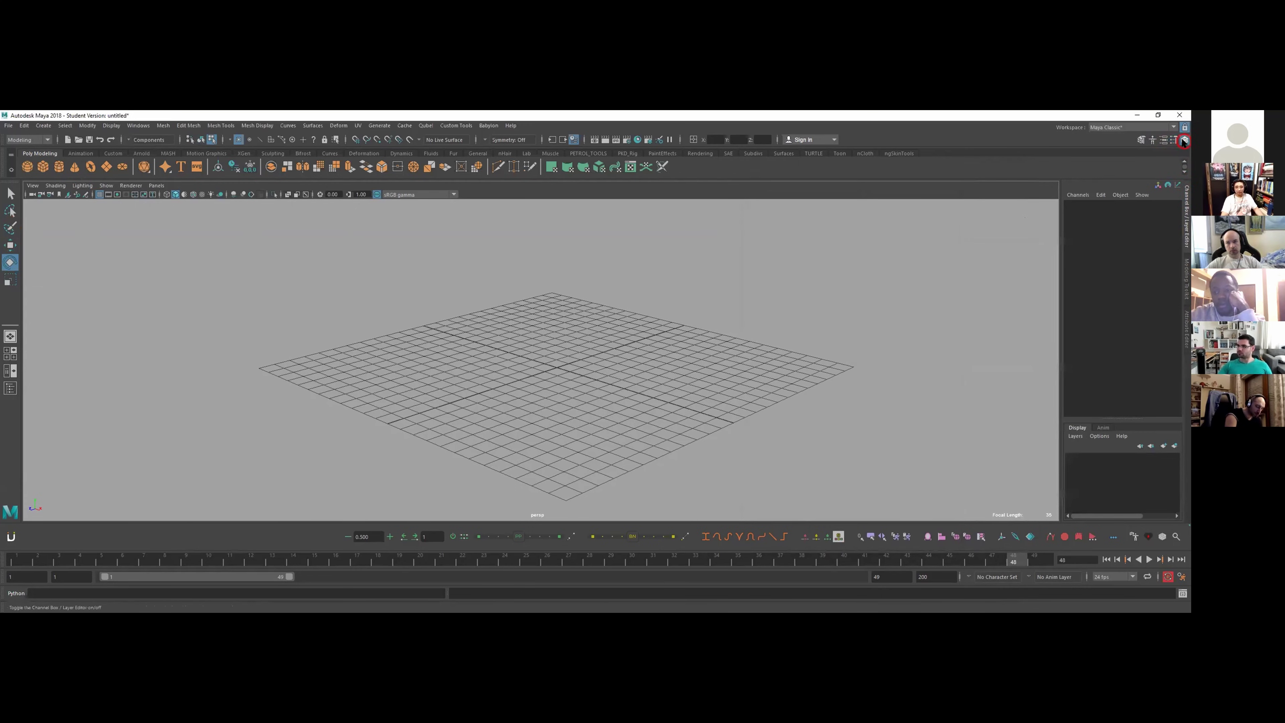
pyautogui.click(1185, 140)
pyautogui.click(1185, 140)
pyautogui.click(1185, 140)
pyautogui.click(1185, 140)
pyautogui.click(1185, 140)
pyautogui.click(1184, 141)
pyautogui.click(1185, 140)
pyautogui.click(1184, 140)
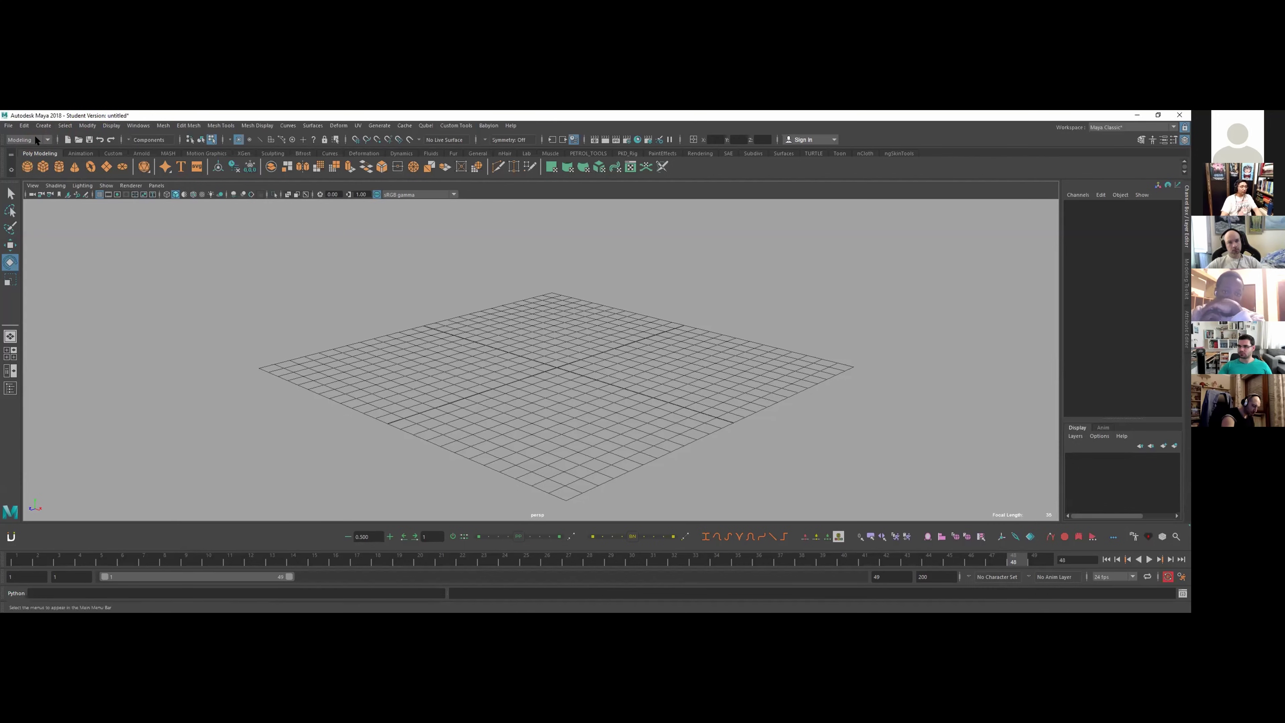
# - Review the Modeling set's mesh commands, and switch to the Animation set to examine its Key and Playback commands
pyautogui.click(161, 125)
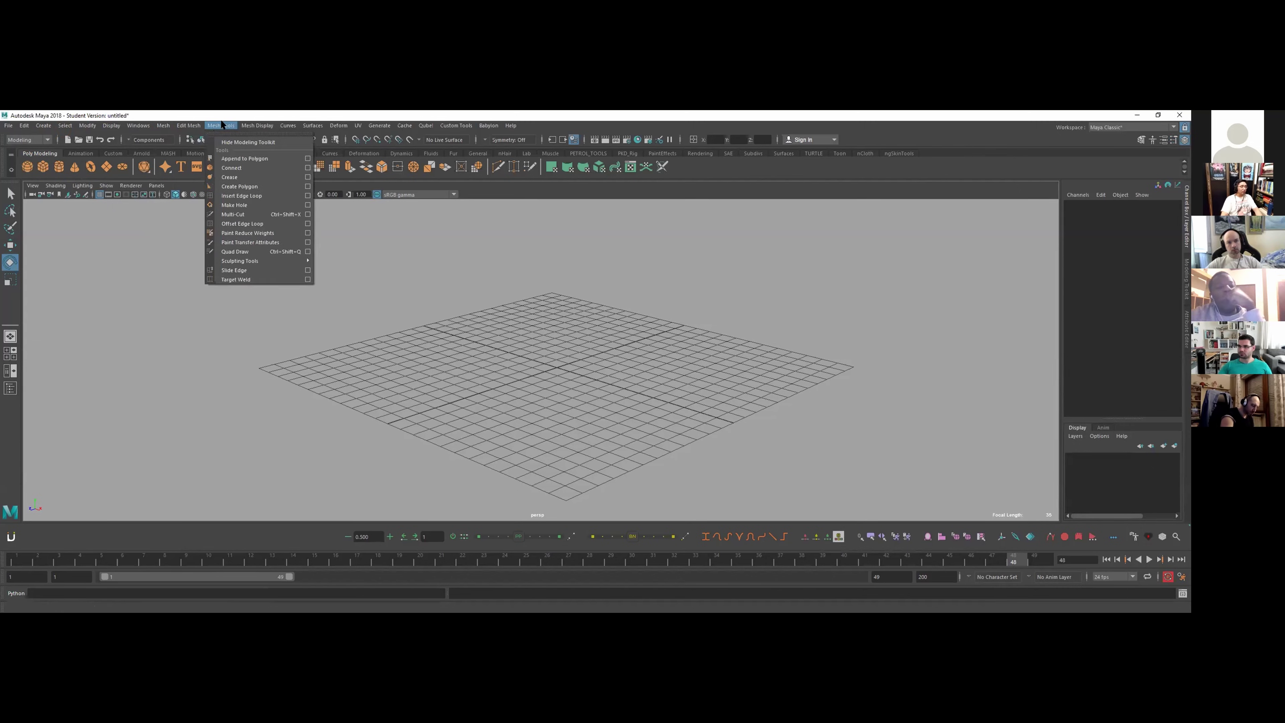
pyautogui.click(242, 115)
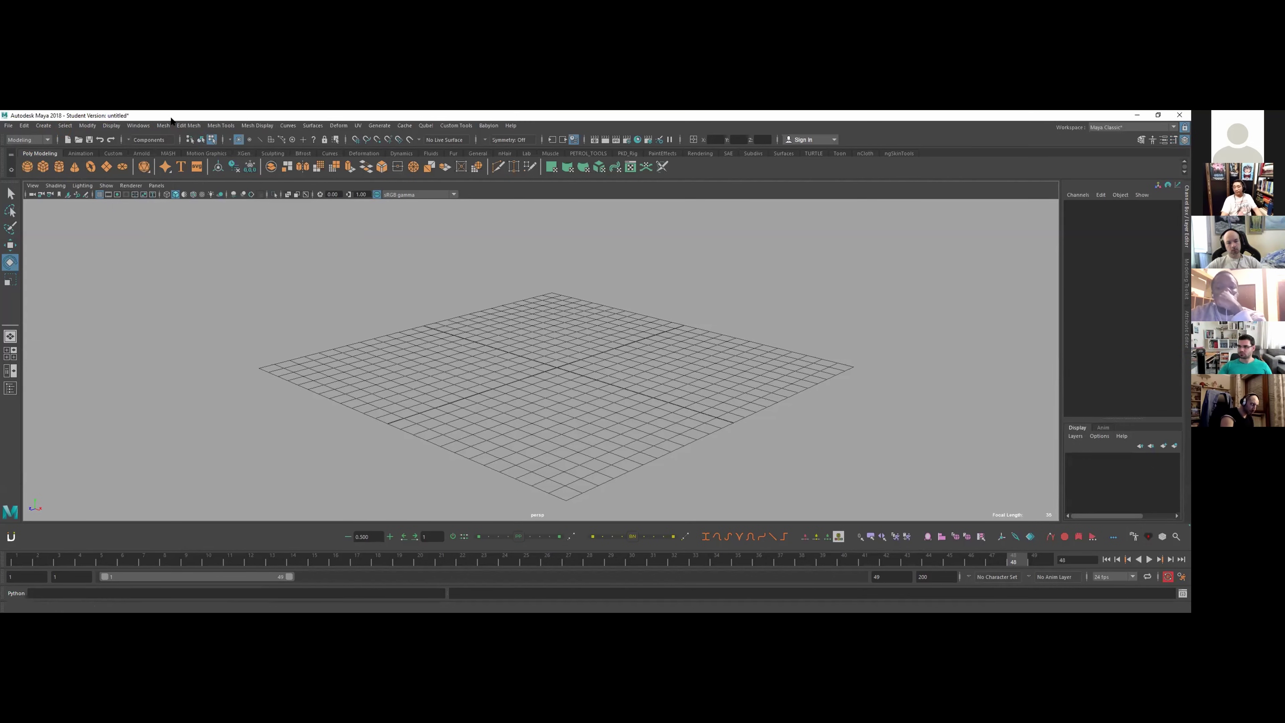
pyautogui.click(39, 140)
pyautogui.click(38, 170)
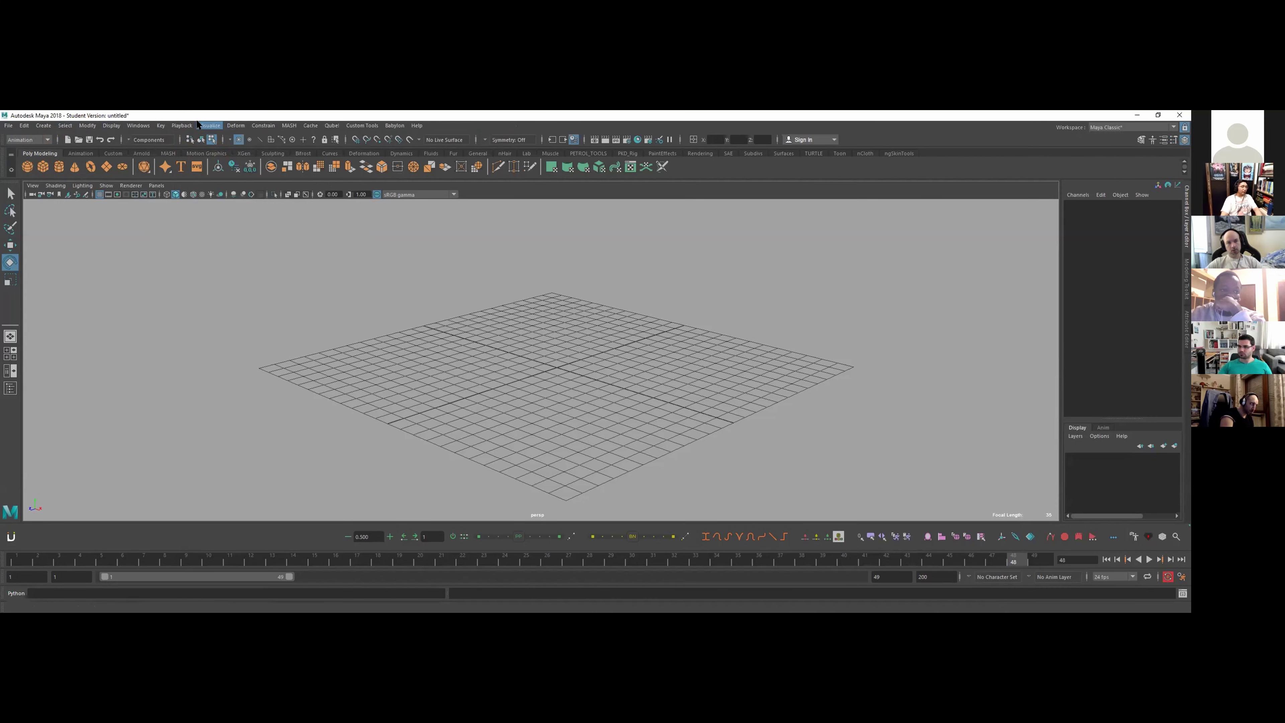
pyautogui.click(160, 125)
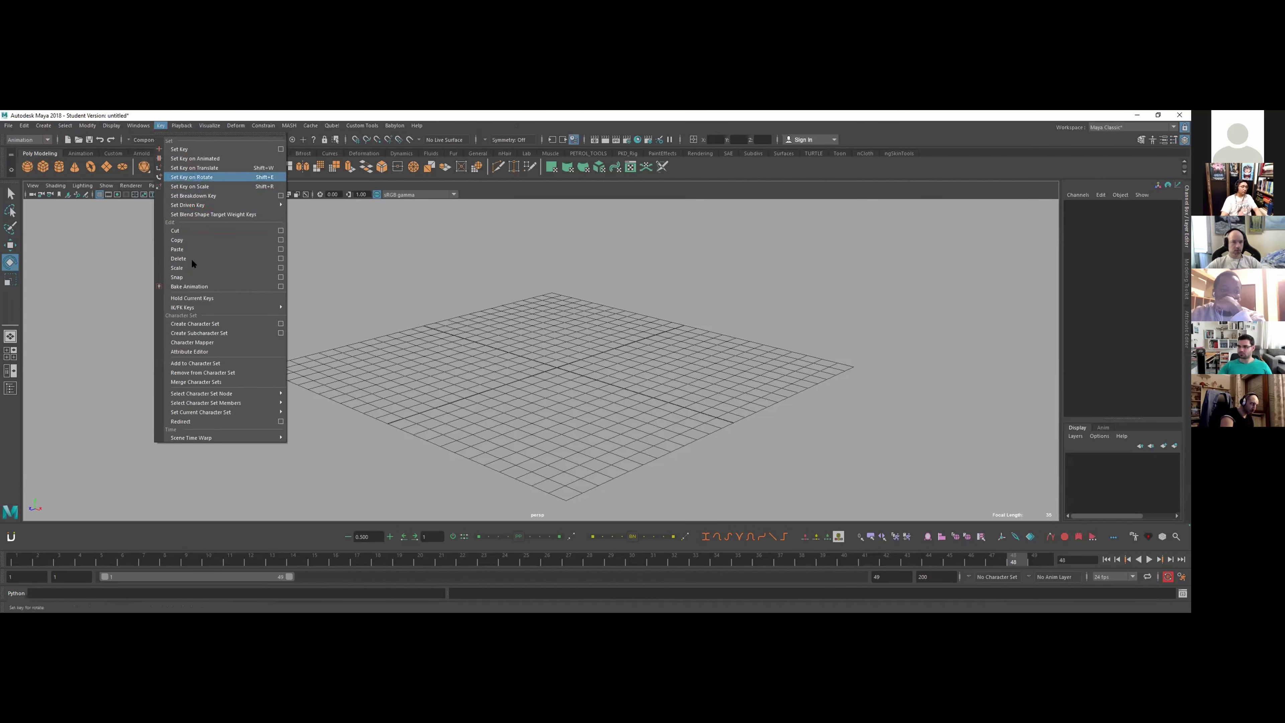
pyautogui.click(181, 125)
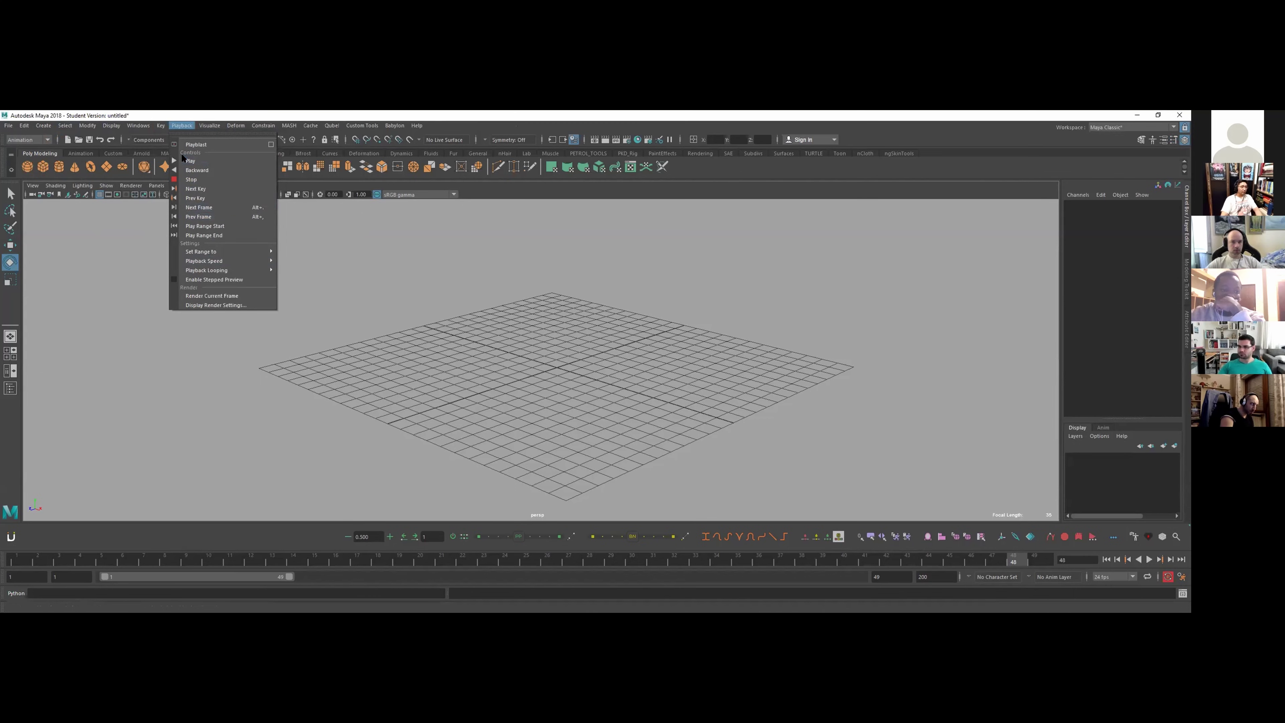
pyautogui.click(183, 114)
# - Switch the command set to Rigging and examine its Constrain and Skeleton commands
pyautogui.click(39, 141)
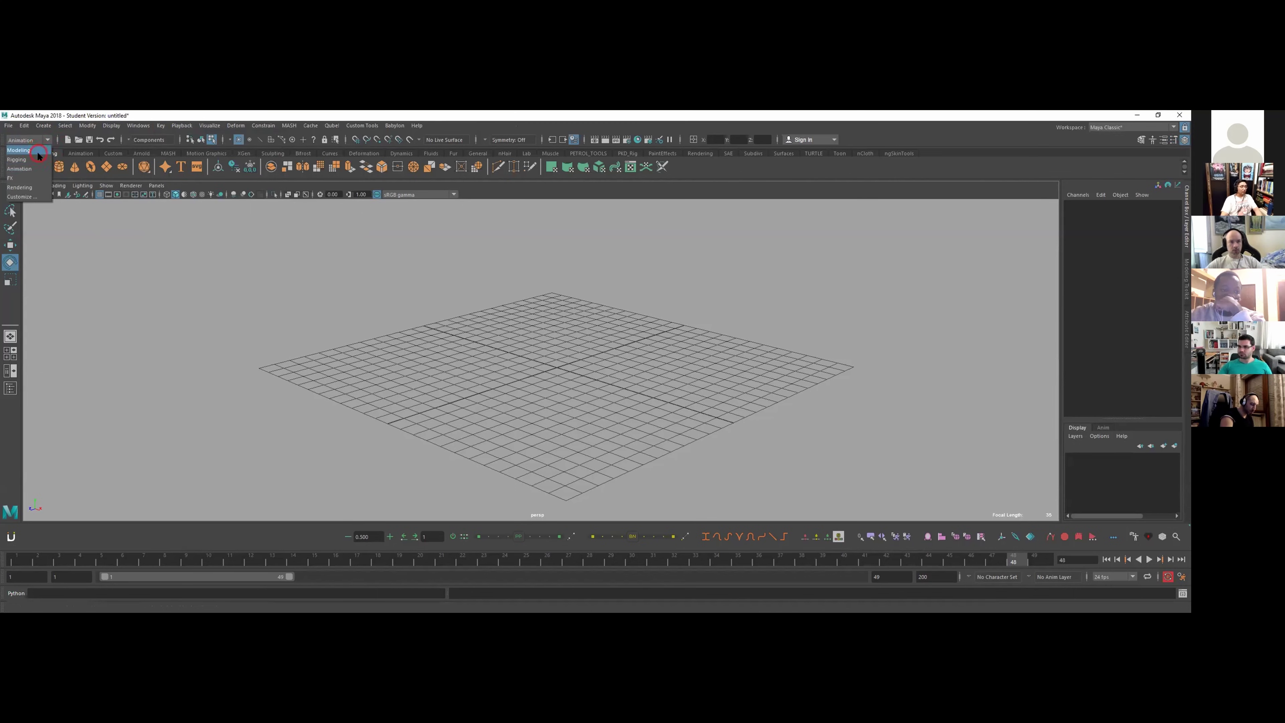
pyautogui.click(20, 159)
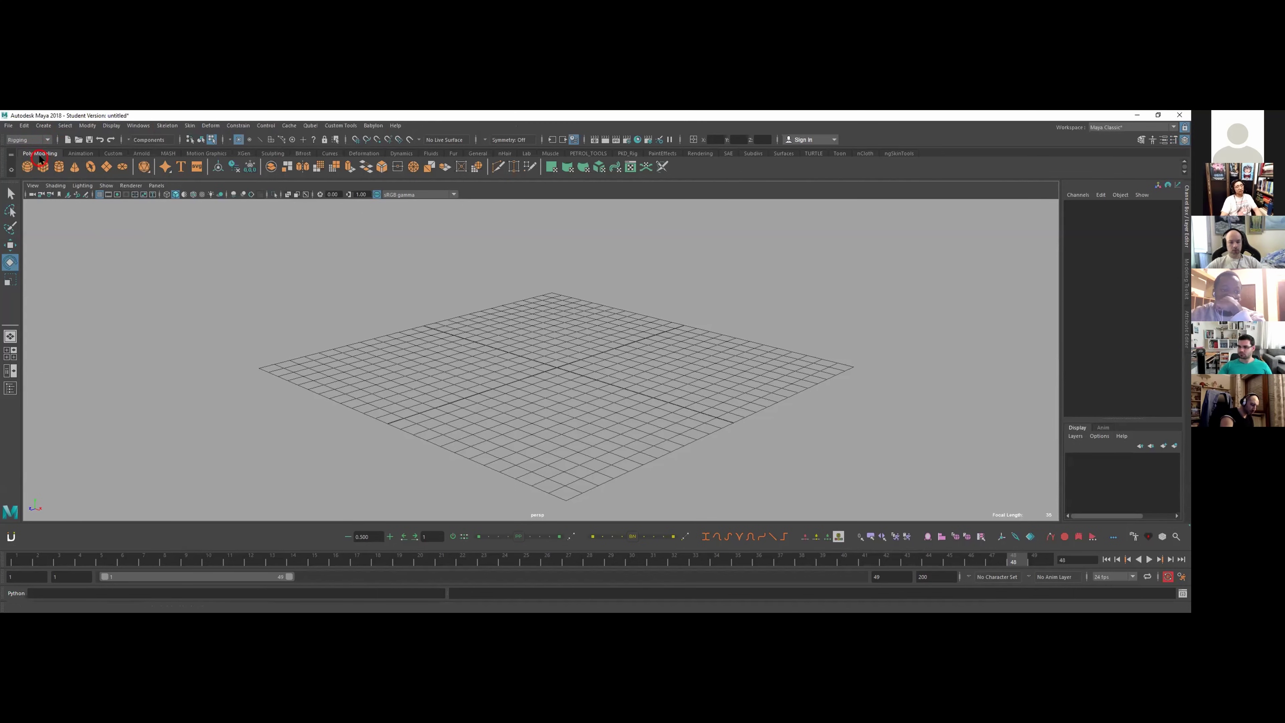
pyautogui.click(239, 125)
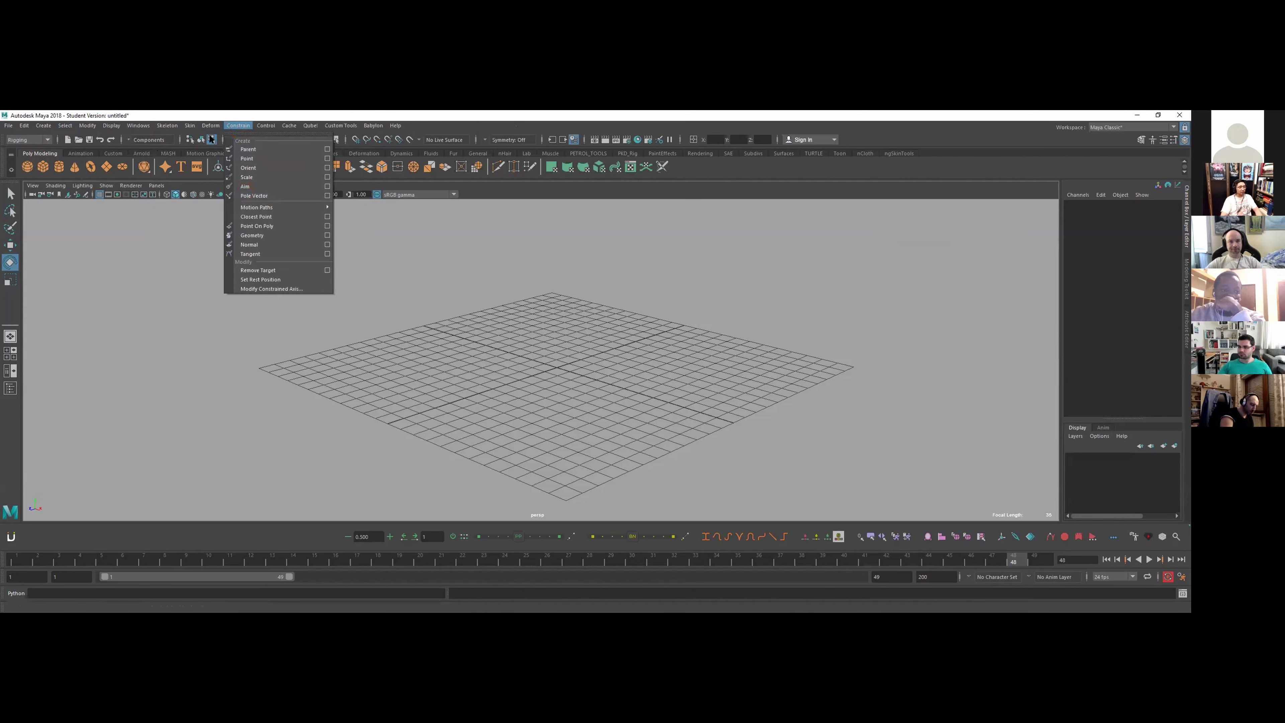
pyautogui.moveTo(190, 126)
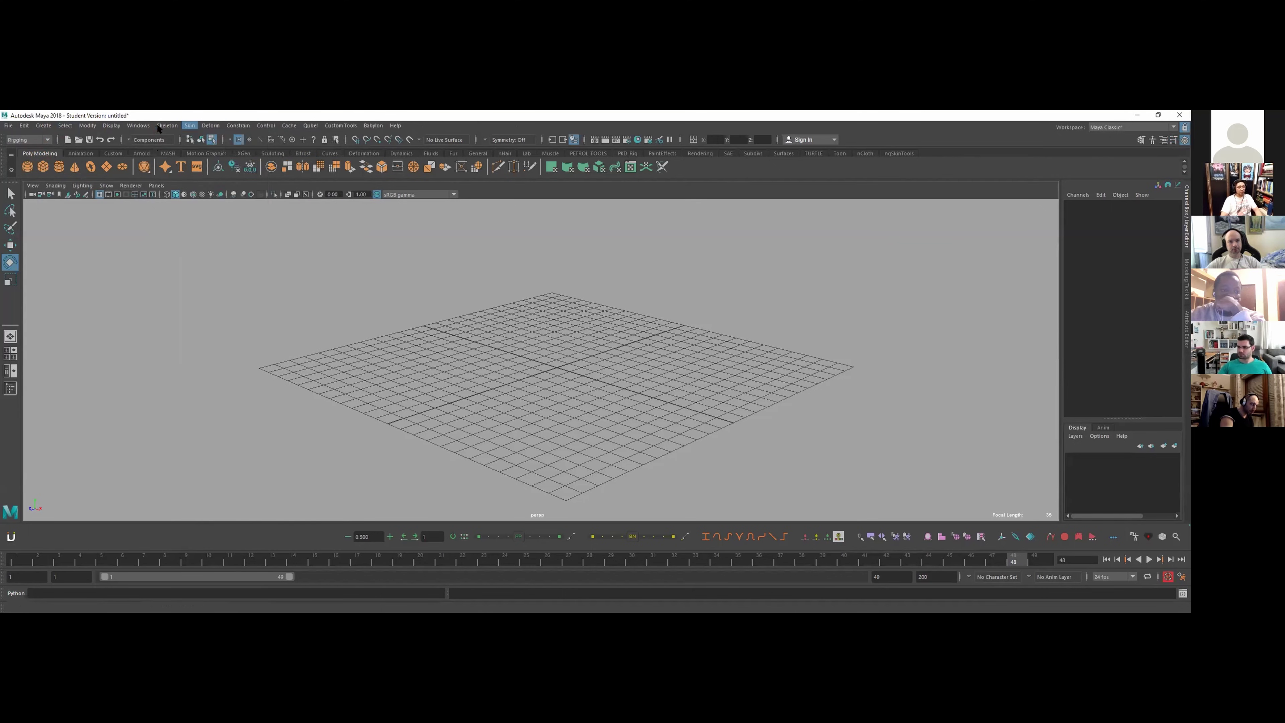
pyautogui.click(167, 125)
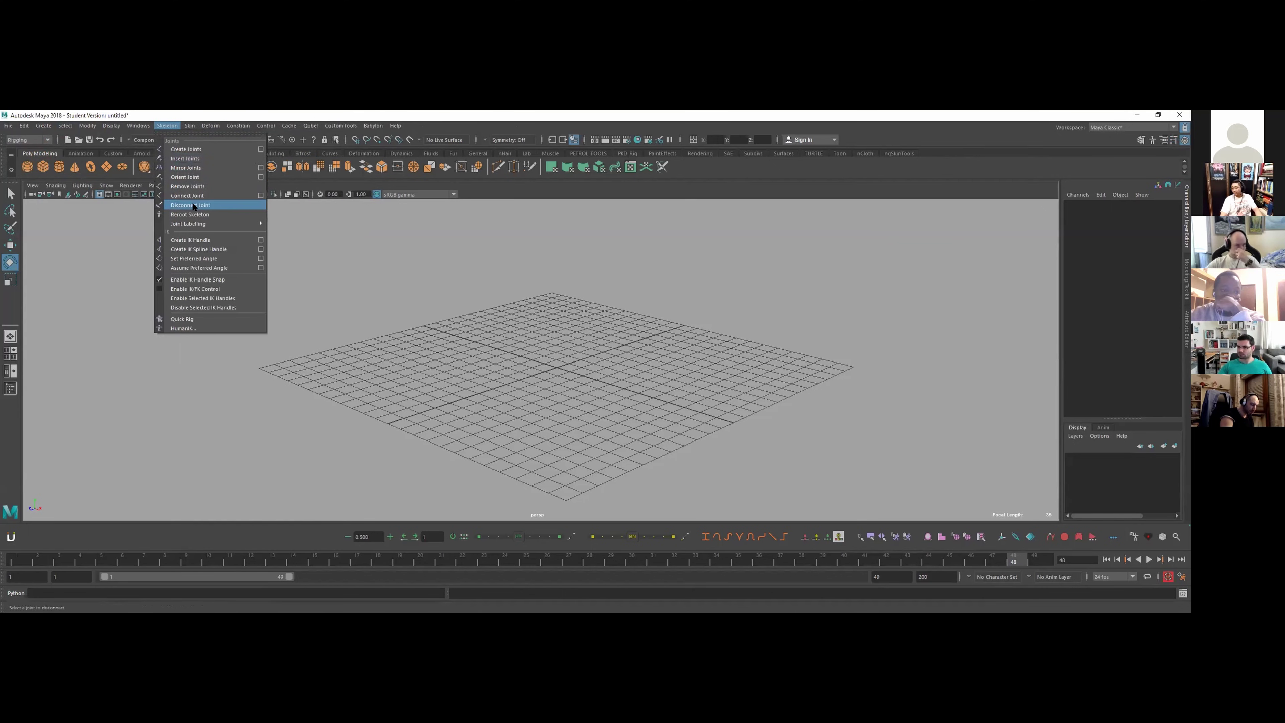
pyautogui.click(557, 124)
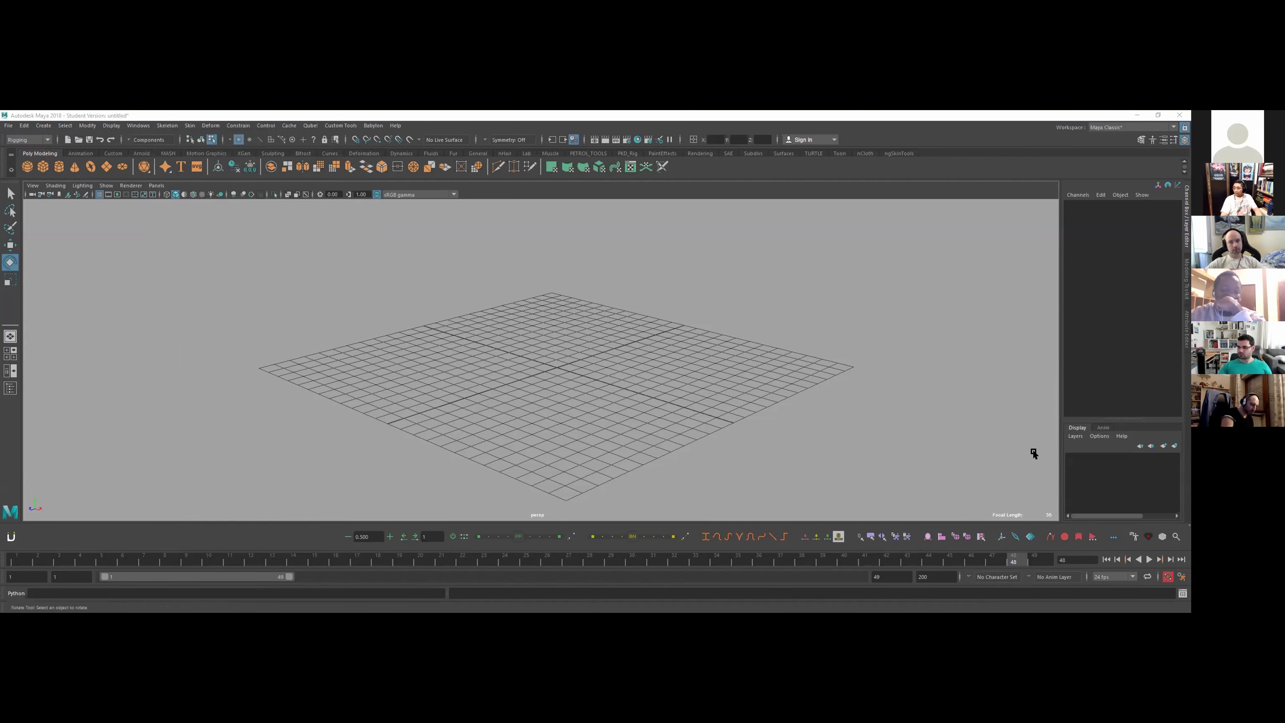
# - Reset the Maya Classic workspace to its factory default
pyautogui.keyDown('alt'); pyautogui.moveTo(646, 330); pyautogui.dragTo(571, 327); pyautogui.keyUp('alt')
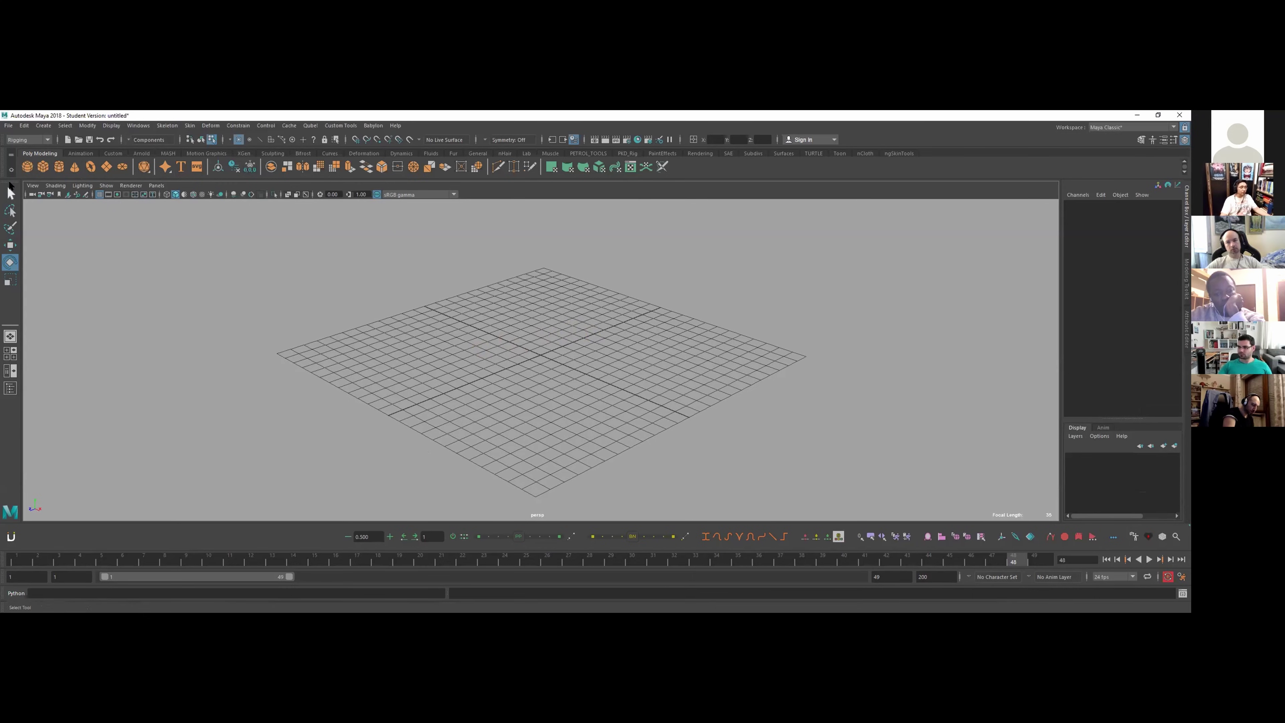
pyautogui.click(135, 127)
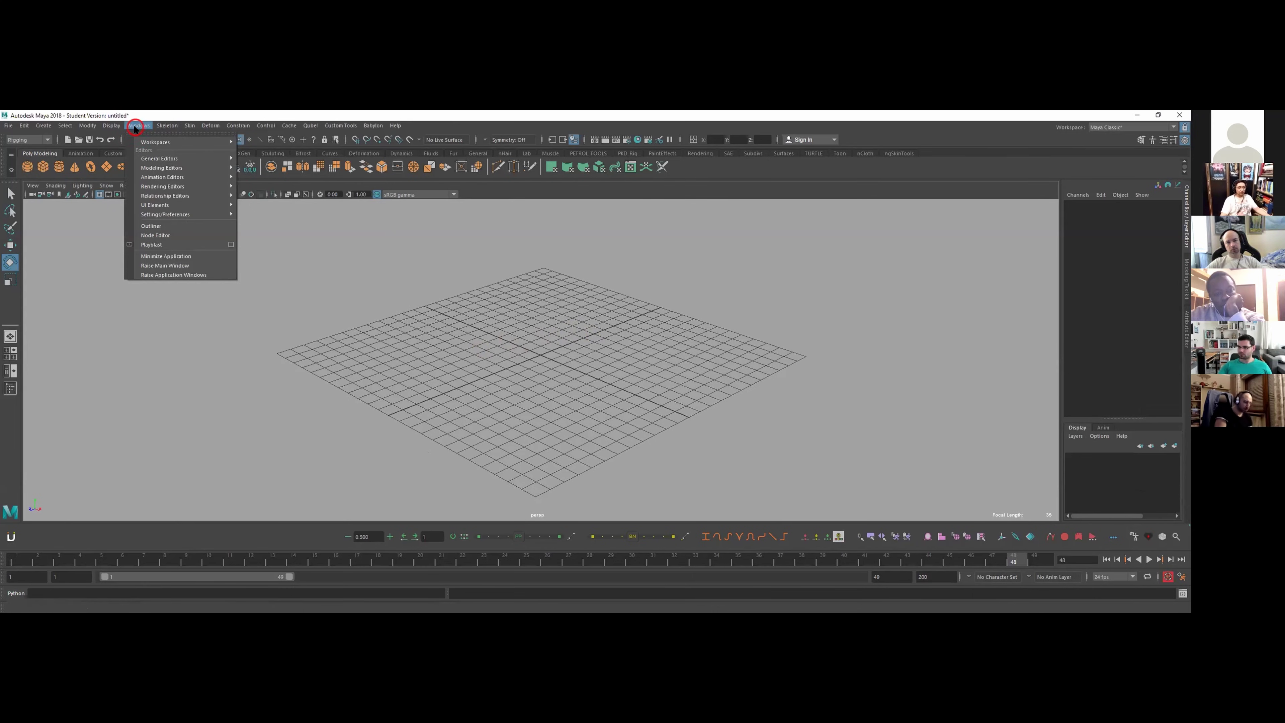
pyautogui.press('Right')
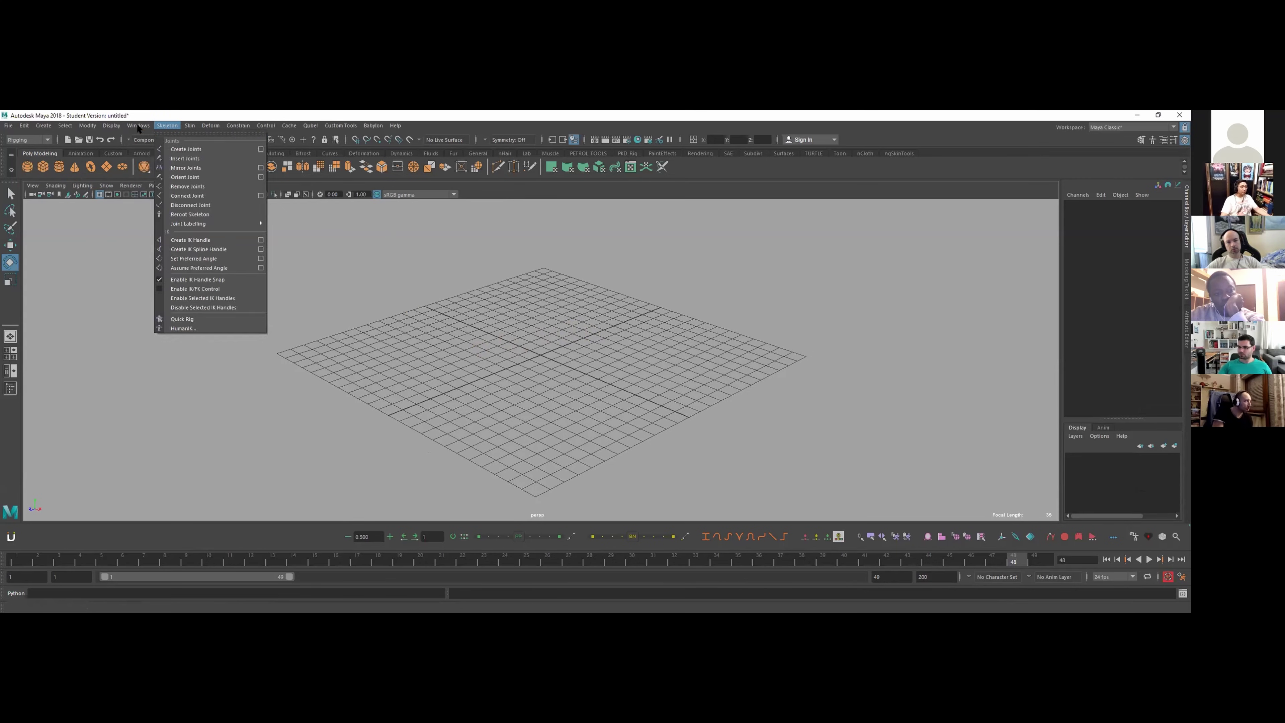
pyautogui.moveTo(144, 139)
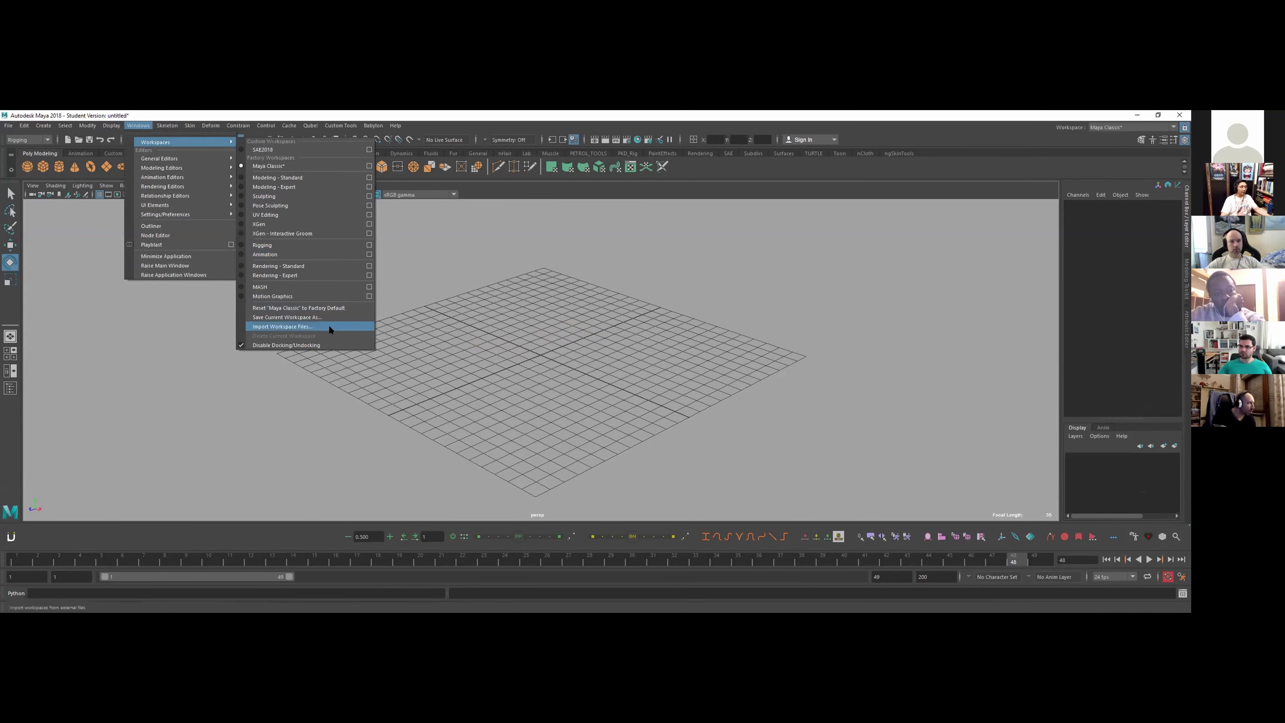
pyautogui.click(322, 308)
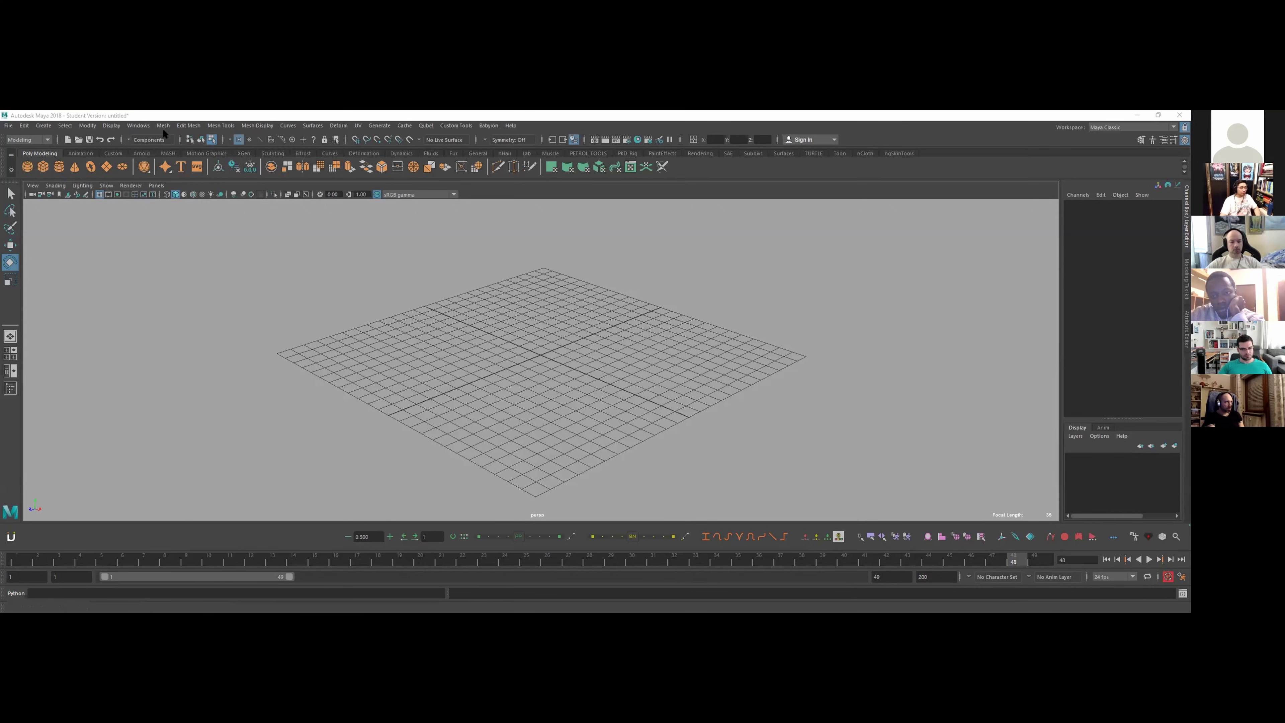
# - Hide the Shelf through the UI element visibility options and show it again
pyautogui.click(138, 127)
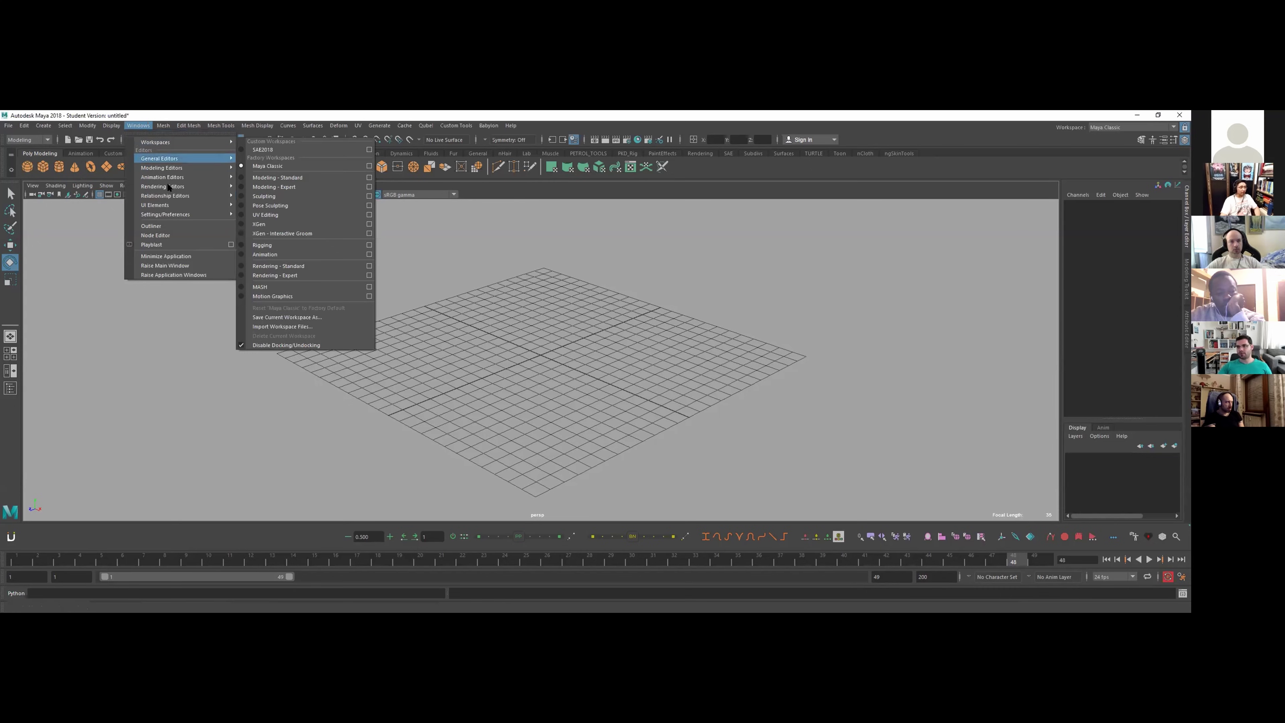
pyautogui.moveTo(173, 206)
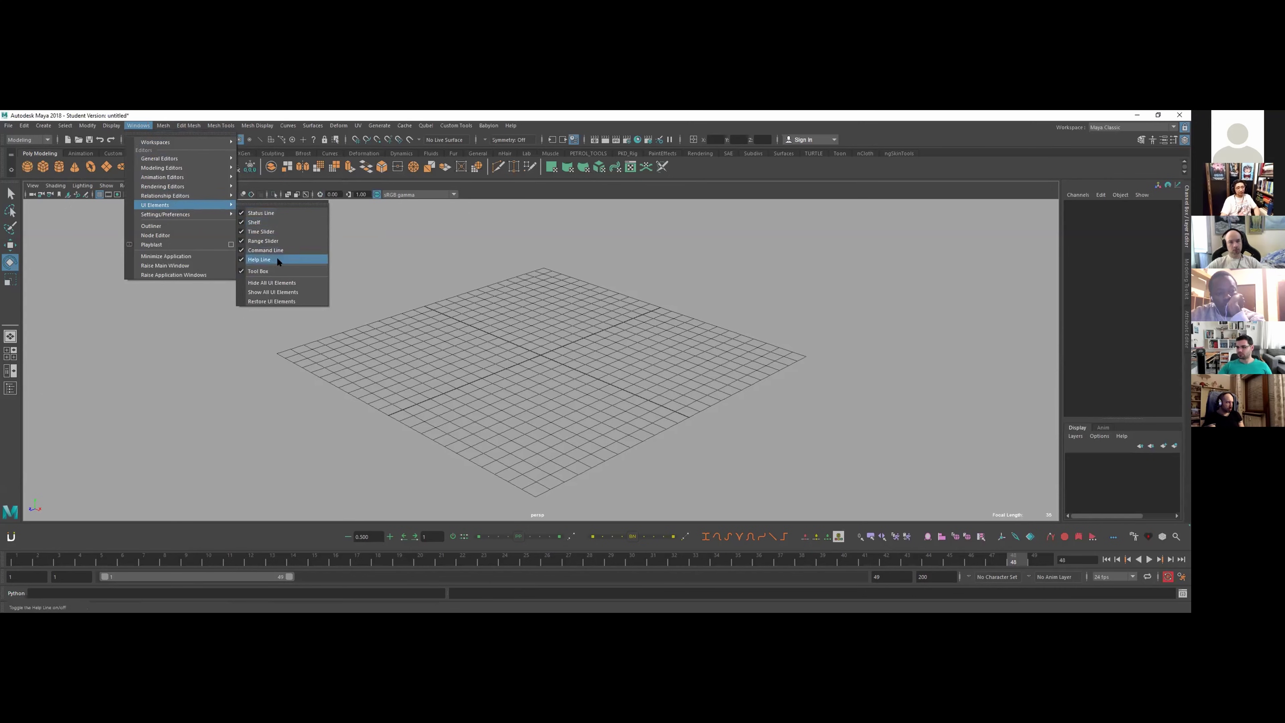
pyautogui.click(255, 223)
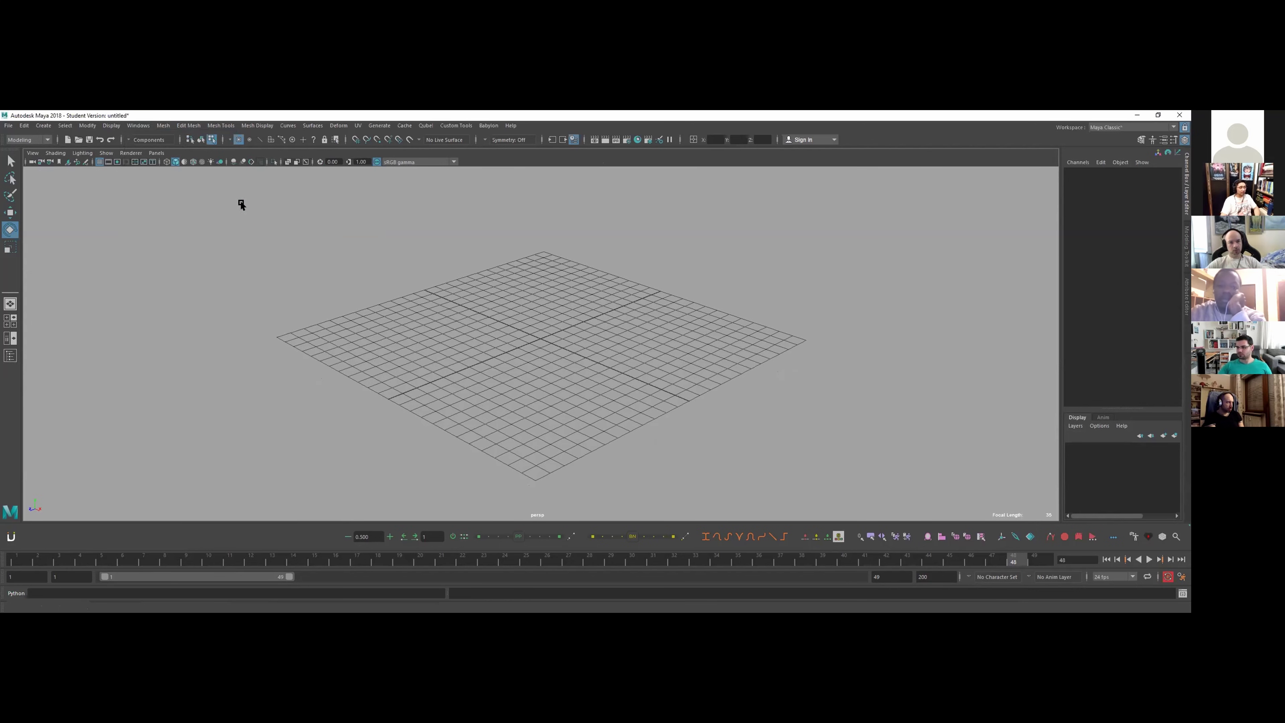
pyautogui.click(148, 125)
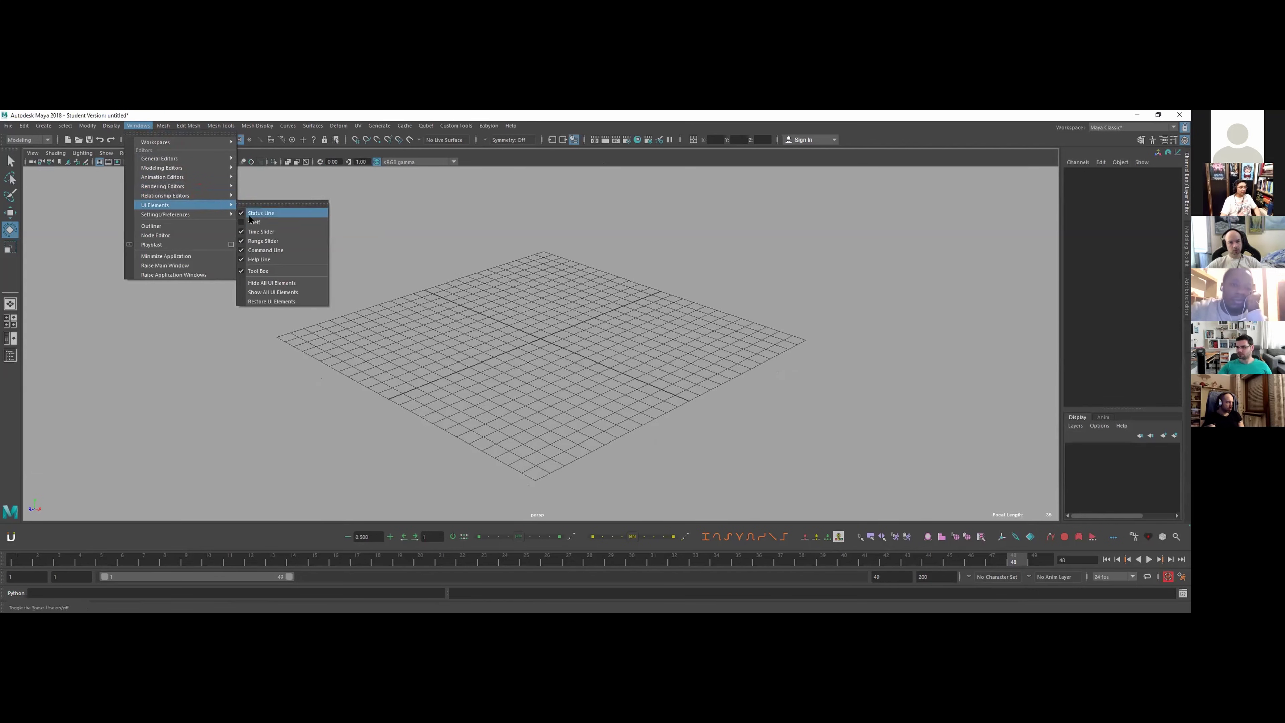
pyautogui.click(253, 222)
# - Tear off the UI Elements list as a floating window over the viewport
pyautogui.click(139, 125)
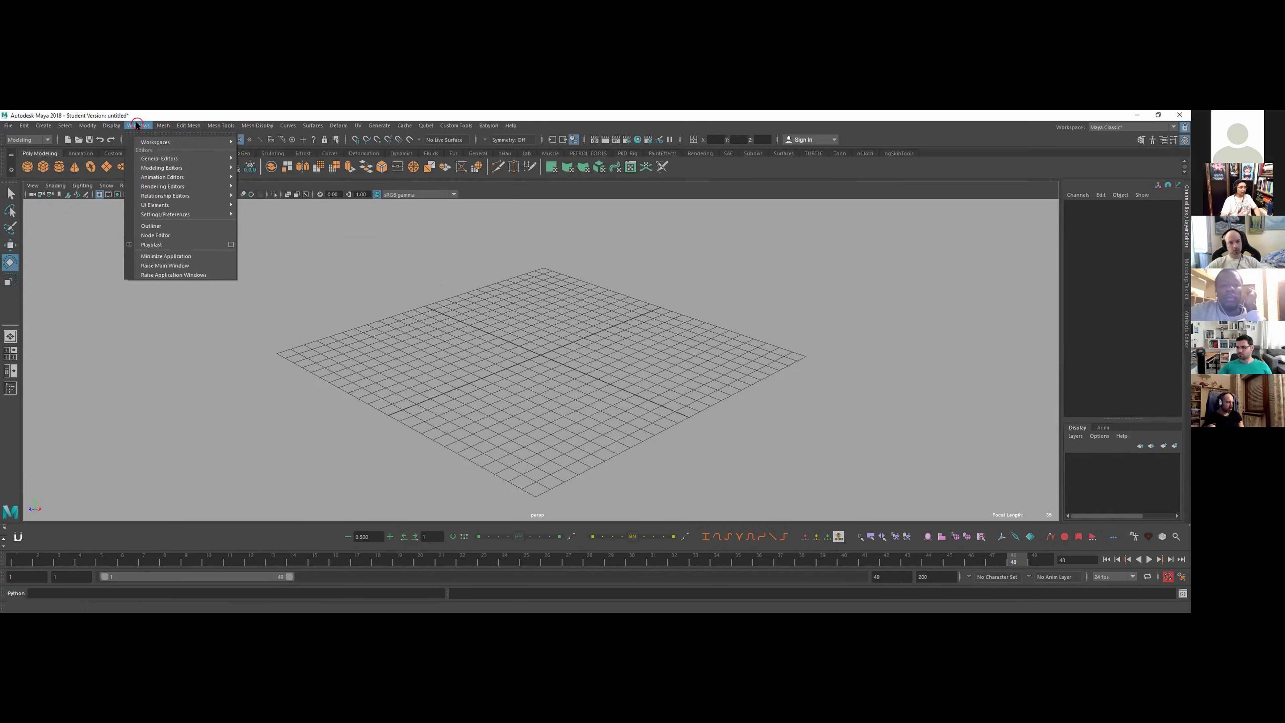
pyautogui.click(163, 126)
pyautogui.click(138, 125)
pyautogui.moveTo(186, 204)
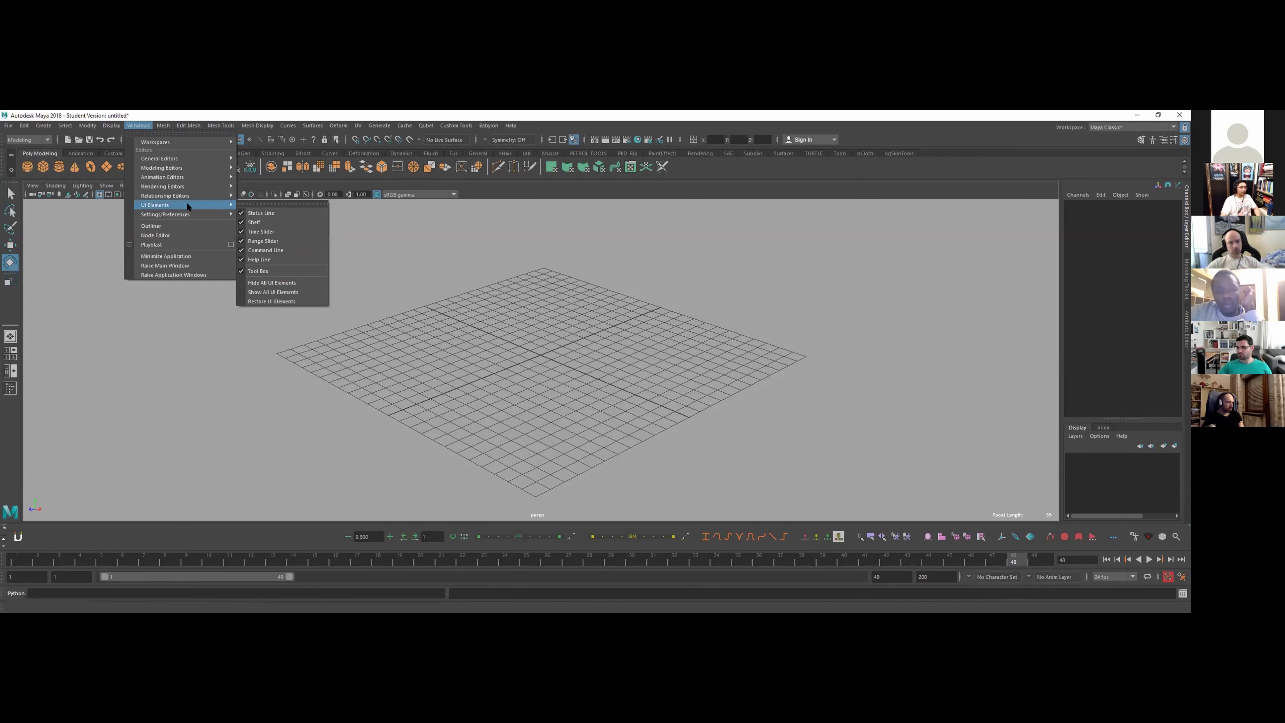
pyautogui.click(279, 205)
pyautogui.moveTo(282, 207); pyautogui.dragTo(445, 236)
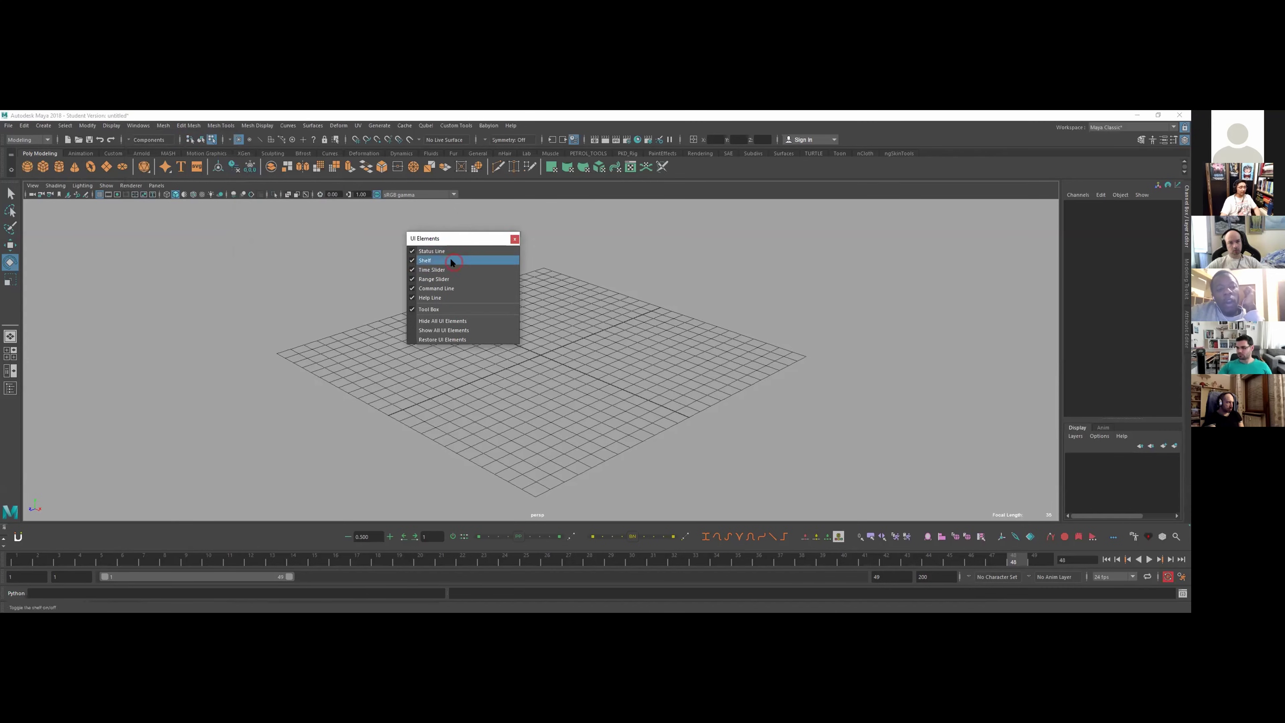
# - Toggle the Help Line off and on twice, leaving it shown
pyautogui.click(429, 297)
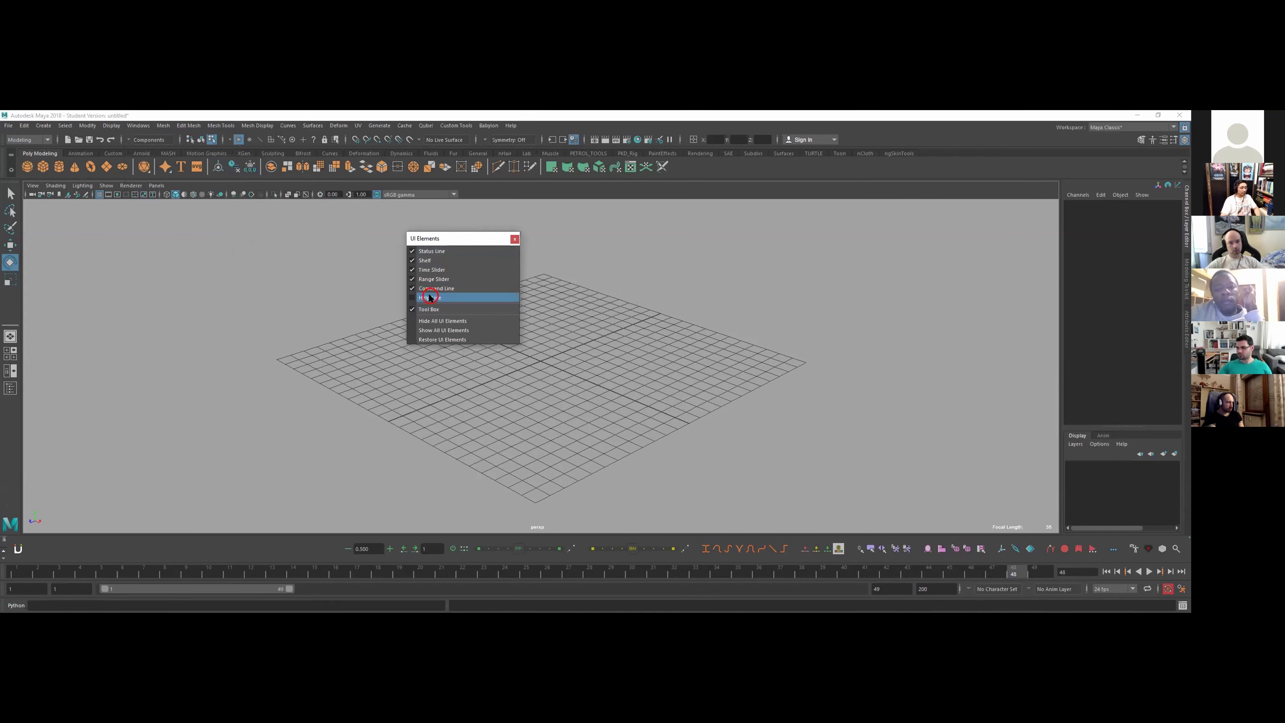
pyautogui.click(429, 297)
pyautogui.click(430, 297)
pyautogui.click(430, 298)
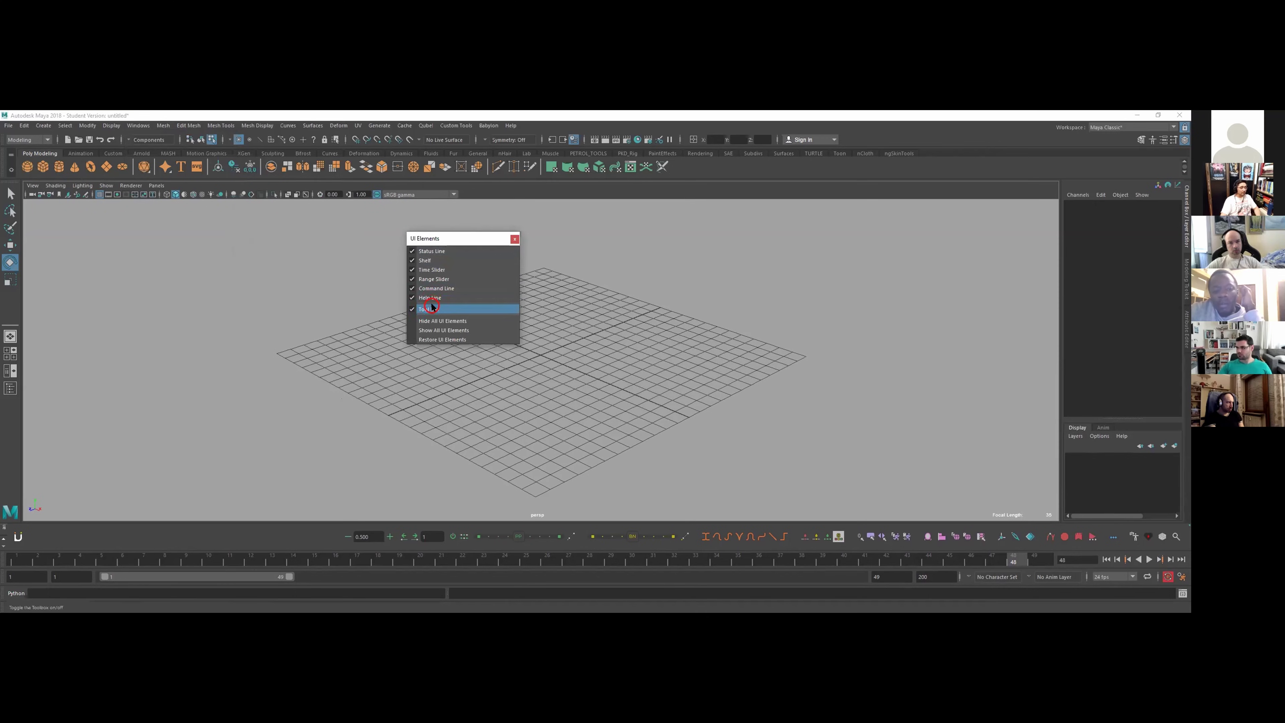
# - Toggle the Shelf, Time Slider, Range Slider and Command Line off and on, and close the floating UI Elements window
pyautogui.click(437, 260)
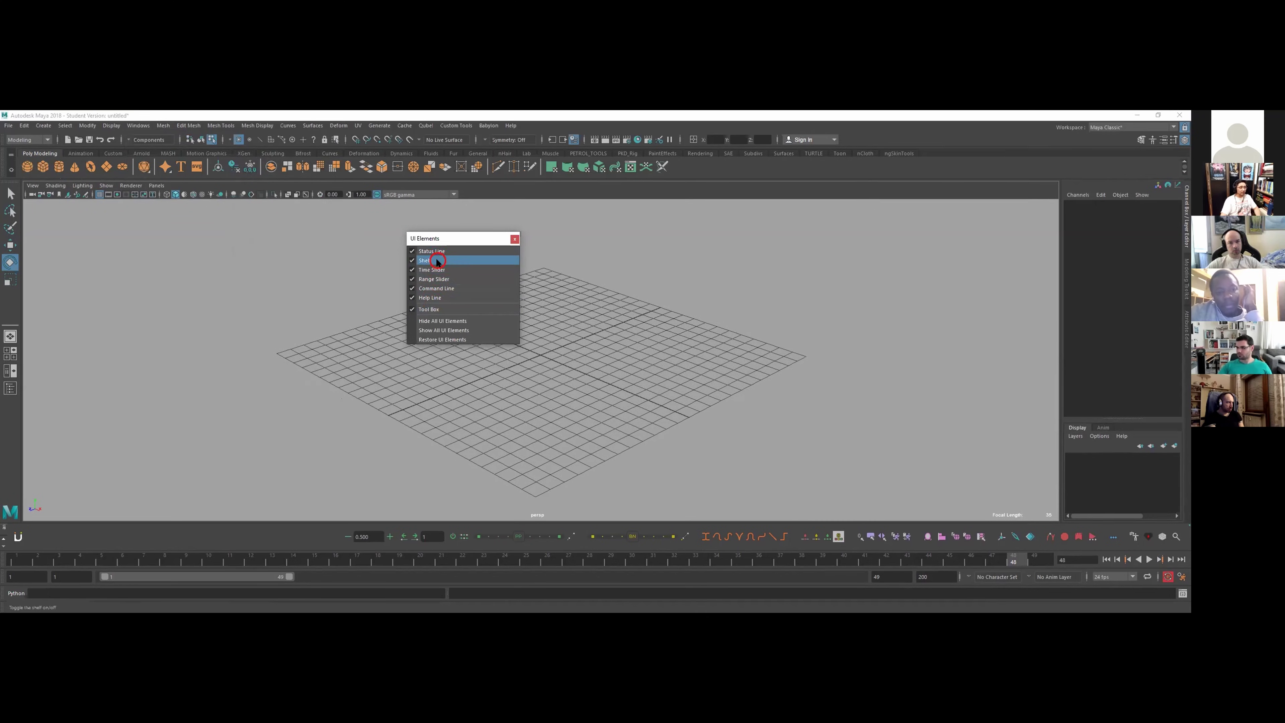
pyautogui.click(438, 260)
pyautogui.click(431, 269)
pyautogui.click(431, 269)
pyautogui.click(433, 278)
pyautogui.click(433, 279)
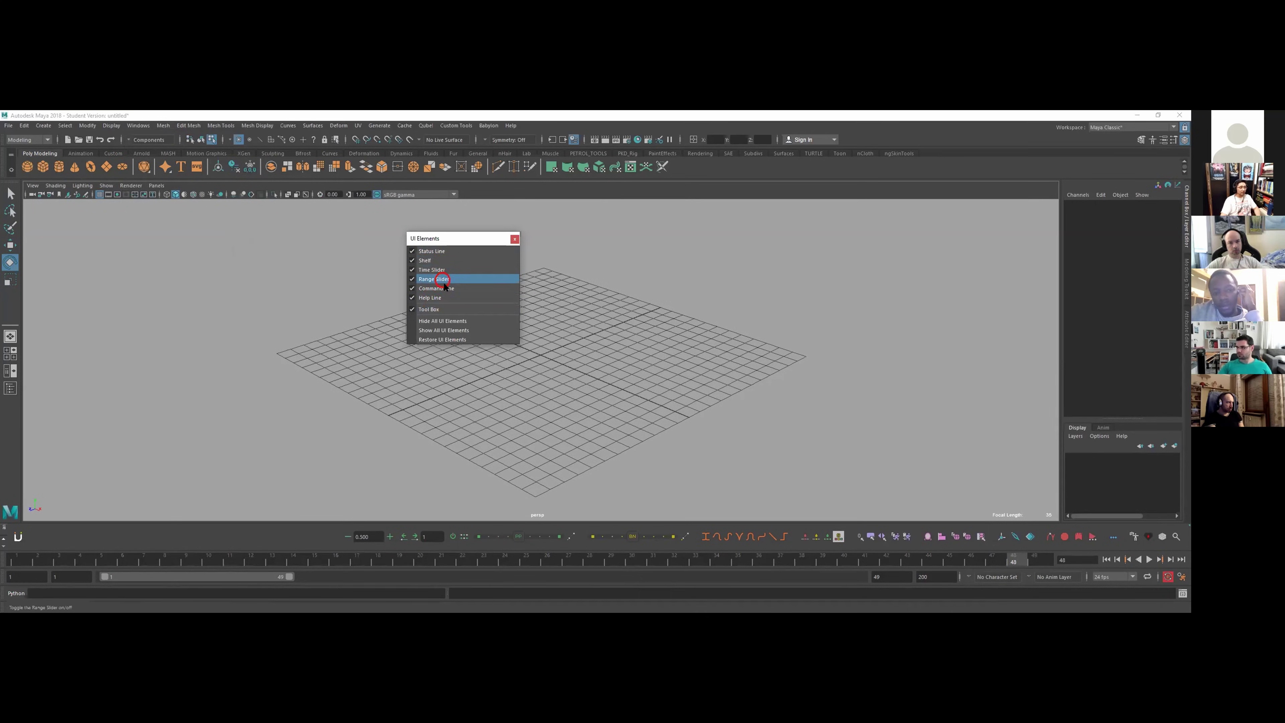
pyautogui.click(444, 288)
pyautogui.click(443, 288)
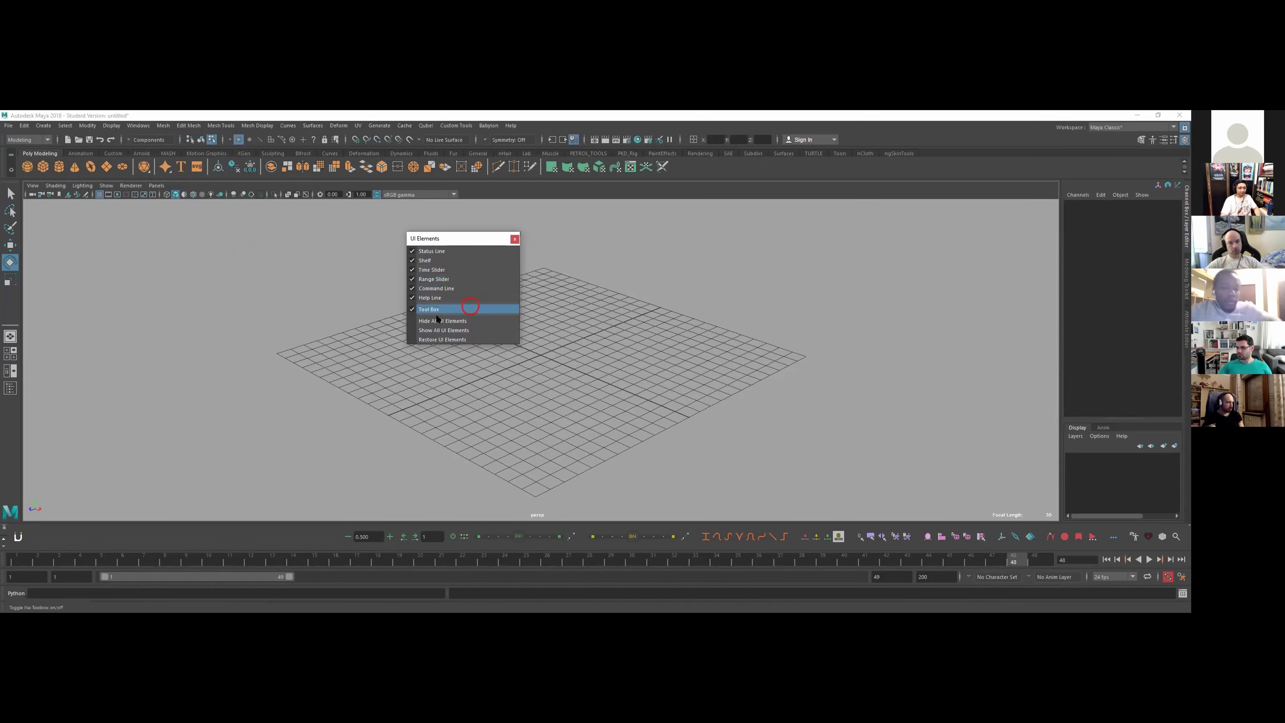
pyautogui.moveTo(461, 241); pyautogui.dragTo(524, 212)
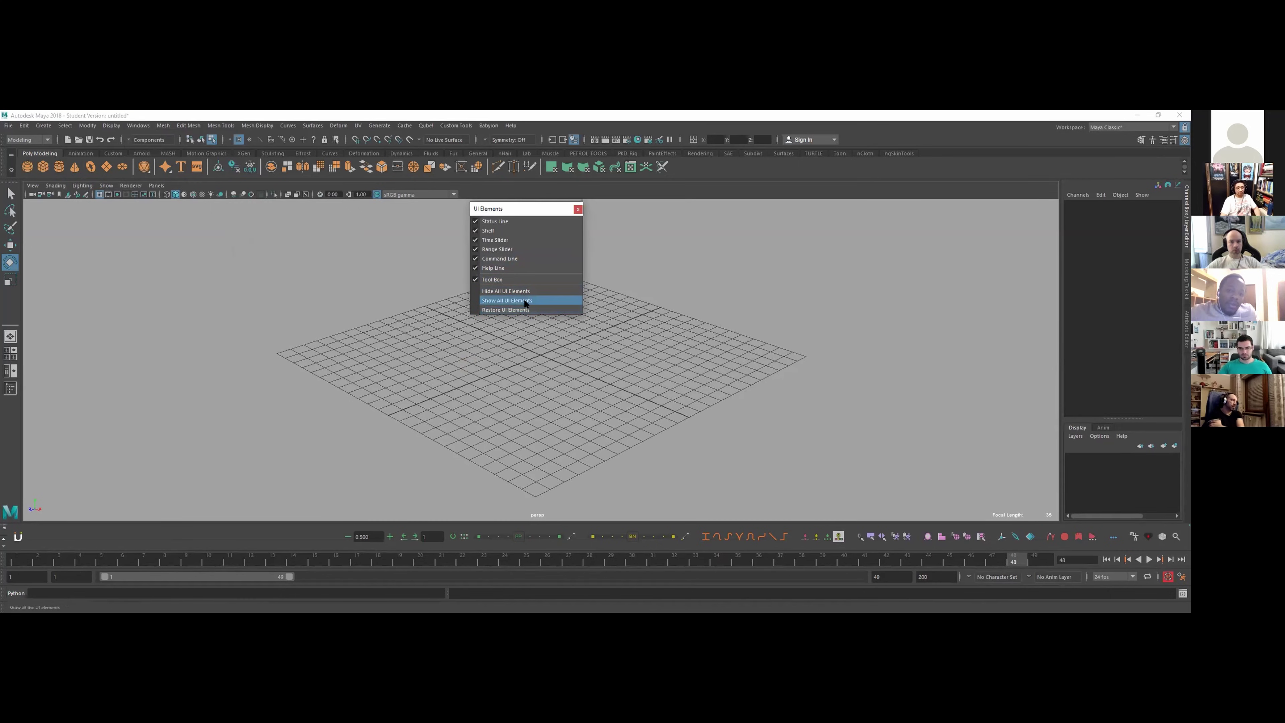
pyautogui.click(577, 208)
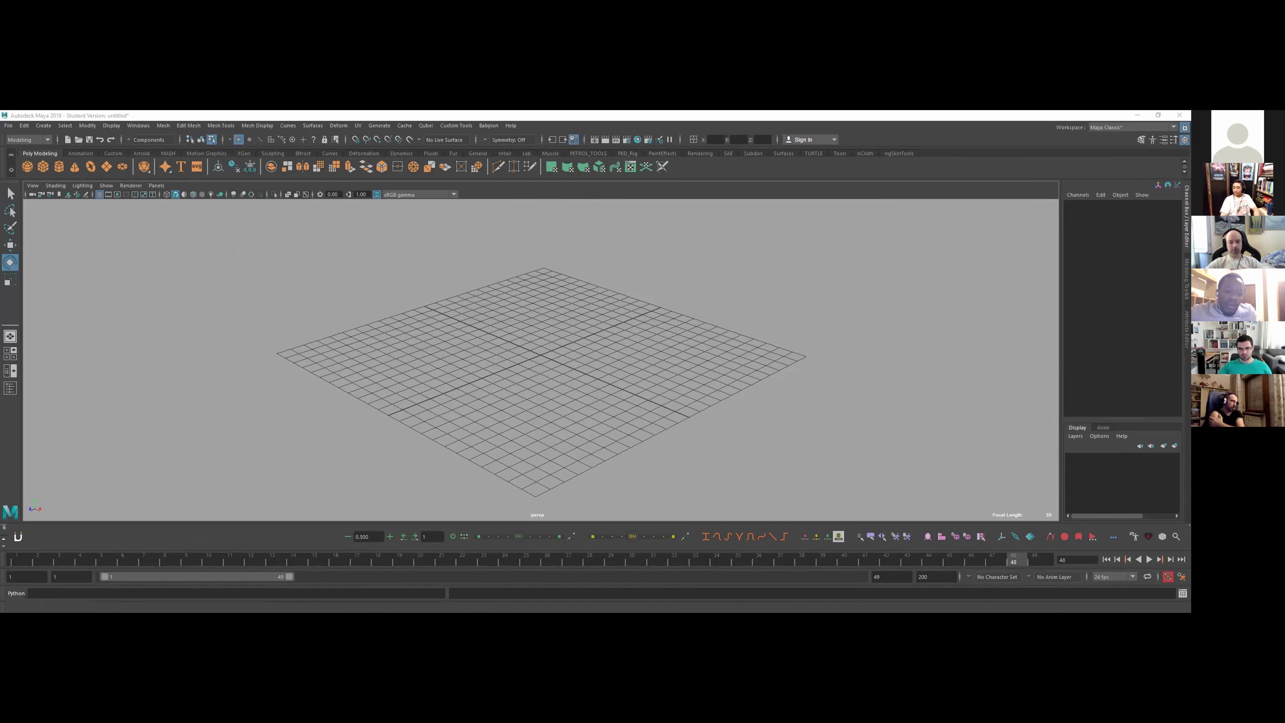
pyautogui.click(635, 375)
pyautogui.click(359, 425)
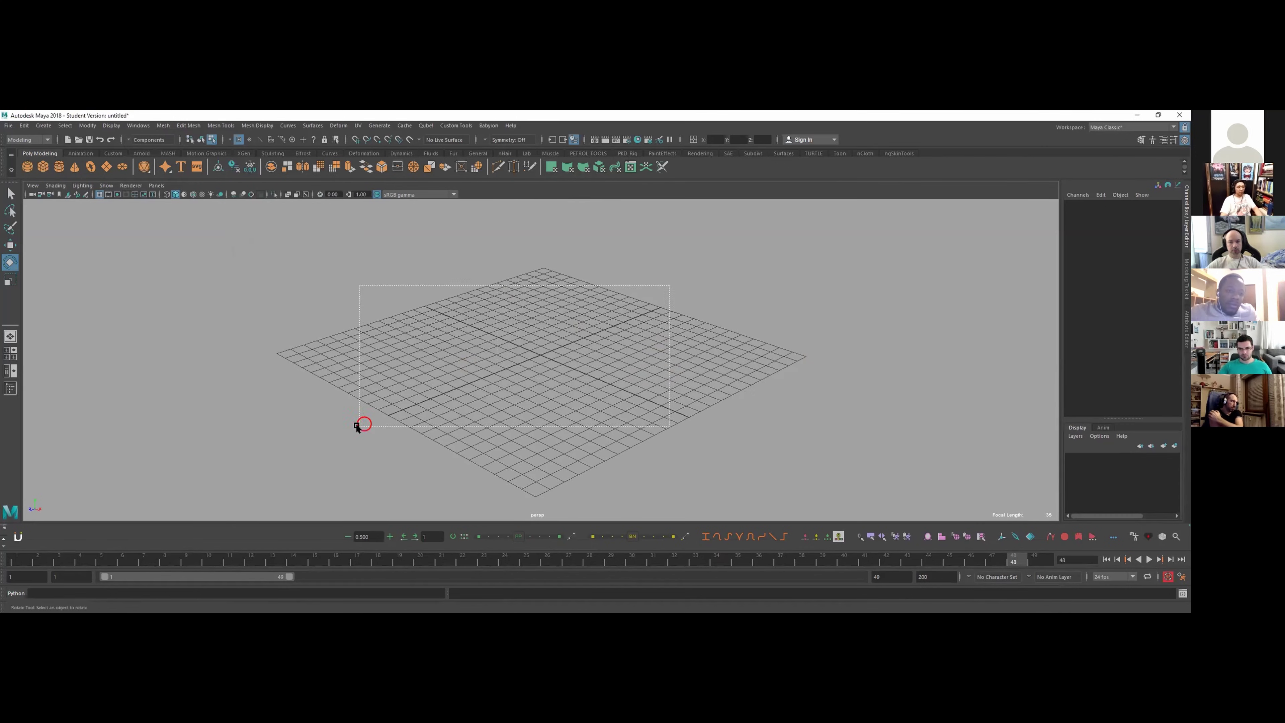
pyautogui.click(588, 419)
pyautogui.click(411, 444)
pyautogui.click(673, 413)
pyautogui.click(409, 344)
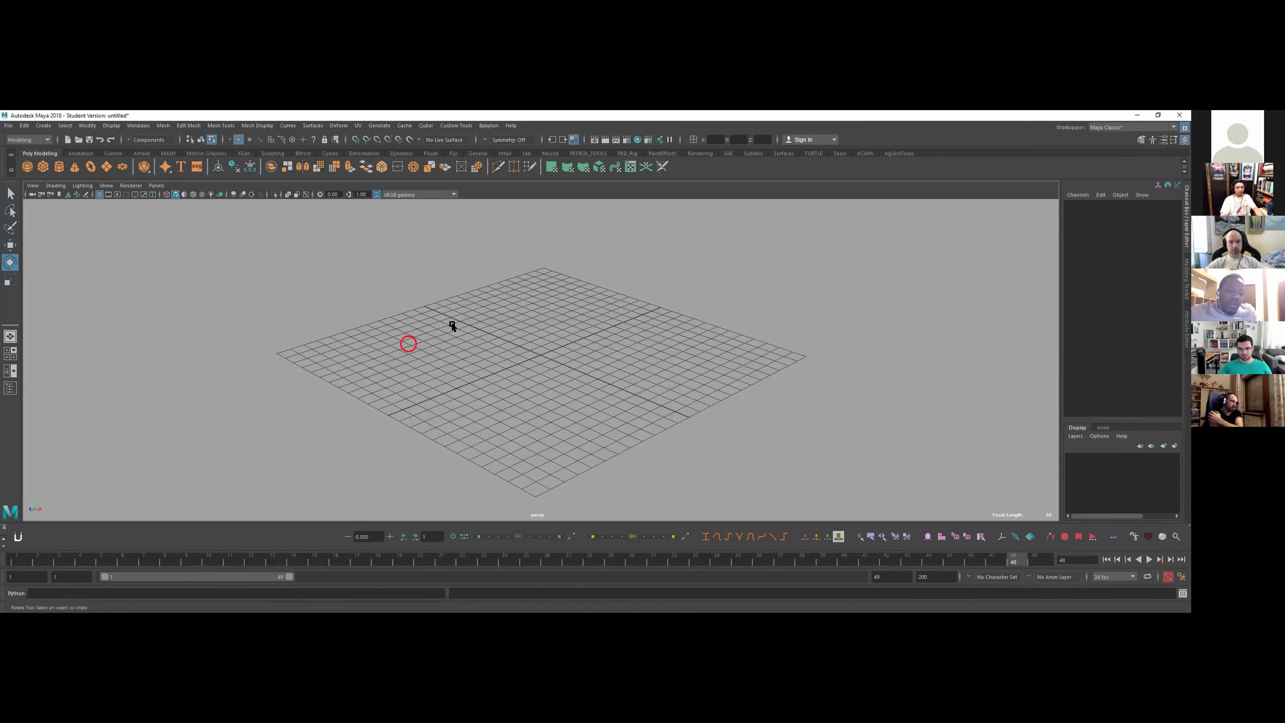
pyautogui.moveTo(689, 280); pyautogui.dragTo(426, 423)
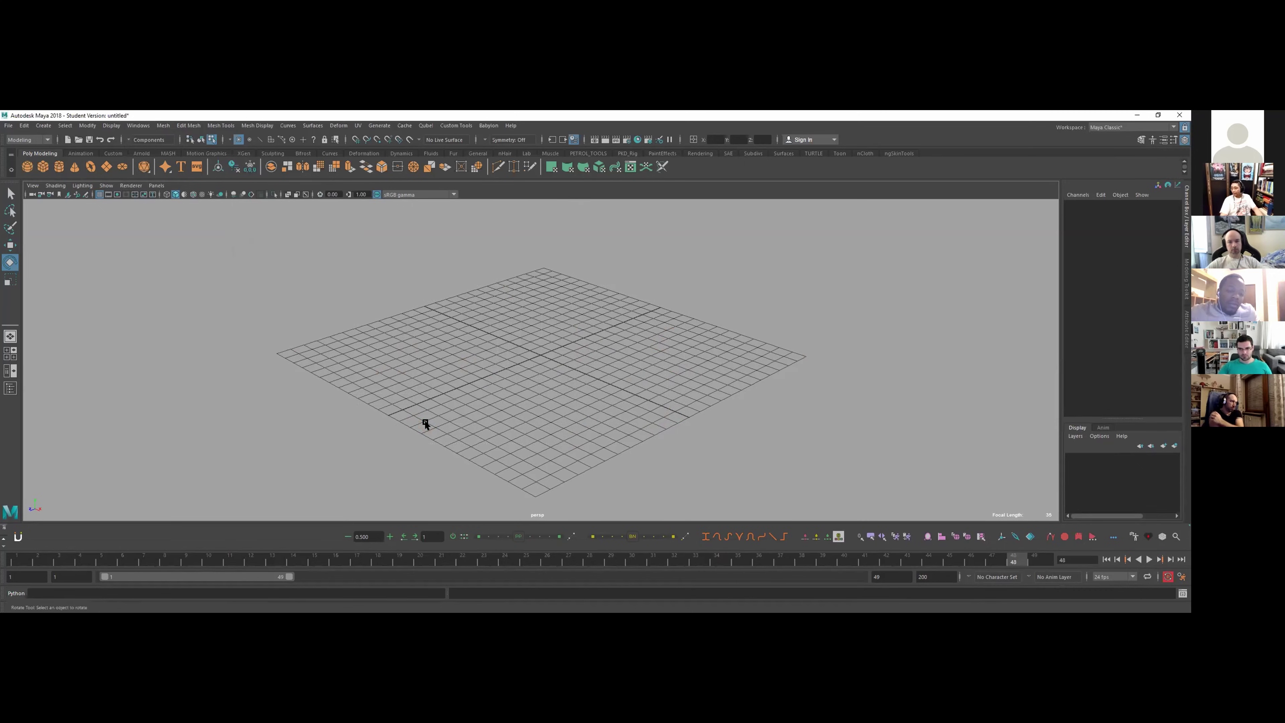
pyautogui.click(473, 396)
pyautogui.click(525, 384)
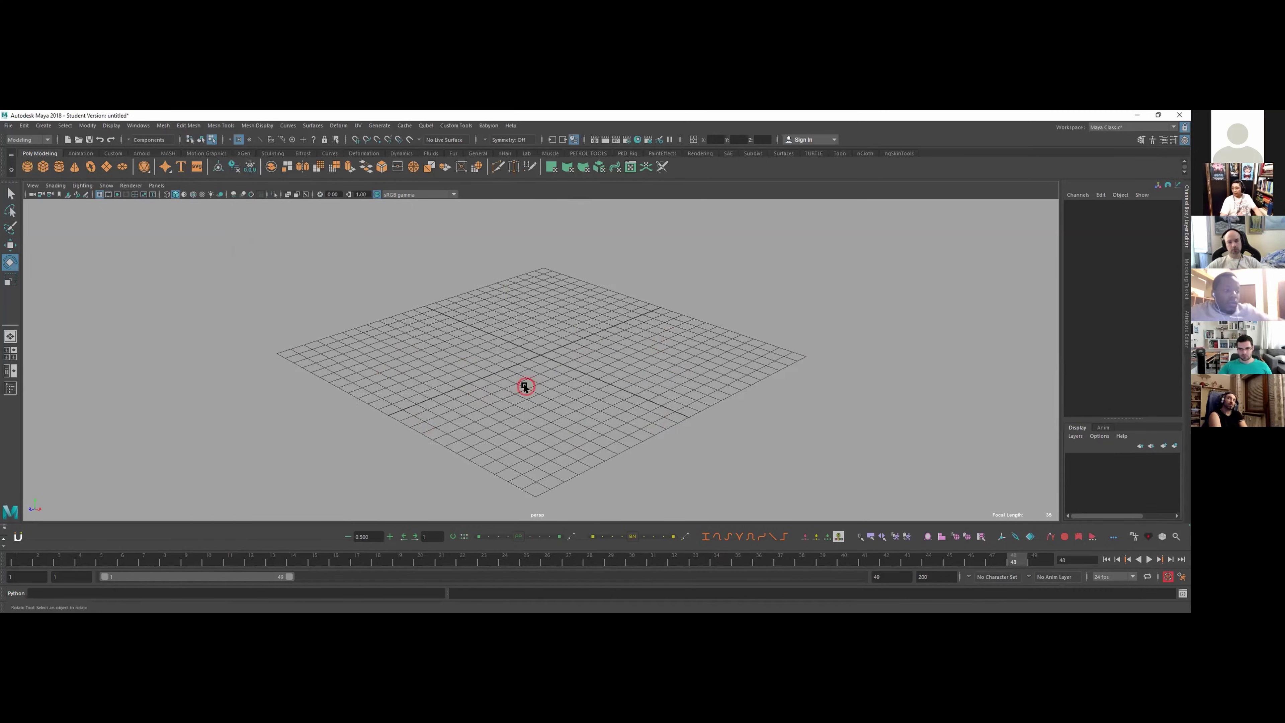
pyautogui.moveTo(684, 297); pyautogui.dragTo(713, 299)
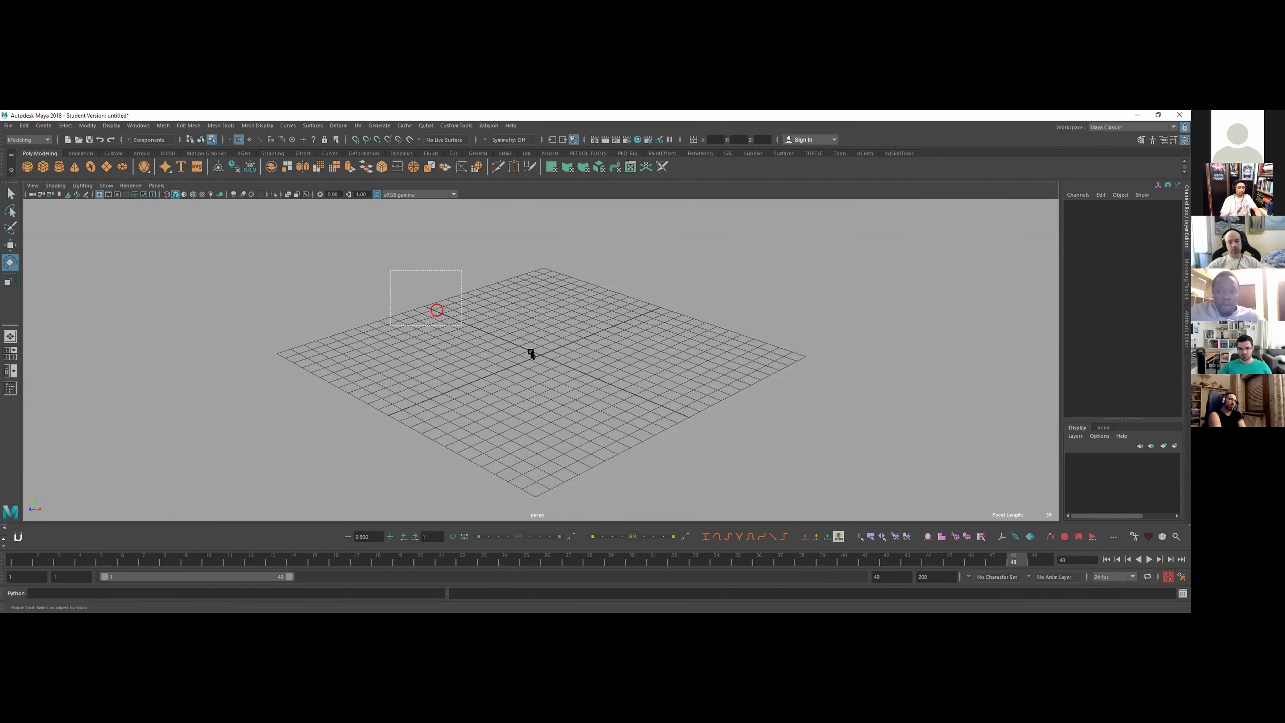
pyautogui.moveTo(411, 296)
pyautogui.mouseDown(button='right')
pyautogui.moveTo(515, 380)
pyautogui.moveTo(411, 295)
pyautogui.mouseUp(button='right')
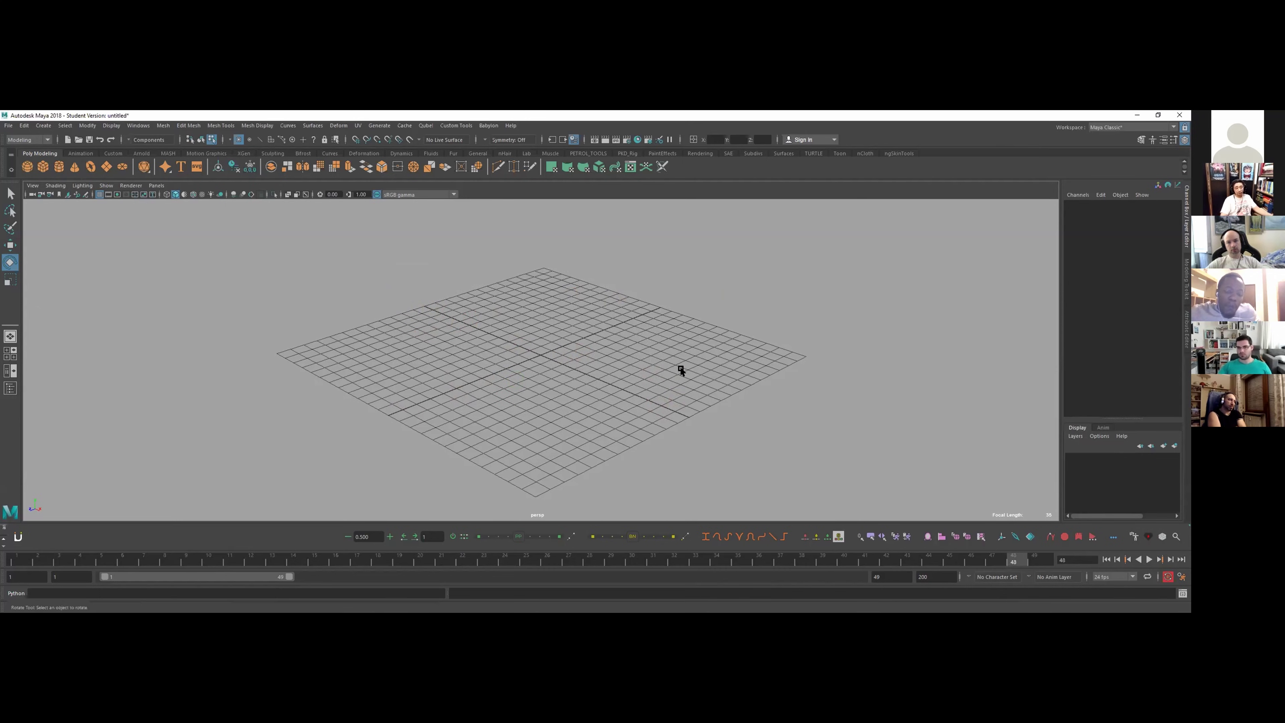
# - Demonstrate orbiting and zooming around the grid in the perspective view
pyautogui.keyDown('alt'); pyautogui.moveTo(505, 327); pyautogui.dragTo(552, 324); pyautogui.keyUp('alt')
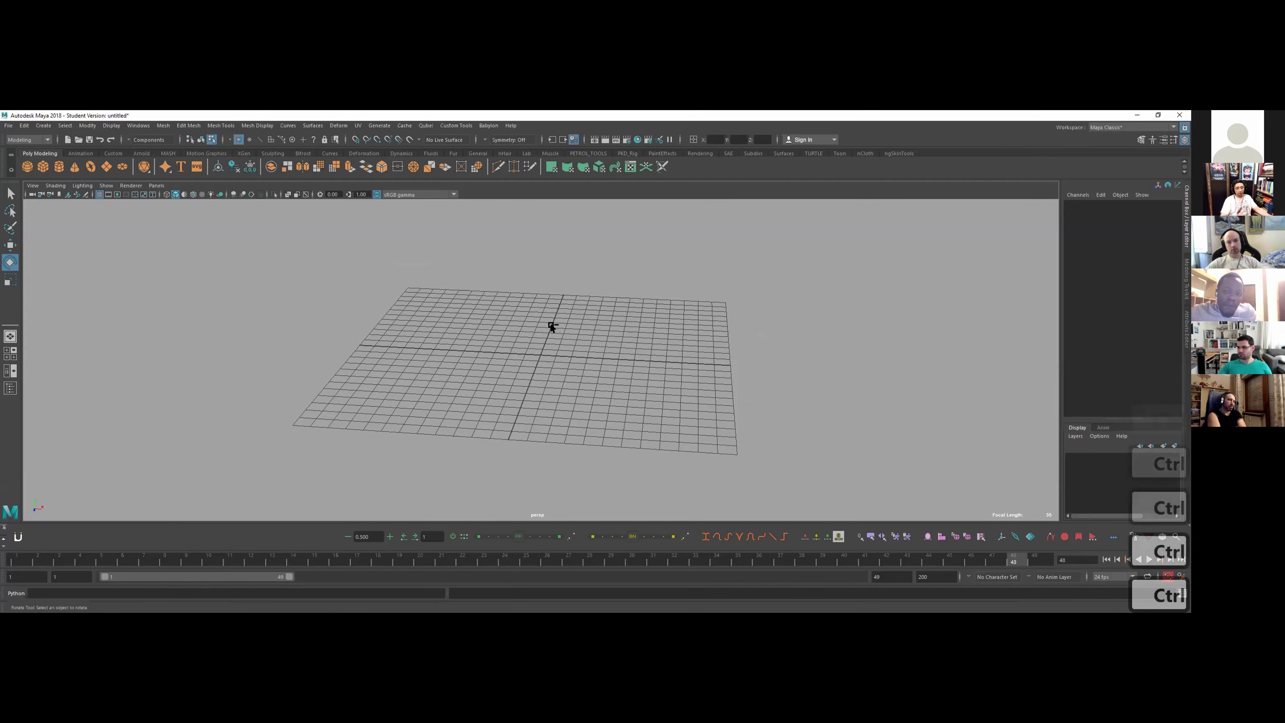
pyautogui.press('shift')
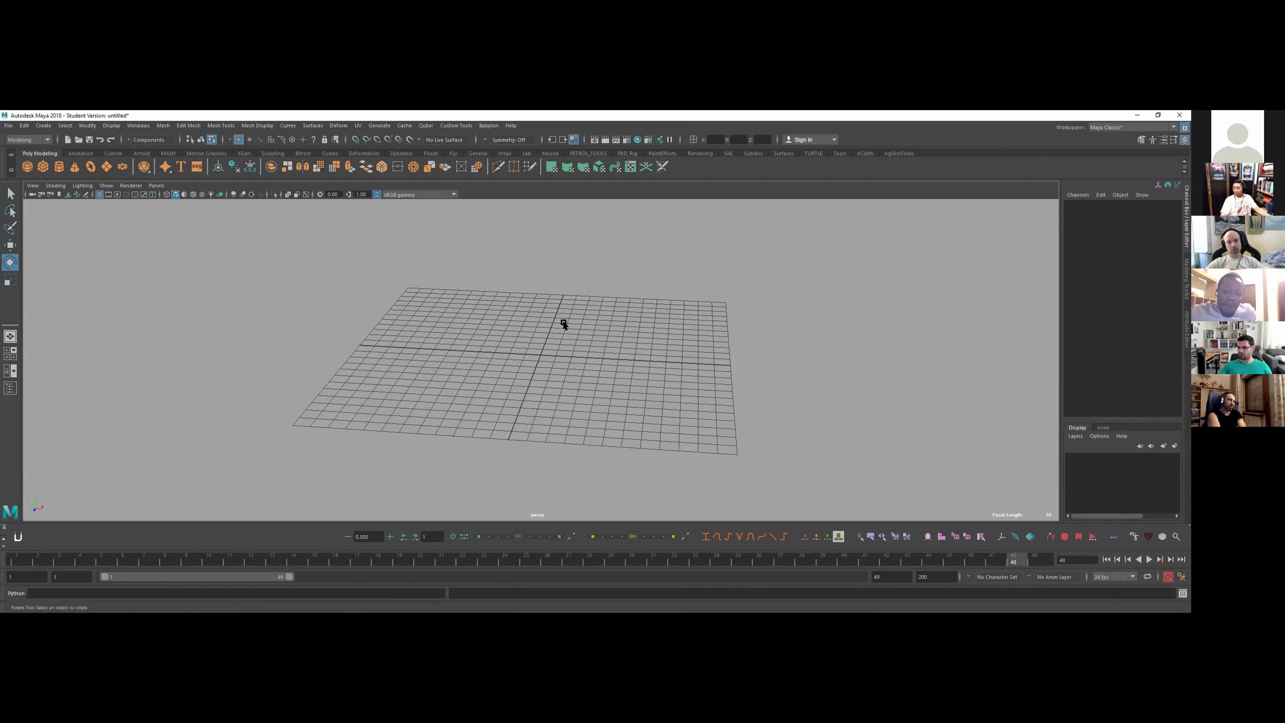
pyautogui.keyDown('alt'); pyautogui.moveTo(616, 350); pyautogui.dragTo(568, 352); pyautogui.keyUp('alt')
pyautogui.press('ctrl')
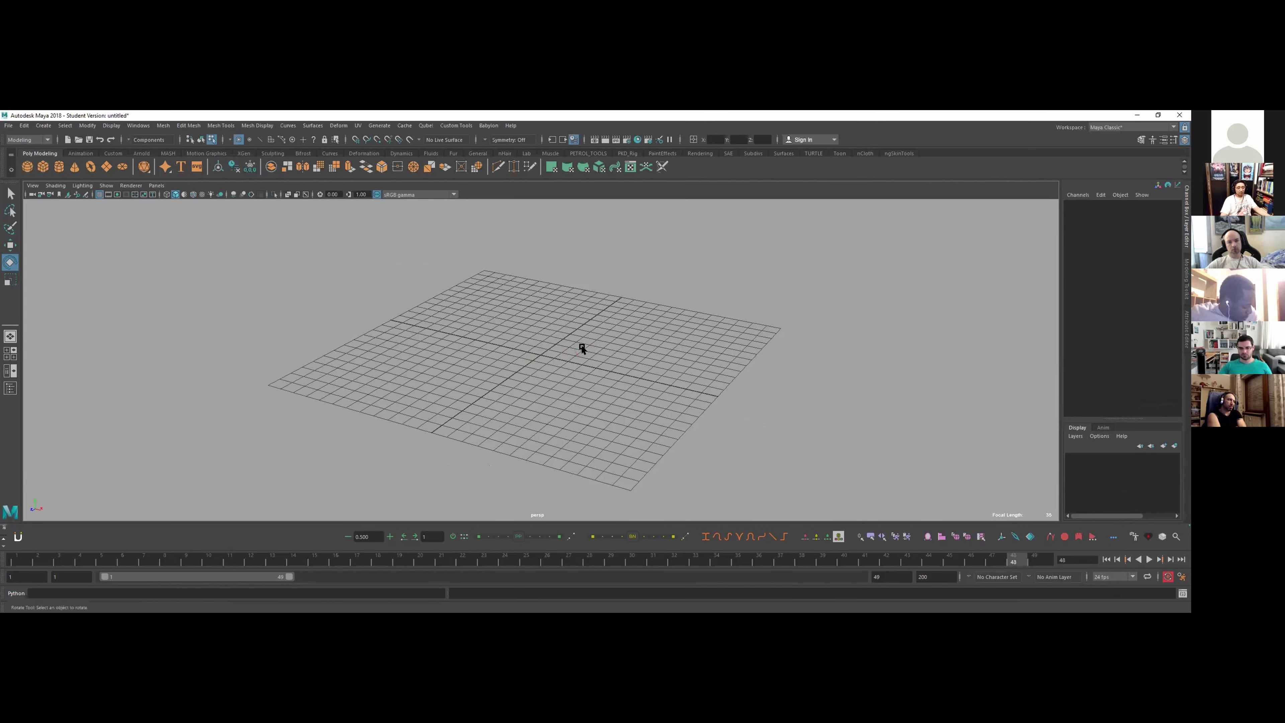
pyautogui.moveTo(592, 341)
pyautogui.keyDown('alt'); pyautogui.mouseDown()
pyautogui.moveTo(493, 344)
pyautogui.moveTo(617, 340)
pyautogui.moveTo(654, 325)
pyautogui.moveTo(562, 351)
pyautogui.moveTo(674, 356)
pyautogui.moveTo(493, 359)
pyautogui.moveTo(588, 327)
pyautogui.moveTo(690, 327)
pyautogui.mouseUp(); pyautogui.keyUp('alt')
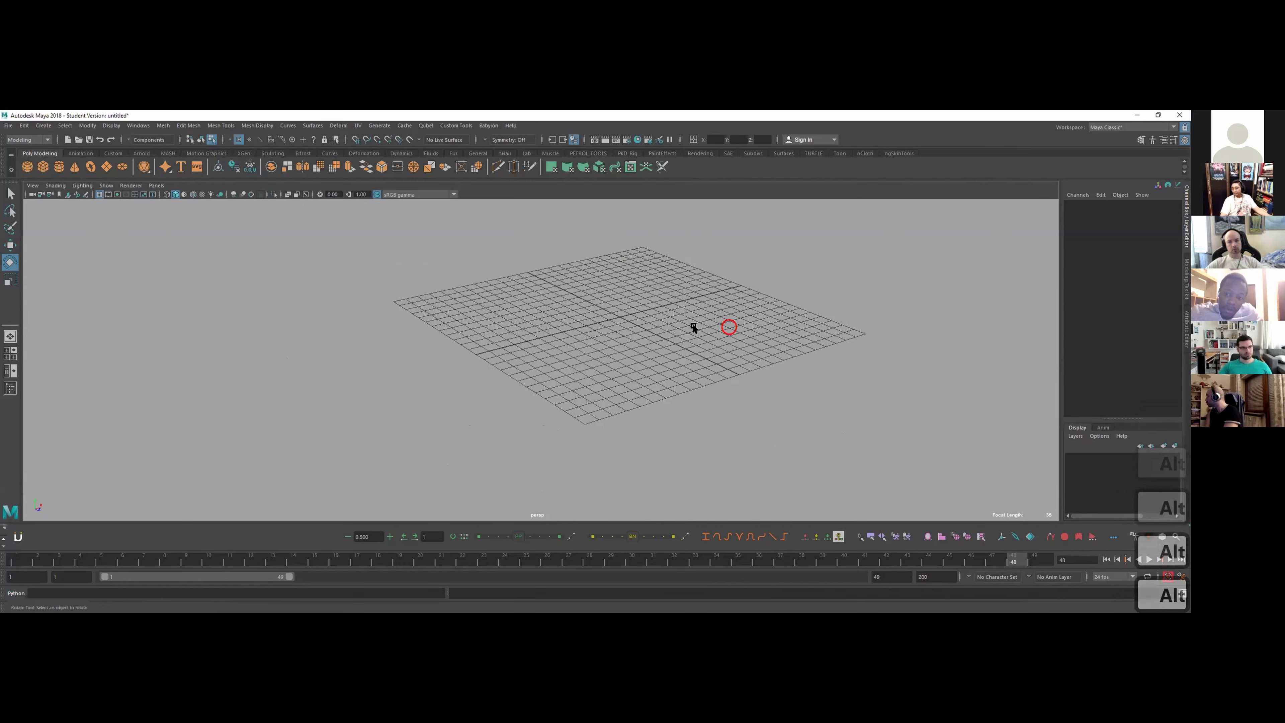
pyautogui.moveTo(690, 327)
pyautogui.keyDown('alt'); pyautogui.mouseDown(button='right')
pyautogui.moveTo(582, 322)
pyautogui.moveTo(468, 346)
pyautogui.moveTo(591, 364)
pyautogui.mouseUp(button='right'); pyautogui.keyUp('alt')
pyautogui.keyDown('alt'); pyautogui.moveTo(591, 364); pyautogui.dragTo(614, 374); pyautogui.keyUp('alt')
# - Switch between the four-view layout and the full perspective view, finishing on the four views
pyautogui.press('space')
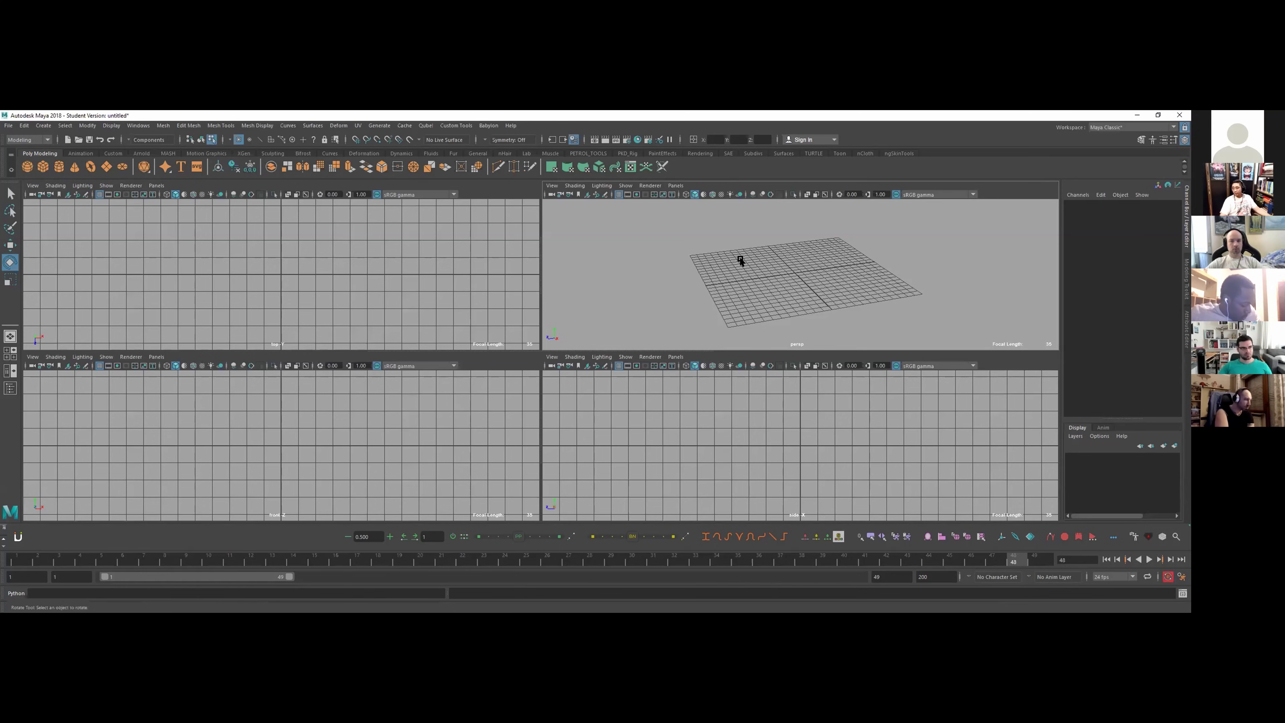
pyautogui.press('space')
pyautogui.press('space')
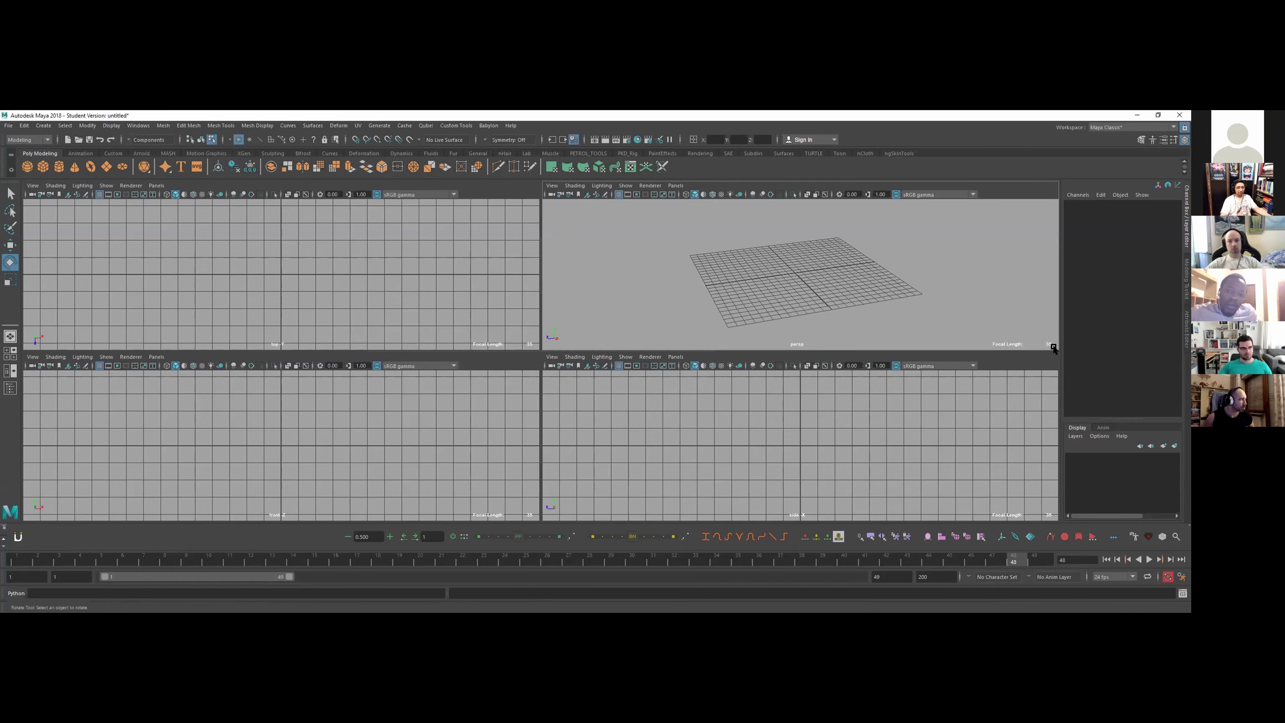
# - Maximize the top view, and zoom and pan across its grid
pyautogui.click(356, 287)
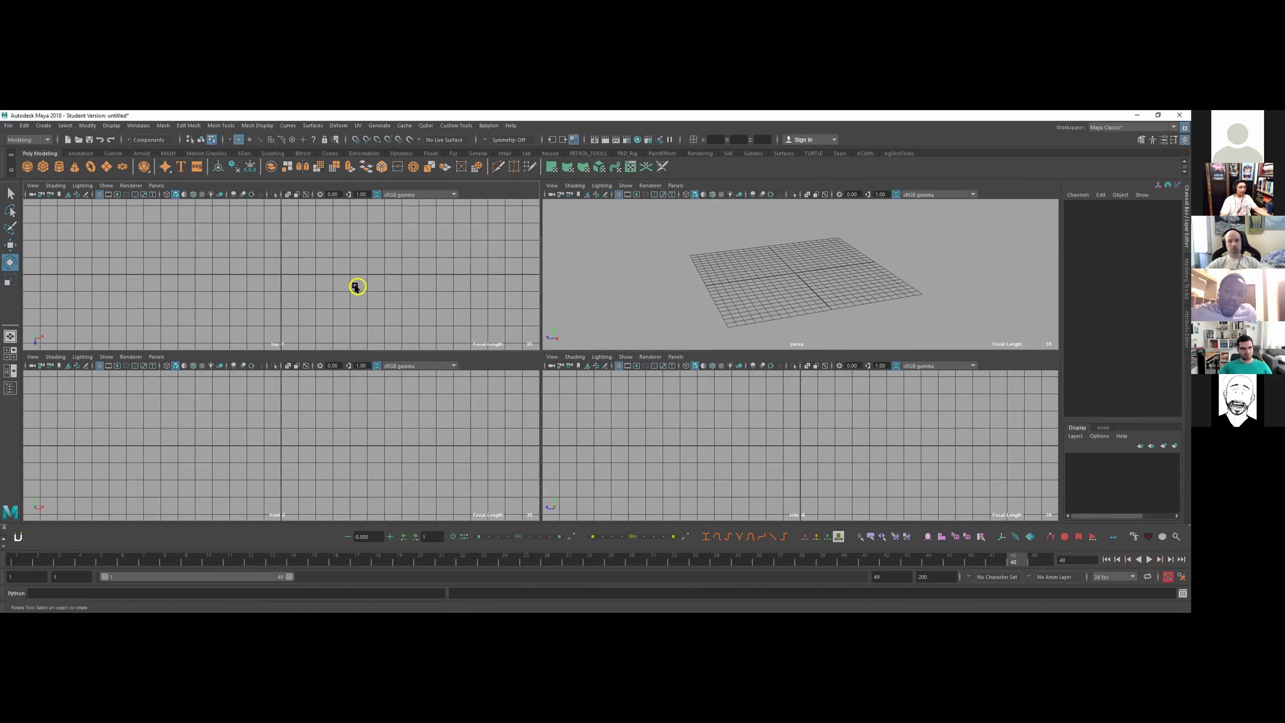
pyautogui.press('space')
pyautogui.keyDown('alt'); pyautogui.moveTo(584, 341); pyautogui.dragTo(545, 295, button='right'); pyautogui.keyUp('alt')
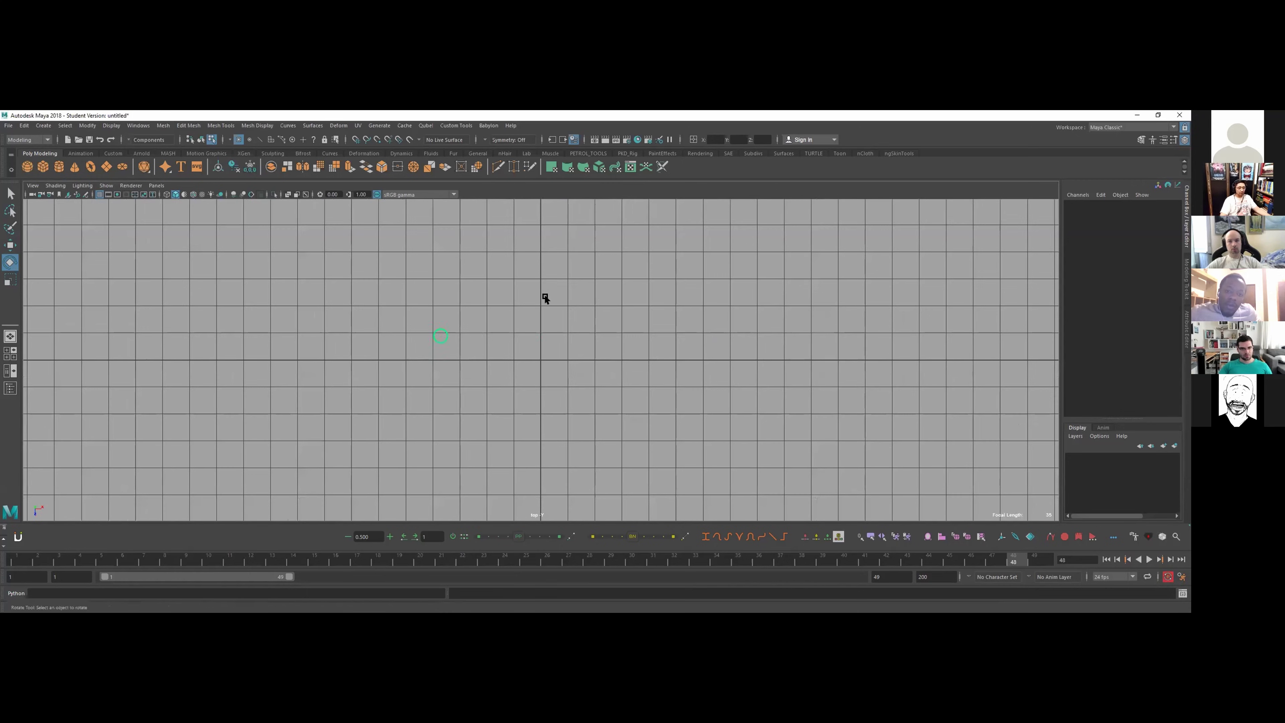
pyautogui.keyDown('alt'); pyautogui.moveTo(545, 295); pyautogui.dragTo(608, 324, button='middle'); pyautogui.keyUp('alt')
pyautogui.click(532, 489)
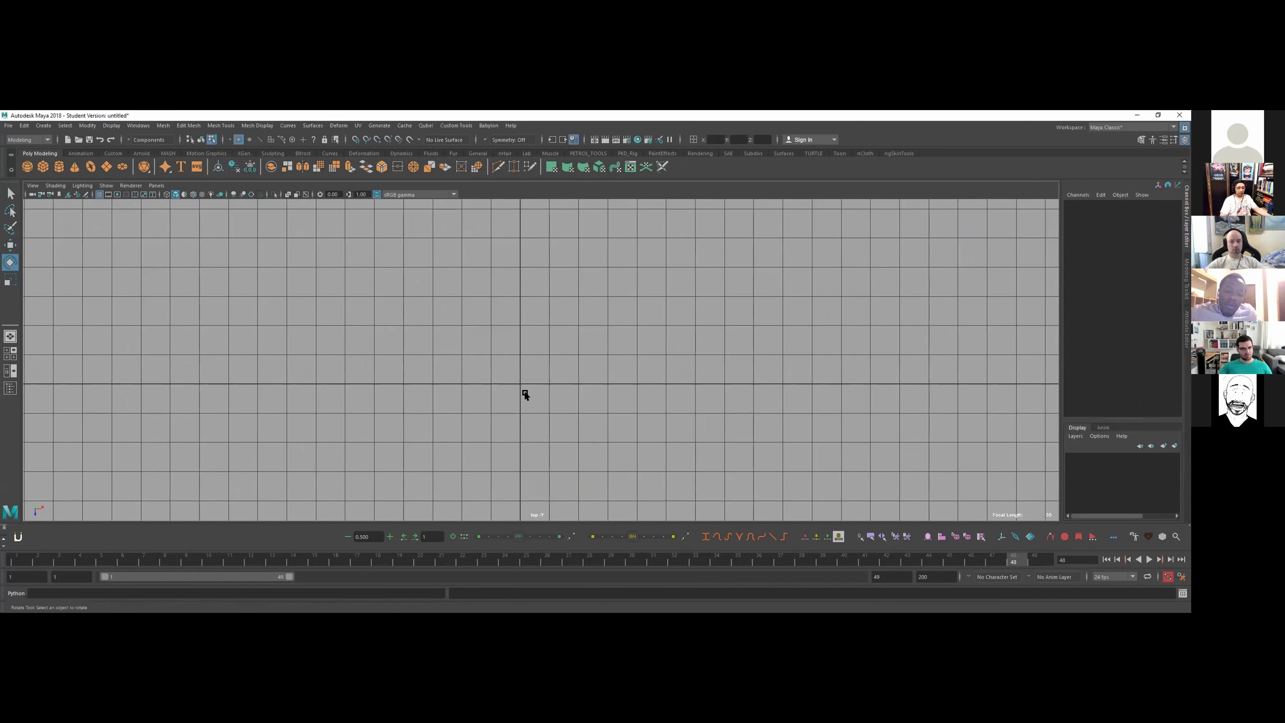
# - Return to the four-view layout and maximize the front view
pyautogui.press('space')
pyautogui.click(405, 468)
pyautogui.press('space')
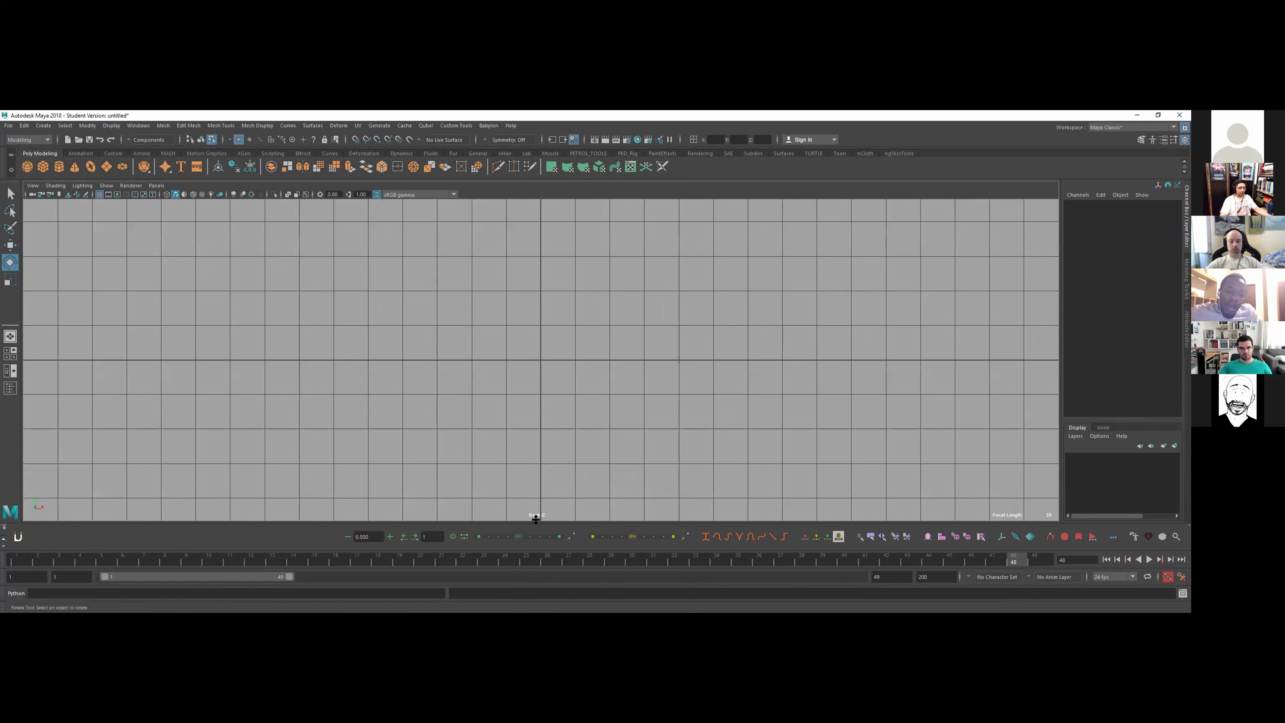
# - Return to the four-view layout and orbit around the grid in the perspective view
pyautogui.press('space')
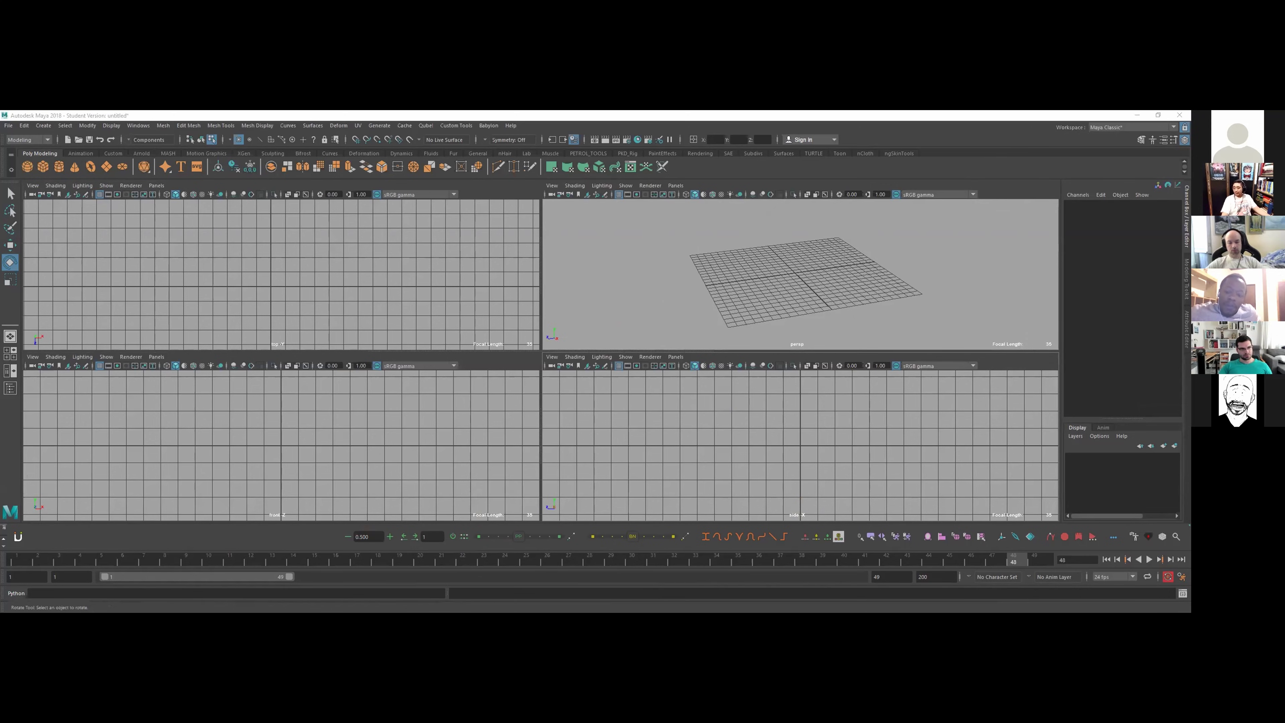
pyautogui.click(703, 258)
pyautogui.keyDown('alt'); pyautogui.moveTo(849, 273); pyautogui.dragTo(780, 287); pyautogui.keyUp('alt')
pyautogui.click(796, 411)
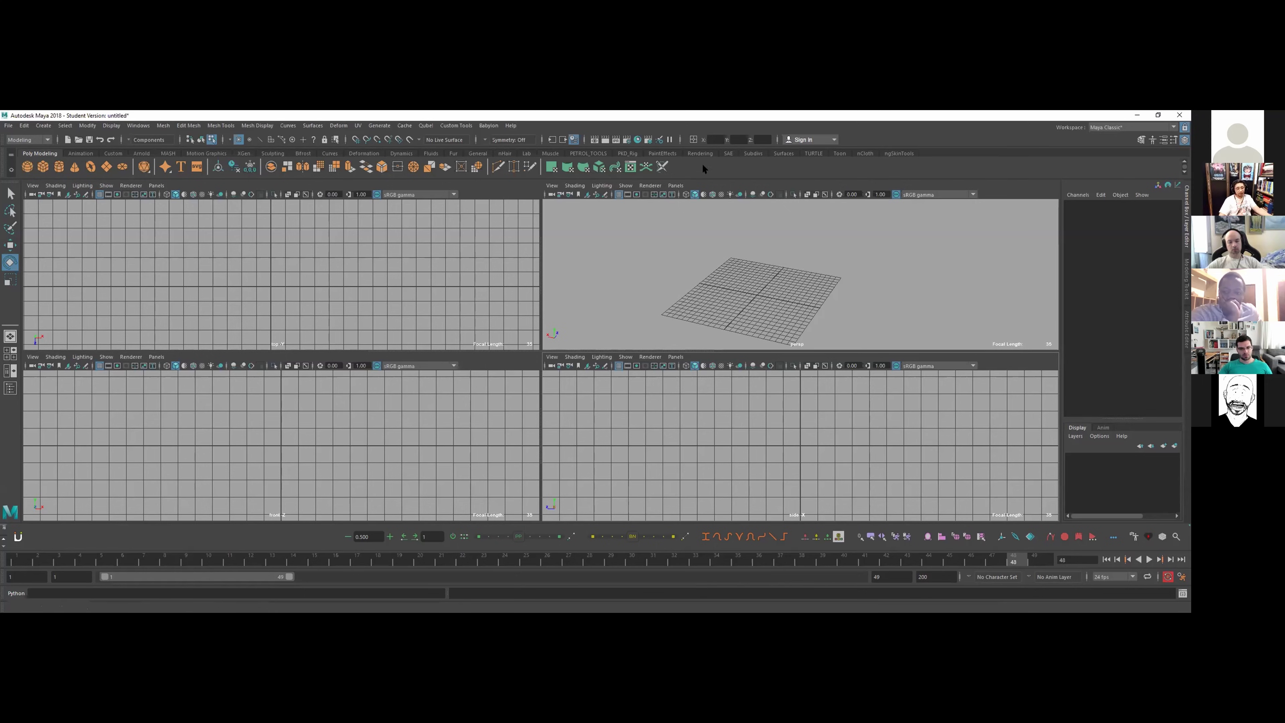
# - Review the perspective view's shading modes and its available perspective and orthographic cameras, including the options for new ones
pyautogui.click(675, 185)
pyautogui.click(710, 197)
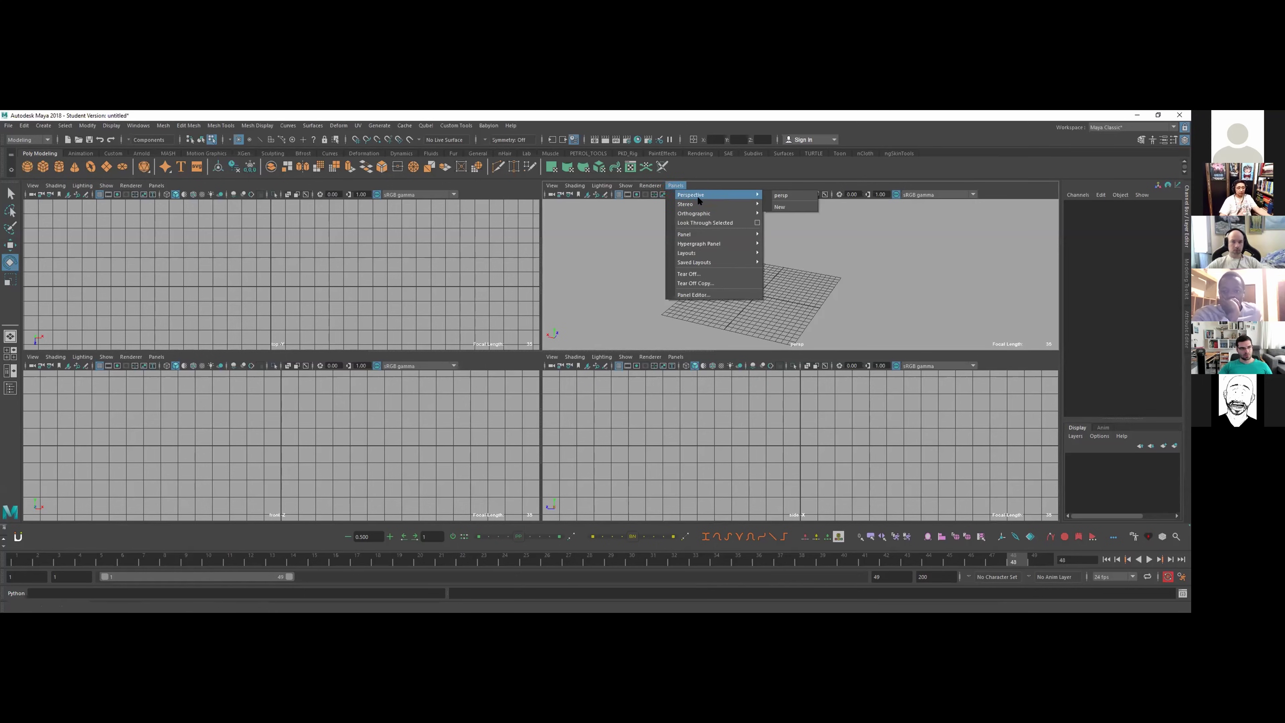
pyautogui.click(574, 185)
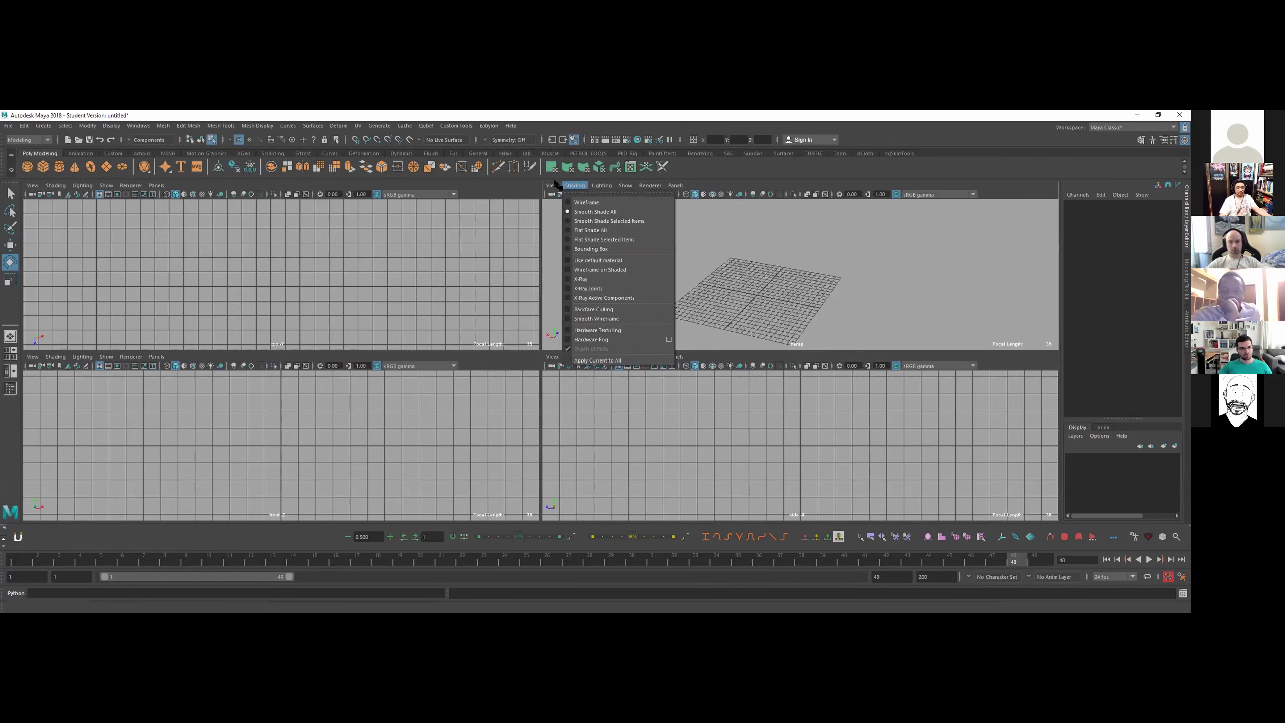
pyautogui.click(675, 185)
pyautogui.moveTo(703, 193)
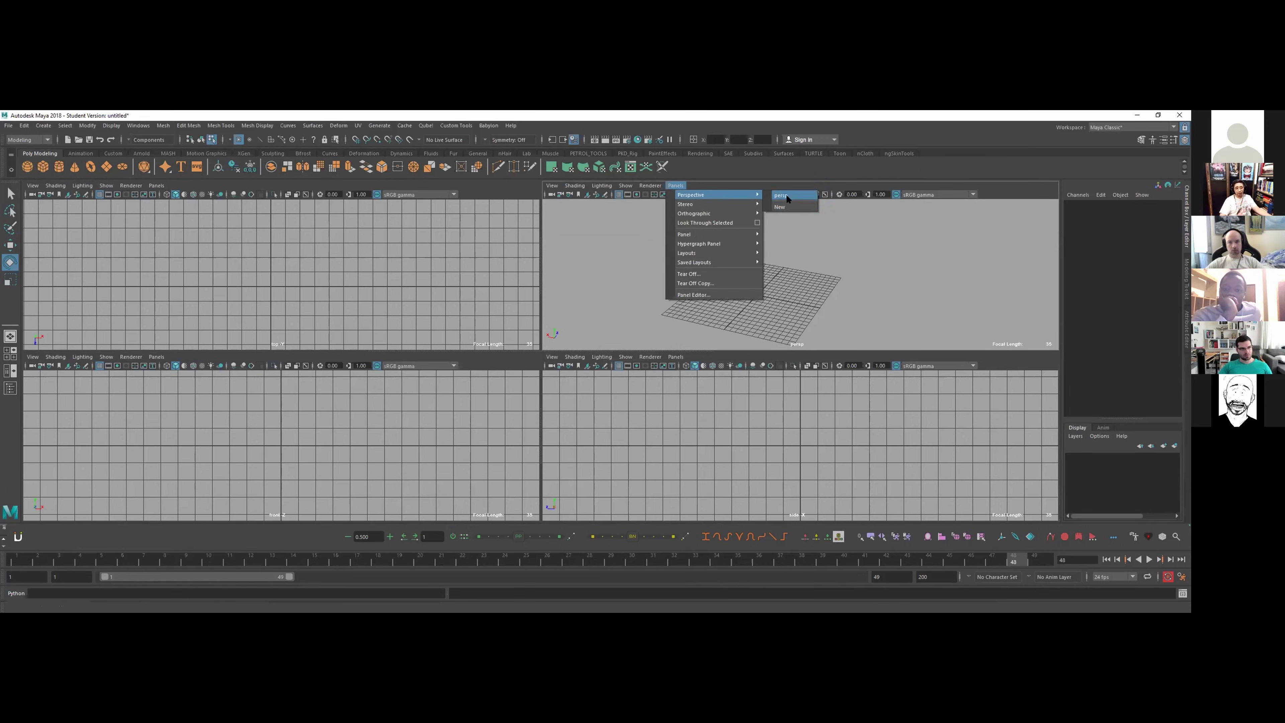
pyautogui.moveTo(733, 213)
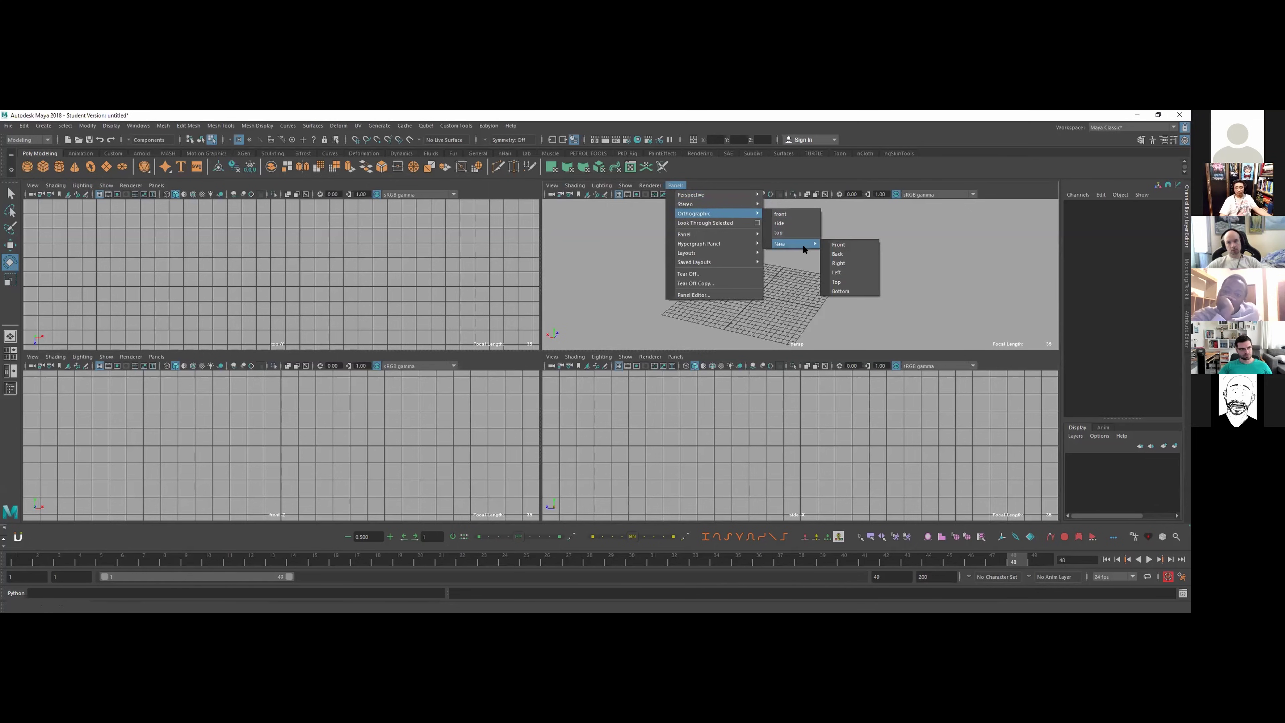
pyautogui.moveTo(792, 242)
pyautogui.click(814, 281)
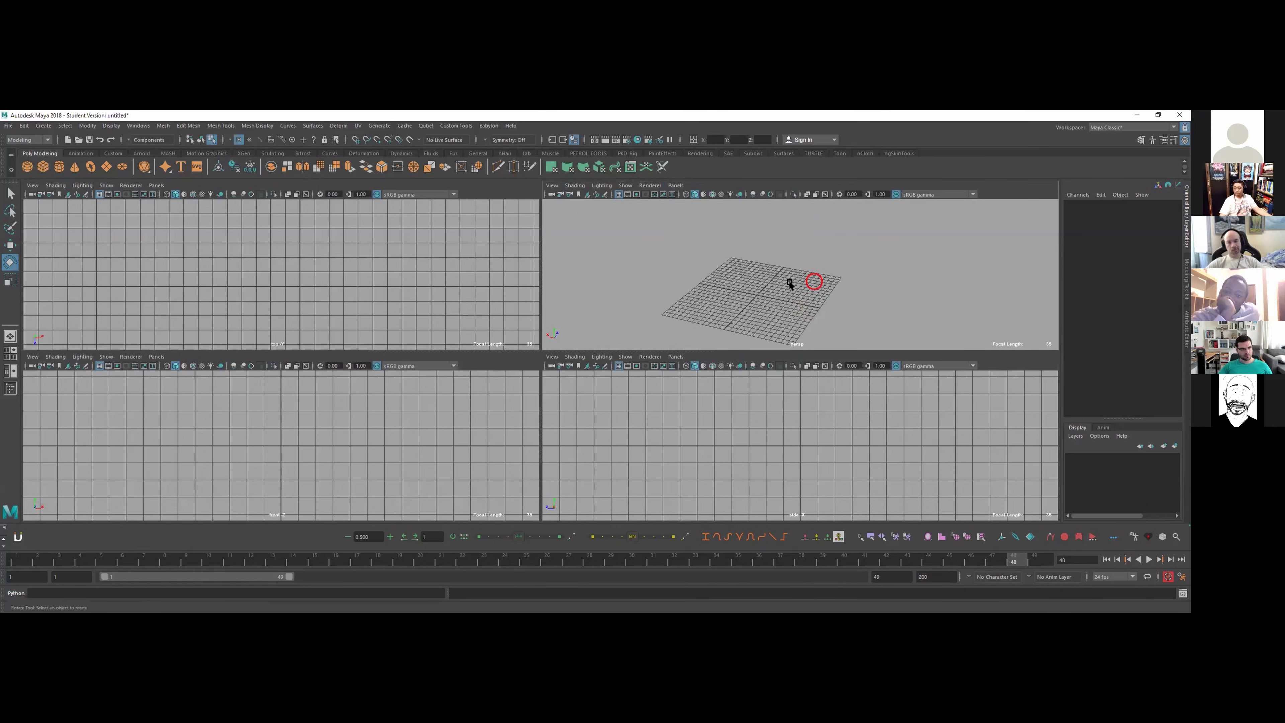
pyautogui.keyDown('alt'); pyautogui.moveTo(790, 285); pyautogui.dragTo(812, 278); pyautogui.keyUp('alt')
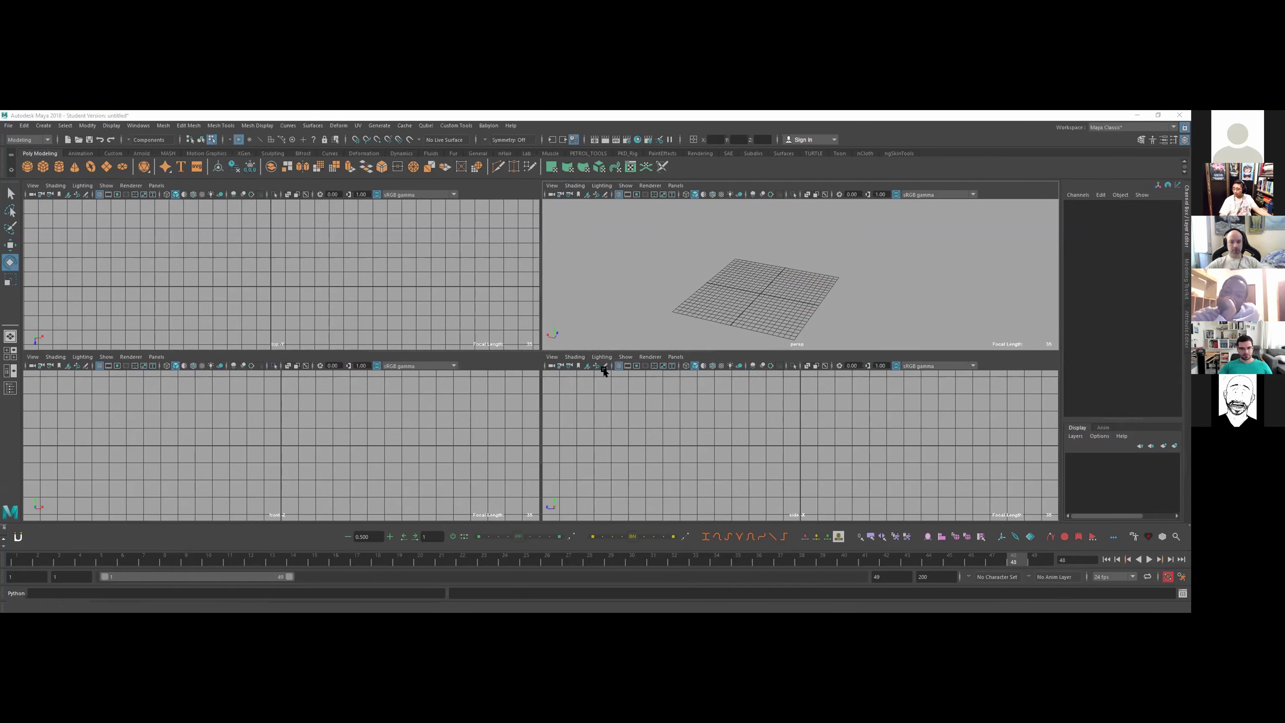
pyautogui.click(717, 256)
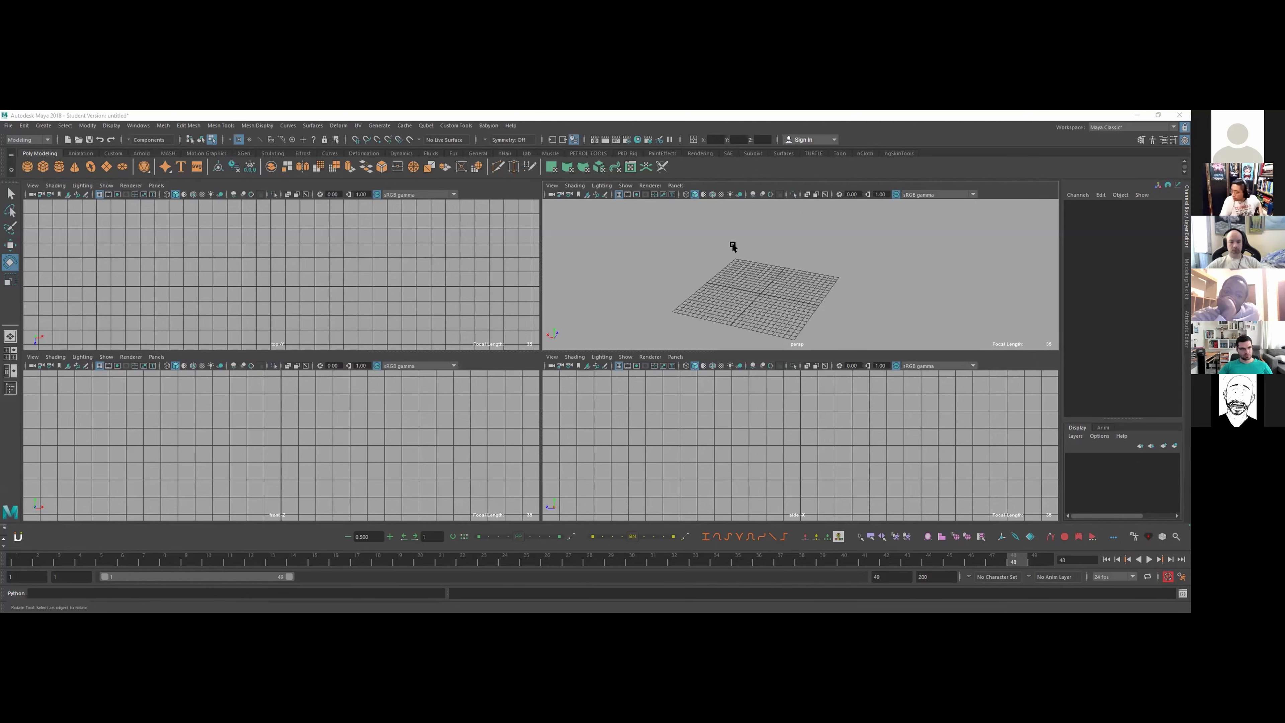
pyautogui.click(769, 260)
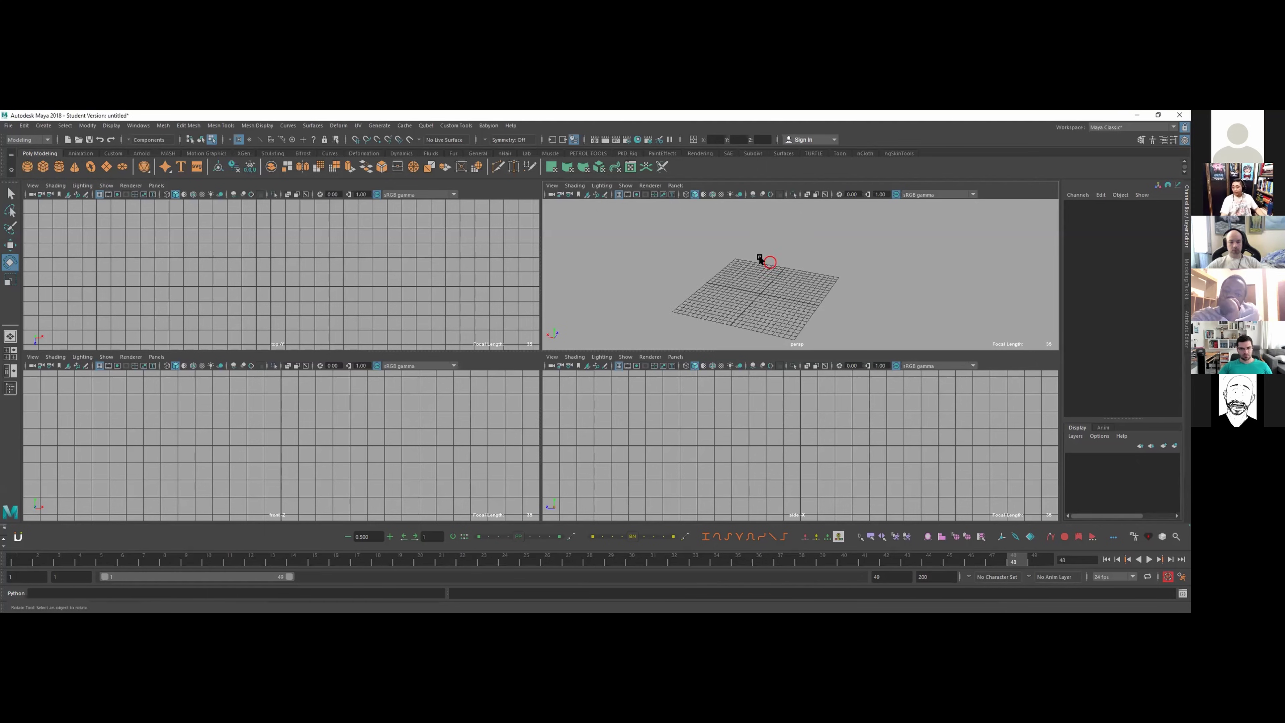
# - Apply the saved SAE layout to the viewports and zoom in on the grid in the perspective view
pyautogui.click(675, 185)
pyautogui.moveTo(718, 235)
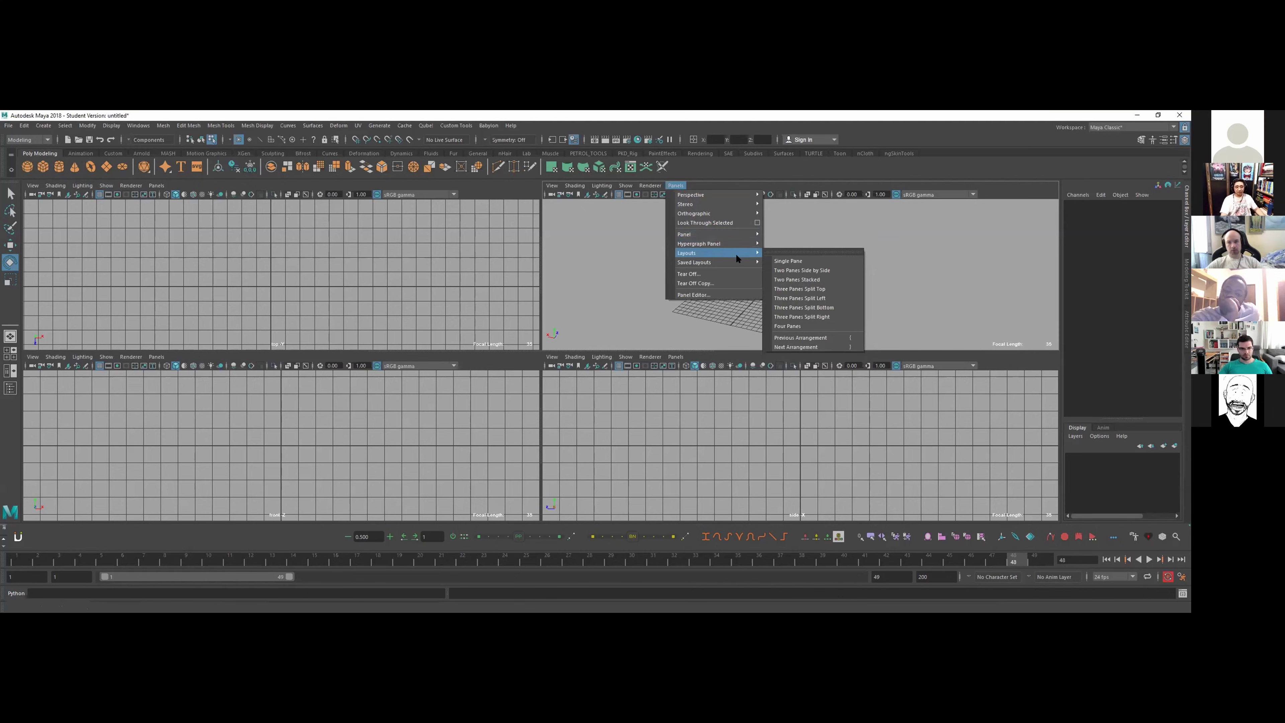
pyautogui.moveTo(740, 262)
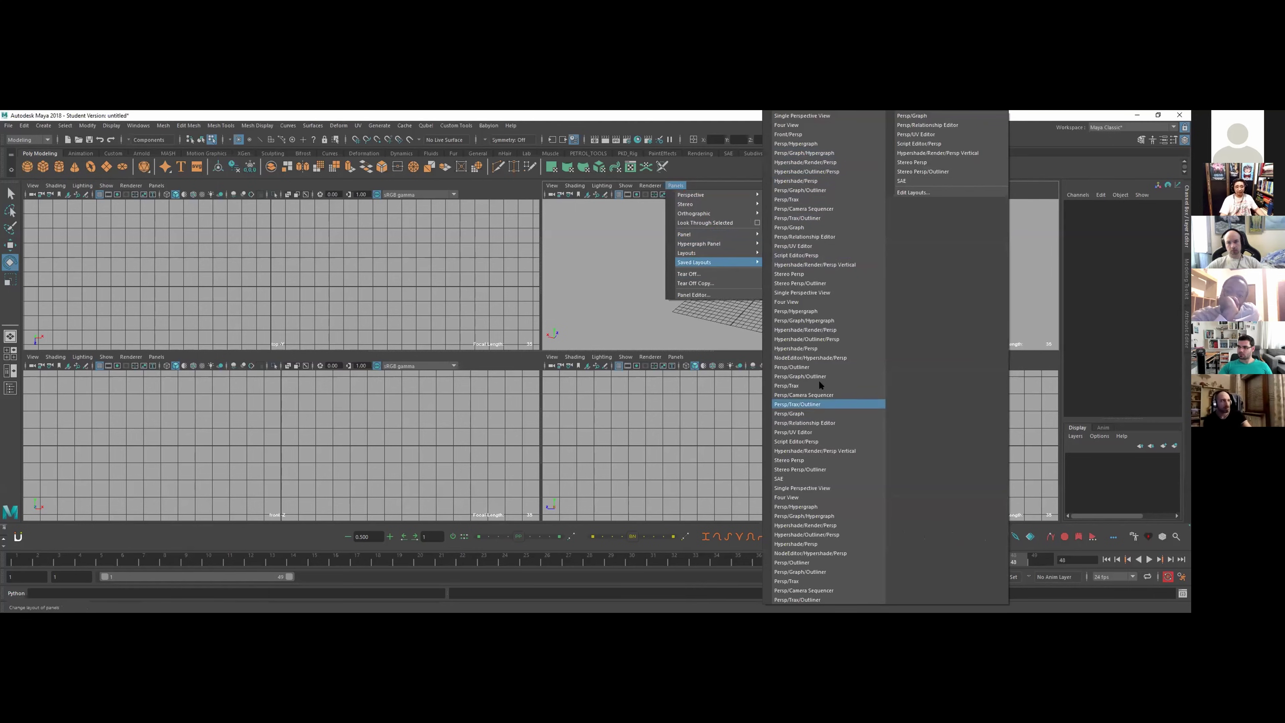
pyautogui.click(914, 180)
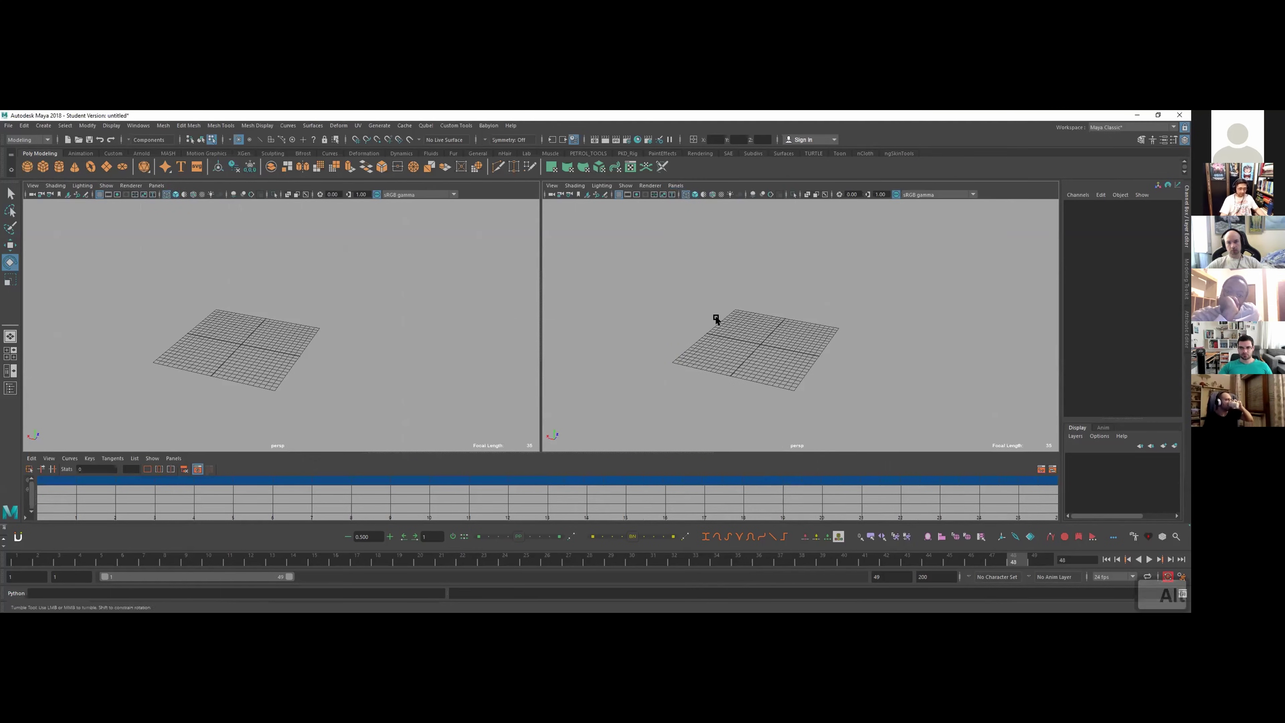
pyautogui.keyDown('alt'); pyautogui.moveTo(715, 319); pyautogui.dragTo(786, 329, button='right'); pyautogui.keyUp('alt')
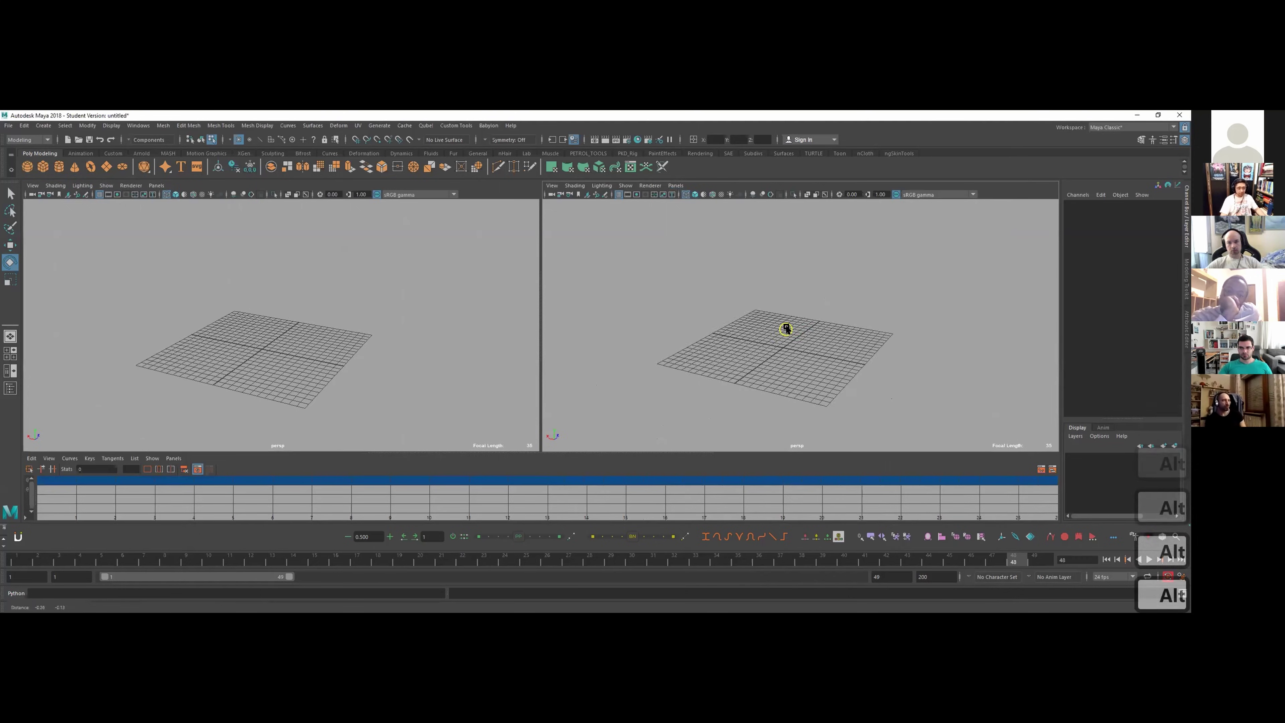
pyautogui.click(261, 299)
pyautogui.moveTo(364, 287); pyautogui.dragTo(387, 385)
pyautogui.moveTo(222, 300); pyautogui.dragTo(306, 383)
pyautogui.click(299, 303)
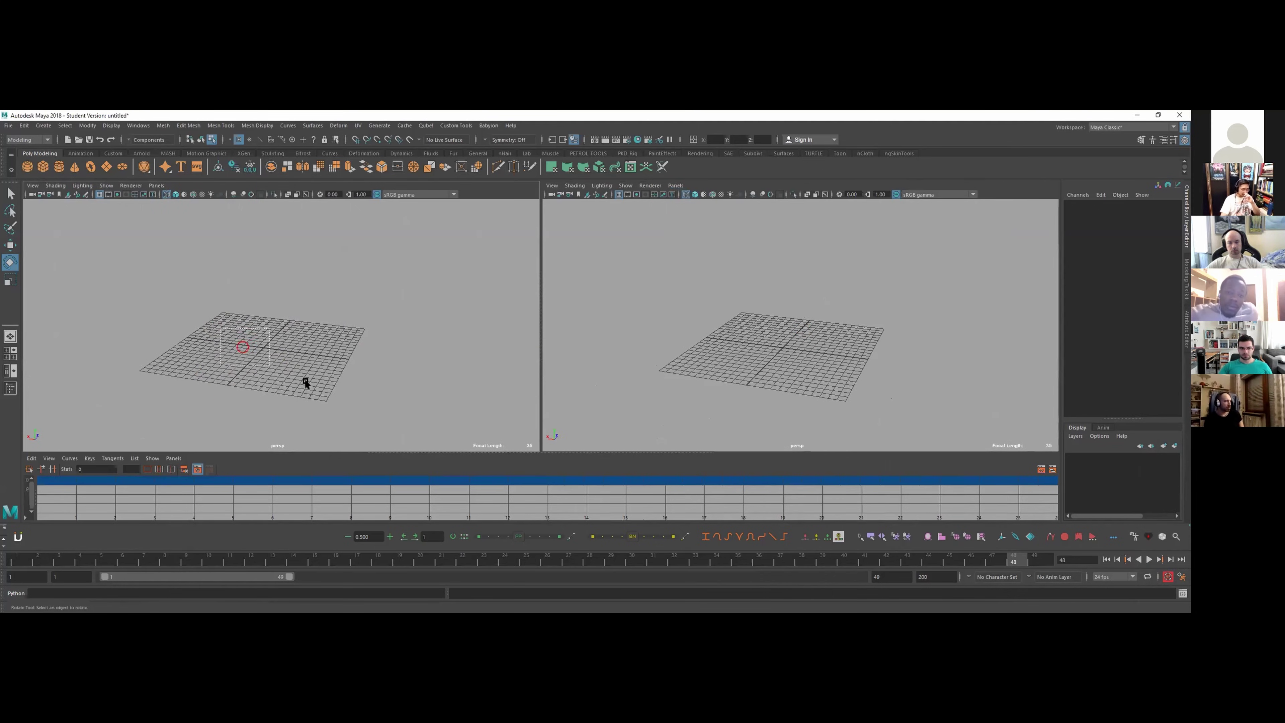
pyautogui.click(232, 382)
pyautogui.click(753, 511)
pyautogui.click(584, 508)
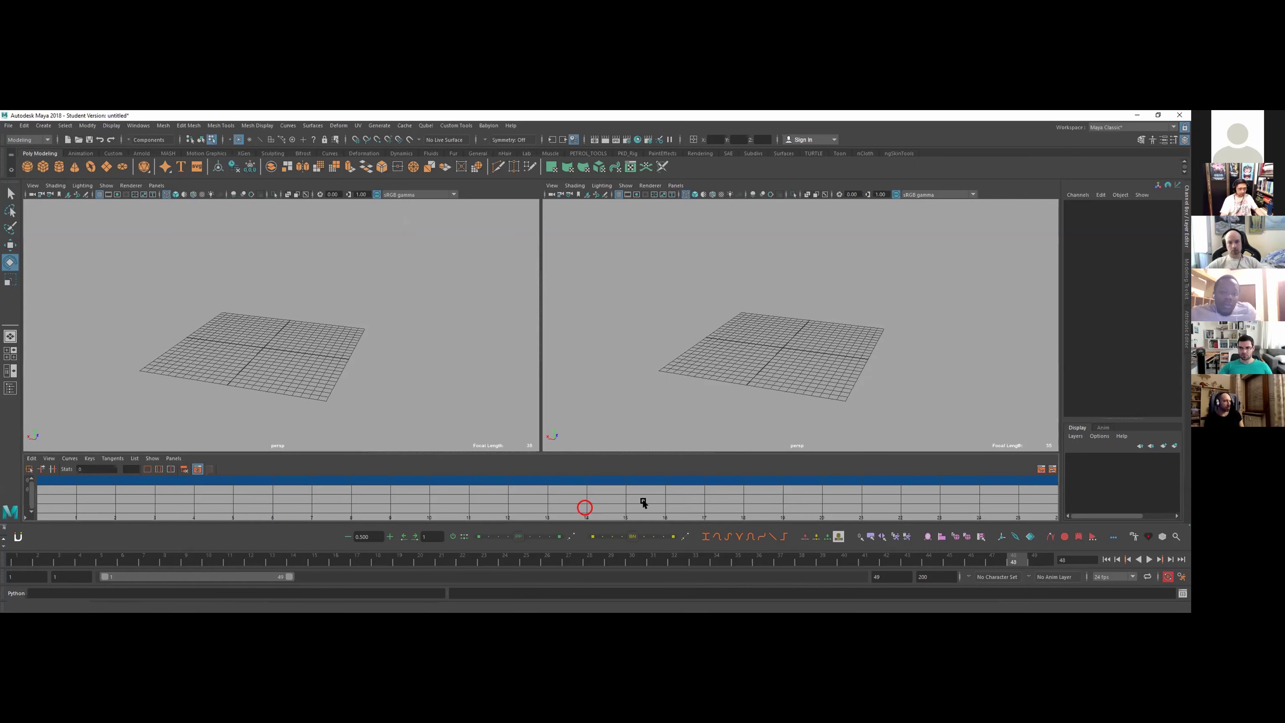
pyautogui.click(443, 496)
pyautogui.click(579, 496)
pyautogui.click(895, 493)
pyautogui.click(500, 498)
pyautogui.click(469, 492)
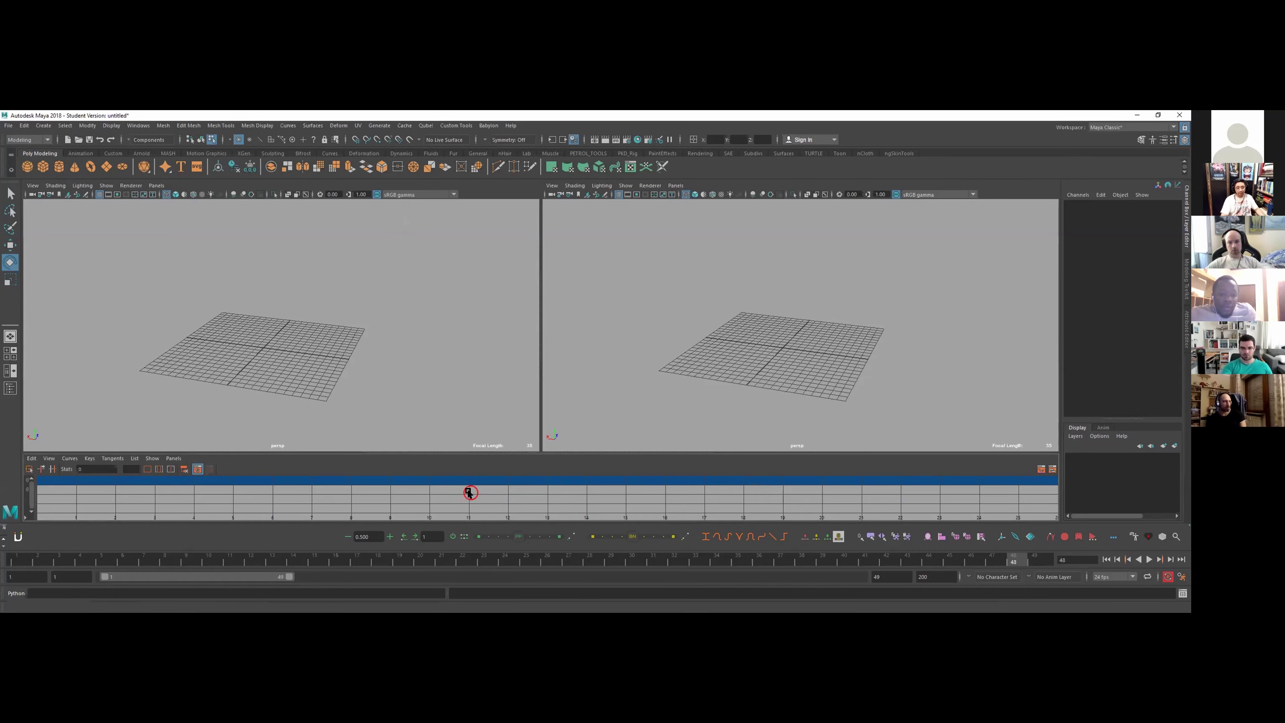
pyautogui.click(556, 506)
pyautogui.click(714, 508)
pyautogui.click(515, 495)
pyautogui.click(757, 476)
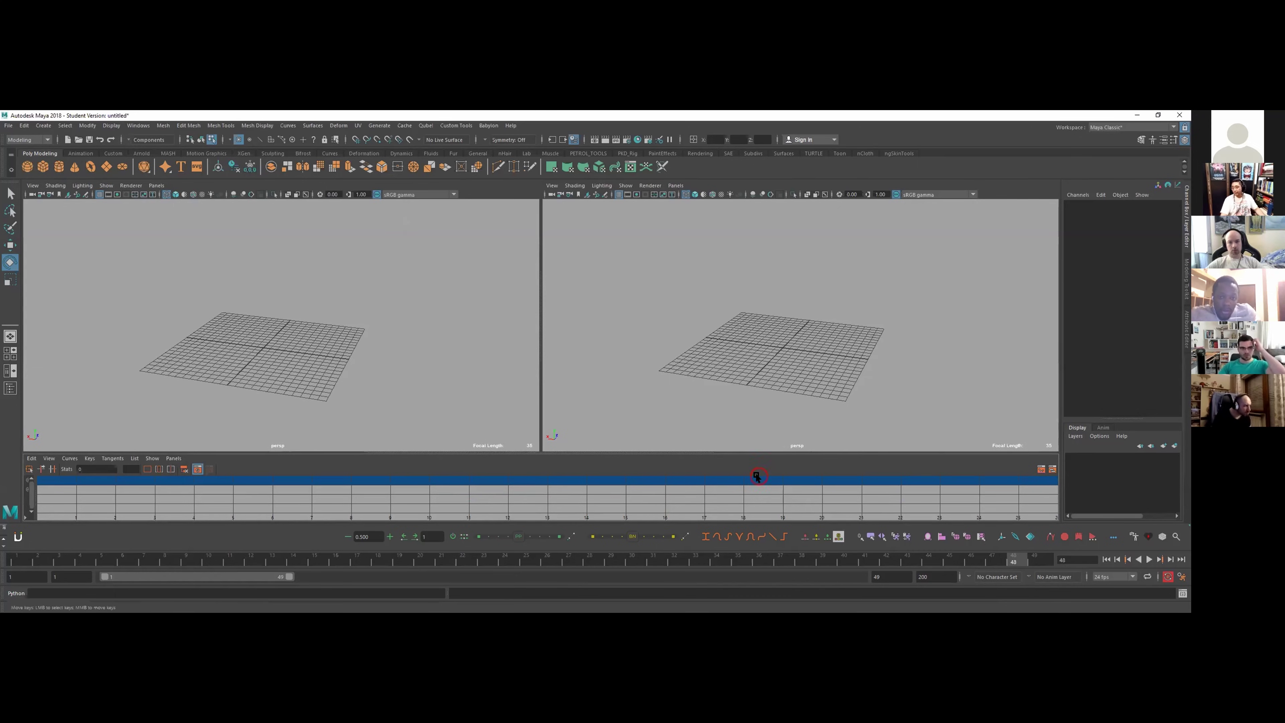
pyautogui.click(724, 358)
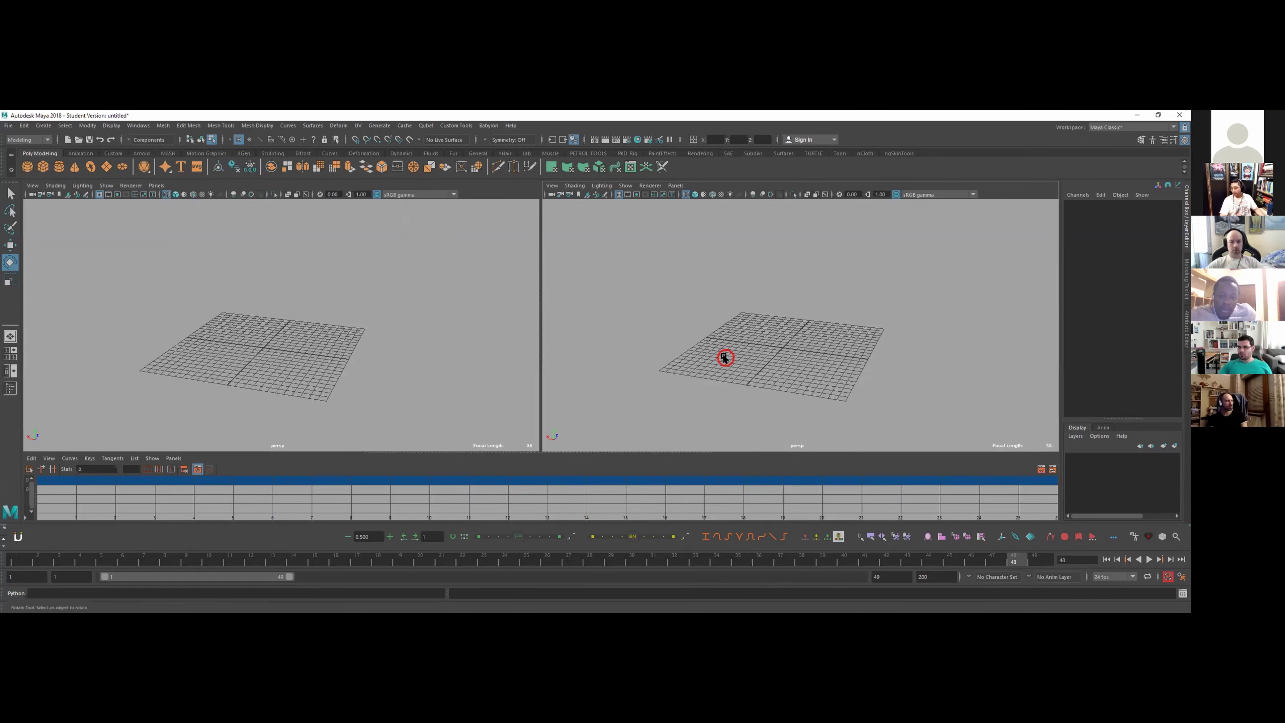
pyautogui.click(761, 358)
# - Review which editors can be assigned to the second perspective panel, and orbit around its grid
pyautogui.click(683, 185)
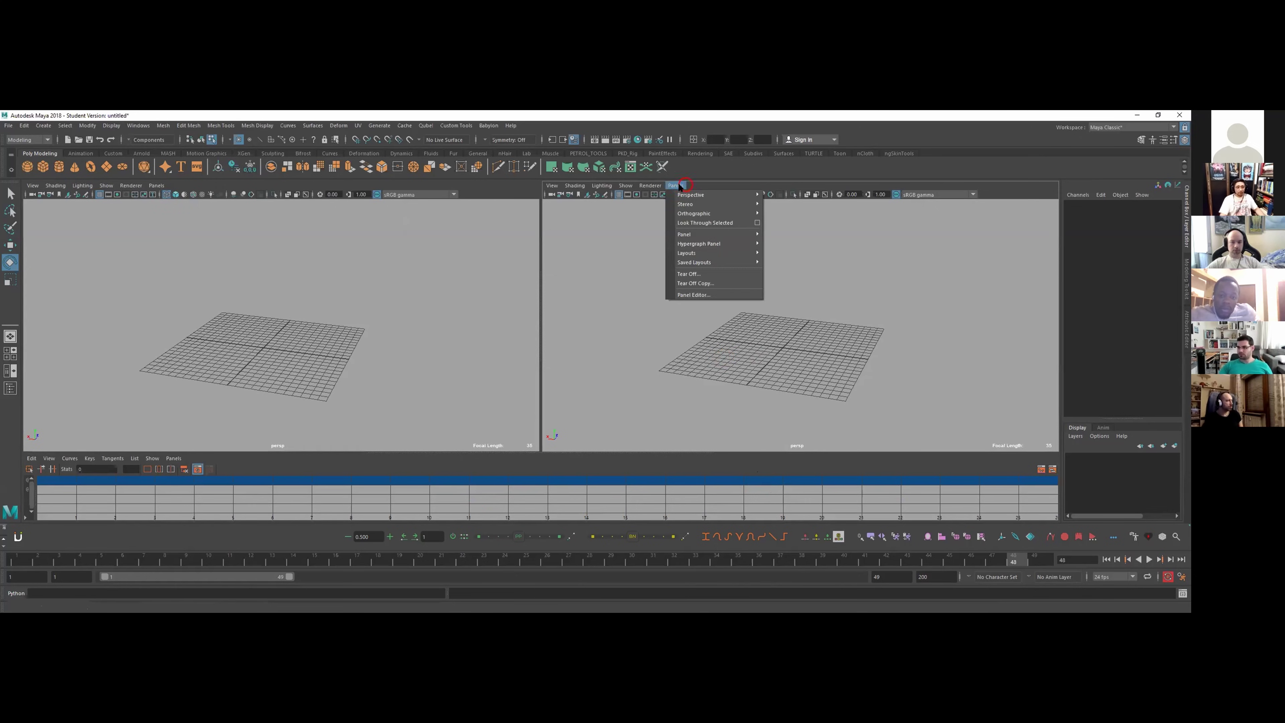
pyautogui.click(719, 233)
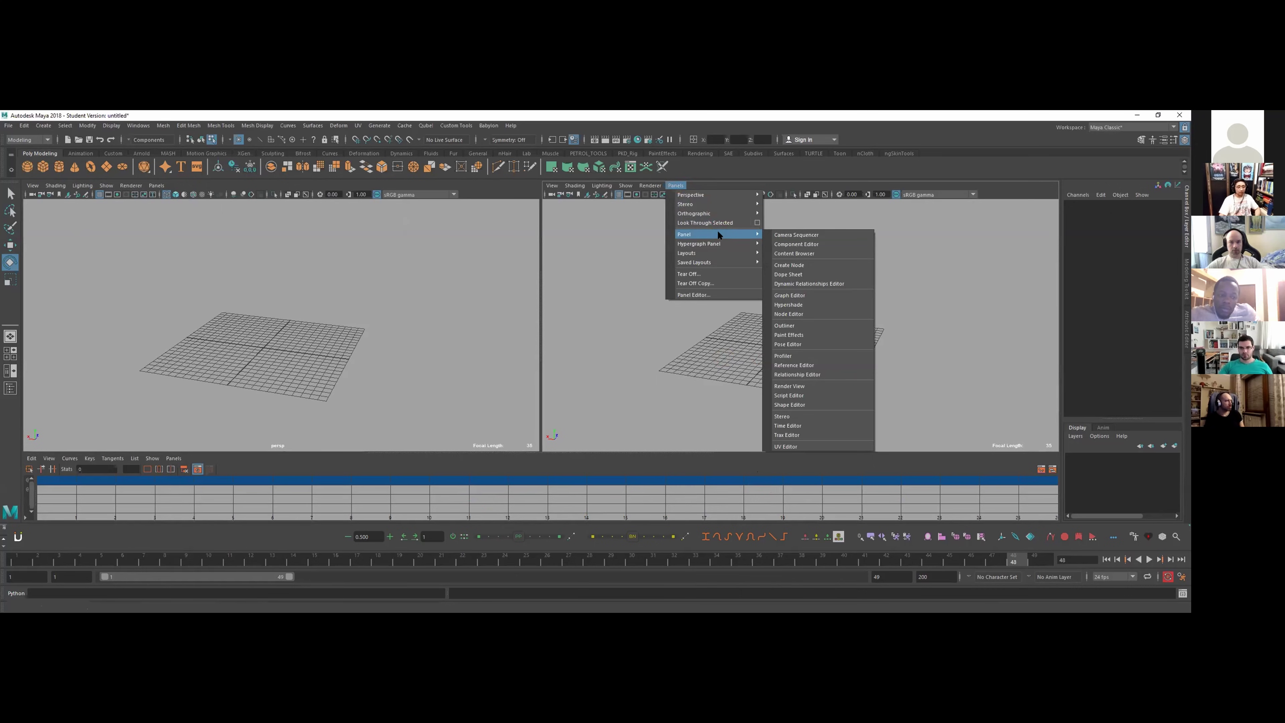
pyautogui.click(680, 327)
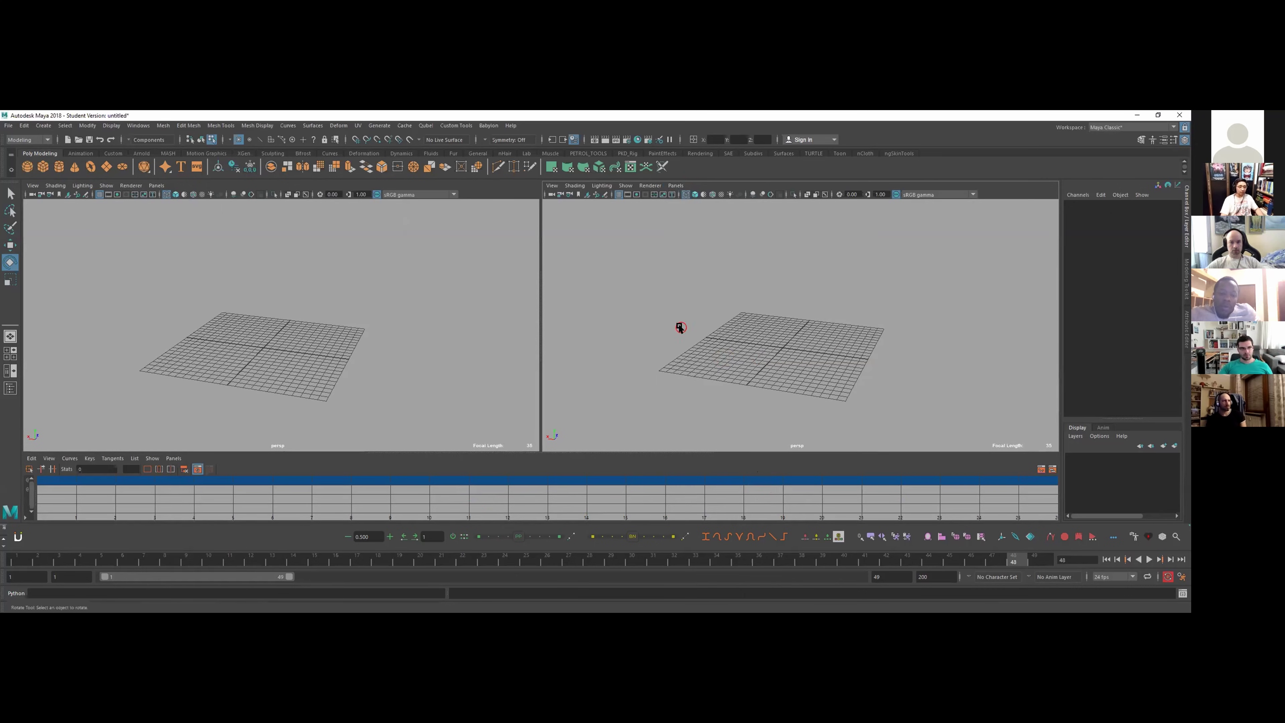
pyautogui.keyDown('alt'); pyautogui.moveTo(777, 338); pyautogui.dragTo(811, 339); pyautogui.keyUp('alt')
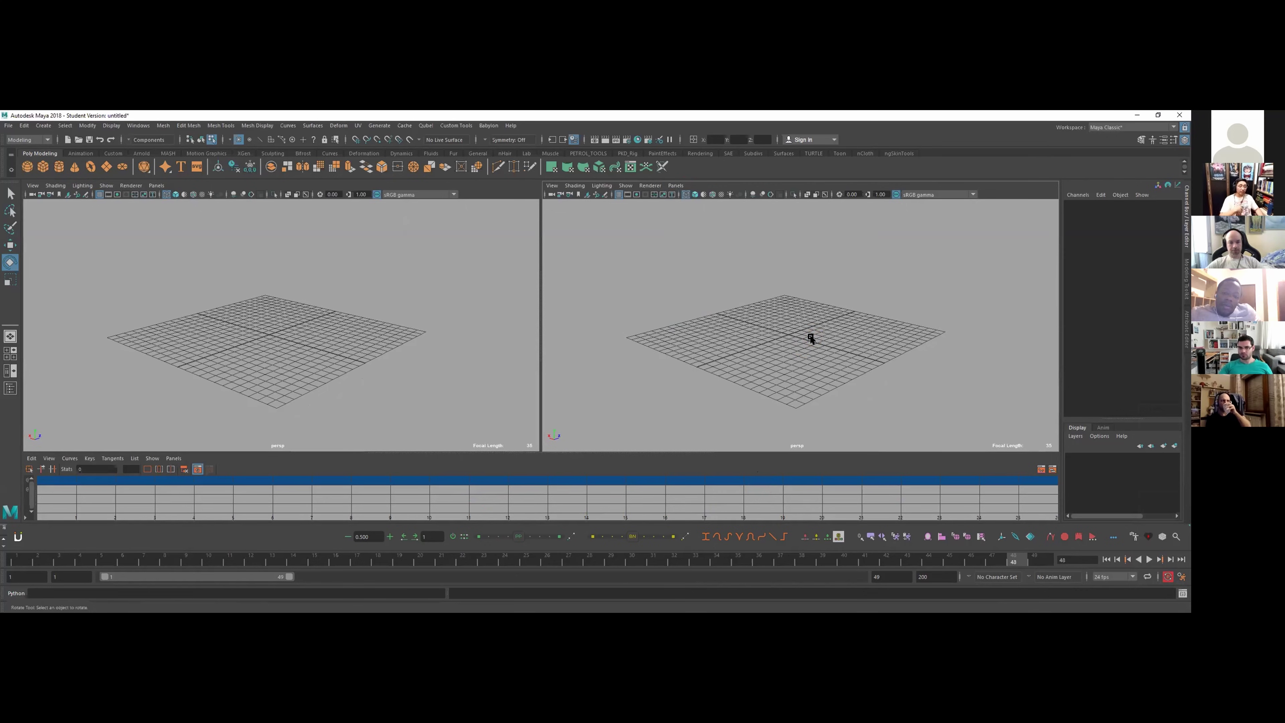
# - Change the second perspective panel to the orthographic front view and tear it off into a floating window
pyautogui.click(676, 186)
pyautogui.moveTo(728, 214)
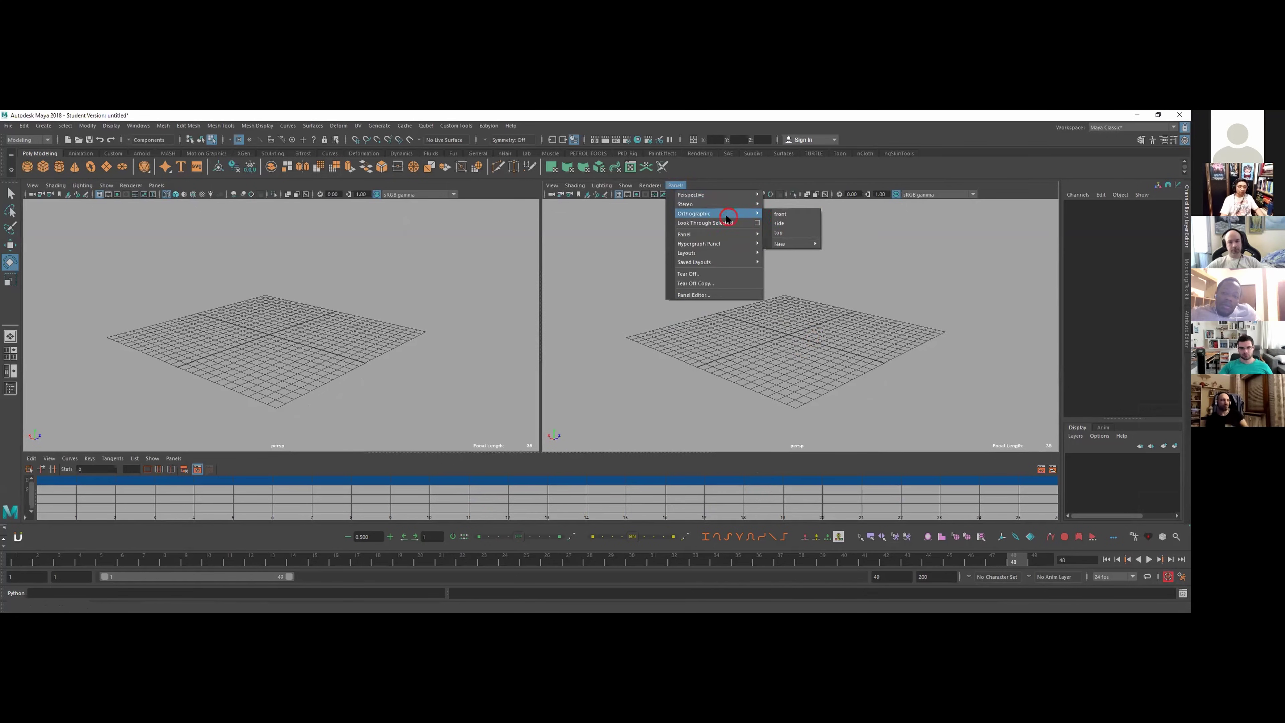
pyautogui.click(798, 216)
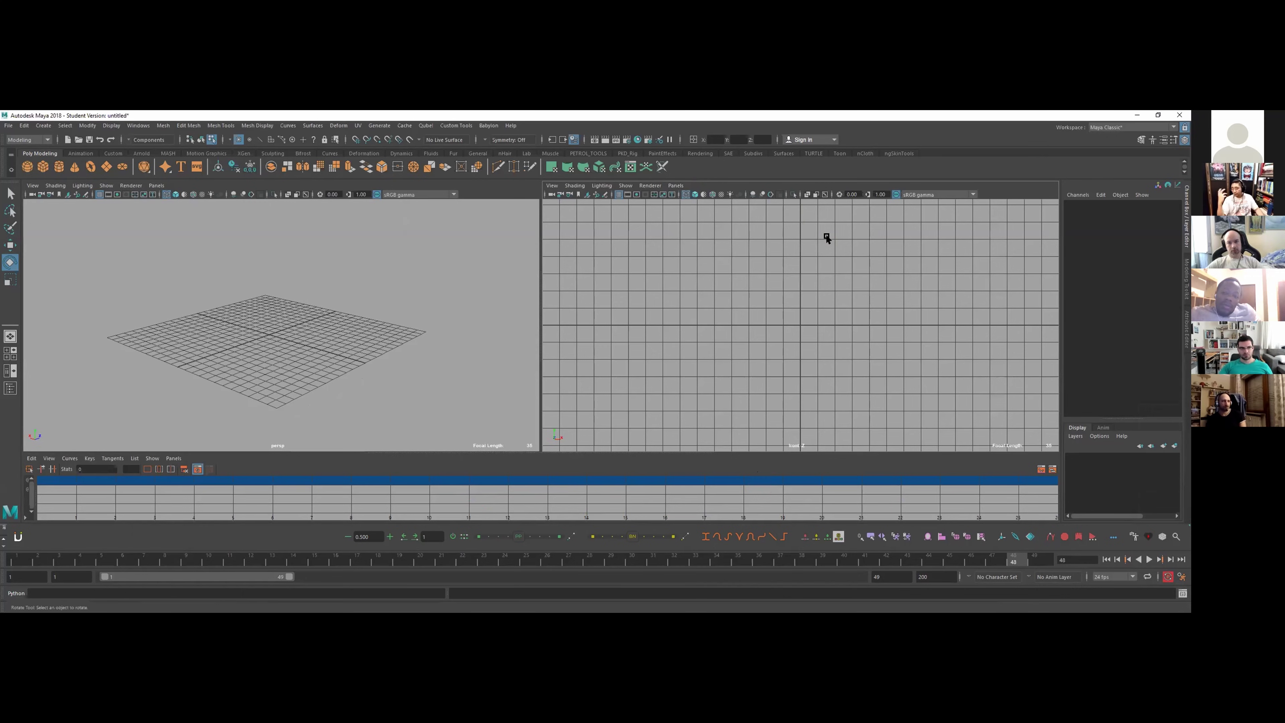
pyautogui.click(675, 186)
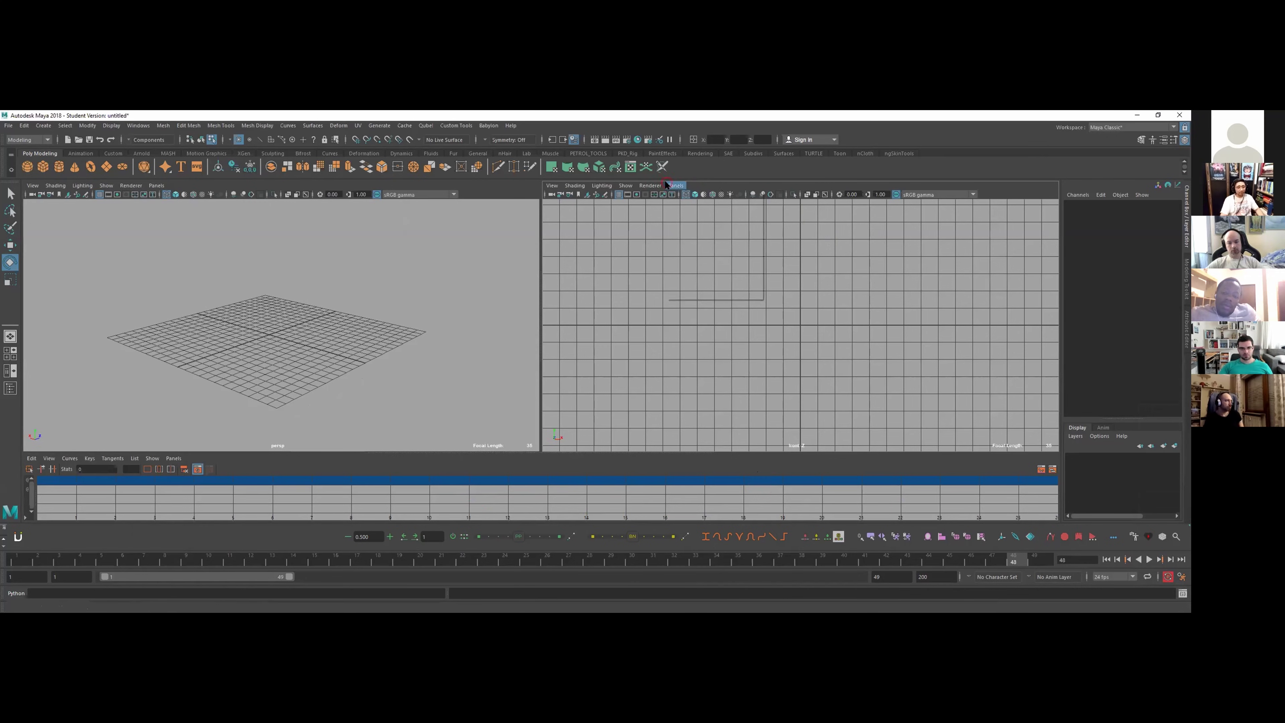
pyautogui.click(722, 278)
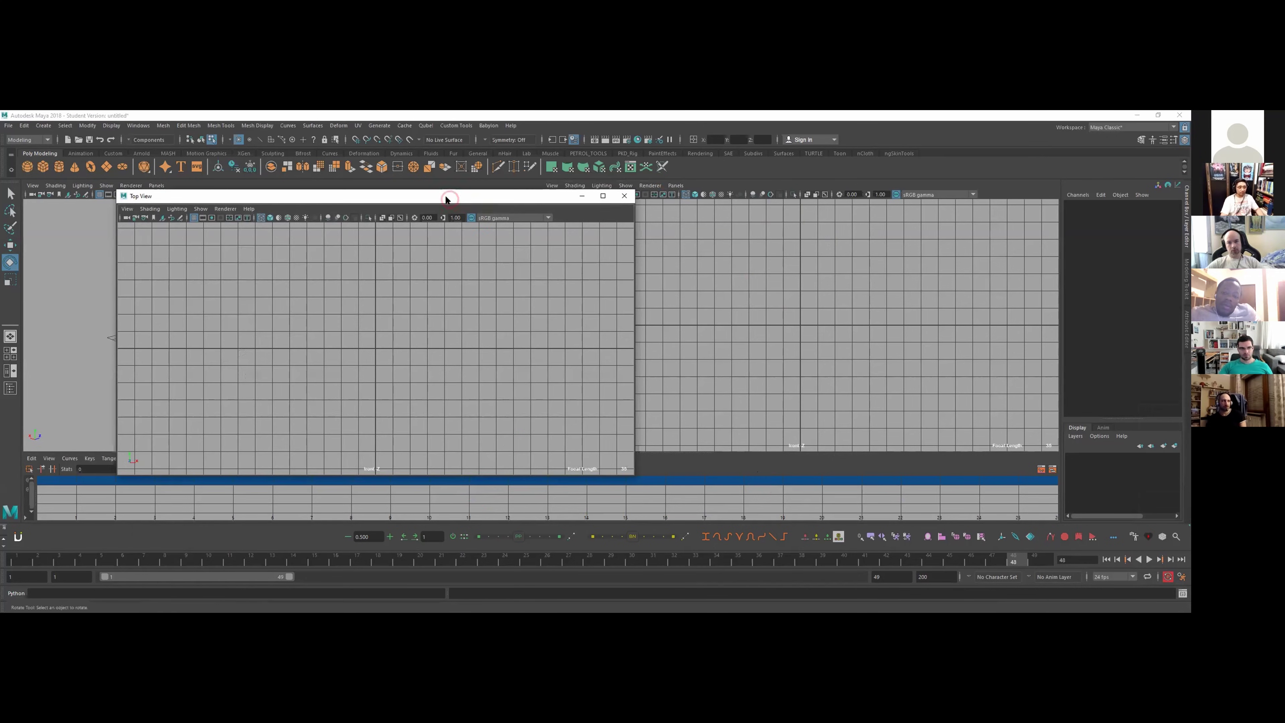
pyautogui.moveTo(445, 200); pyautogui.dragTo(403, 255)
# - Switch the docked front panel back to the perspective view and orbit around its grid
pyautogui.press('space')
pyautogui.moveTo(714, 292); pyautogui.dragTo(715, 251)
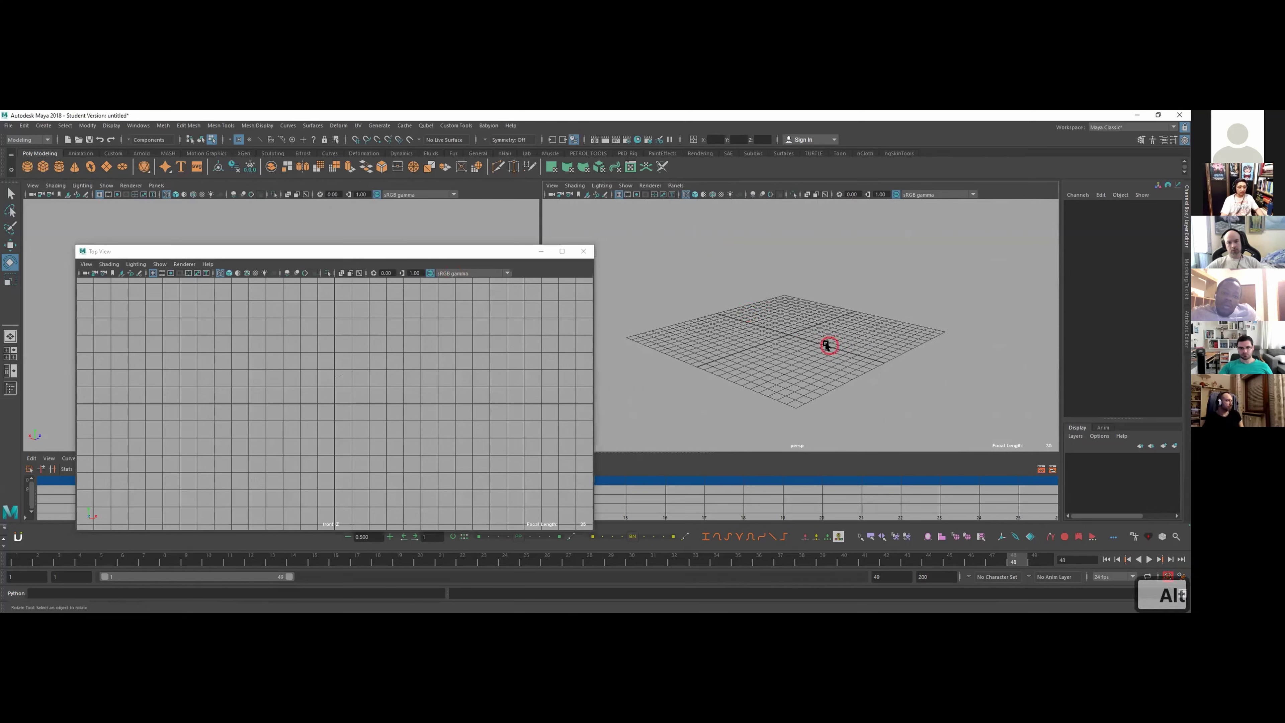
pyautogui.keyDown('alt'); pyautogui.moveTo(829, 344); pyautogui.dragTo(803, 333); pyautogui.keyUp('alt')
# - Reposition the floating view window, zoom out on its grid, and orbit the docked perspective view independently of it
pyautogui.click(398, 273)
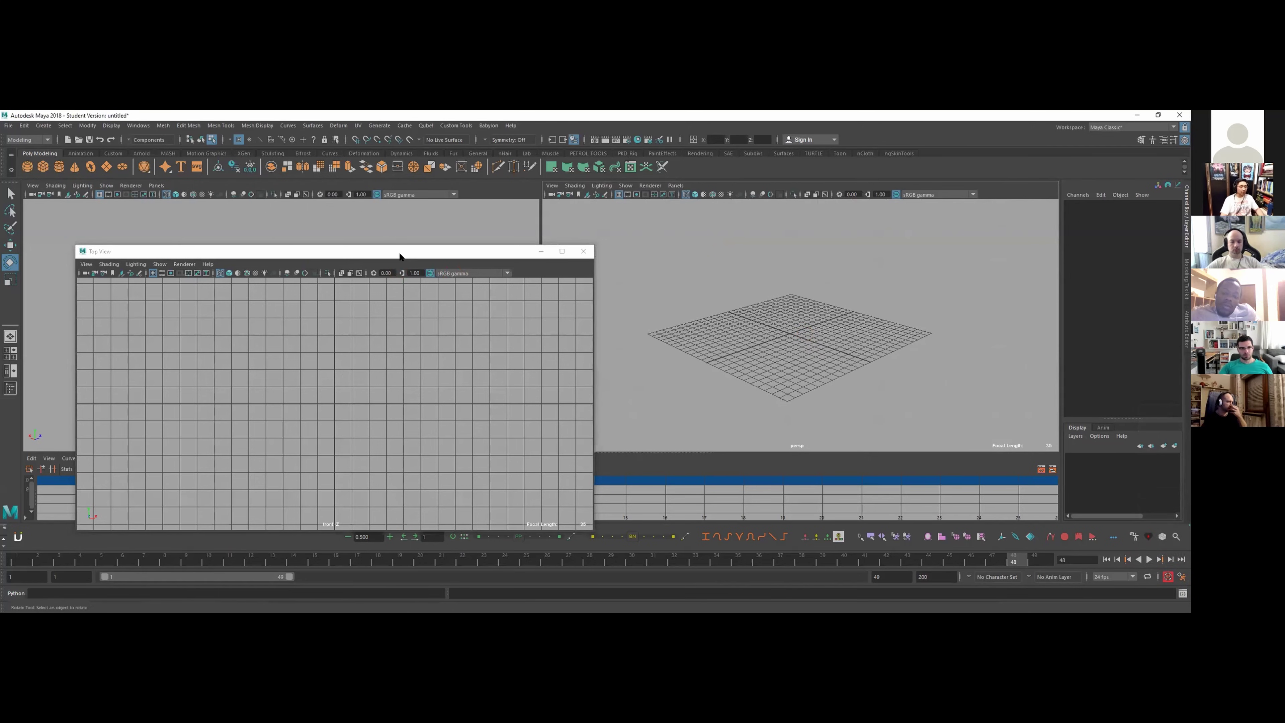
pyautogui.moveTo(399, 256); pyautogui.dragTo(555, 228)
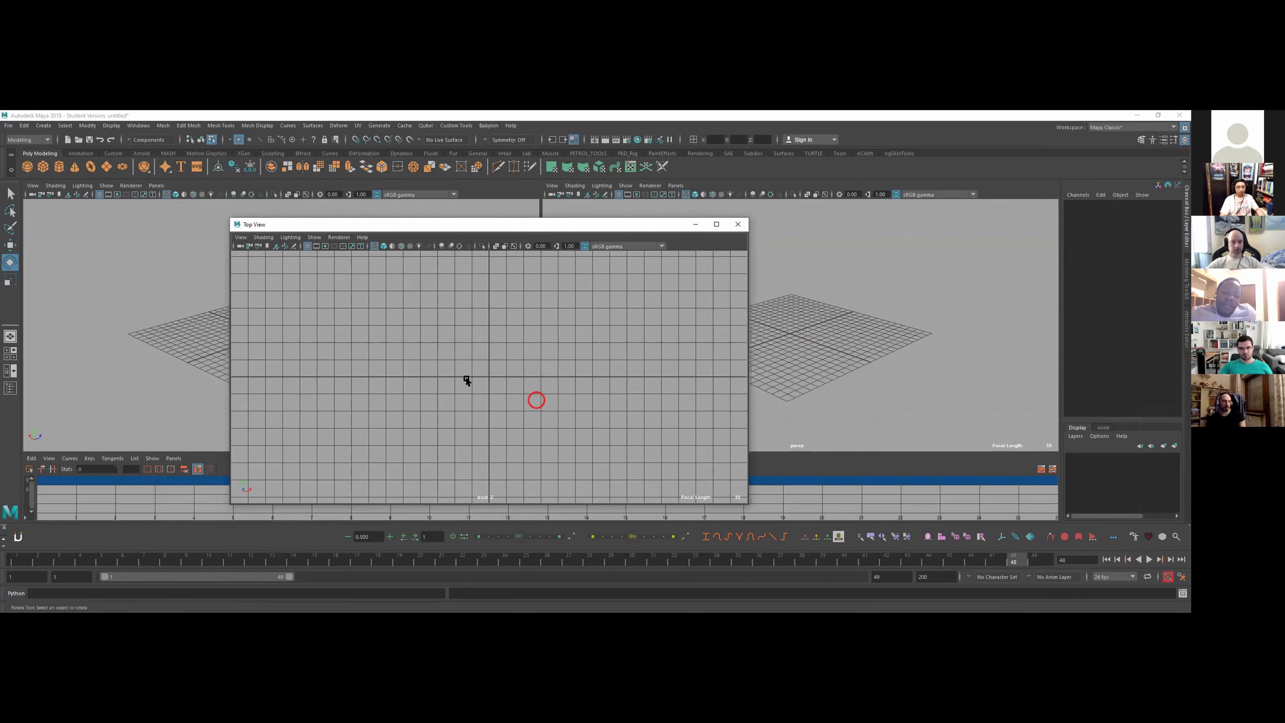
pyautogui.keyDown('alt'); pyautogui.moveTo(912, 302); pyautogui.dragTo(860, 302); pyautogui.keyUp('alt')
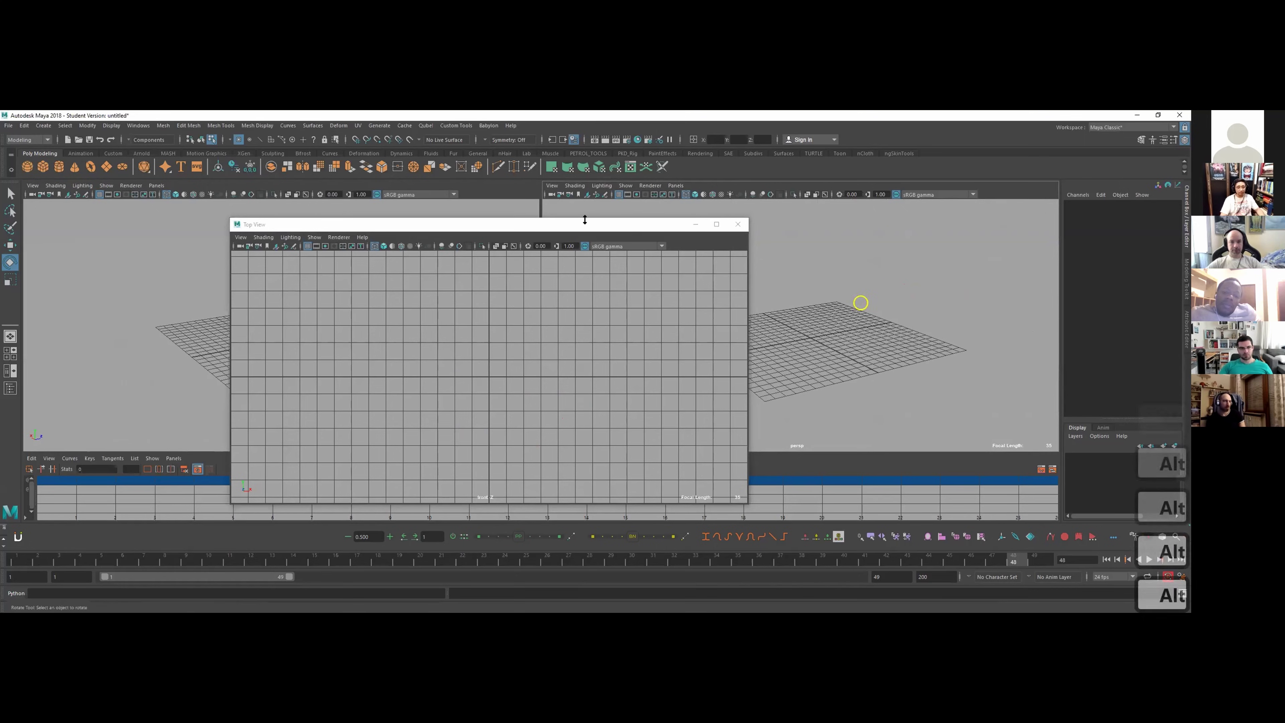
pyautogui.moveTo(574, 224); pyautogui.dragTo(596, 266)
pyautogui.keyDown('alt'); pyautogui.moveTo(811, 279); pyautogui.dragTo(850, 281); pyautogui.keyUp('alt')
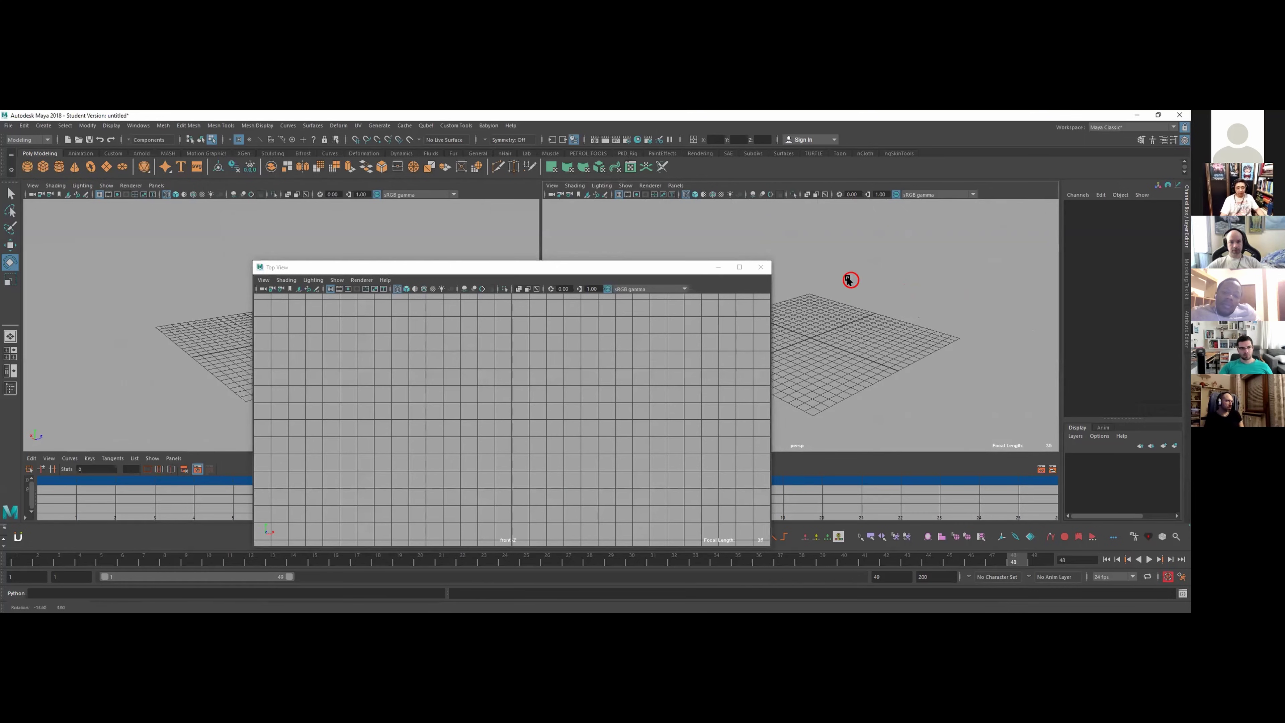
pyautogui.click(621, 272)
pyautogui.keyDown('alt'); pyautogui.moveTo(603, 356); pyautogui.dragTo(508, 373, button='right'); pyautogui.keyUp('alt')
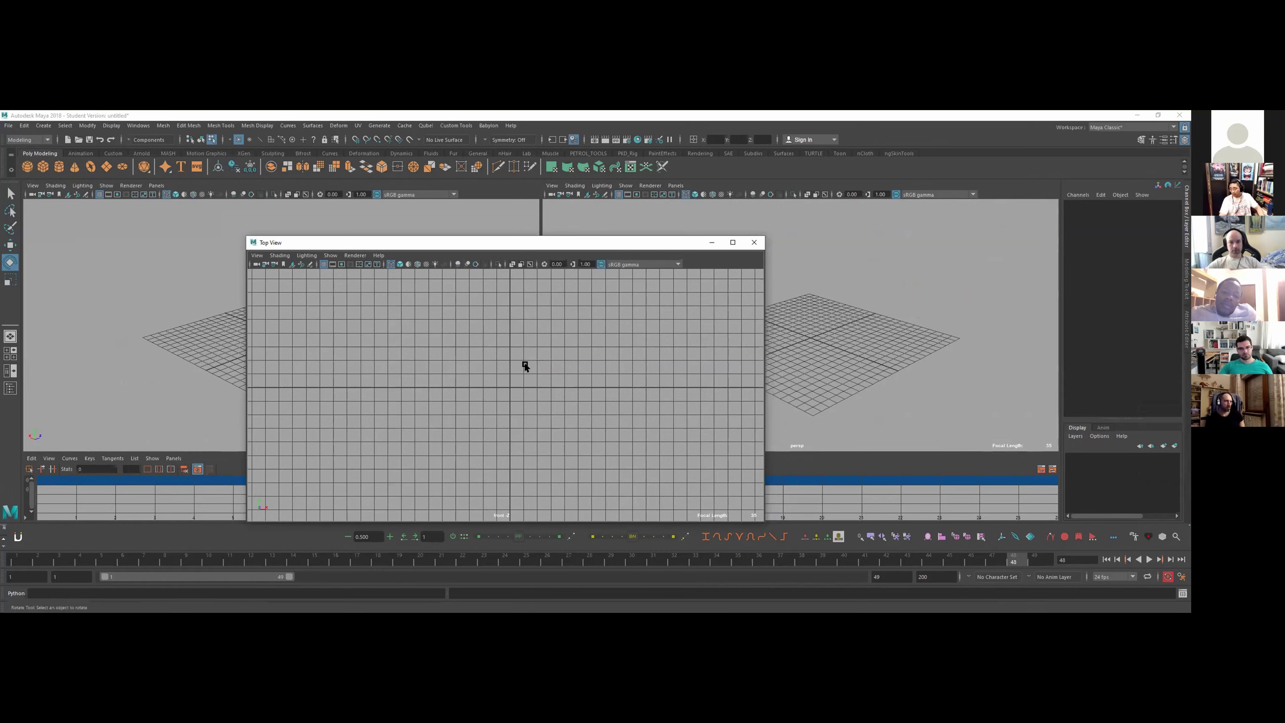
pyautogui.keyDown('alt'); pyautogui.moveTo(916, 316); pyautogui.dragTo(809, 295); pyautogui.keyUp('alt')
# - Move the floating view window over the middle of the two perspective panels and make it narrower
pyautogui.click(602, 244)
pyautogui.moveTo(603, 243); pyautogui.dragTo(713, 216)
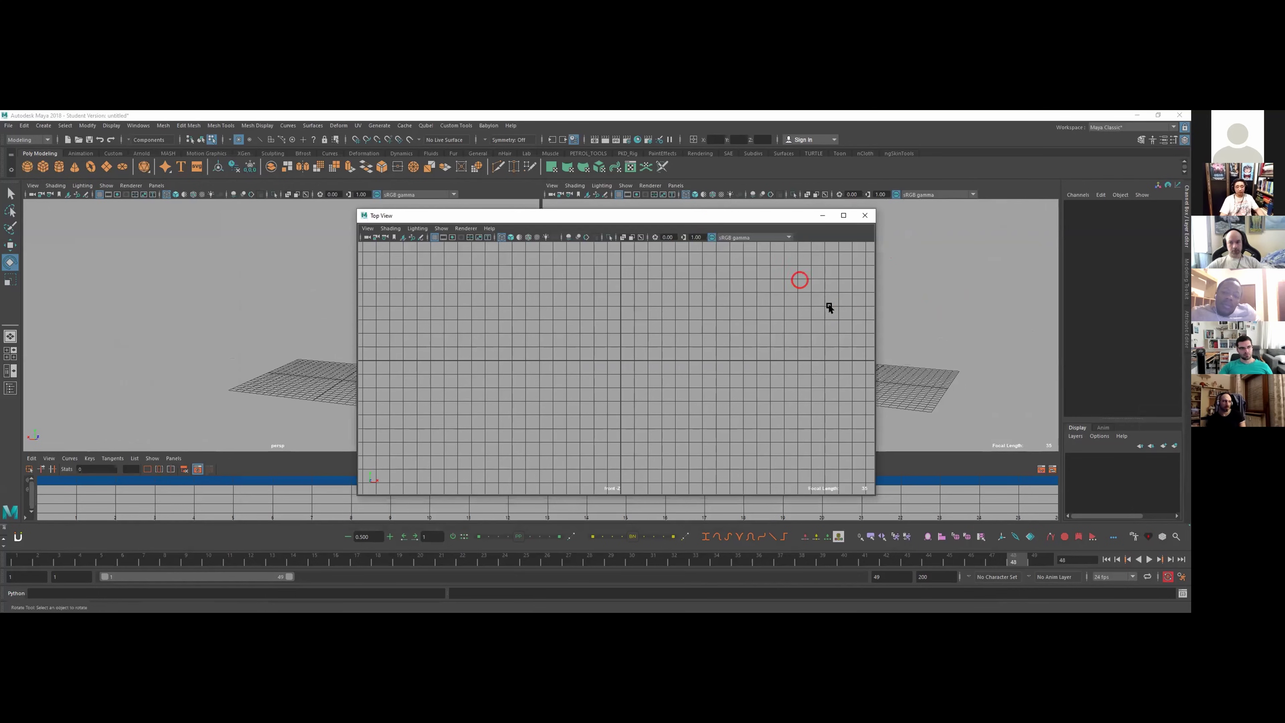
pyautogui.moveTo(876, 307); pyautogui.dragTo(747, 308)
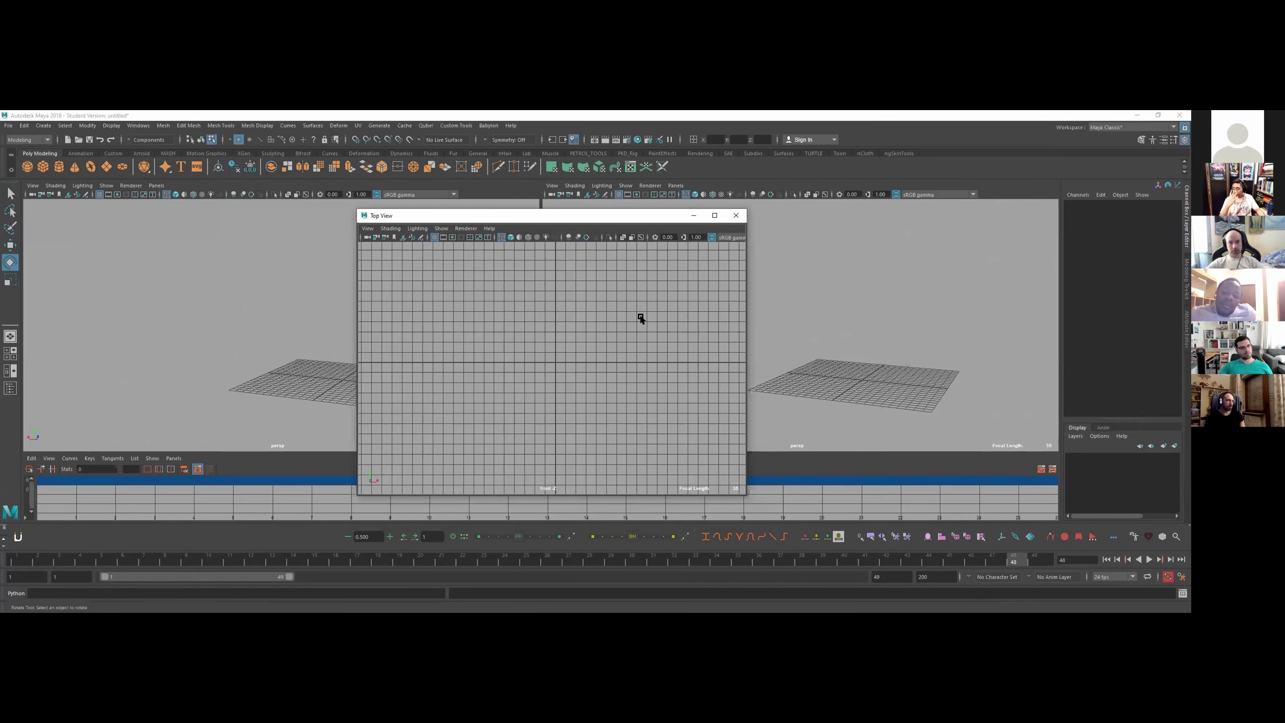
# - Close the floating Top View window, expand the perspective view to a single panel, and orbit around the grid
pyautogui.click(735, 215)
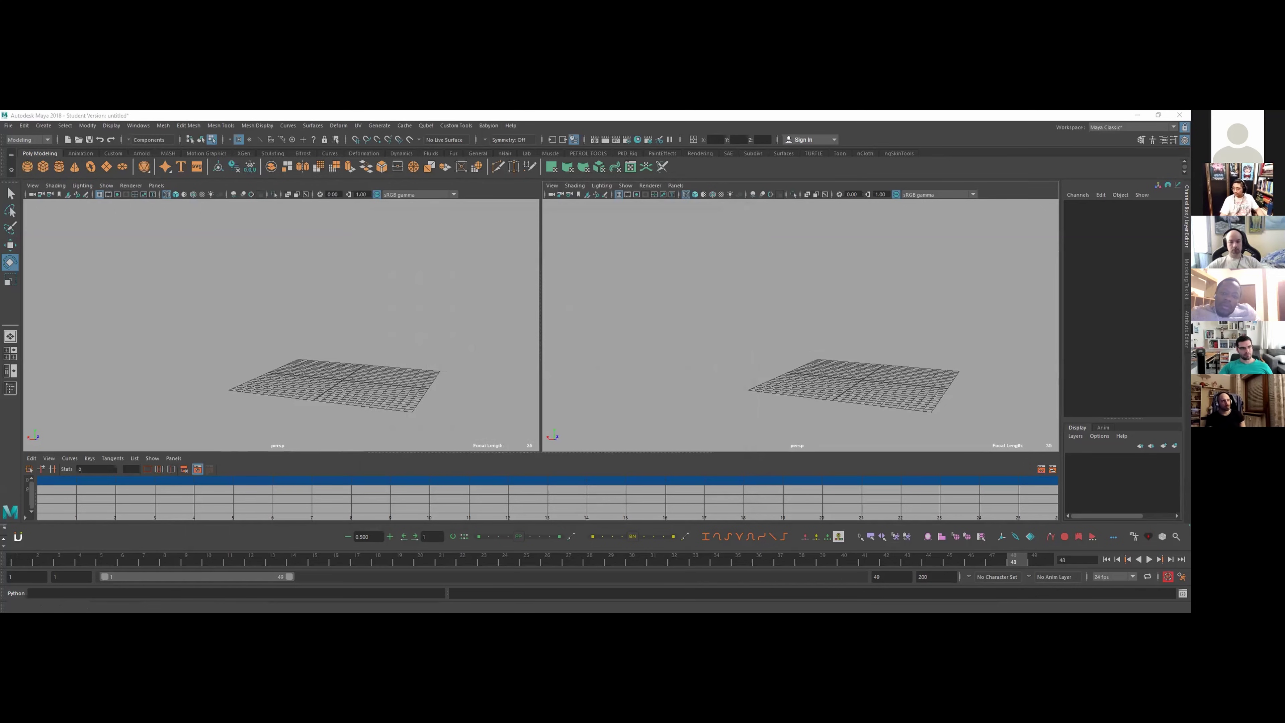
pyautogui.click(731, 271)
pyautogui.click(701, 269)
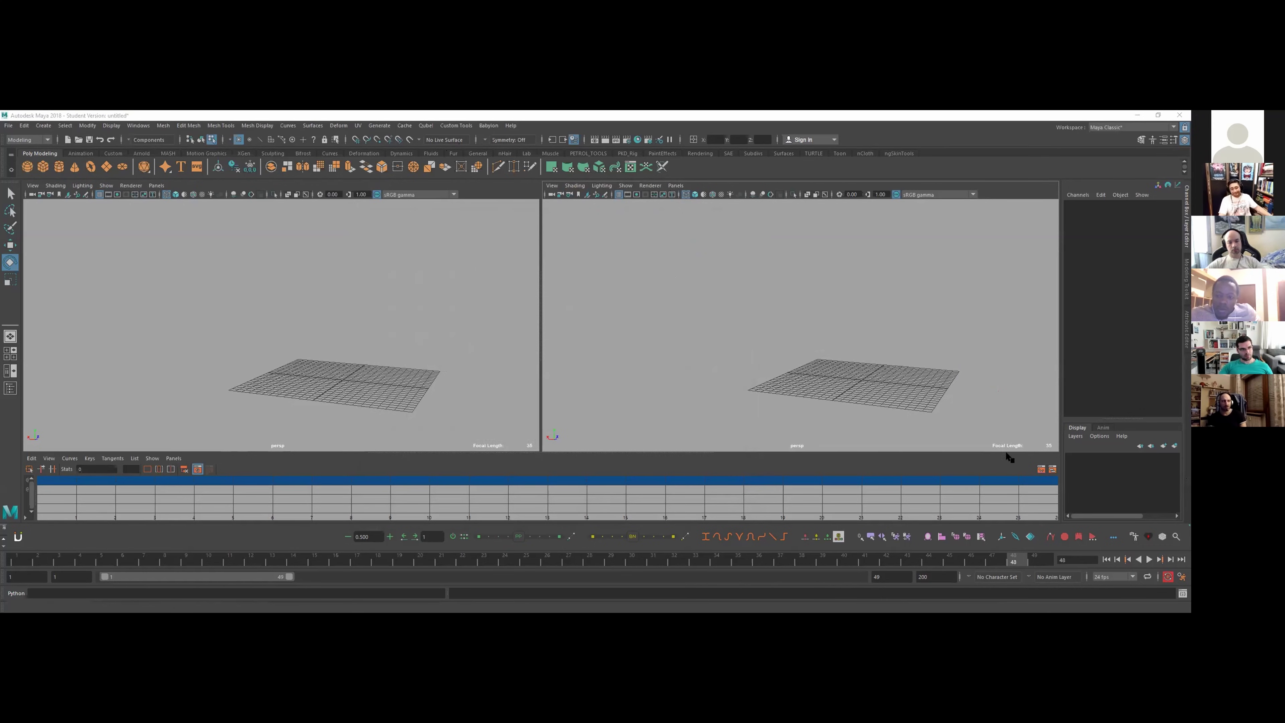
pyautogui.click(866, 344)
pyautogui.press('space')
pyautogui.keyDown('alt'); pyautogui.moveTo(729, 355); pyautogui.dragTo(572, 311); pyautogui.keyUp('alt')
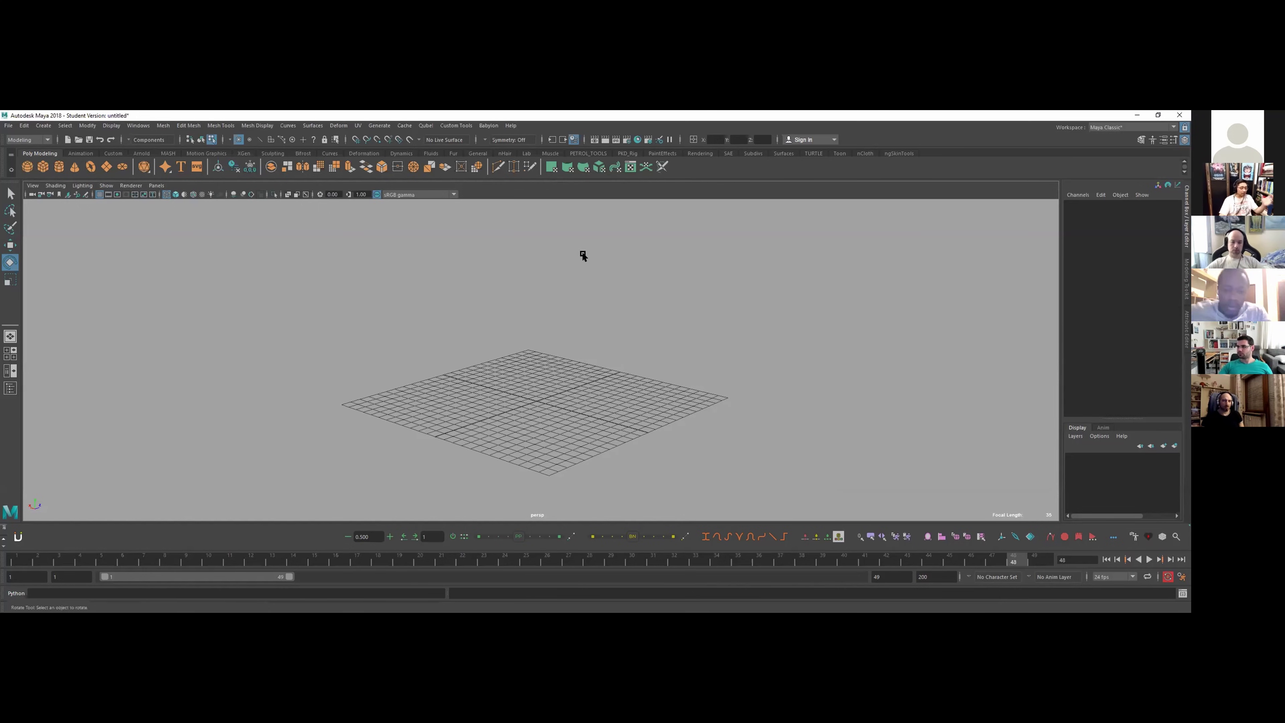
# - Create a polygon sphere with a radius of about 8.24 near the grid's centre and activate the Move tool
pyautogui.click(29, 167)
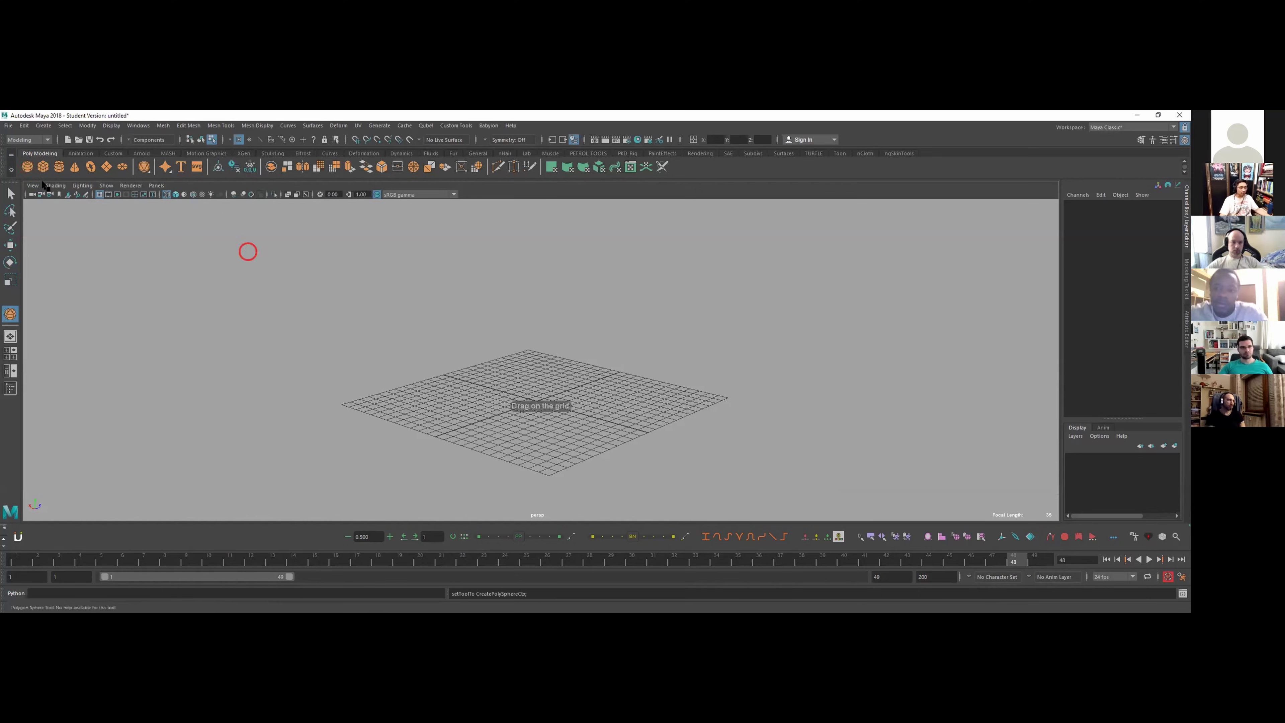
pyautogui.moveTo(536, 396); pyautogui.dragTo(556, 360)
pyautogui.press('shift')
pyautogui.press('w')
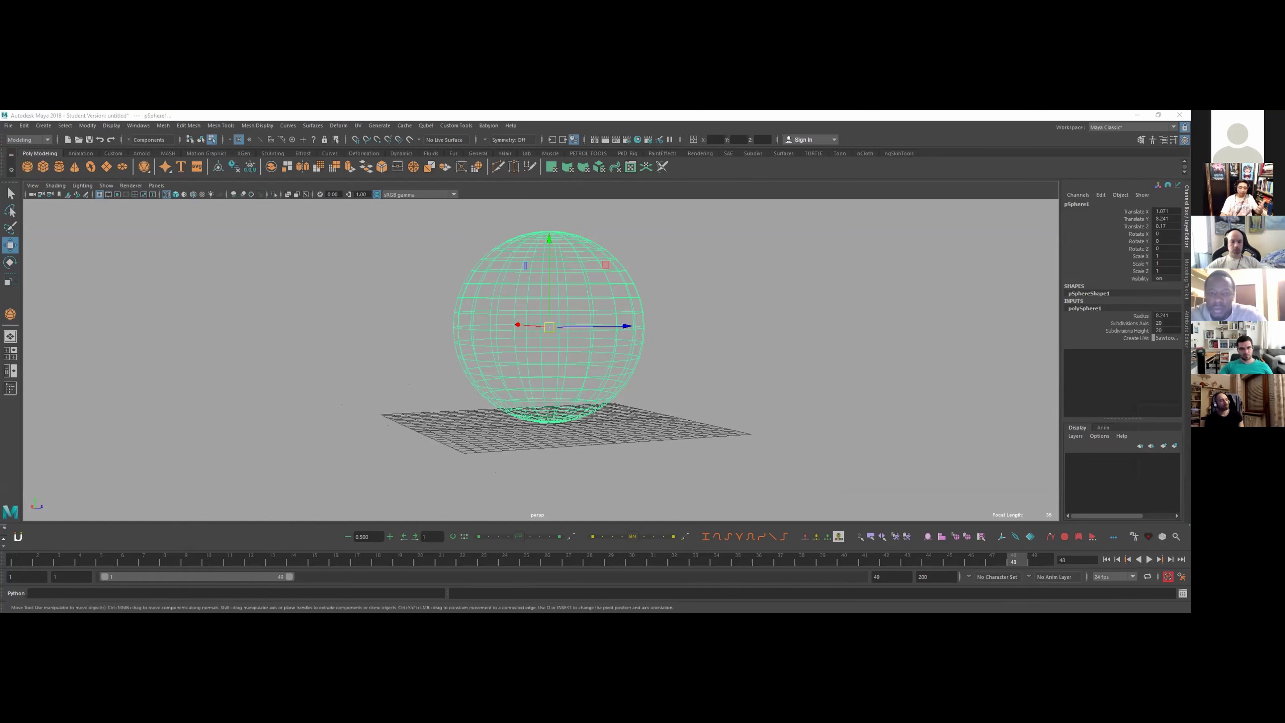
pyautogui.keyDown('alt'); pyautogui.moveTo(680, 355); pyautogui.dragTo(654, 376); pyautogui.keyUp('alt')
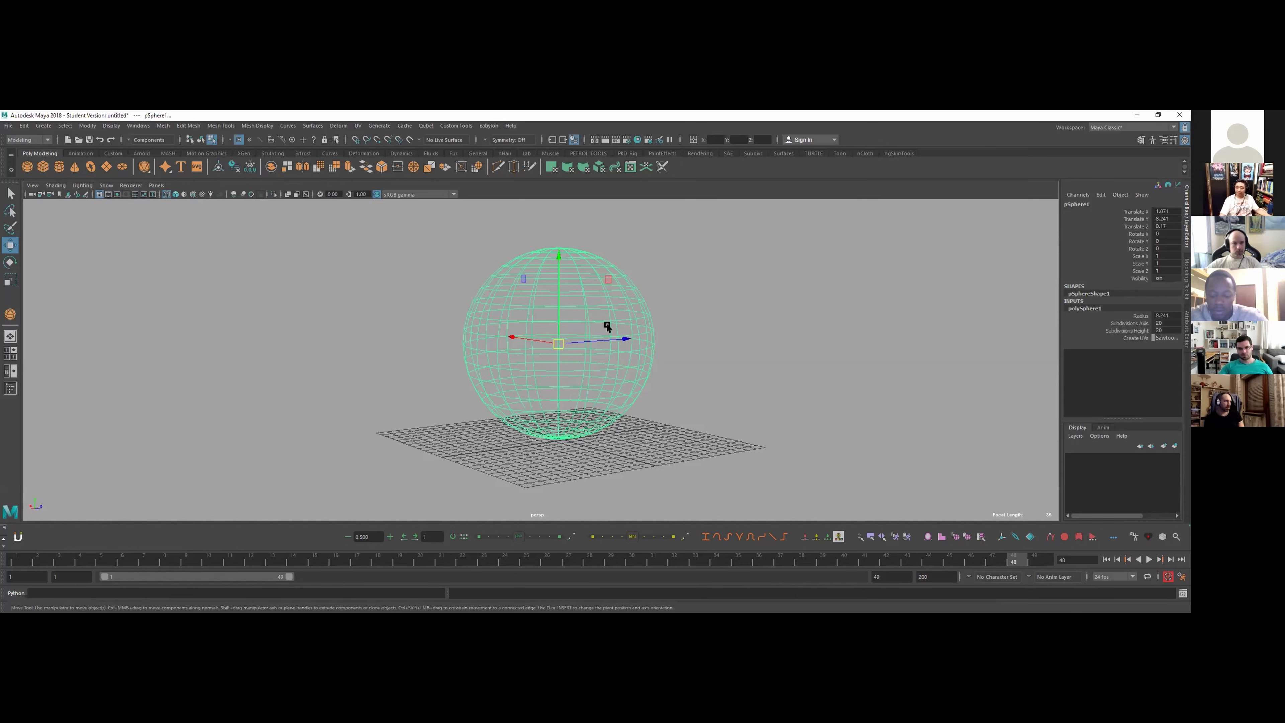
pyautogui.keyDown('alt'); pyautogui.moveTo(608, 343); pyautogui.dragTo(671, 352); pyautogui.keyUp('alt')
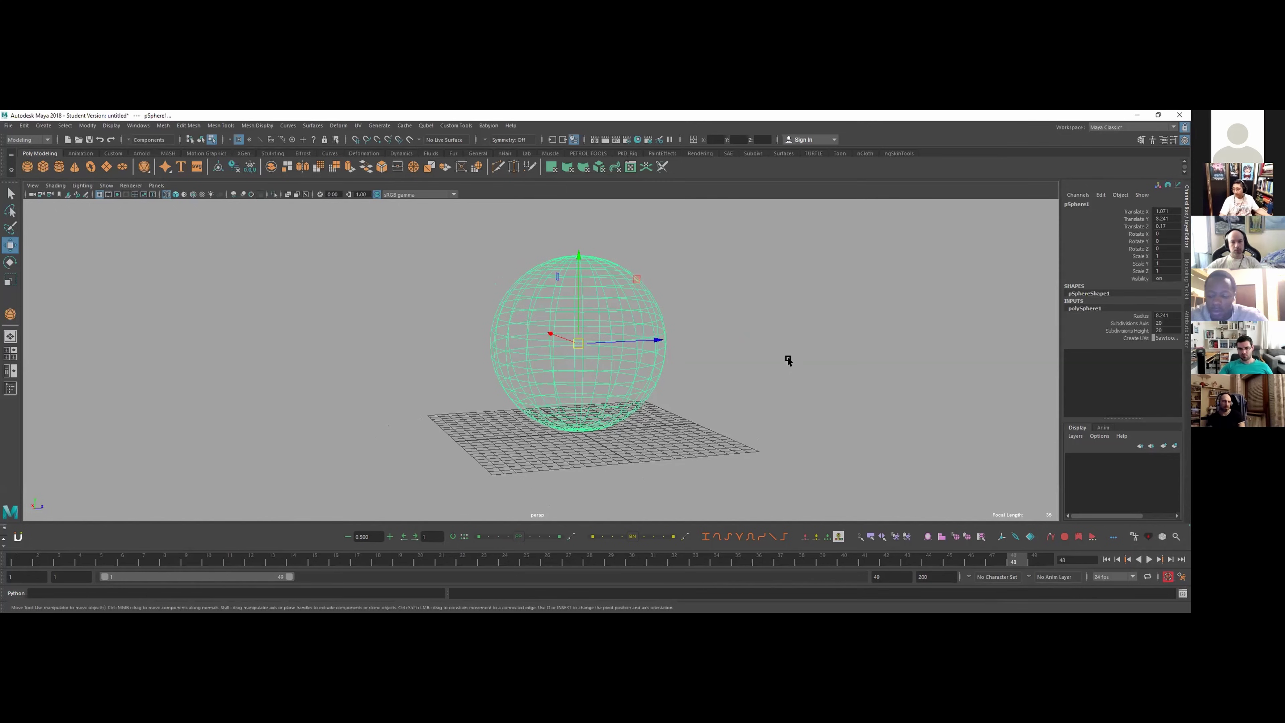
# - Switch the perspective view to shaded display and deselect the sphere to inspect its smooth surface
pyautogui.press('5')
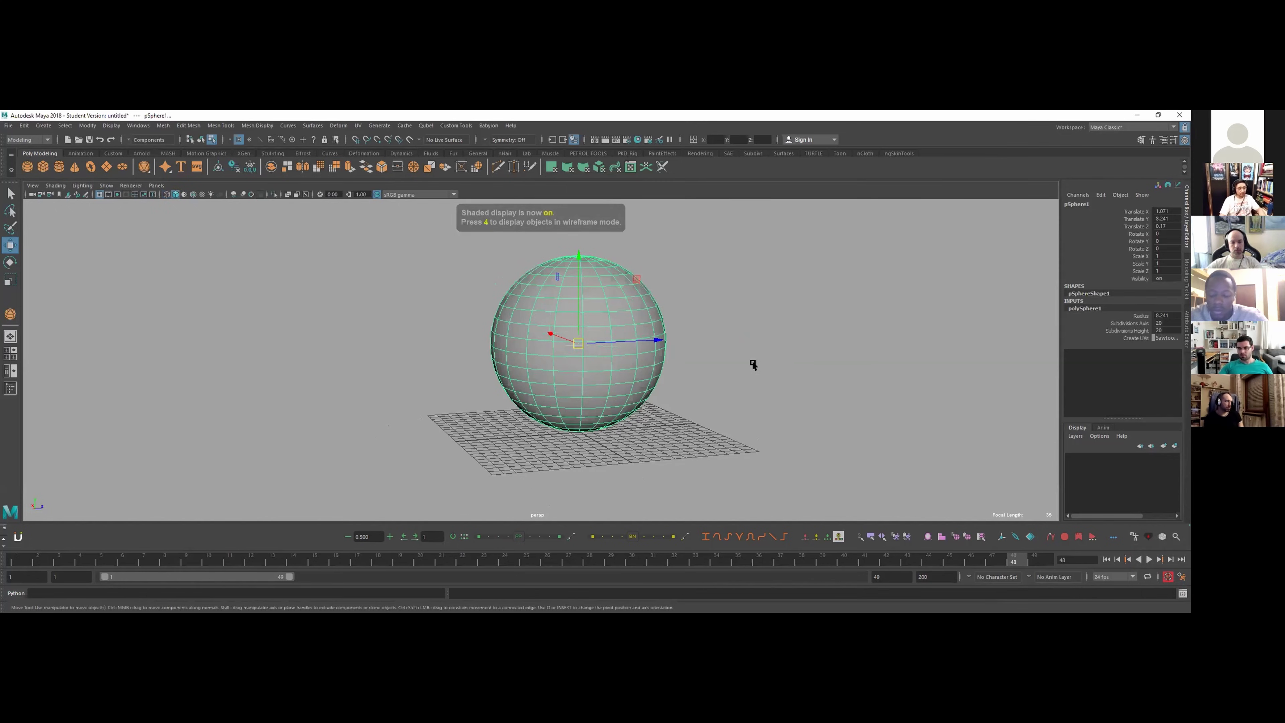
pyautogui.click(740, 338)
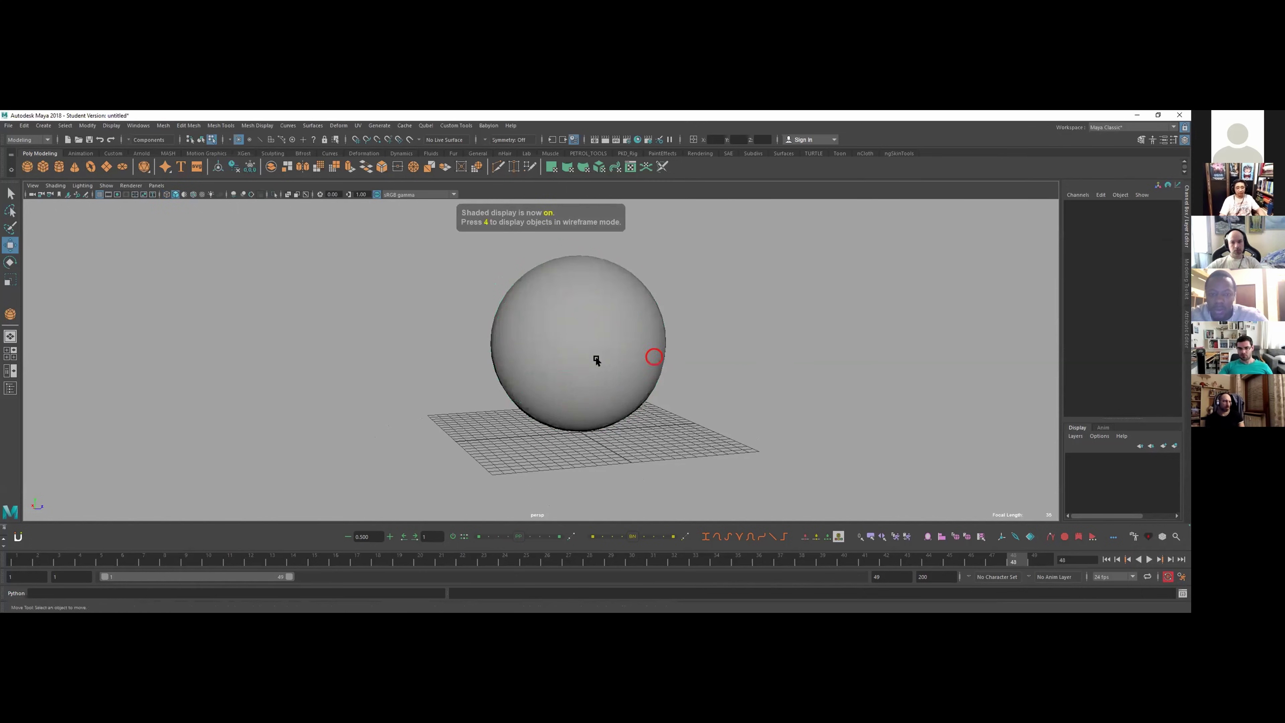
pyautogui.keyDown('alt'); pyautogui.moveTo(596, 359); pyautogui.dragTo(703, 361); pyautogui.keyUp('alt')
# - Show the sphere's vertex components, return it to object mode, and select the whole sphere
pyautogui.moveTo(624, 365); pyautogui.dragTo(708, 344, button='right')
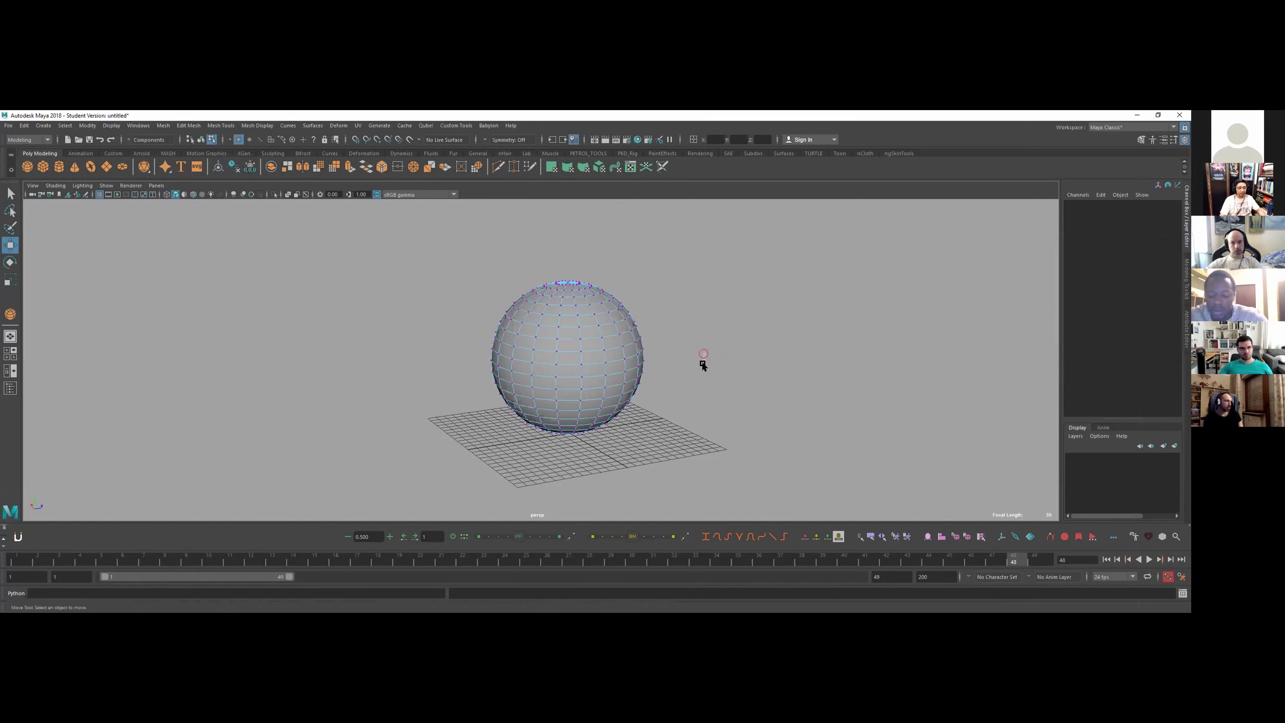
pyautogui.moveTo(612, 332); pyautogui.dragTo(743, 354, button='right')
pyautogui.keyDown('alt'); pyautogui.moveTo(743, 354); pyautogui.dragTo(701, 340); pyautogui.keyUp('alt')
pyautogui.click(621, 357)
pyautogui.keyDown('alt'); pyautogui.moveTo(702, 340); pyautogui.dragTo(708, 345, button='middle'); pyautogui.keyUp('alt')
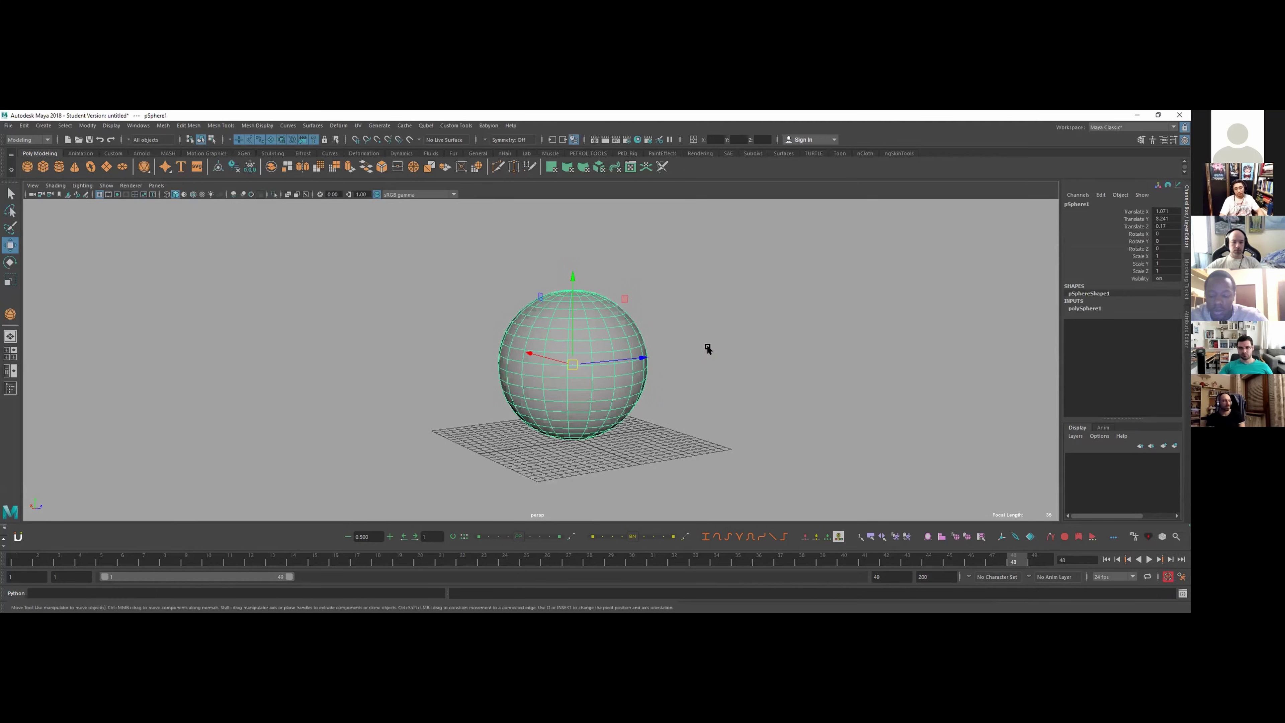
# - Switch the view to textured display and to all-lights display, checking the sphere both selected and deselected
pyautogui.press('6')
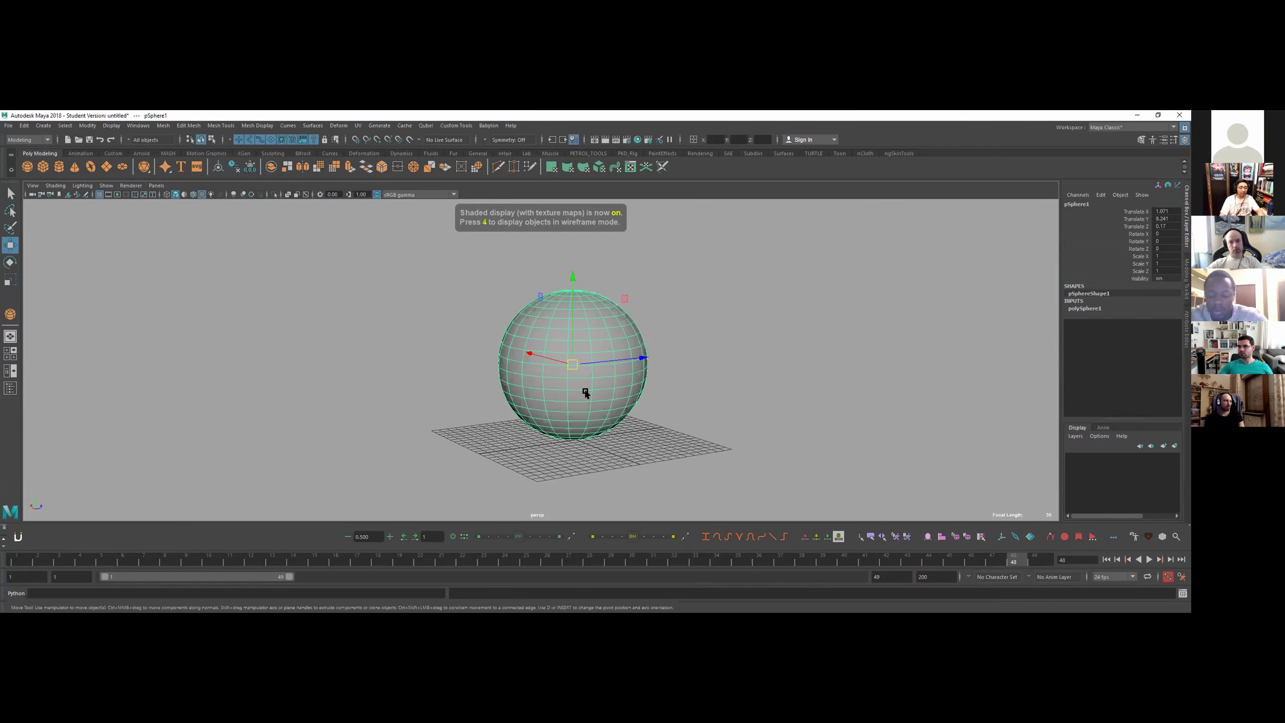
pyautogui.press('6')
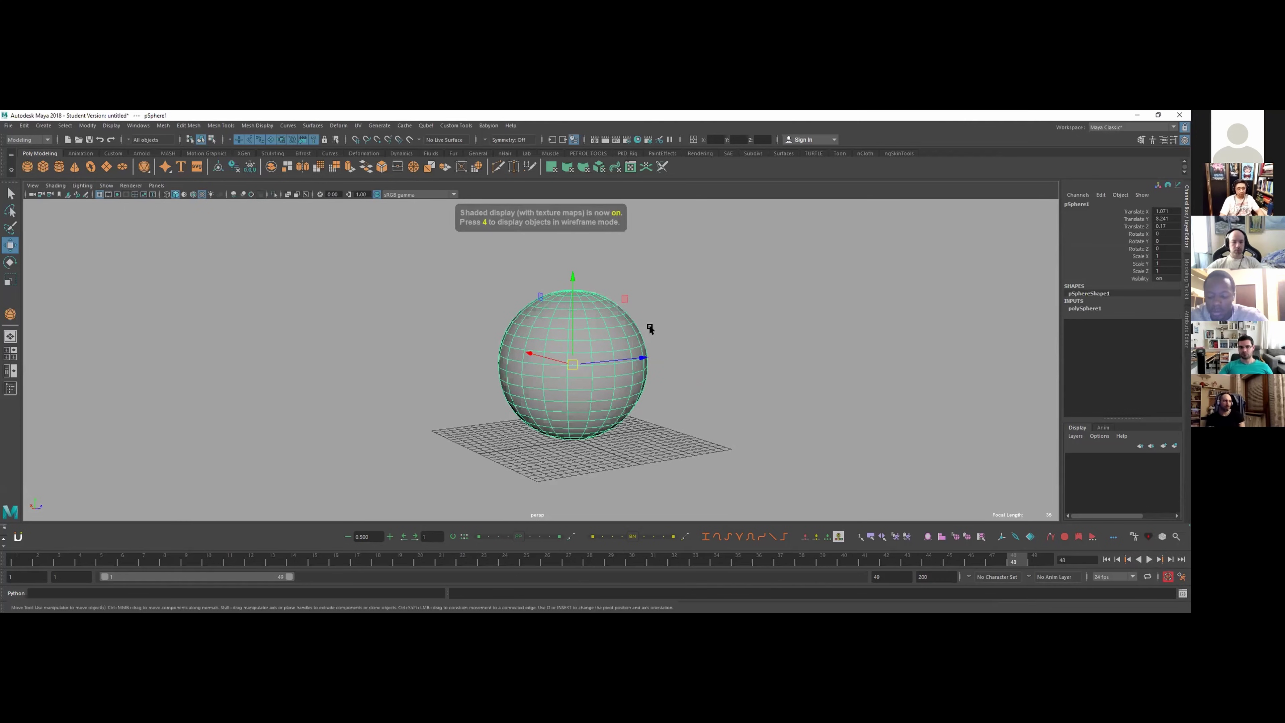
pyautogui.press('7')
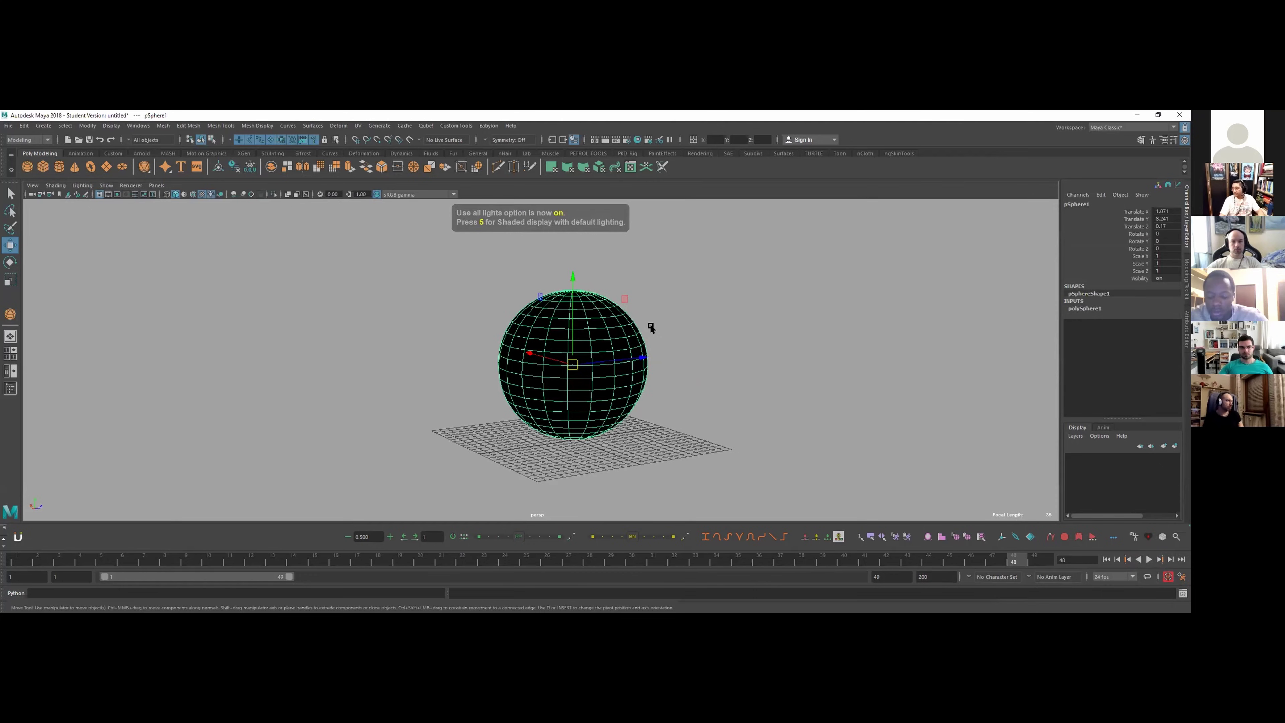
pyautogui.click(687, 338)
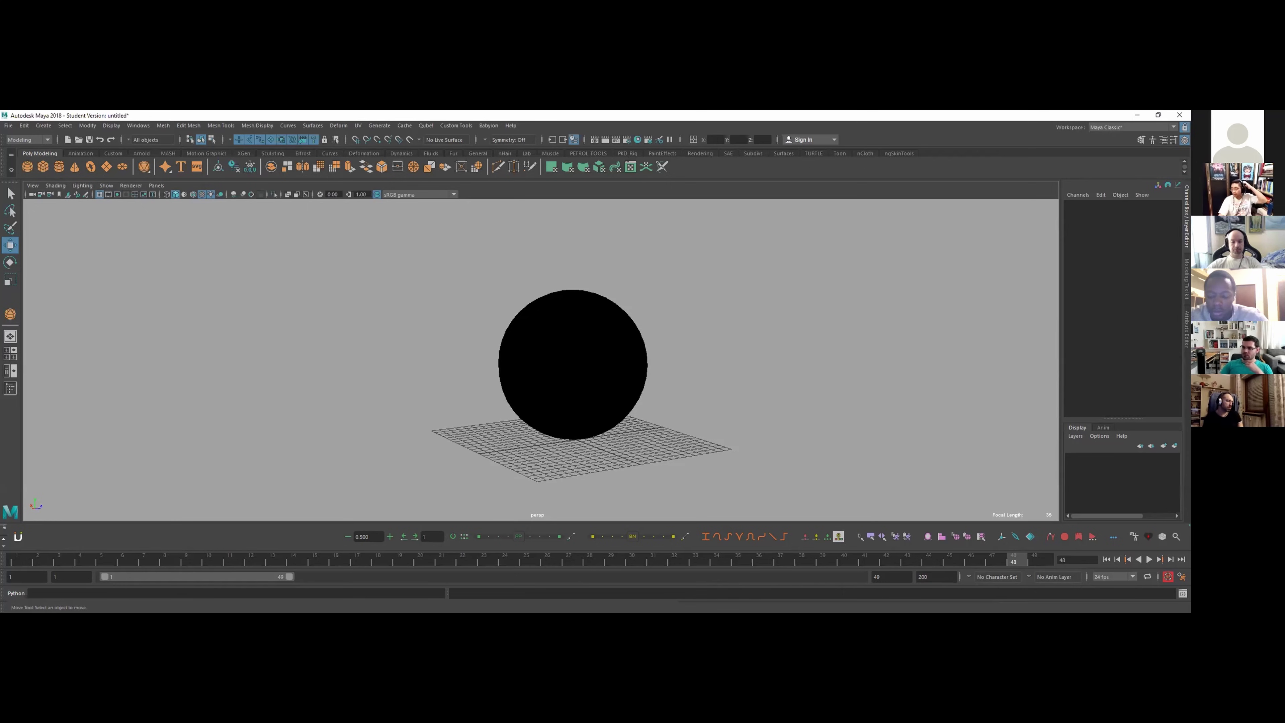
pyautogui.click(628, 355)
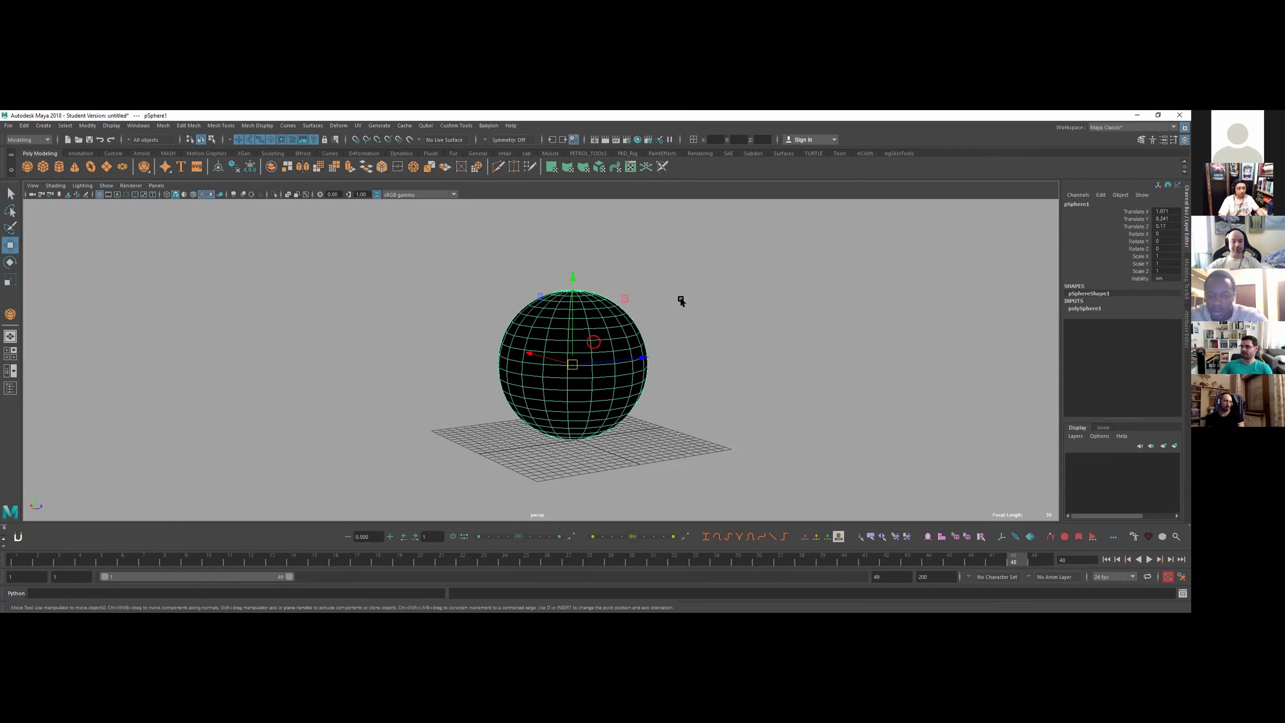
pyautogui.click(655, 326)
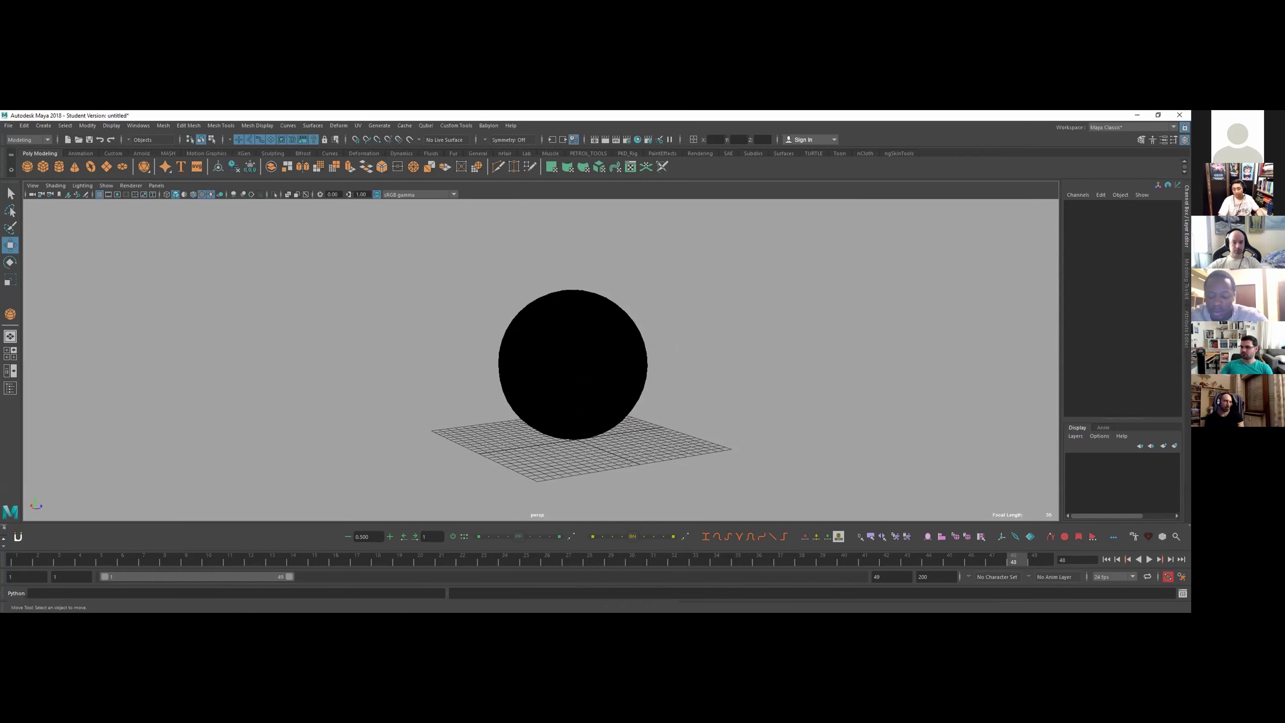
pyautogui.click(632, 334)
# - Toggle the sphere between wireframe and shaded display several times, finishing in shaded display
pyautogui.press('4')
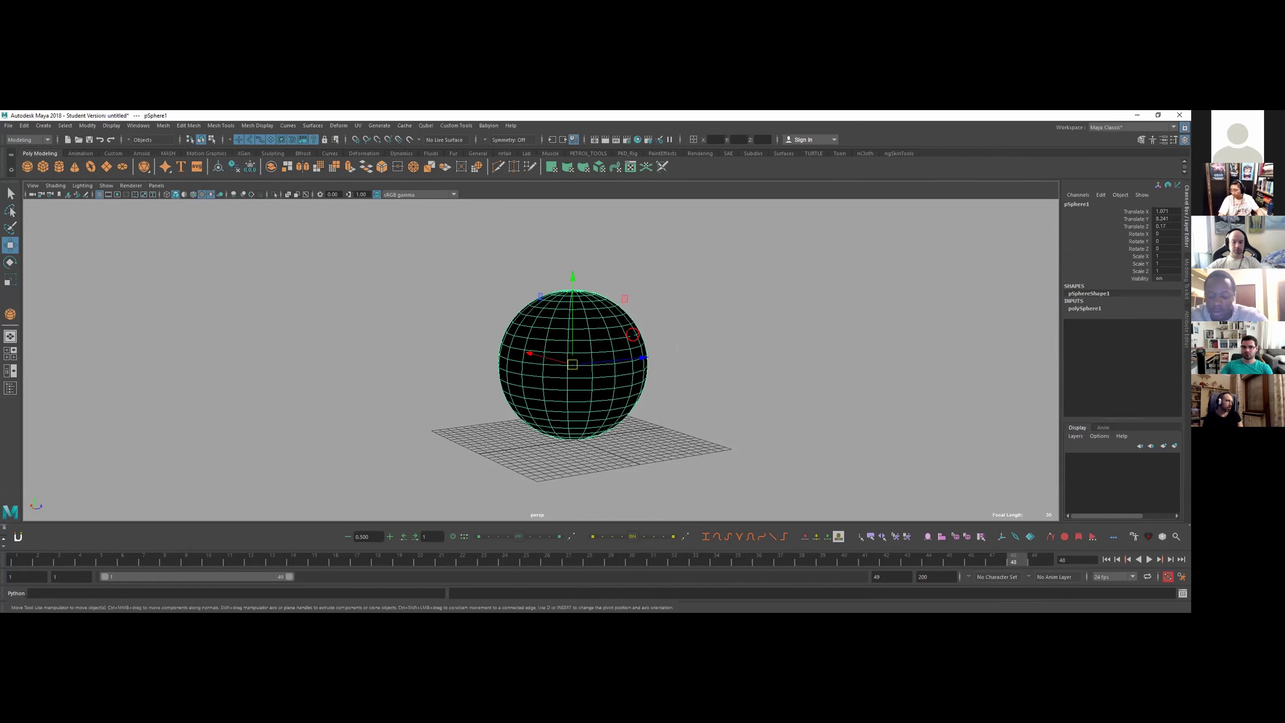
pyautogui.press('5')
pyautogui.press('4')
pyautogui.press('5')
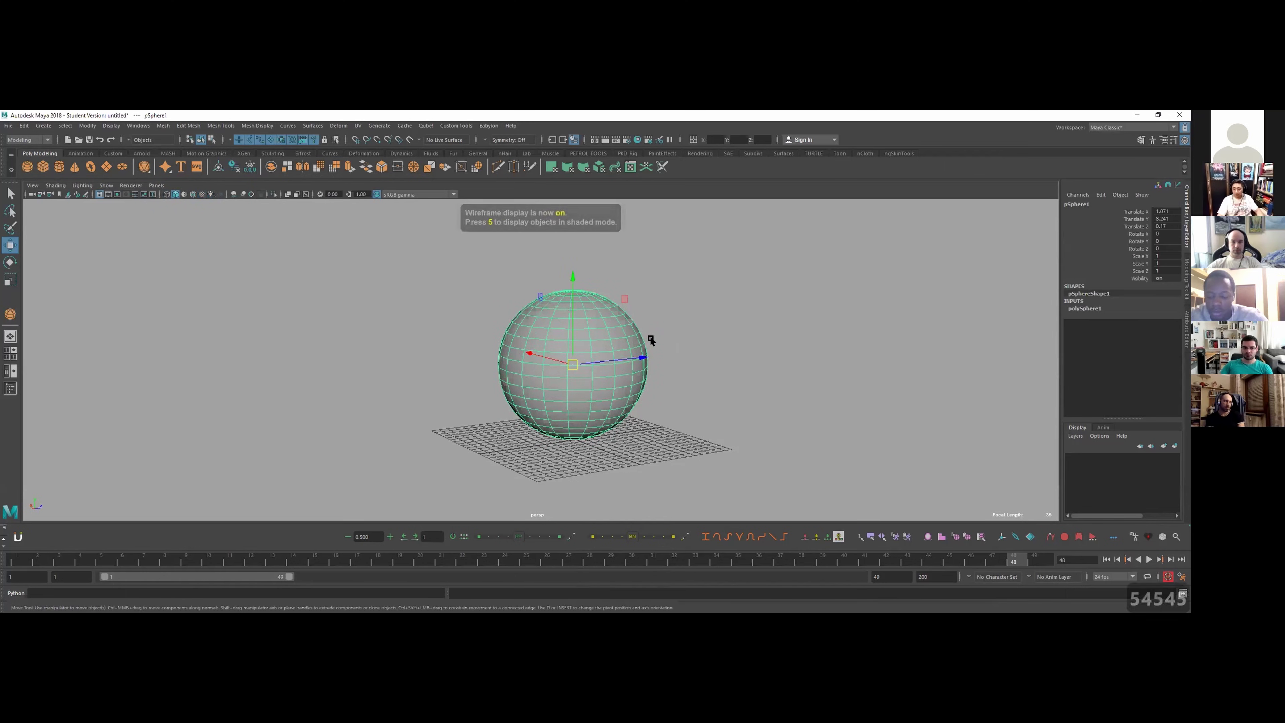
pyautogui.press('4')
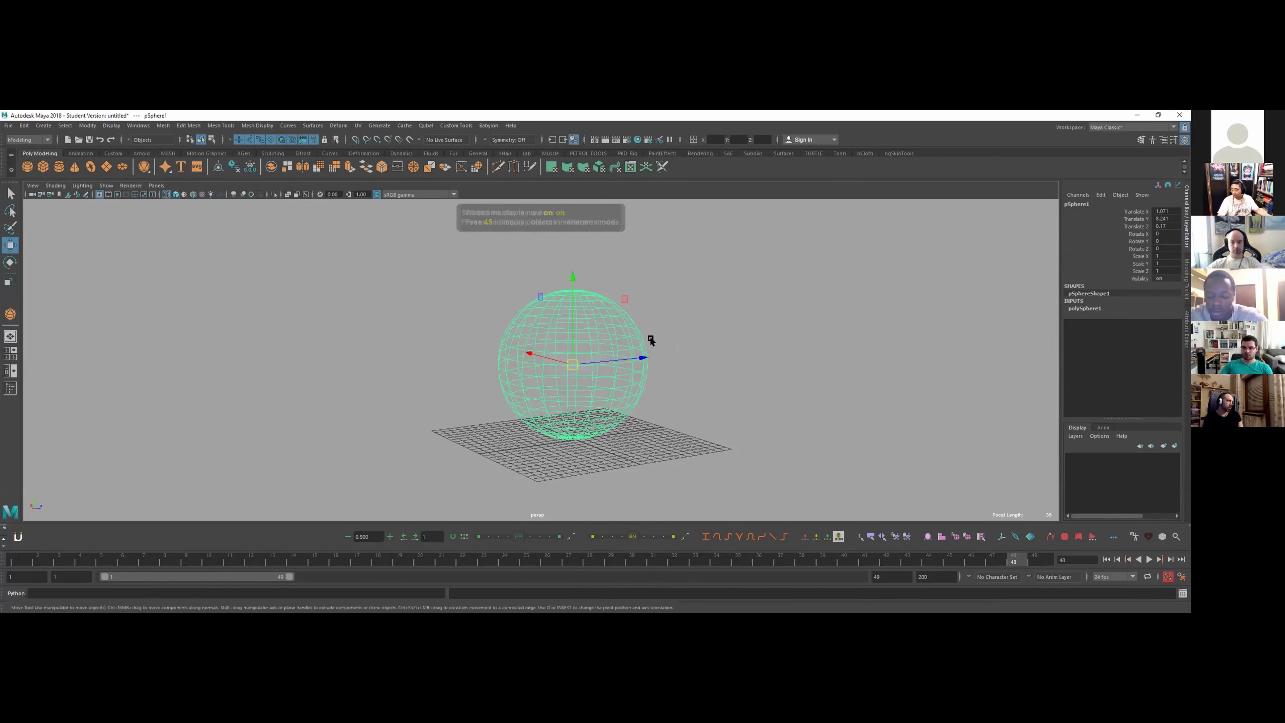
pyautogui.press('5')
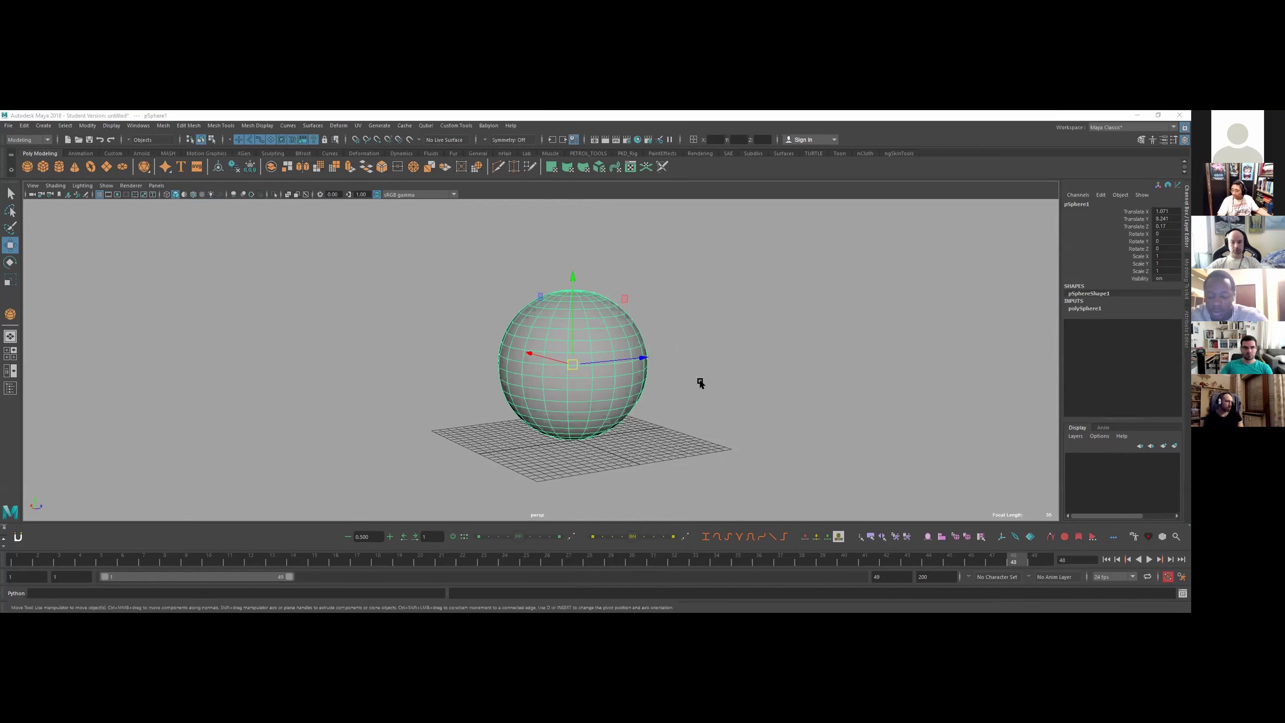
# - Zoom far out from the selected sphere, frame it in the view, and orbit around it
pyautogui.moveTo(708, 373)
pyautogui.keyDown('alt'); pyautogui.mouseDown()
pyautogui.moveTo(697, 358)
pyautogui.moveTo(777, 359)
pyautogui.moveTo(680, 361)
pyautogui.moveTo(695, 357)
pyautogui.mouseUp(); pyautogui.keyUp('alt')
pyautogui.keyDown('alt'); pyautogui.moveTo(695, 357); pyautogui.dragTo(638, 354, button='right'); pyautogui.keyUp('alt')
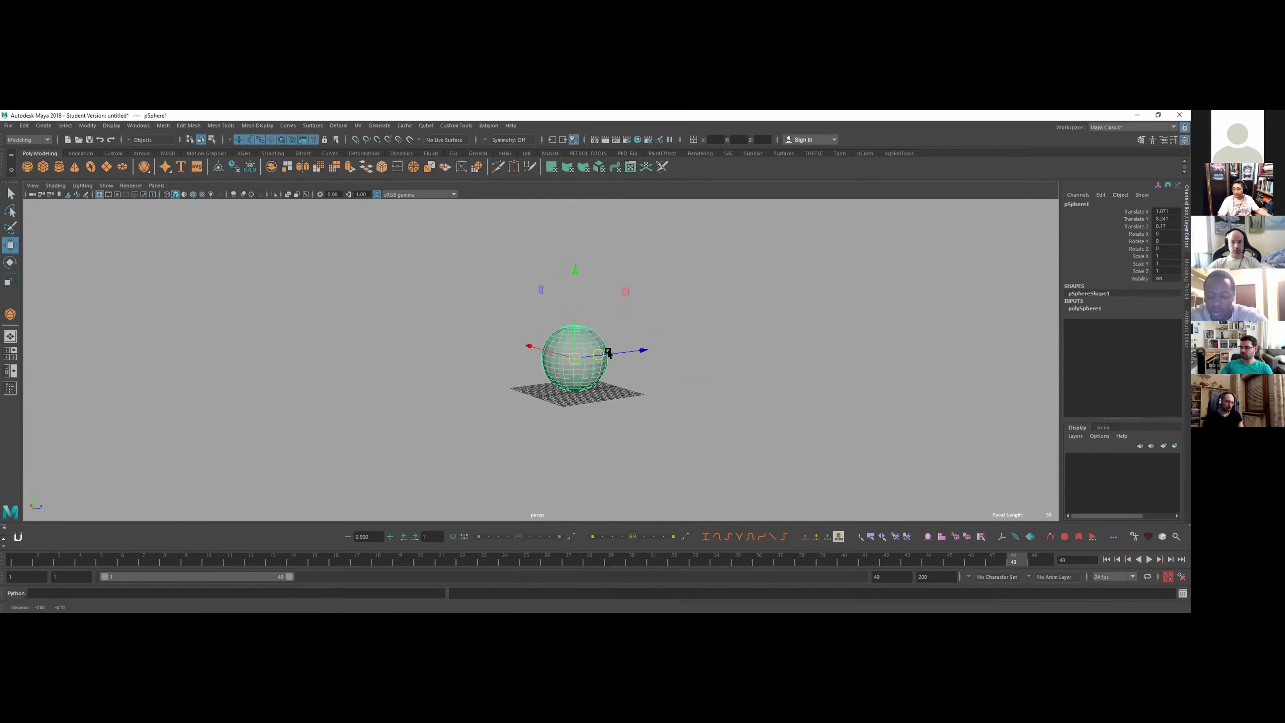
pyautogui.press('q')
pyautogui.press('w')
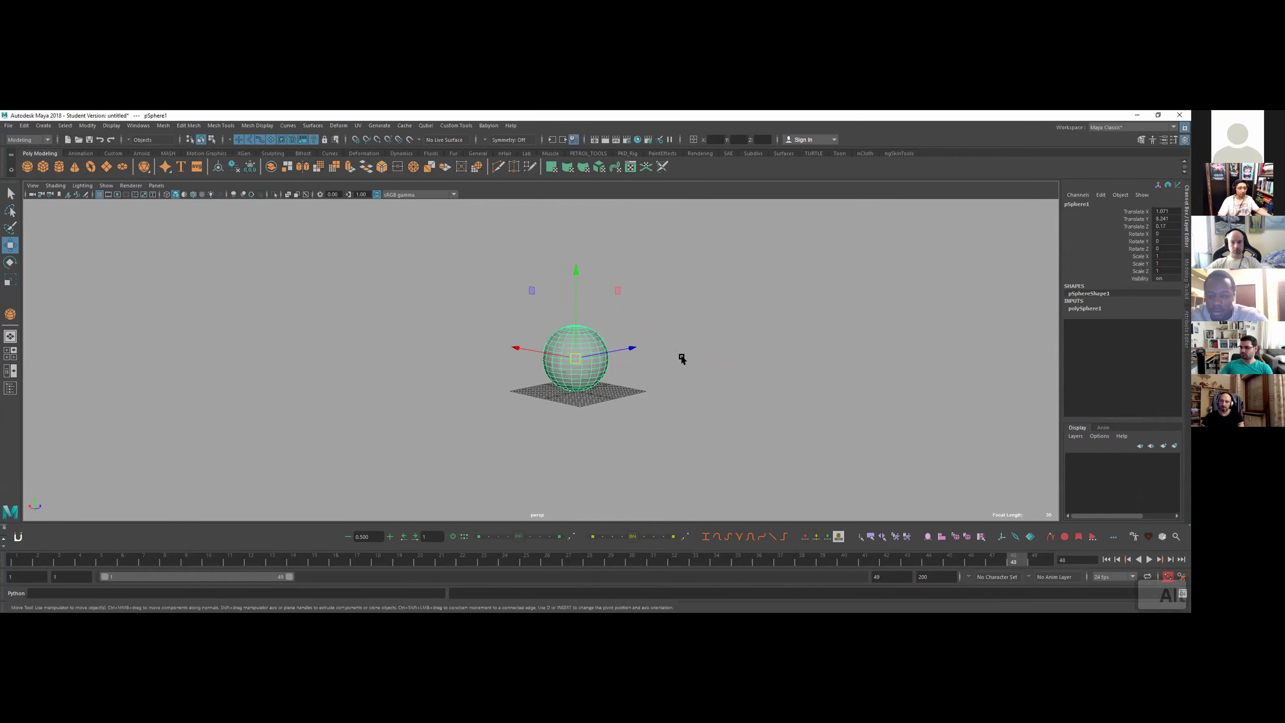
pyautogui.keyDown('alt'); pyautogui.moveTo(745, 356); pyautogui.dragTo(591, 358); pyautogui.keyUp('alt')
pyautogui.keyDown('alt'); pyautogui.moveTo(592, 358); pyautogui.dragTo(458, 356, button='right'); pyautogui.keyUp('alt')
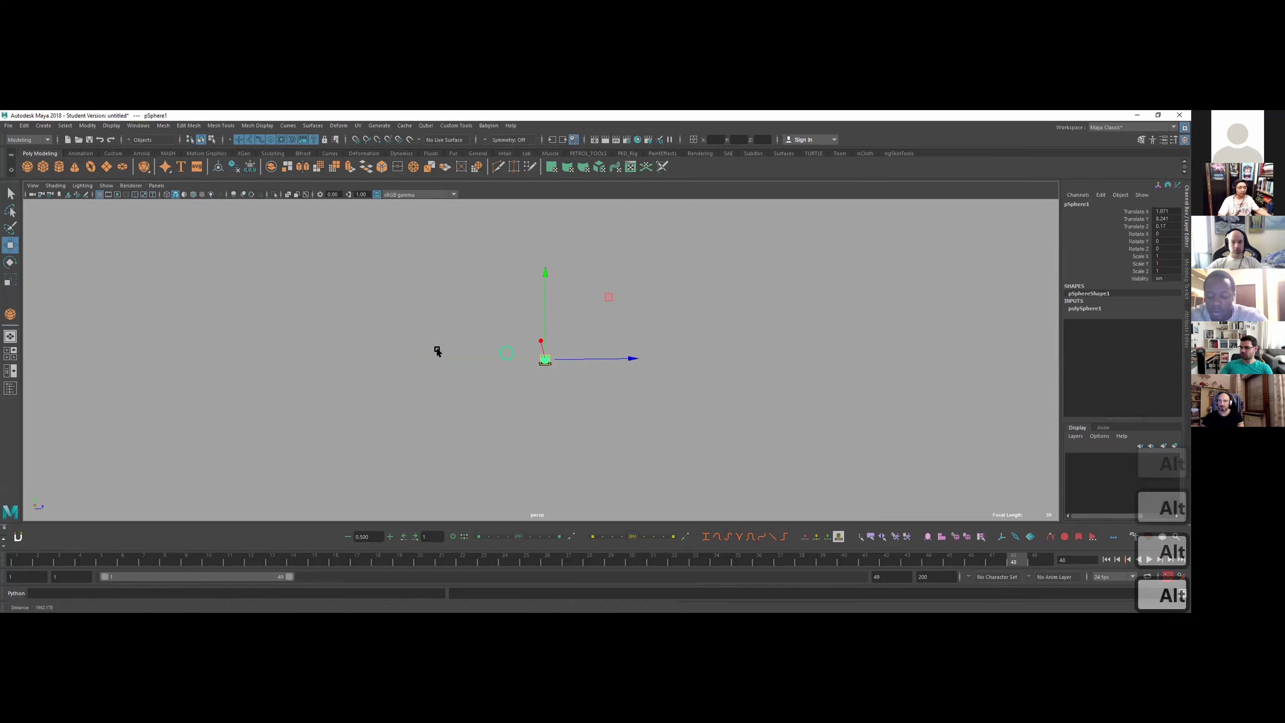
pyautogui.click(519, 376)
pyautogui.moveTo(582, 369)
pyautogui.mouseDown()
pyautogui.moveTo(509, 354)
pyautogui.moveTo(648, 376)
pyautogui.moveTo(605, 364)
pyautogui.mouseUp()
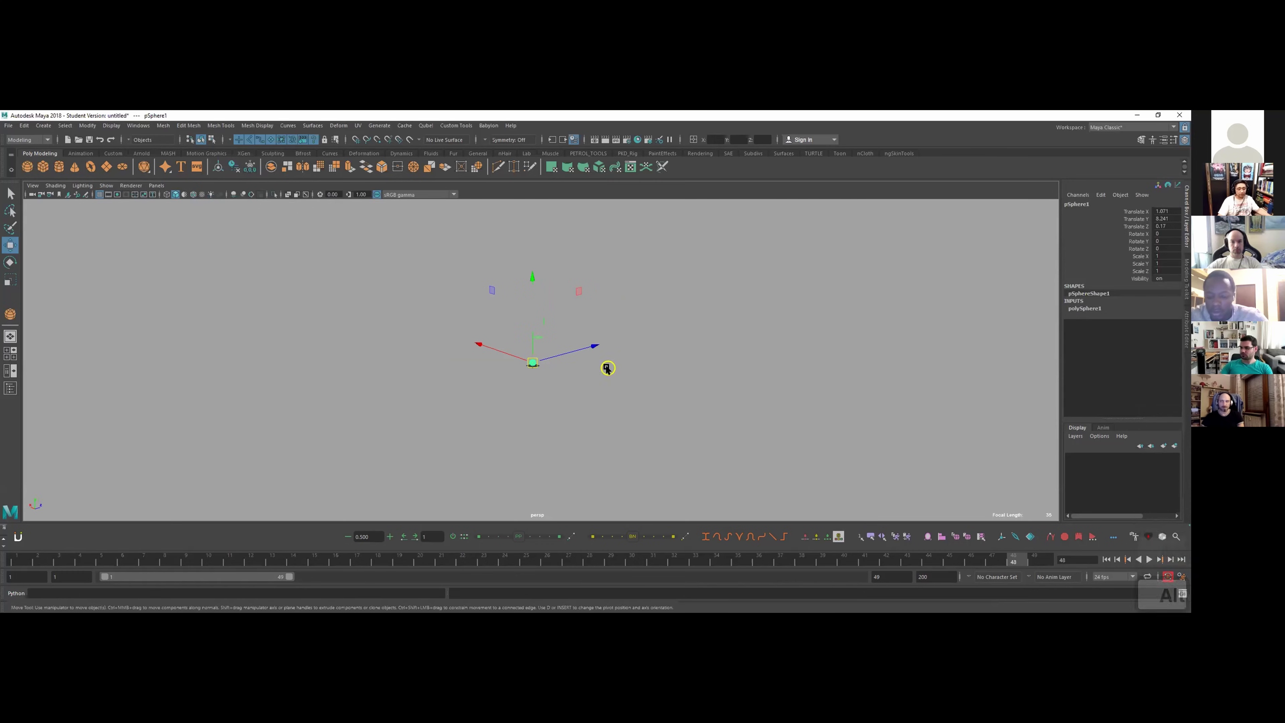
pyautogui.press('f')
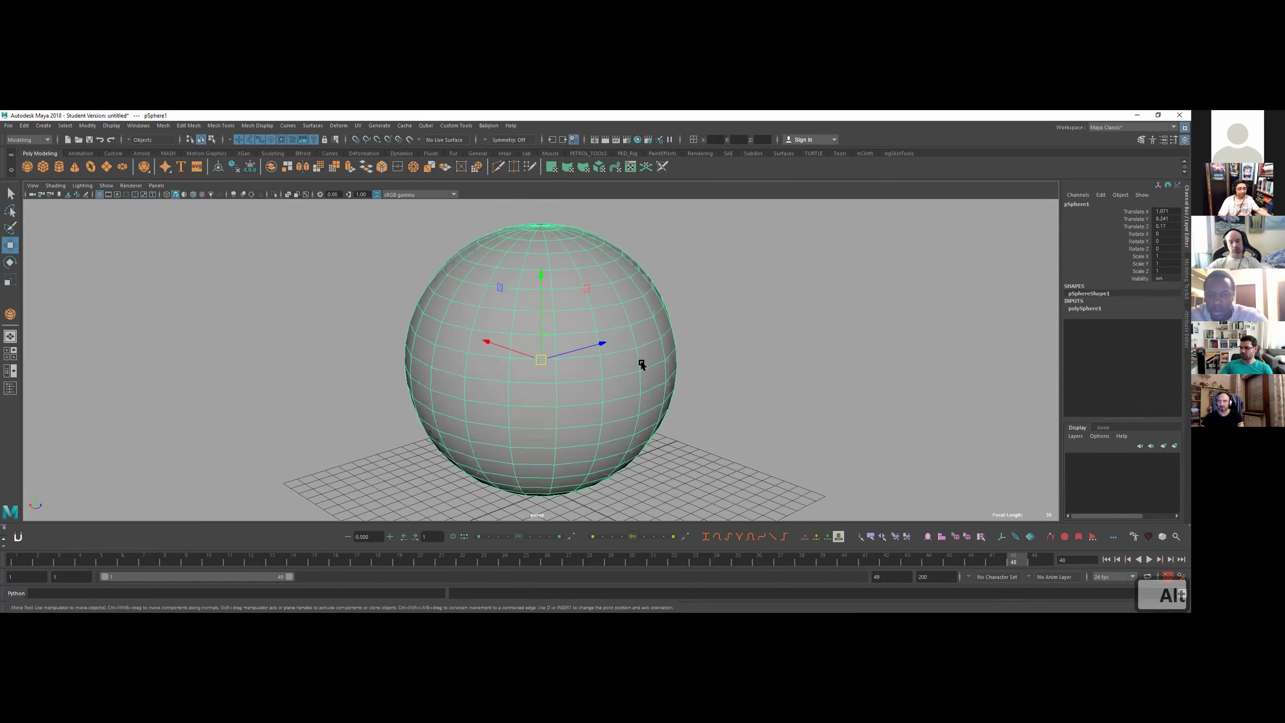
pyautogui.moveTo(639, 361)
pyautogui.keyDown('alt'); pyautogui.mouseDown()
pyautogui.moveTo(705, 360)
pyautogui.moveTo(588, 364)
pyautogui.moveTo(623, 347)
pyautogui.mouseUp(); pyautogui.keyUp('alt')
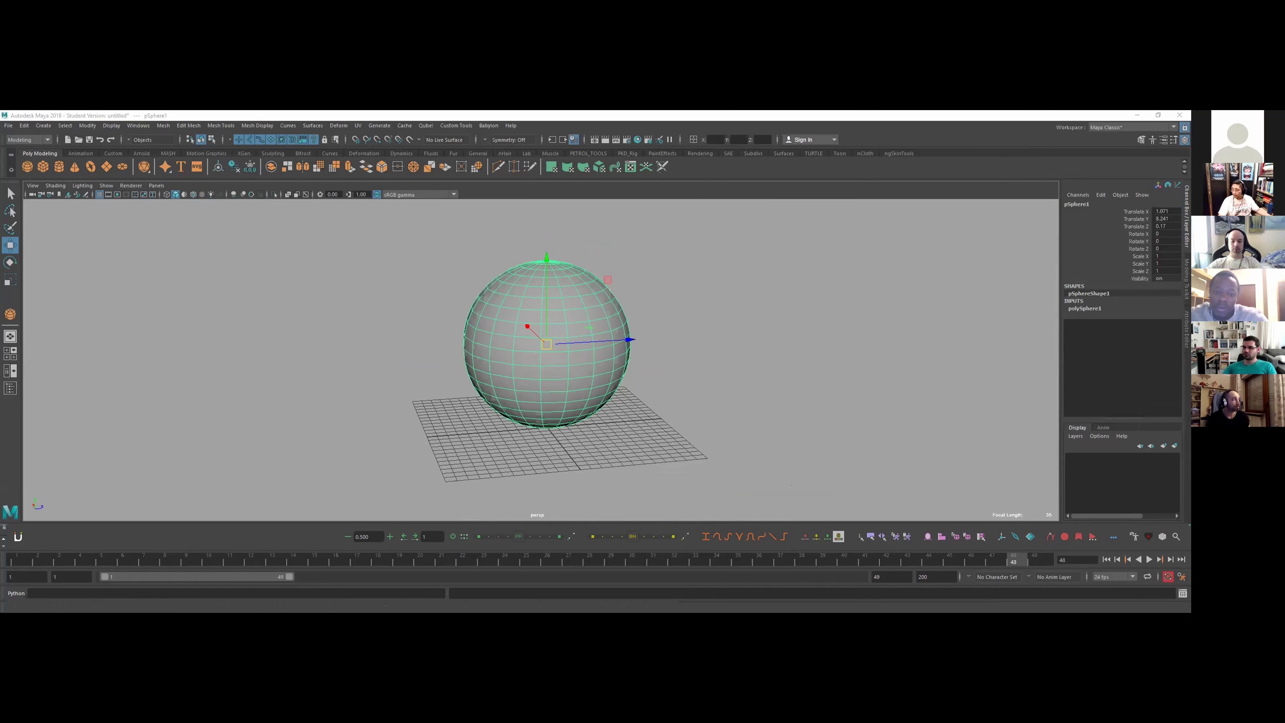
# - Activate the Select tool and alternately select and deselect the sphere by picking it and the empty space
pyautogui.keyDown('alt'); pyautogui.moveTo(516, 361); pyautogui.dragTo(565, 344); pyautogui.keyUp('alt')
pyautogui.press('q')
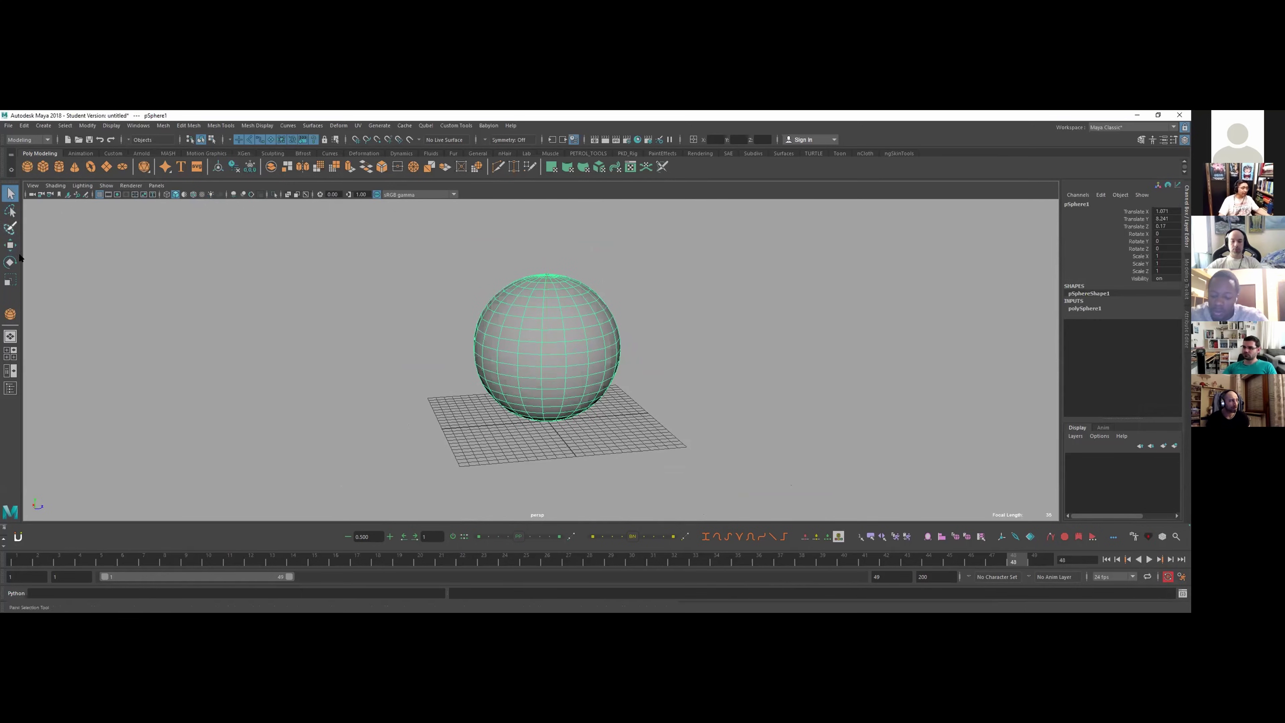
pyautogui.click(12, 193)
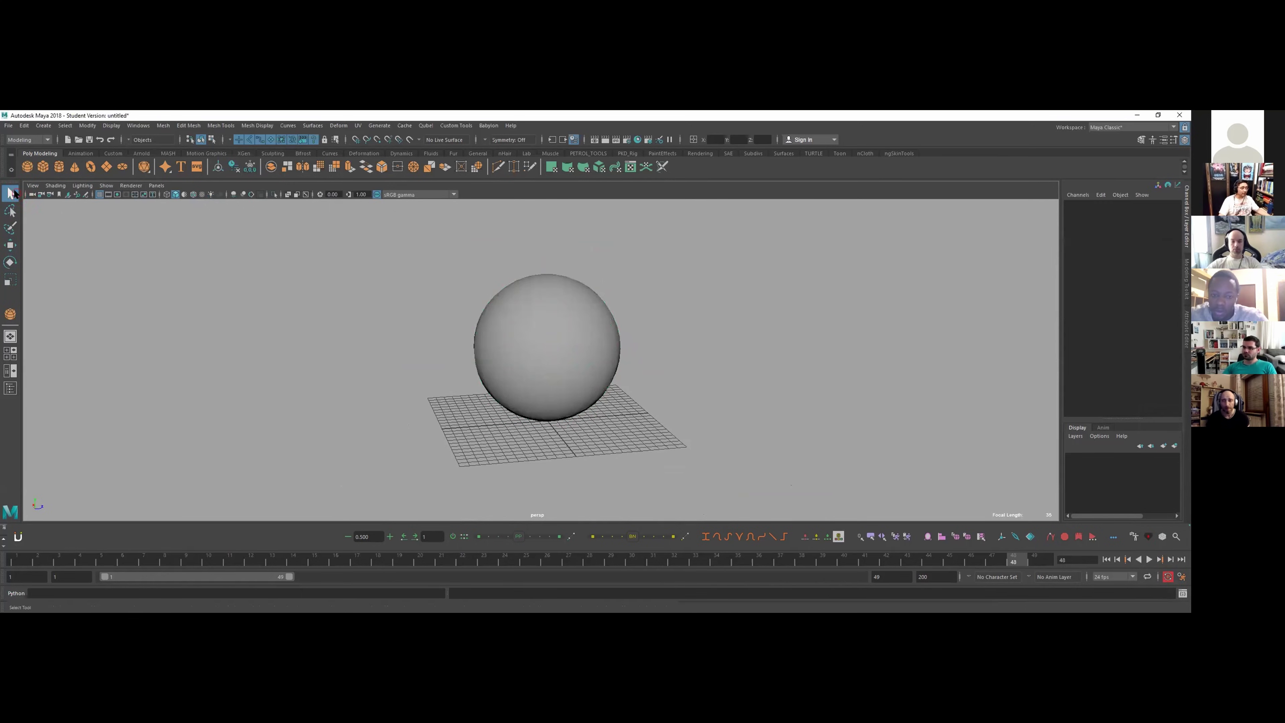
pyautogui.click(480, 344)
pyautogui.click(445, 263)
pyautogui.click(511, 285)
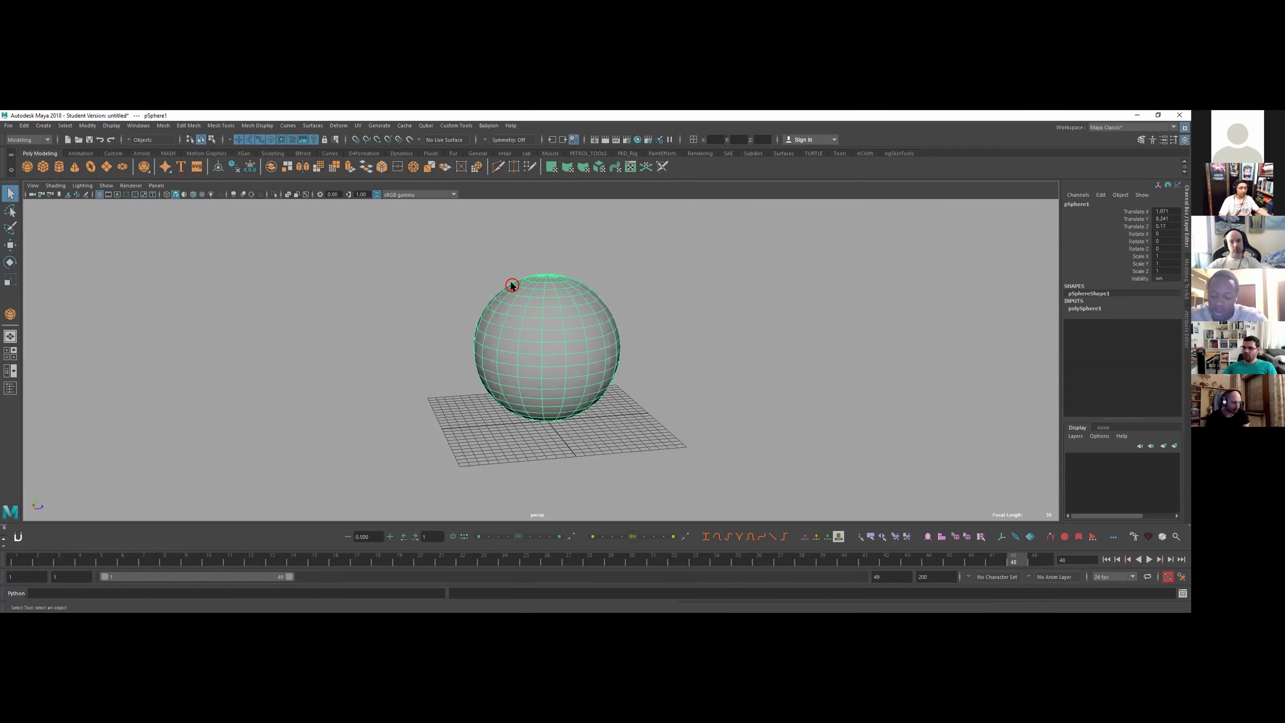
pyautogui.click(637, 356)
pyautogui.click(594, 369)
pyautogui.click(653, 351)
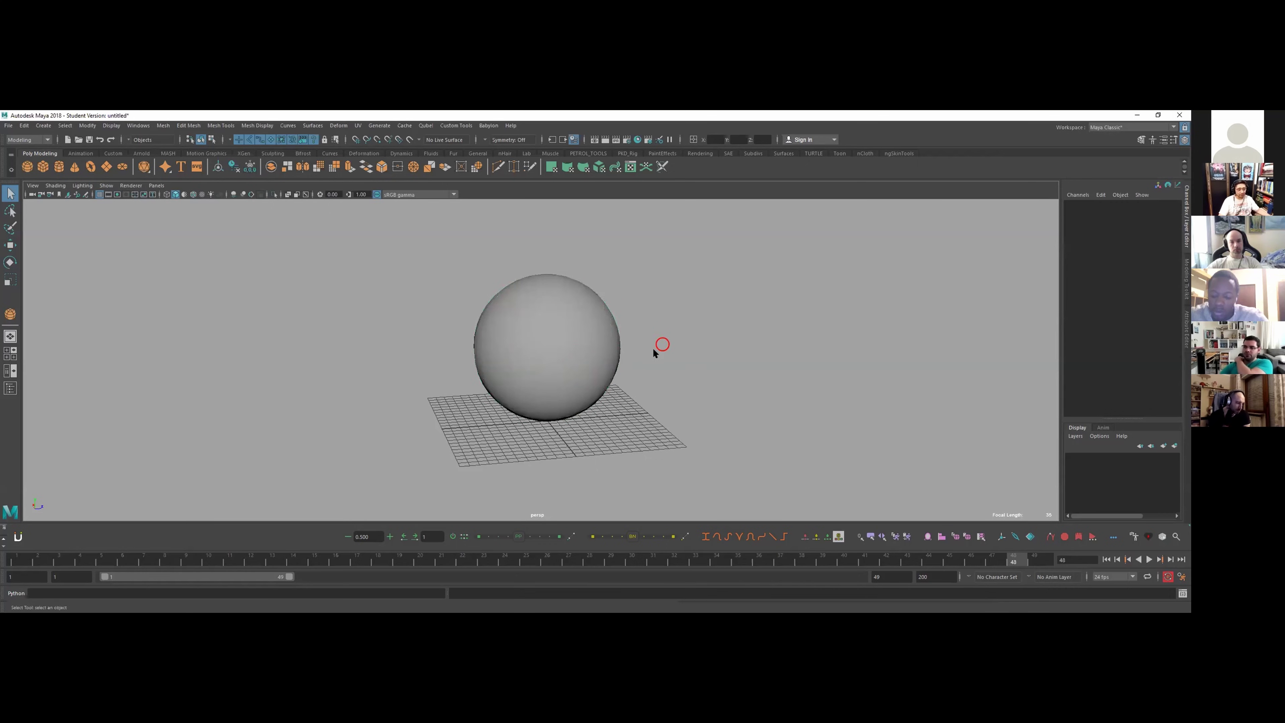
# - Select the sphere with a rectangular marquee around it, then clear the selection
pyautogui.moveTo(512, 360); pyautogui.dragTo(512, 359)
pyautogui.moveTo(423, 288); pyautogui.dragTo(780, 464)
pyautogui.moveTo(662, 295); pyautogui.dragTo(616, 326)
pyautogui.click(650, 304)
pyautogui.click(207, 265)
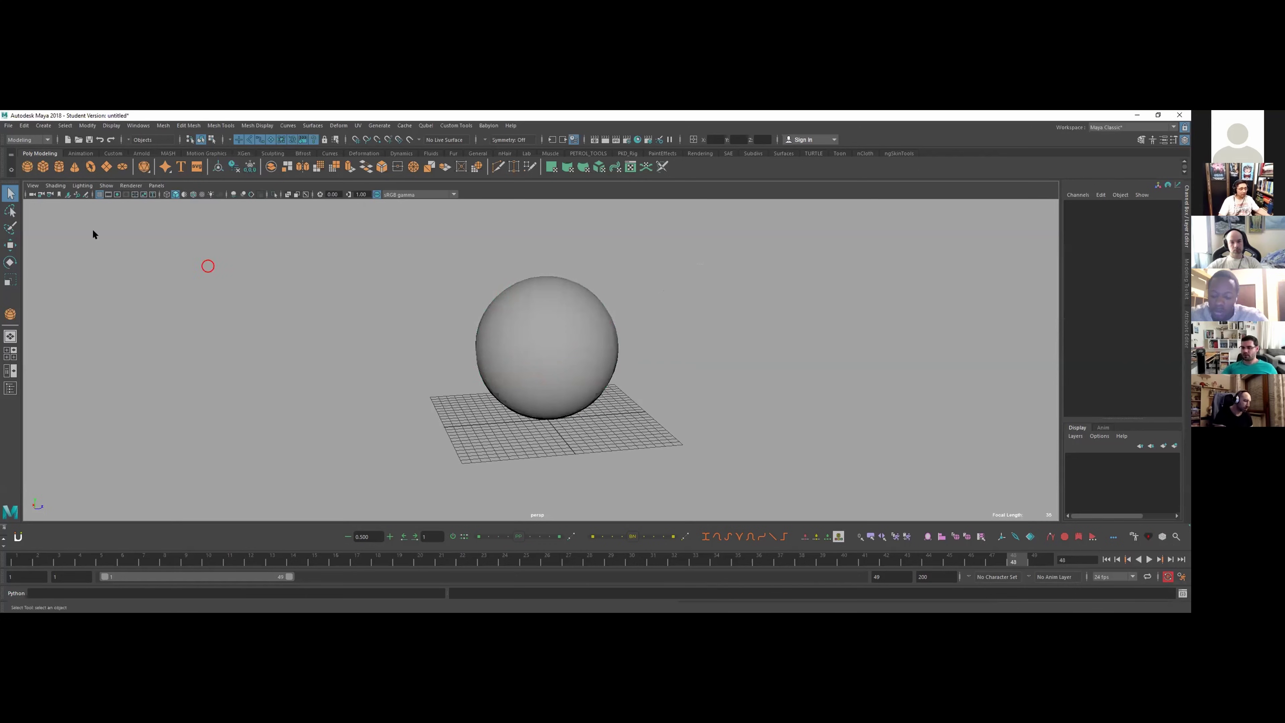
# - Activate the Lasso tool and try freehand selections around the sphere
pyautogui.click(10, 210)
pyautogui.click(396, 254)
pyautogui.moveTo(396, 254)
pyautogui.mouseDown()
pyautogui.moveTo(631, 265)
pyautogui.moveTo(459, 298)
pyautogui.moveTo(344, 290)
pyautogui.mouseUp()
pyautogui.click(430, 311)
pyautogui.click(566, 330)
pyautogui.press('w')
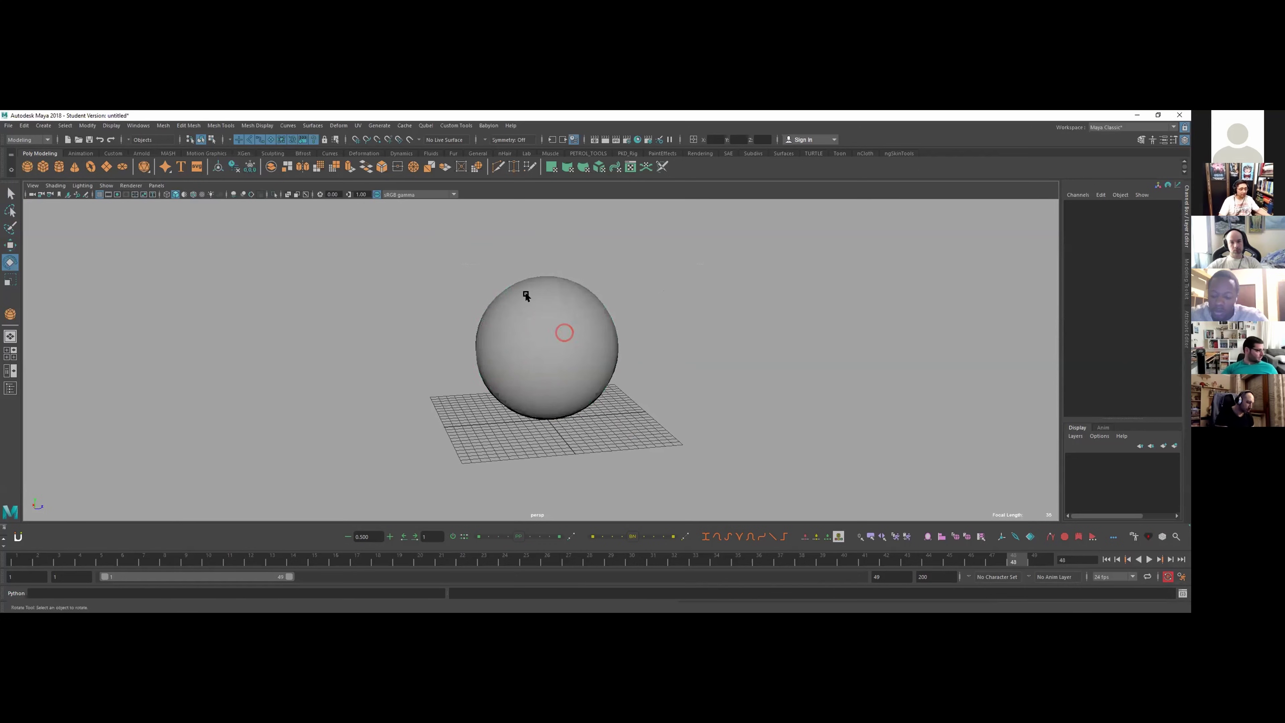
# - Duplicate the sphere twice and move the copies along the Z axis to form a row of three spheres
pyautogui.click(550, 304)
pyautogui.click(613, 344)
pyautogui.hotkey('ctrl', 'd')
pyautogui.moveTo(614, 345); pyautogui.dragTo(421, 346, button='middle')
pyautogui.hotkey('ctrl', 'd')
pyautogui.scroll(-1, 374, 344)
# - Practise selecting and deselecting the spheres while alternating between the Select and Move tools
pyautogui.press('q')
pyautogui.click(324, 292)
pyautogui.click(433, 344)
pyautogui.press('w')
pyautogui.click(457, 300)
pyautogui.press('q')
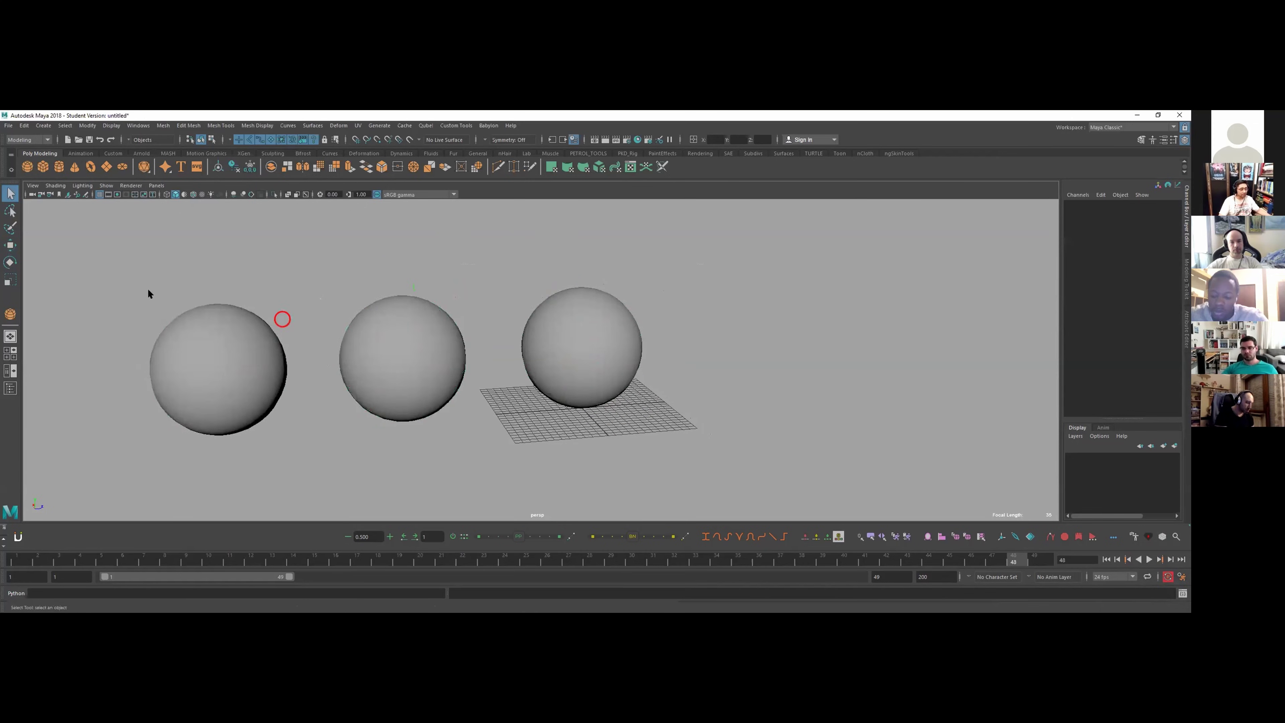
# - Activate the Lasso tool, switch to the Move tool, and select the sphere farthest from the grid
pyautogui.click(10, 211)
pyautogui.press('w')
pyautogui.click(235, 358)
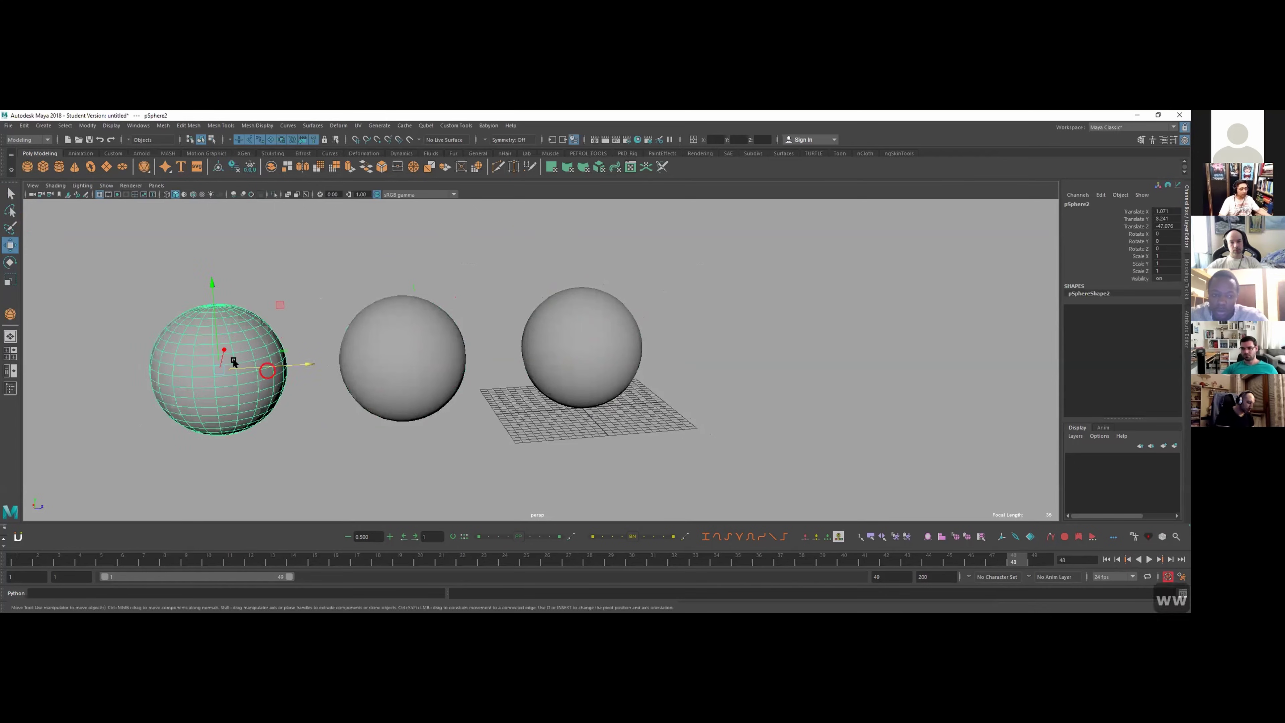
# - Move the two sphere copies toward the original so that all three overlap in a stepped diagonal, and deselect them
pyautogui.moveTo(235, 358); pyautogui.dragTo(493, 325, button='middle')
pyautogui.moveTo(389, 391); pyautogui.dragTo(488, 410, button='middle')
pyautogui.click(718, 391)
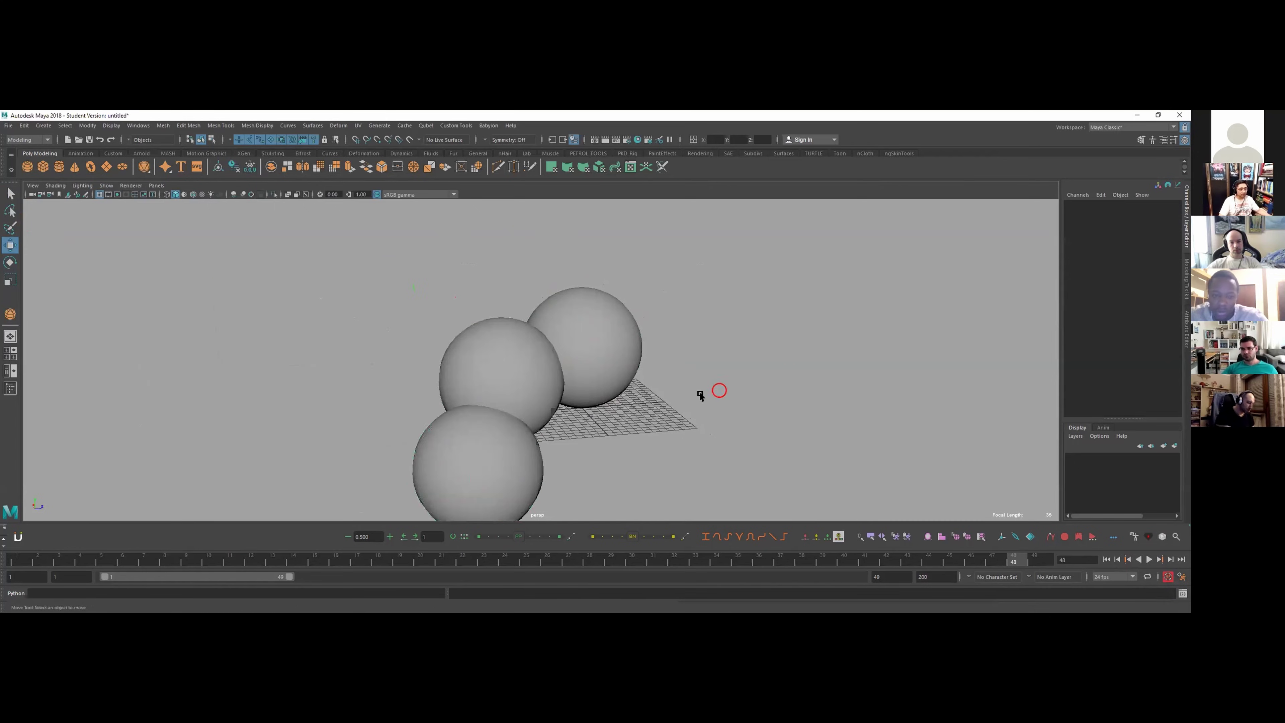
pyautogui.scroll(-1, 657, 395)
pyautogui.keyDown('alt'); pyautogui.moveTo(614, 399); pyautogui.dragTo(622, 373, button='middle'); pyautogui.keyUp('alt')
# - Marquee-select the two nearest spheres together with the Select tool and clear the selection
pyautogui.press('q')
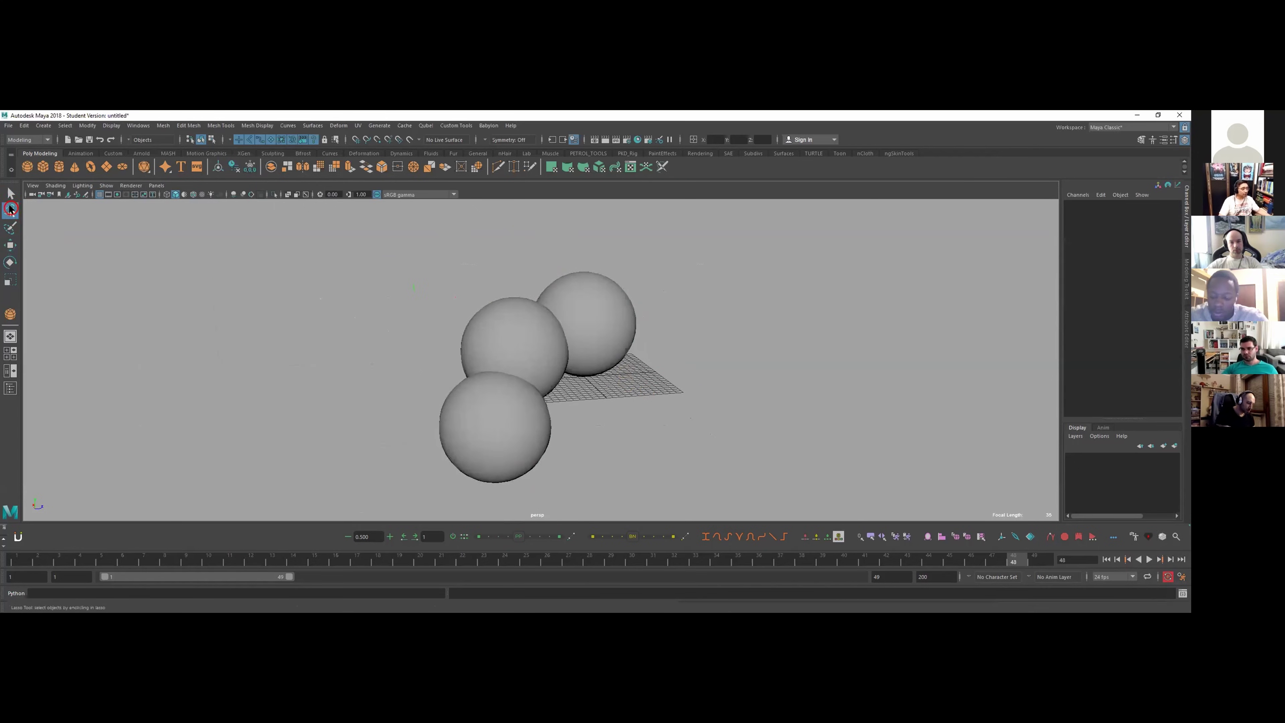
pyautogui.moveTo(462, 364); pyautogui.dragTo(490, 414)
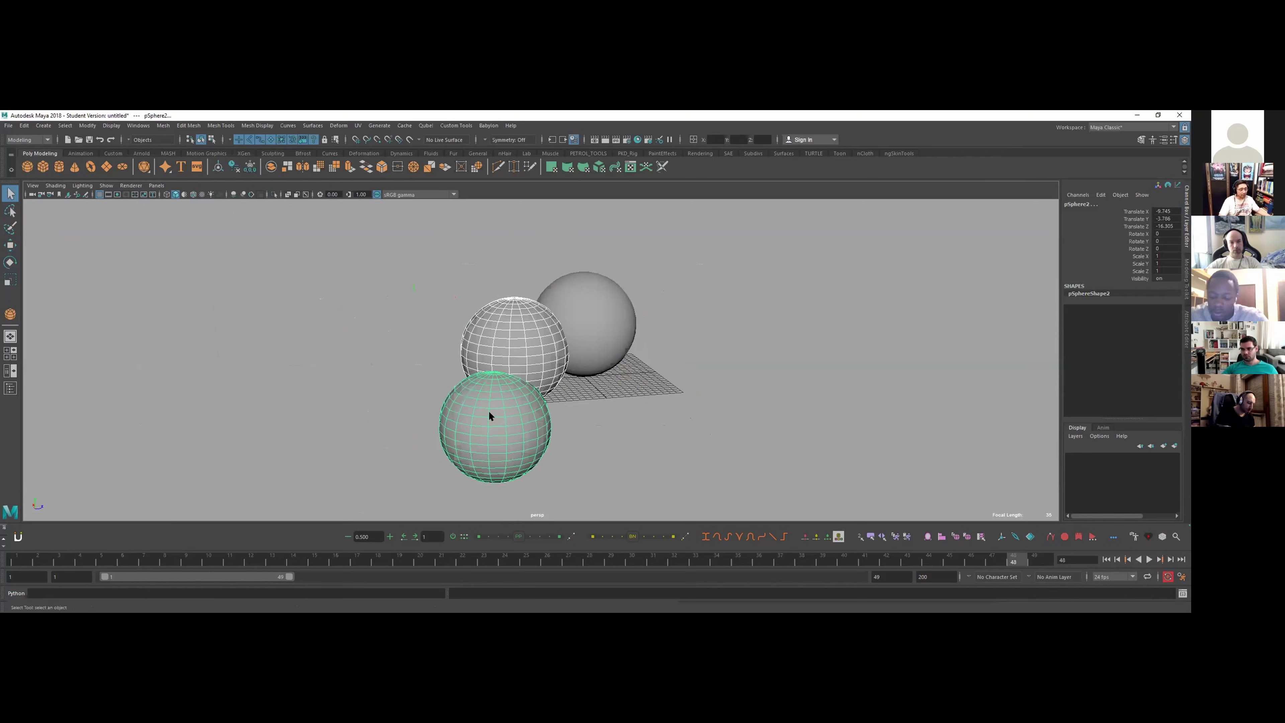
pyautogui.click(74, 232)
# - Lasso-select the sphere above the grid, add the nearest sphere while skipping the middle one, and clear the selection
pyautogui.click(10, 210)
pyautogui.moveTo(575, 476)
pyautogui.mouseDown()
pyautogui.moveTo(482, 433)
pyautogui.moveTo(591, 333)
pyautogui.moveTo(699, 433)
pyautogui.moveTo(621, 485)
pyautogui.mouseUp()
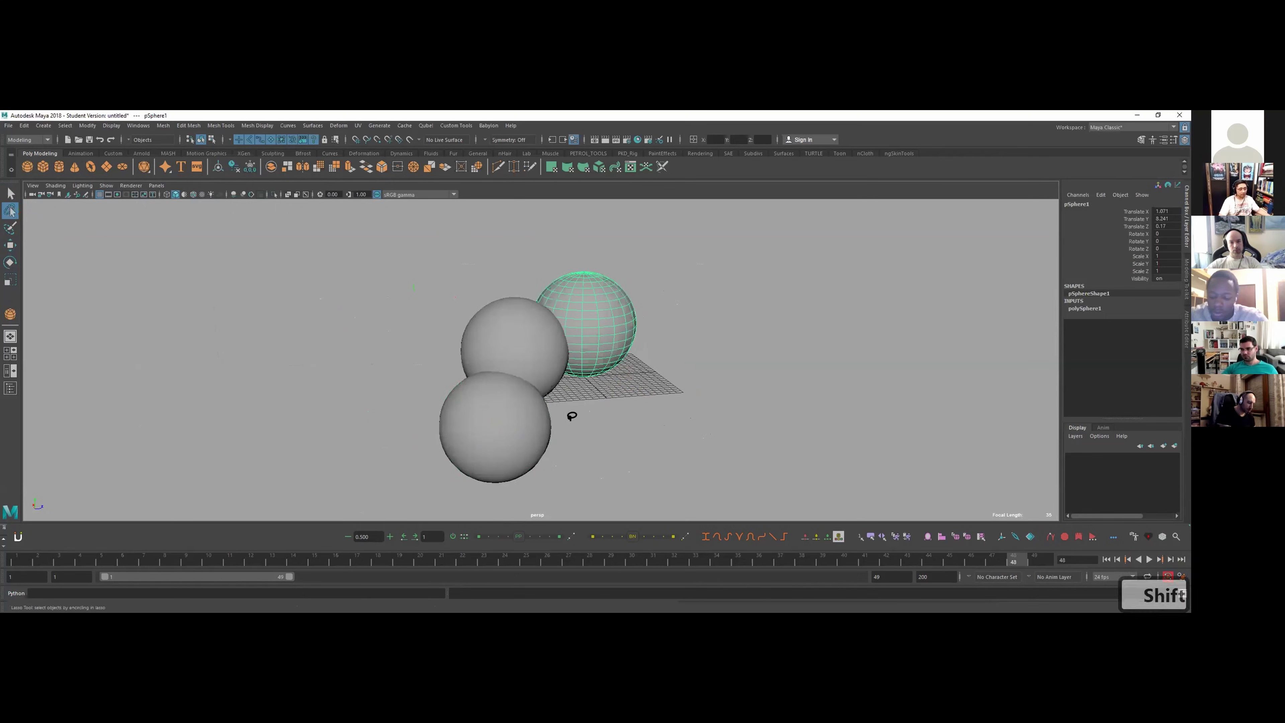
pyautogui.click(591, 421)
pyautogui.moveTo(568, 413)
pyautogui.keyDown('shift'); pyautogui.mouseDown()
pyautogui.moveTo(562, 428)
pyautogui.moveTo(600, 381)
pyautogui.moveTo(591, 304)
pyautogui.moveTo(708, 370)
pyautogui.moveTo(722, 416)
pyautogui.mouseUp(); pyautogui.keyUp('shift')
pyautogui.moveTo(511, 489)
pyautogui.keyDown('shift'); pyautogui.mouseDown()
pyautogui.moveTo(583, 335)
pyautogui.moveTo(737, 442)
pyautogui.mouseUp(); pyautogui.keyUp('shift')
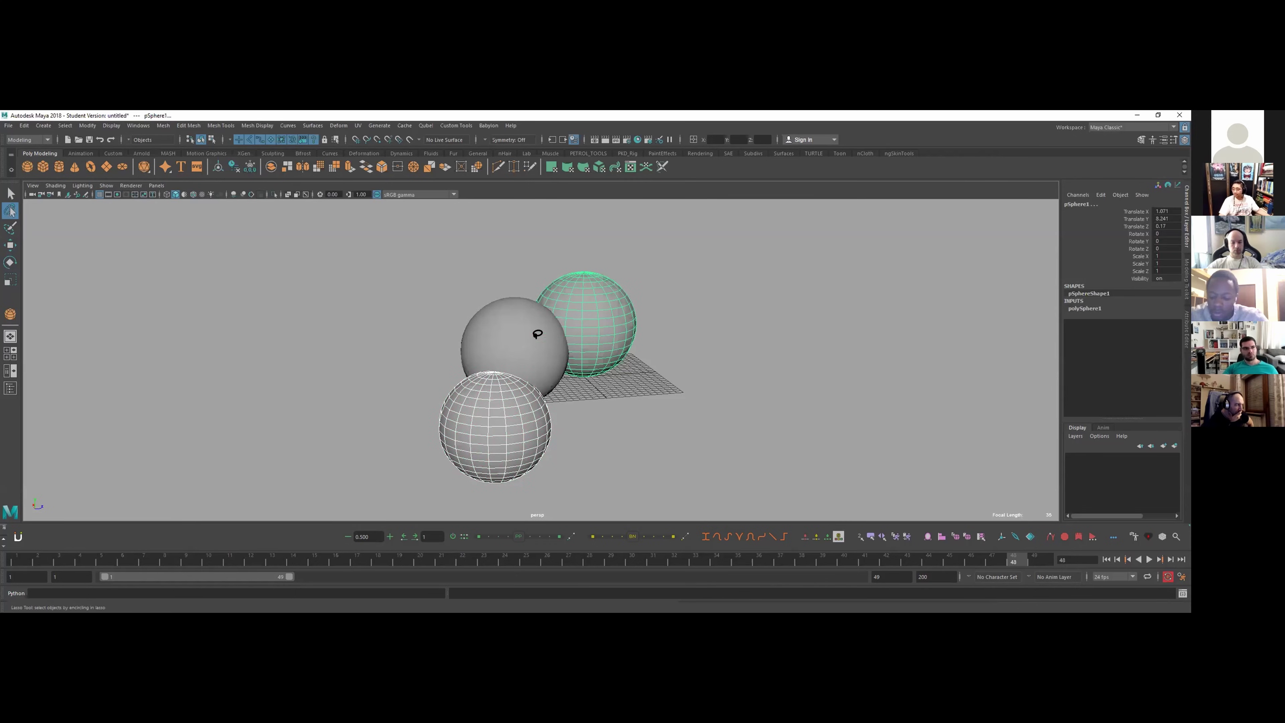
pyautogui.click(122, 308)
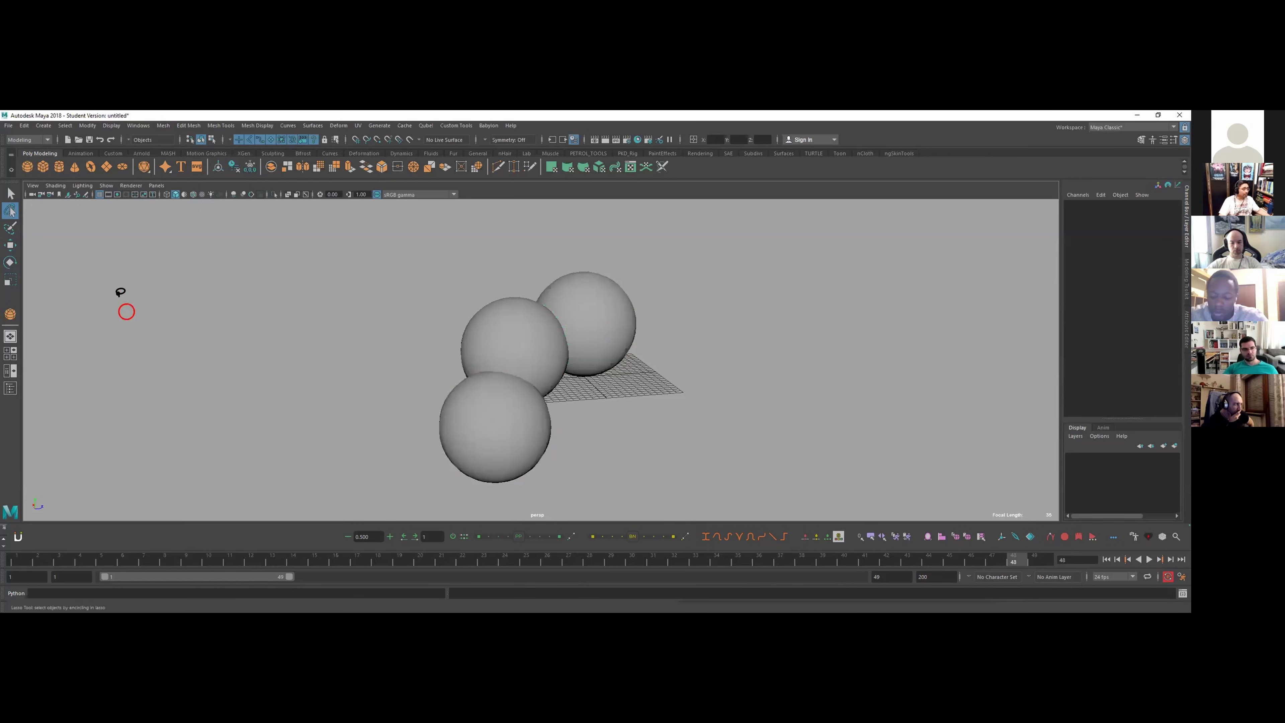
# - Restore the earlier selection of the two sphere copies and delete them, leaving only the original sphere above the grid
pyautogui.press('w')
pyautogui.hotkey('ctrl', 'z')
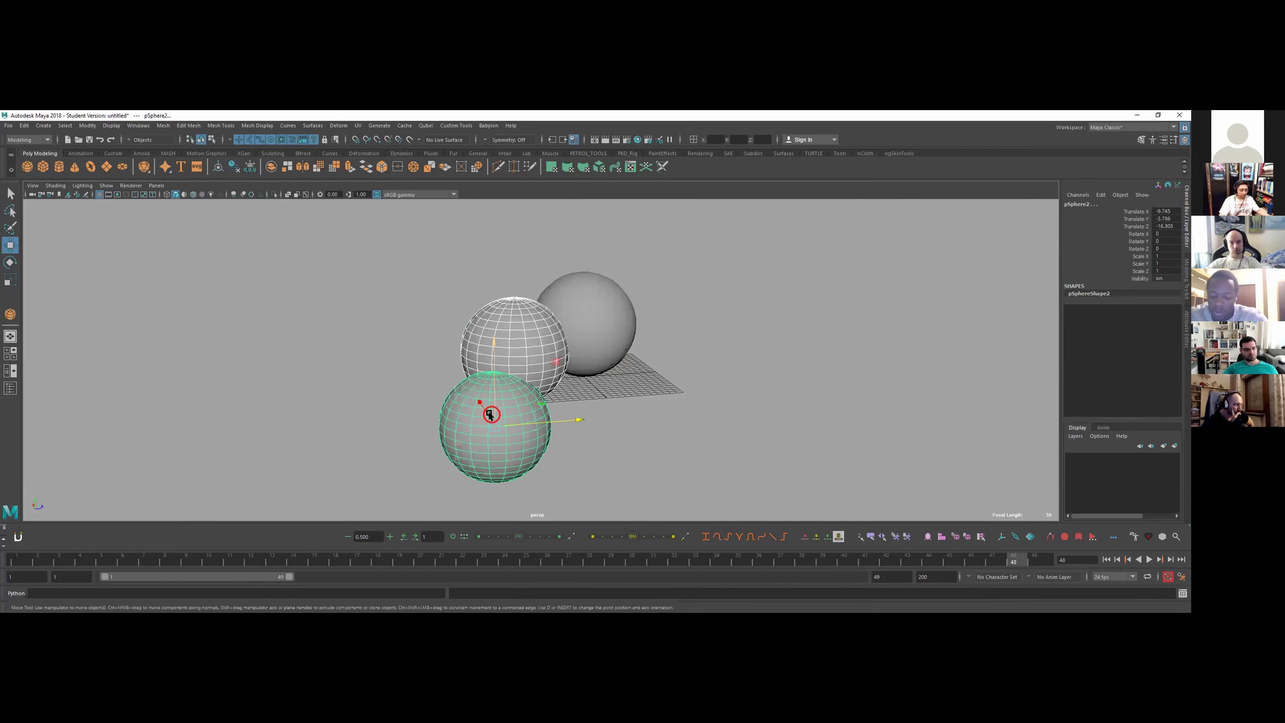
pyautogui.press('Delete')
pyautogui.keyDown('alt'); pyautogui.moveTo(487, 413); pyautogui.dragTo(444, 343); pyautogui.keyUp('alt')
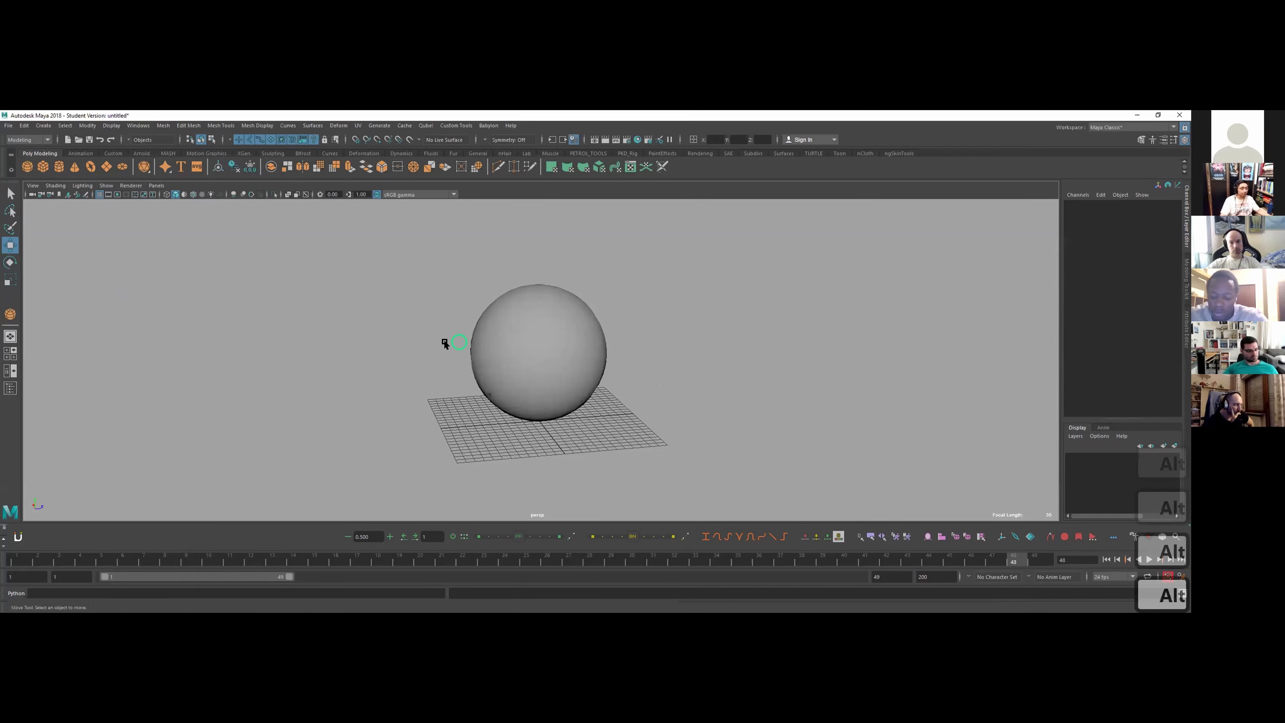
pyautogui.keyDown('alt'); pyautogui.moveTo(444, 343); pyautogui.dragTo(166, 339, button='right'); pyautogui.keyUp('alt')
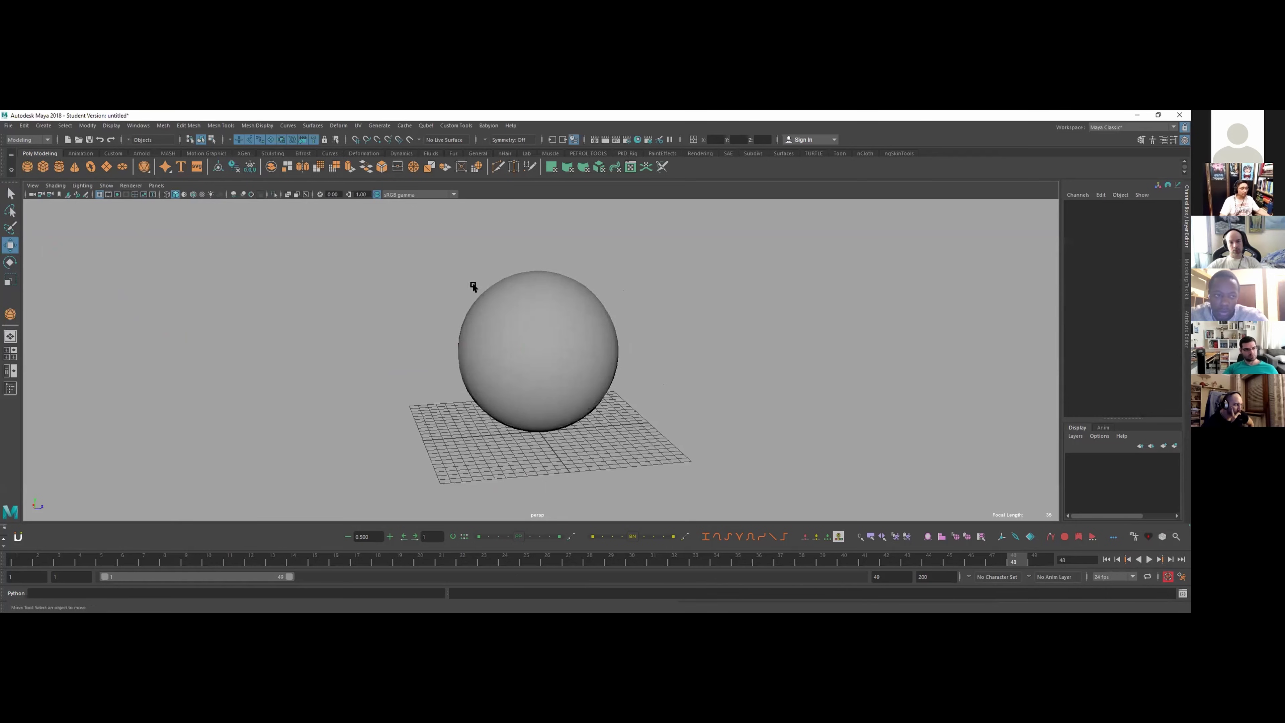
# - Select the sphere and try moving it along the Y axis and the Z axis, undoing each move
pyautogui.click(506, 314)
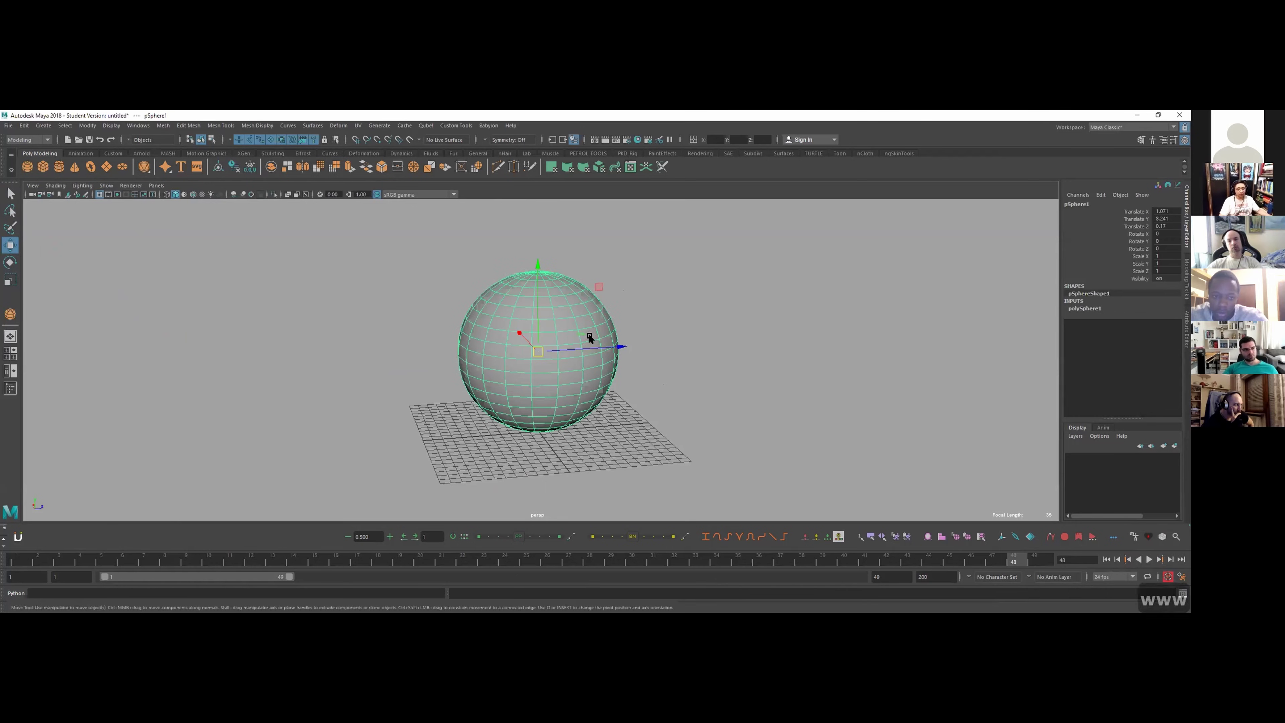
pyautogui.moveTo(643, 359)
pyautogui.keyDown('alt'); pyautogui.mouseDown()
pyautogui.moveTo(610, 347)
pyautogui.moveTo(720, 359)
pyautogui.moveTo(625, 378)
pyautogui.moveTo(505, 367)
pyautogui.moveTo(597, 400)
pyautogui.mouseUp(); pyautogui.keyUp('alt')
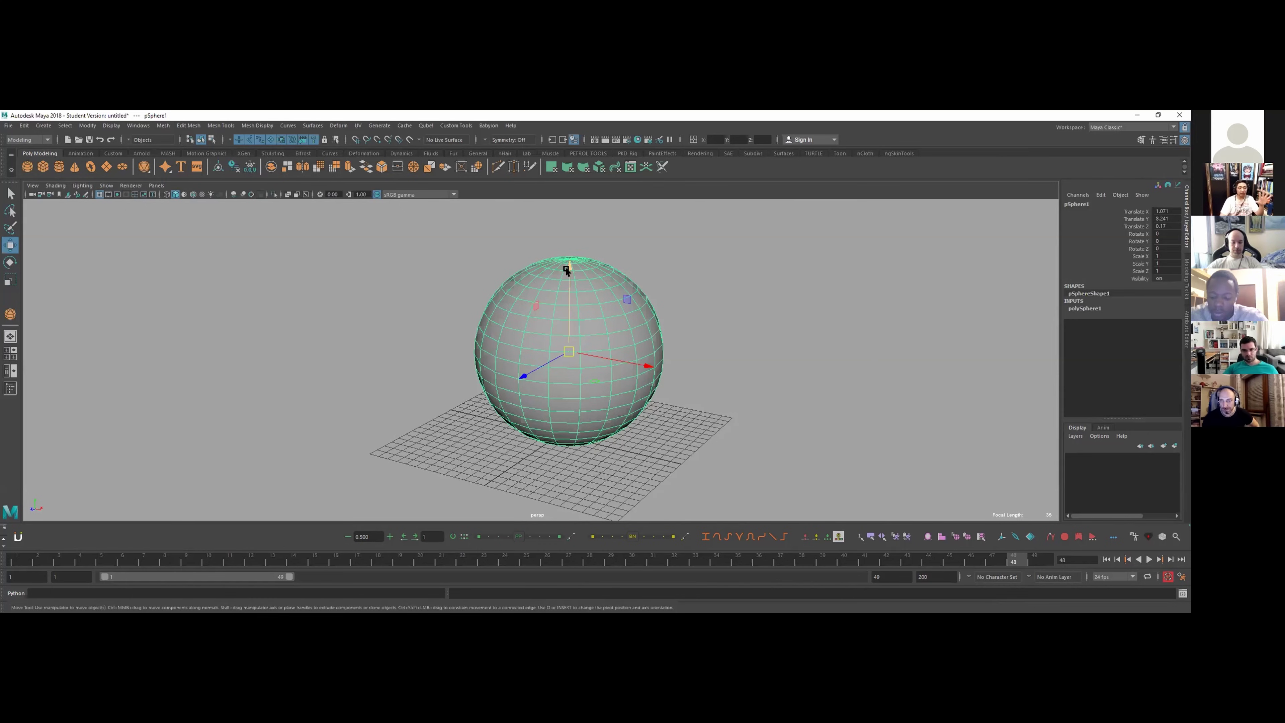
pyautogui.moveTo(566, 271); pyautogui.dragTo(573, 225)
pyautogui.hotkey('ctrl', 'z')
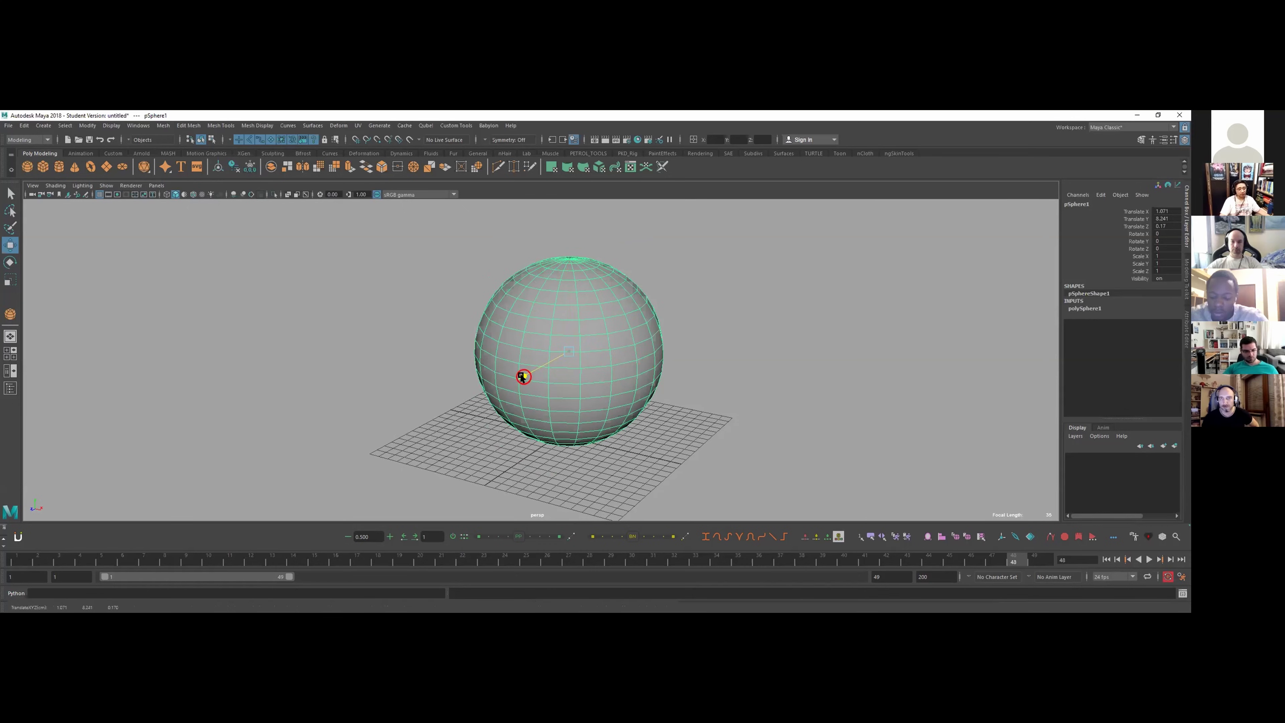
pyautogui.moveTo(523, 374); pyautogui.dragTo(510, 367)
pyautogui.hotkey('ctrl', 'z')
pyautogui.moveTo(649, 366)
pyautogui.keyDown('alt'); pyautogui.mouseDown()
pyautogui.moveTo(633, 359)
pyautogui.moveTo(671, 382)
pyautogui.moveTo(573, 364)
pyautogui.moveTo(642, 356)
pyautogui.mouseUp(); pyautogui.keyUp('alt')
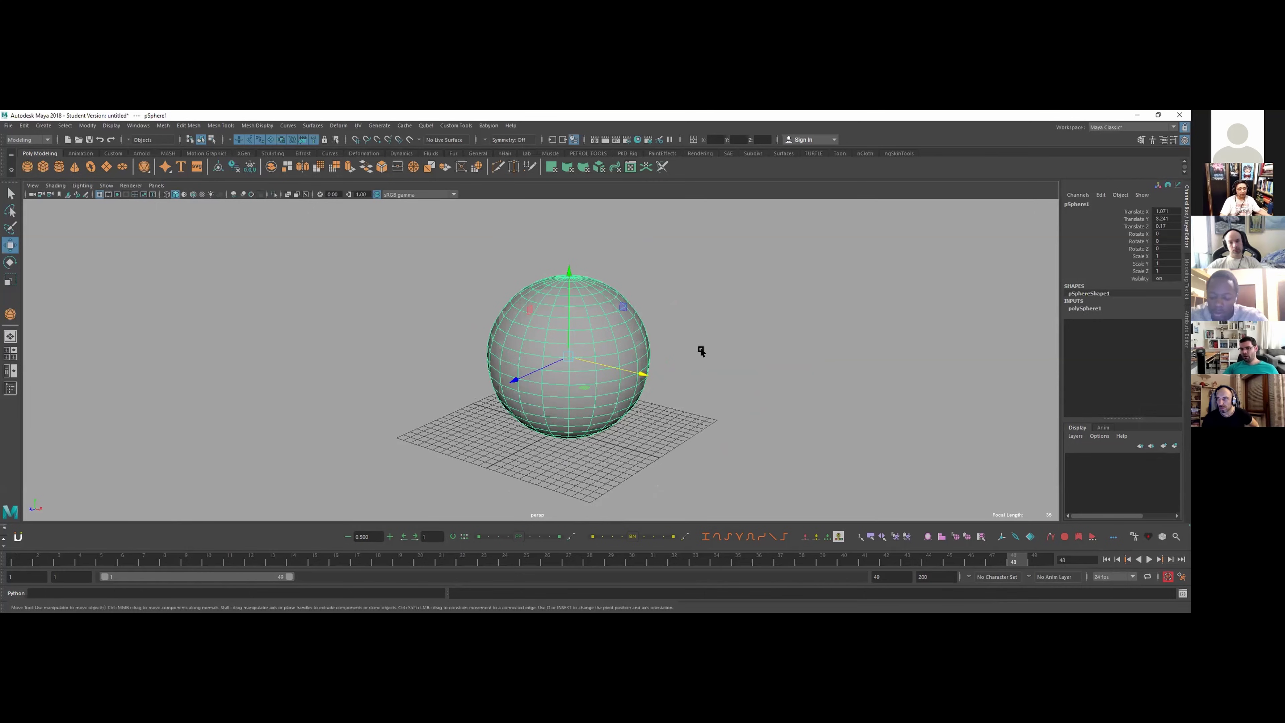
pyautogui.click(612, 357)
pyautogui.keyDown('alt'); pyautogui.moveTo(656, 324); pyautogui.dragTo(662, 330); pyautogui.keyUp('alt')
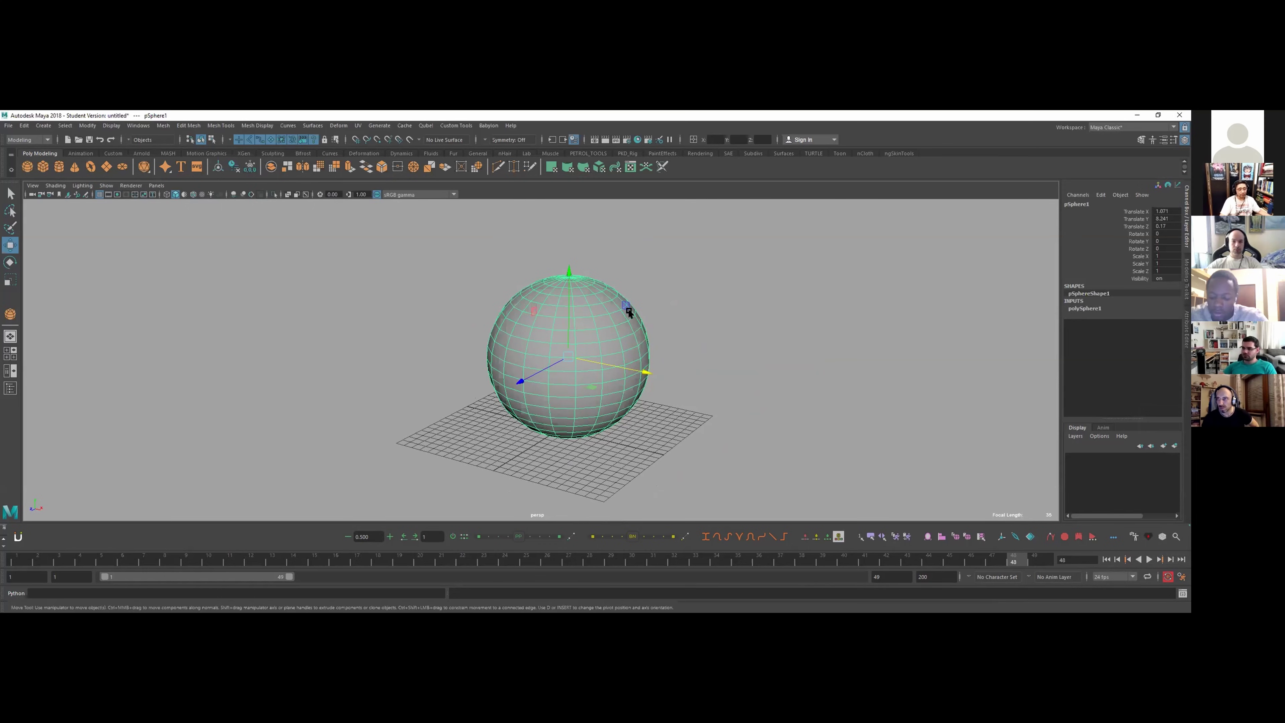
# - Try moving the sphere within the XY, YZ and XZ planes using the Move manipulator's plane handles, undoing each move
pyautogui.moveTo(627, 310); pyautogui.dragTo(665, 249)
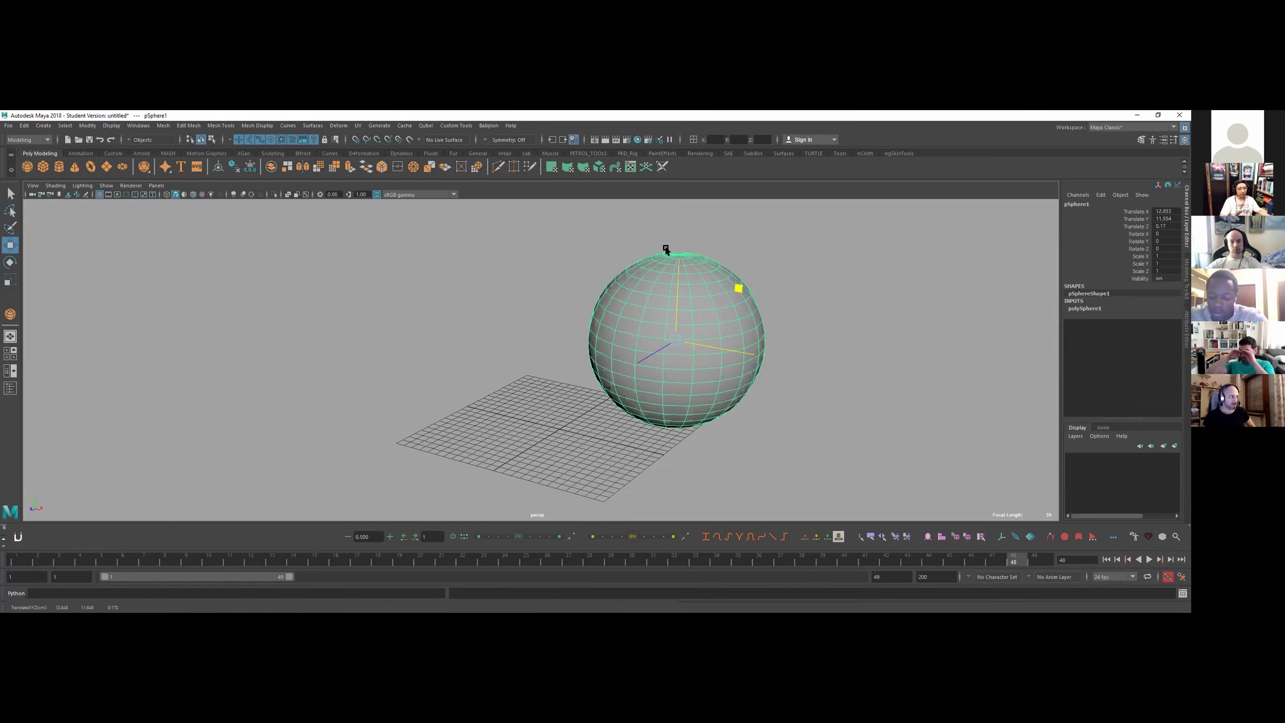
pyautogui.hotkey('ctrl', 'z')
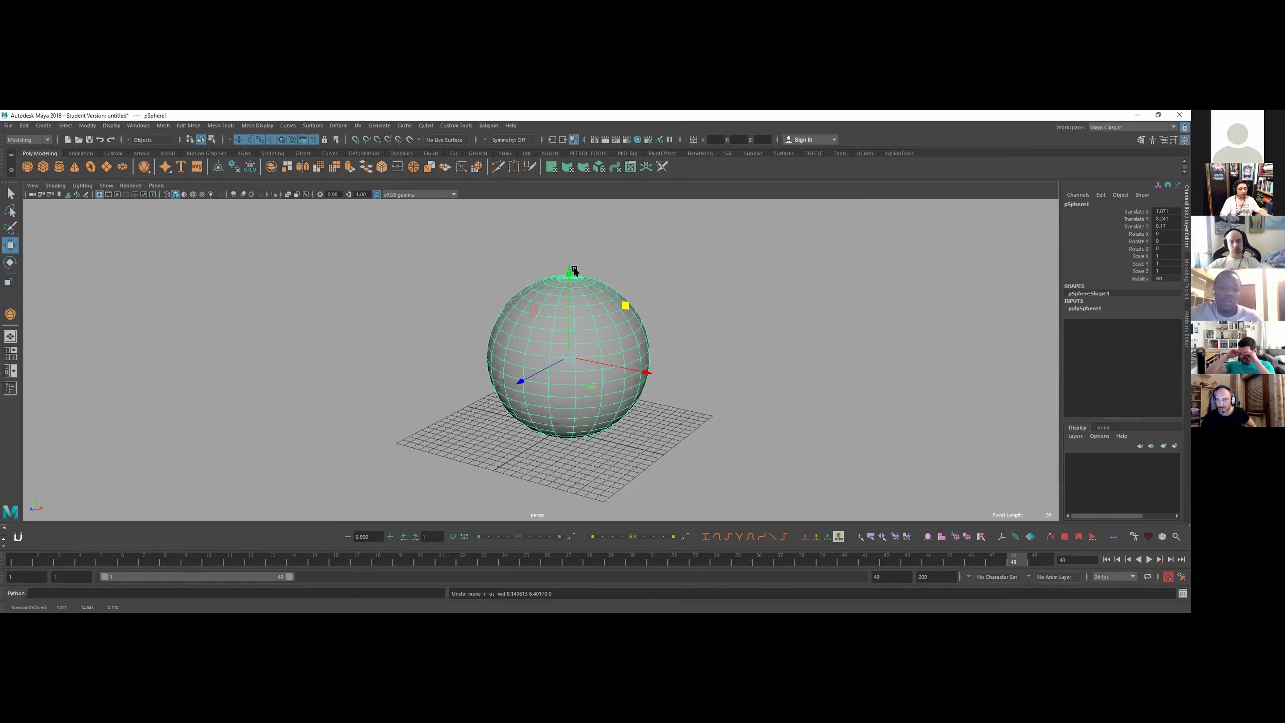
pyautogui.moveTo(537, 309); pyautogui.dragTo(508, 304, button='middle')
pyautogui.hotkey('ctrl', 'z')
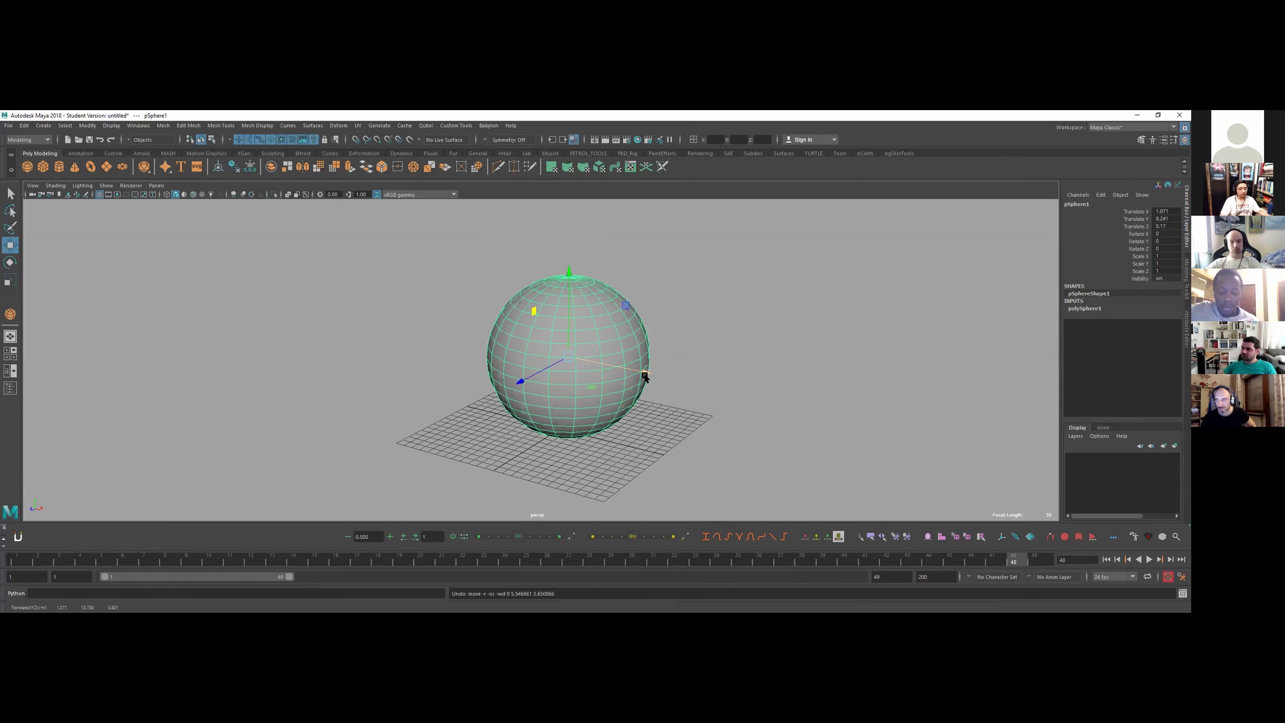
pyautogui.moveTo(591, 387); pyautogui.dragTo(593, 439)
pyautogui.hotkey('ctrl', 'z')
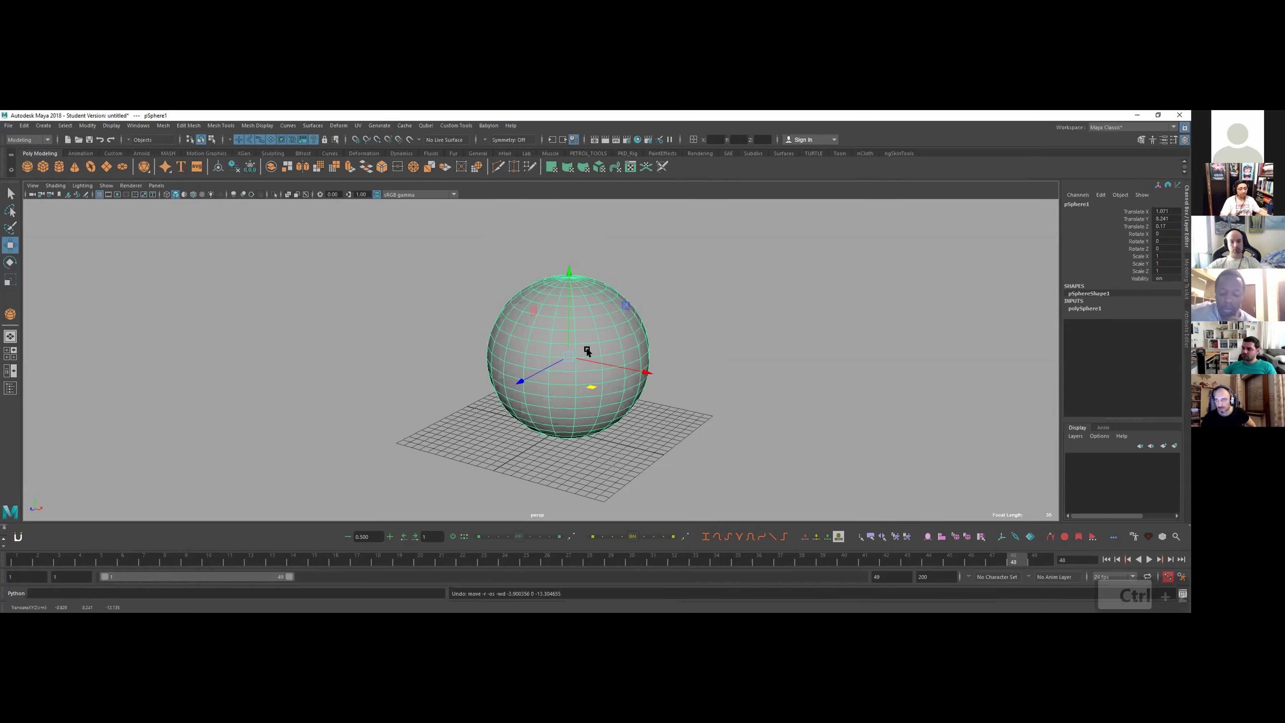
# - Try moving the sphere freely by the centre handle of the Move manipulator, undoing each attempt
pyautogui.moveTo(587, 350)
pyautogui.keyDown('alt'); pyautogui.mouseDown(button='middle')
pyautogui.moveTo(569, 344)
pyautogui.moveTo(594, 353)
pyautogui.mouseUp(button='middle'); pyautogui.keyUp('alt')
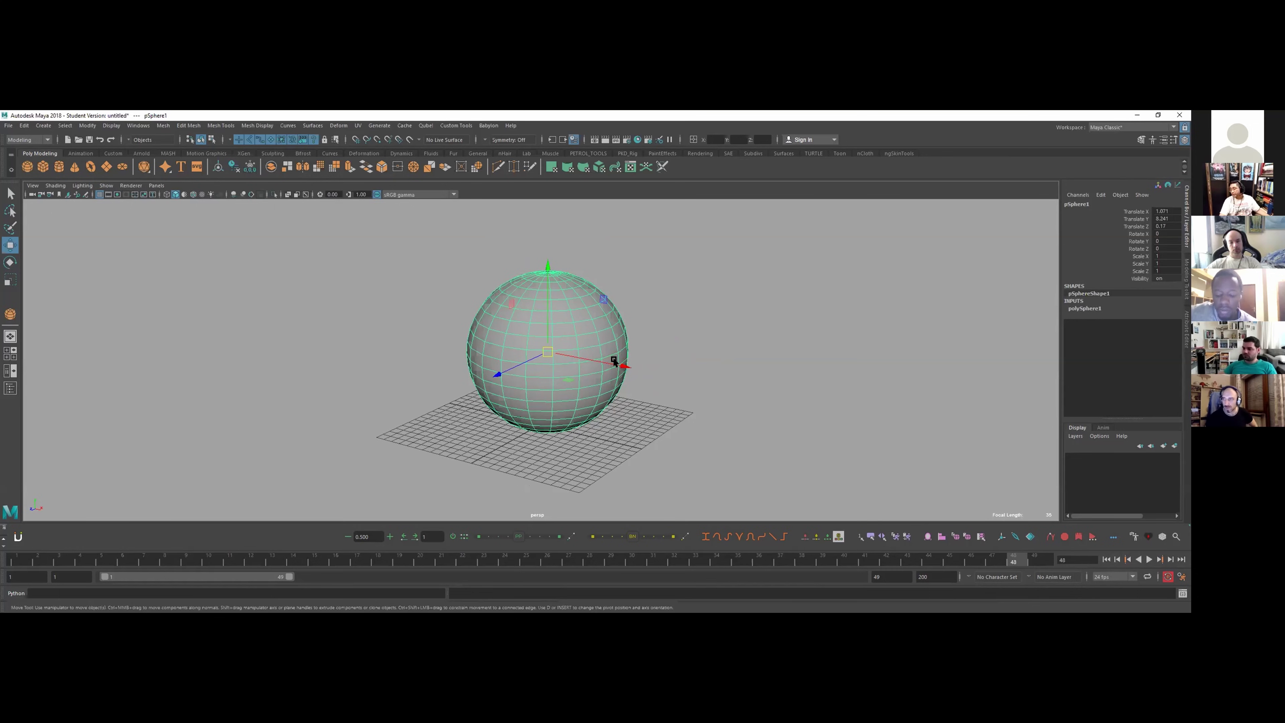
pyautogui.press('d')
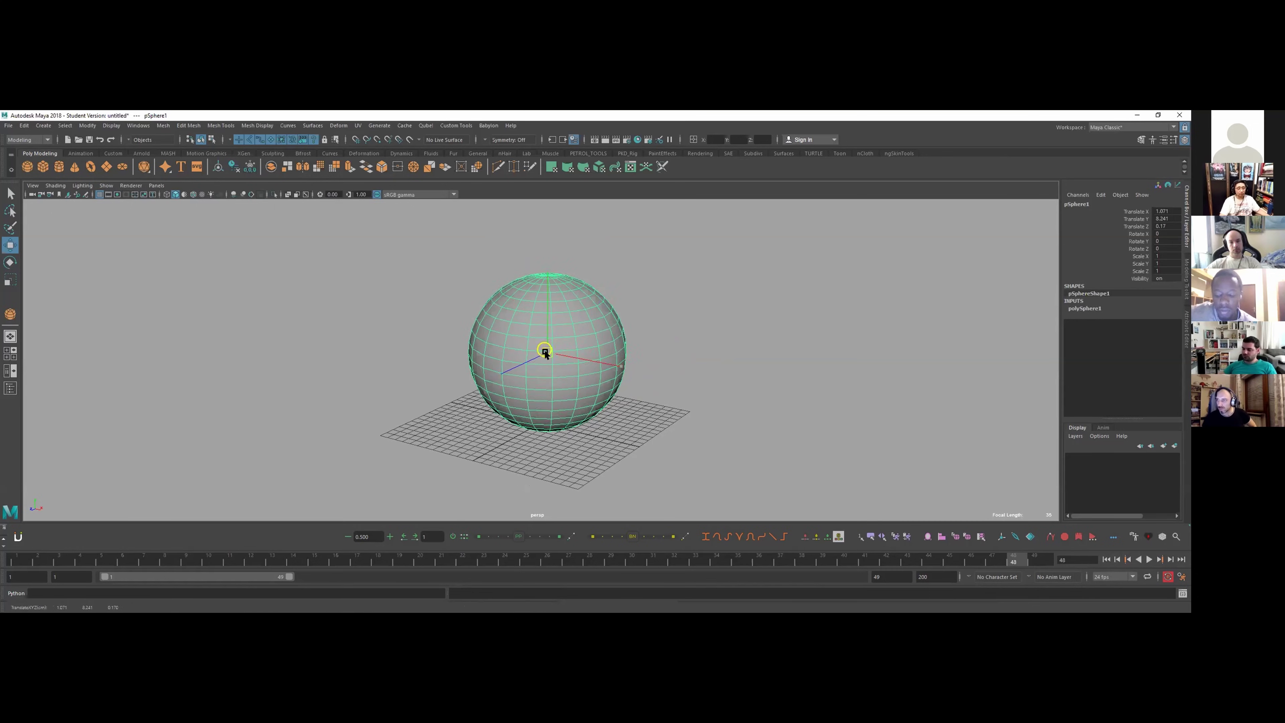
pyautogui.moveTo(545, 352); pyautogui.dragTo(613, 339)
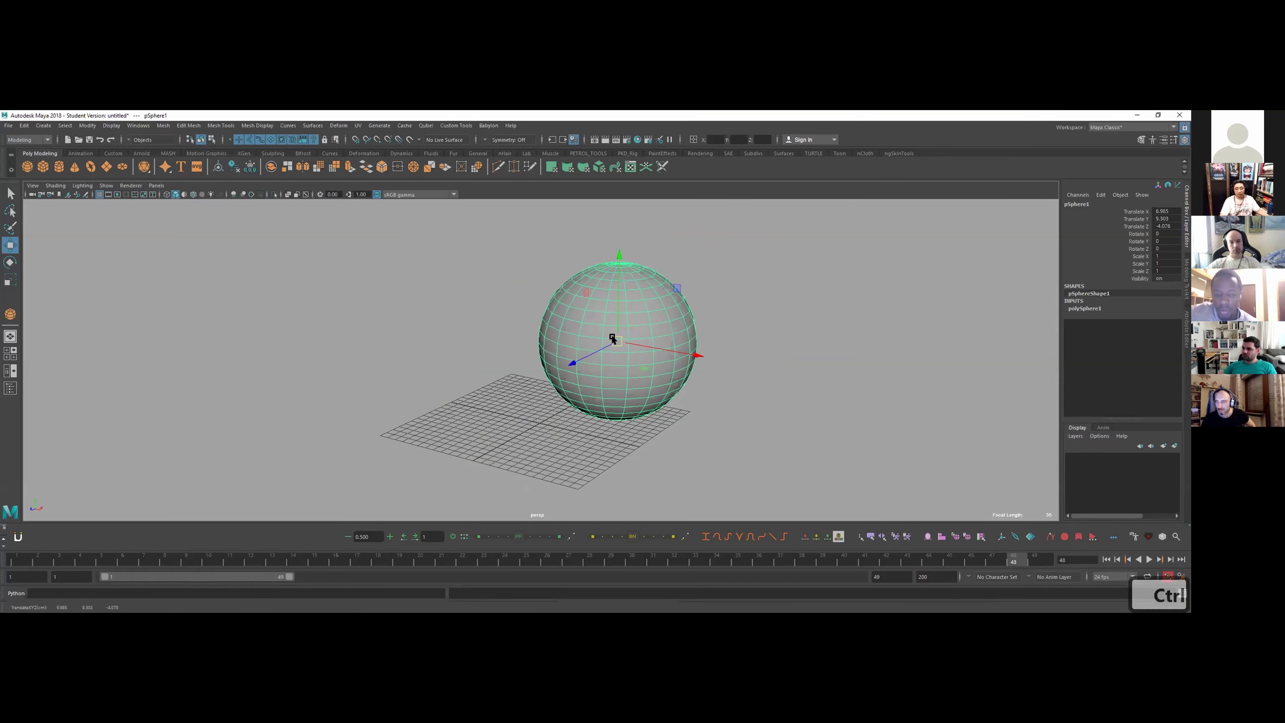
pyautogui.hotkey('ctrl', 'z')
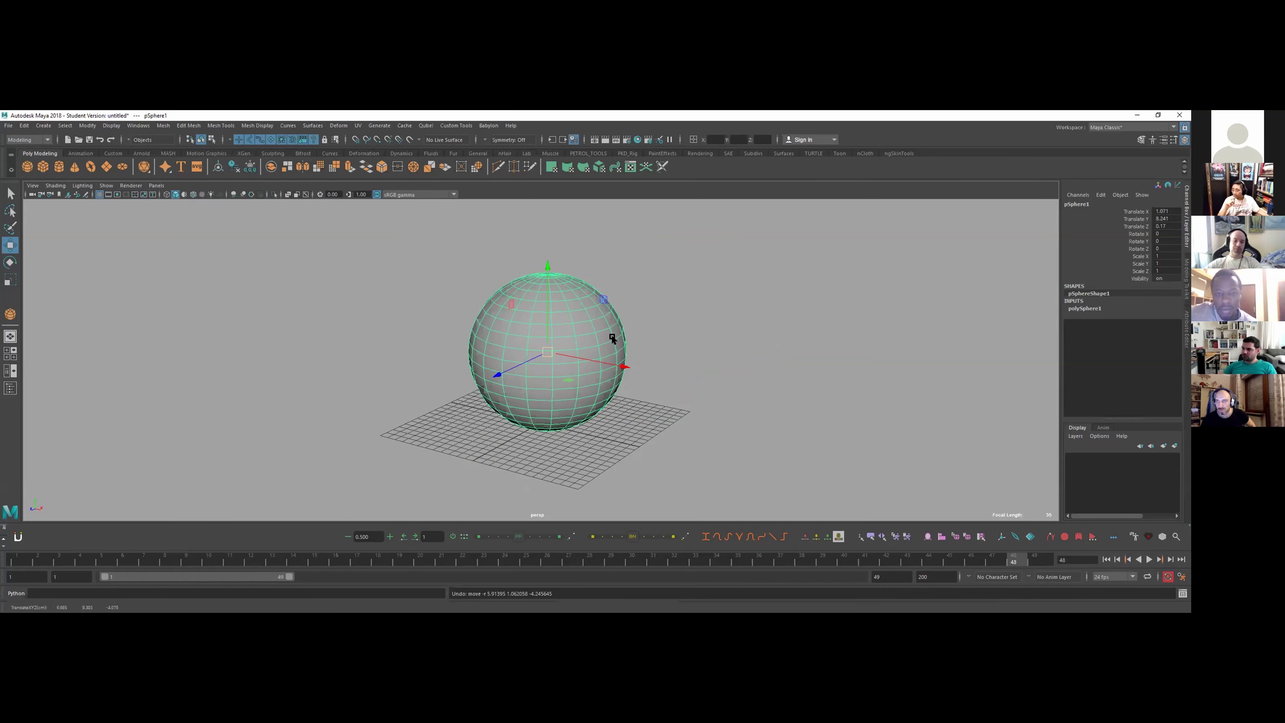
pyautogui.keyDown('alt'); pyautogui.moveTo(530, 330); pyautogui.dragTo(534, 253); pyautogui.keyUp('alt')
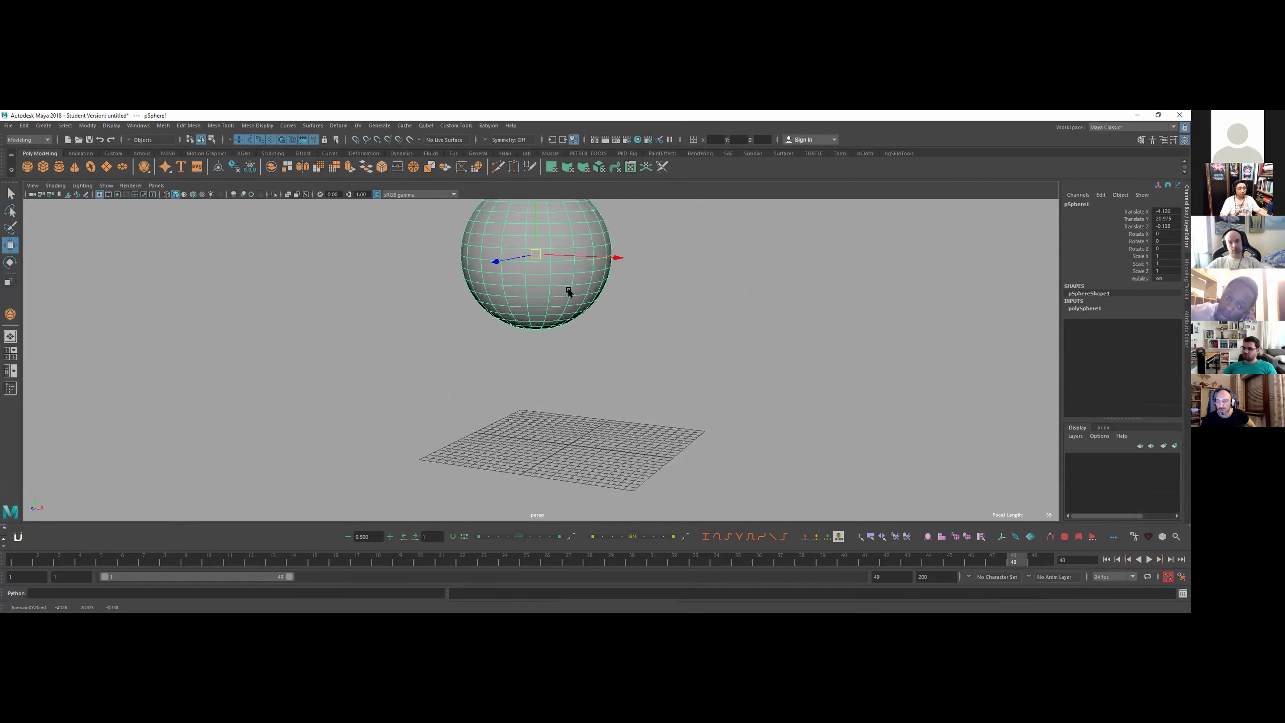
pyautogui.hotkey('ctrl', 'z')
# - Try raising the sphere freely above the grid and shifting it far along the Z axis, and undo both moves
pyautogui.moveTo(568, 370); pyautogui.dragTo(531, 252)
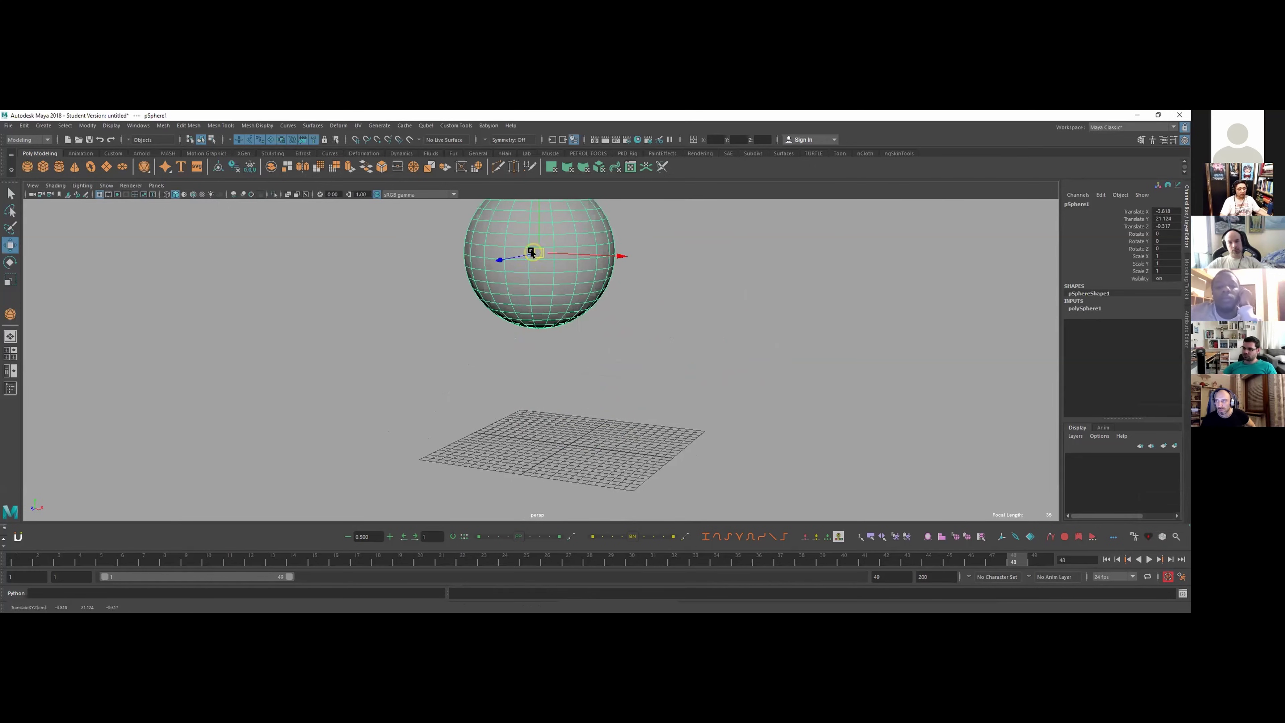
pyautogui.keyDown('alt'); pyautogui.moveTo(645, 321); pyautogui.dragTo(603, 334); pyautogui.keyUp('alt')
pyautogui.moveTo(533, 307); pyautogui.dragTo(255, 302)
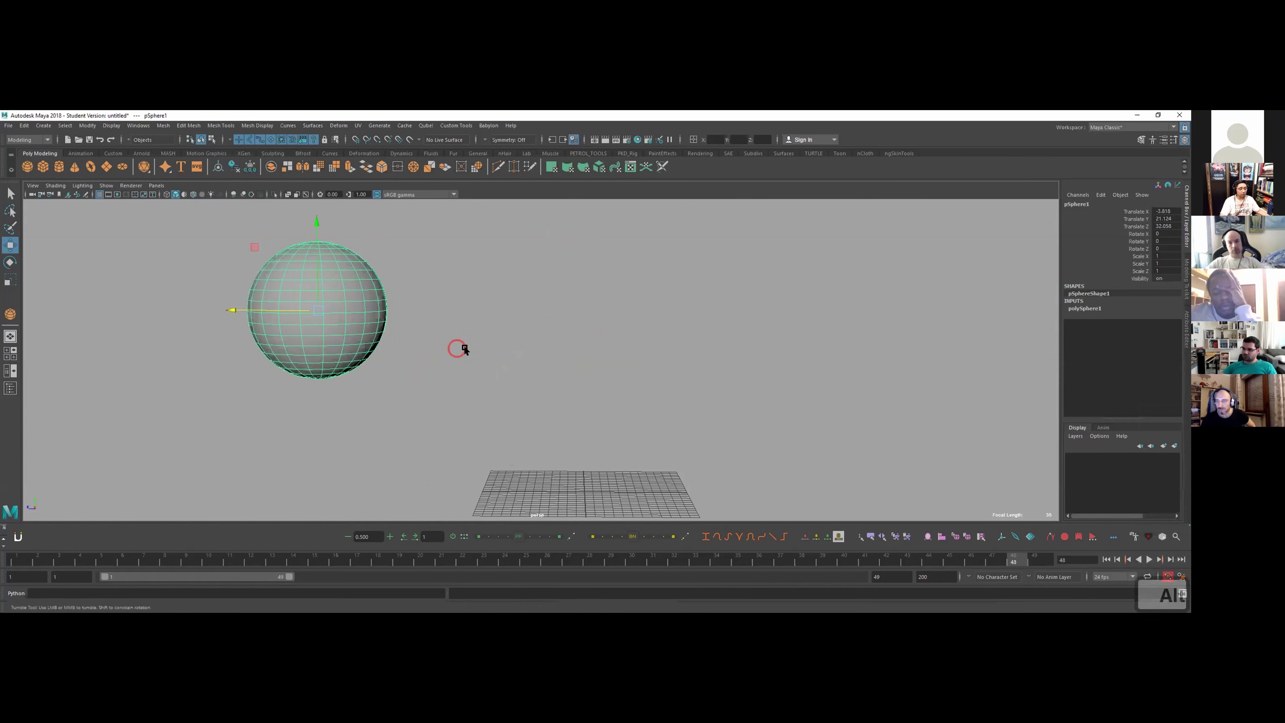
pyautogui.keyDown('alt'); pyautogui.moveTo(453, 348); pyautogui.dragTo(605, 373); pyautogui.keyUp('alt')
pyautogui.hotkey('ctrl', 'z')
pyautogui.hotkey('ctrl', 'z')
pyautogui.press('f')
pyautogui.scroll(-5, 674, 352)
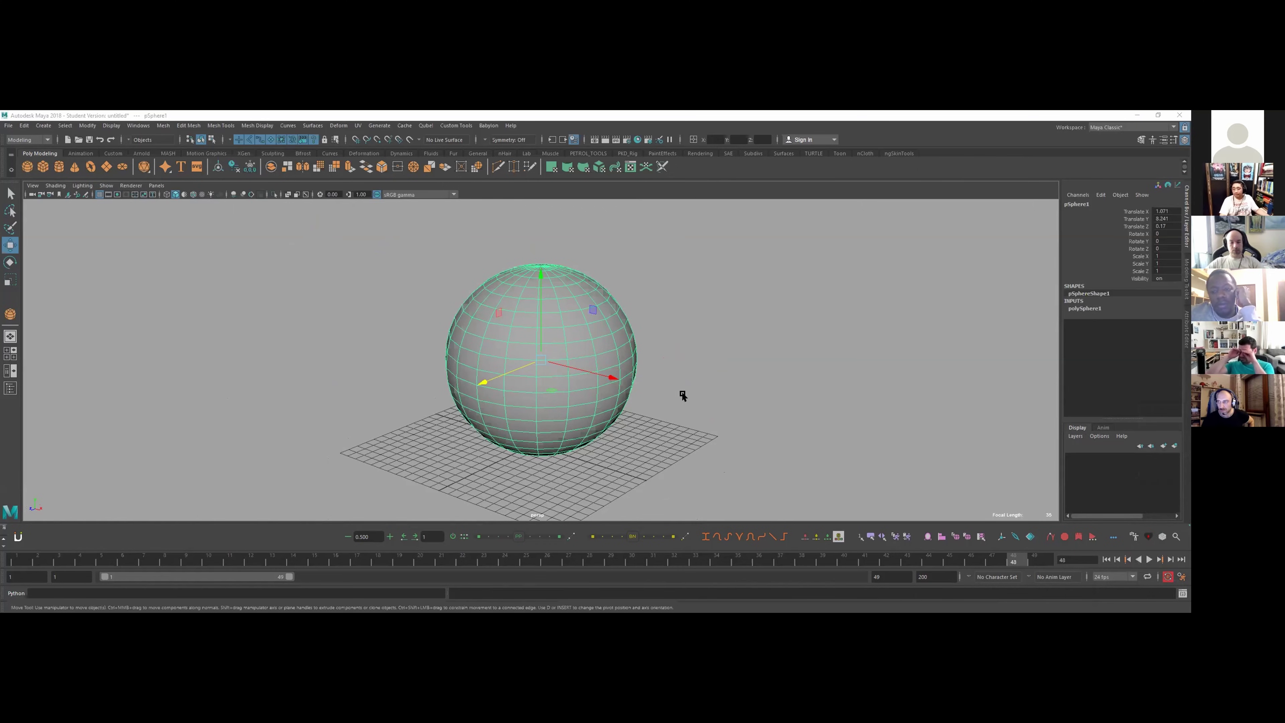
pyautogui.scroll(-2, 682, 395)
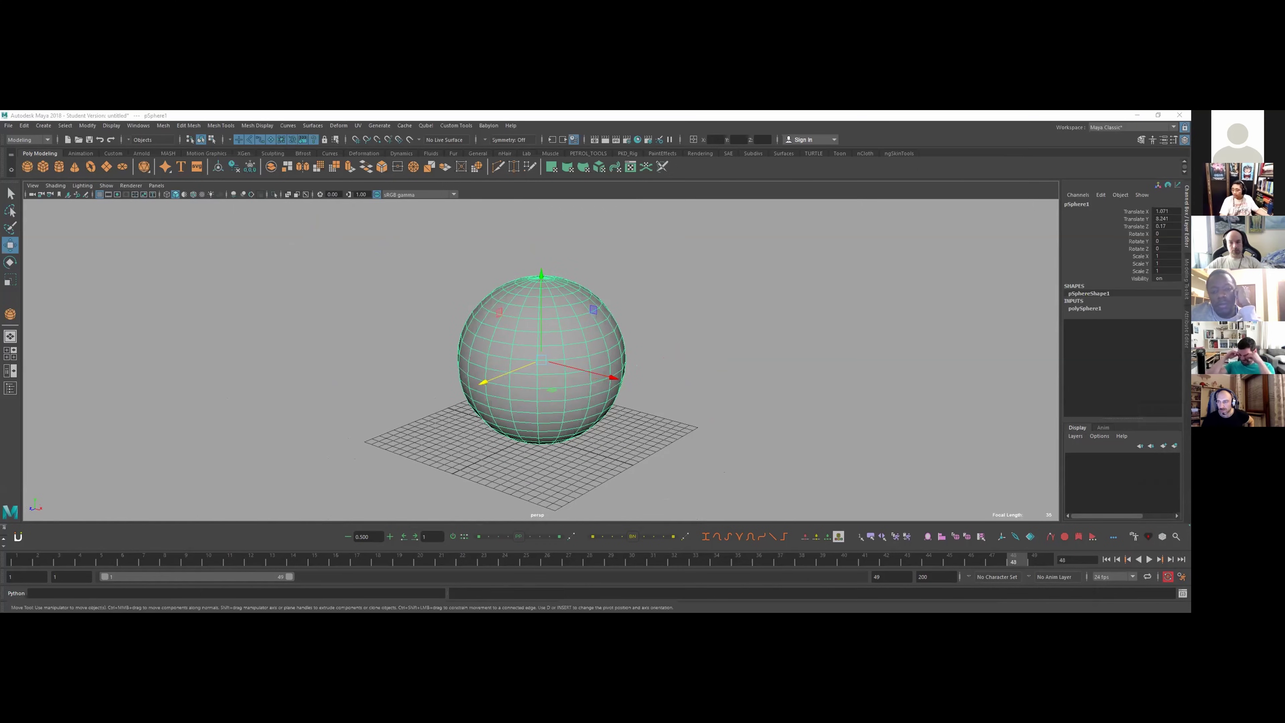
pyautogui.scroll(-1, 499, 400)
pyautogui.keyDown('alt'); pyautogui.moveTo(547, 360); pyautogui.dragTo(582, 379, button='middle'); pyautogui.keyUp('alt')
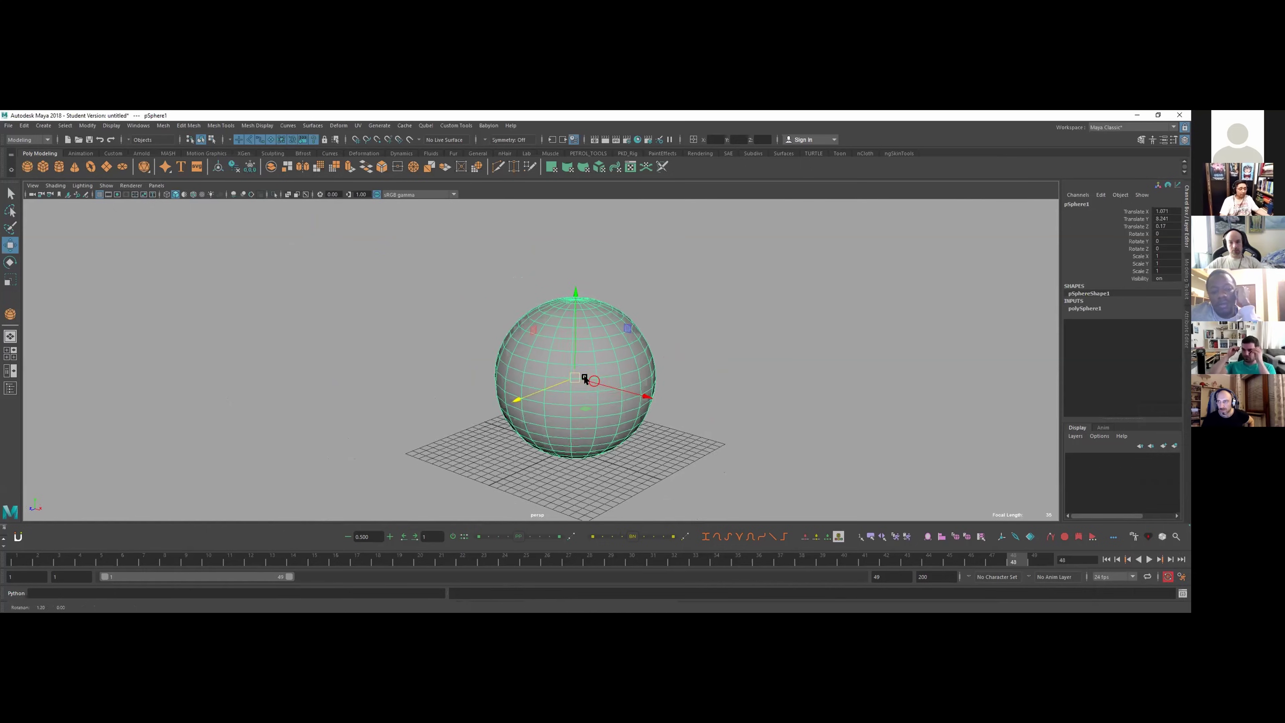
pyautogui.scroll(-5, 671, 370)
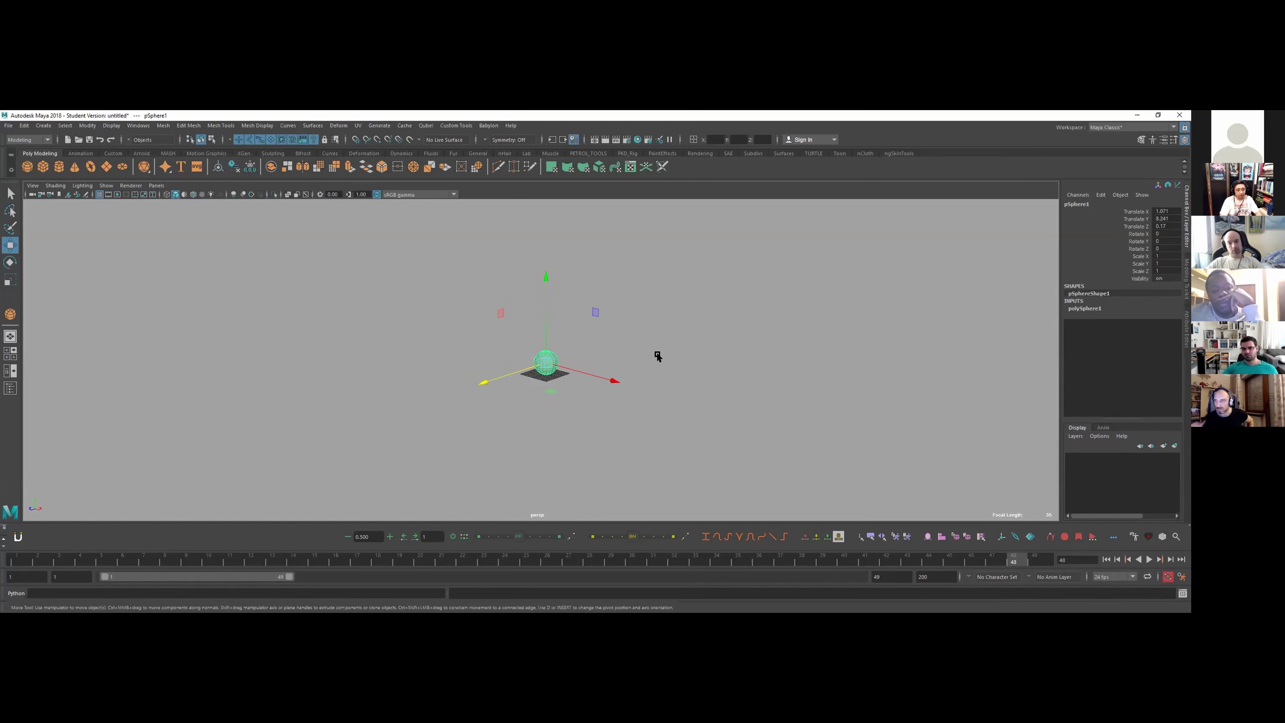
pyautogui.press('f')
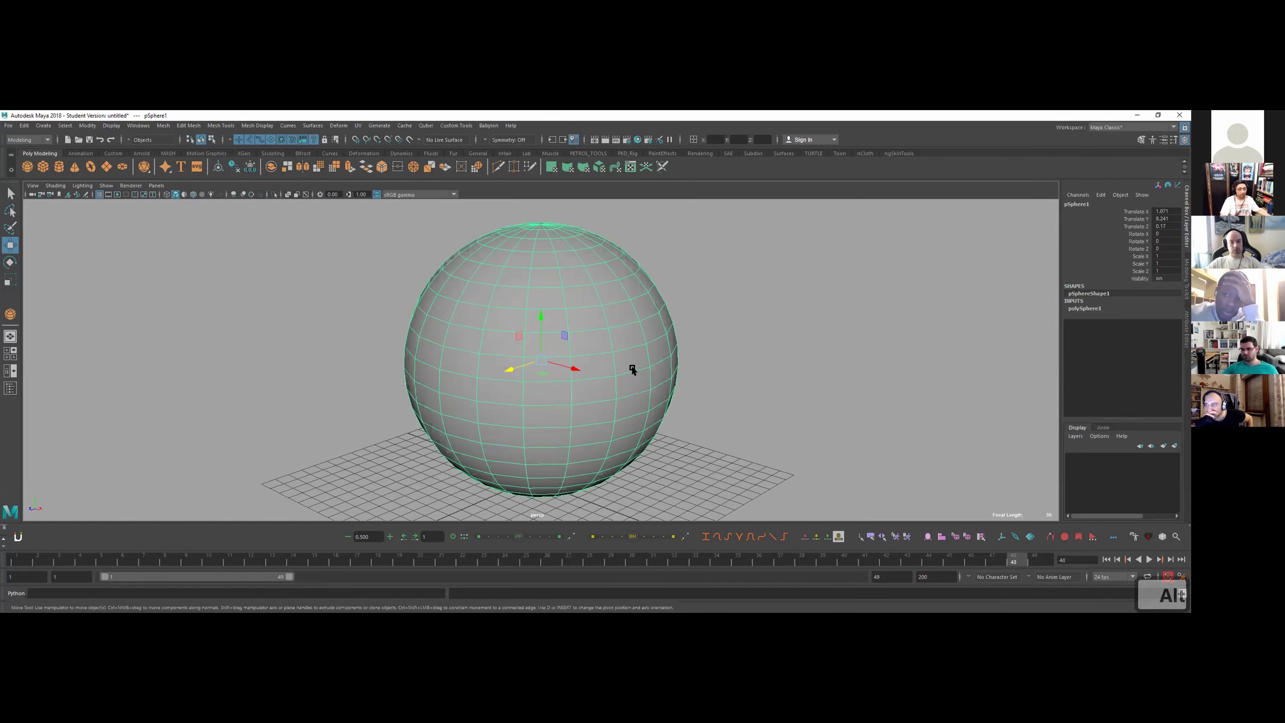
# - Enlarge the Move manipulator beyond the sphere's outline and reduce it again to about the sphere's size
pyautogui.keyDown('alt'); pyautogui.moveTo(633, 369); pyautogui.dragTo(674, 367); pyautogui.keyUp('alt')
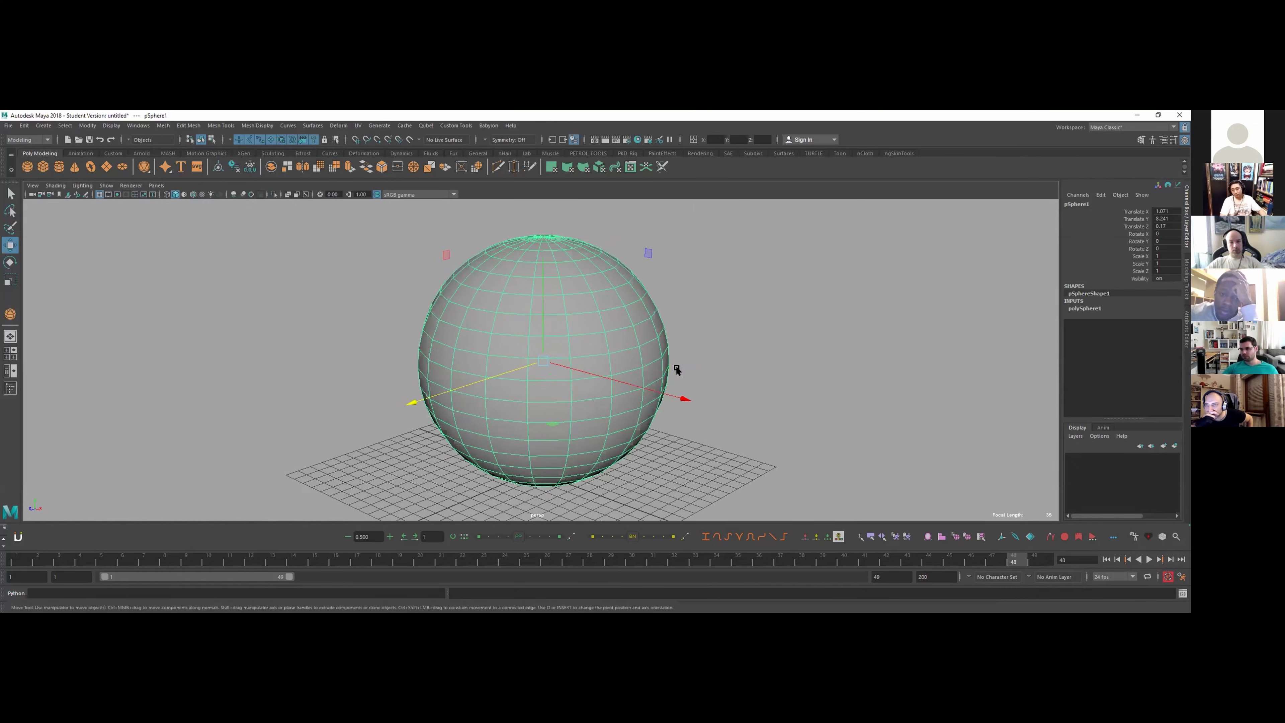
pyautogui.scroll(-3, 671, 374)
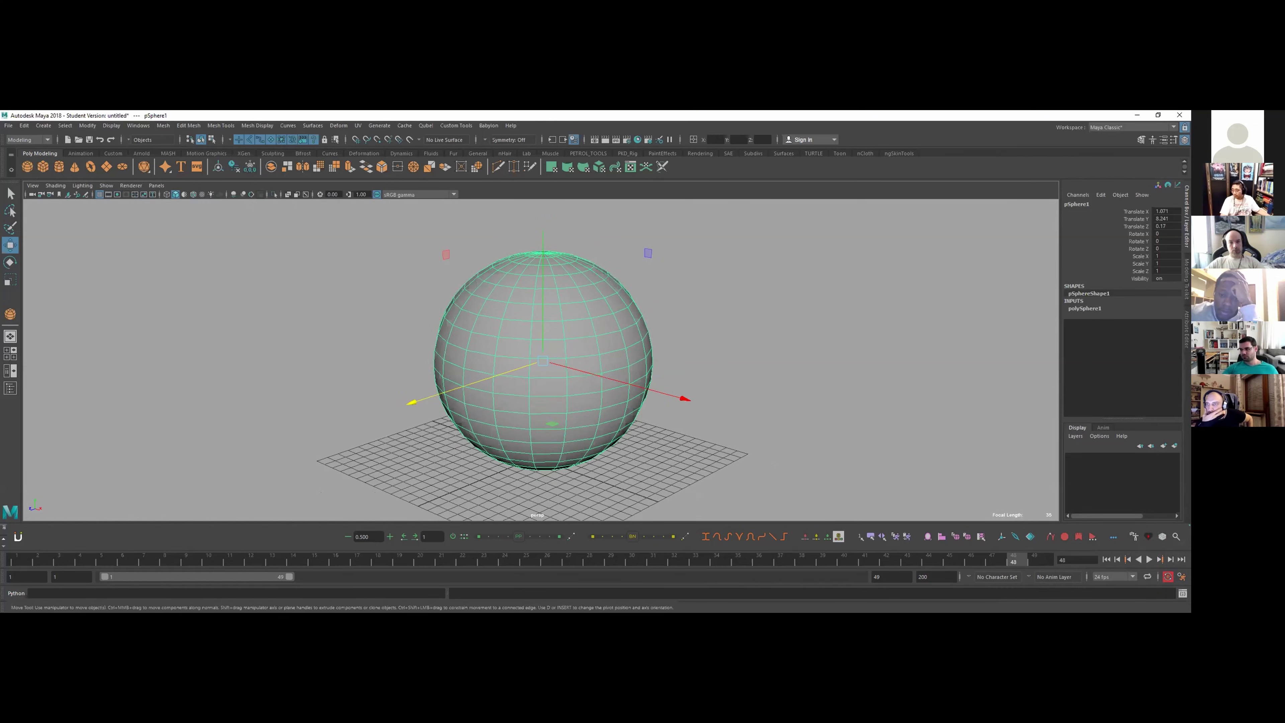
pyautogui.scroll(-2, 625, 370)
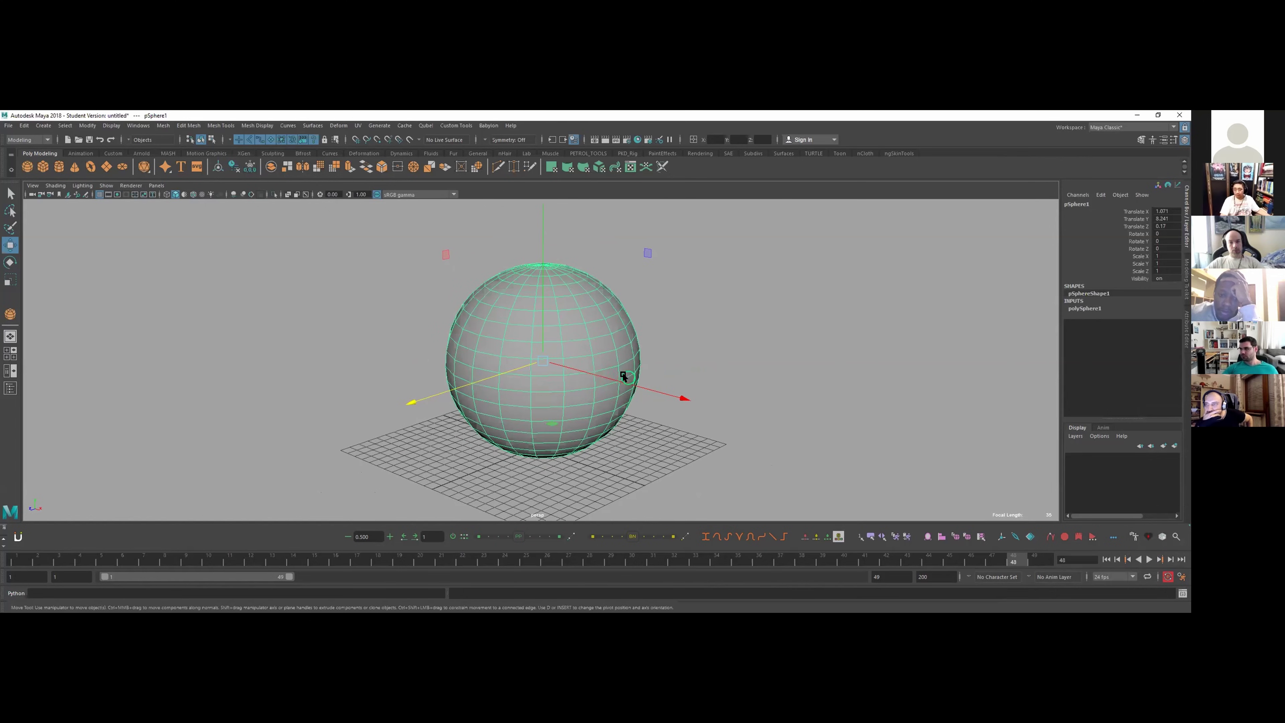
pyautogui.keyDown('alt'); pyautogui.moveTo(608, 350); pyautogui.dragTo(602, 362); pyautogui.keyUp('alt')
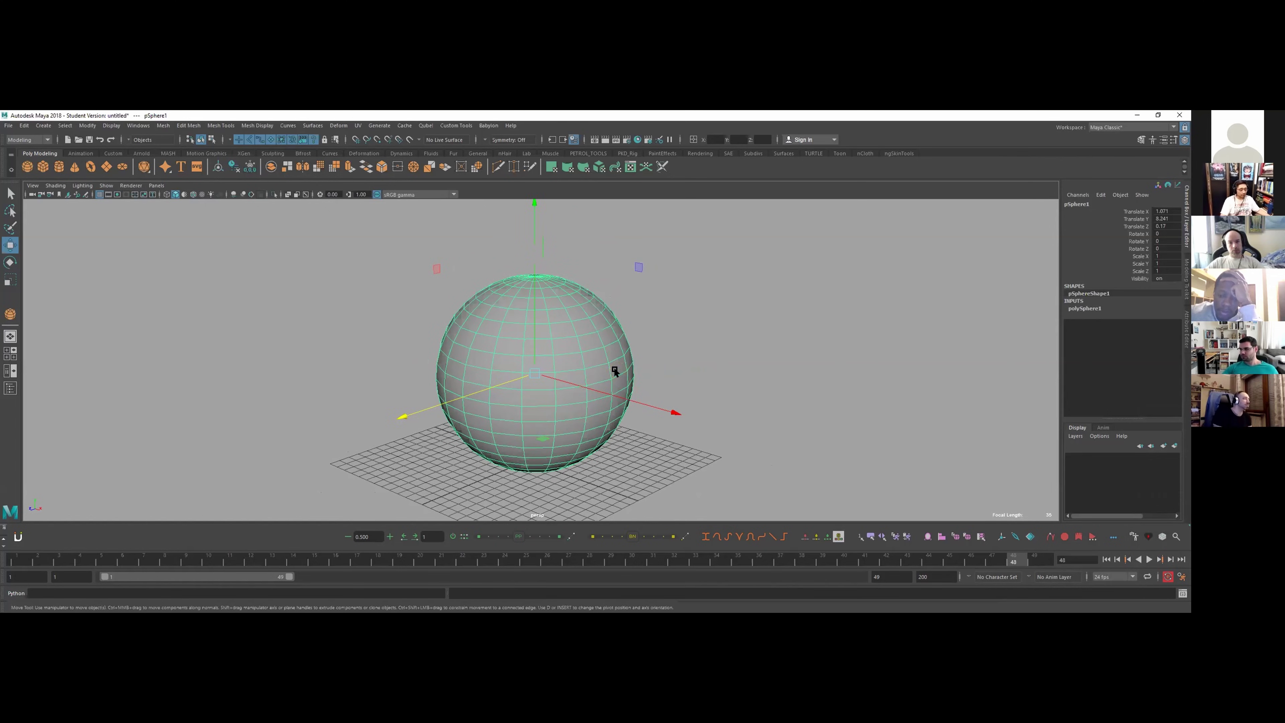
pyautogui.press('-')
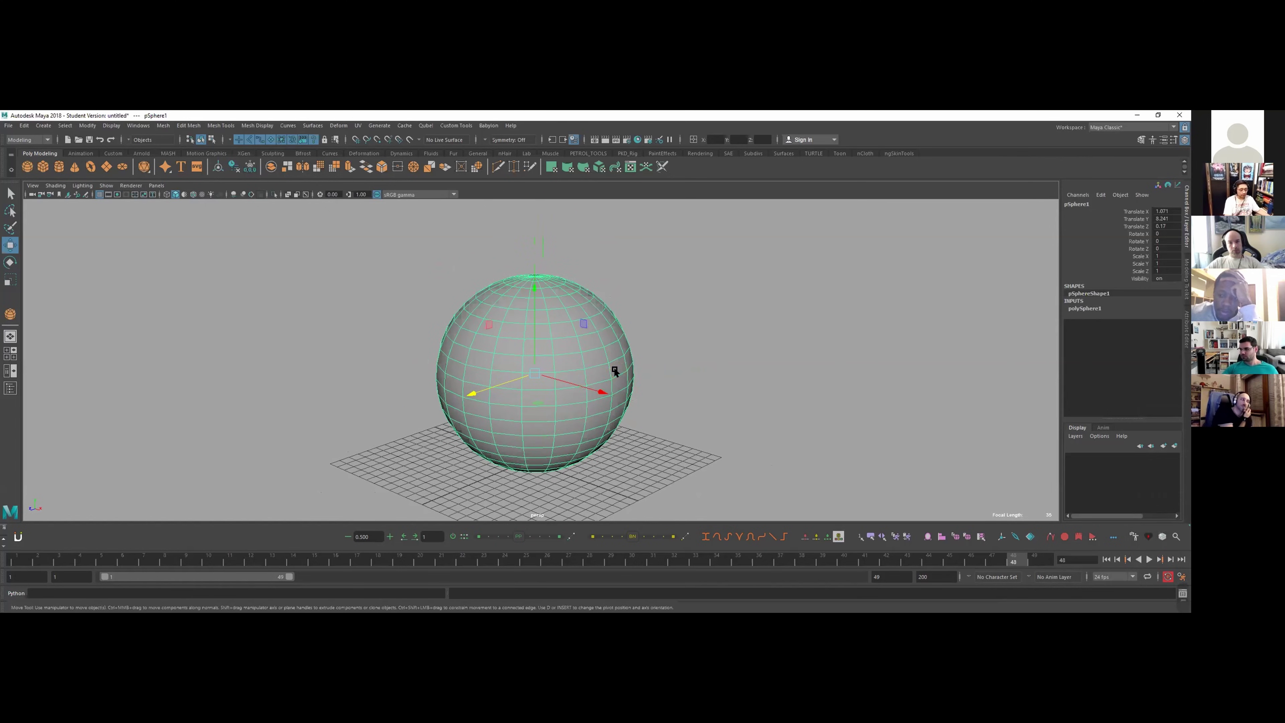
# - Activate the Rotate tool on the sphere and enlarge its manipulator until the rings lie well outside the sphere
pyautogui.click(9, 263)
pyautogui.keyDown('alt'); pyautogui.moveTo(614, 382); pyautogui.dragTo(587, 374); pyautogui.keyUp('alt')
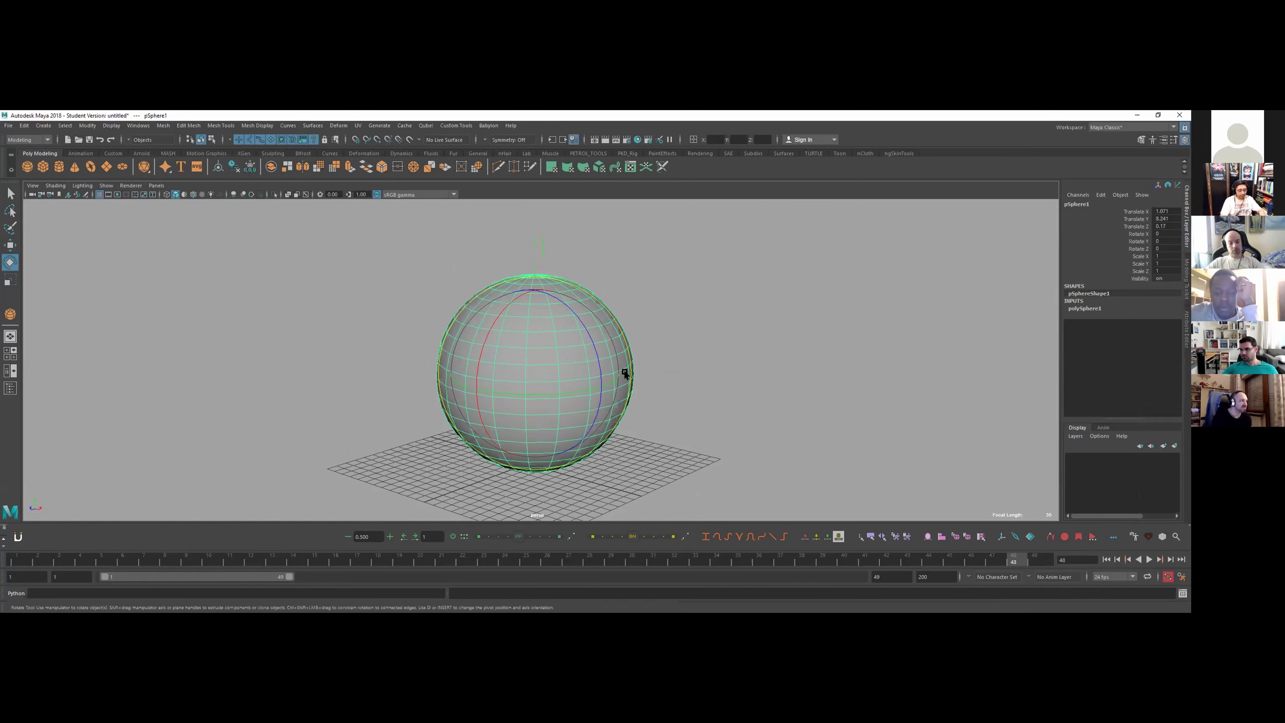
pyautogui.press('=')
pyautogui.keyDown('alt'); pyautogui.moveTo(628, 373); pyautogui.dragTo(633, 366, button='right'); pyautogui.keyUp('alt')
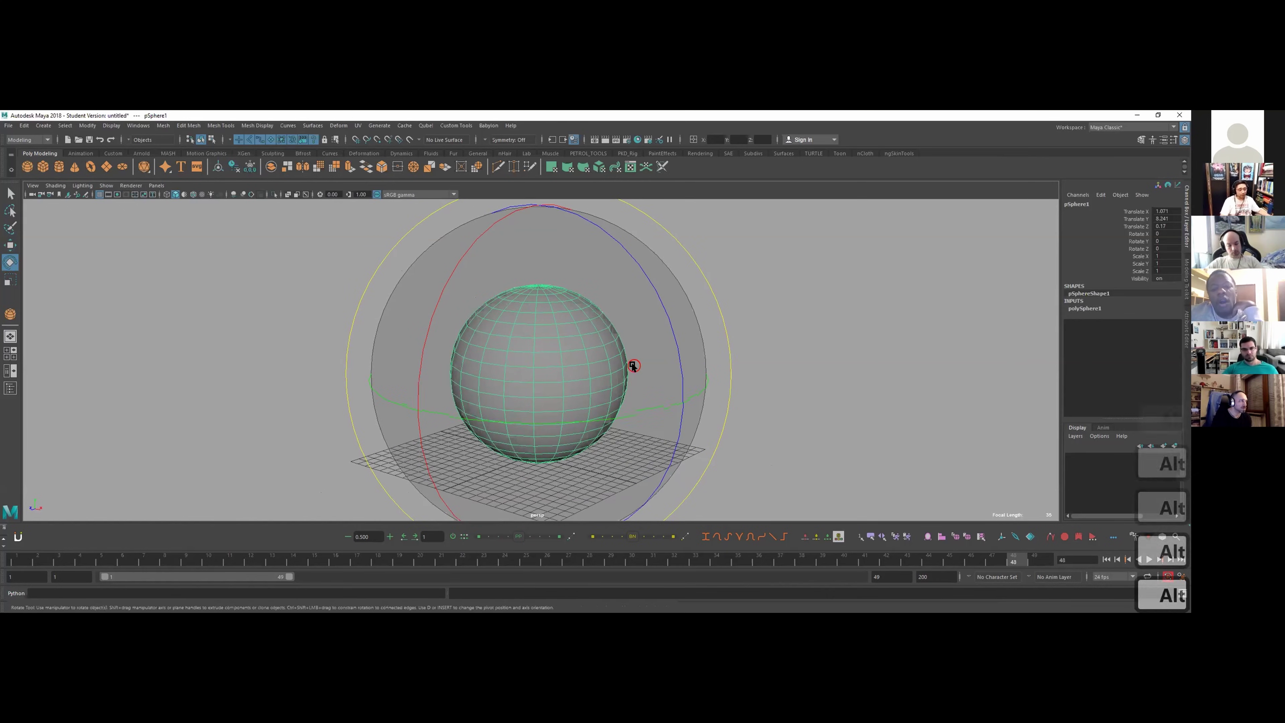
# - Try rotating the sphere about the Y, X and Z axes, undo each rotation and return to the Move tool
pyautogui.moveTo(571, 419); pyautogui.dragTo(656, 413)
pyautogui.hotkey('ctrl', 'z')
pyautogui.moveTo(476, 238); pyautogui.dragTo(484, 227)
pyautogui.hotkey('ctrl', 'z')
pyautogui.moveTo(632, 264); pyautogui.dragTo(689, 390)
pyautogui.hotkey('ctrl', 'z')
pyautogui.press('w')
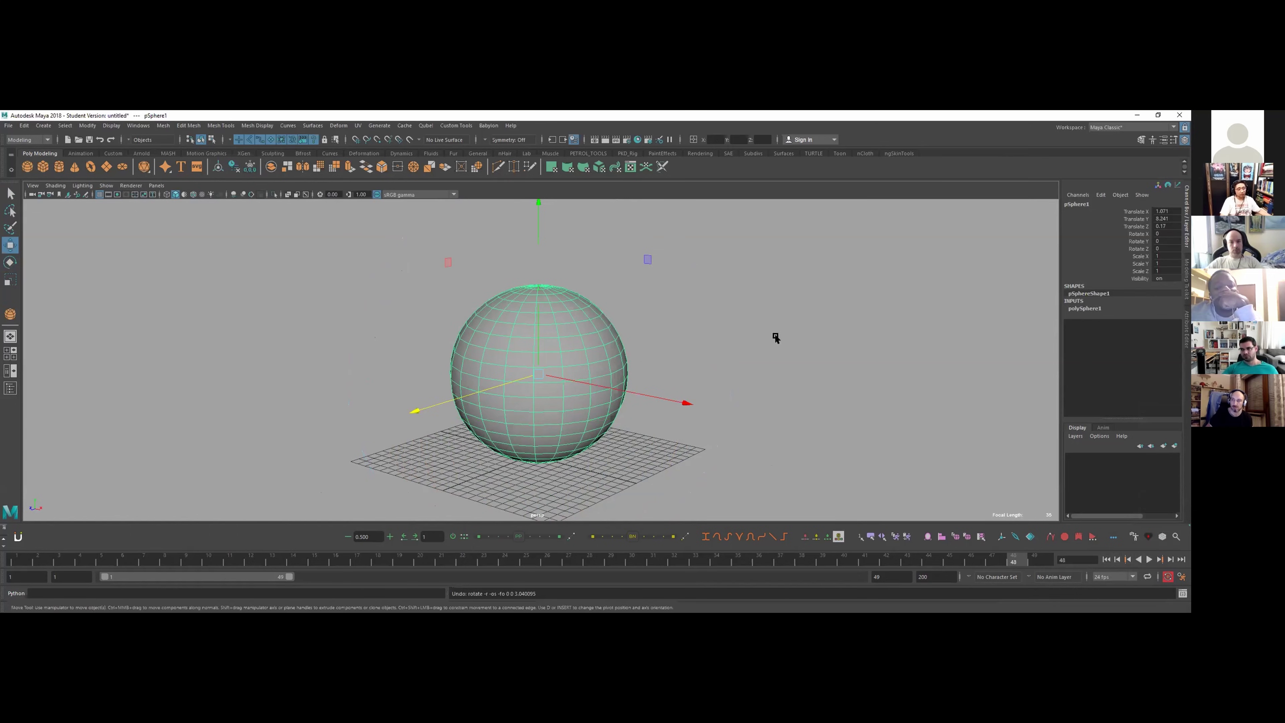
# - Clear the selection in the viewport and select the sphere again with the Move tool active
pyautogui.click(660, 327)
pyautogui.click(613, 342)
pyautogui.click(657, 415)
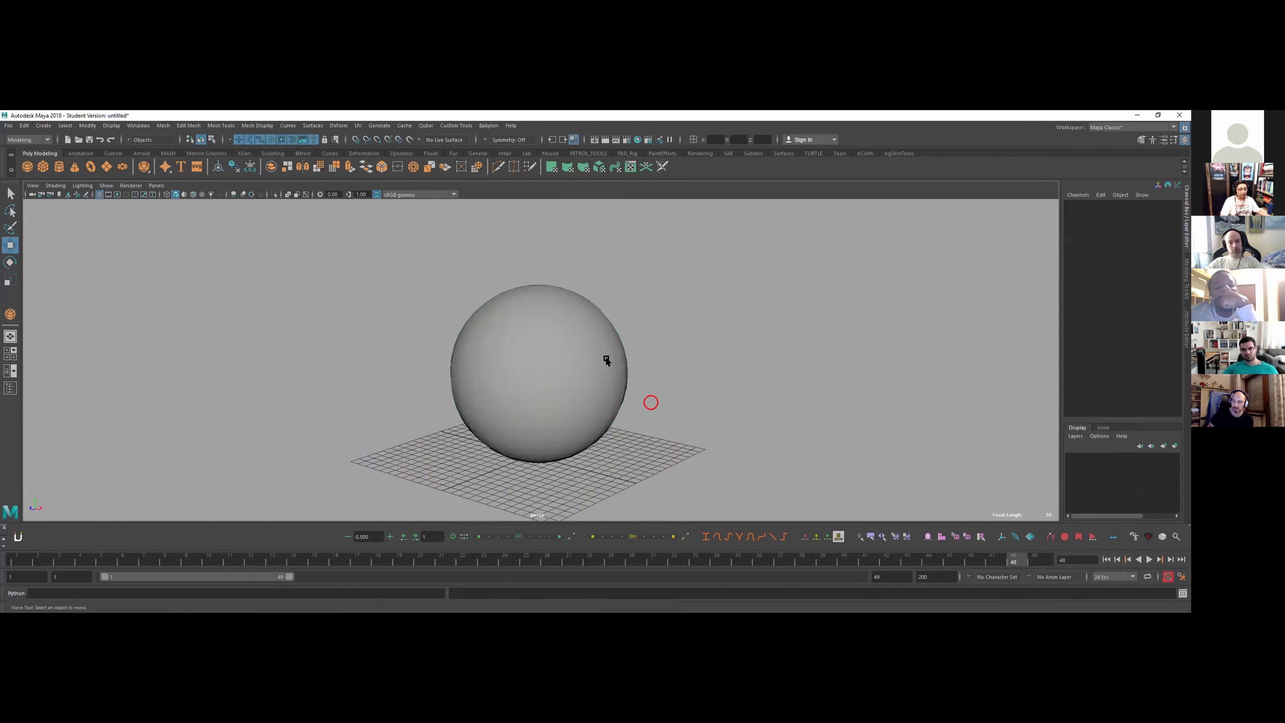
pyautogui.click(608, 362)
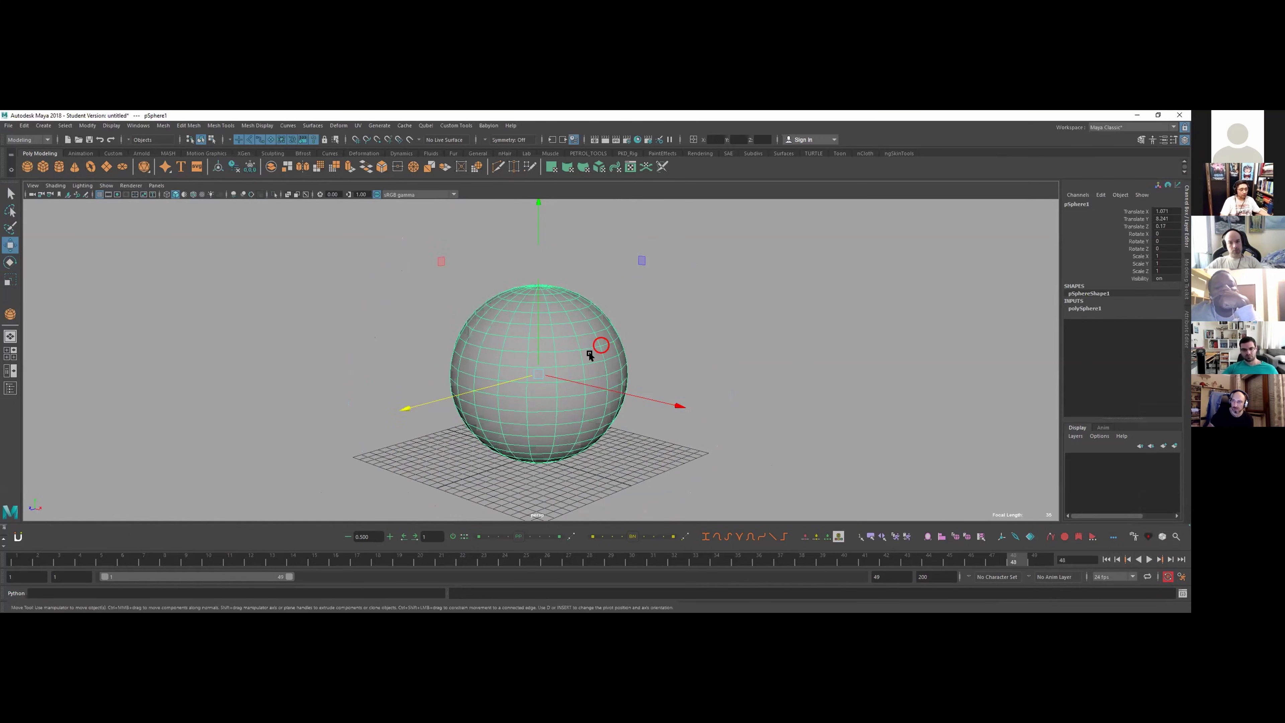
pyautogui.click(424, 438)
pyautogui.click(468, 418)
pyautogui.click(496, 402)
pyautogui.click(496, 402)
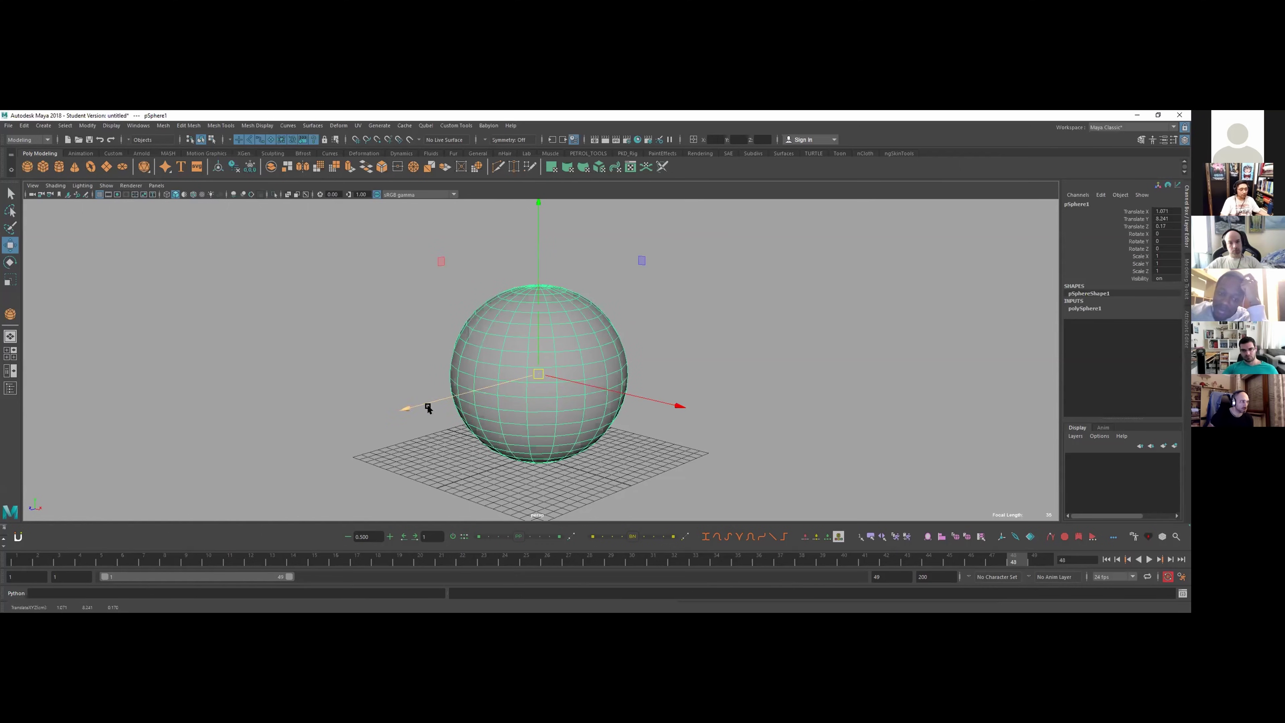
# - Alternate between the Rotate and Move tools, trying rotations of the sphere about Z and X and undoing each
pyautogui.press('e')
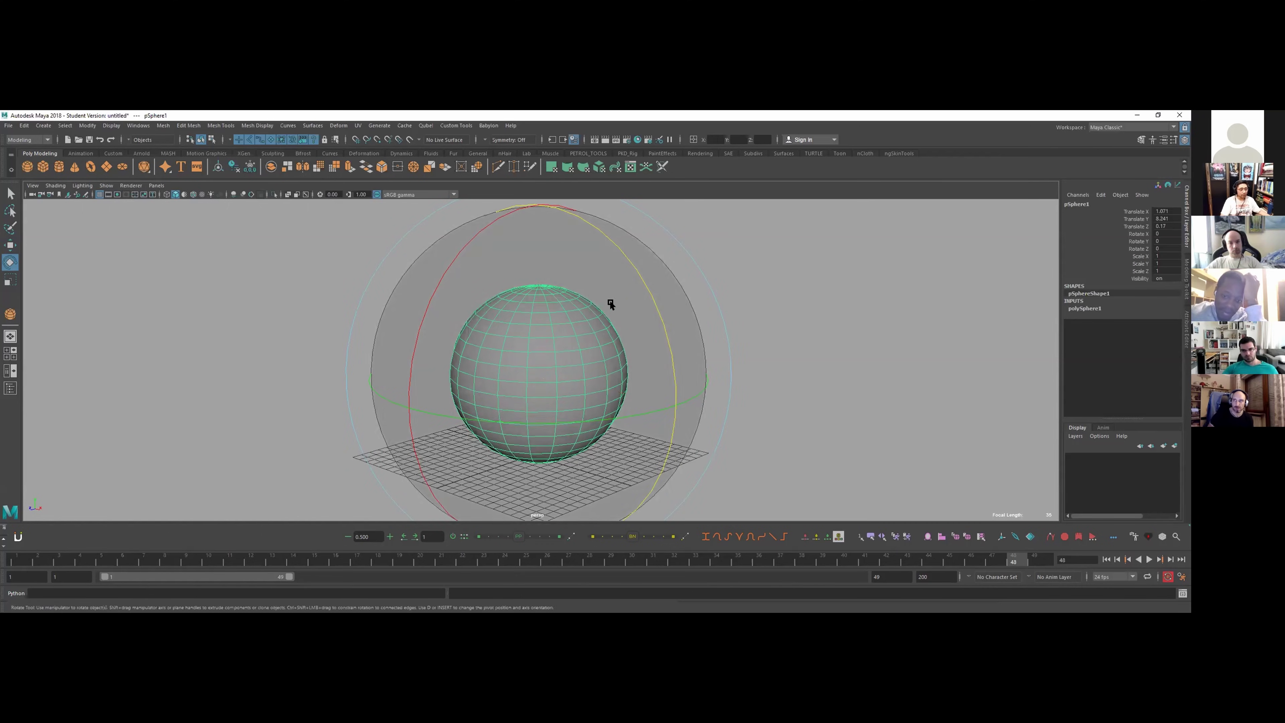
pyautogui.moveTo(657, 295); pyautogui.dragTo(639, 270)
pyautogui.hotkey('ctrl', 'z')
pyautogui.keyDown('alt'); pyautogui.moveTo(441, 246); pyautogui.dragTo(433, 244); pyautogui.keyUp('alt')
pyautogui.press('w')
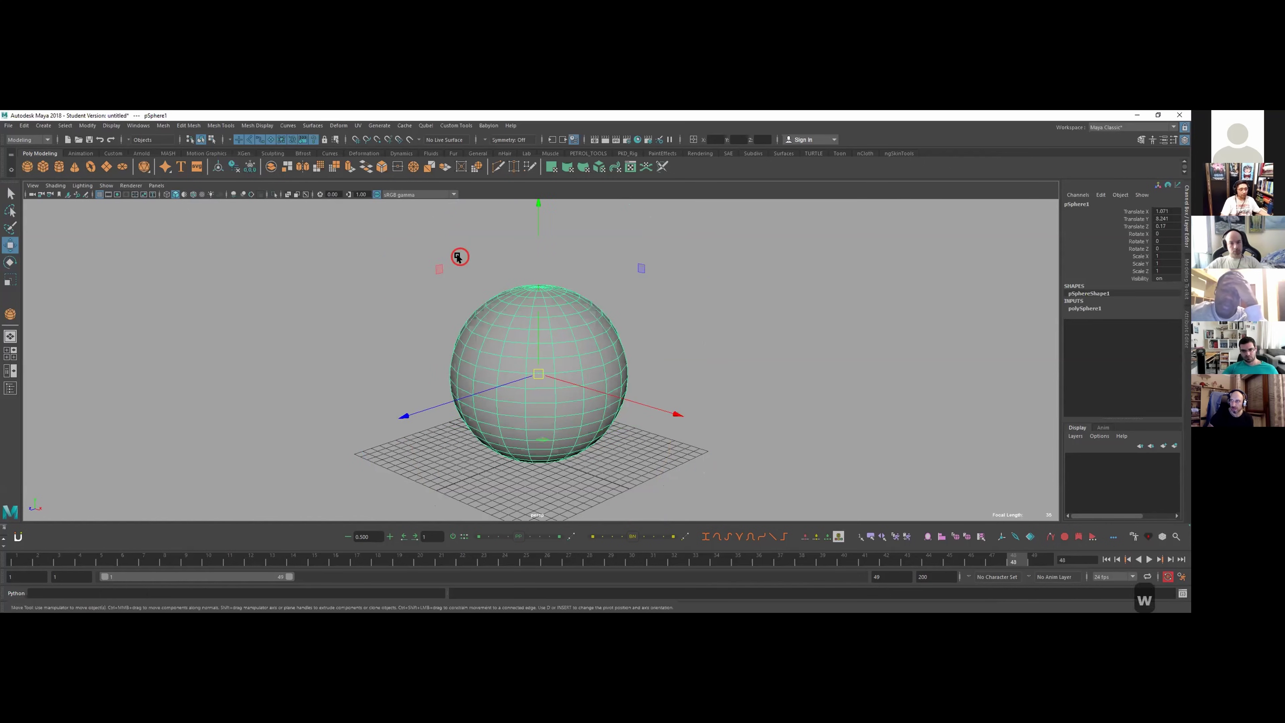
pyautogui.press('e')
pyautogui.moveTo(449, 355); pyautogui.dragTo(540, 416)
pyautogui.hotkey('ctrl', 'z')
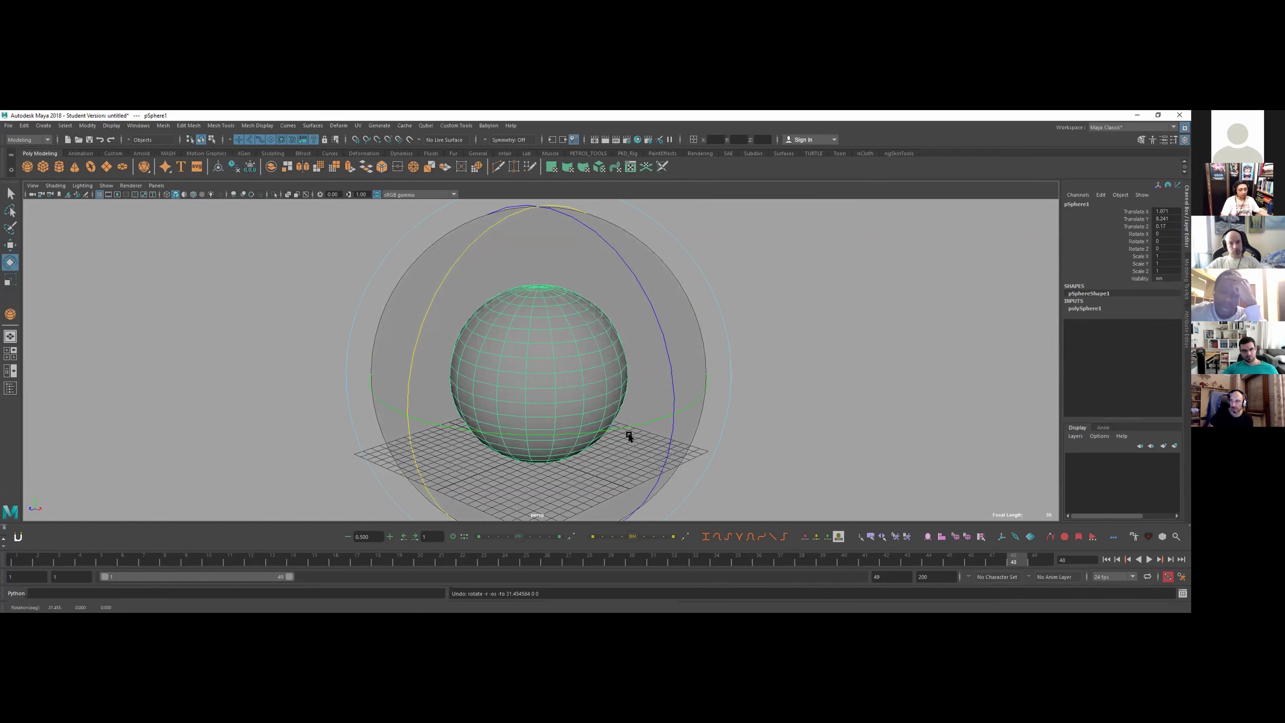
# - Try rotating the sphere about the Y axis and undo the rotation
pyautogui.moveTo(625, 436); pyautogui.dragTo(642, 379)
pyautogui.hotkey('ctrl', 'z')
pyautogui.keyDown('alt'); pyautogui.moveTo(690, 373); pyautogui.dragTo(674, 318, button='right'); pyautogui.keyUp('alt')
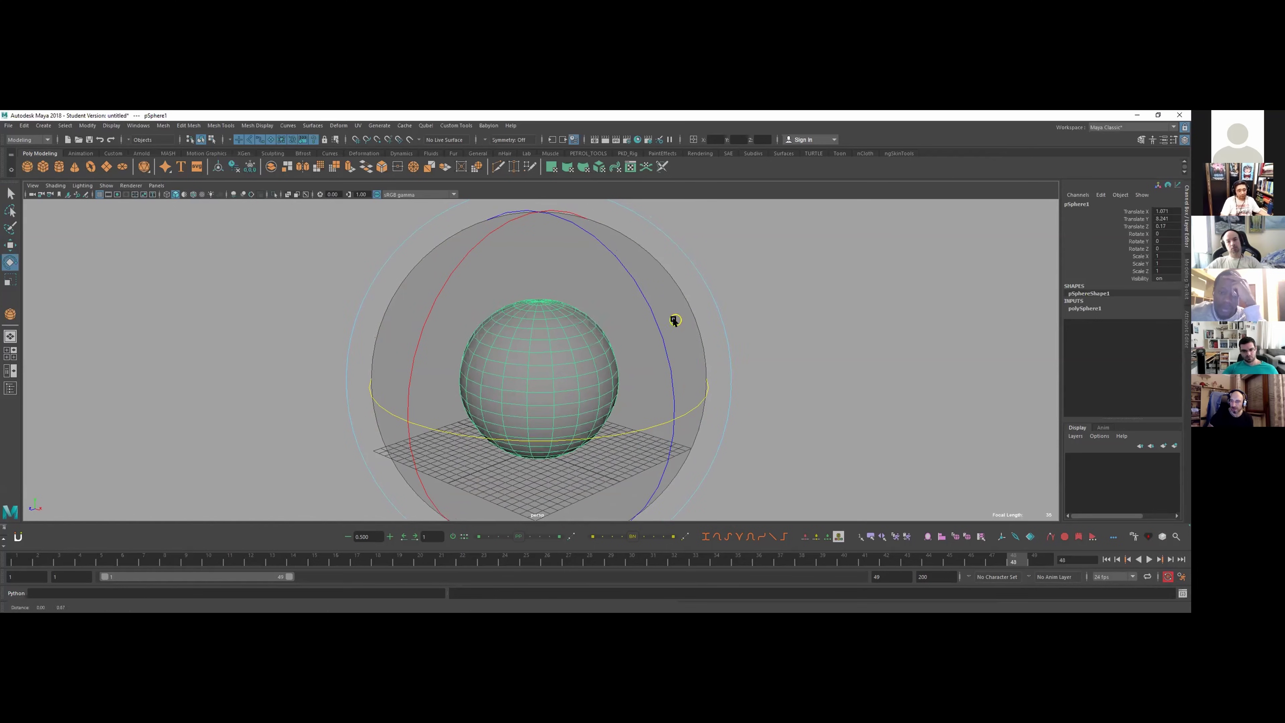
# - Try rotating the sphere freely on several axes at once and undo the rotations until it is upright again
pyautogui.moveTo(530, 334); pyautogui.dragTo(553, 399)
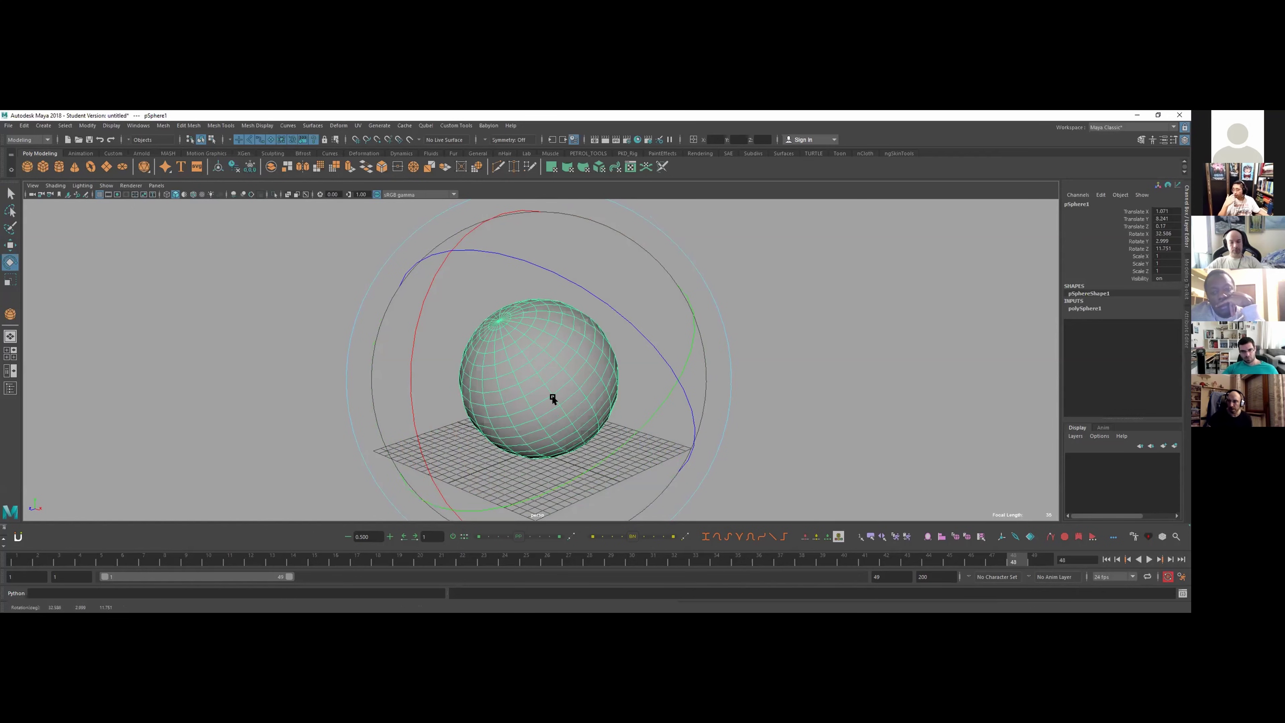
pyautogui.moveTo(496, 360); pyautogui.dragTo(526, 335)
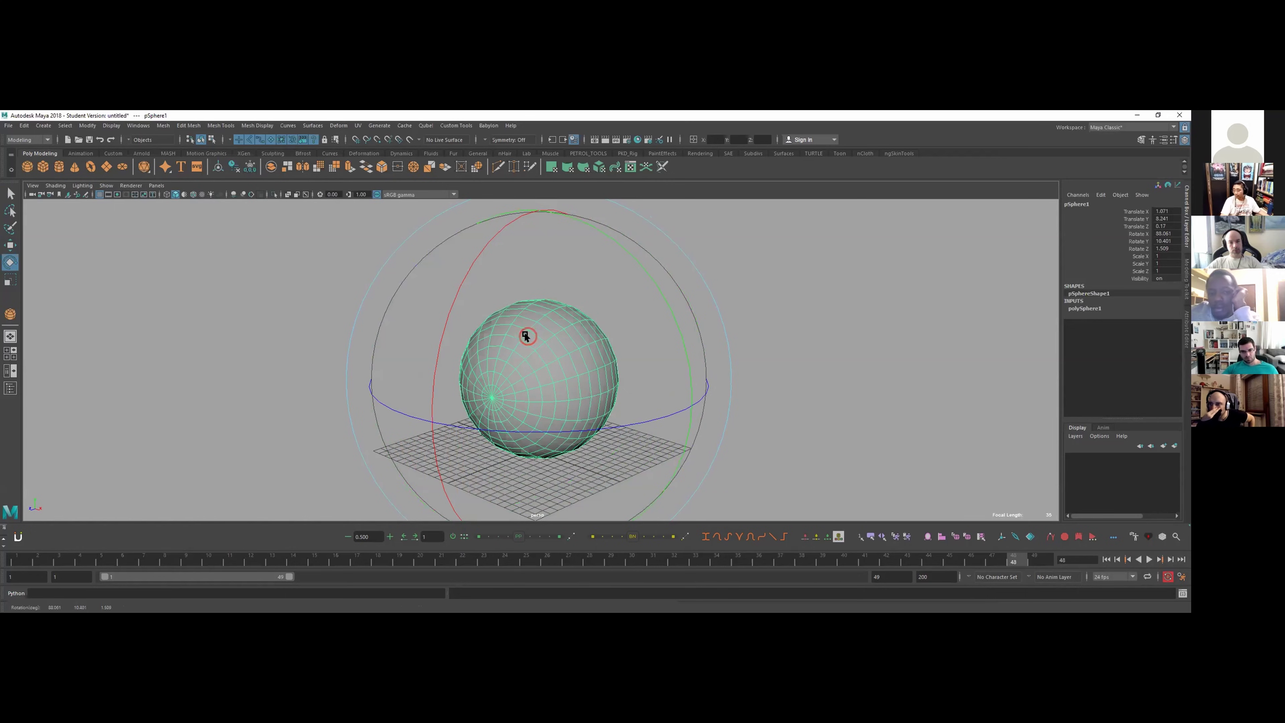
pyautogui.hotkey('ctrl', 'z')
pyautogui.hotkey('ctrl', 'z')
pyautogui.hotkey('ctrl', 'z')
pyautogui.hotkey('ctrl', 'z')
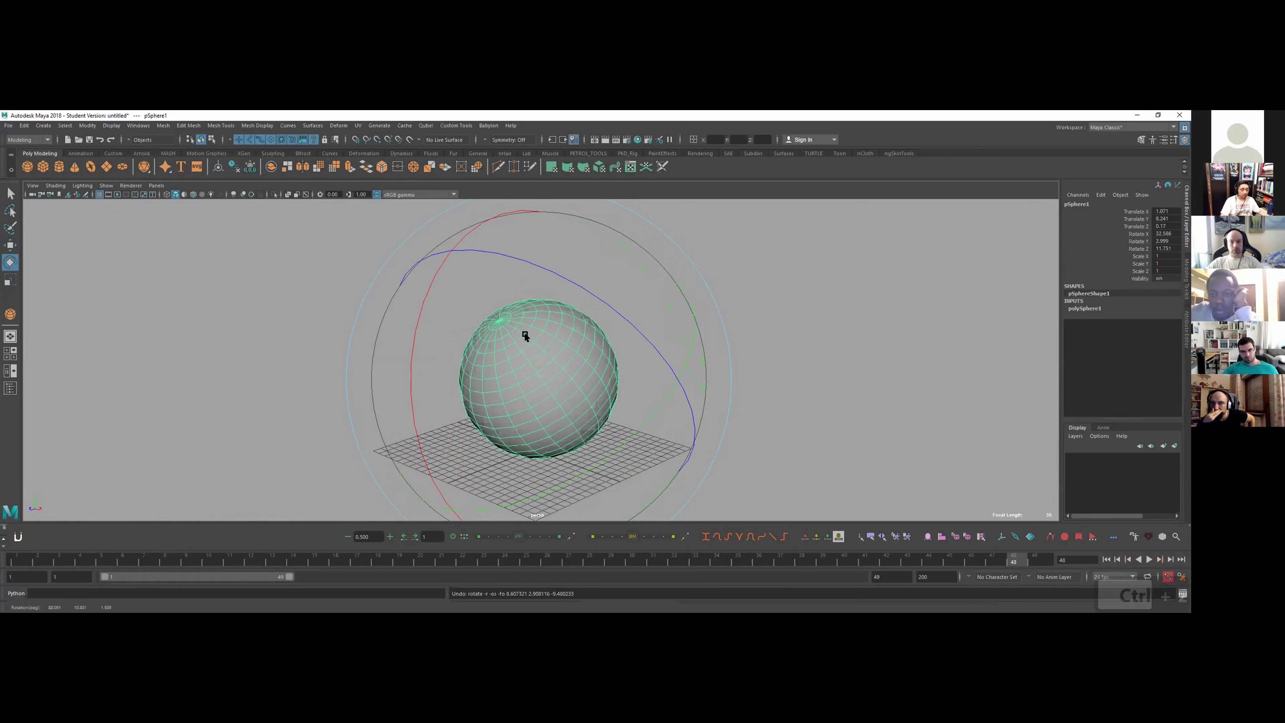
pyautogui.click(525, 337)
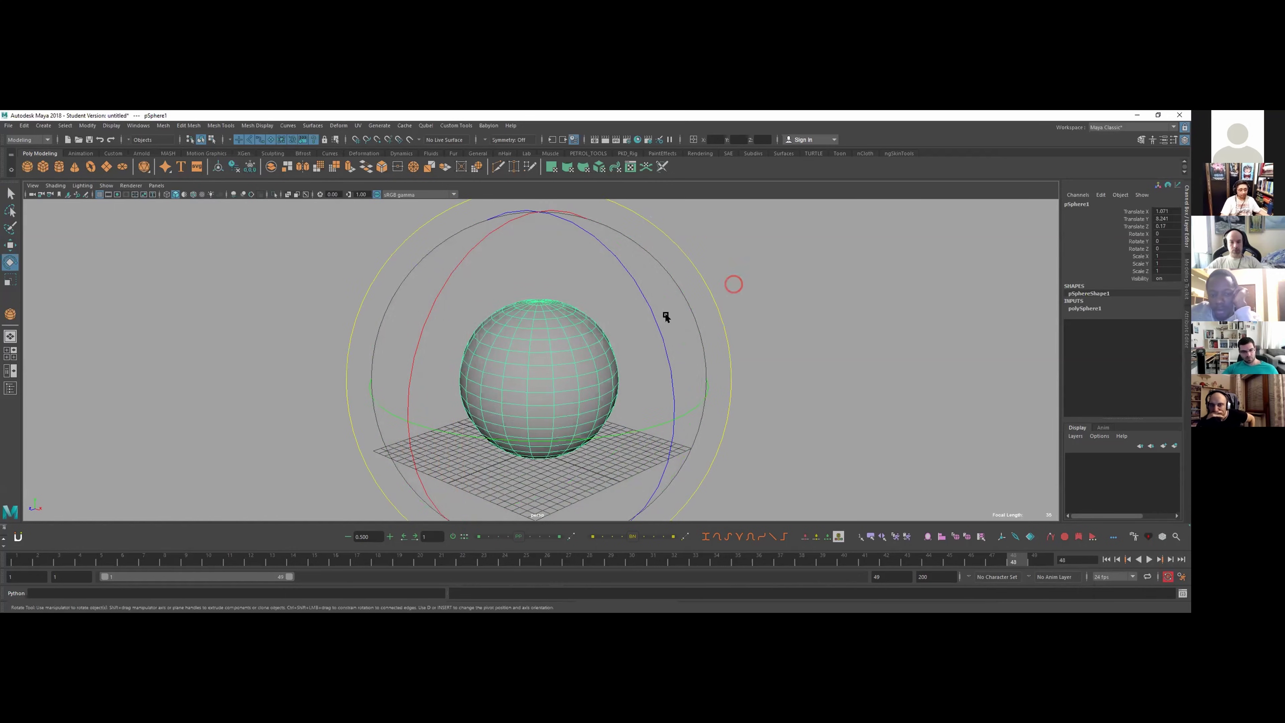
# - Shrink the Rotate manipulator to hug the sphere, try a rotation in the view plane and one about Z, and undo both
pyautogui.press('-')
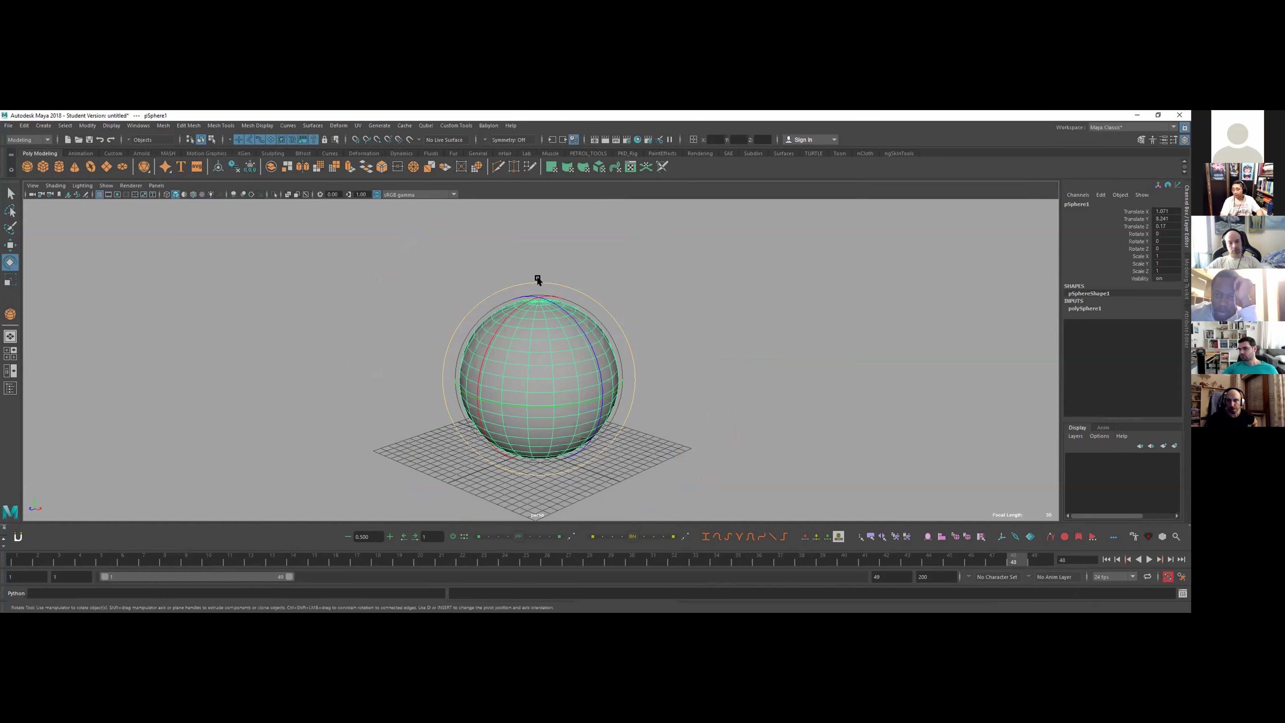
pyautogui.moveTo(538, 280); pyautogui.dragTo(887, 353)
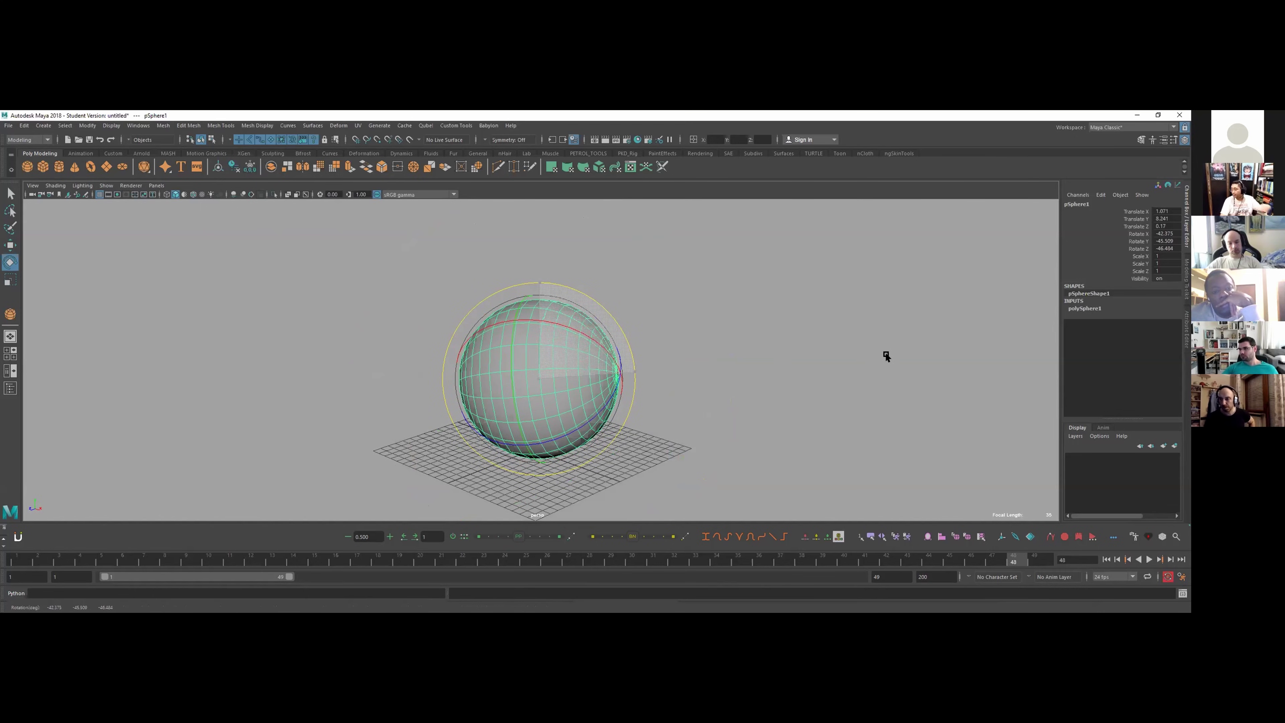
pyautogui.hotkey('ctrl', 'z')
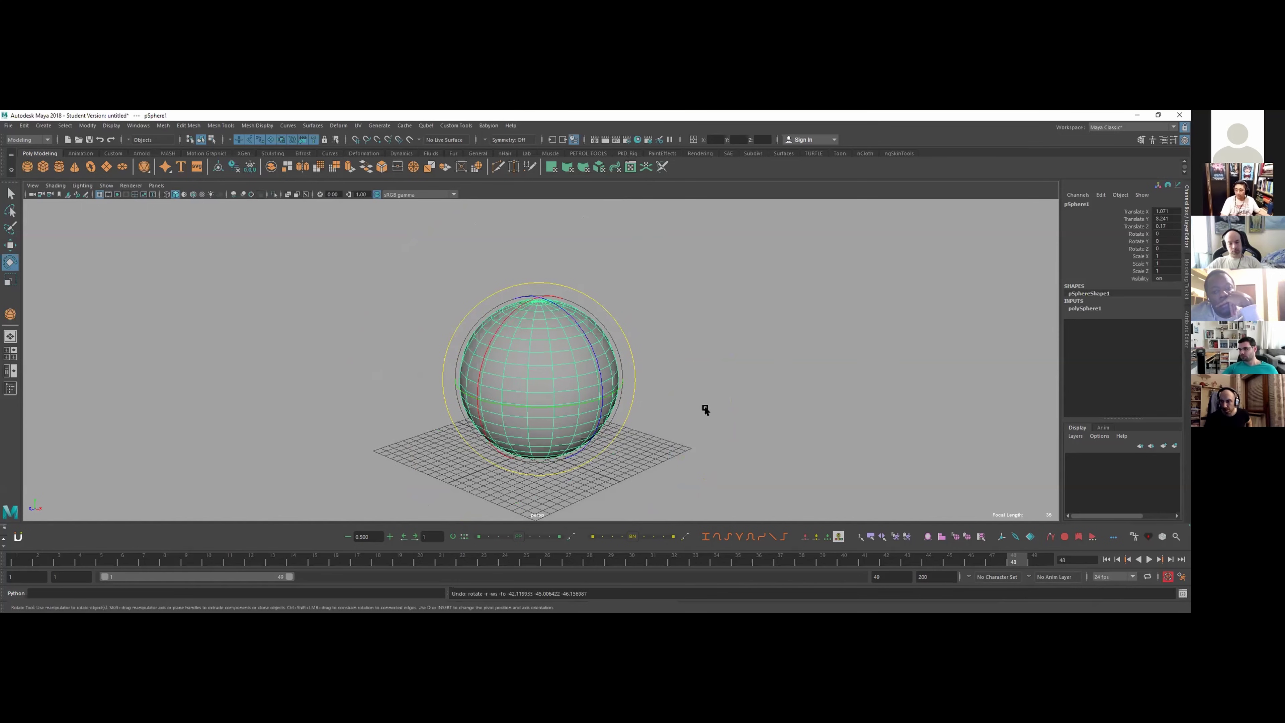
pyautogui.moveTo(545, 287); pyautogui.dragTo(626, 441)
pyautogui.hotkey('ctrl', 'z')
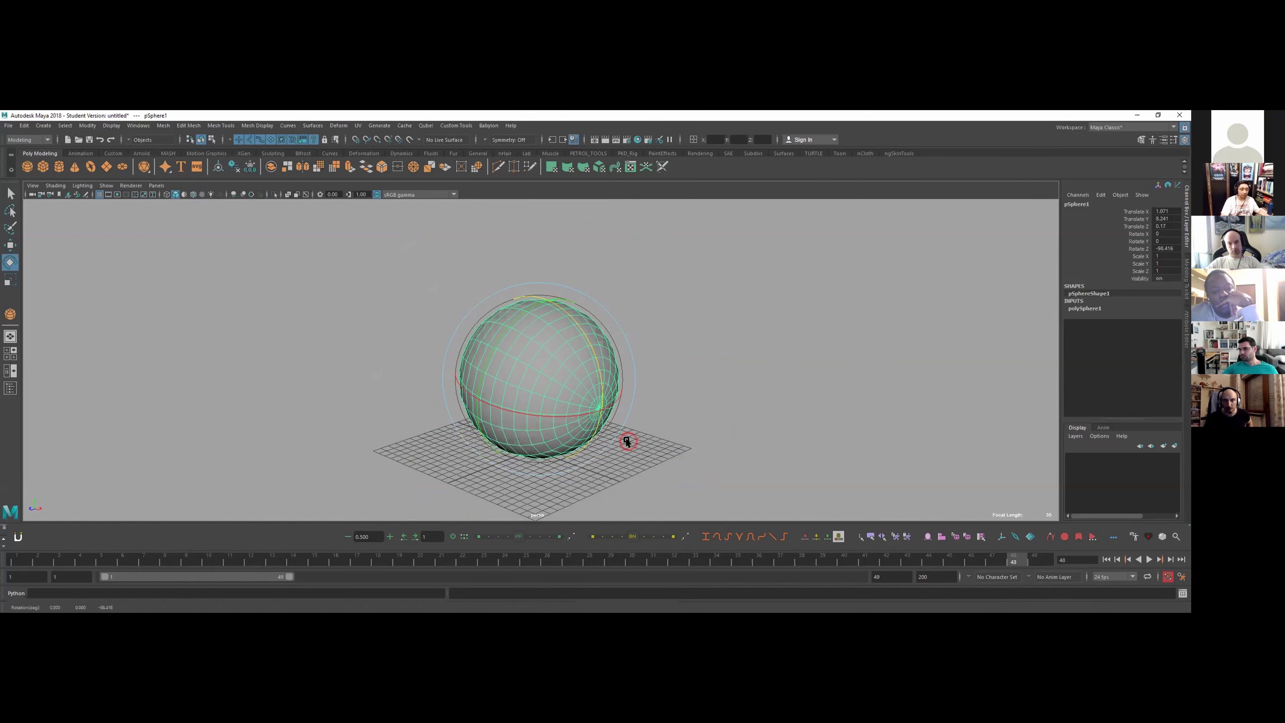
pyautogui.hotkey('ctrl', 'z')
# - Try two more rotations of the sphere in the view plane with the manipulator's outer ring, undoing each
pyautogui.moveTo(544, 279); pyautogui.dragTo(766, 447)
pyautogui.hotkey('ctrl', 'z')
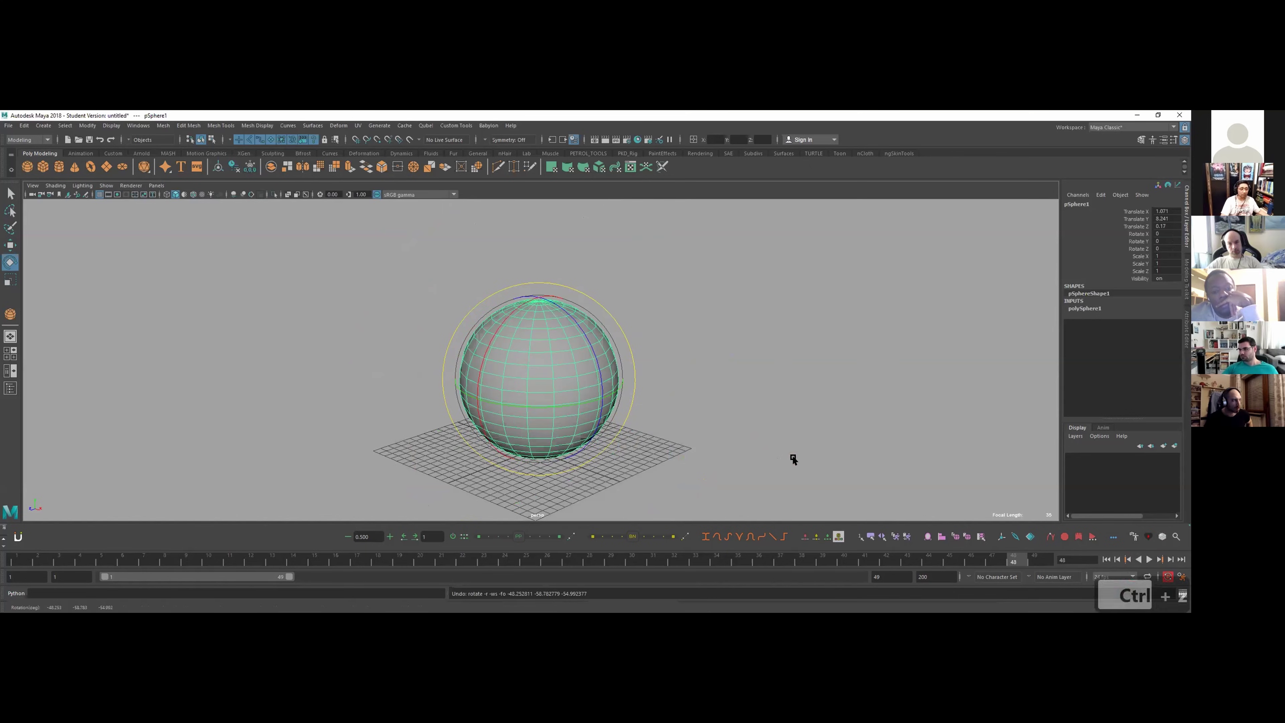
pyautogui.moveTo(573, 287); pyautogui.dragTo(710, 447)
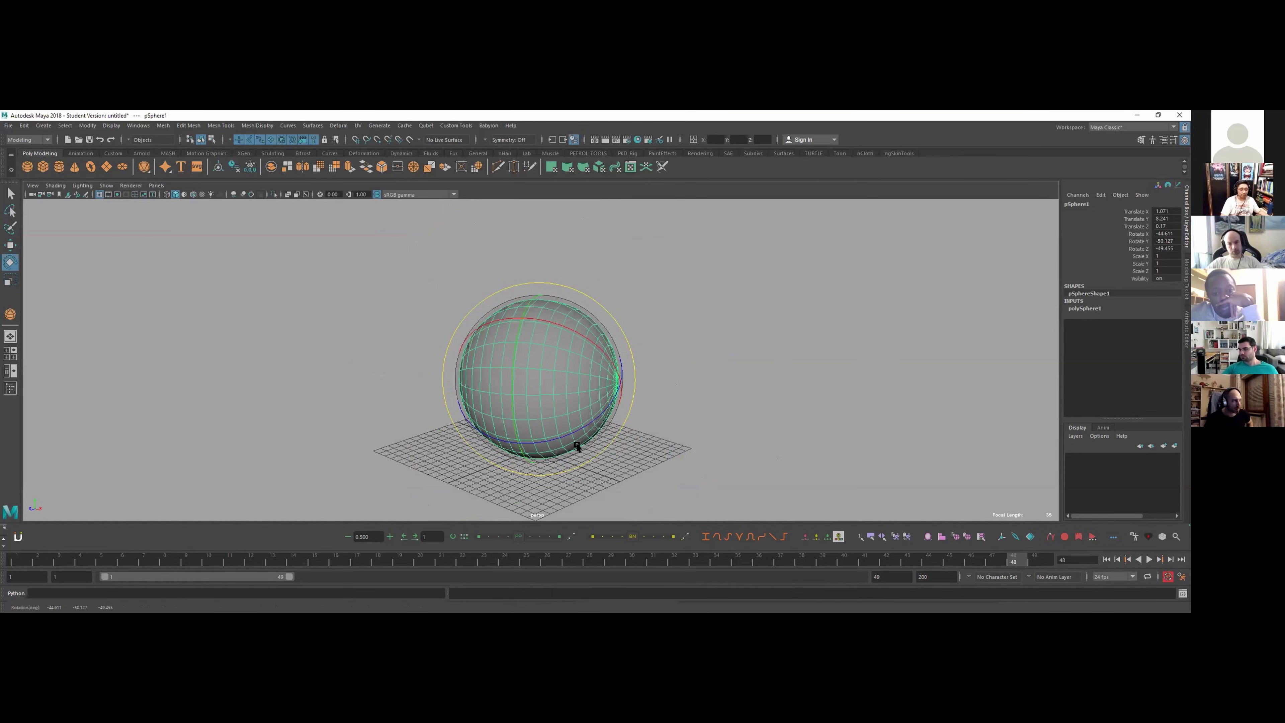
pyautogui.hotkey('ctrl', 'z')
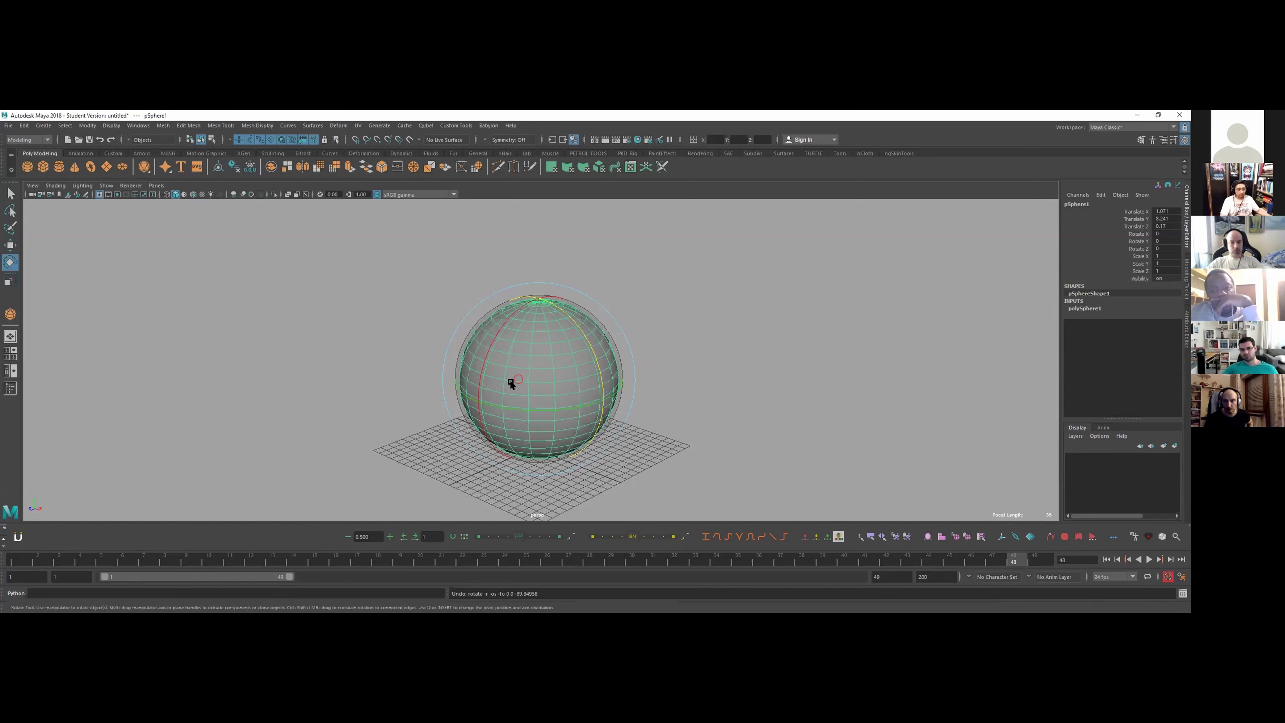
# - Enlarge the Rotate manipulator well beyond the sphere, try a rotation about the Y axis and undo it
pyautogui.keyDown('alt'); pyautogui.moveTo(511, 381); pyautogui.dragTo(513, 432); pyautogui.keyUp('alt')
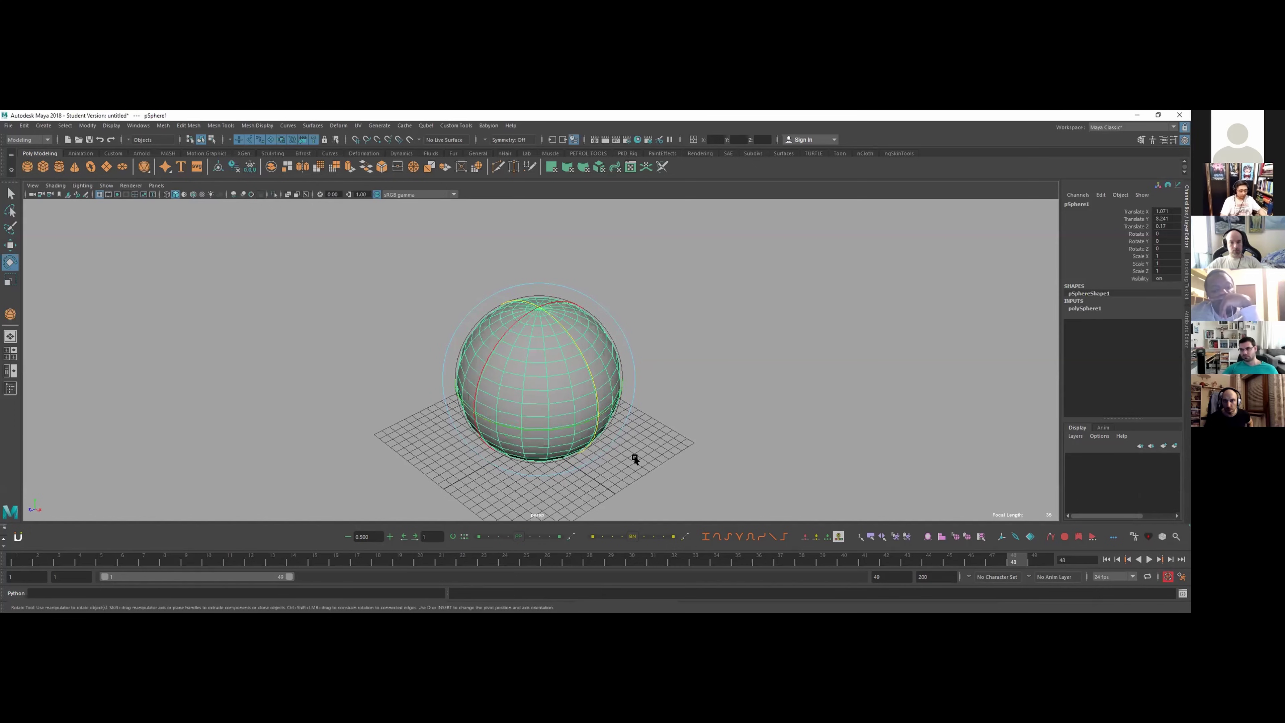
pyautogui.moveTo(395, 459); pyautogui.dragTo(588, 382)
pyautogui.hotkey('ctrl', 'z')
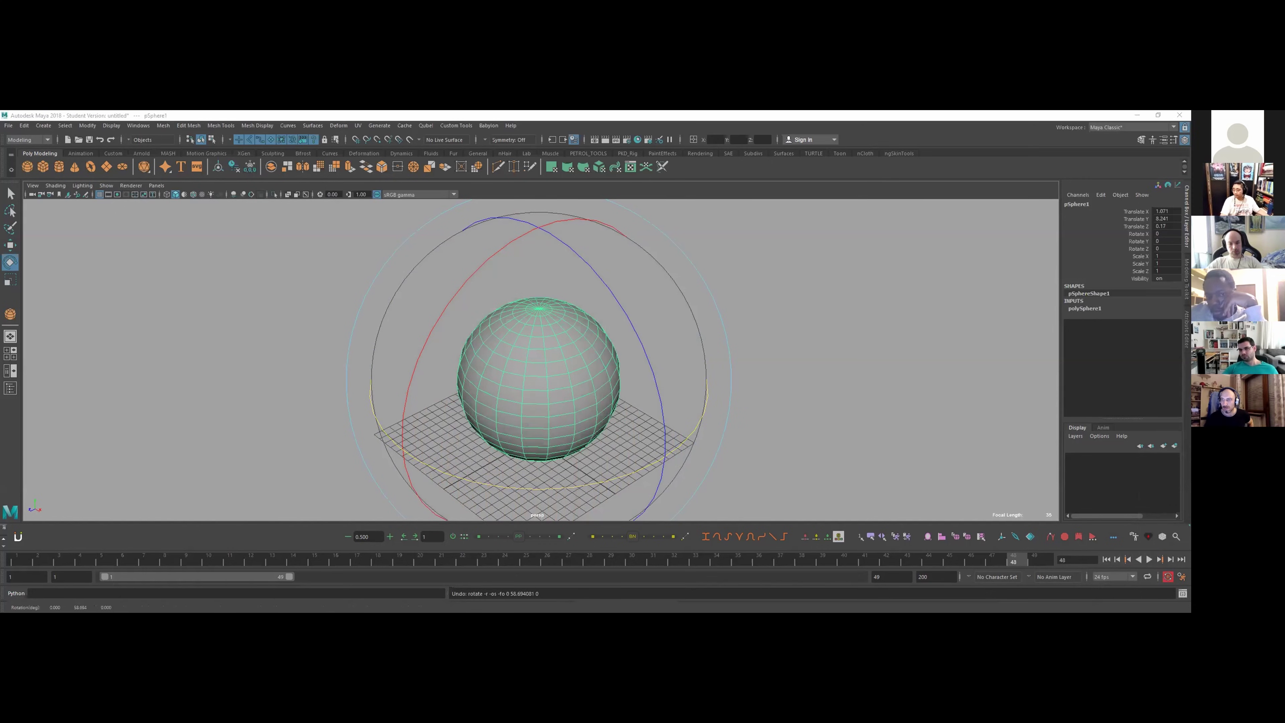
# - Activate the Scale tool and try scaling the sphere along X, Z and Y separately, undoing each change
pyautogui.keyDown('alt'); pyautogui.moveTo(691, 324); pyautogui.dragTo(742, 309, button='right'); pyautogui.keyUp('alt')
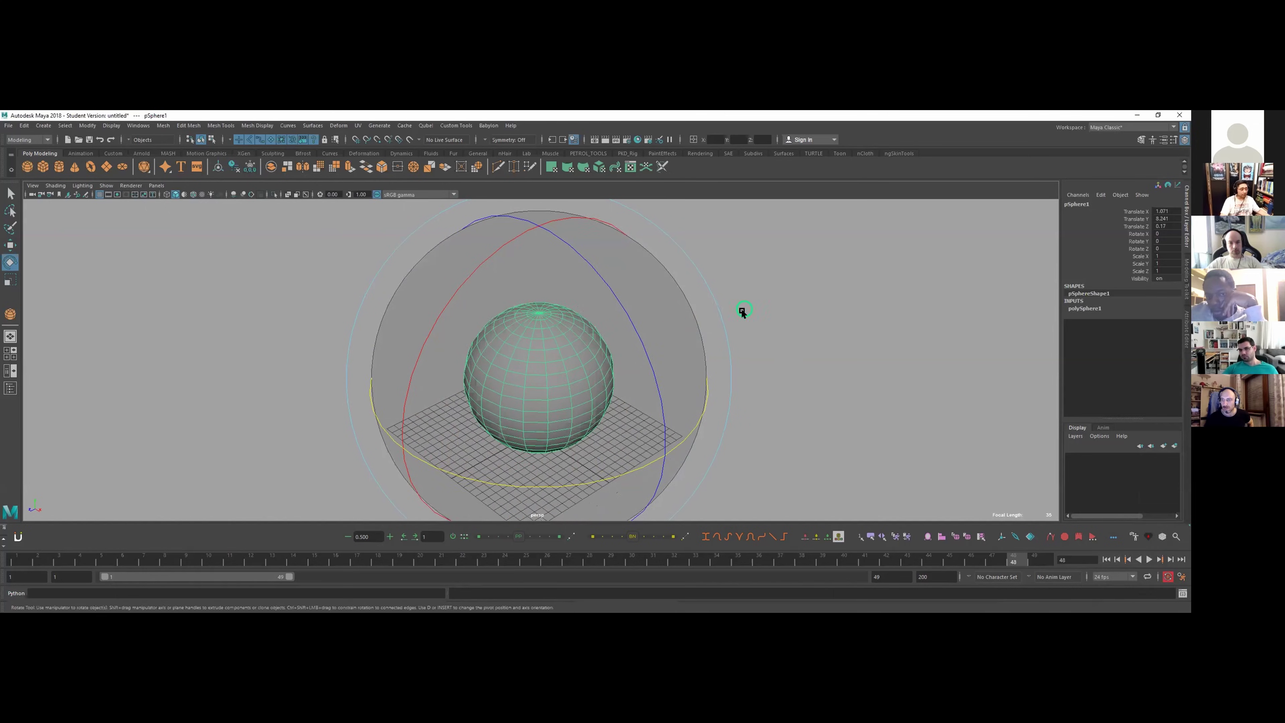
pyautogui.keyDown('alt'); pyautogui.moveTo(743, 310); pyautogui.dragTo(754, 315, button='middle'); pyautogui.keyUp('alt')
pyautogui.click(10, 279)
pyautogui.keyDown('alt'); pyautogui.moveTo(526, 372); pyautogui.dragTo(553, 391, button='right'); pyautogui.keyUp('alt')
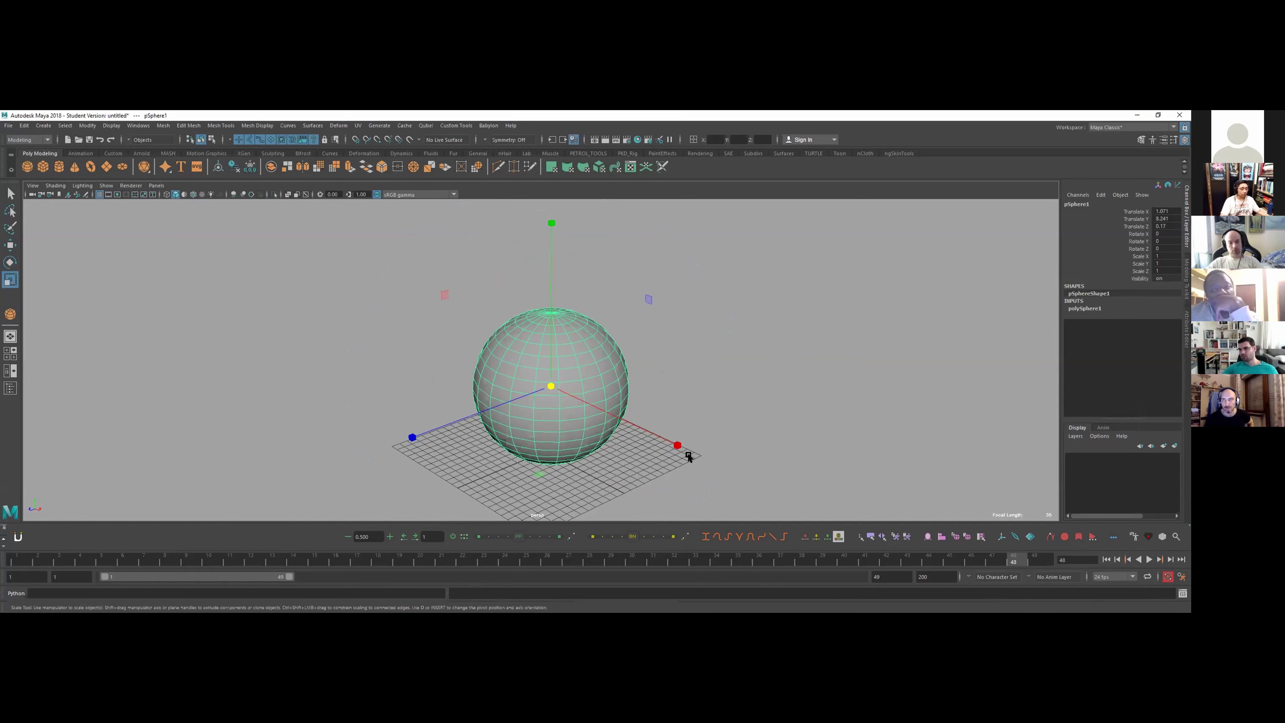
pyautogui.moveTo(678, 448); pyautogui.dragTo(534, 401)
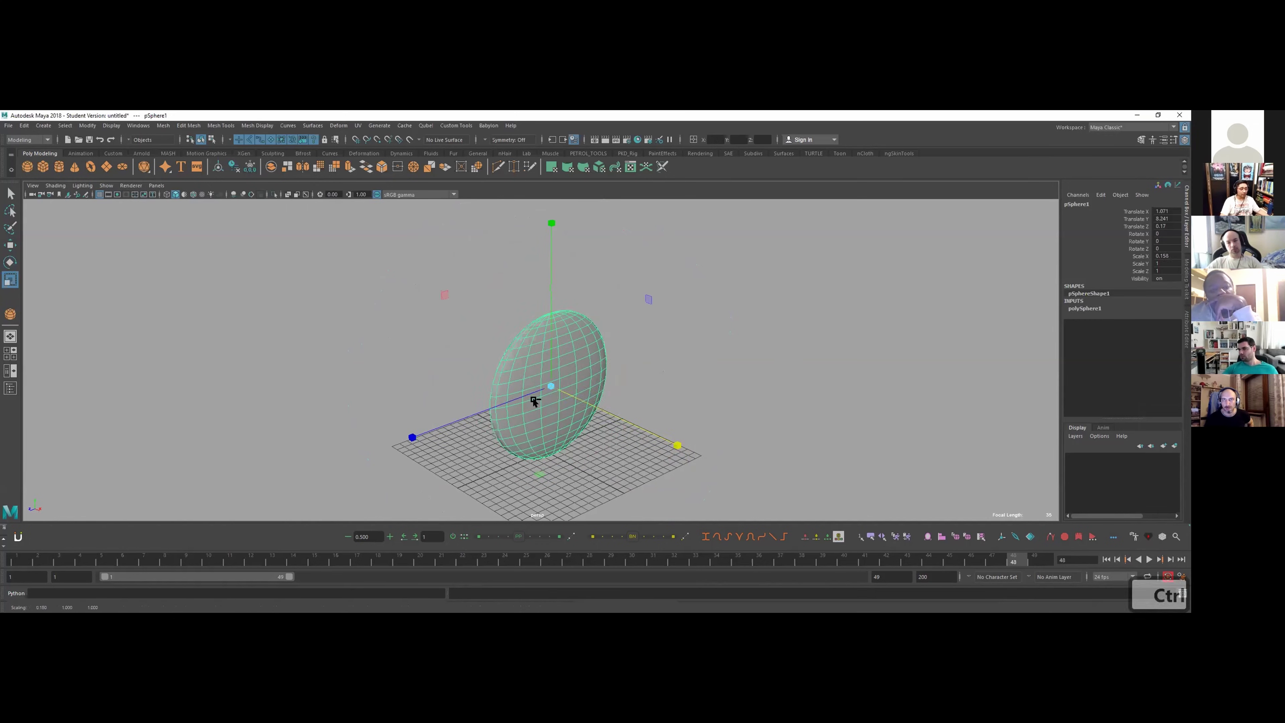
pyautogui.hotkey('ctrl', 'z')
pyautogui.moveTo(412, 438); pyautogui.dragTo(451, 343)
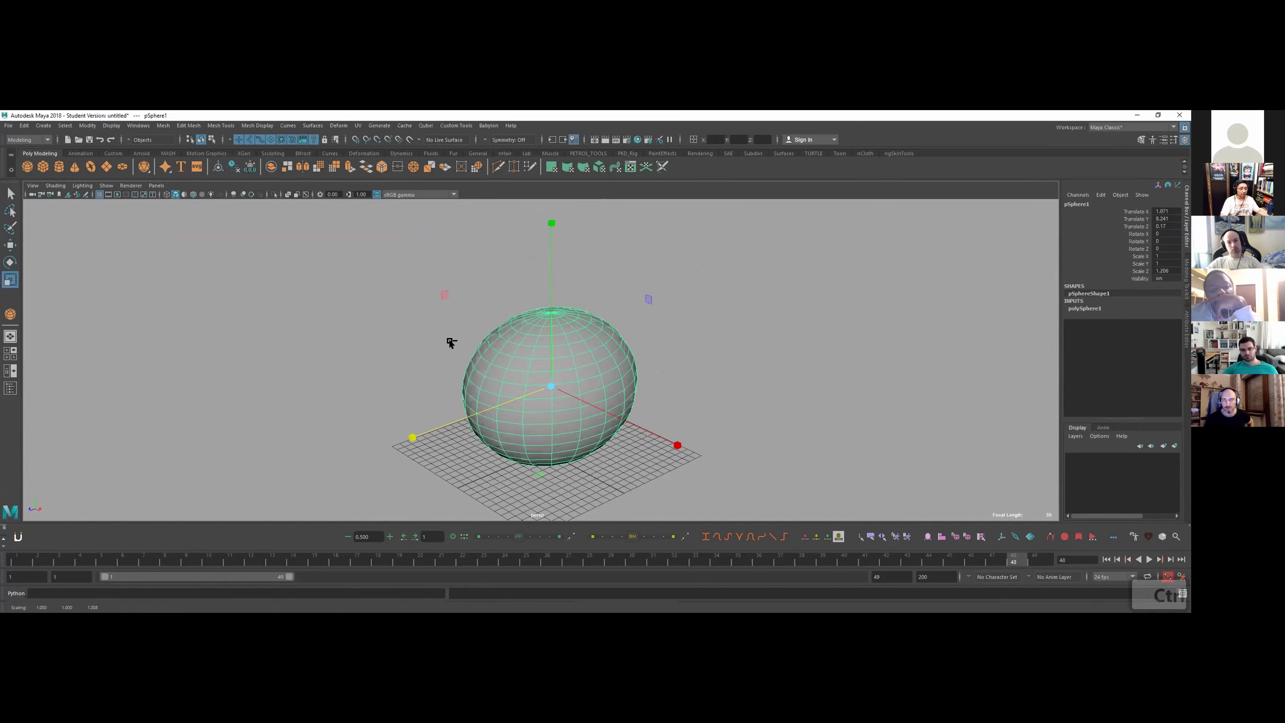
pyautogui.hotkey('ctrl', 'z')
pyautogui.moveTo(546, 224)
pyautogui.mouseDown()
pyautogui.moveTo(551, 301)
pyautogui.moveTo(571, 221)
pyautogui.mouseUp()
pyautogui.hotkey('ctrl', 'z')
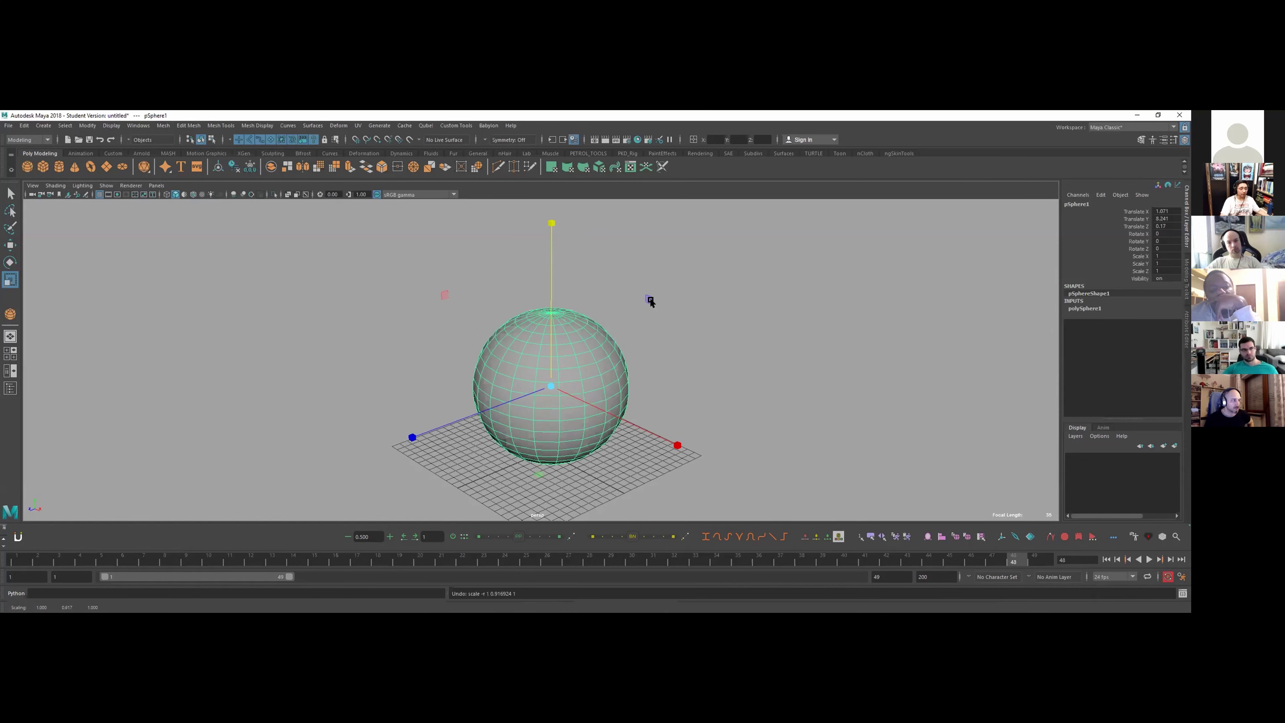
# - Try scaling the sphere in the XY plane, in the YZ plane and uniformly from the centre, undoing each change
pyautogui.moveTo(650, 302)
pyautogui.mouseDown()
pyautogui.moveTo(593, 335)
pyautogui.moveTo(636, 296)
pyautogui.mouseUp()
pyautogui.hotkey('ctrl', 'z')
pyautogui.moveTo(445, 304); pyautogui.dragTo(454, 290)
pyautogui.hotkey('ctrl', 'z')
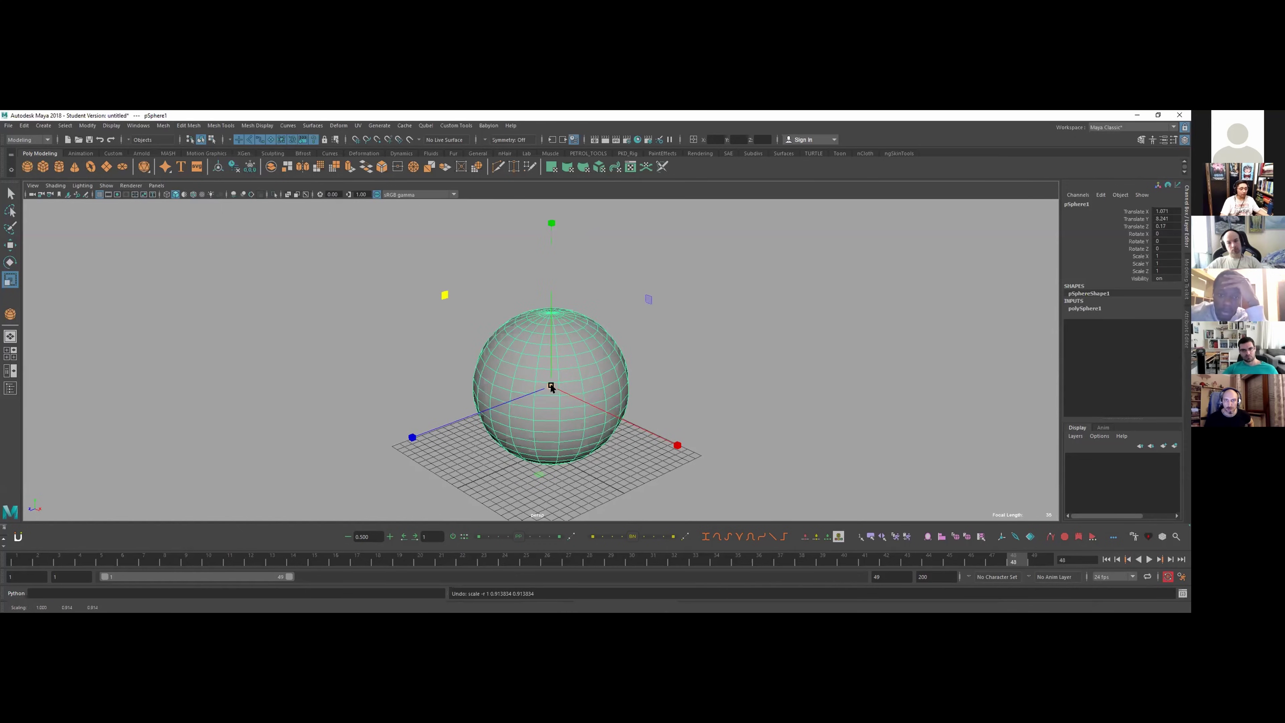
pyautogui.moveTo(551, 386); pyautogui.dragTo(953, 357)
pyautogui.hotkey('ctrl', 'z')
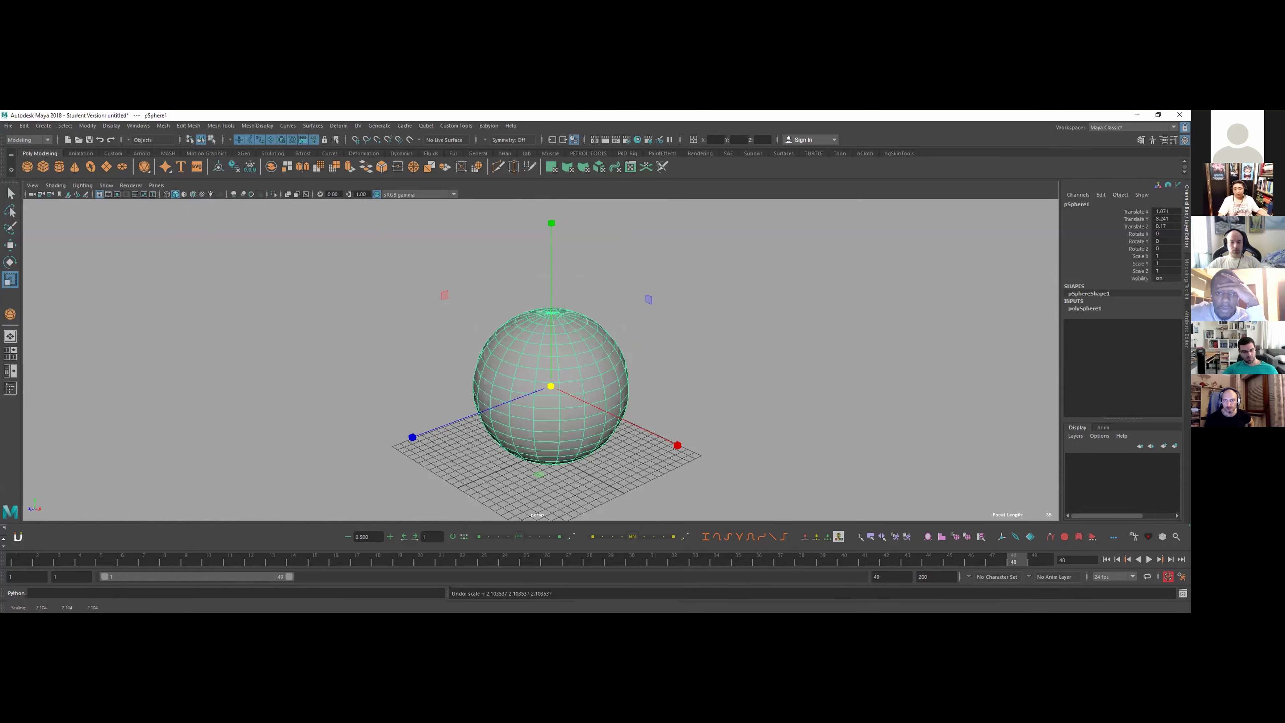
# - Rotate the sphere about X by roughly a quarter turn and switch to the Move tool to show its tilted axes
pyautogui.press('w')
pyautogui.keyDown('alt'); pyautogui.moveTo(577, 296); pyautogui.dragTo(566, 256); pyautogui.keyUp('alt')
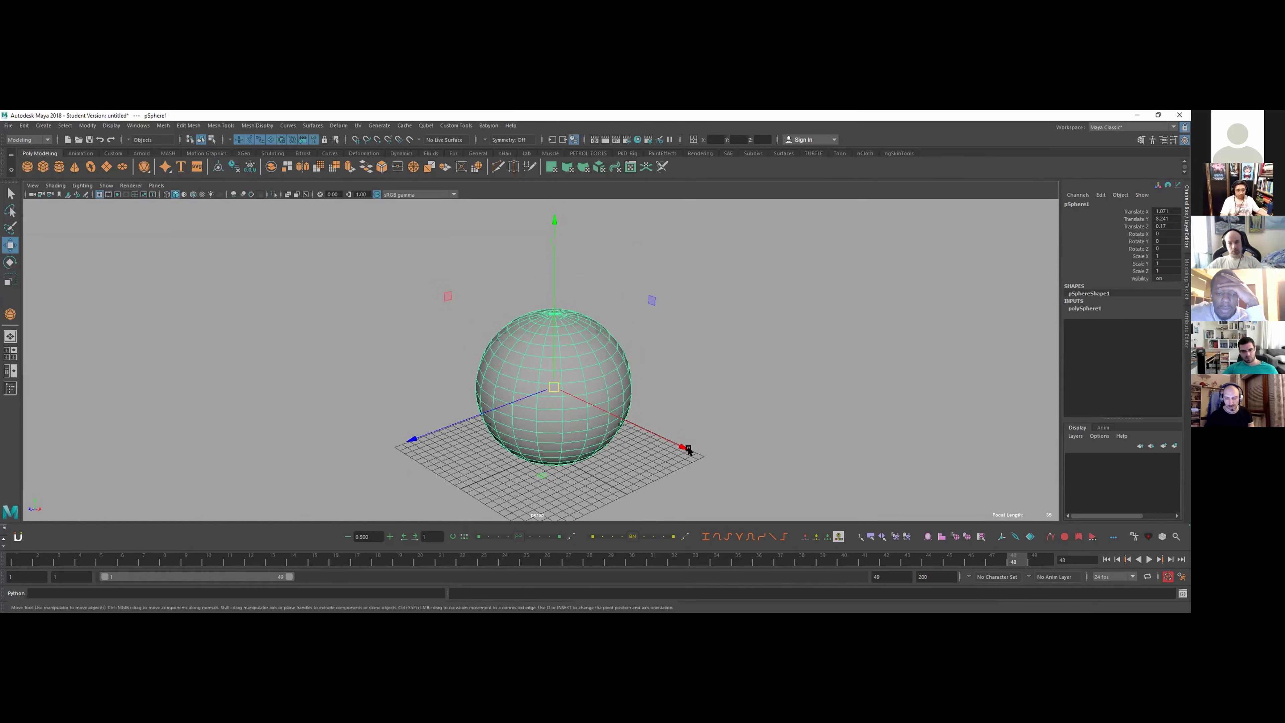
pyautogui.keyDown('alt'); pyautogui.moveTo(656, 382); pyautogui.dragTo(648, 373); pyautogui.keyUp('alt')
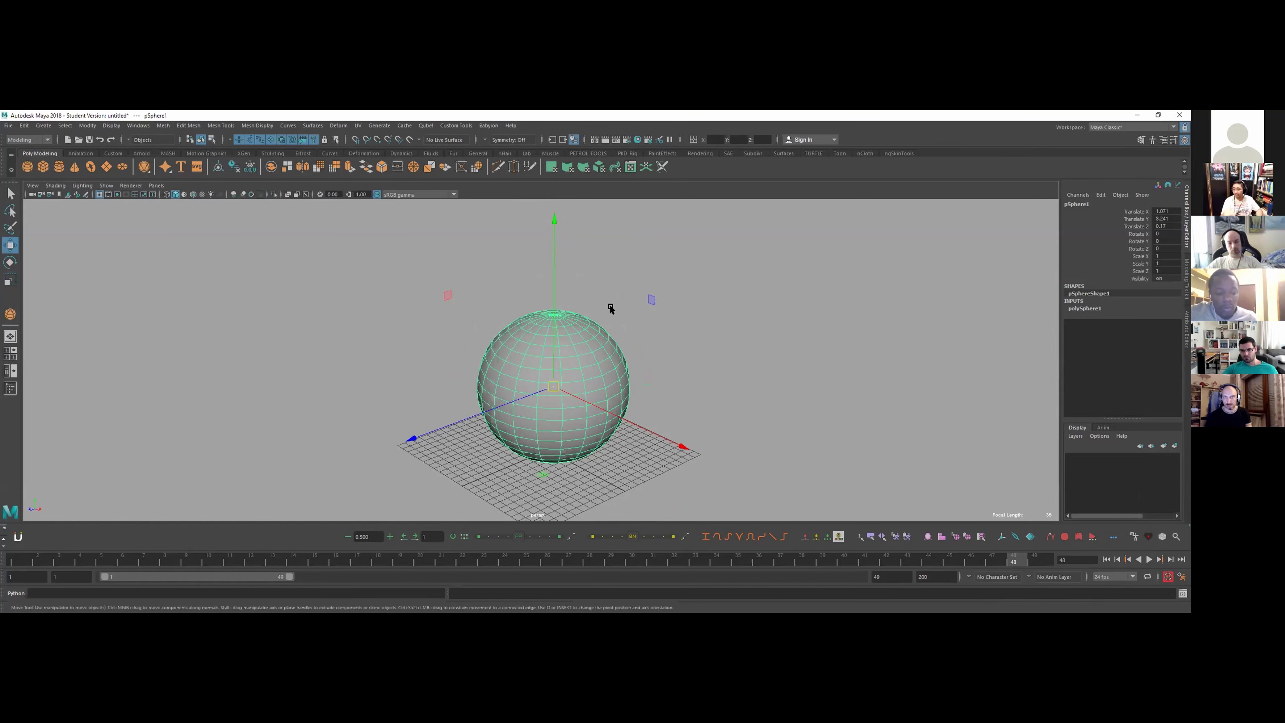
pyautogui.press('e')
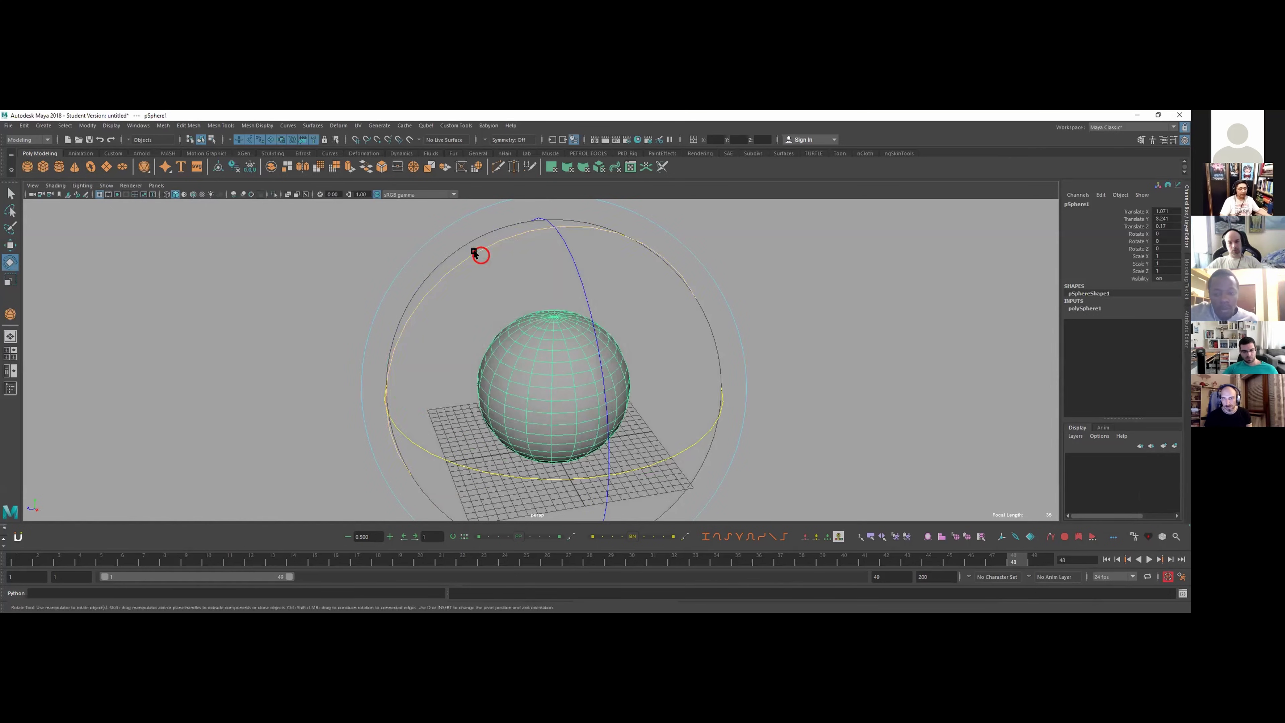
pyautogui.moveTo(480, 252); pyautogui.dragTo(536, 249)
pyautogui.press('w')
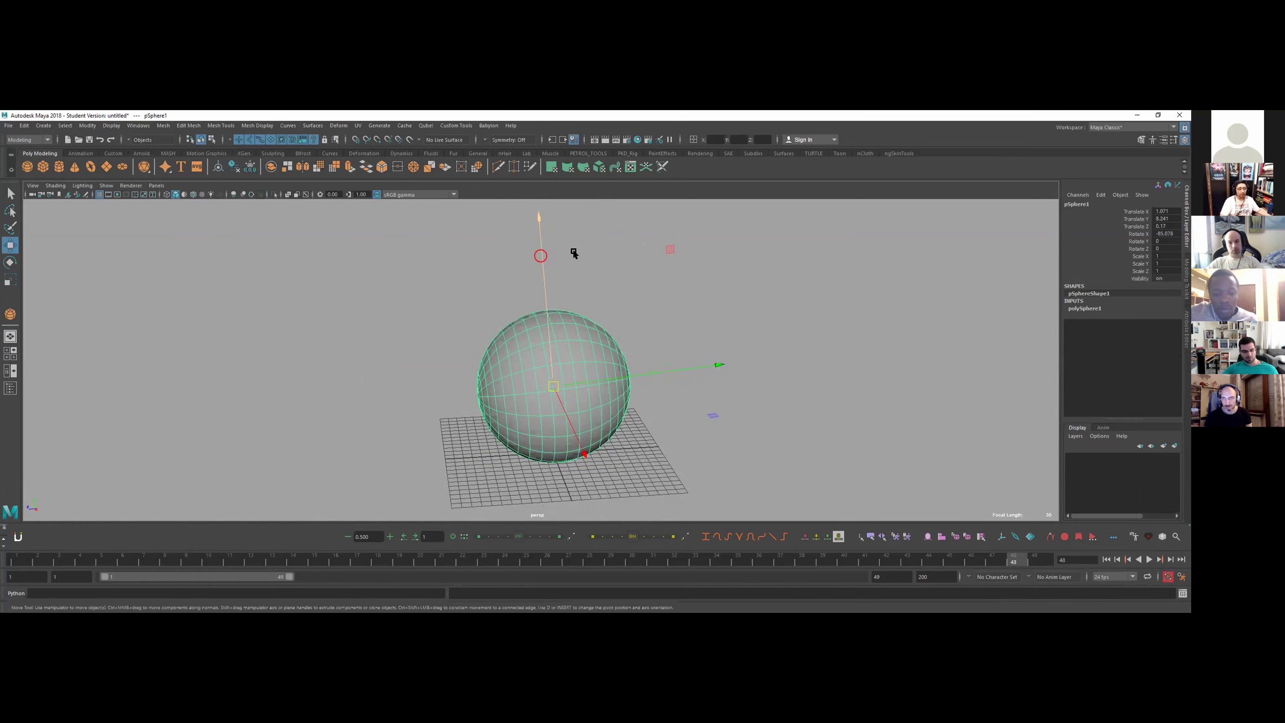
# - Return to the Rotate tool, adjust the sphere's X rotation and set Rotate X to exactly -90
pyautogui.press('e')
pyautogui.moveTo(614, 237); pyautogui.dragTo(1136, 243)
pyautogui.doubleClick(1166, 233)
pyautogui.write('-90+-')
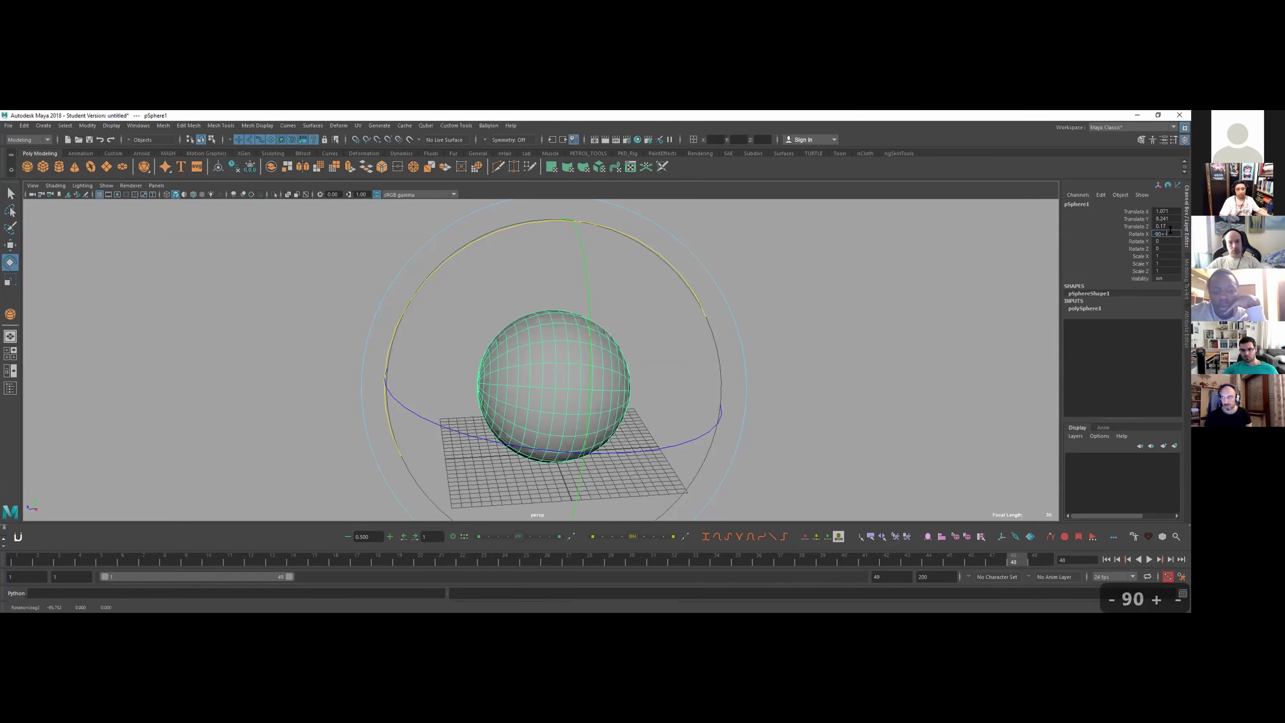
pyautogui.press('Return')
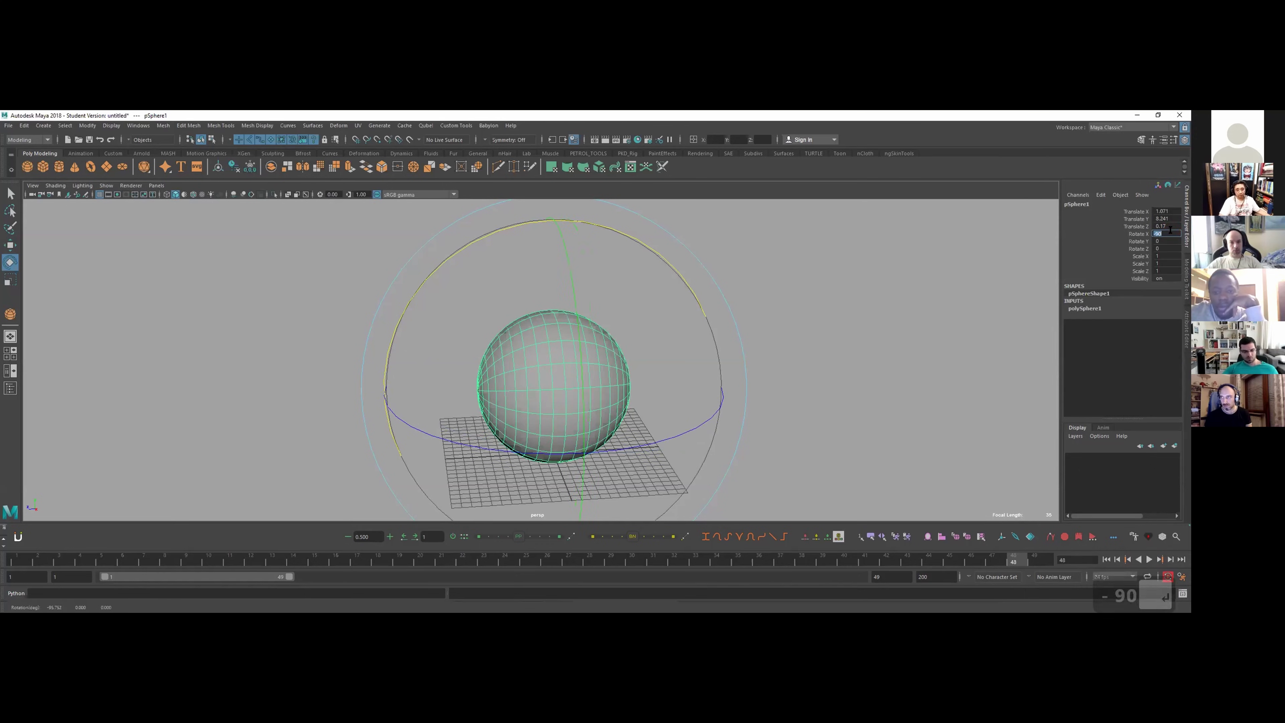
# - Activate the Move tool and examine the rotated sphere's axis directions from several viewing angles
pyautogui.keyDown('alt'); pyautogui.moveTo(809, 283); pyautogui.dragTo(906, 287); pyautogui.keyUp('alt')
pyautogui.press('w')
pyautogui.keyDown('alt'); pyautogui.moveTo(598, 310); pyautogui.dragTo(571, 281); pyautogui.keyUp('alt')
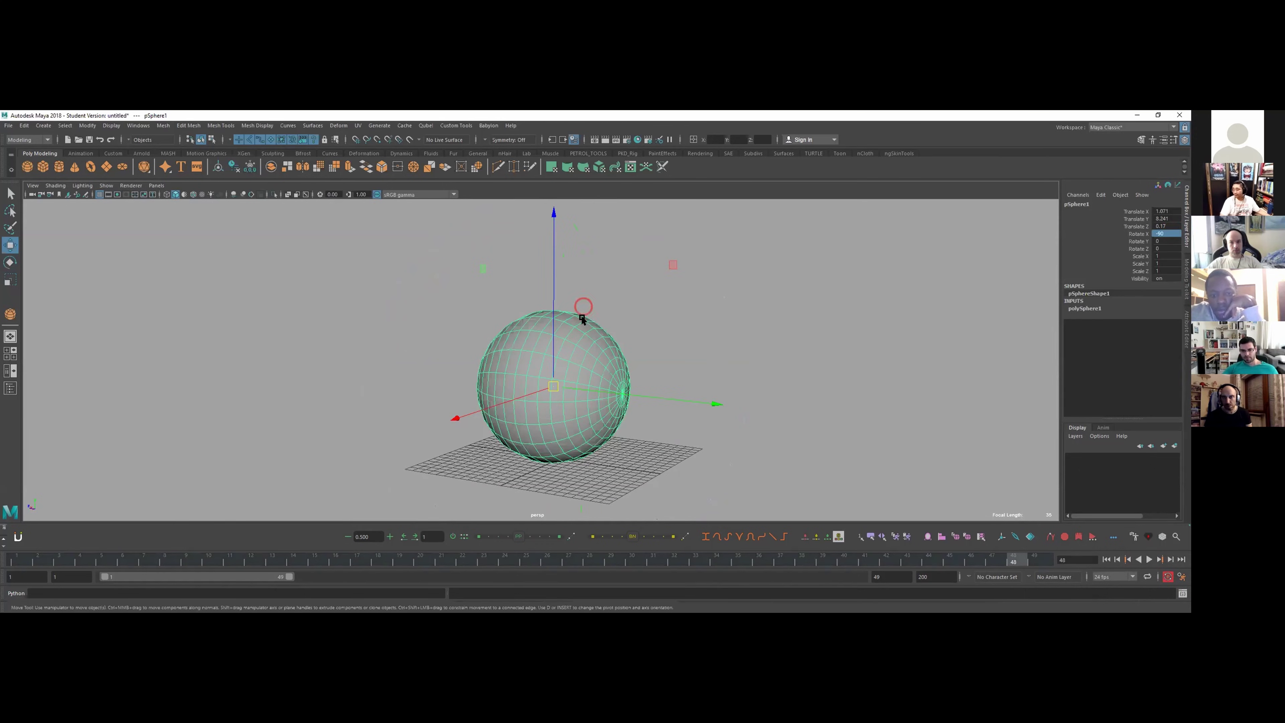
pyautogui.keyDown('alt'); pyautogui.moveTo(582, 369); pyautogui.dragTo(805, 402); pyautogui.keyUp('alt')
pyautogui.keyDown('alt'); pyautogui.moveTo(711, 370); pyautogui.dragTo(579, 401); pyautogui.keyUp('alt')
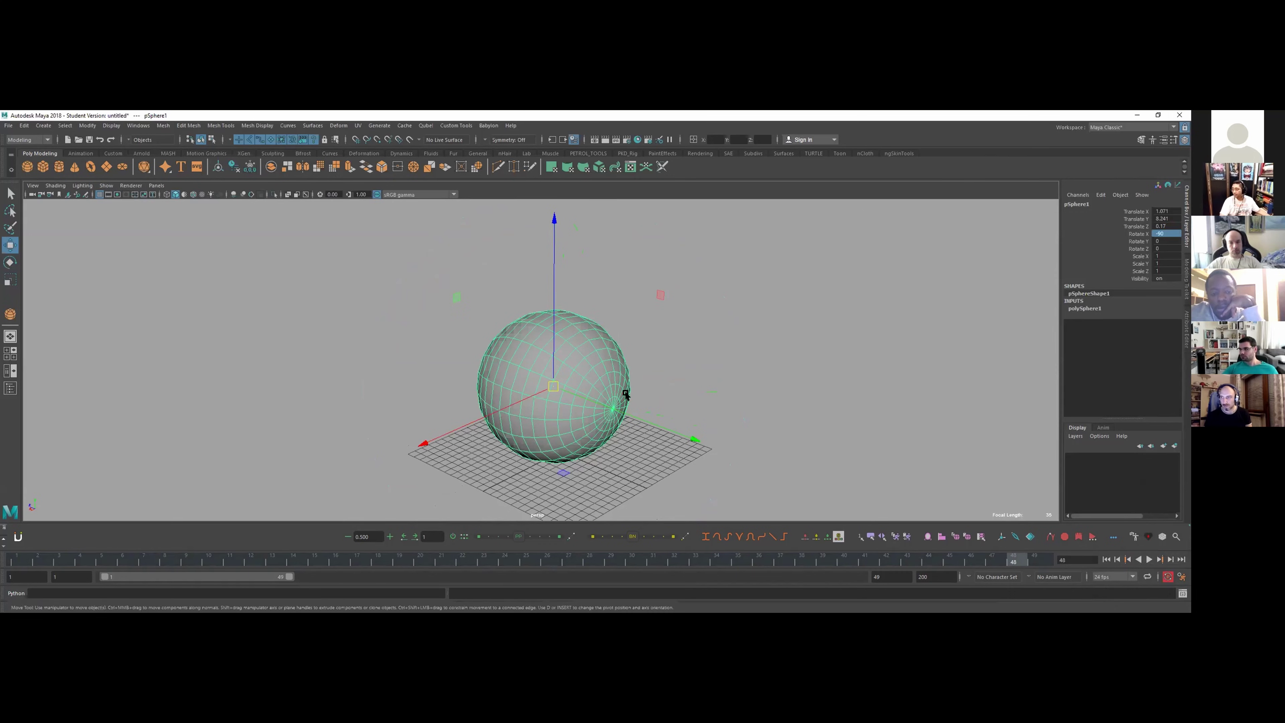
pyautogui.keyDown('alt'); pyautogui.moveTo(624, 393); pyautogui.dragTo(628, 371); pyautogui.keyUp('alt')
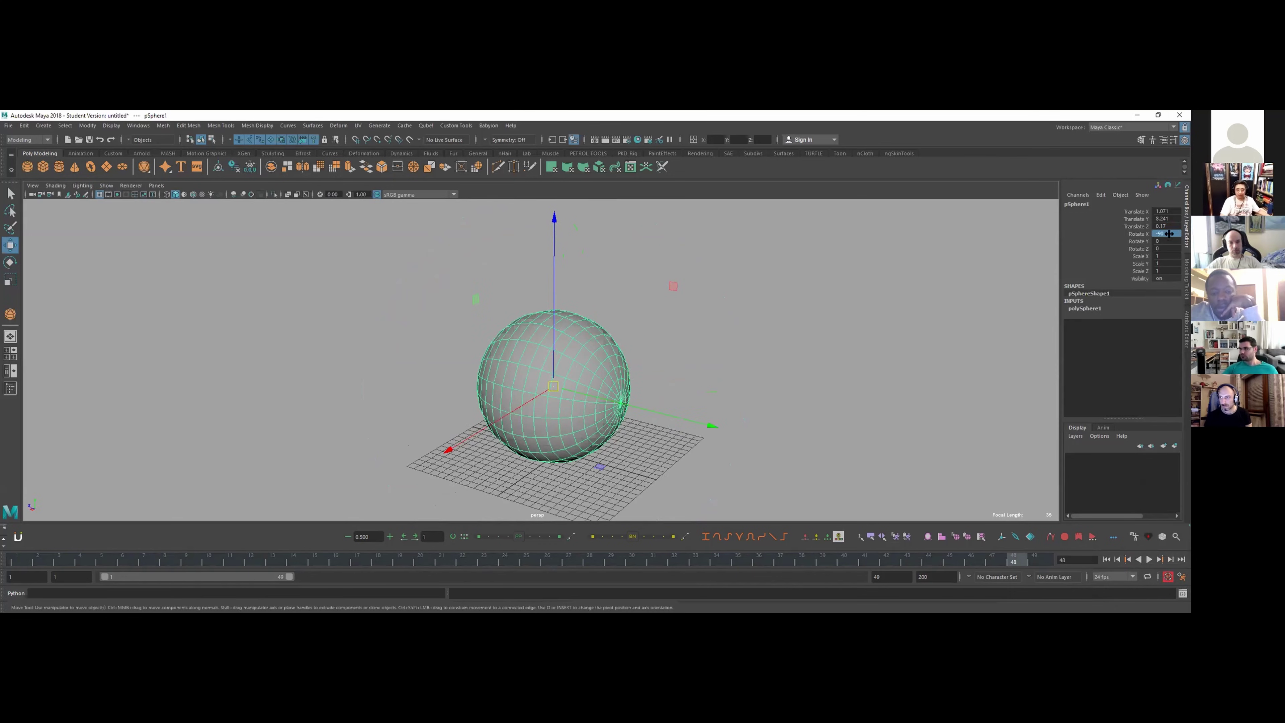
# - Set the sphere's Rotate X to 0
pyautogui.write('0')
pyautogui.press('Return')
pyautogui.keyDown('alt'); pyautogui.moveTo(809, 338); pyautogui.dragTo(714, 346); pyautogui.keyUp('alt')
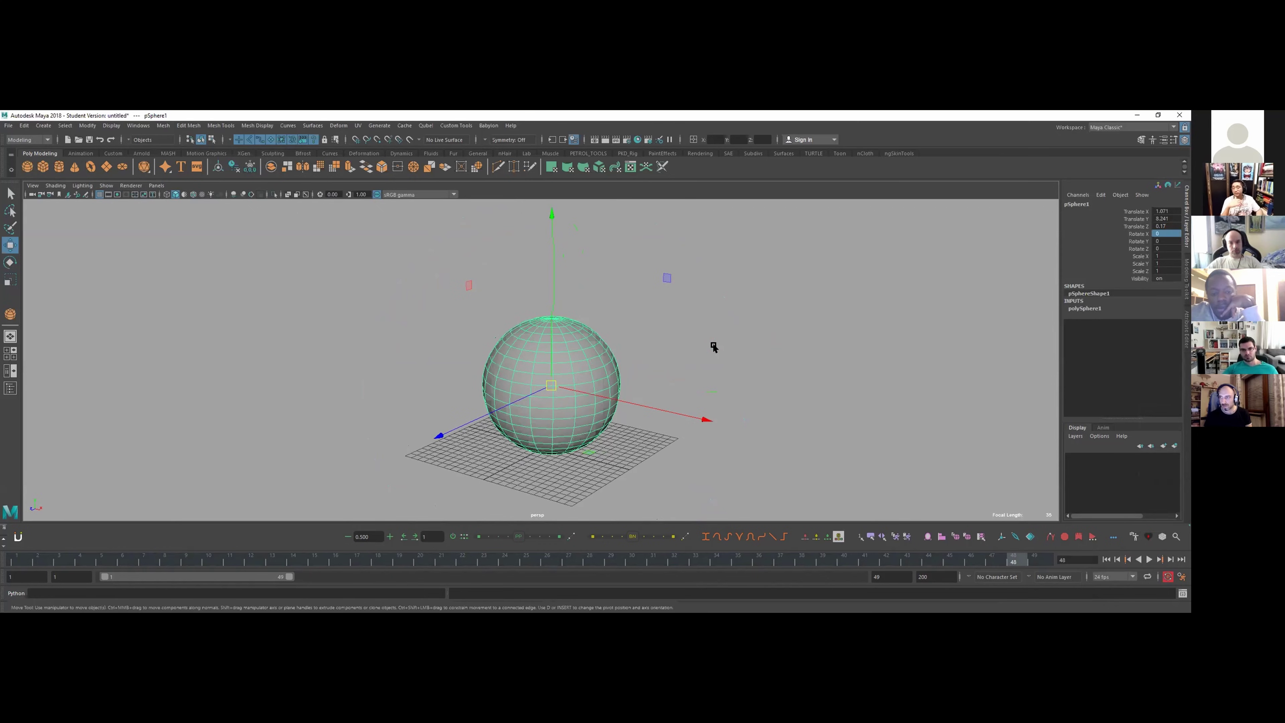
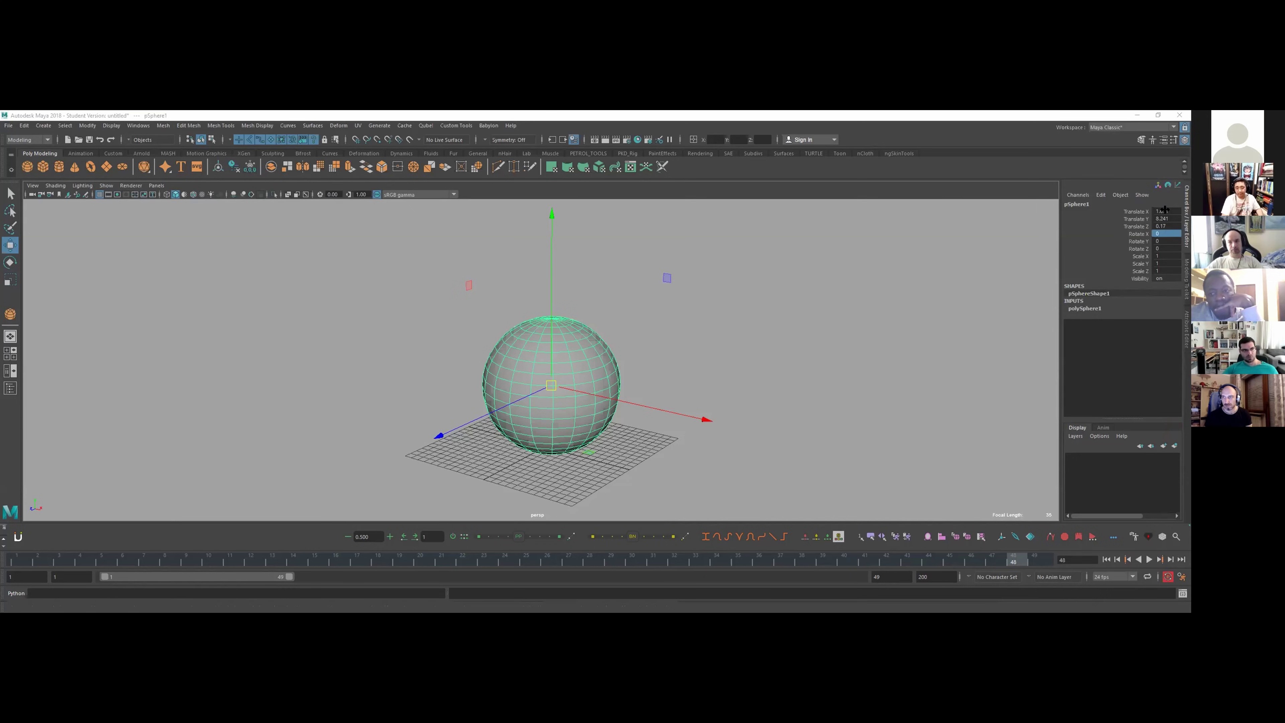
# - Rename the sphere as ball and select its Translate Z channel
pyautogui.click(1081, 206)
pyautogui.write('ball')
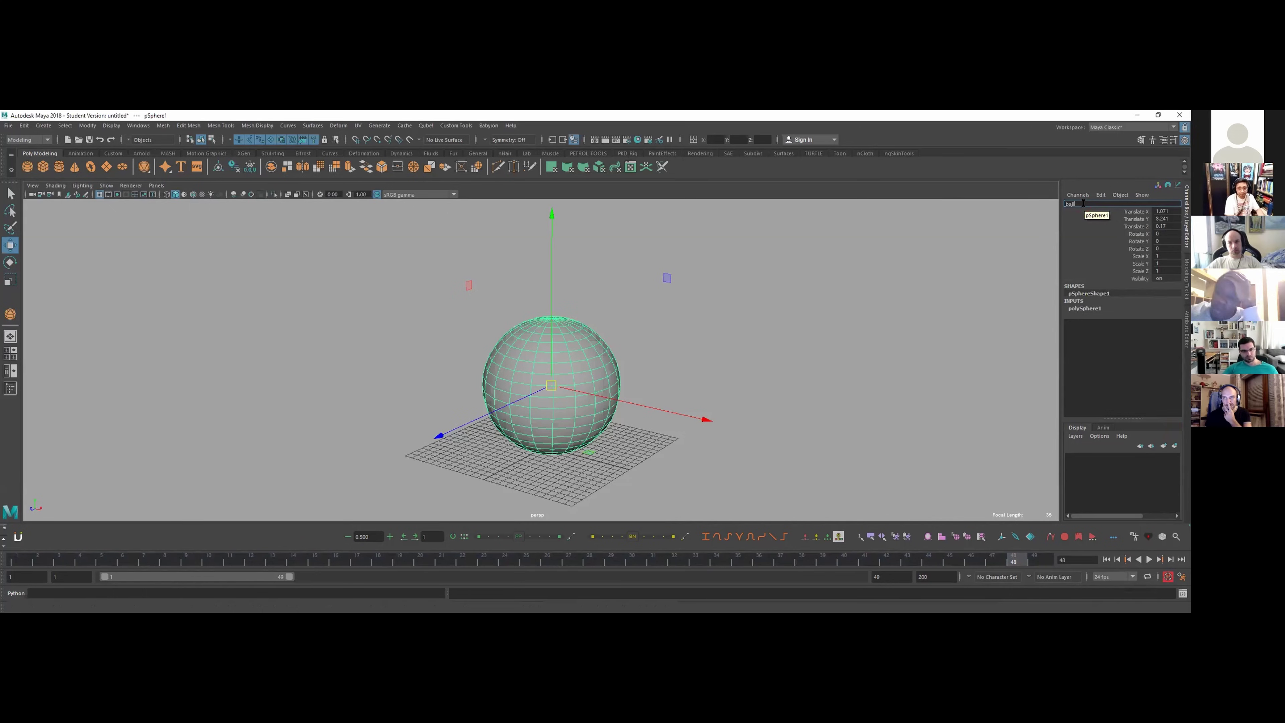
pyautogui.press('Return')
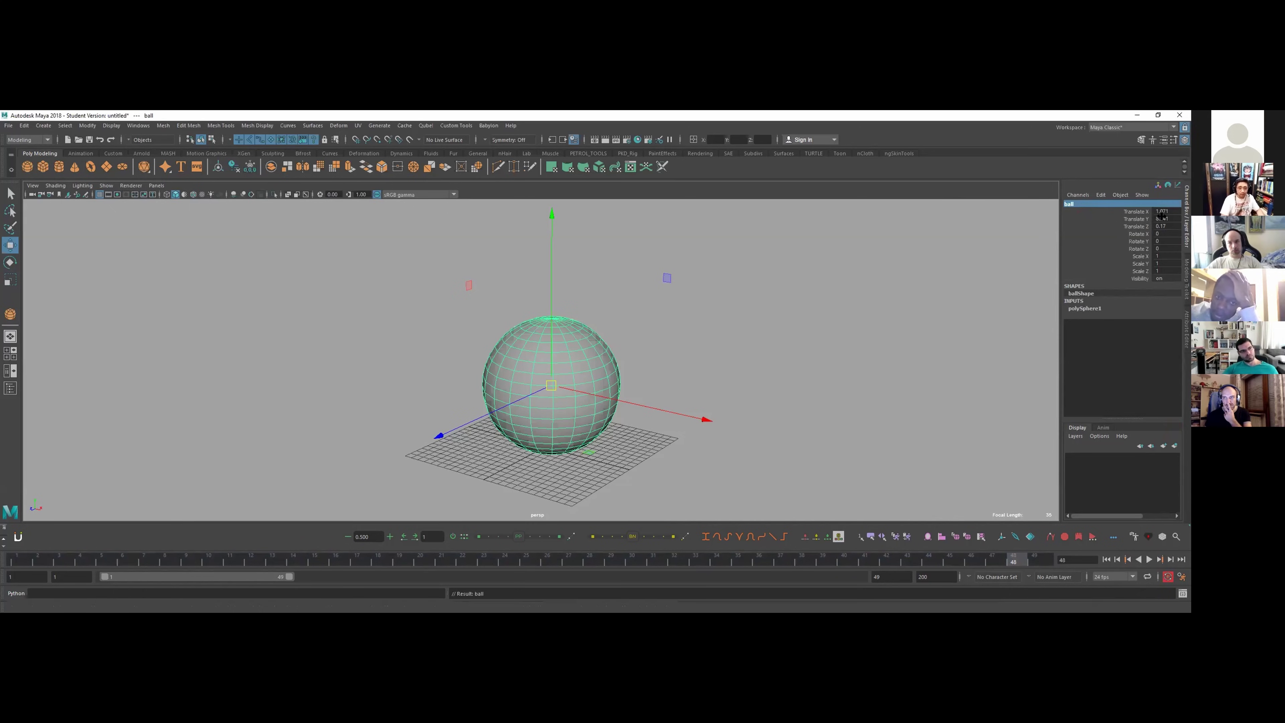
pyautogui.click(1134, 226)
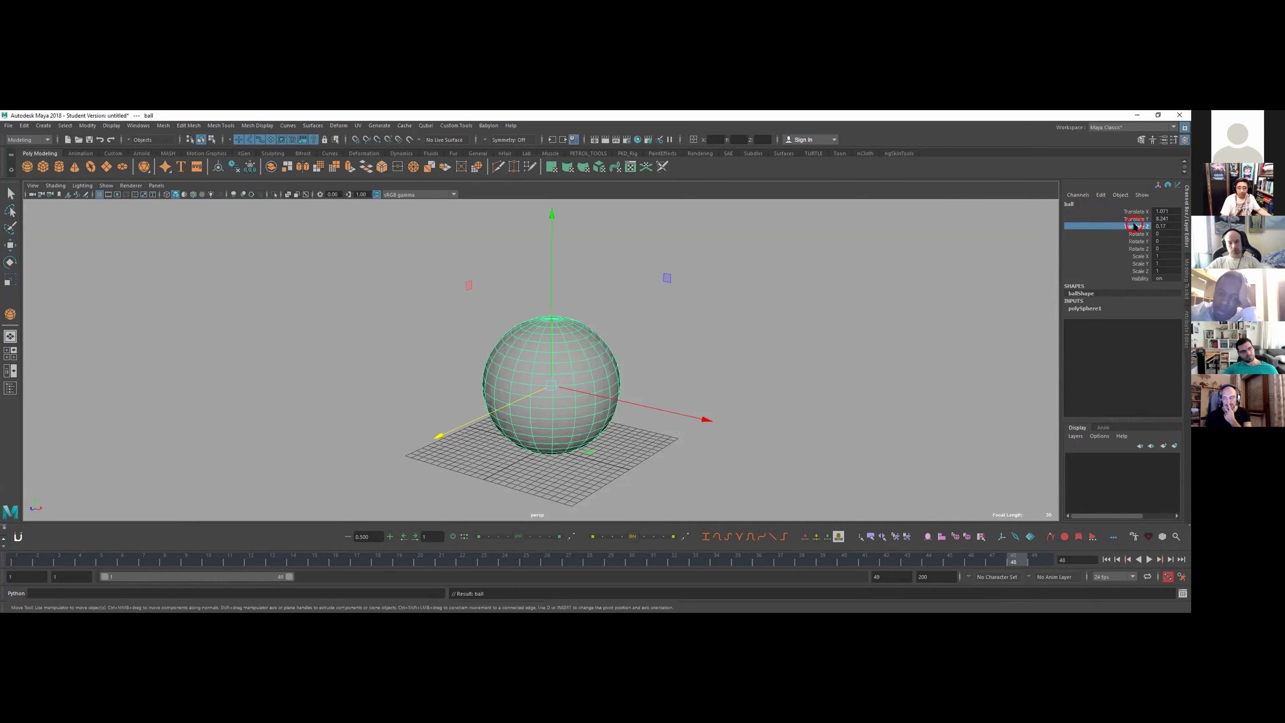
# - Try shifting the ball interactively through its Translate X, Translate Y and Translate Z channels, undoing each move
pyautogui.click(1130, 212)
pyautogui.press('w')
pyautogui.keyDown('alt'); pyautogui.moveTo(601, 363); pyautogui.dragTo(601, 369, button='middle'); pyautogui.keyUp('alt')
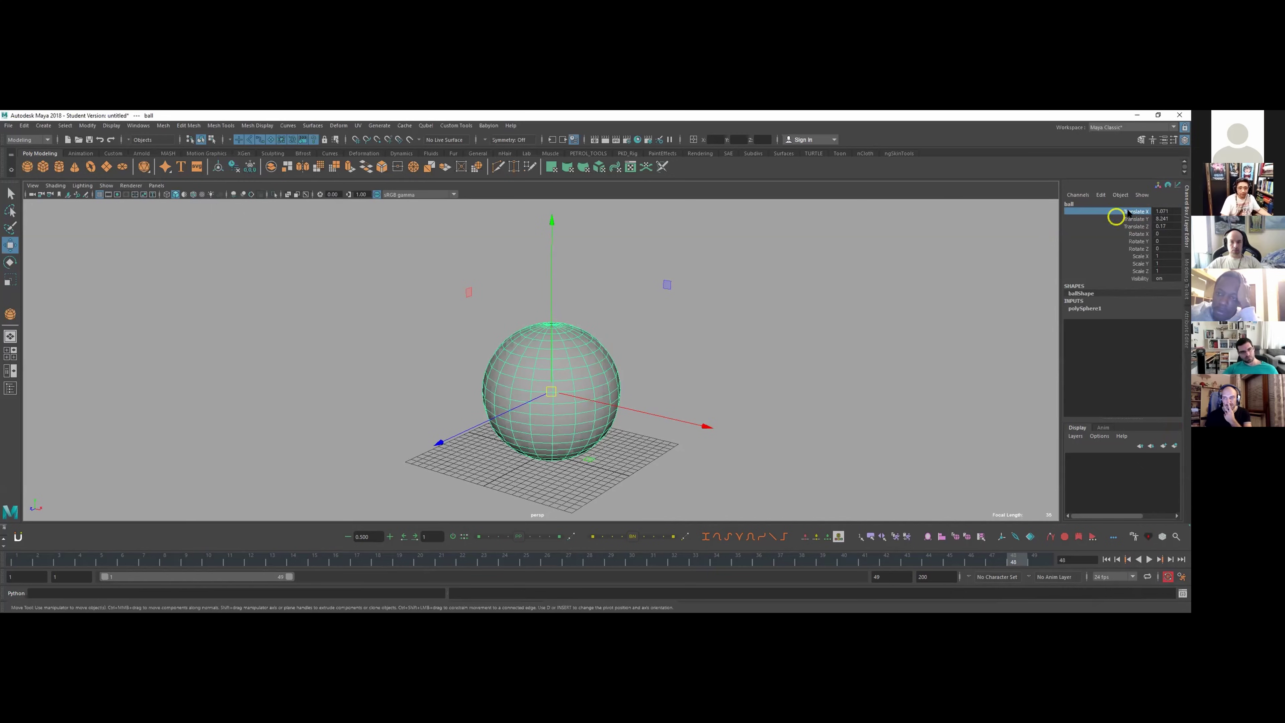
pyautogui.moveTo(895, 311); pyautogui.dragTo(797, 319, button='middle')
pyautogui.hotkey('ctrl', 'z')
pyautogui.click(1132, 219)
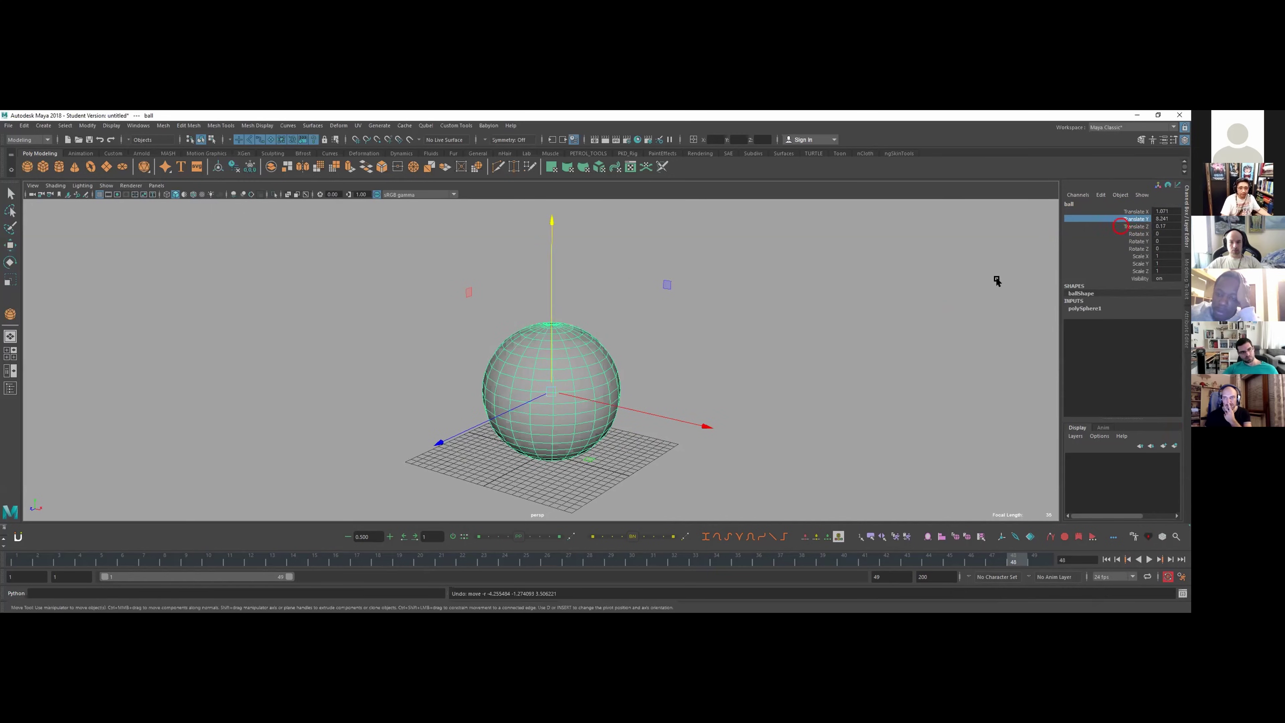
pyautogui.moveTo(951, 316); pyautogui.dragTo(986, 243, button='middle')
pyautogui.hotkey('ctrl', 'z')
pyautogui.click(1097, 225)
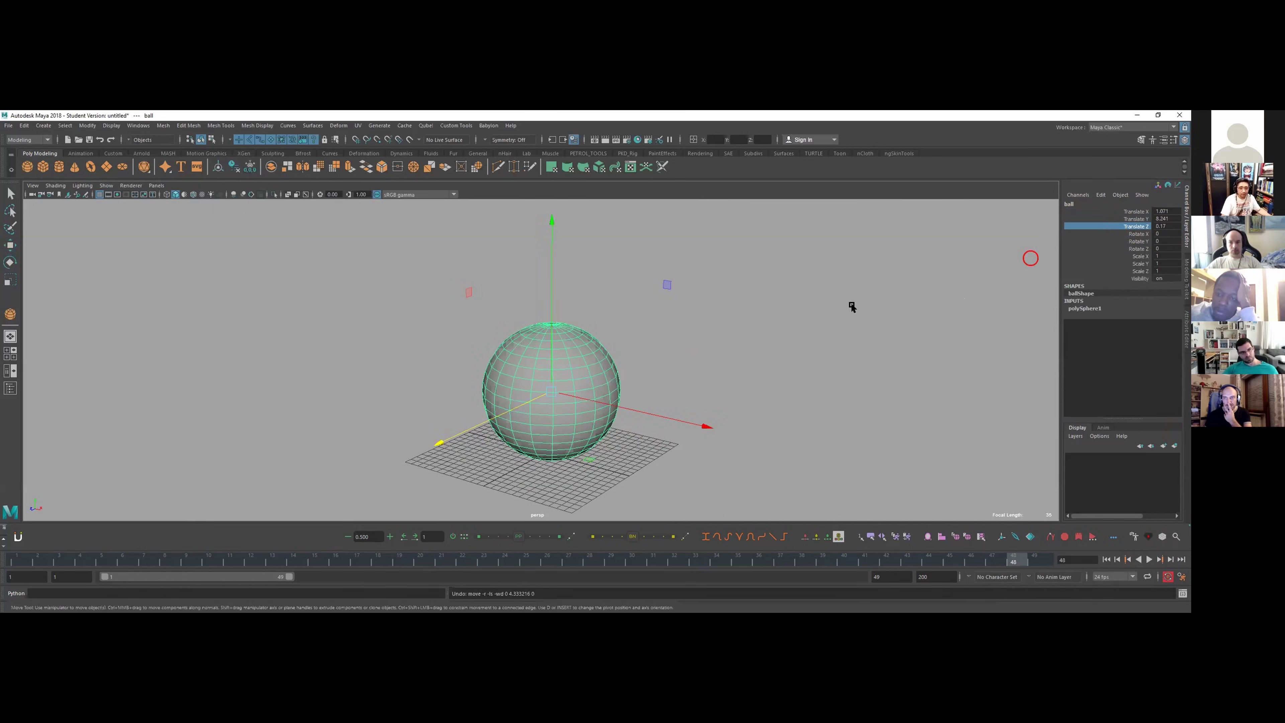
pyautogui.moveTo(849, 304); pyautogui.dragTo(900, 311, button='middle')
pyautogui.hotkey('ctrl', 'z')
pyautogui.keyDown('alt'); pyautogui.moveTo(891, 316); pyautogui.dragTo(889, 302, button='right'); pyautogui.keyUp('alt')
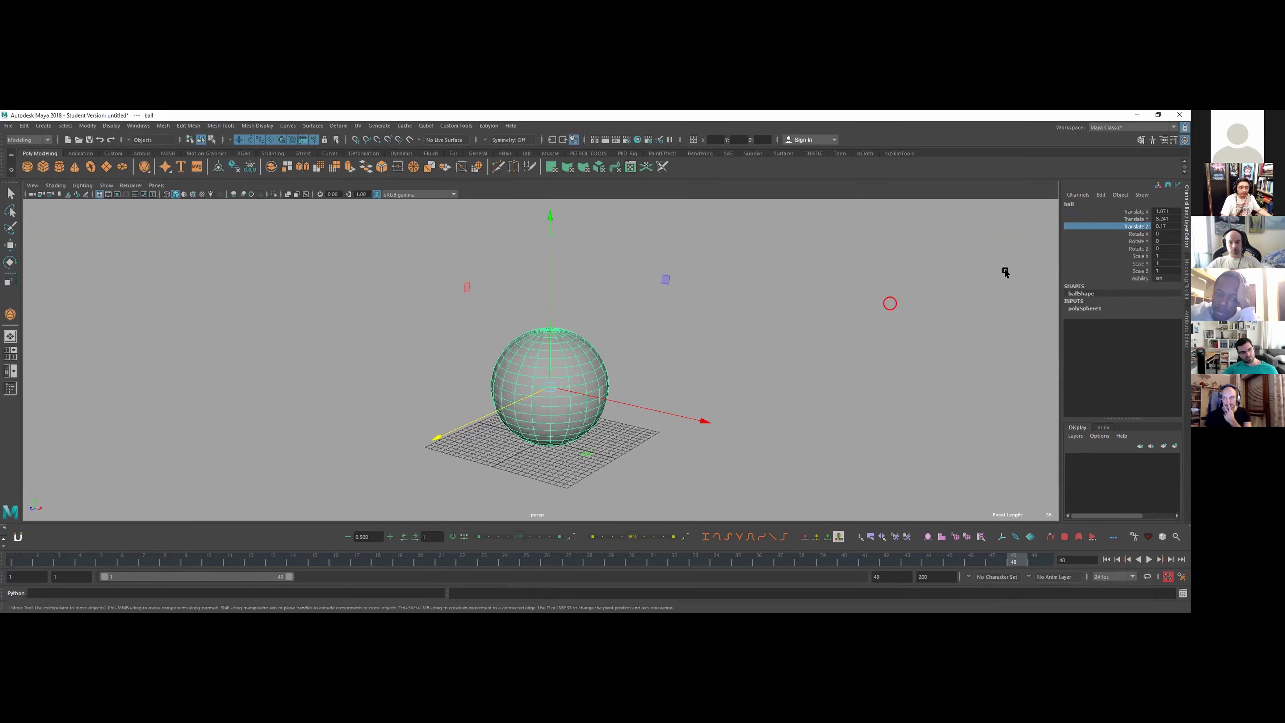
# - Try shifting the ball by different amounts through its Translate X channel, undoing each shift
pyautogui.click(1120, 213)
pyautogui.moveTo(881, 317); pyautogui.dragTo(757, 284, button='middle')
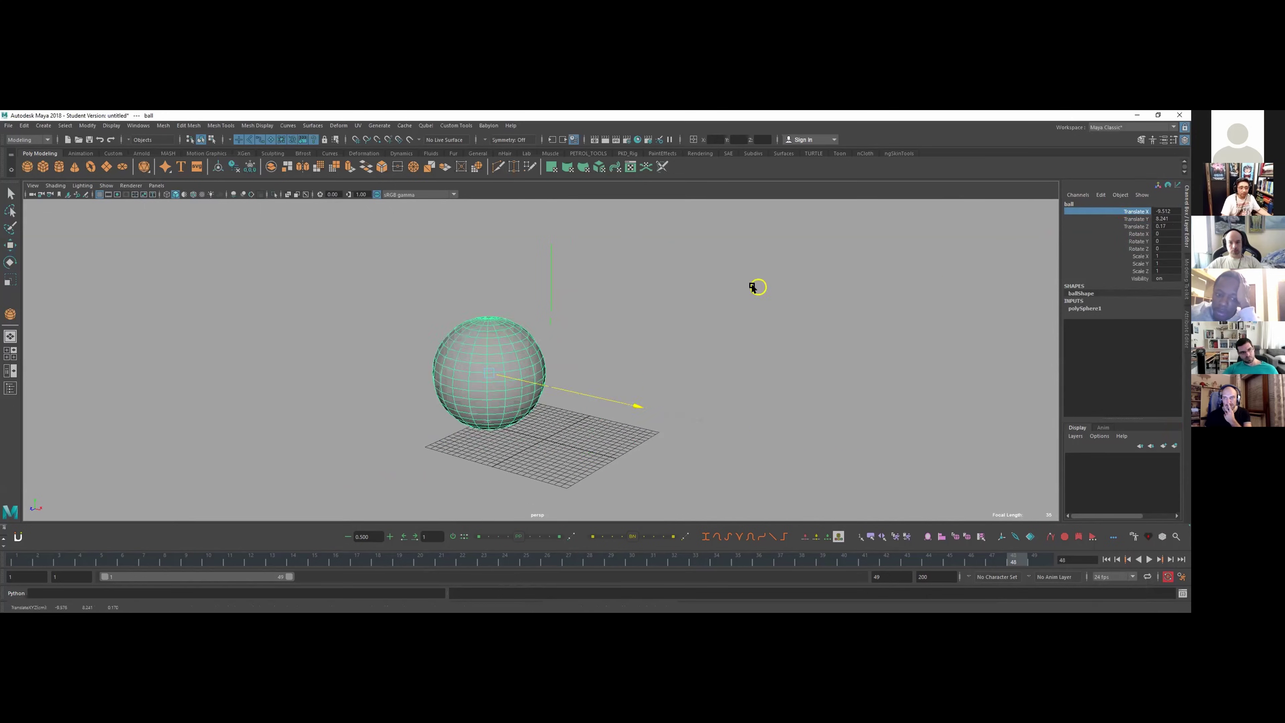
pyautogui.hotkey('ctrl', 'z')
pyautogui.moveTo(946, 454); pyautogui.dragTo(207, 379, button='middle')
pyautogui.hotkey('ctrl', 'z')
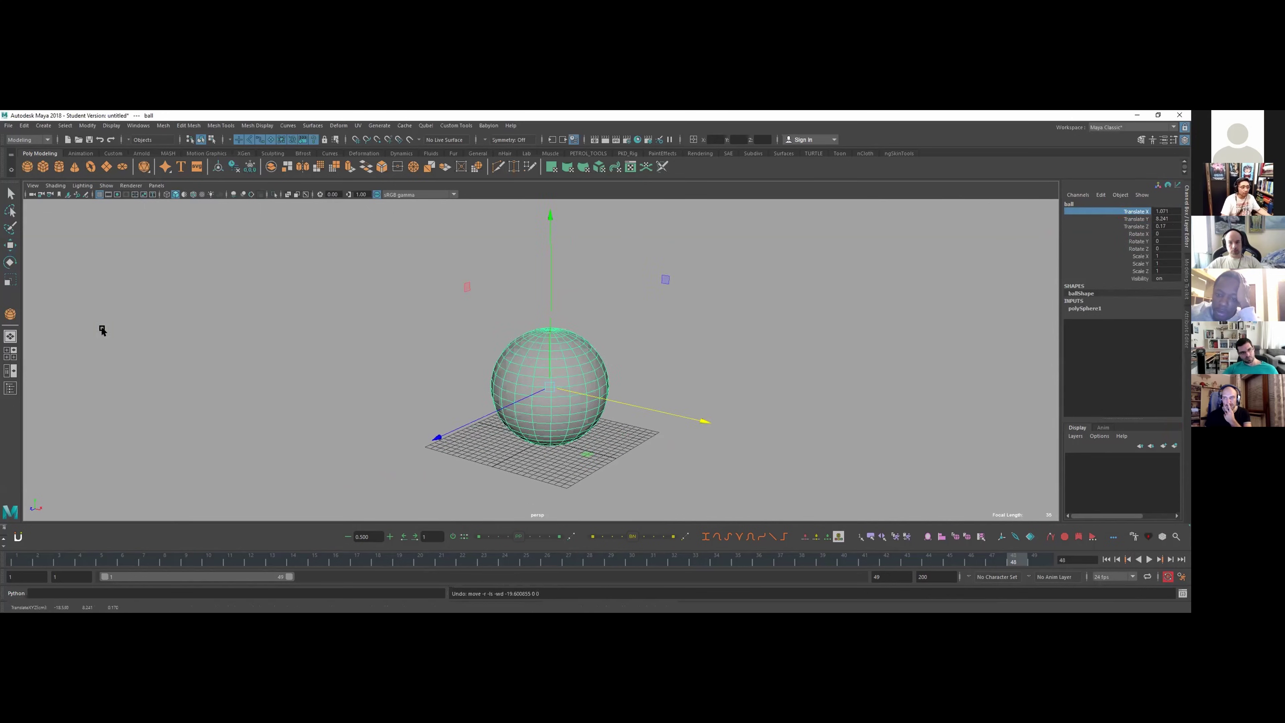
pyautogui.moveTo(100, 330); pyautogui.dragTo(309, 296, button='middle')
pyautogui.hotkey('ctrl', 'z')
pyautogui.moveTo(814, 288); pyautogui.dragTo(749, 288, button='middle')
pyautogui.hotkey('ctrl', 'z')
# - Try moving the ball along Y and Z through its Translate channels, undoing both moves
pyautogui.click(1132, 219)
pyautogui.moveTo(911, 295); pyautogui.dragTo(1031, 268, button='middle')
pyautogui.hotkey('ctrl', 'z')
pyautogui.click(1132, 226)
pyautogui.moveTo(893, 311); pyautogui.dragTo(642, 341, button='middle')
pyautogui.hotkey('ctrl', 'z')
# - Try rotating the ball interactively through its Rotate X and Rotate Y channels, undoing the rotations
pyautogui.moveTo(1138, 234); pyautogui.dragTo(1132, 242)
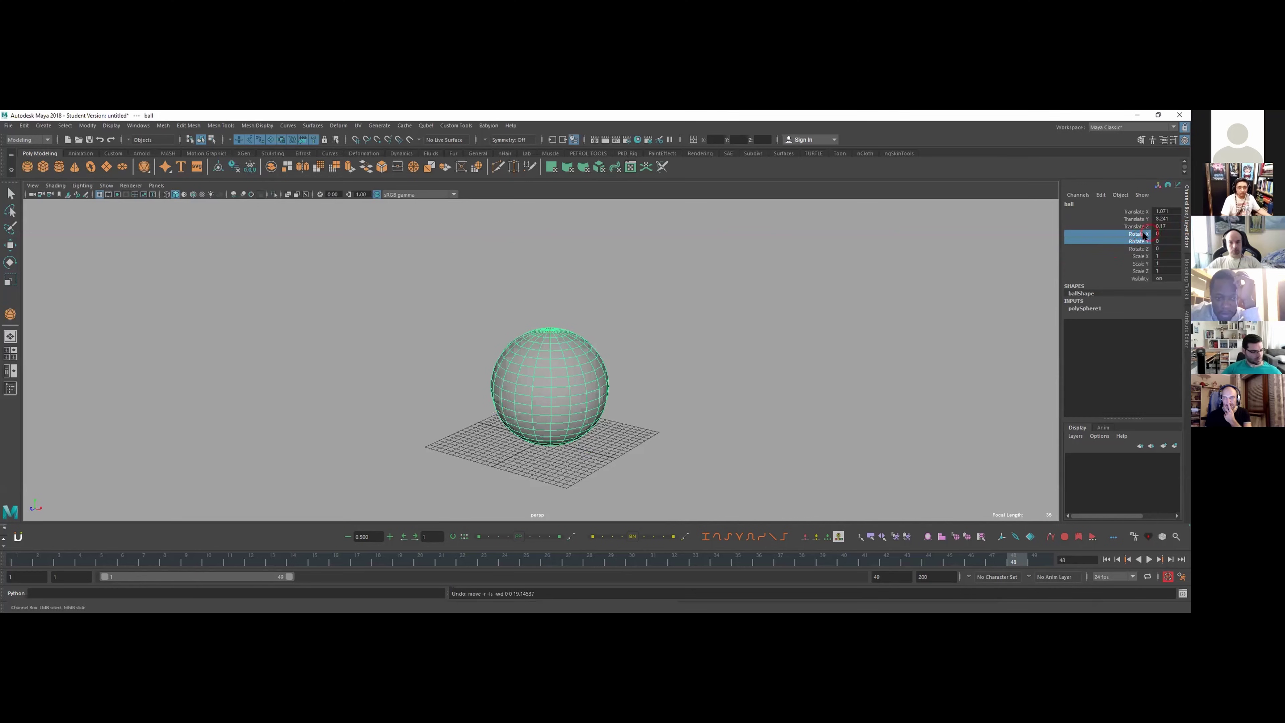
pyautogui.click(1138, 248)
pyautogui.click(1138, 234)
pyautogui.moveTo(896, 290); pyautogui.dragTo(852, 292, button='middle')
pyautogui.hotkey('ctrl', 'z')
pyautogui.click(1133, 241)
pyautogui.hotkey('ctrl', 'z')
# - Activate the Scale tool, try stretching the ball through its Scale X channel, and undo the scaling
pyautogui.press('r')
pyautogui.click(1133, 256)
pyautogui.click(1104, 249)
pyautogui.hotkey('ctrl', 'z')
pyautogui.click(1139, 257)
pyautogui.moveTo(932, 302); pyautogui.dragTo(976, 297, button='middle')
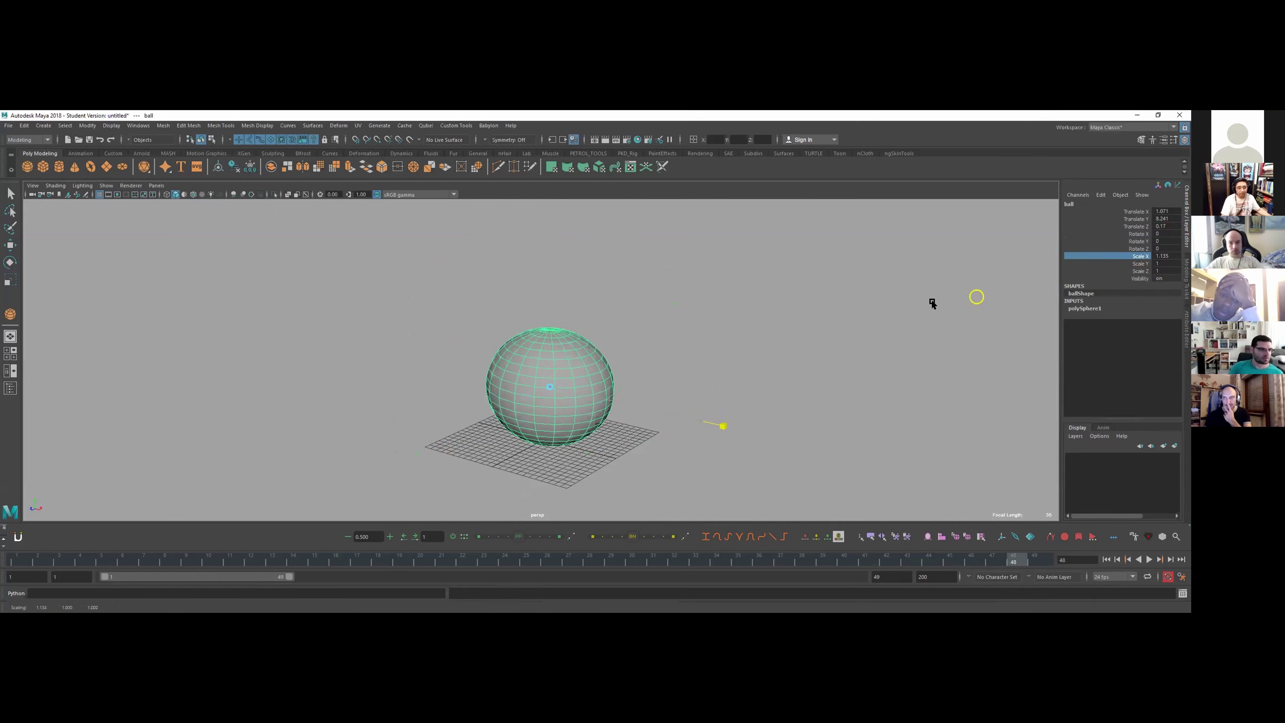
pyautogui.hotkey('ctrl', 'z')
# - Hide the ball by setting its Visibility to 0, and show it again by setting Visibility to 1
pyautogui.click(1138, 263)
pyautogui.click(1139, 278)
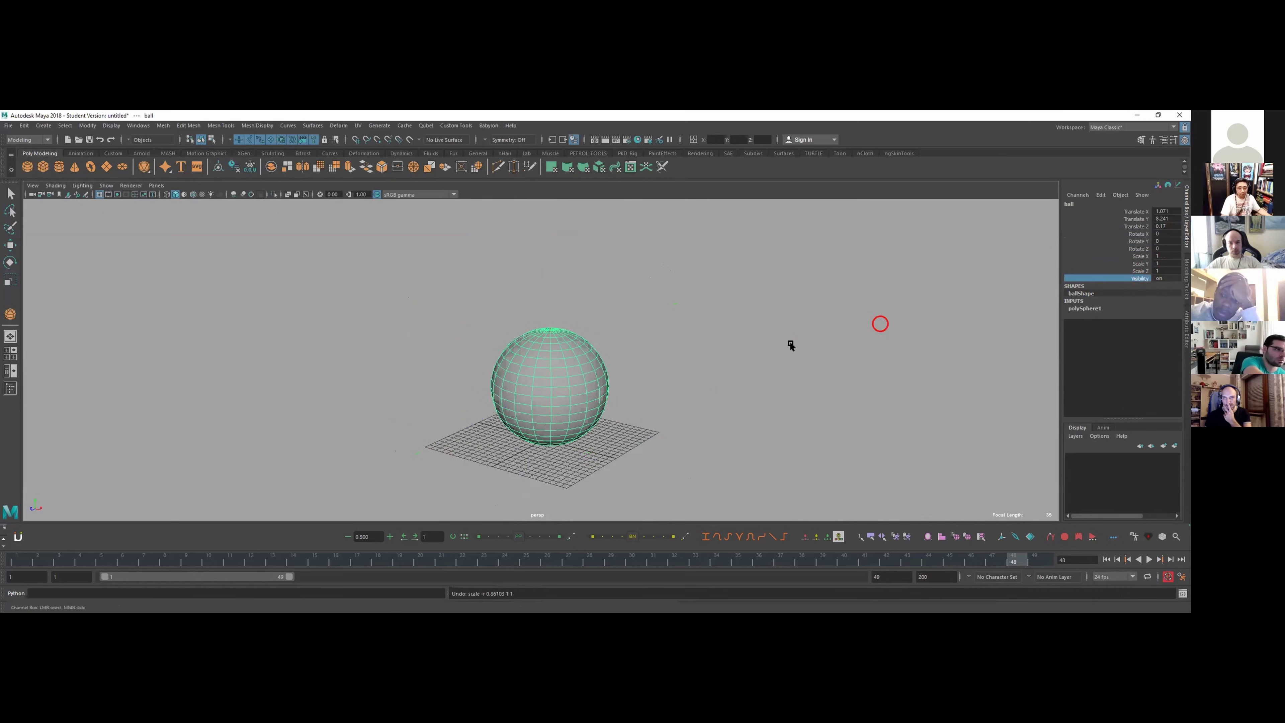
pyautogui.moveTo(790, 346); pyautogui.dragTo(876, 319, button='middle')
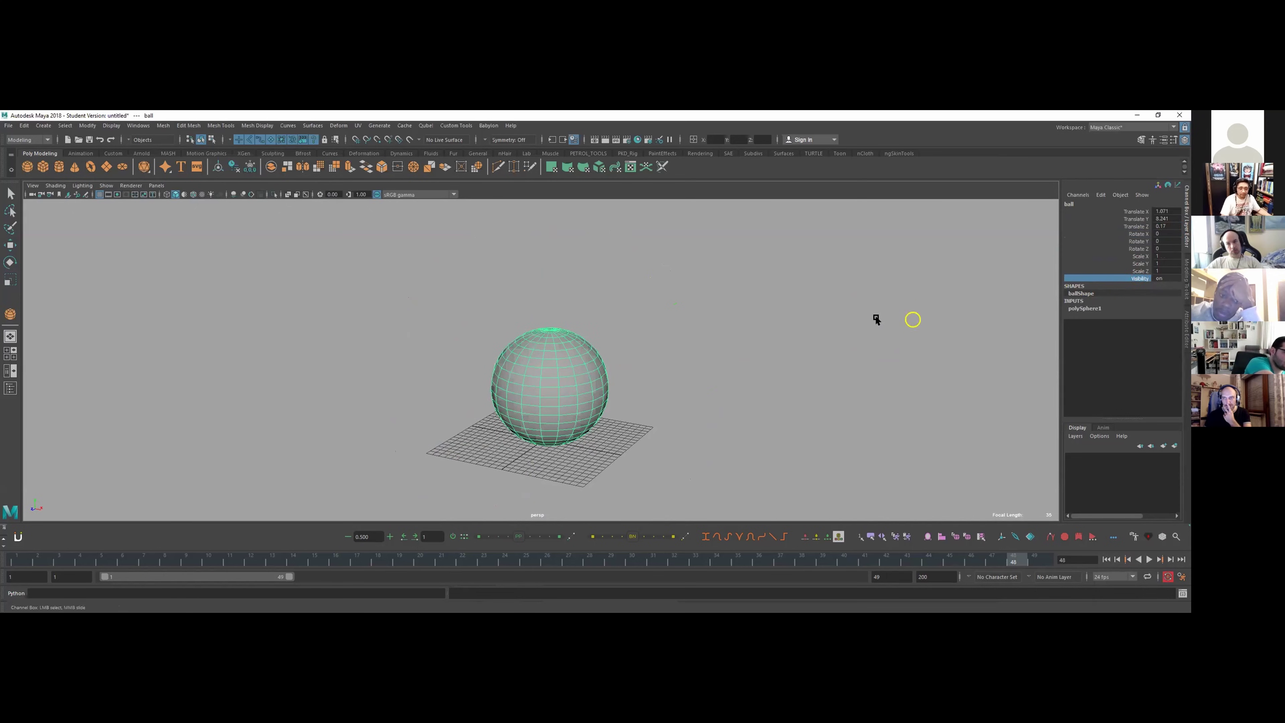
pyautogui.doubleClick(1171, 277)
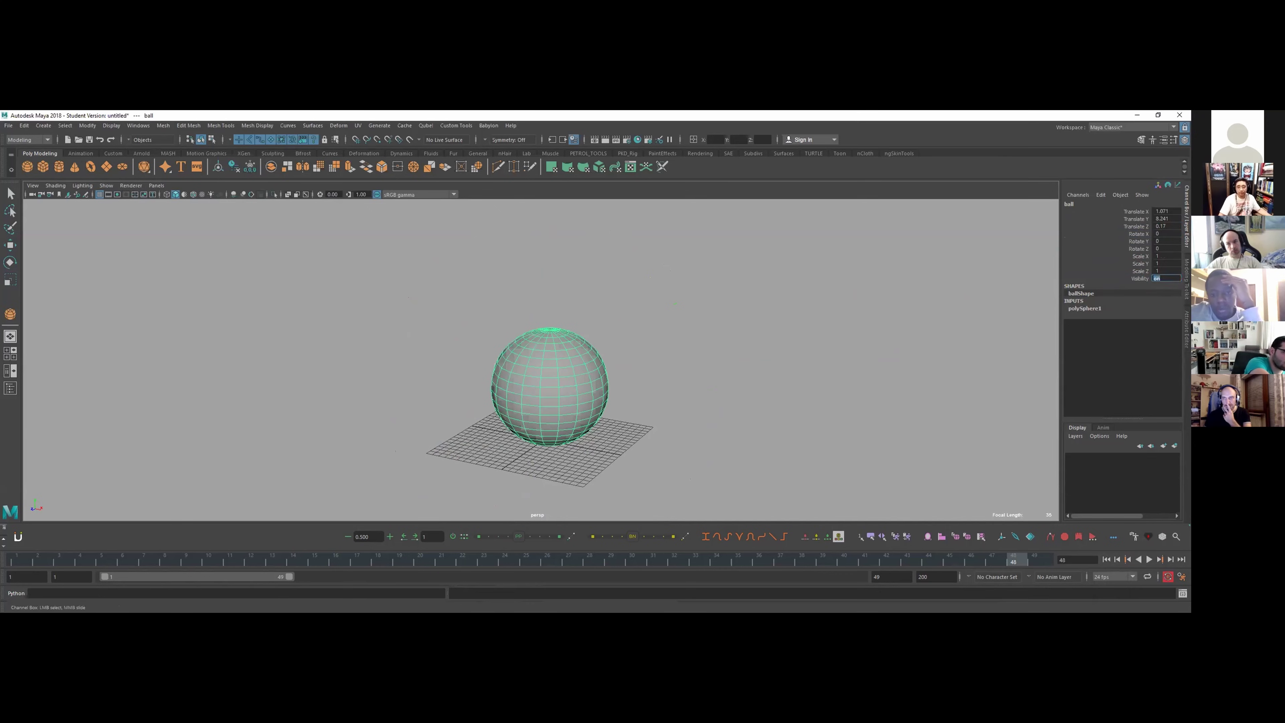
pyautogui.write('0')
pyautogui.press('Return')
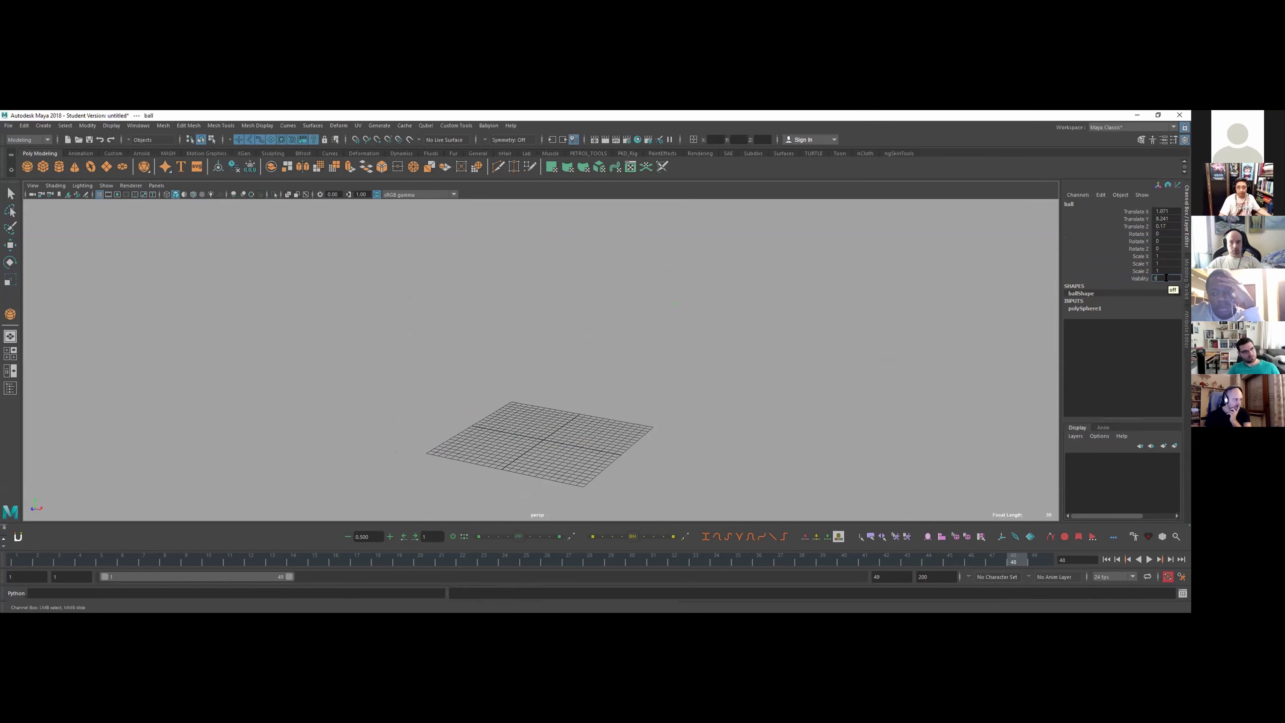
pyautogui.write('1')
pyautogui.press('Return')
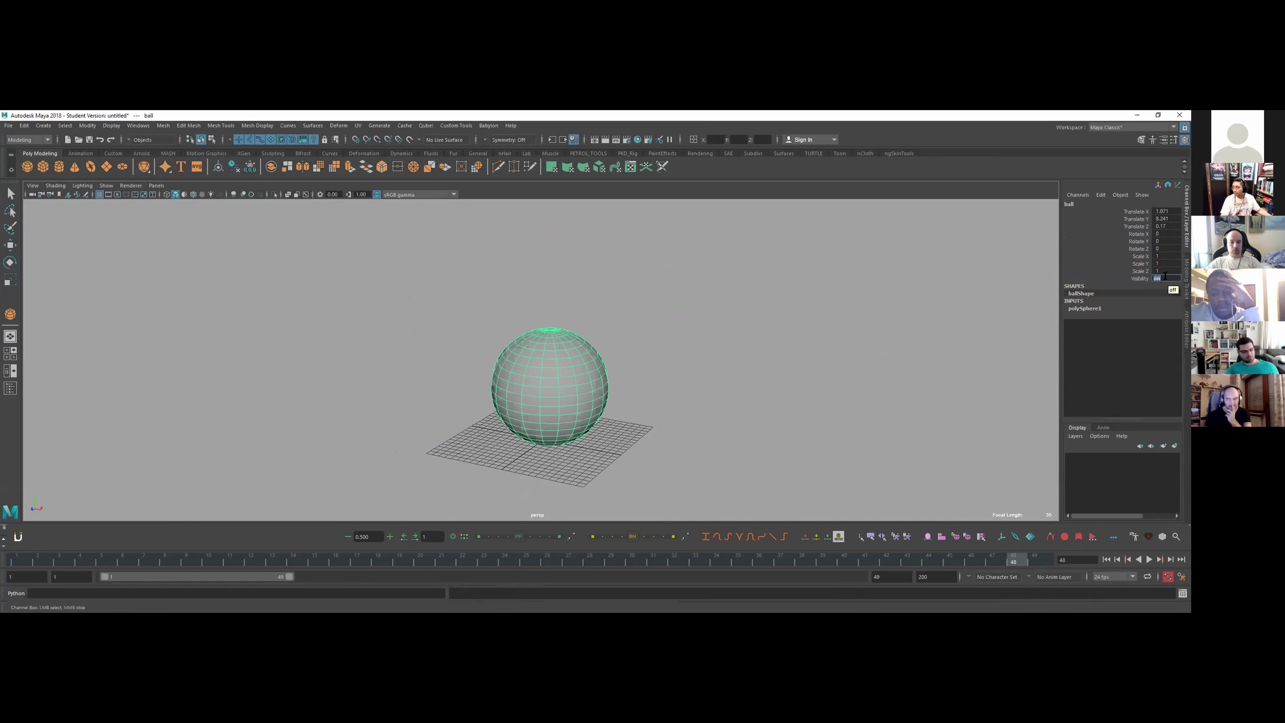
# - Activate the Move tool and enlarge the display layer area below the Channel Box
pyautogui.keyDown('alt'); pyautogui.moveTo(658, 314); pyautogui.dragTo(725, 358, button='right'); pyautogui.keyUp('alt')
pyautogui.press('w')
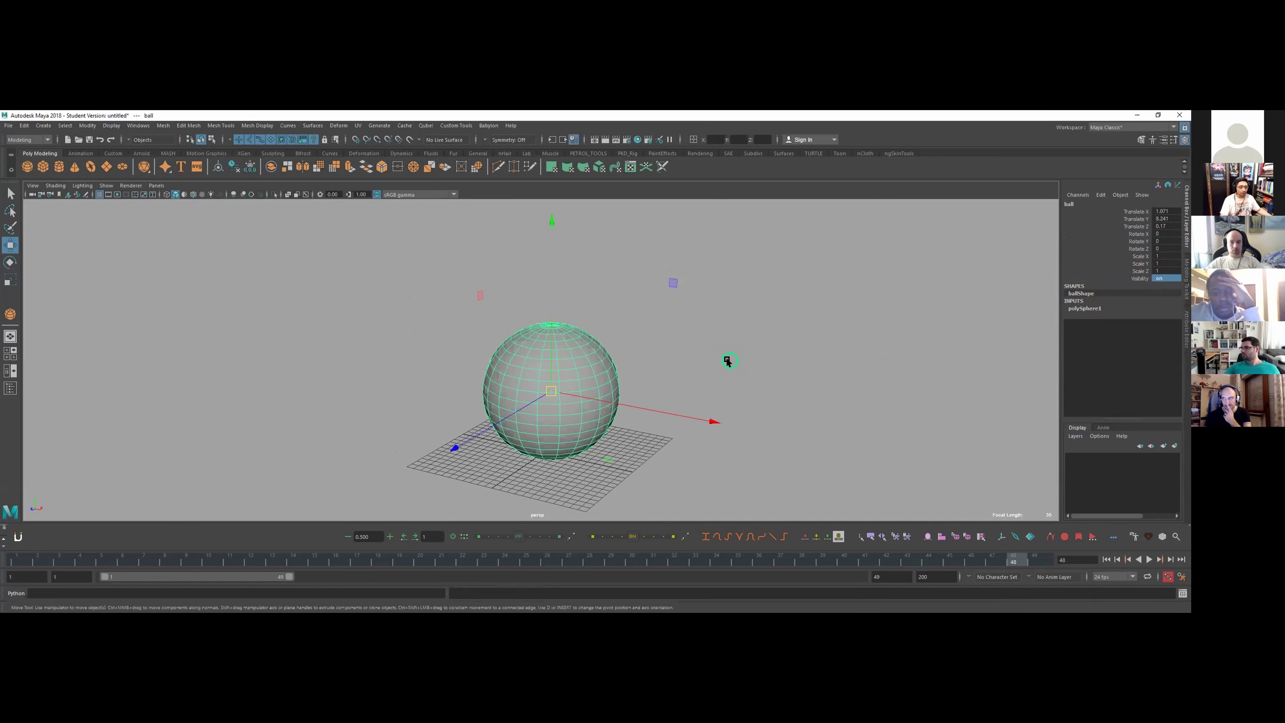
pyautogui.keyDown('alt'); pyautogui.moveTo(726, 358); pyautogui.dragTo(671, 368); pyautogui.keyUp('alt')
pyautogui.keyDown('alt'); pyautogui.moveTo(671, 368); pyautogui.dragTo(677, 376, button='right'); pyautogui.keyUp('alt')
pyautogui.keyDown('alt'); pyautogui.moveTo(677, 376); pyautogui.dragTo(688, 381); pyautogui.keyUp('alt')
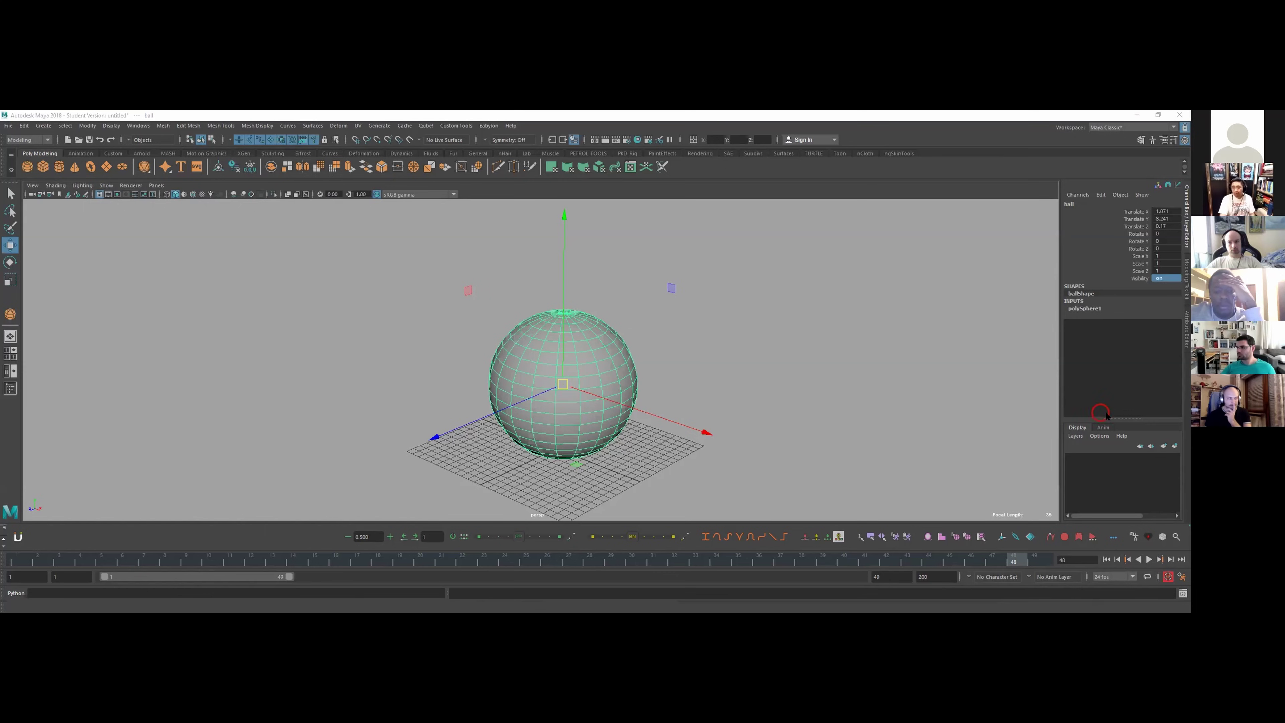
pyautogui.moveTo(1138, 418); pyautogui.dragTo(1088, 356)
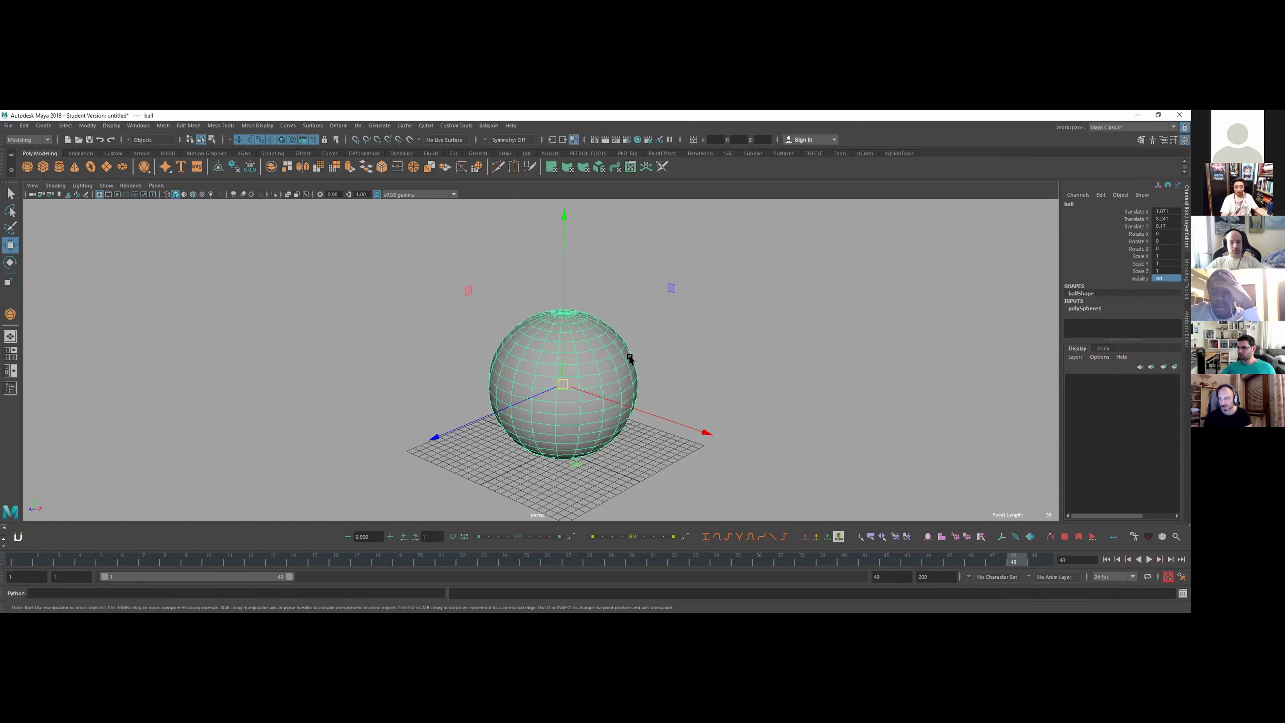
# - Create an empty display layer with nothing selected, and a second display layer containing the ball
pyautogui.scroll(-1, 653, 376)
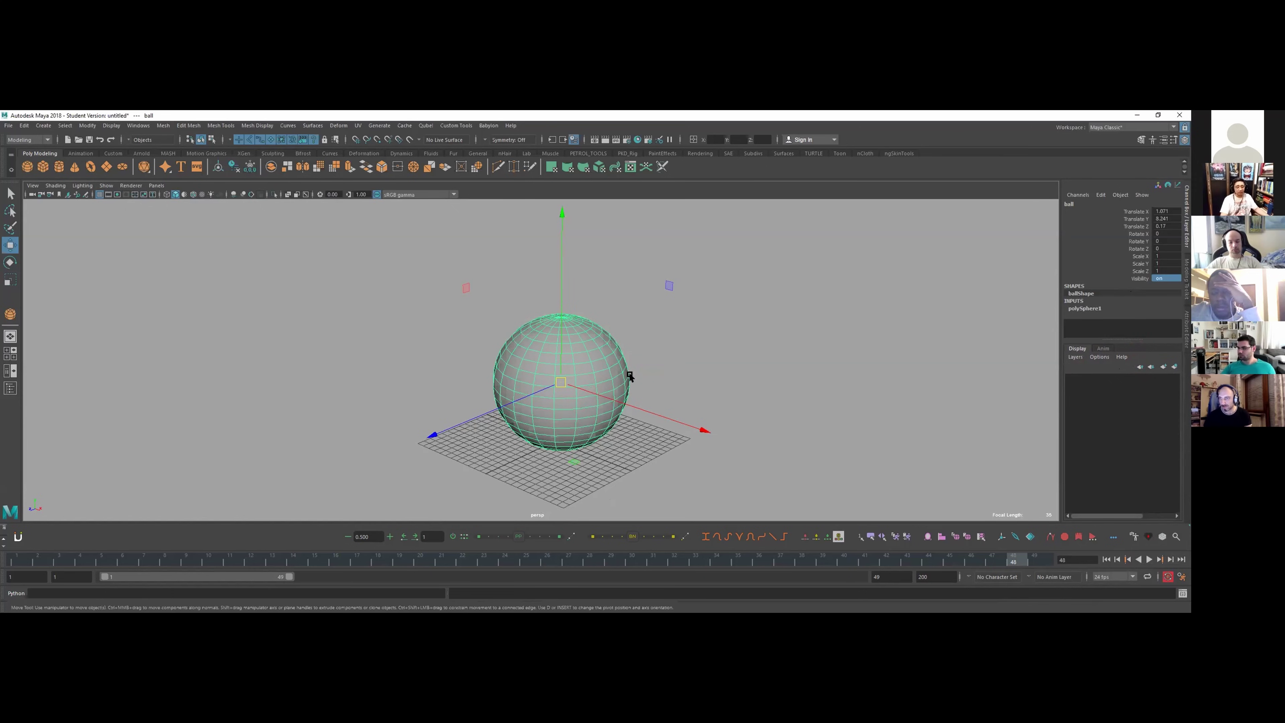
pyautogui.scroll(-1, 731, 362)
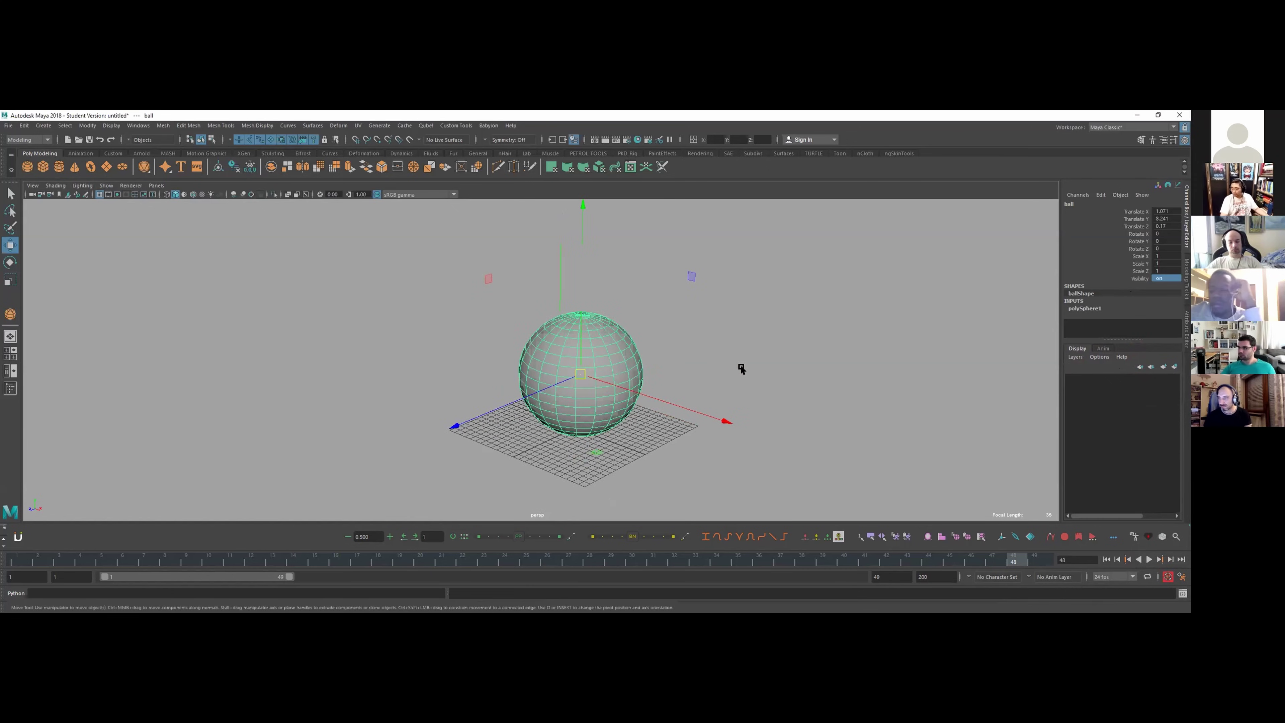
pyautogui.keyDown('alt'); pyautogui.moveTo(741, 368); pyautogui.dragTo(740, 361, button='middle'); pyautogui.keyUp('alt')
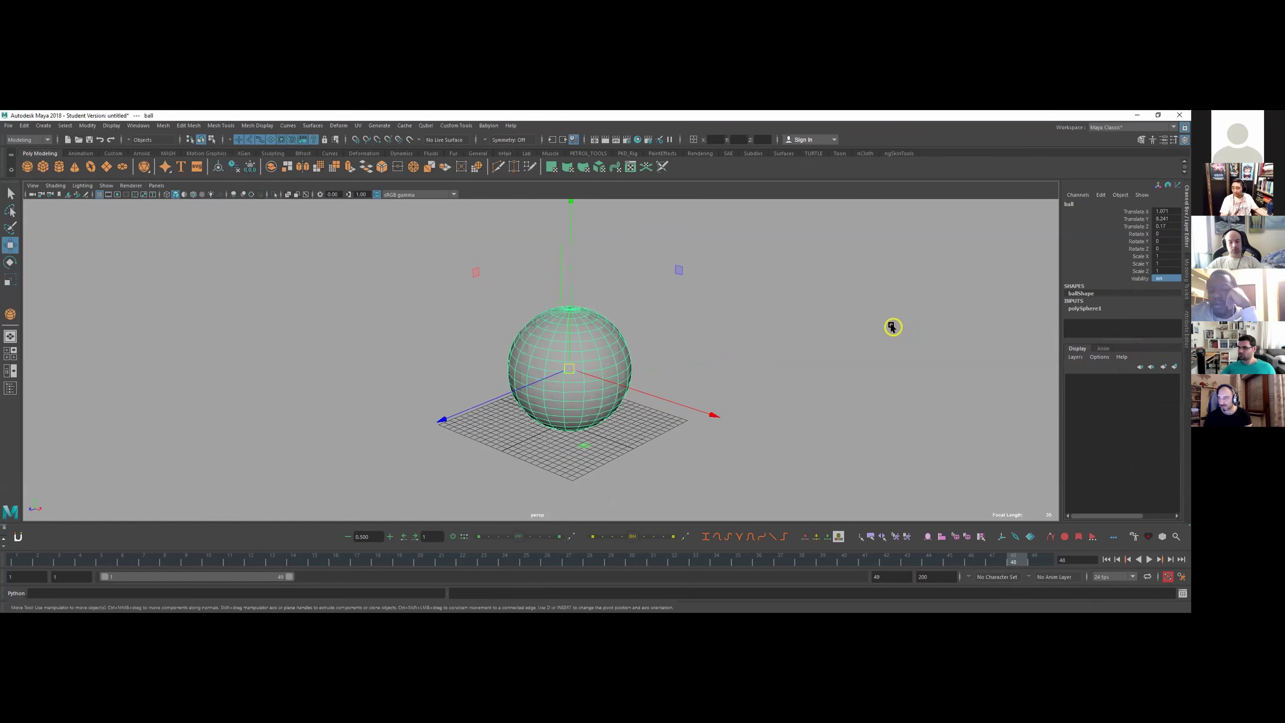
pyautogui.click(998, 404)
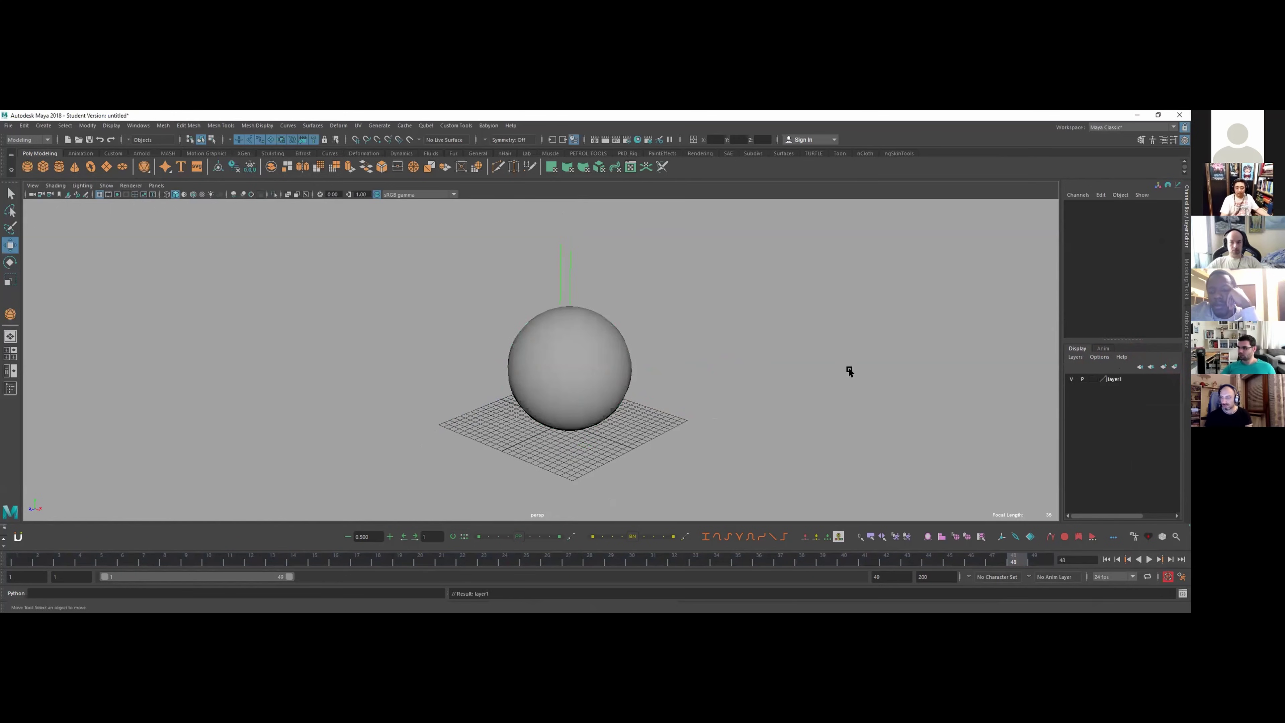
pyautogui.moveTo(734, 301); pyautogui.dragTo(612, 355)
pyautogui.click(1167, 368)
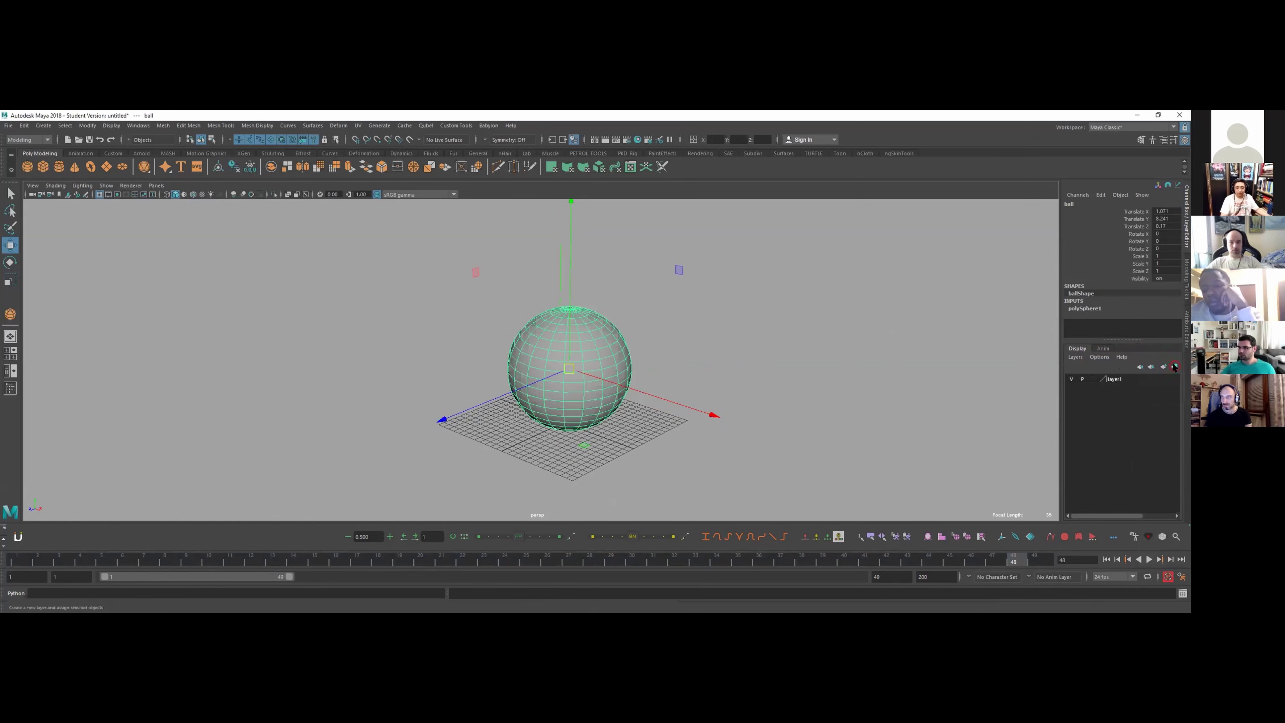
# - Toggle layer2's visibility off and on repeatedly, leaving the layer visible
pyautogui.click(1072, 379)
pyautogui.click(1072, 379)
pyautogui.click(1072, 380)
pyautogui.click(1072, 379)
pyautogui.click(1072, 380)
pyautogui.click(1072, 379)
pyautogui.click(1072, 379)
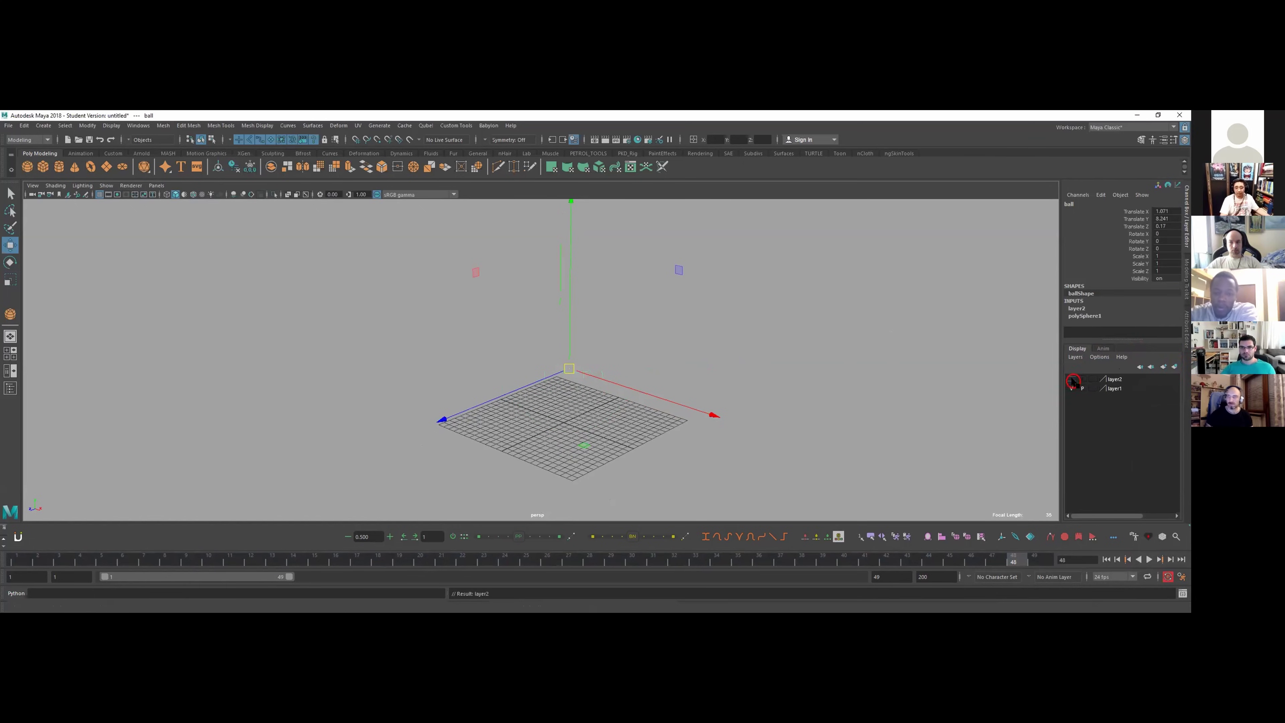
pyautogui.click(1071, 379)
pyautogui.click(1071, 380)
pyautogui.click(1072, 379)
pyautogui.click(1072, 380)
pyautogui.click(1072, 379)
pyautogui.click(1072, 380)
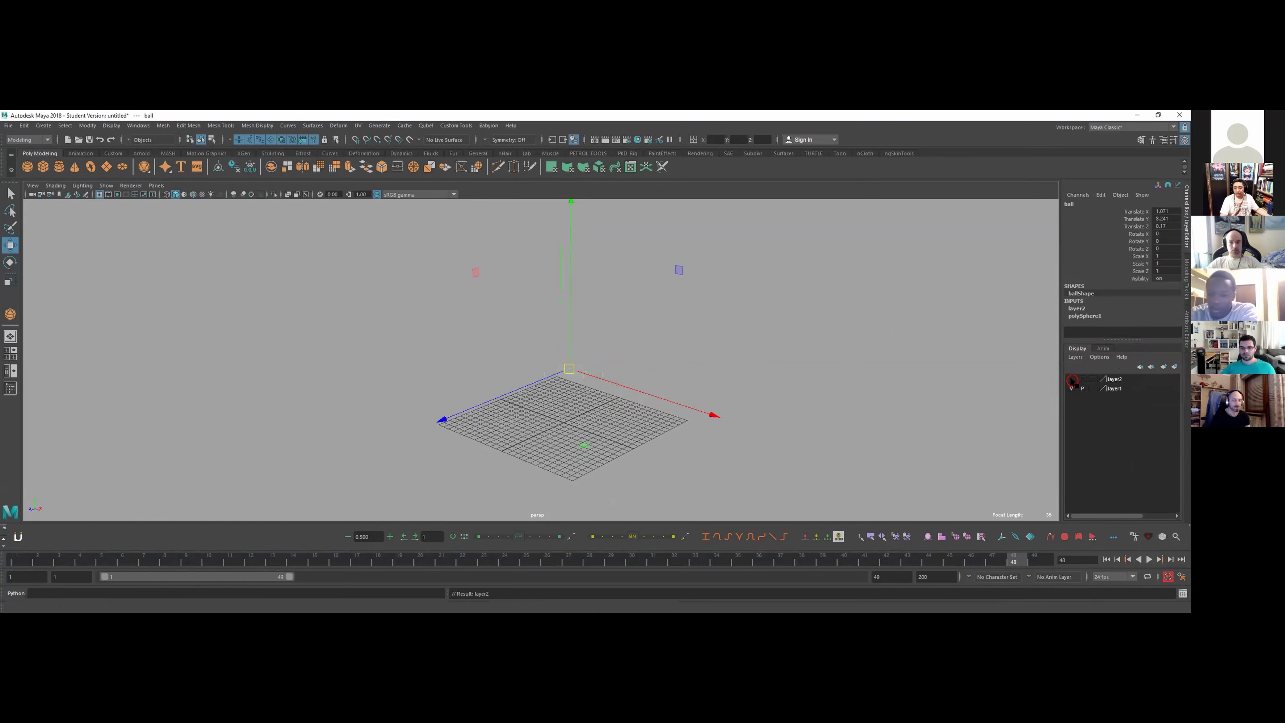
pyautogui.click(1072, 380)
# - Try reordering layer1 and layer2, ending with layer2 above layer1 and selected
pyautogui.click(1114, 381)
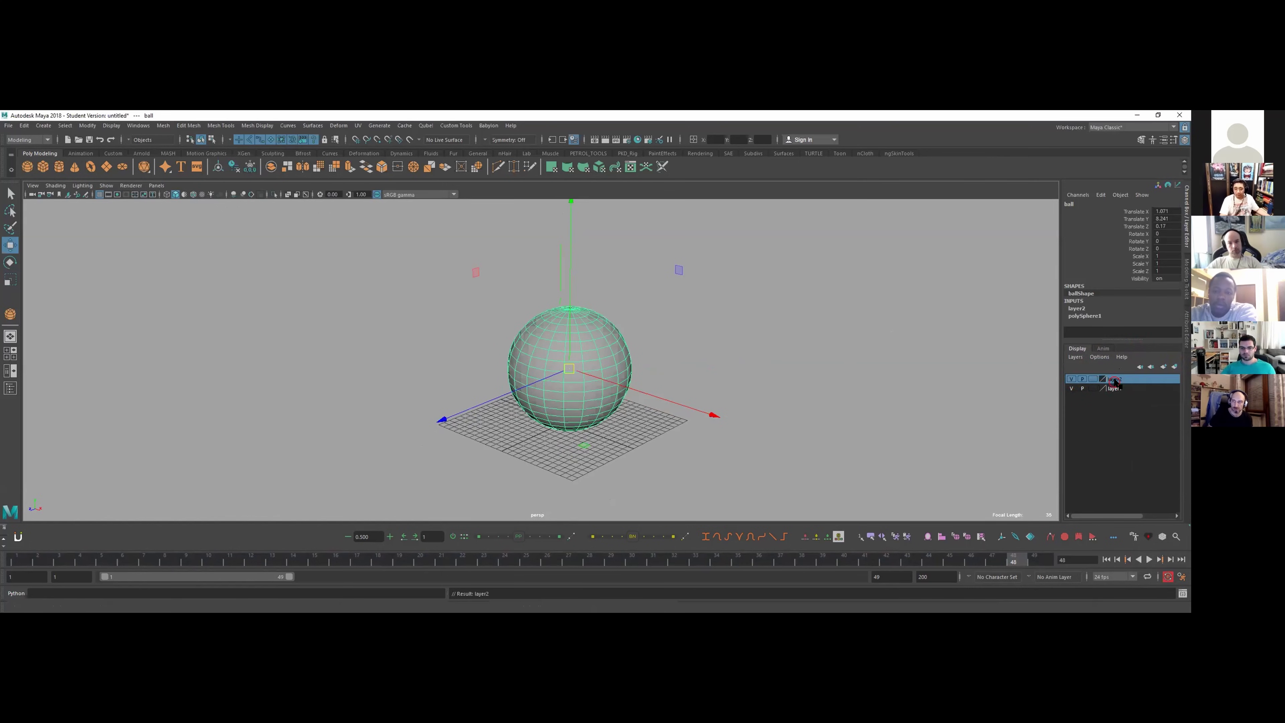
pyautogui.click(1116, 389)
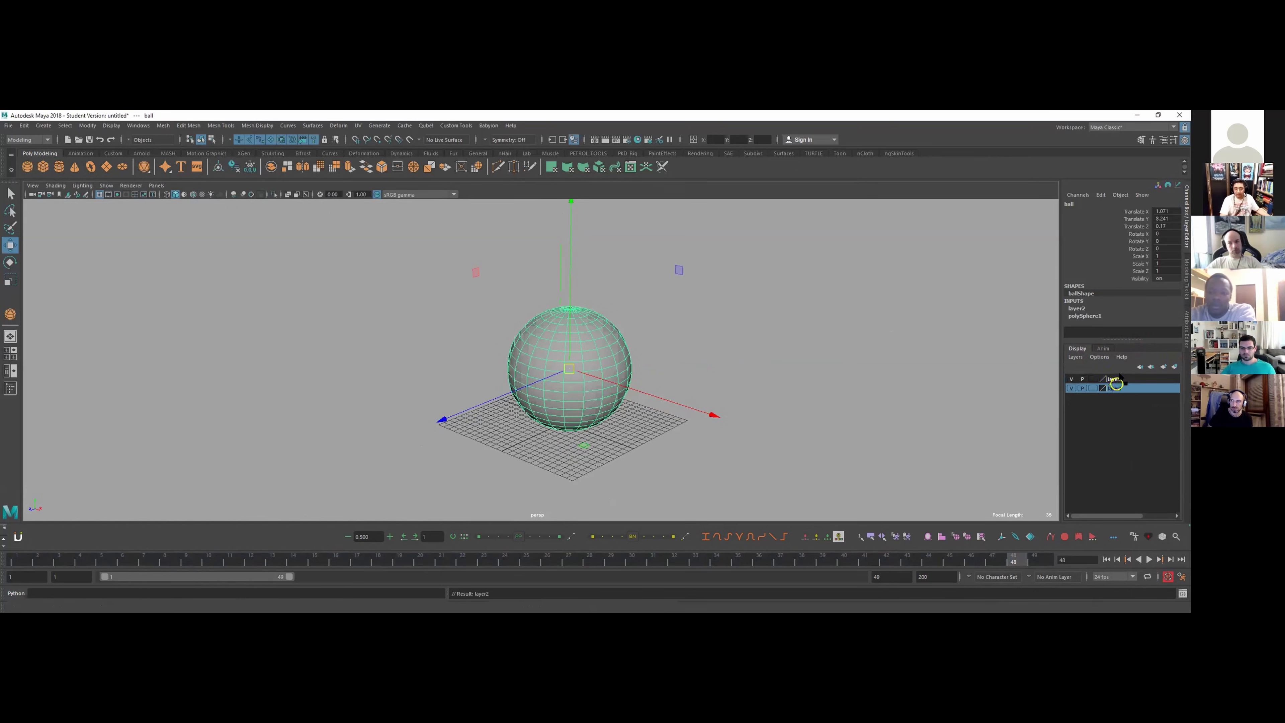
pyautogui.moveTo(1116, 384); pyautogui.dragTo(1116, 377)
pyautogui.click(1119, 388)
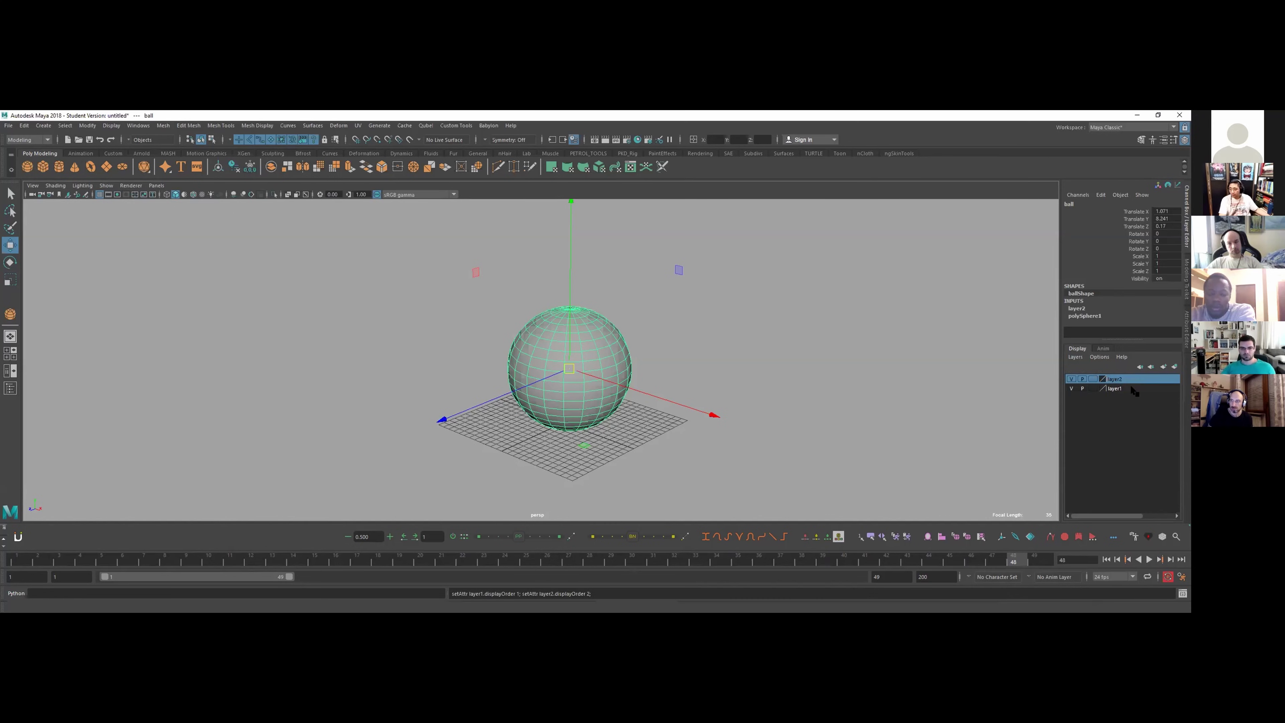
pyautogui.click(1116, 379)
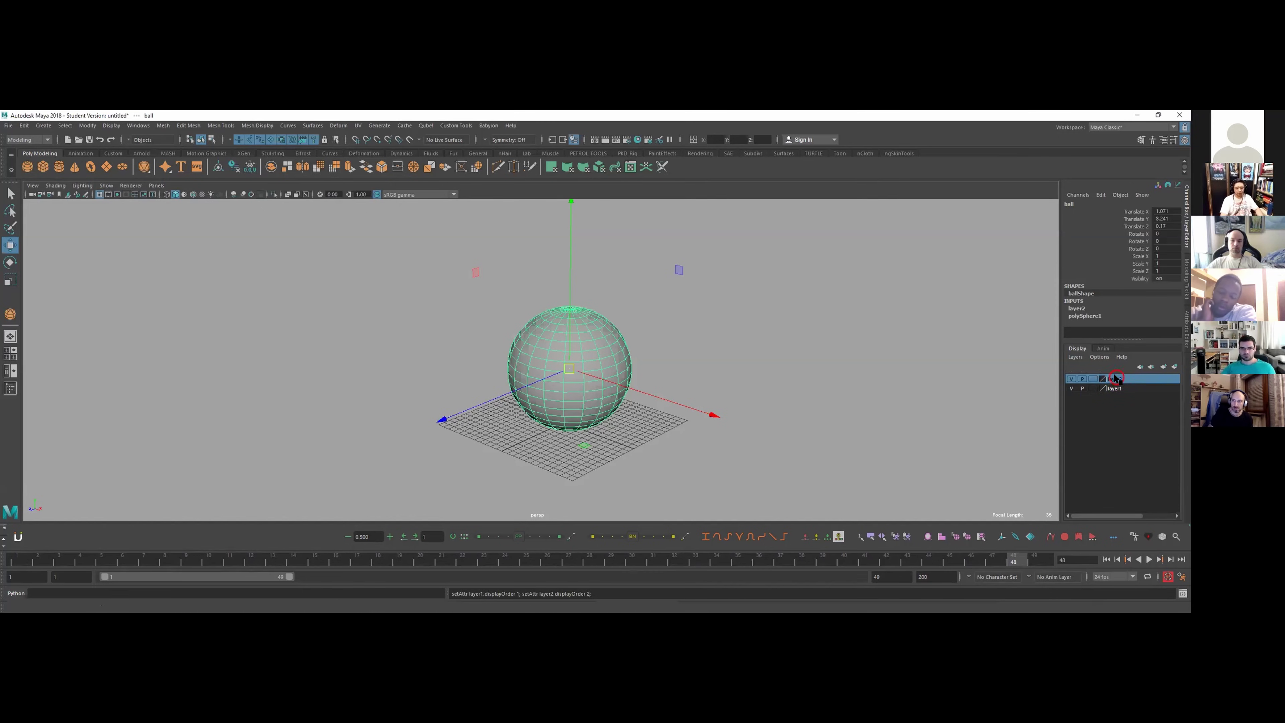
# - Try to open the edit settings of layer2
pyautogui.hotkey('alt', 'space')
pyautogui.click(547, 112)
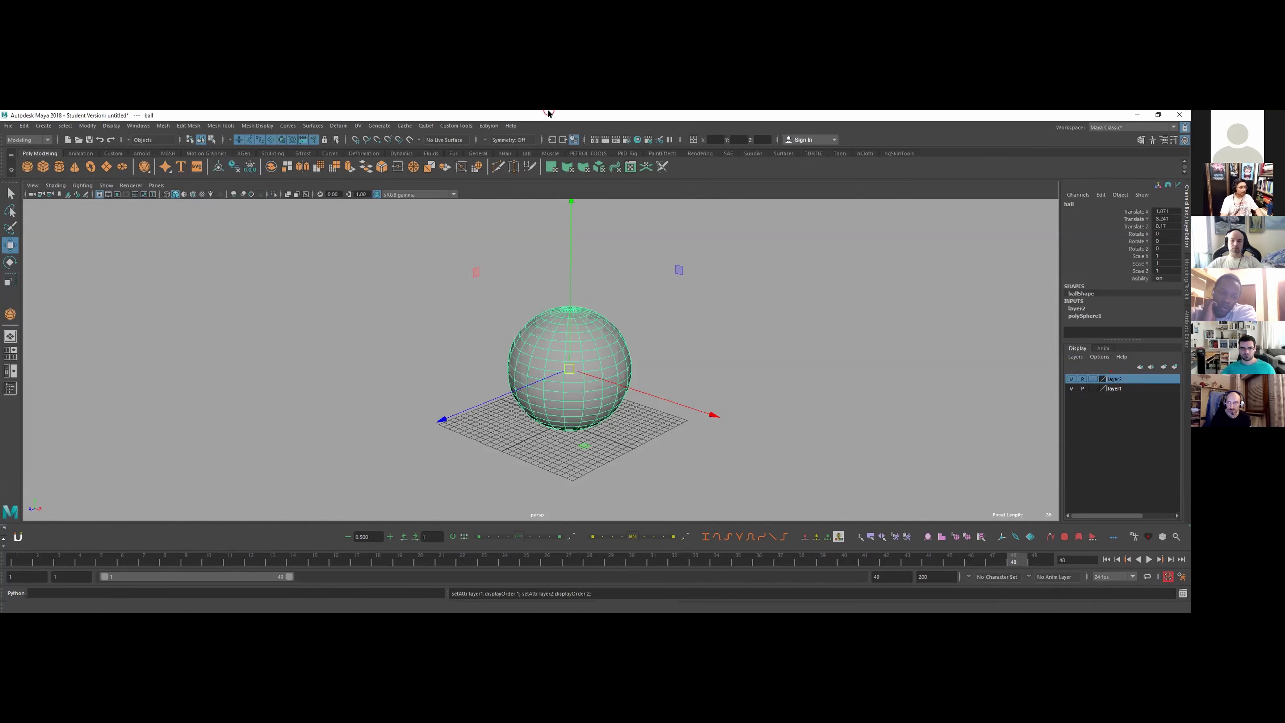
pyautogui.rightClick(1118, 380)
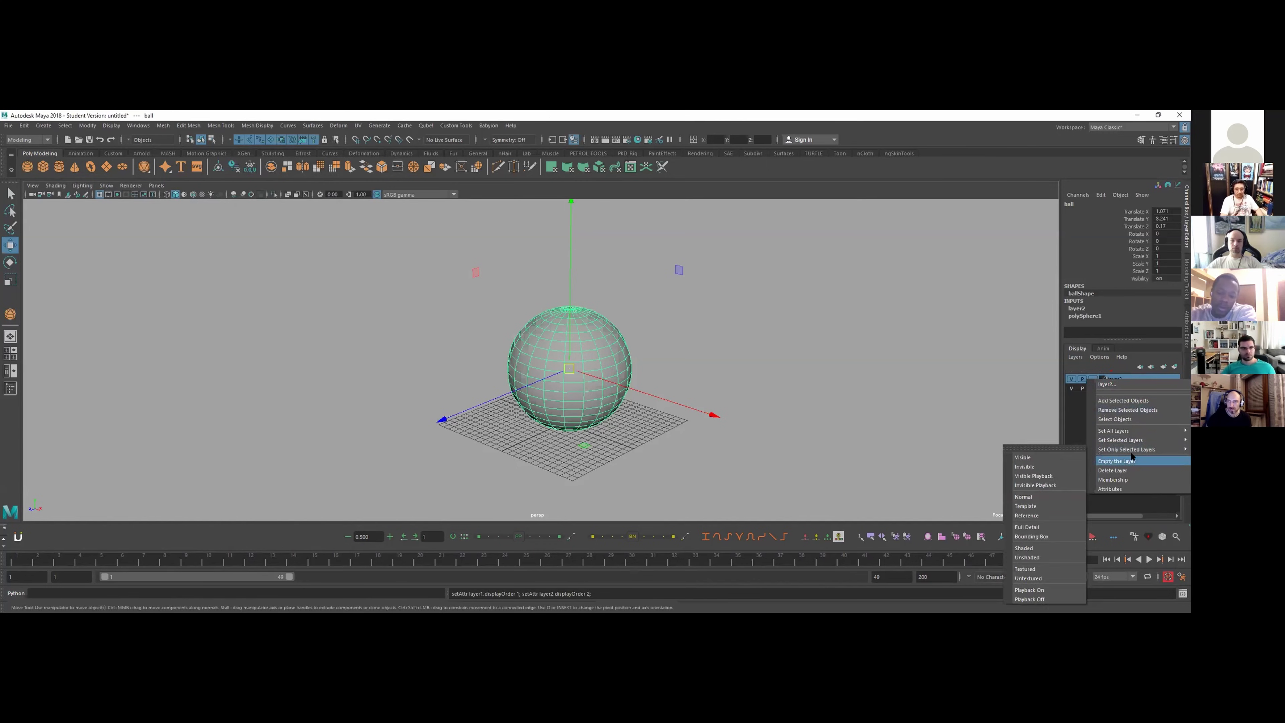
pyautogui.click(1122, 383)
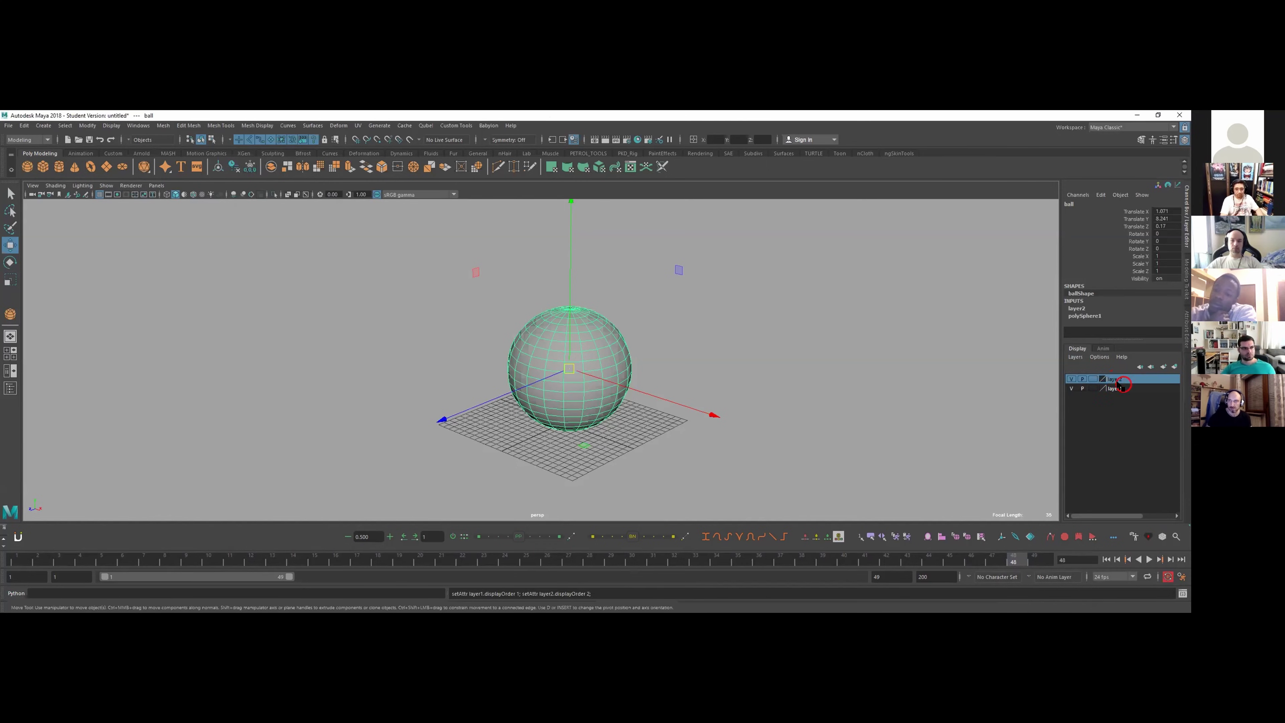
pyautogui.rightClick(1118, 380)
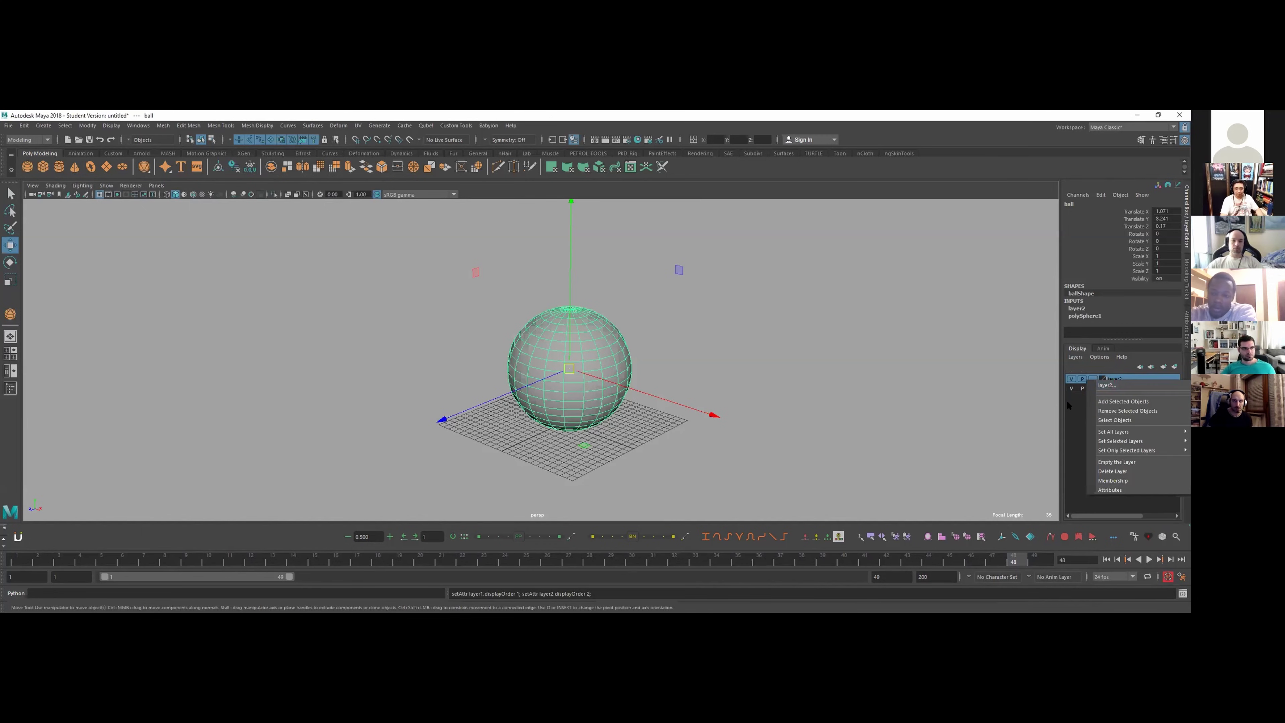
pyautogui.click(1114, 380)
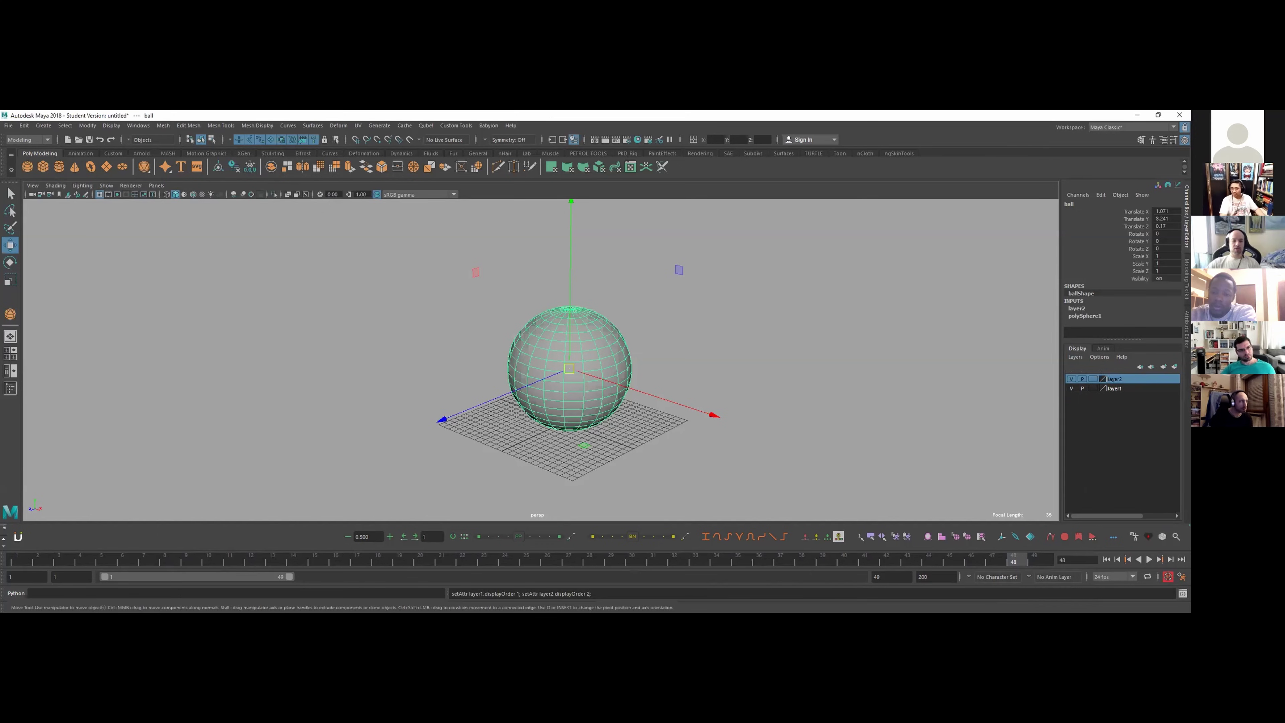
# - Open the Edit Layer window for layer2 and bring it into view over the viewport
pyautogui.rightClick(1112, 380)
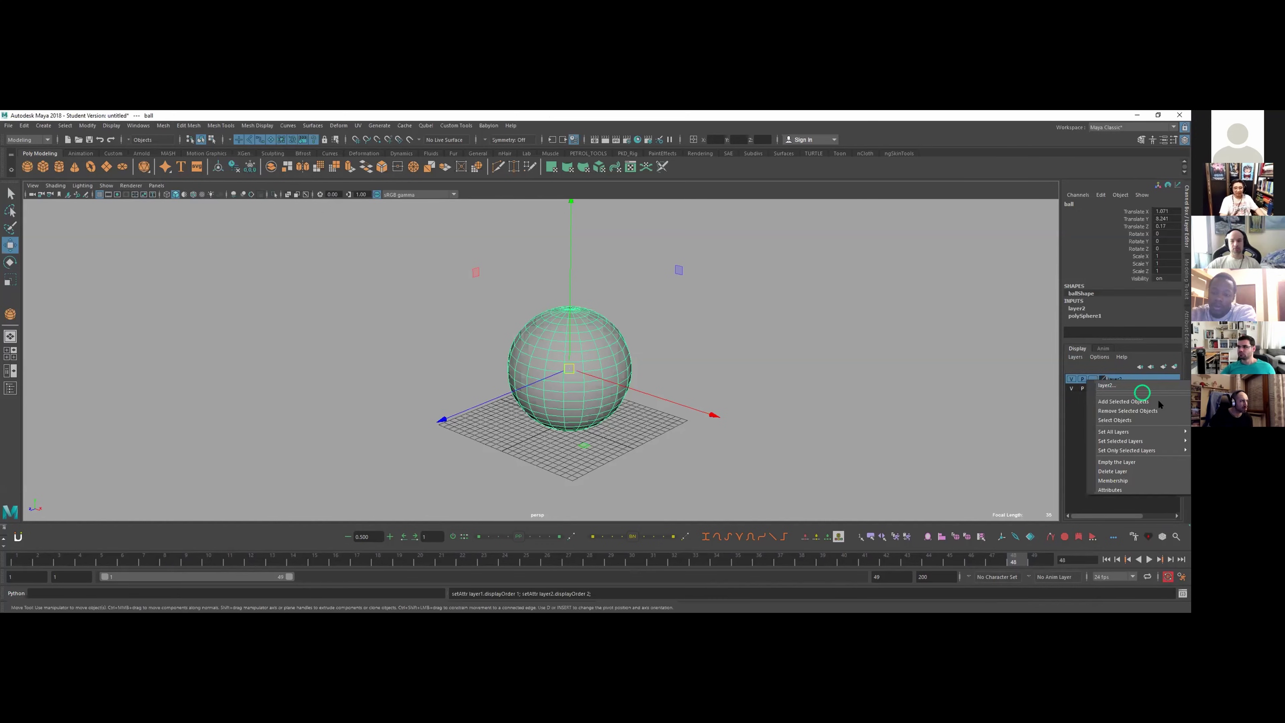
pyautogui.click(1066, 411)
pyautogui.hotkey('alt', 'space')
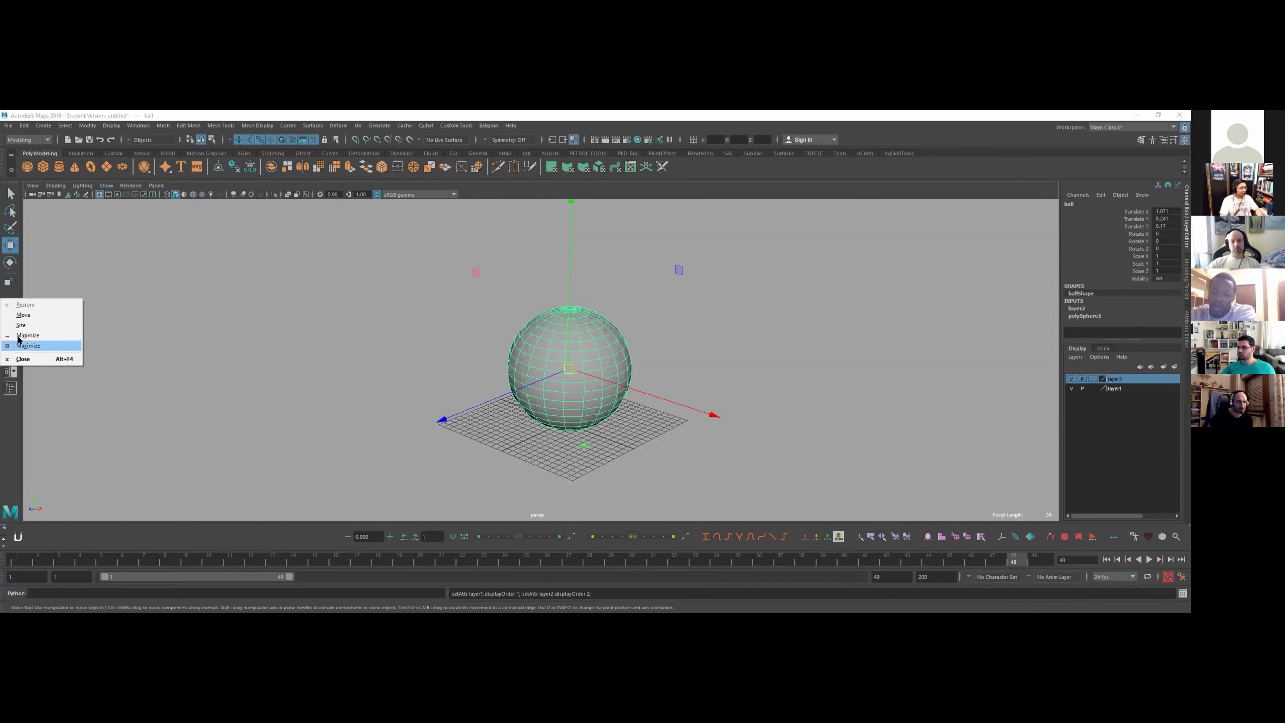
pyautogui.click(28, 346)
pyautogui.moveTo(365, 113); pyautogui.dragTo(844, 333)
pyautogui.doubleClick(835, 345)
pyautogui.press('BackSpace')
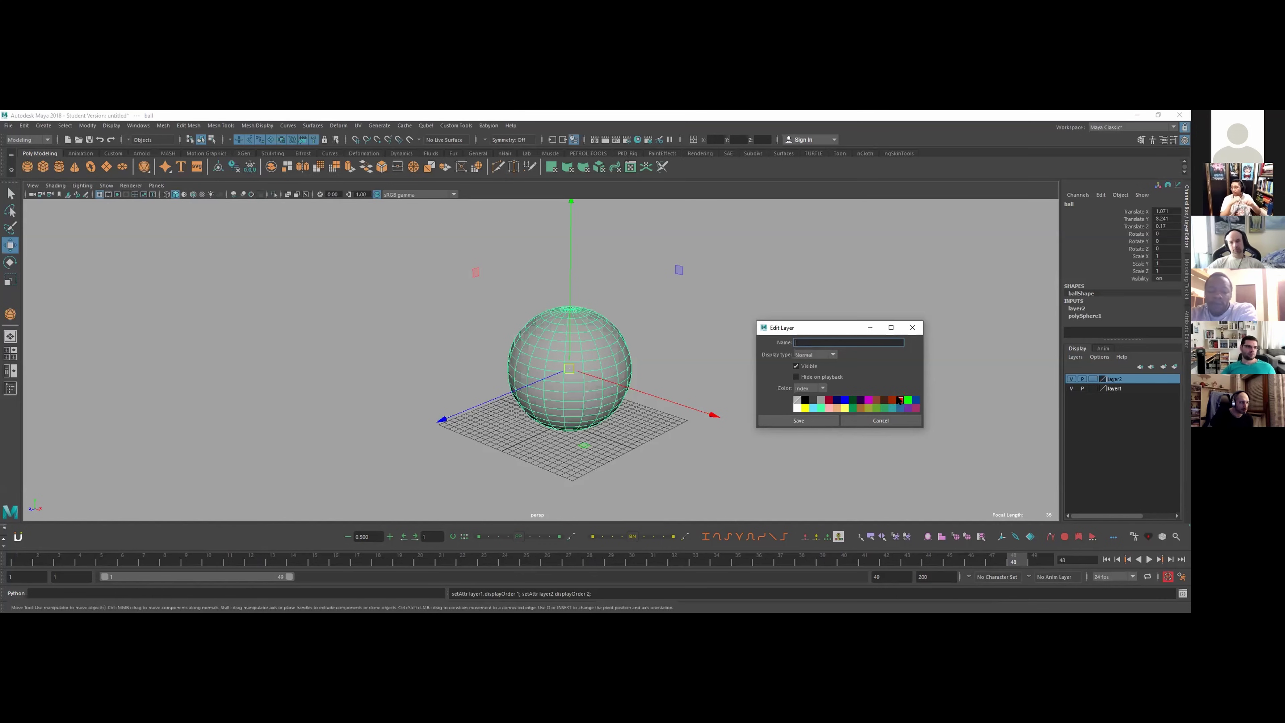
pyautogui.click(710, 309)
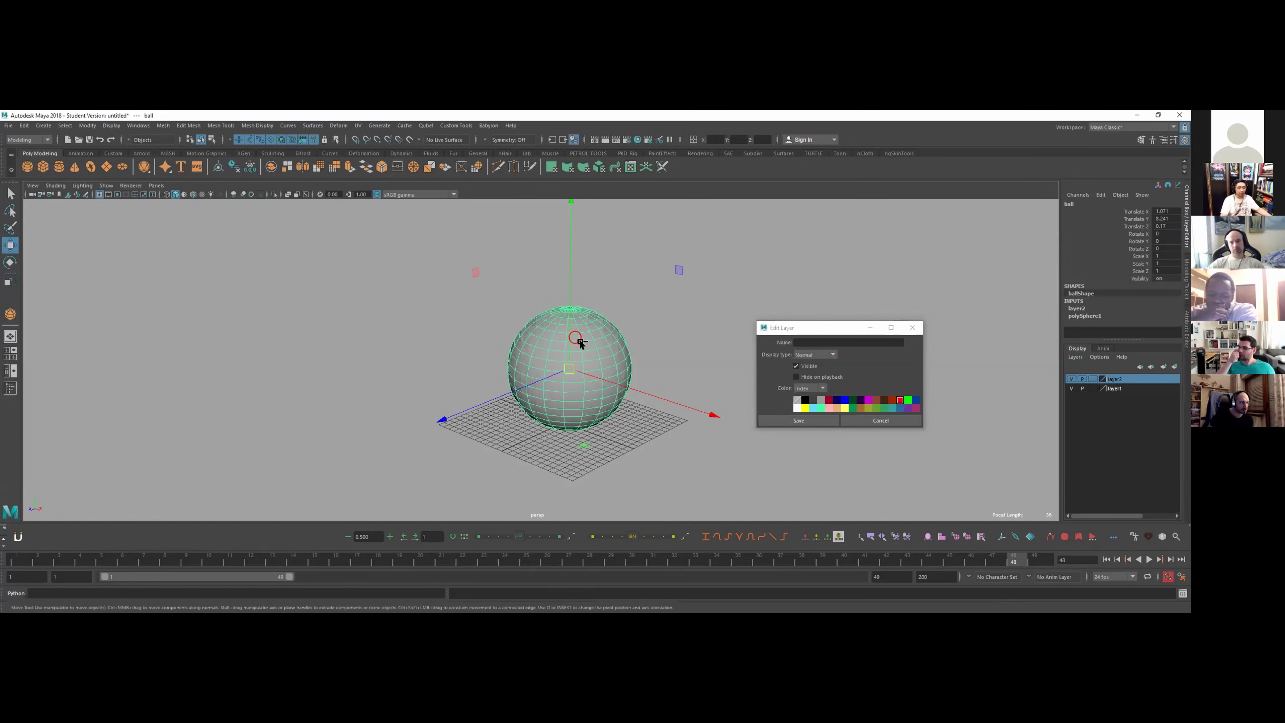
# - Duplicate the ball, move the copy sideways along X so the two spheres overlap, and clear the selection
pyautogui.hotkey('ctrl', 'd')
pyautogui.moveTo(573, 361); pyautogui.dragTo(659, 410)
pyautogui.click(525, 273)
pyautogui.click(444, 344)
pyautogui.press('q')
pyautogui.click(637, 369)
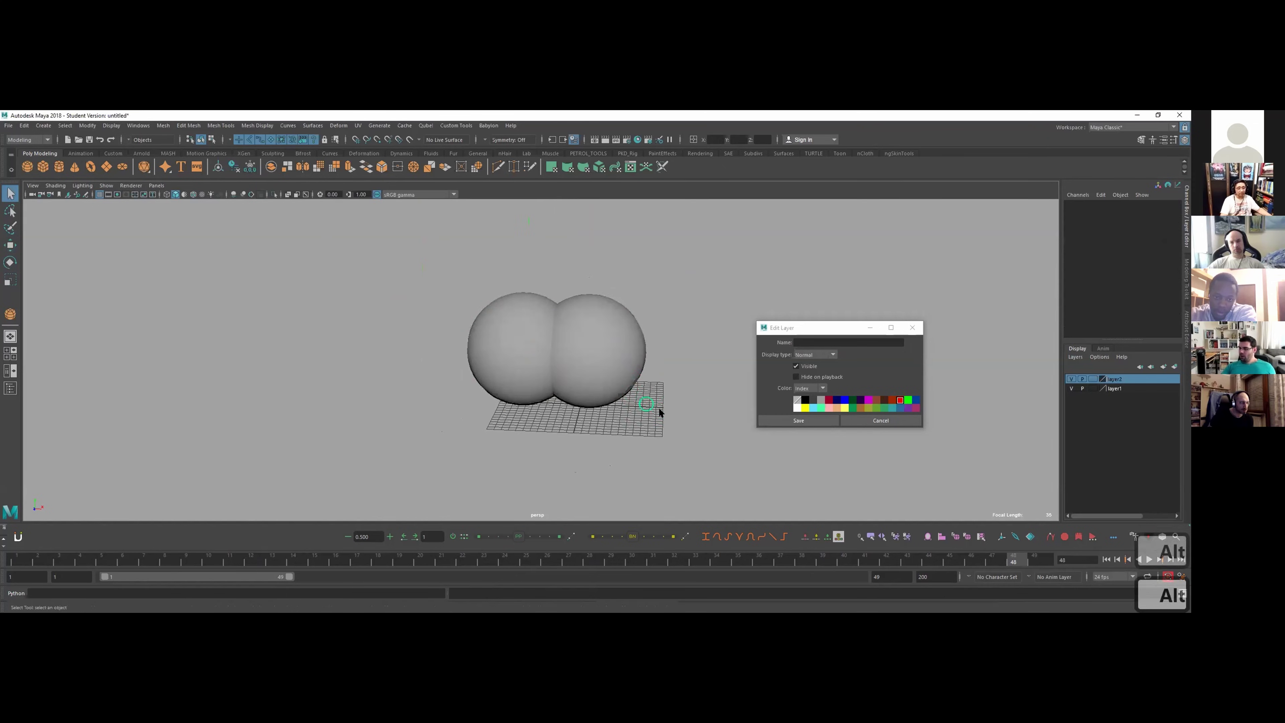
# - Dismiss the Edit Layer window without saving and delete layer2
pyautogui.click(912, 327)
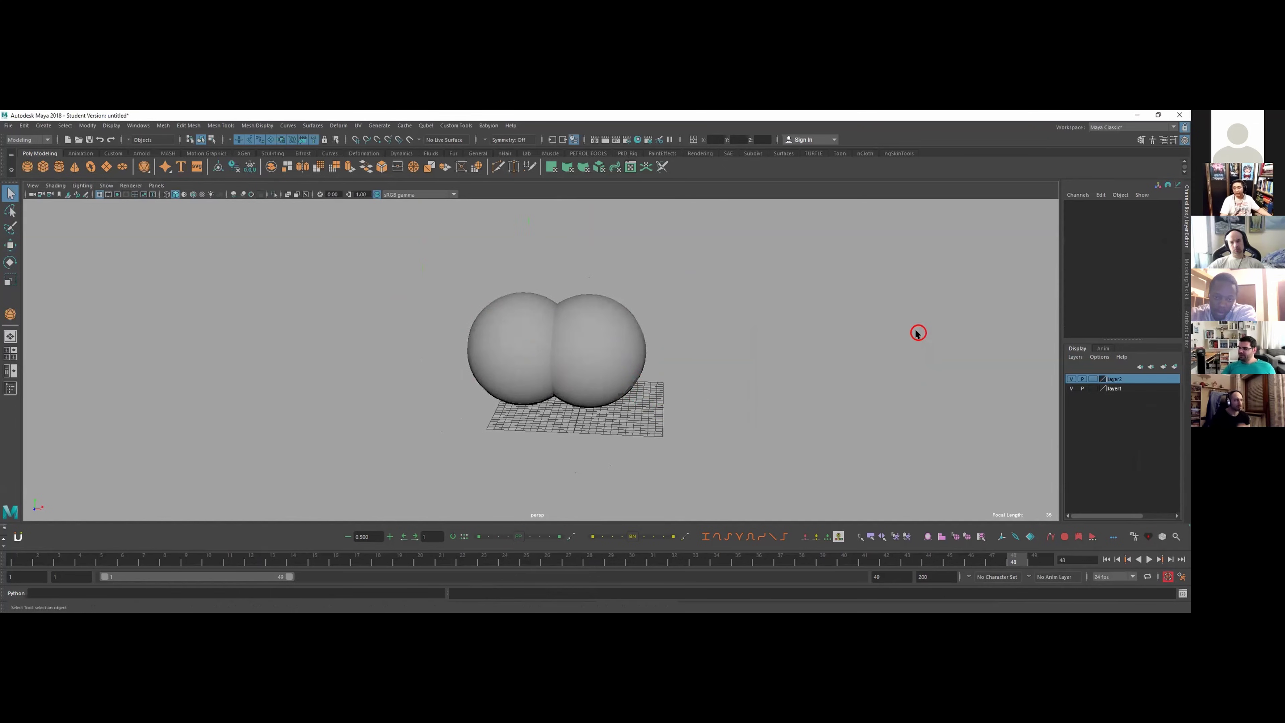
pyautogui.rightClick(1144, 380)
pyautogui.click(1141, 469)
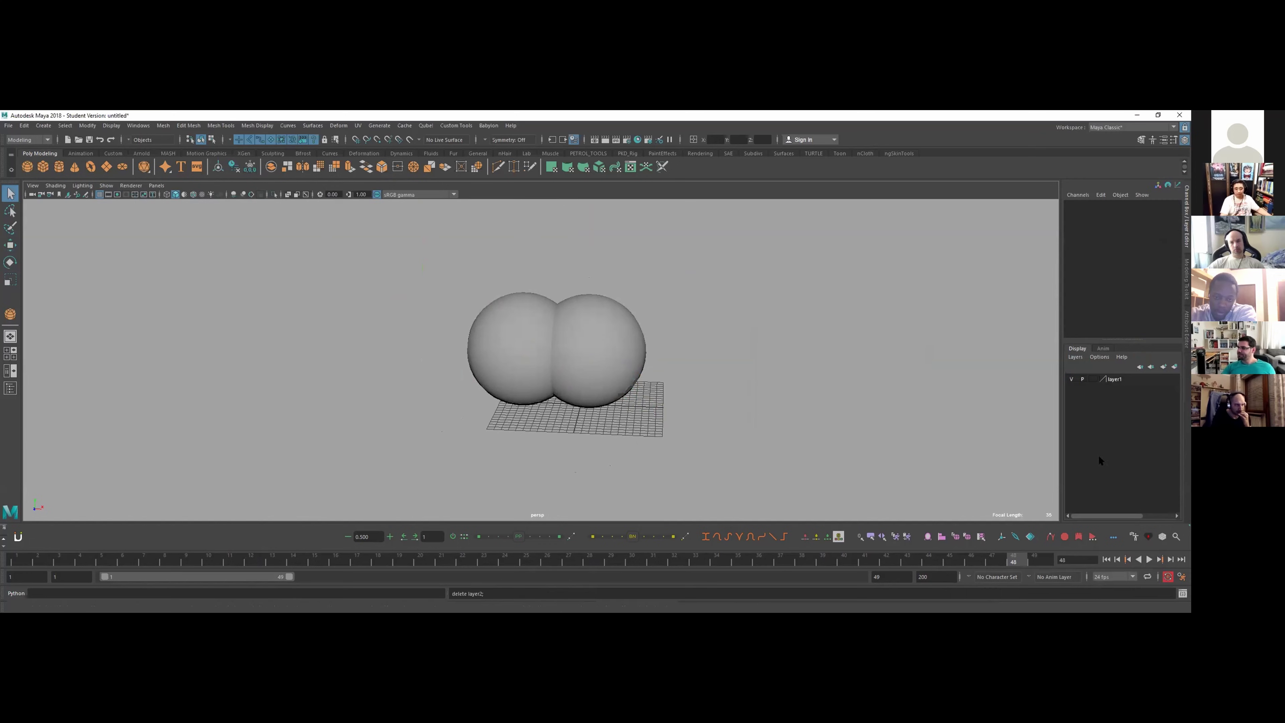
# - Add the original ball to layer1 as its selected object
pyautogui.click(638, 324)
pyautogui.click(1113, 379)
pyautogui.rightClick(1112, 379)
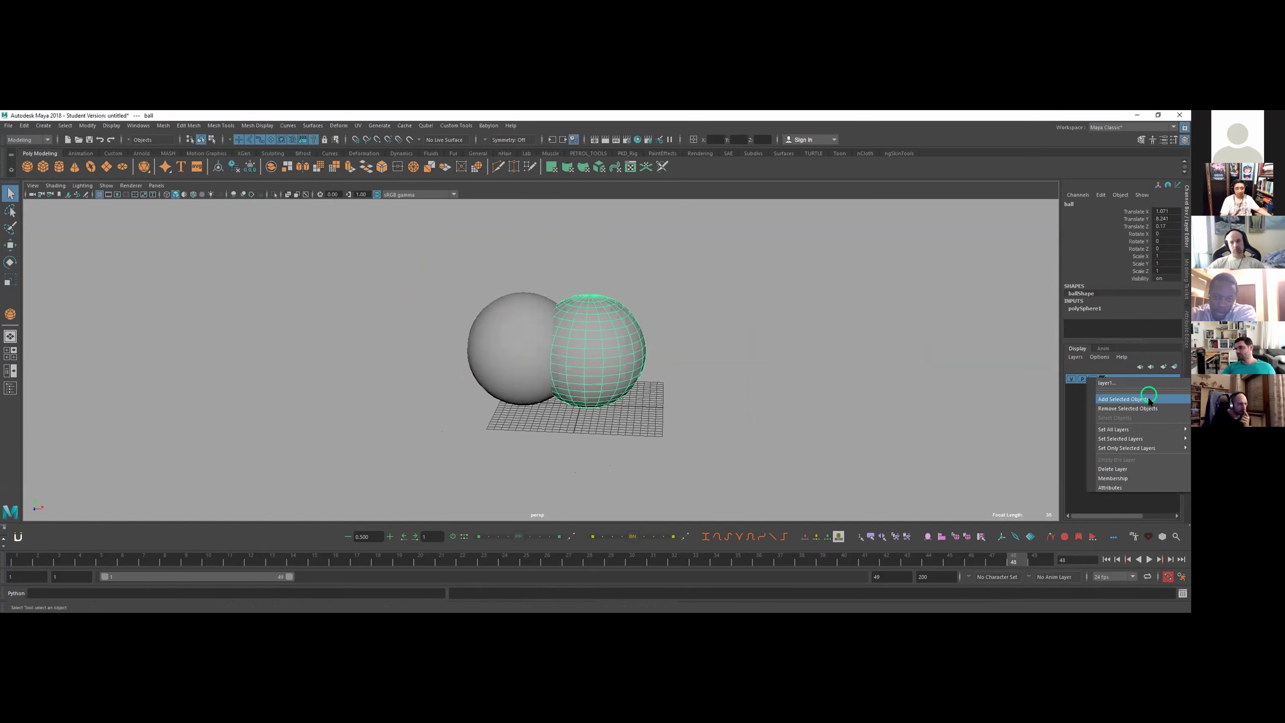
pyautogui.click(1133, 401)
# - Create a new display layer containing the duplicate ball
pyautogui.click(498, 332)
pyautogui.click(666, 323)
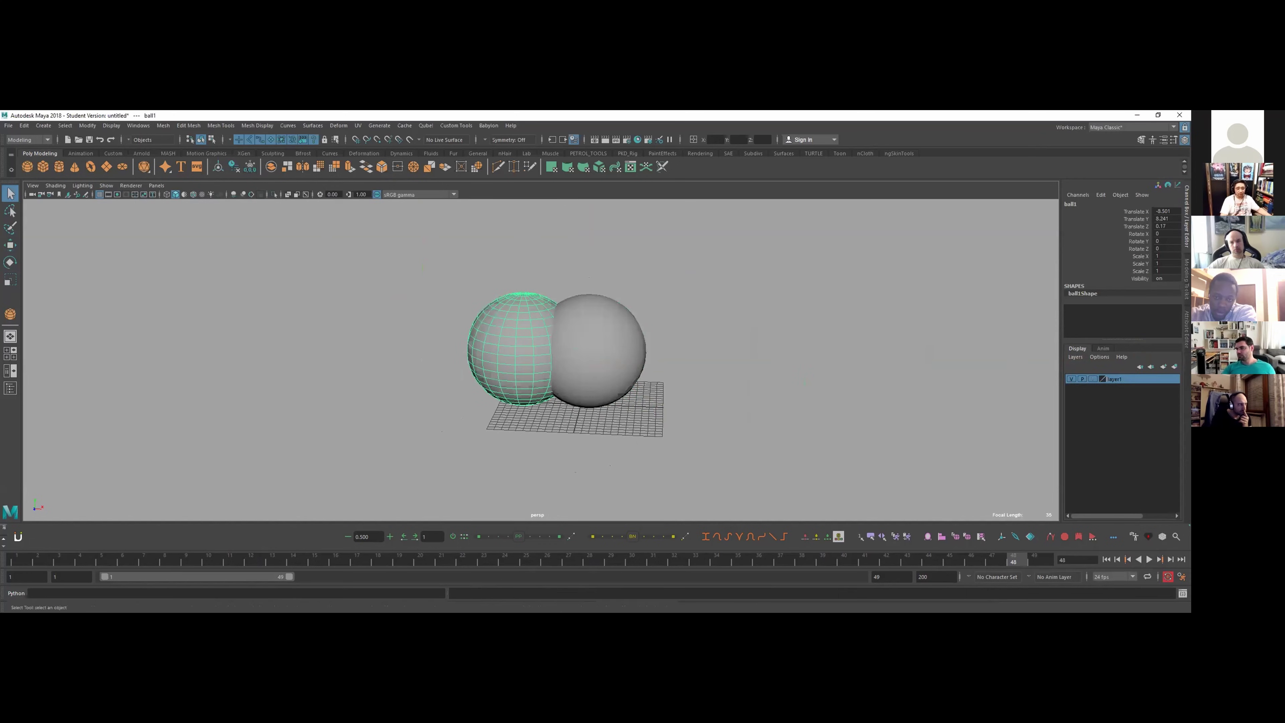
pyautogui.click(1170, 367)
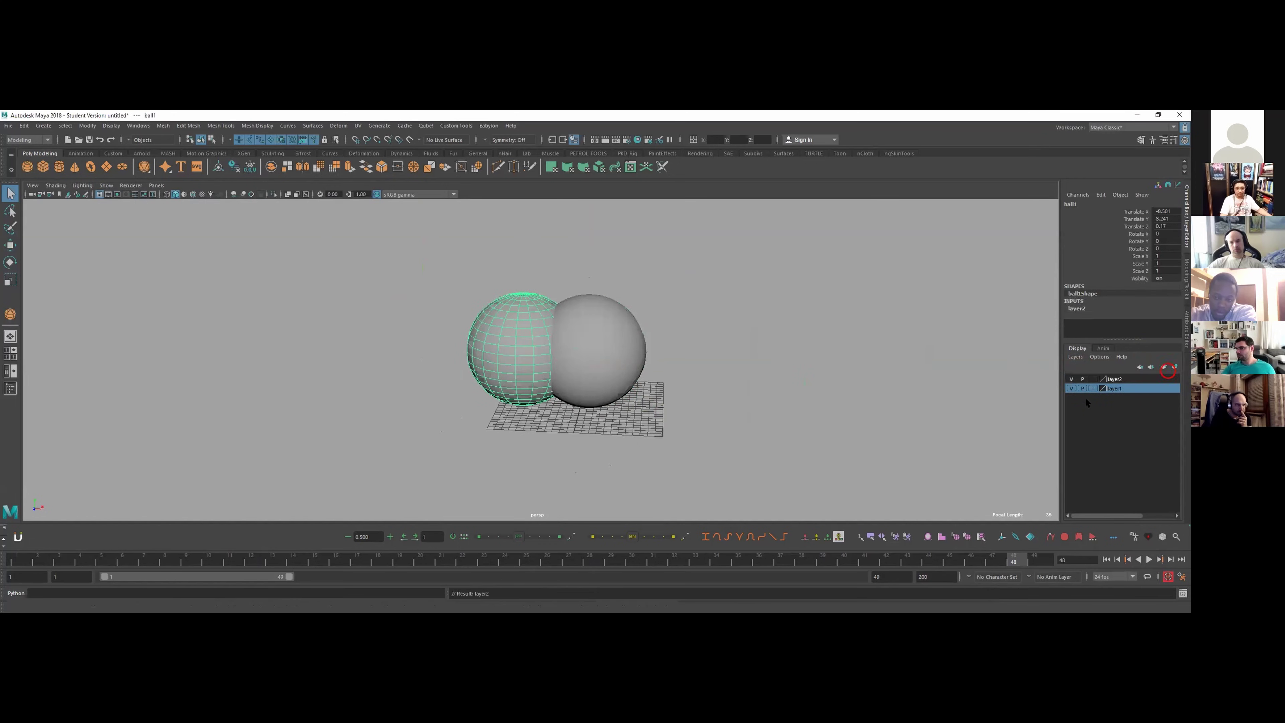
# - Set layer1's colour to green and layer2's colour to red, saving both layers' settings
pyautogui.doubleClick(1104, 388)
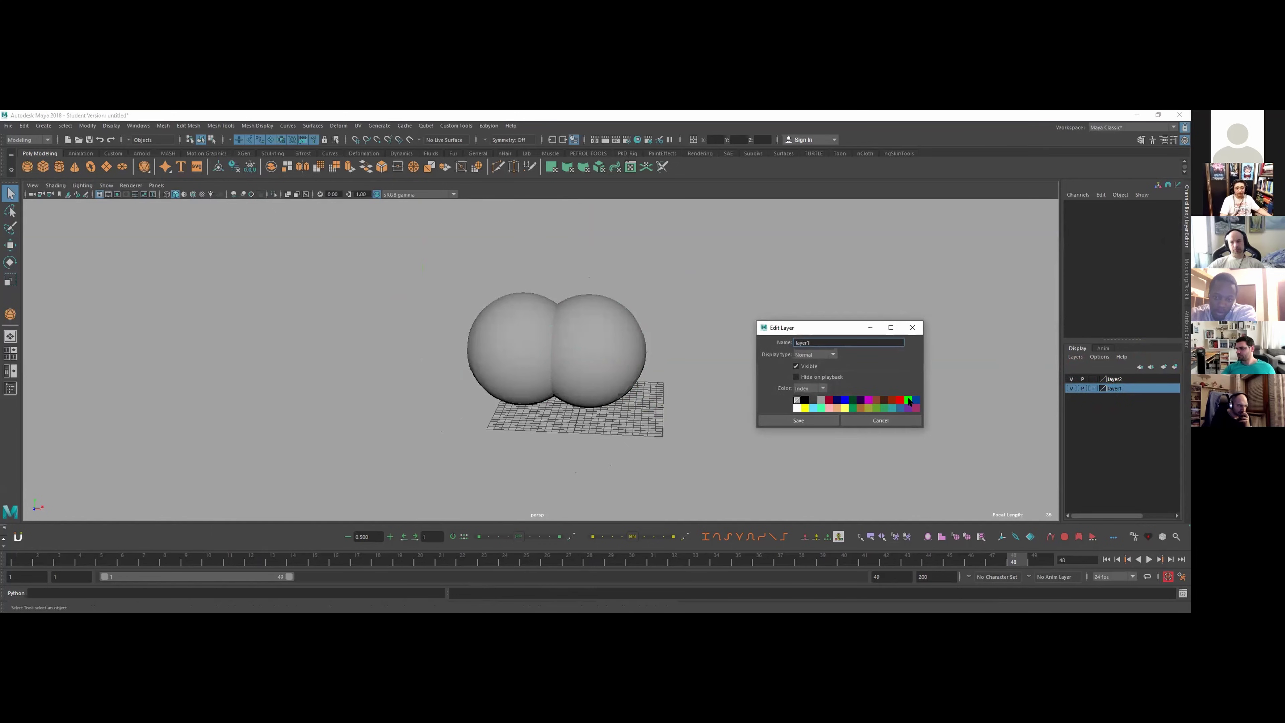
pyautogui.click(908, 401)
pyautogui.click(798, 420)
pyautogui.doubleClick(1103, 378)
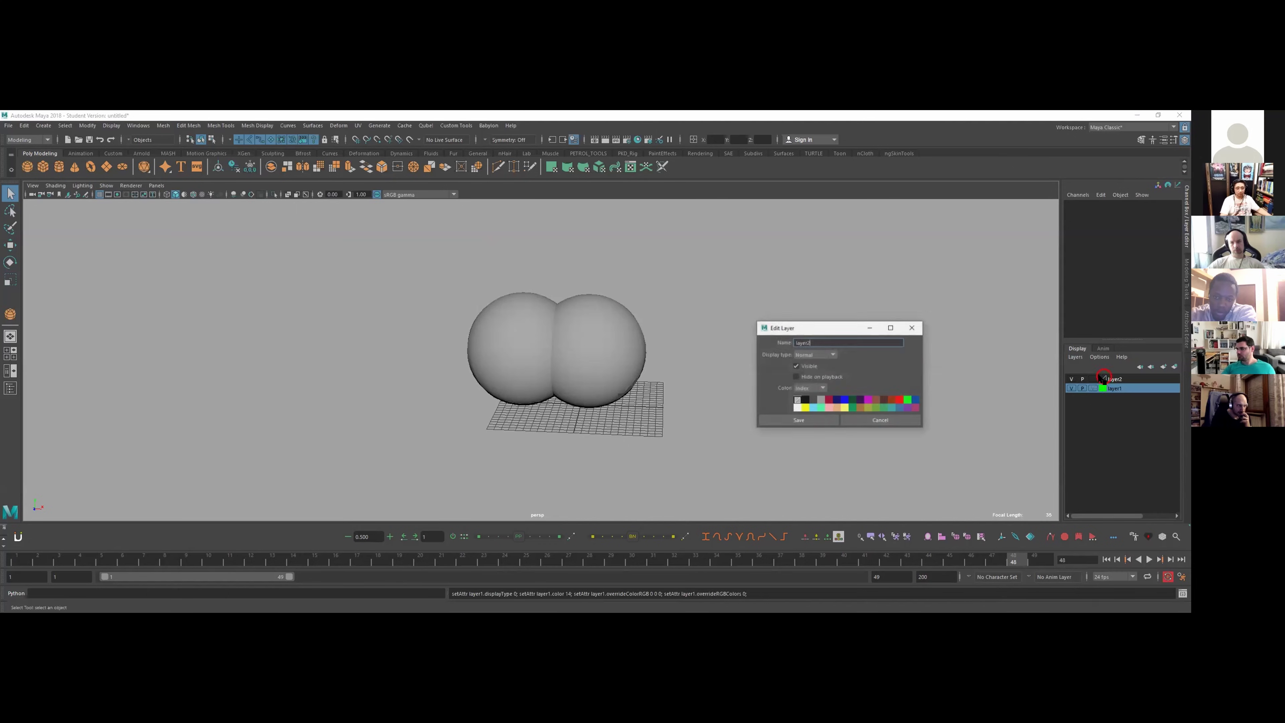
pyautogui.click(798, 420)
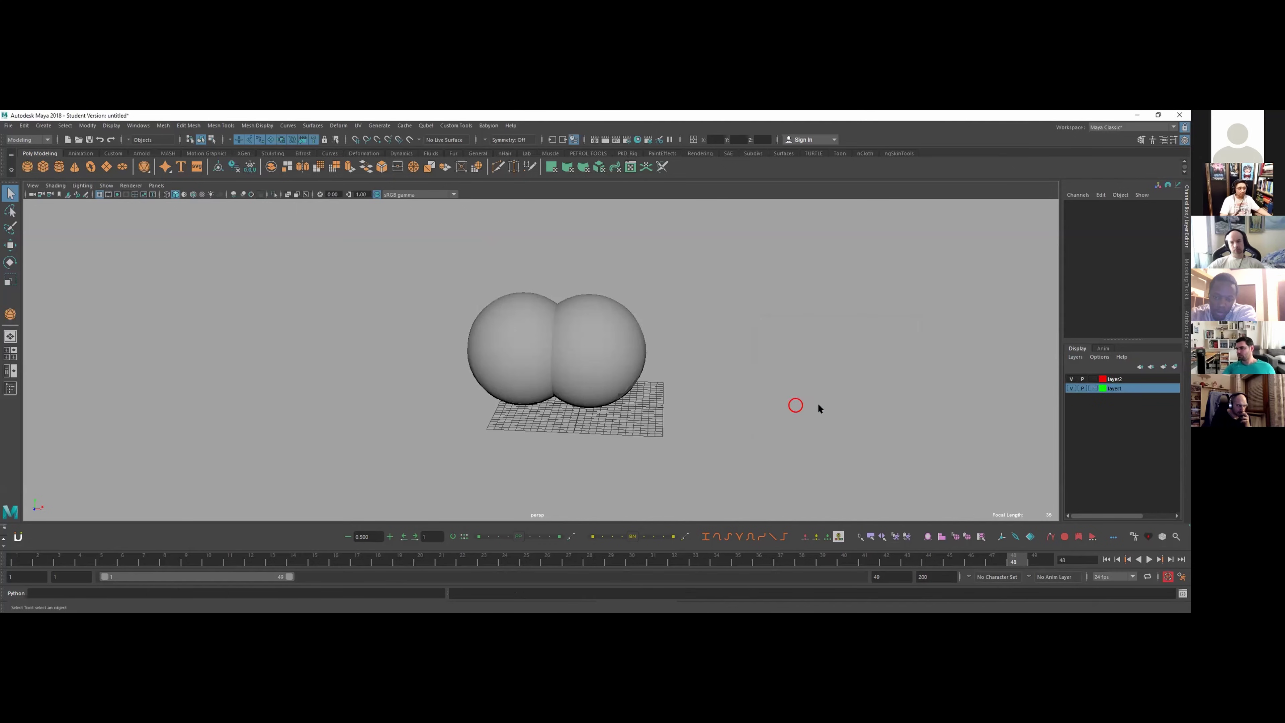
# - Turn on Wireframe on Shaded in the perspective viewport with nothing selected
pyautogui.keyDown('alt'); pyautogui.moveTo(817, 405); pyautogui.dragTo(850, 425, button='right'); pyautogui.keyUp('alt')
pyautogui.click(239, 272)
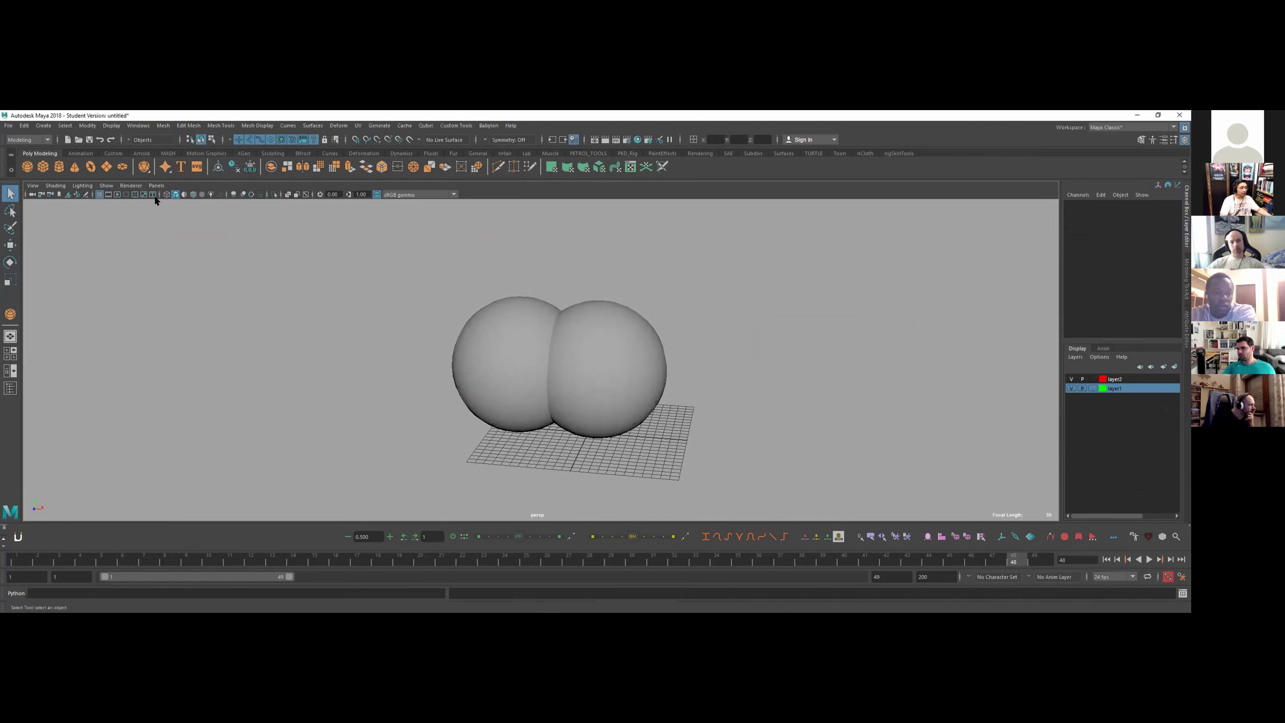
pyautogui.click(193, 194)
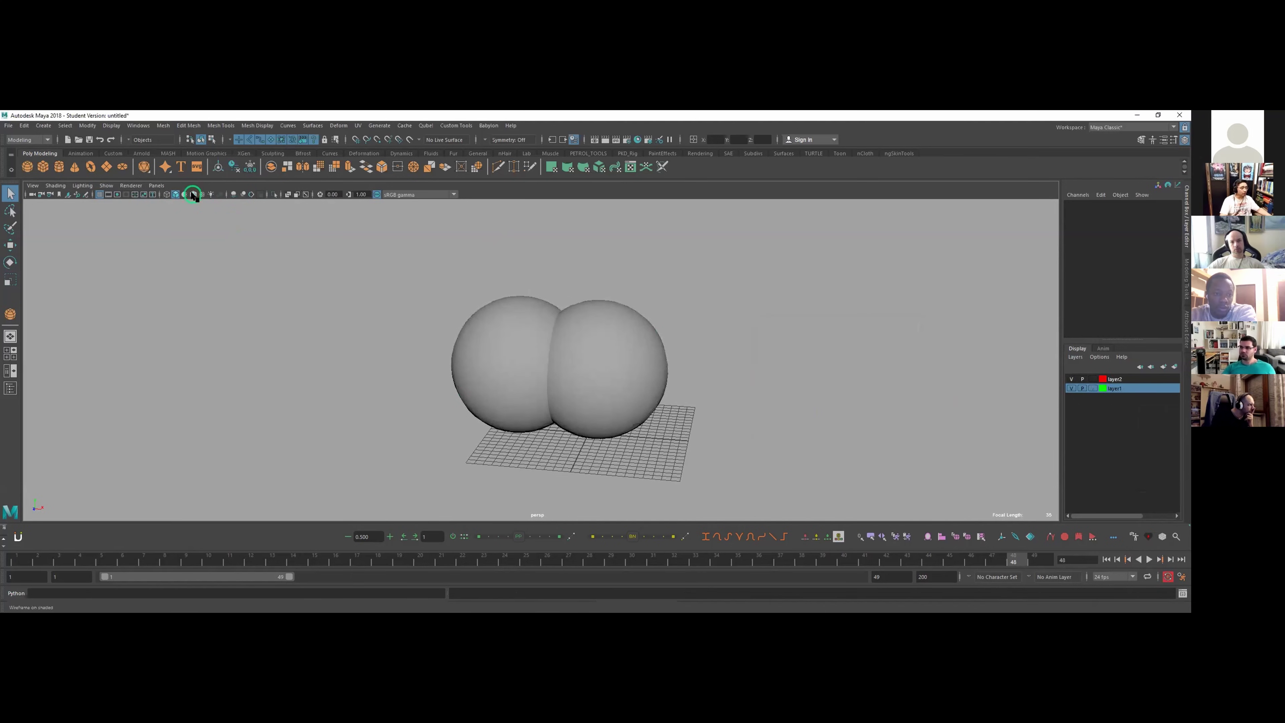
# - Try moving the layer1 ball with the Move tool, undo the move and clear the selection
pyautogui.click(622, 321)
pyautogui.press('w')
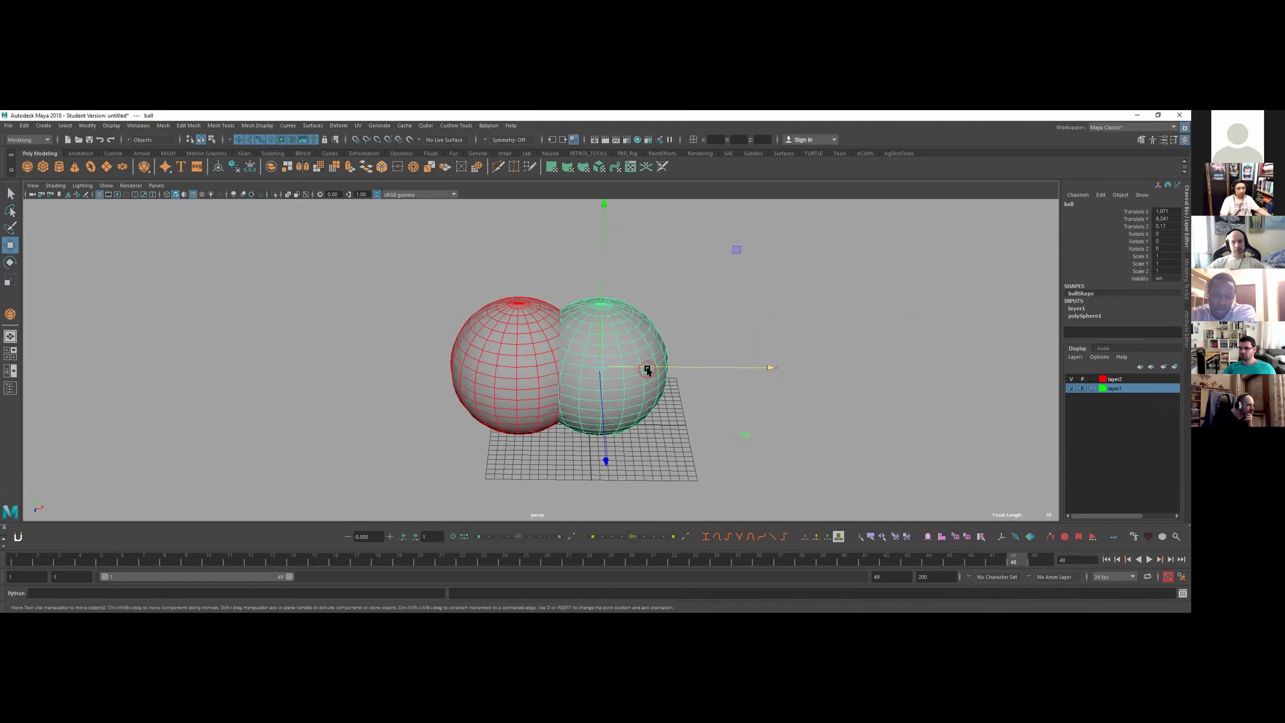
pyautogui.moveTo(647, 370); pyautogui.dragTo(611, 353)
pyautogui.hotkey('ctrl', 'z')
pyautogui.click(734, 405)
# - Delete the duplicate ball that belongs to the red layer2
pyautogui.keyDown('alt'); pyautogui.moveTo(714, 397); pyautogui.dragTo(511, 347); pyautogui.keyUp('alt')
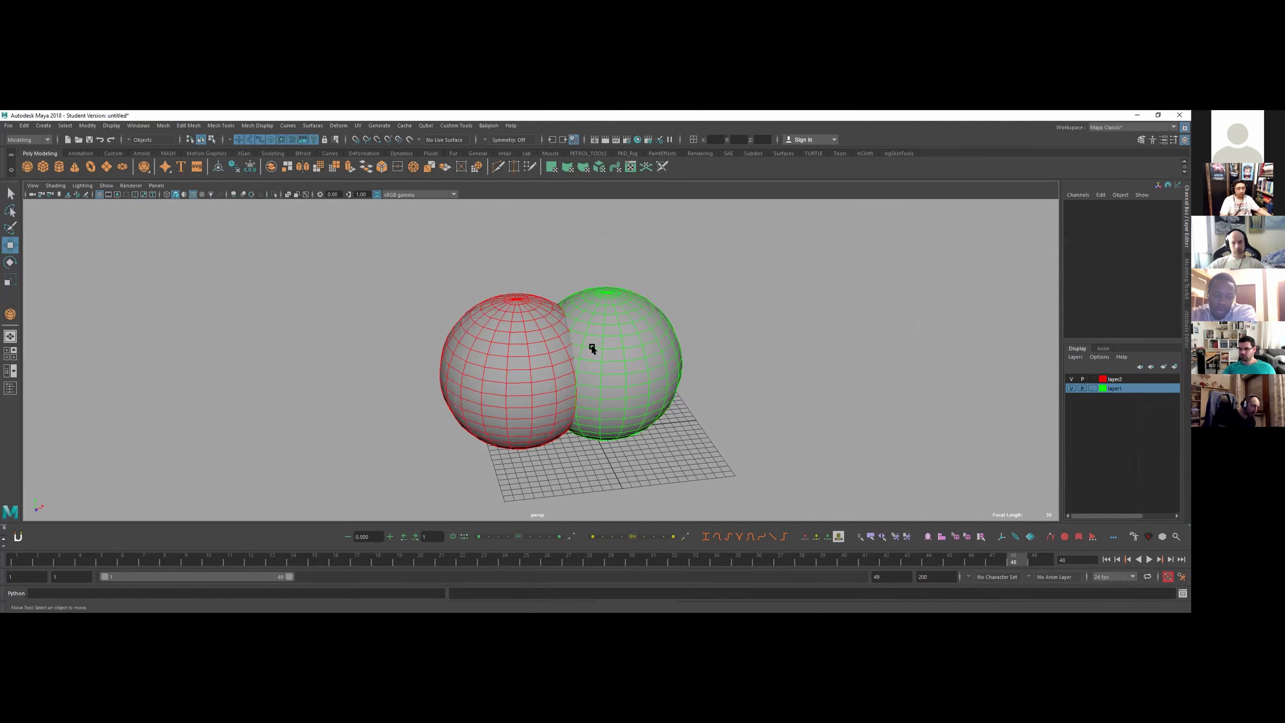
pyautogui.keyDown('alt'); pyautogui.moveTo(592, 348); pyautogui.dragTo(571, 329); pyautogui.keyUp('alt')
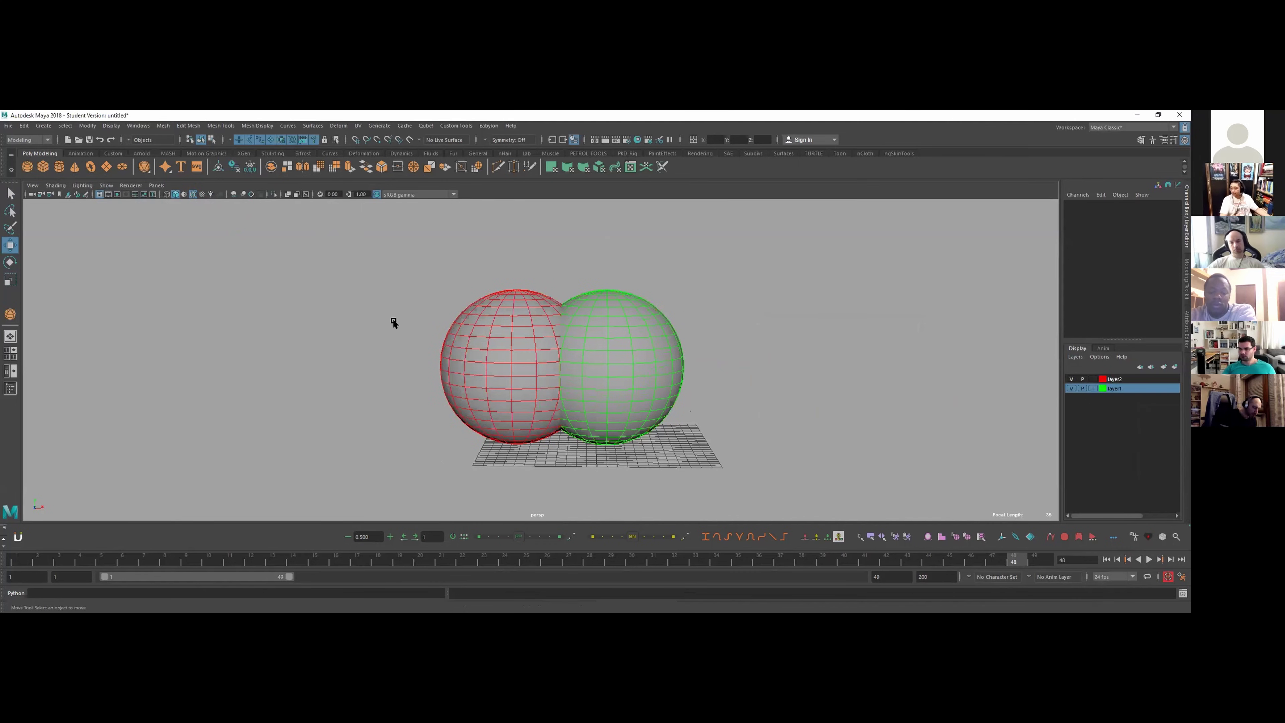
pyautogui.keyDown('alt'); pyautogui.moveTo(393, 322); pyautogui.dragTo(484, 267); pyautogui.keyUp('alt')
pyautogui.click(498, 316)
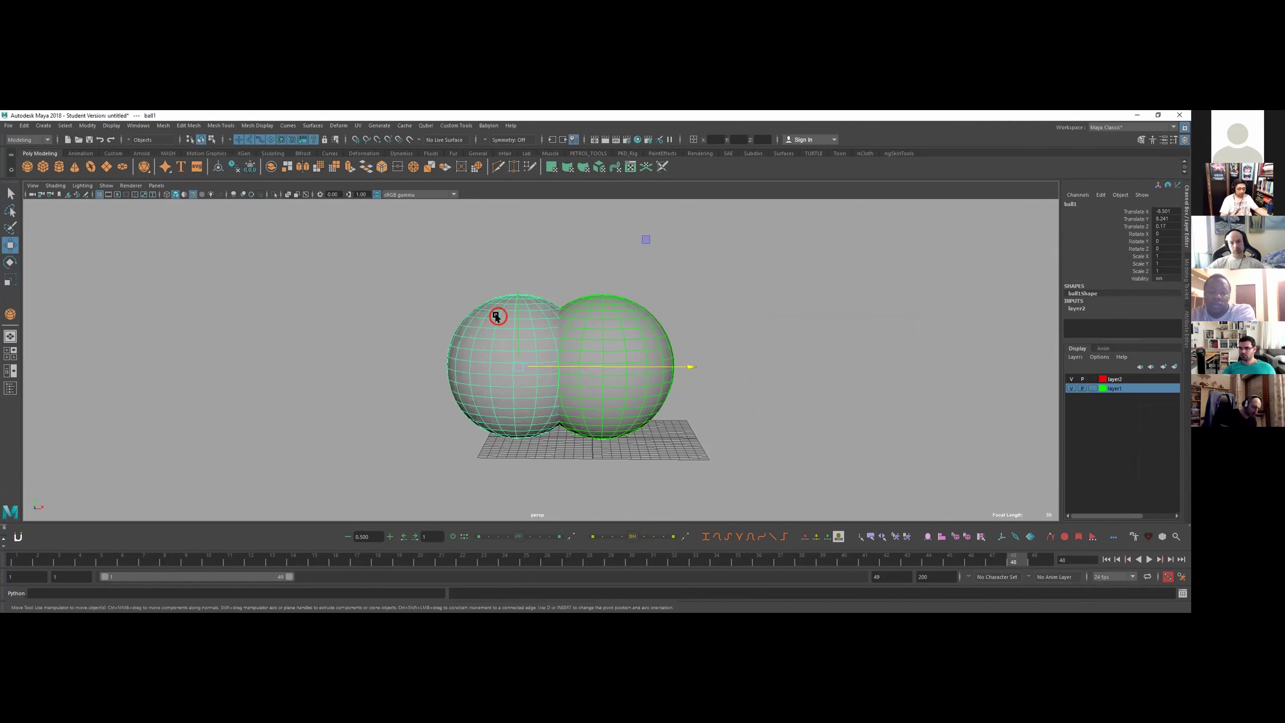
pyautogui.press('Delete')
# - Delete both display layers, layer1 and layer2, keeping the remaining ball in the scene
pyautogui.rightClick(1154, 386)
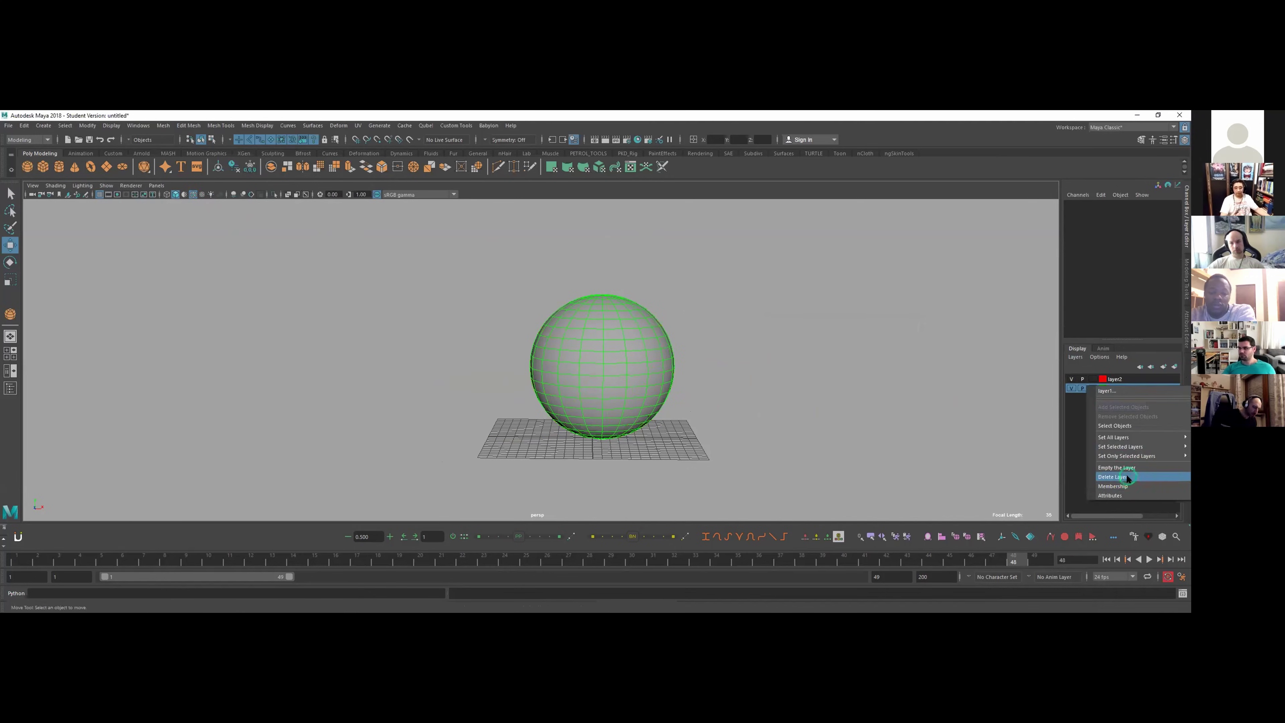
pyautogui.click(1125, 476)
pyautogui.rightClick(1083, 380)
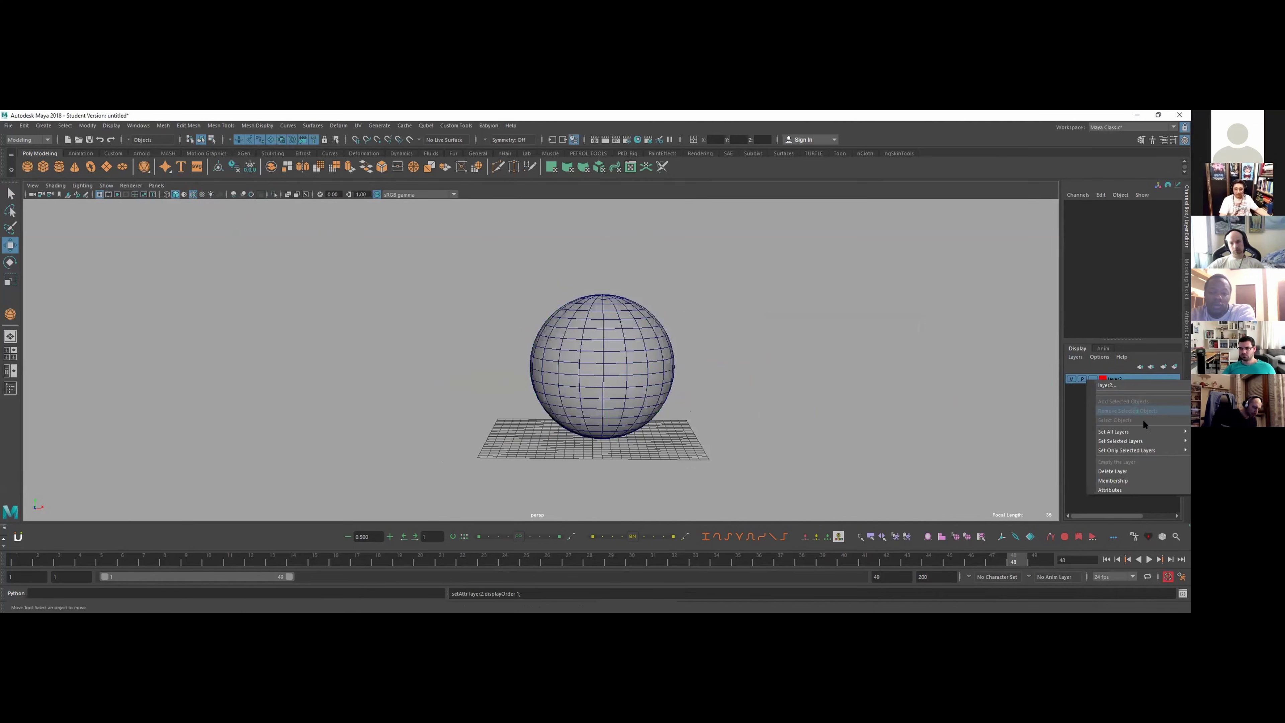
pyautogui.click(1138, 471)
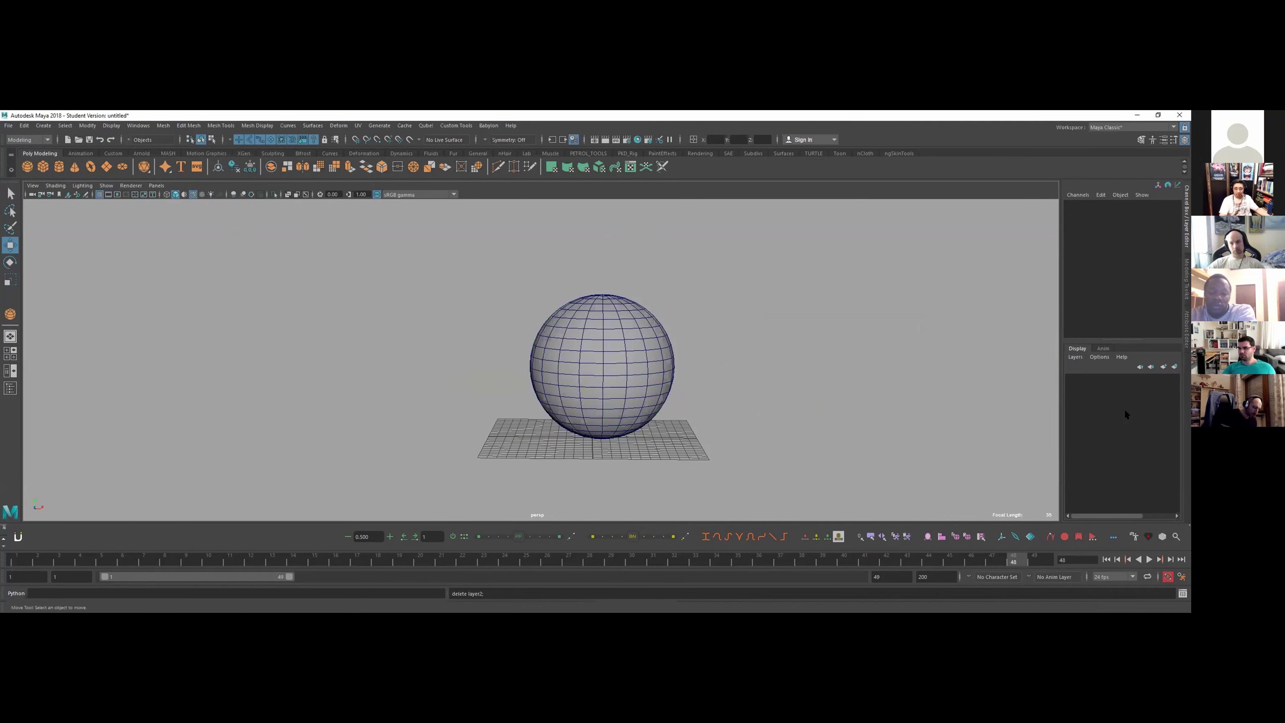
# - Create an empty display layer, look through its layer options and delete it again
pyautogui.click(1124, 381)
pyautogui.click(1174, 368)
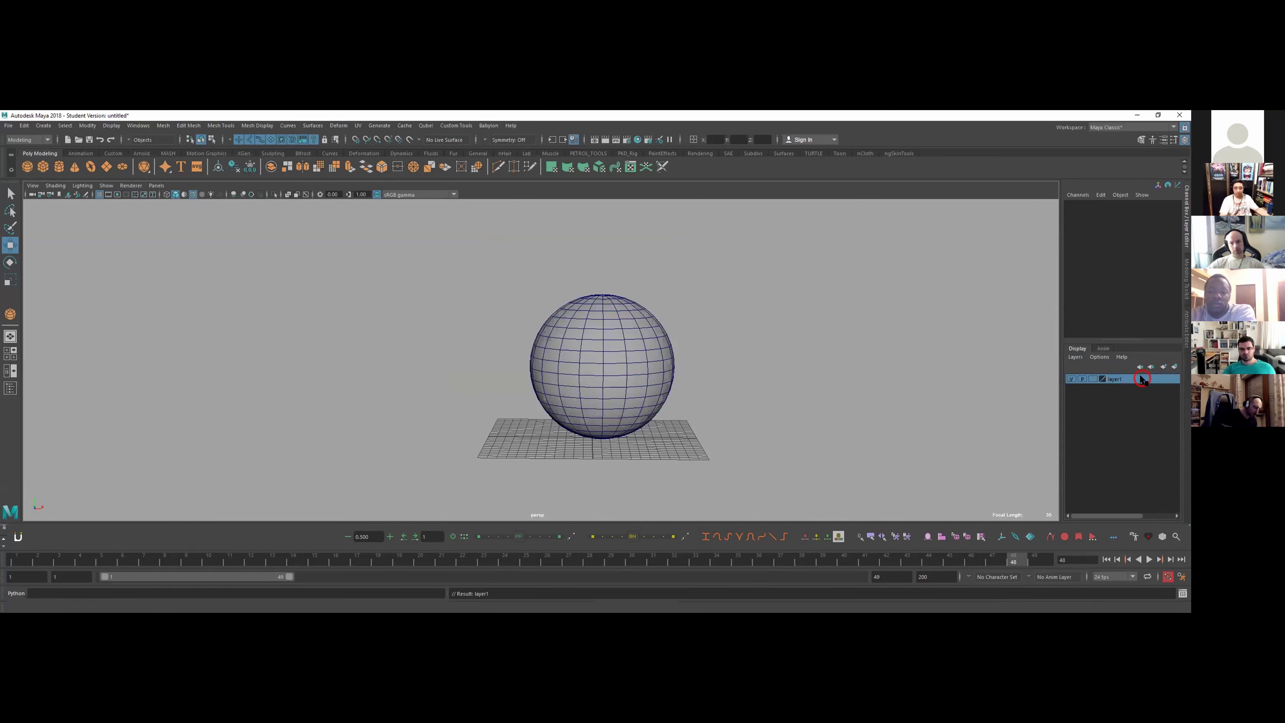
pyautogui.rightClick(1146, 382)
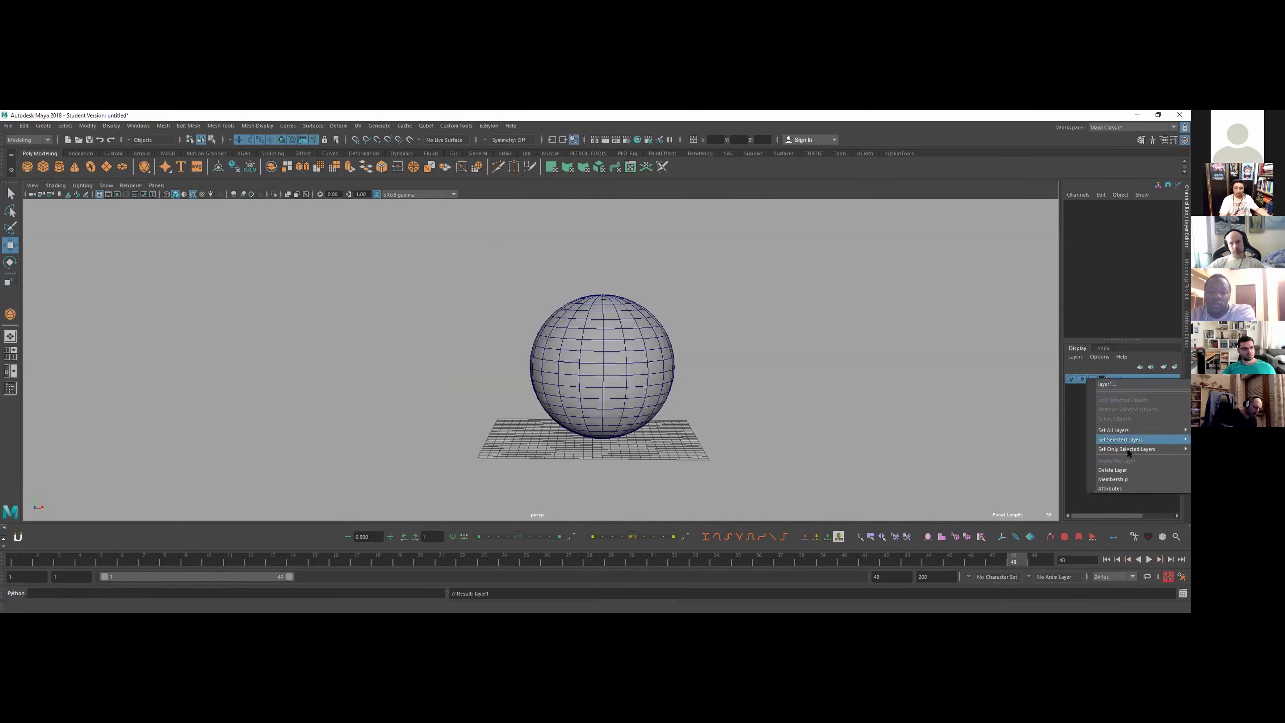
pyautogui.click(1045, 408)
pyautogui.rightClick(1135, 379)
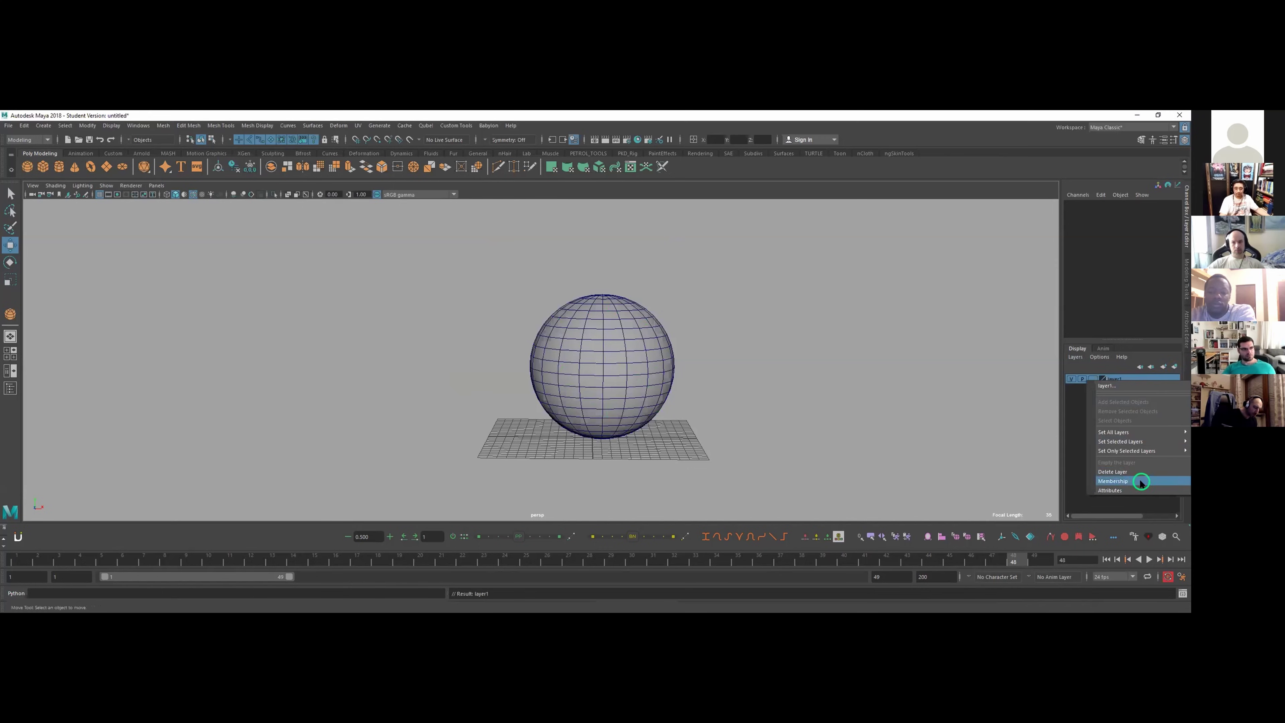
pyautogui.click(1135, 471)
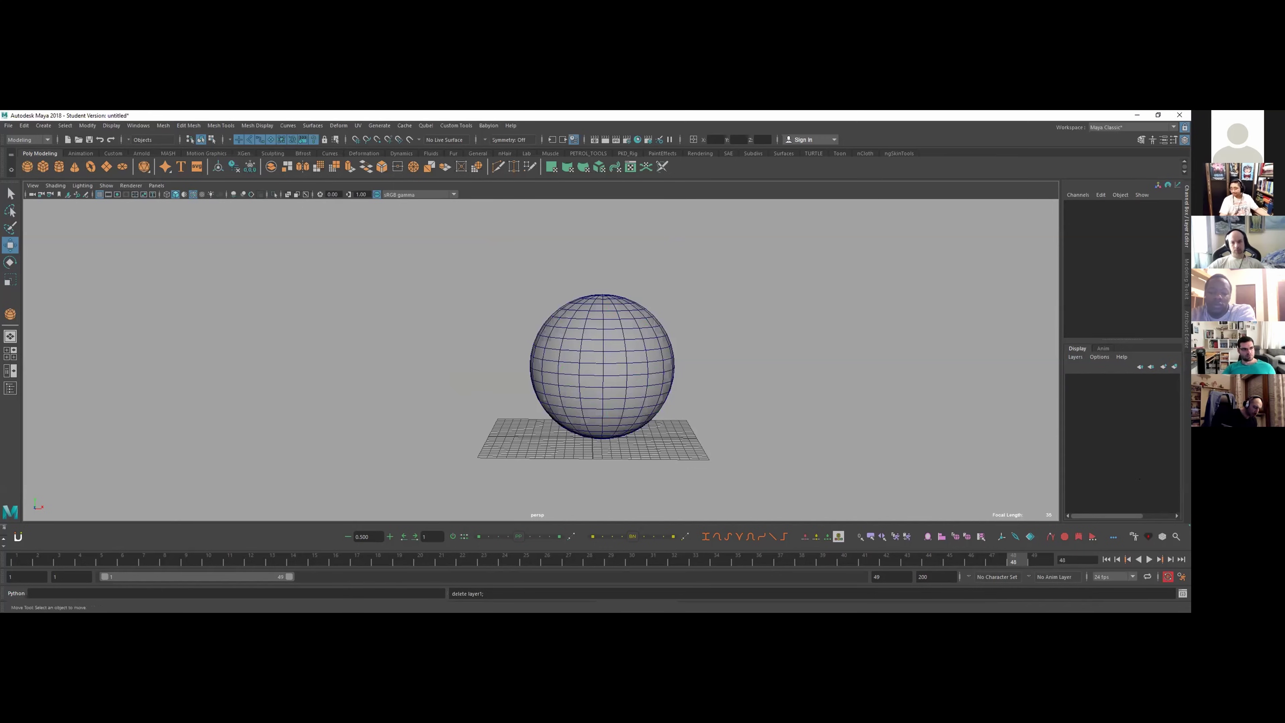
# - Bring up the hotbox over the perspective viewport to examine its menus, and dismiss it
pyautogui.click(702, 277)
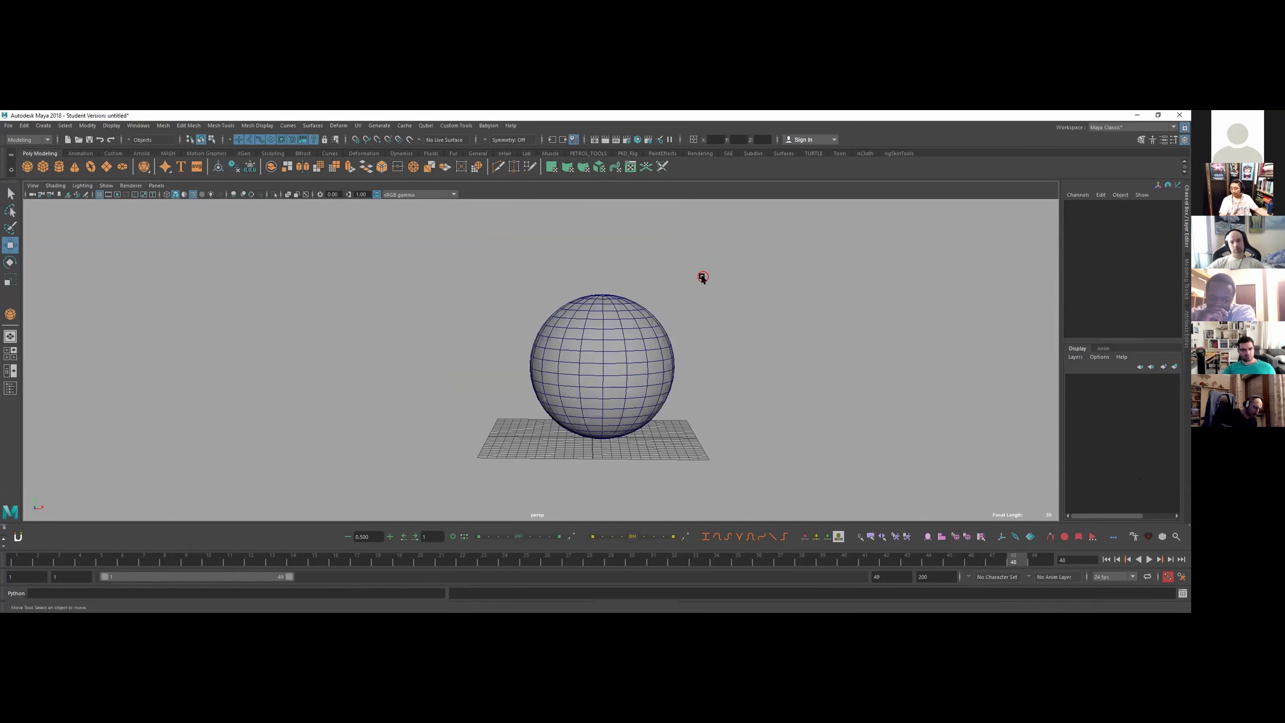
pyautogui.keyDown('alt'); pyautogui.moveTo(665, 304); pyautogui.dragTo(685, 287); pyautogui.keyUp('alt')
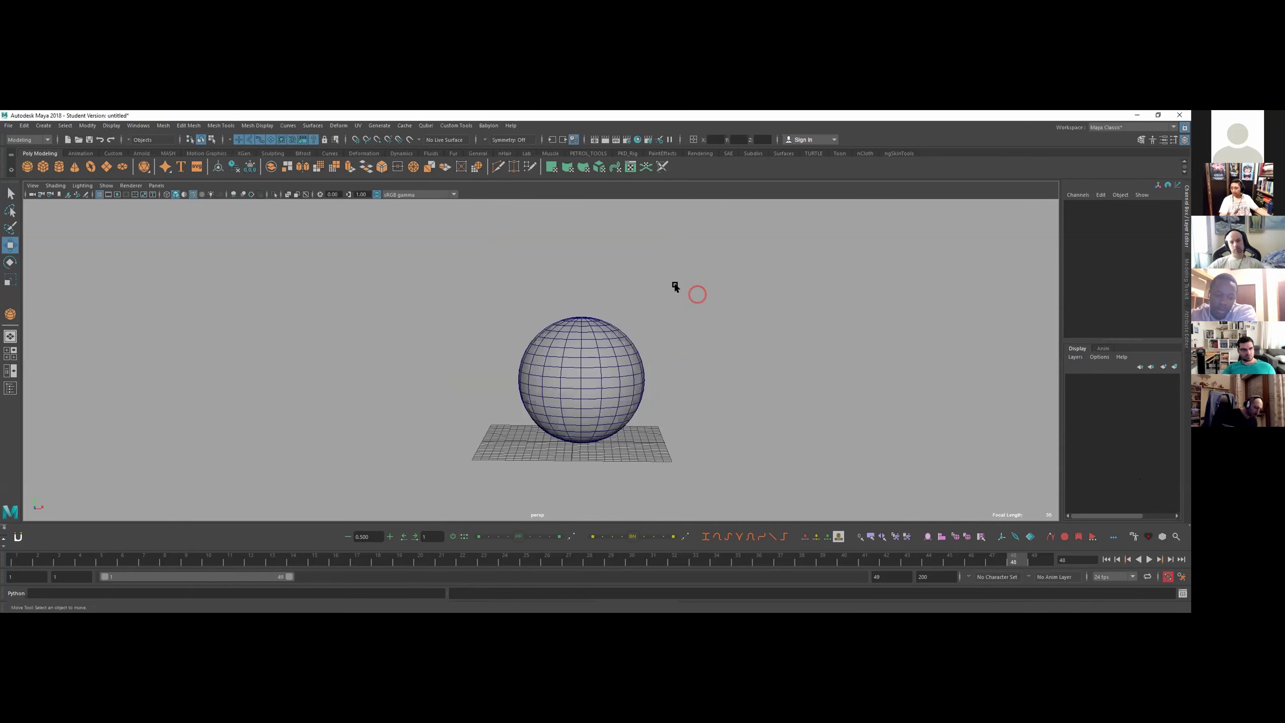
pyautogui.keyDown('alt'); pyautogui.moveTo(701, 310); pyautogui.dragTo(666, 295, button='right'); pyautogui.keyUp('alt')
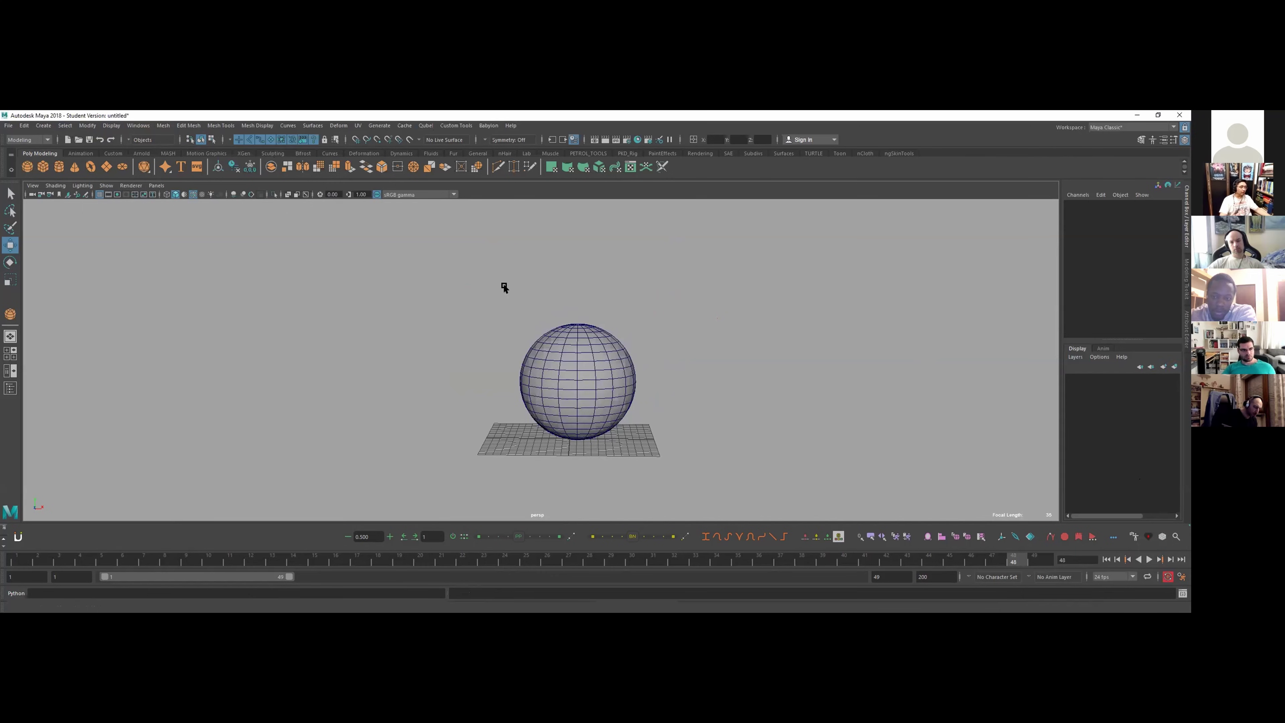
pyautogui.press('space')
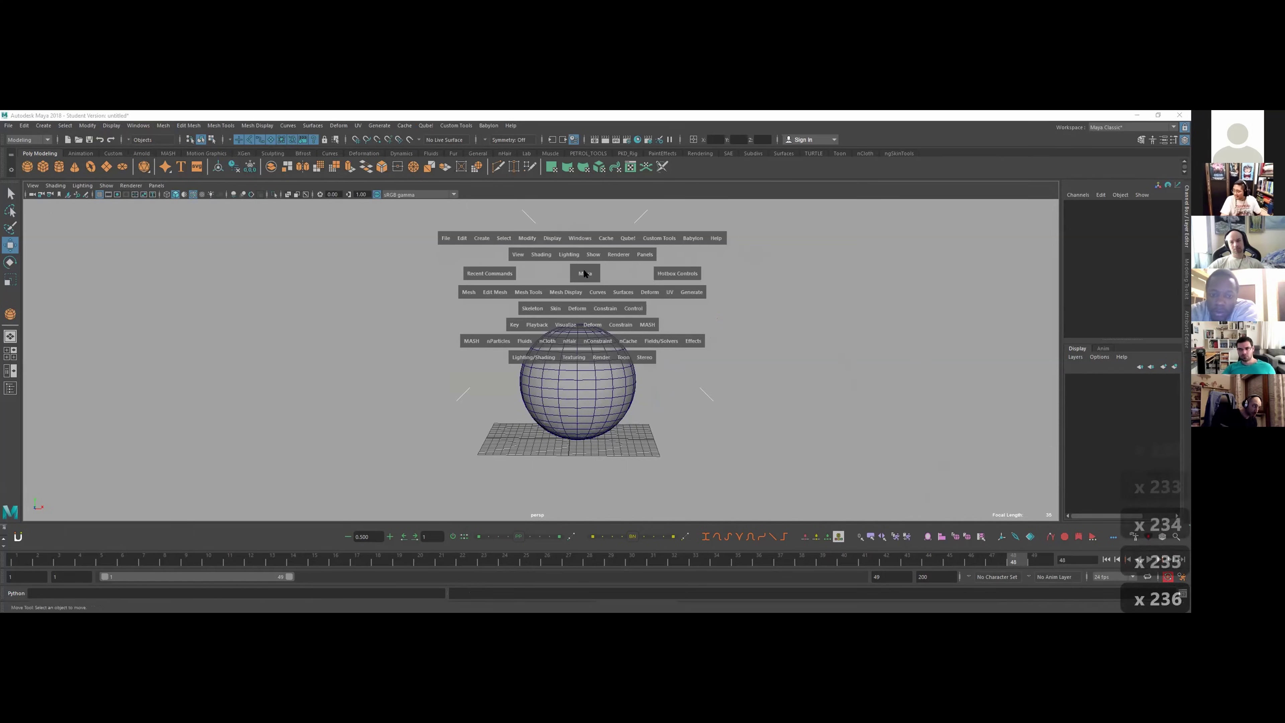
pyautogui.press('space')
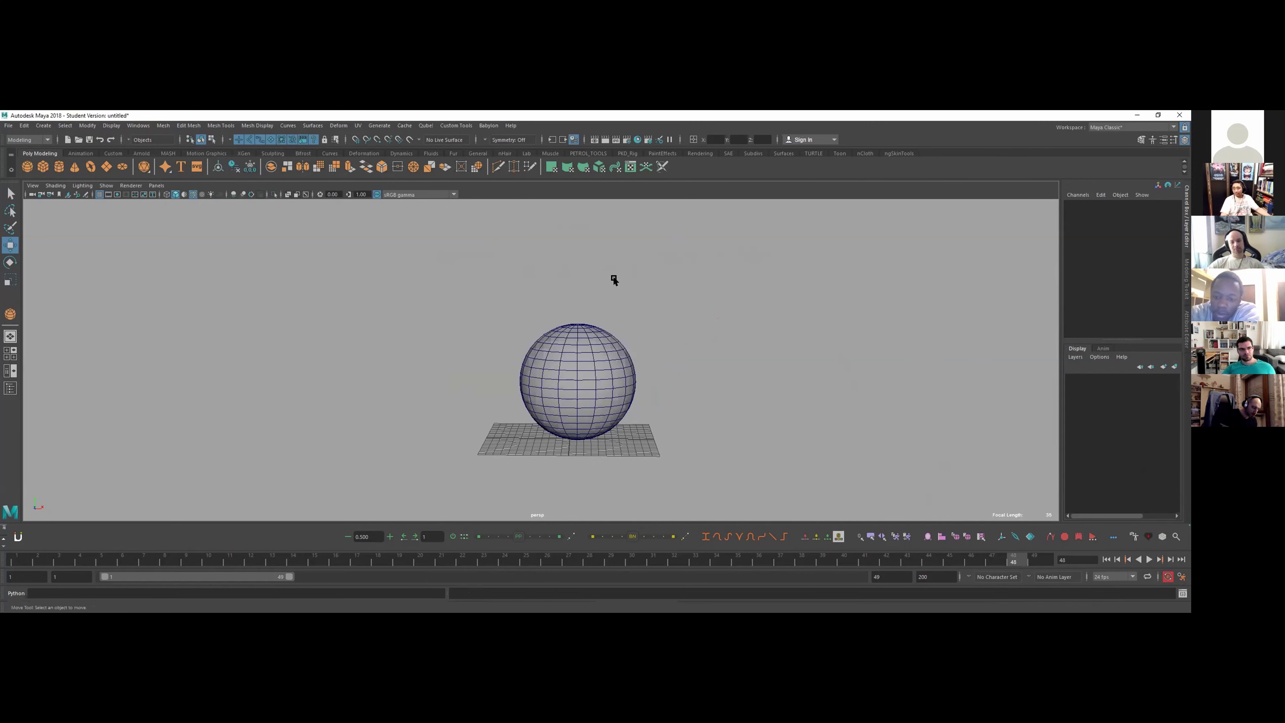
# - Use the hotbox to switch the viewport to the left view and to the top view
pyautogui.press('space')
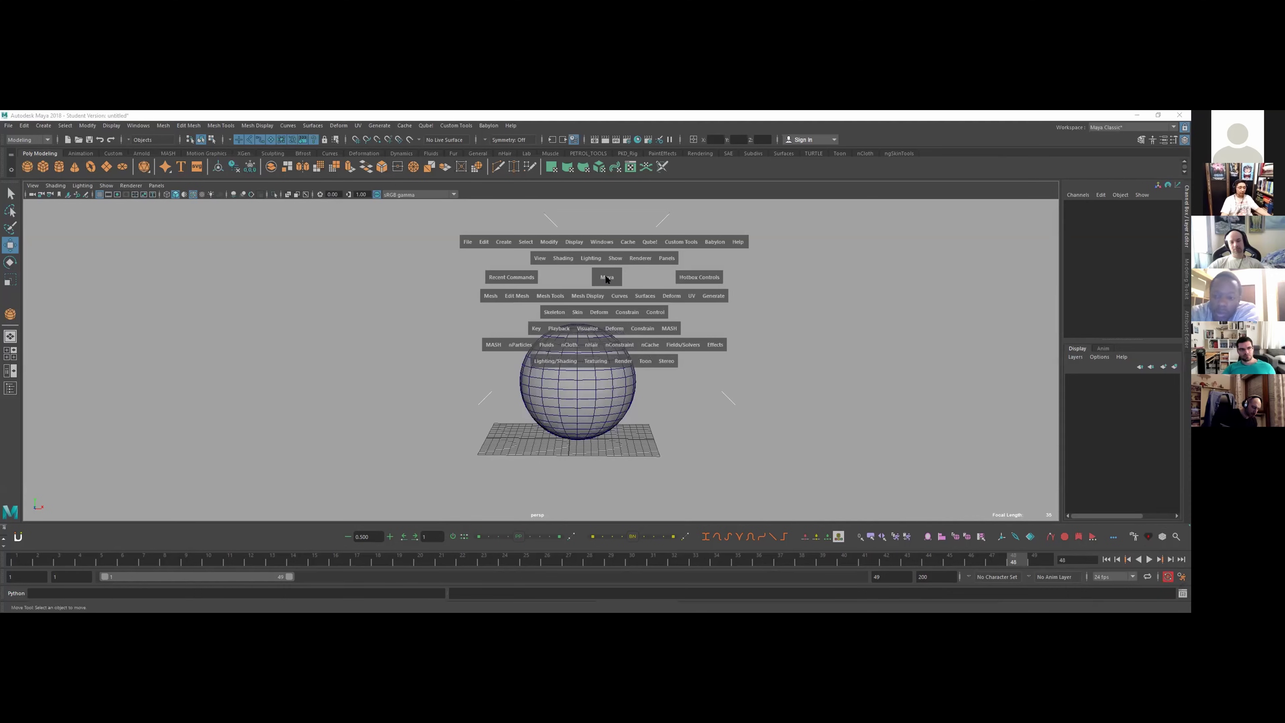
pyautogui.moveTo(606, 276); pyautogui.dragTo(560, 260)
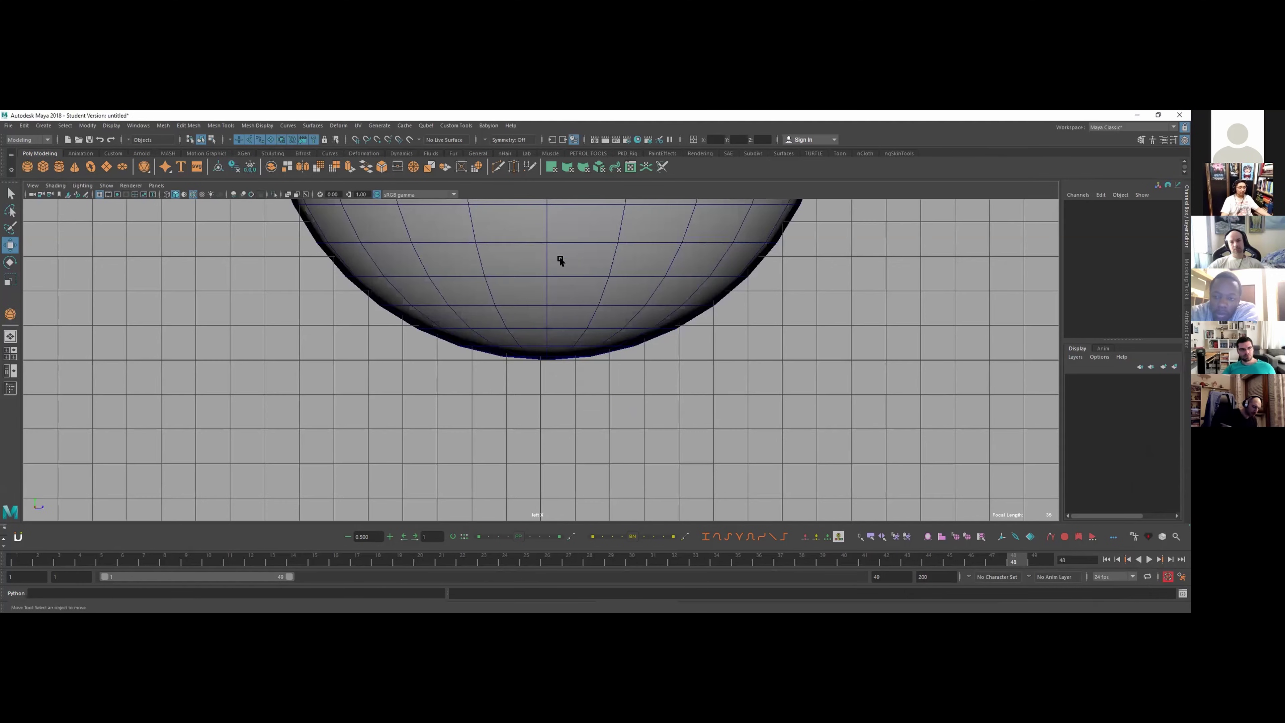
pyautogui.scroll(-7, 613, 320)
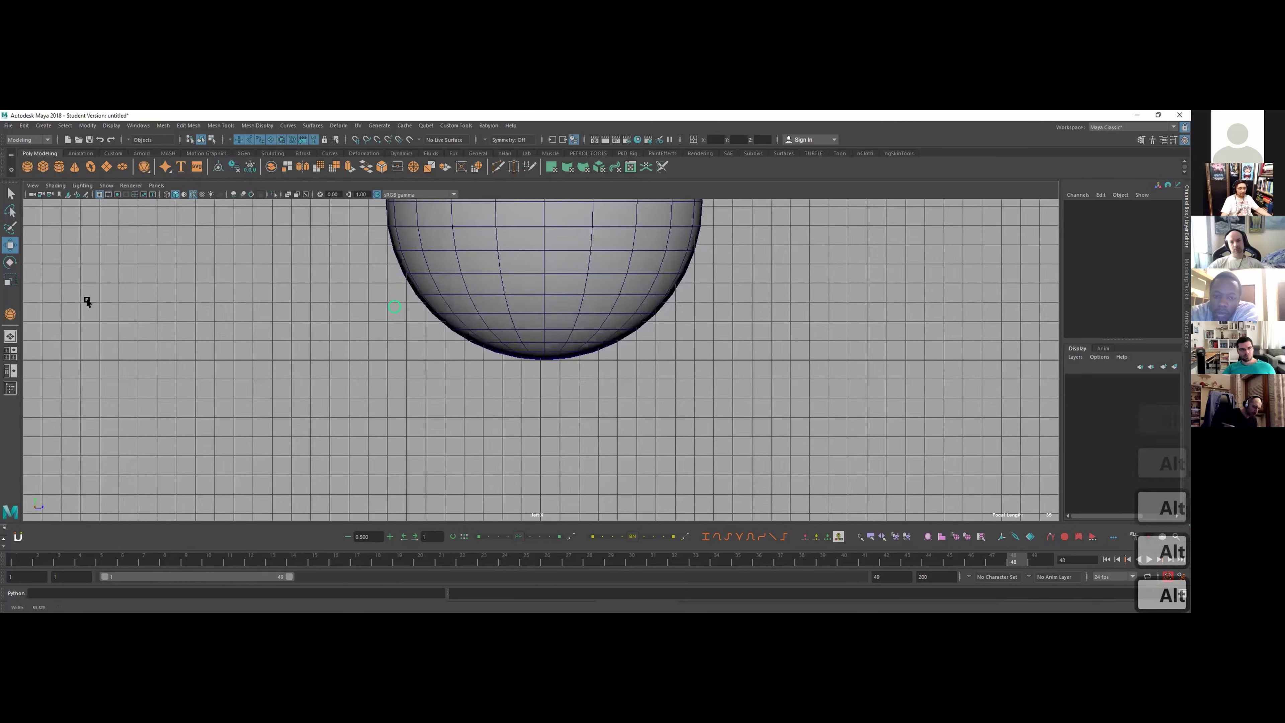
pyautogui.press('space')
pyautogui.moveTo(518, 268); pyautogui.dragTo(502, 267)
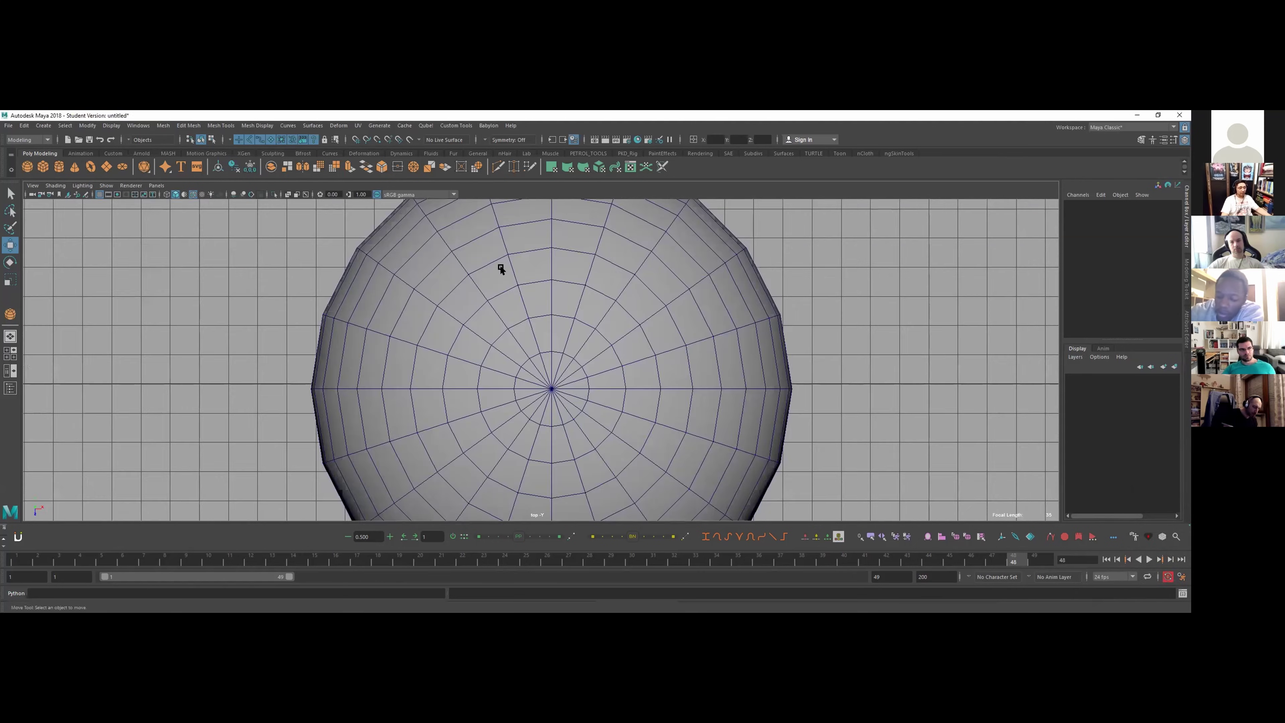
pyautogui.scroll(-5, 350, 318)
# - Continue switching camera views with the hotbox, framing the ball and returning to the perspective view
pyautogui.press('space')
pyautogui.moveTo(499, 312)
pyautogui.mouseDown()
pyautogui.moveTo(499, 338)
pyautogui.moveTo(535, 294)
pyautogui.moveTo(719, 334)
pyautogui.moveTo(728, 361)
pyautogui.moveTo(638, 336)
pyautogui.moveTo(672, 323)
pyautogui.mouseUp()
pyautogui.press('f')
pyautogui.press('space')
pyautogui.press('space')
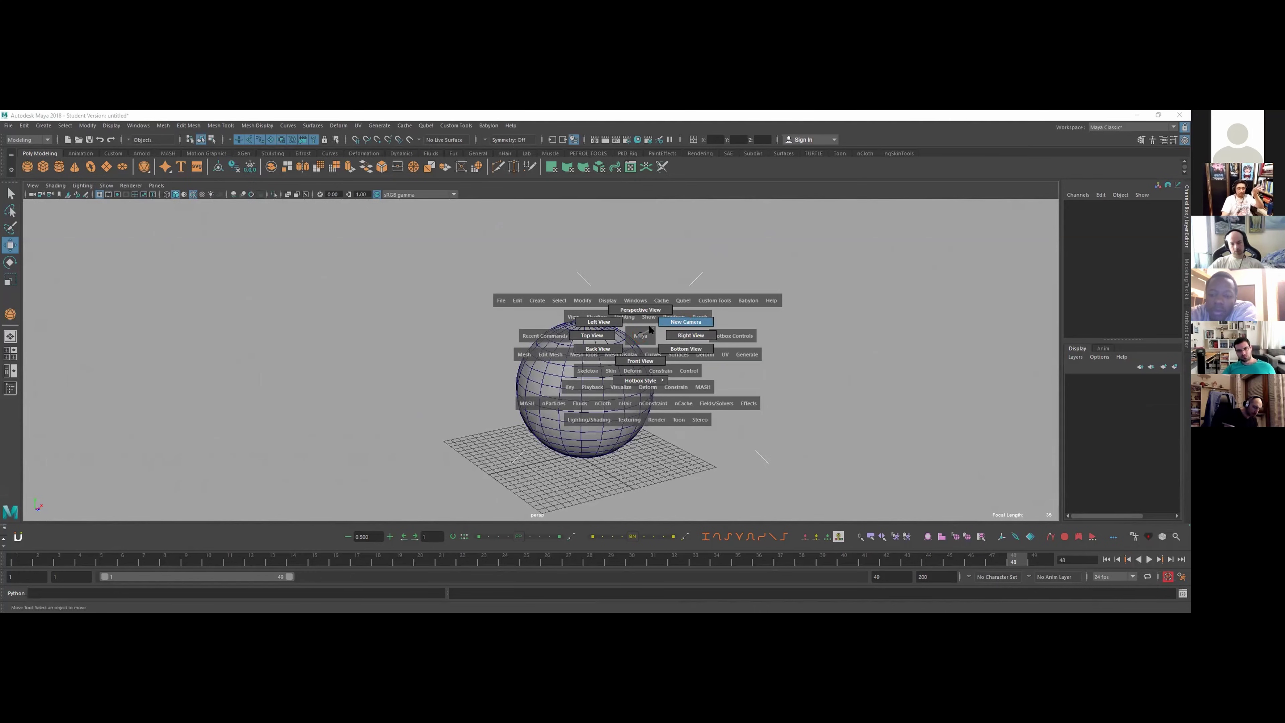
pyautogui.moveTo(650, 329); pyautogui.dragTo(671, 355)
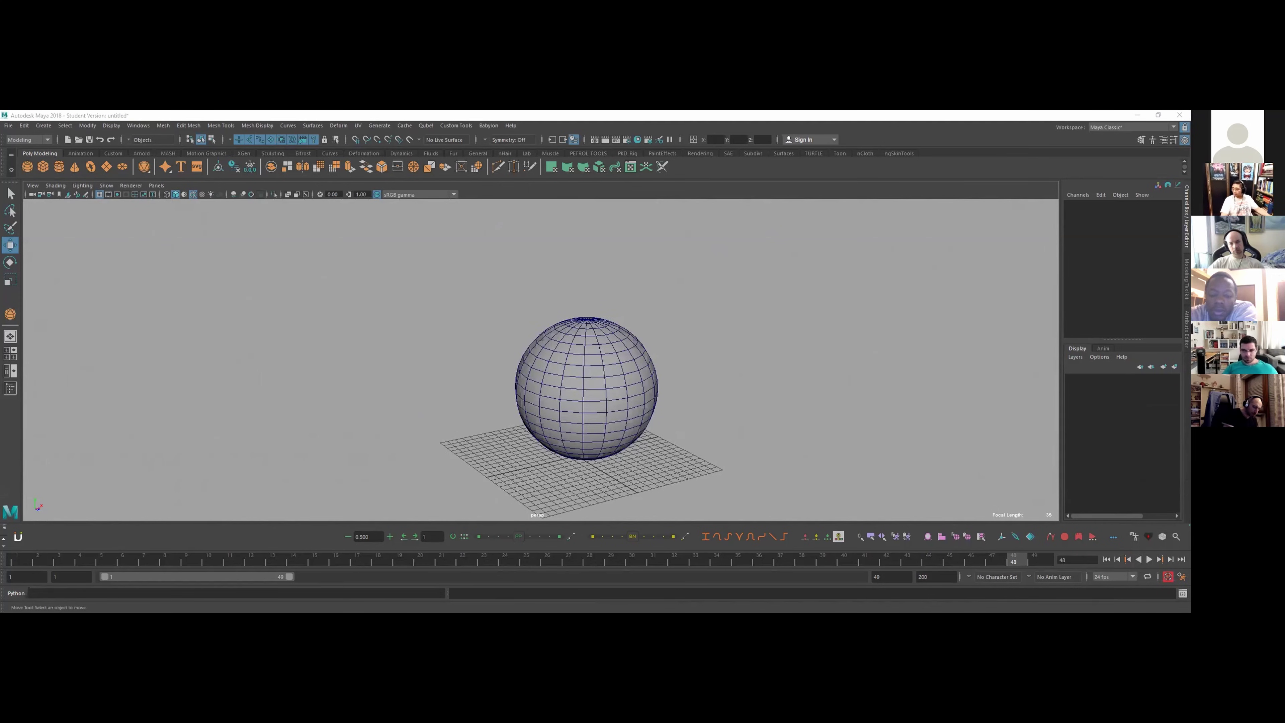
# - Bring up the hotbox in the perspective view and examine the marking-menu zones surrounding its menu rows
pyautogui.keyDown('alt'); pyautogui.moveTo(651, 416); pyautogui.dragTo(617, 307); pyautogui.keyUp('alt')
pyautogui.press('space')
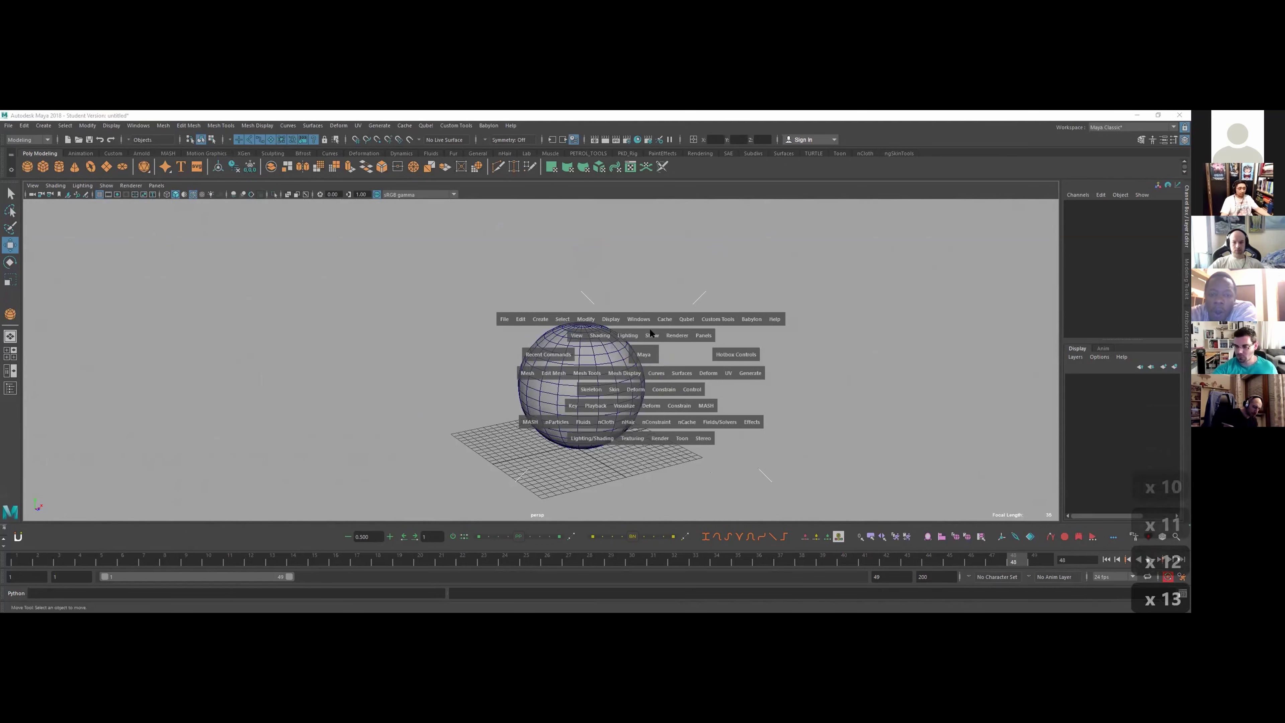
pyautogui.click(635, 286)
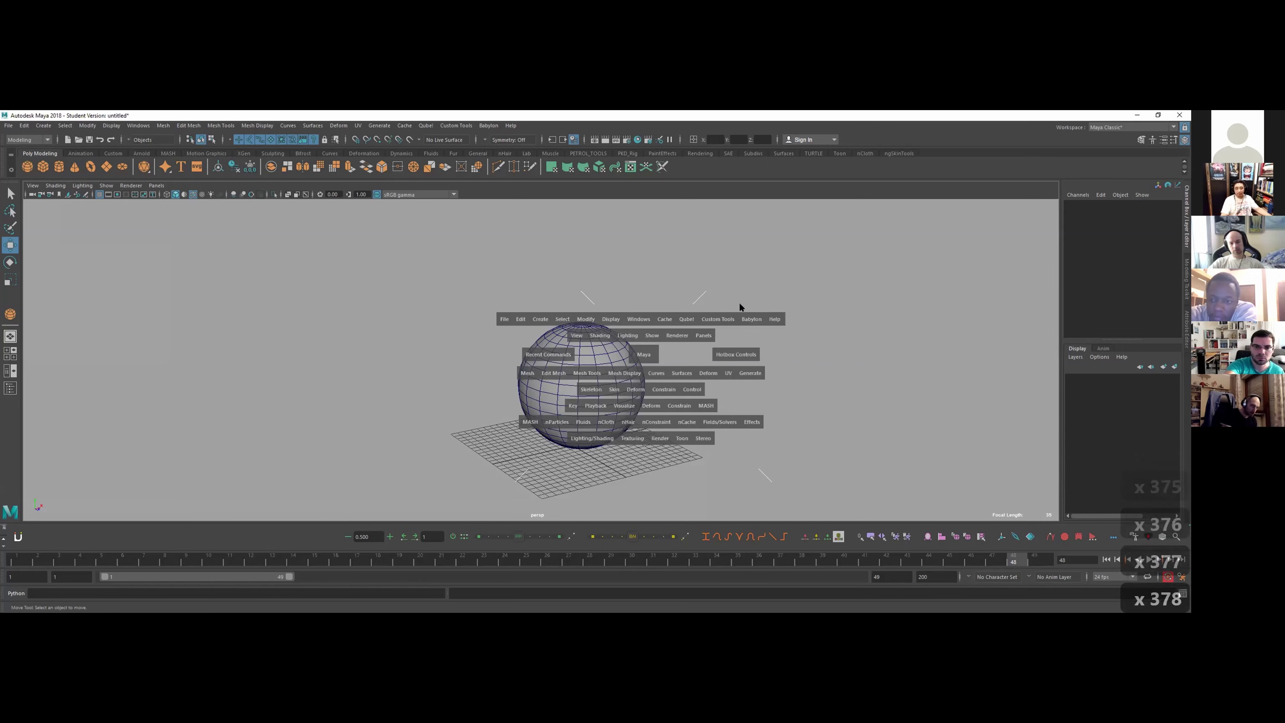
pyautogui.click(639, 278)
pyautogui.click(764, 304)
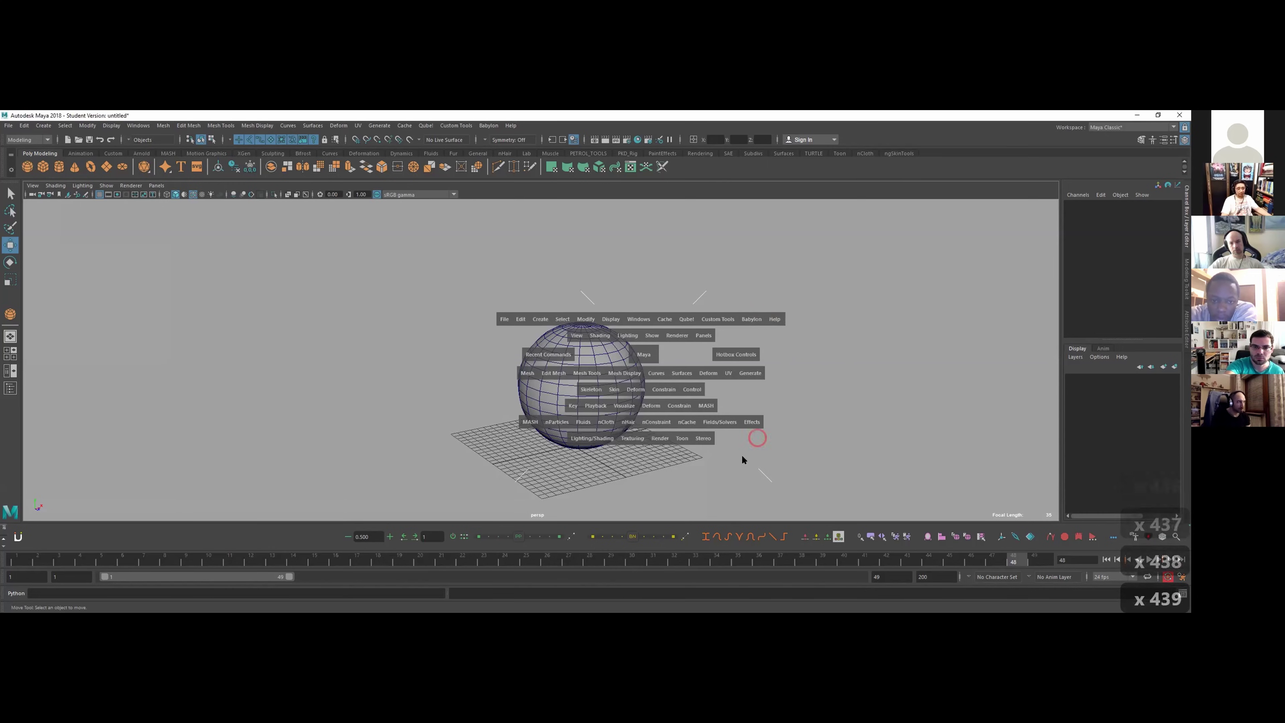
pyautogui.click(696, 481)
pyautogui.click(484, 386)
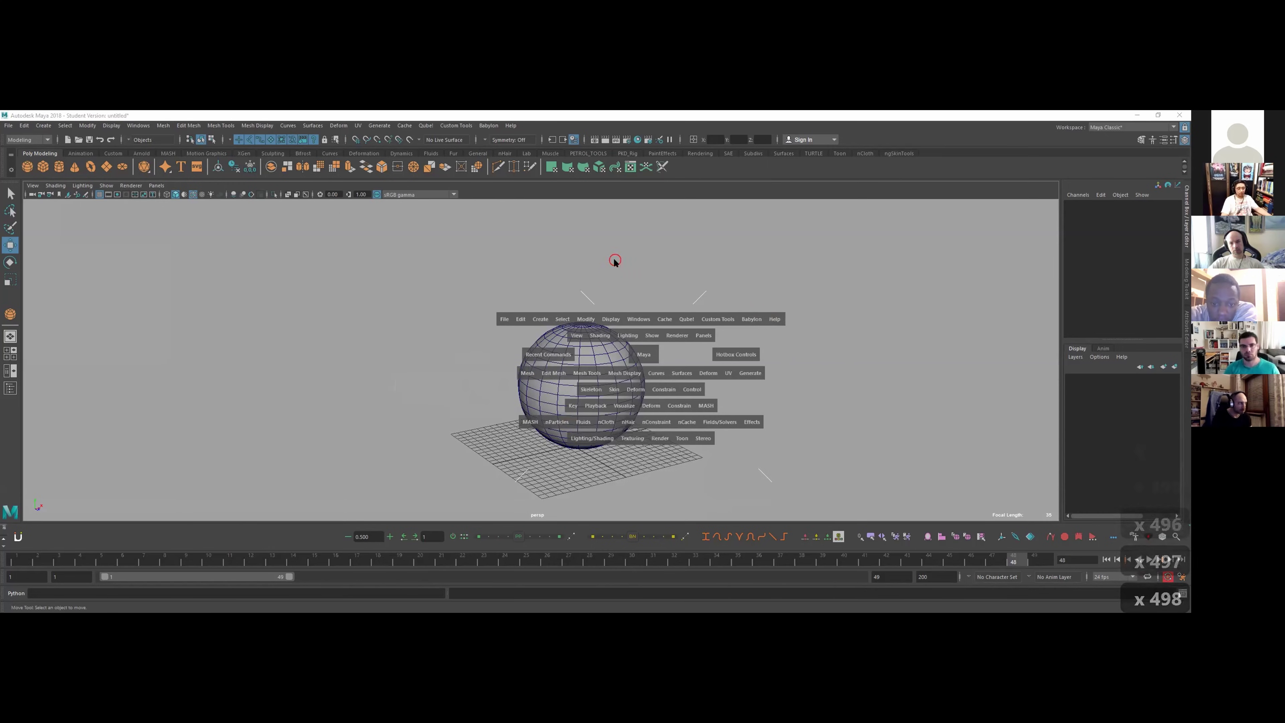
pyautogui.click(572, 296)
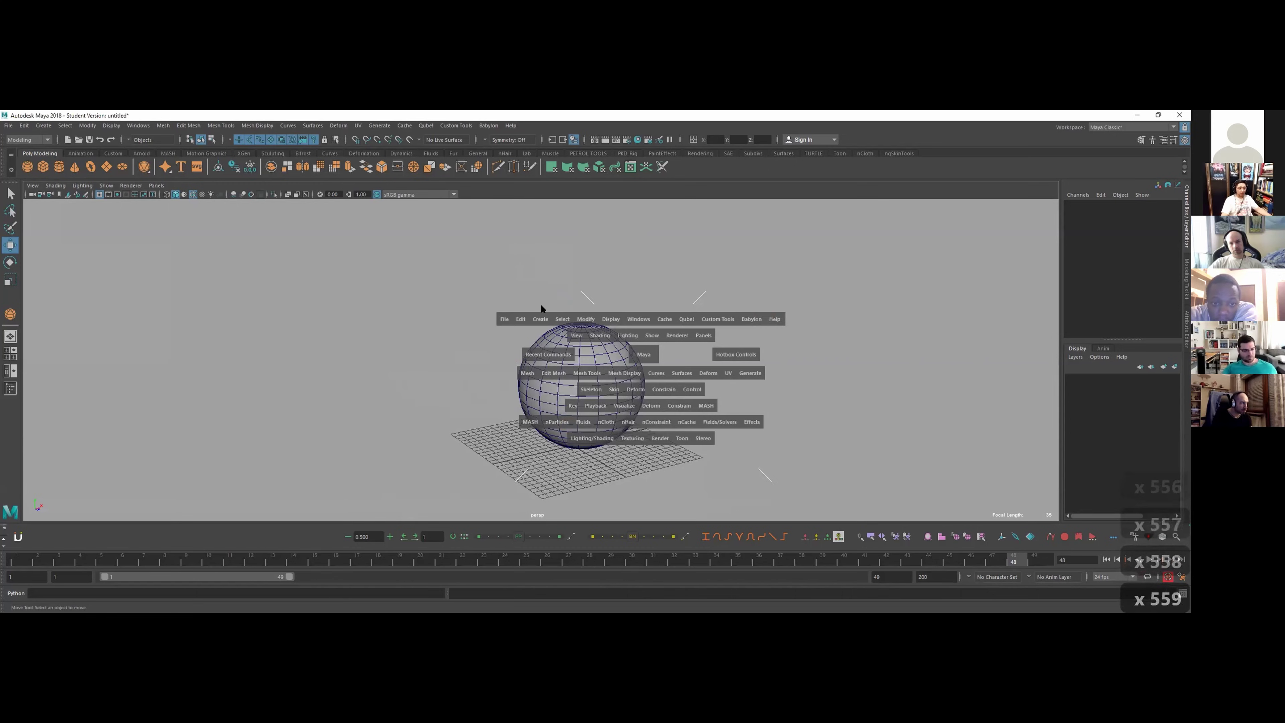
pyautogui.click(454, 356)
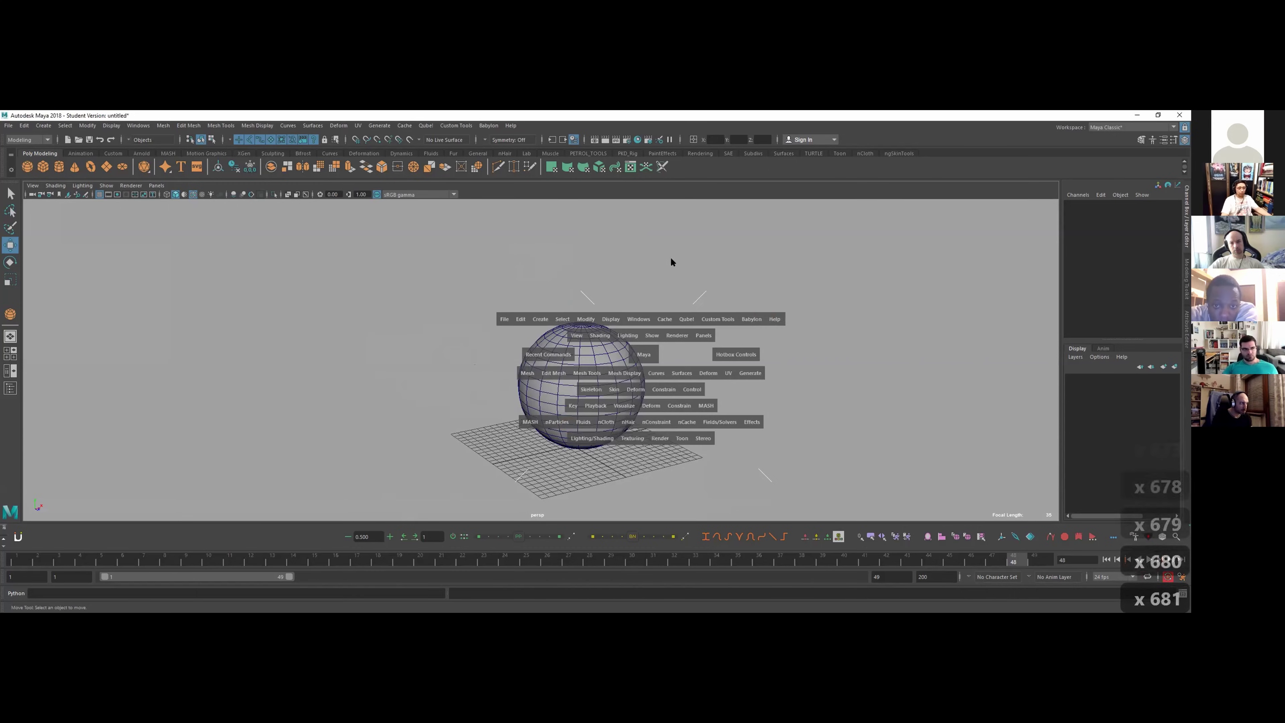
pyautogui.click(655, 253)
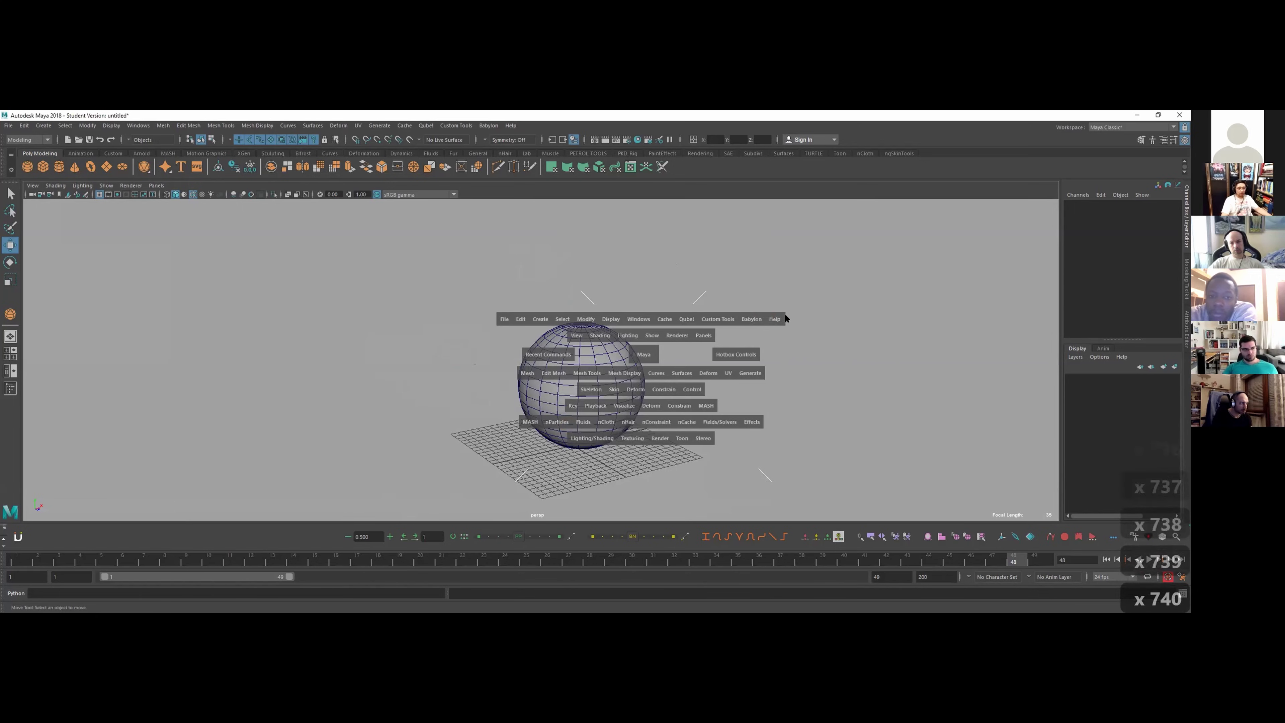
pyautogui.click(822, 346)
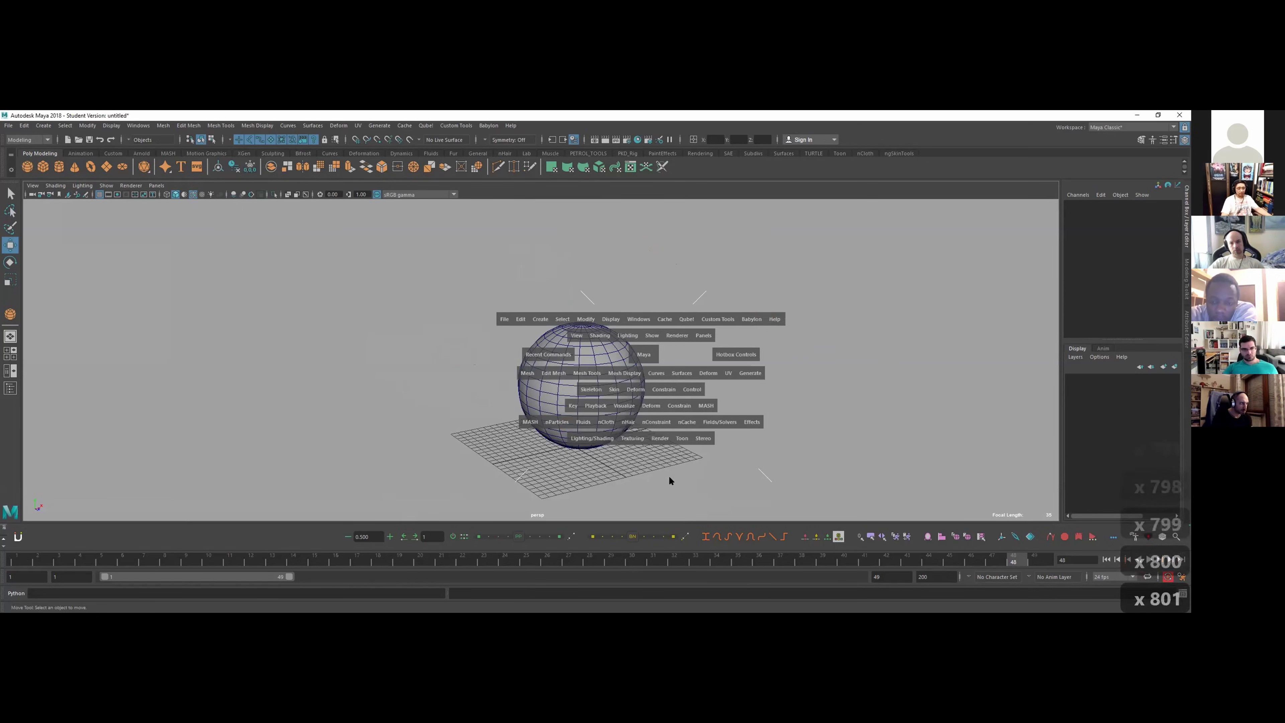
pyautogui.click(637, 458)
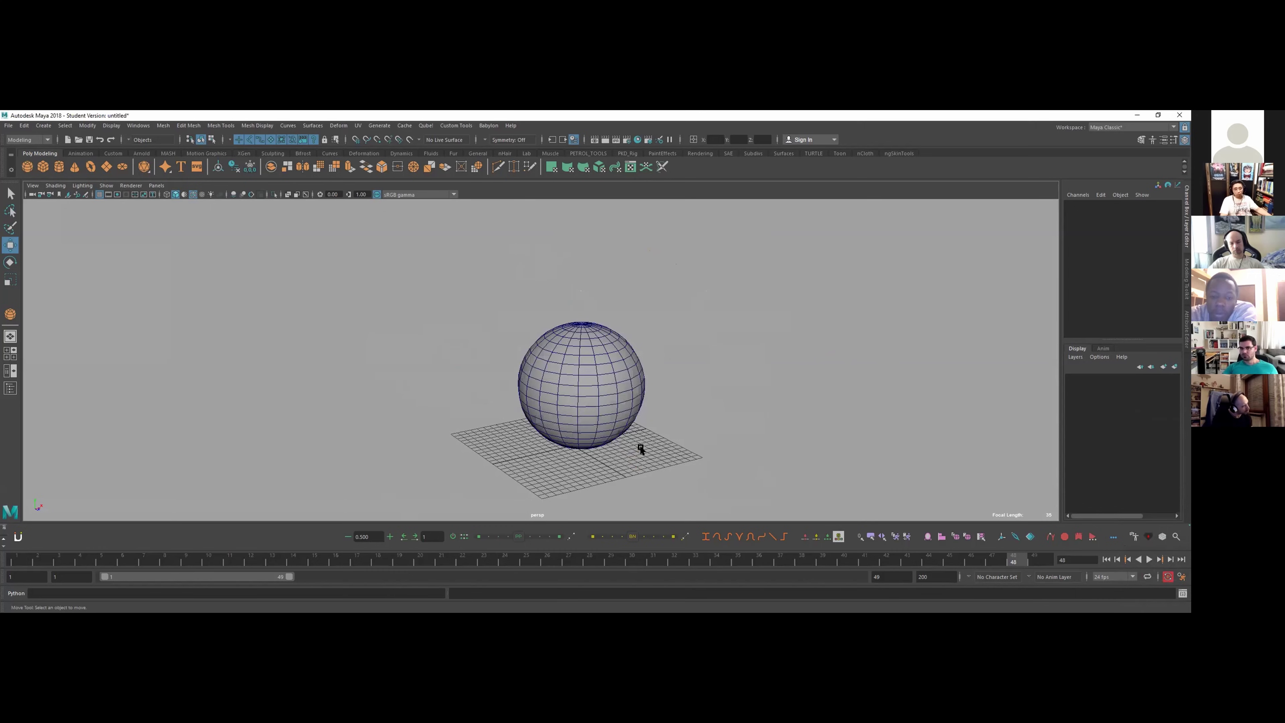
# - Toggle between the multi-panel layout and the full-size perspective view
pyautogui.press('space')
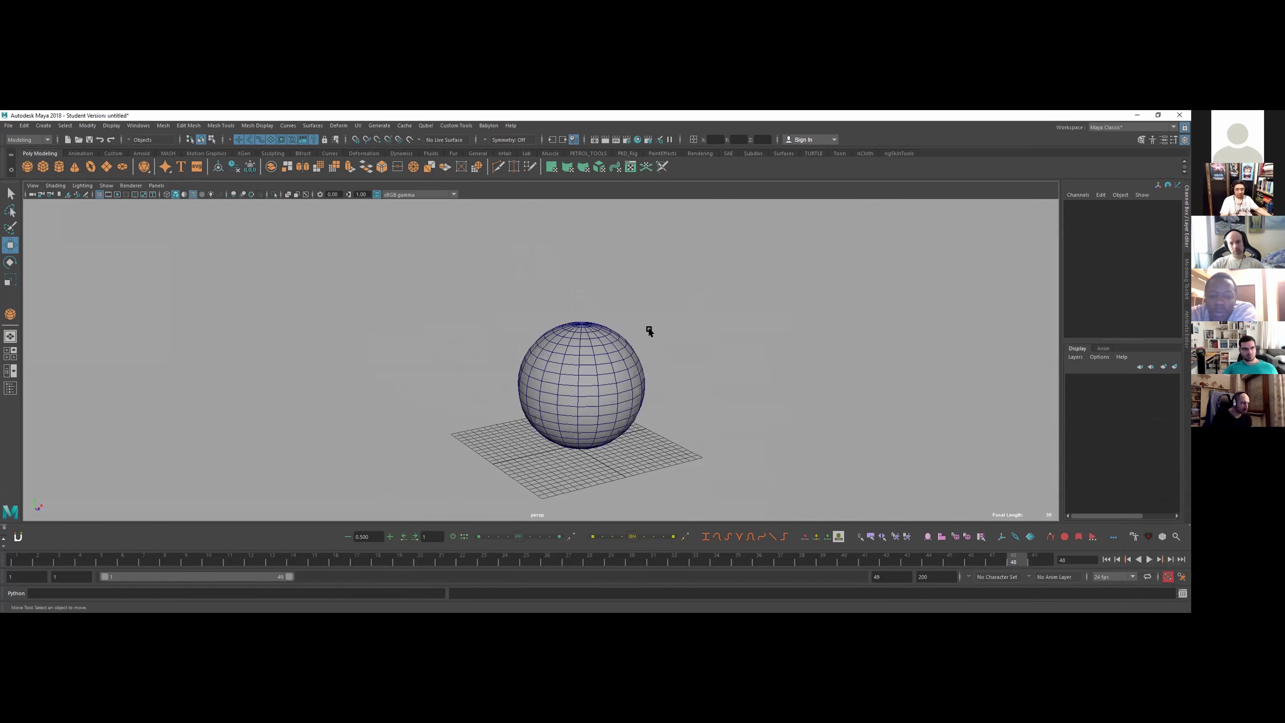
pyautogui.moveTo(645, 329)
pyautogui.keyDown('alt'); pyautogui.mouseDown()
pyautogui.moveTo(680, 358)
pyautogui.moveTo(660, 323)
pyautogui.mouseUp(); pyautogui.keyUp('alt')
pyautogui.press('space')
pyautogui.click(663, 326)
pyautogui.press('space')
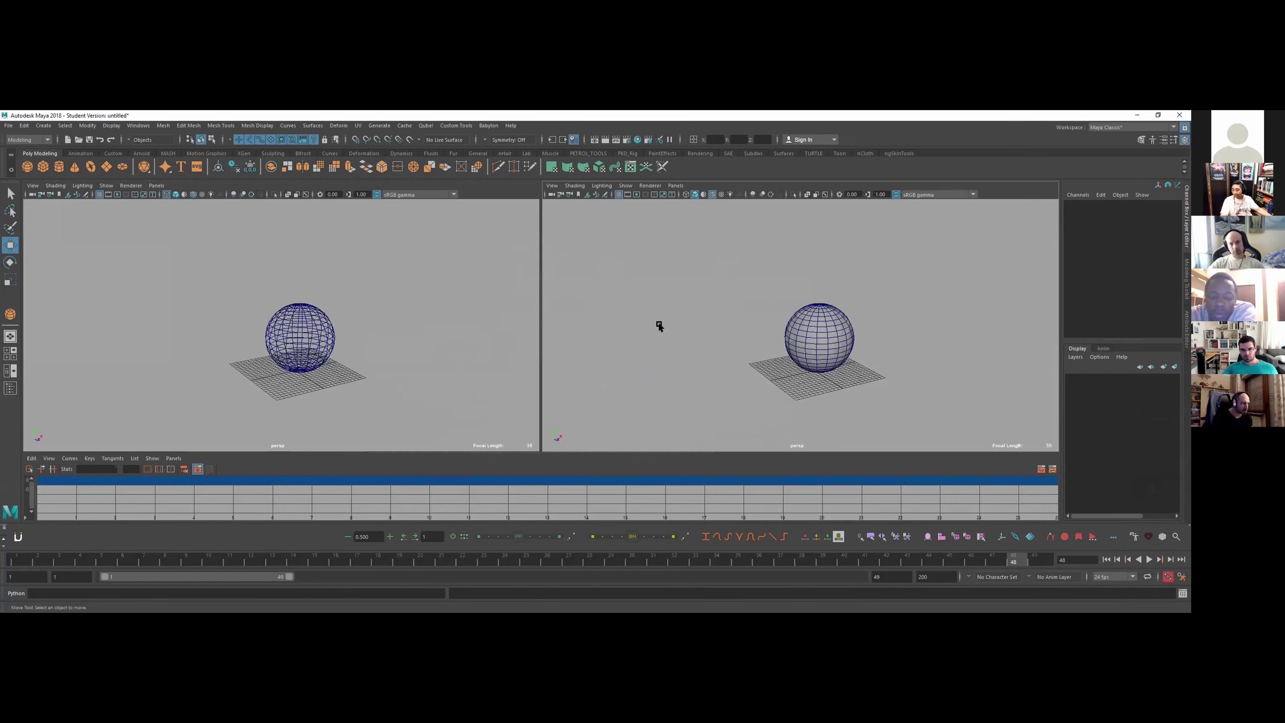
pyautogui.press('space')
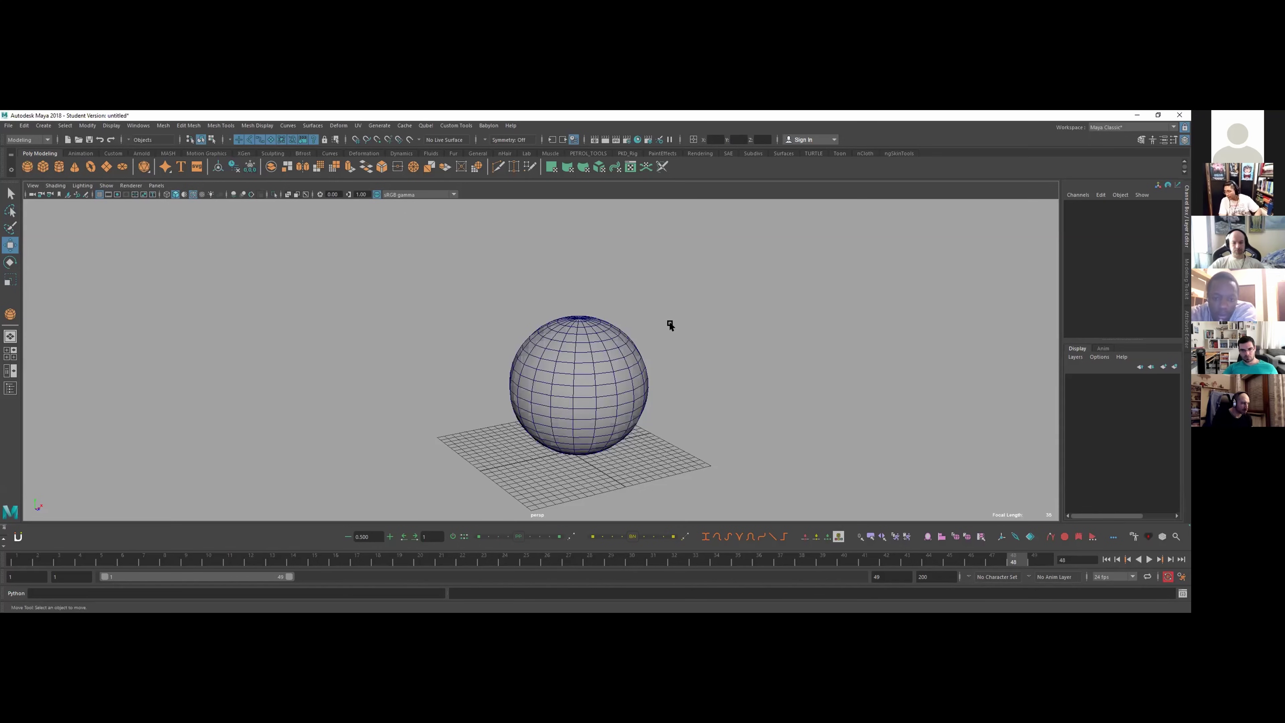
# - Select the ball in the perspective view and undo its last moves
pyautogui.click(582, 387)
pyautogui.keyDown('alt'); pyautogui.moveTo(582, 388); pyautogui.dragTo(720, 364, button='right'); pyautogui.keyUp('alt')
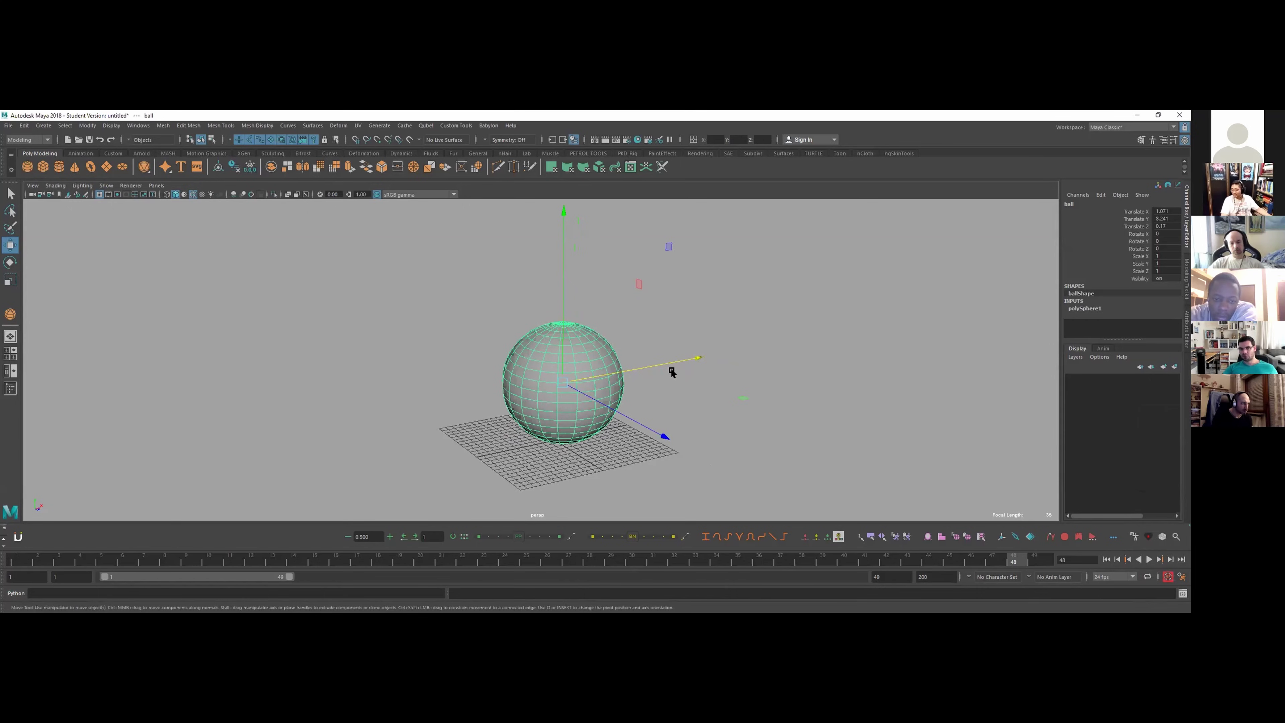
pyautogui.keyDown('alt'); pyautogui.moveTo(671, 353); pyautogui.dragTo(596, 361); pyautogui.keyUp('alt')
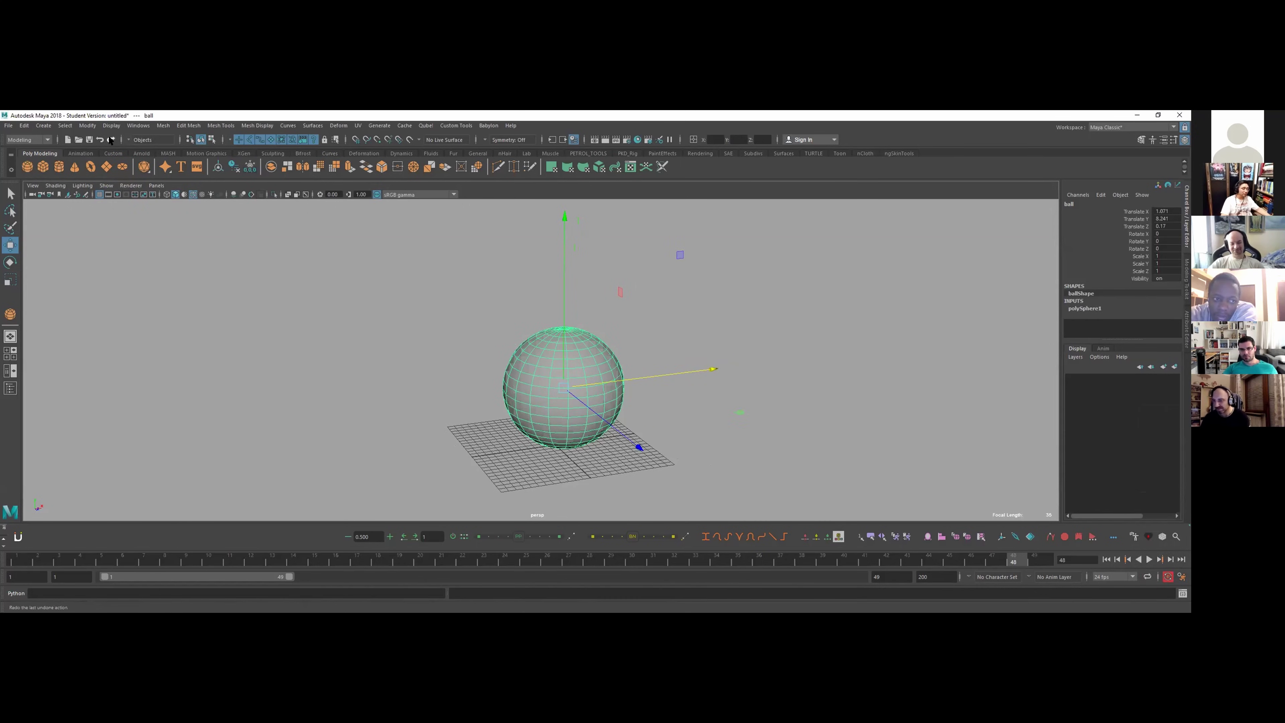
pyautogui.keyDown('alt'); pyautogui.moveTo(725, 373); pyautogui.dragTo(688, 342); pyautogui.keyUp('alt')
pyautogui.hotkey('ctrl', 'z')
pyautogui.hotkey('ctrl', 'z')
pyautogui.hotkey('ctrl', 'z')
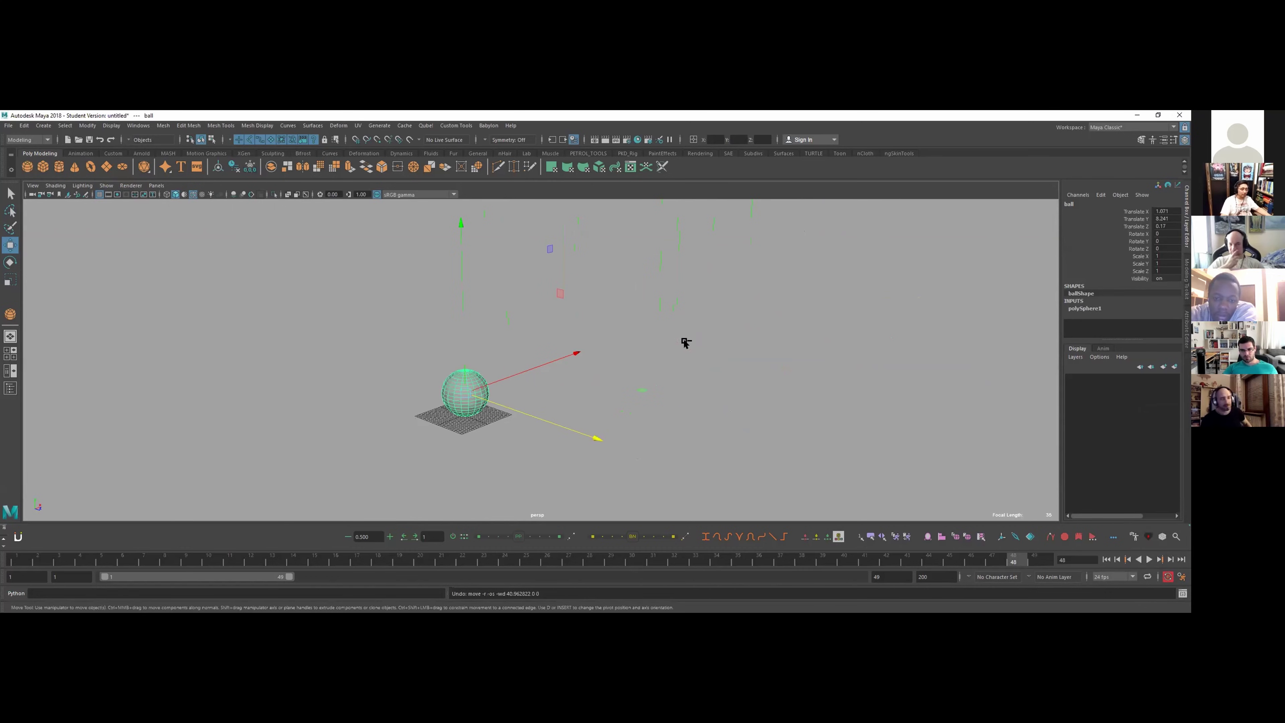
# - Try moving the ball away from the grid and rotating it, and undo these transforms
pyautogui.moveTo(482, 381); pyautogui.dragTo(613, 250)
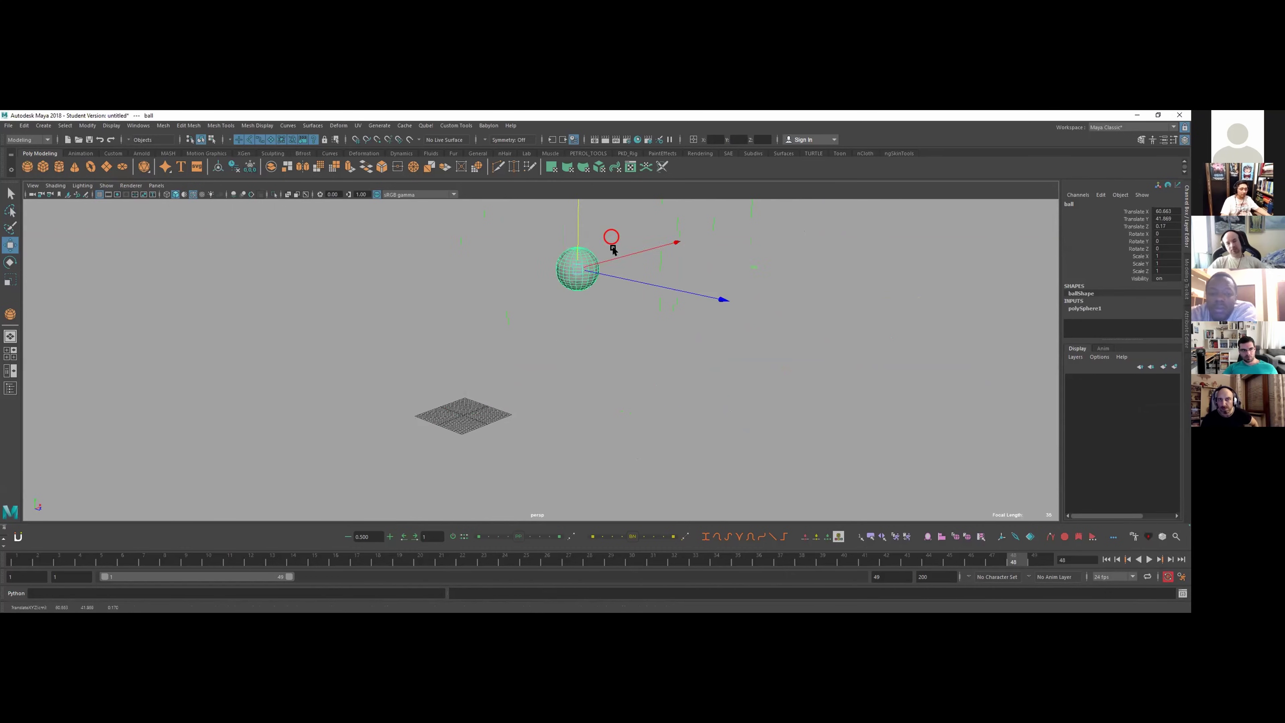
pyautogui.moveTo(723, 300); pyautogui.dragTo(766, 292)
pyautogui.press('e')
pyautogui.moveTo(740, 373); pyautogui.dragTo(722, 402)
pyautogui.hotkey('ctrl', 'z')
pyautogui.hotkey('ctrl', 'z')
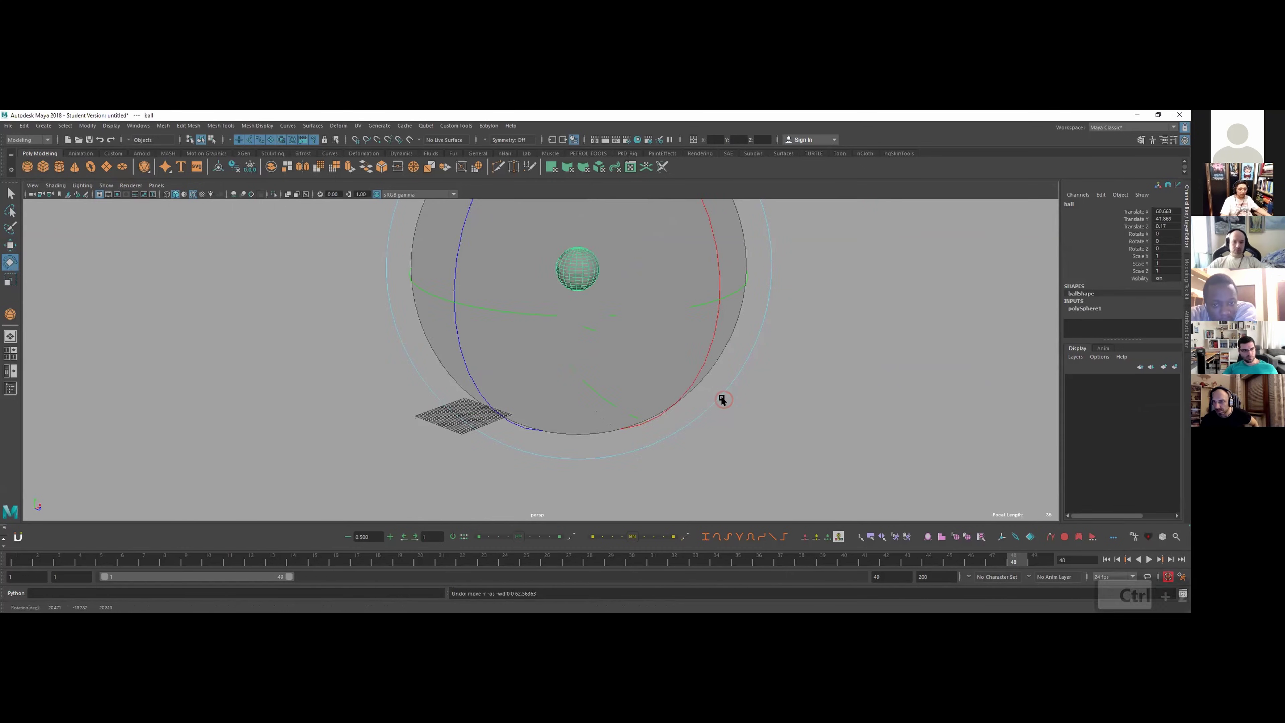
pyautogui.hotkey('ctrl', 'z')
pyautogui.hotkey('ctrl', 'z')
pyautogui.press('q')
pyautogui.press('w')
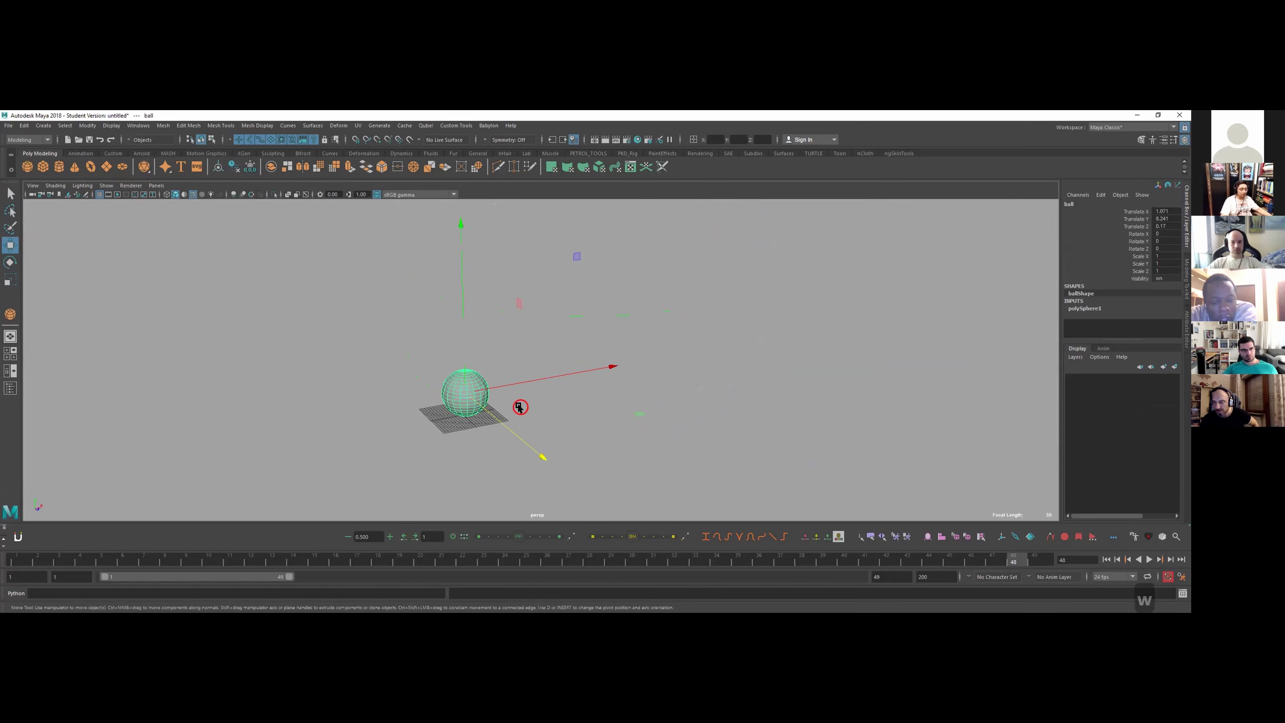
# - Frame the selected ball and view it from several camera angles and distances
pyautogui.press('f')
pyautogui.keyDown('alt'); pyautogui.moveTo(542, 399); pyautogui.dragTo(607, 340); pyautogui.keyUp('alt')
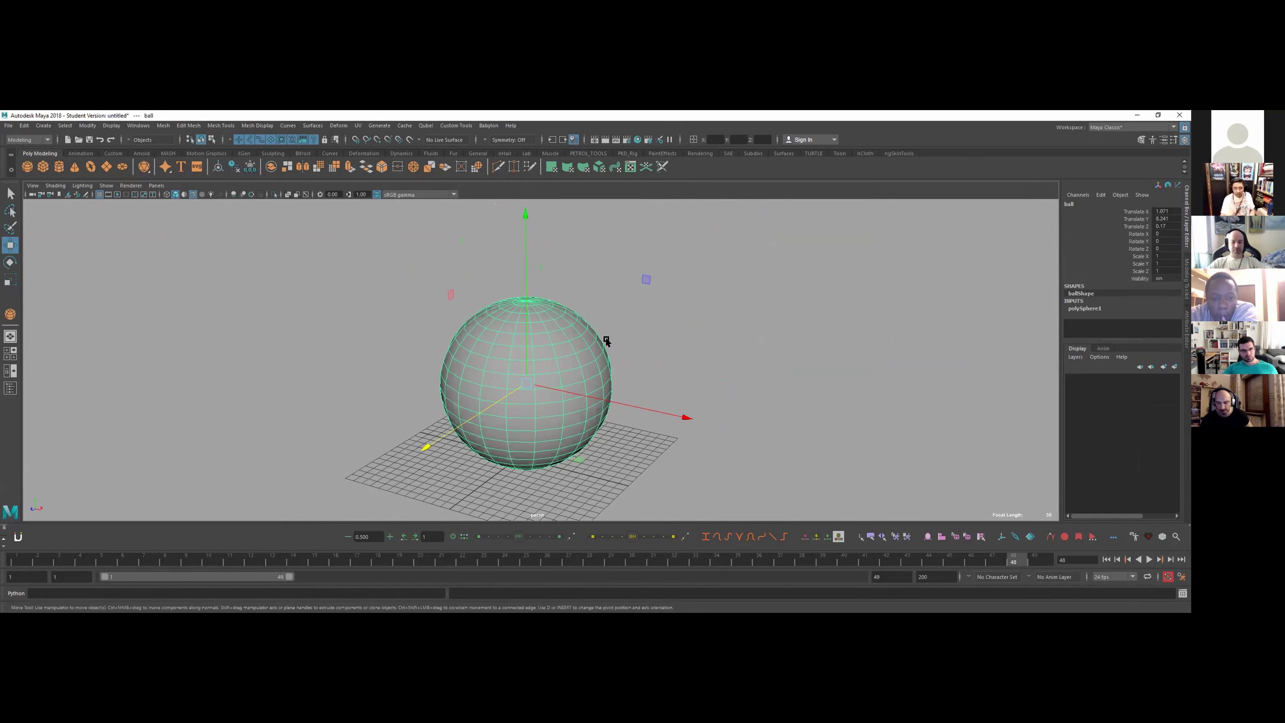
pyautogui.keyDown('alt'); pyautogui.moveTo(632, 372); pyautogui.dragTo(459, 364, button='right'); pyautogui.keyUp('alt')
pyautogui.keyDown('alt'); pyautogui.moveTo(459, 364); pyautogui.dragTo(611, 356); pyautogui.keyUp('alt')
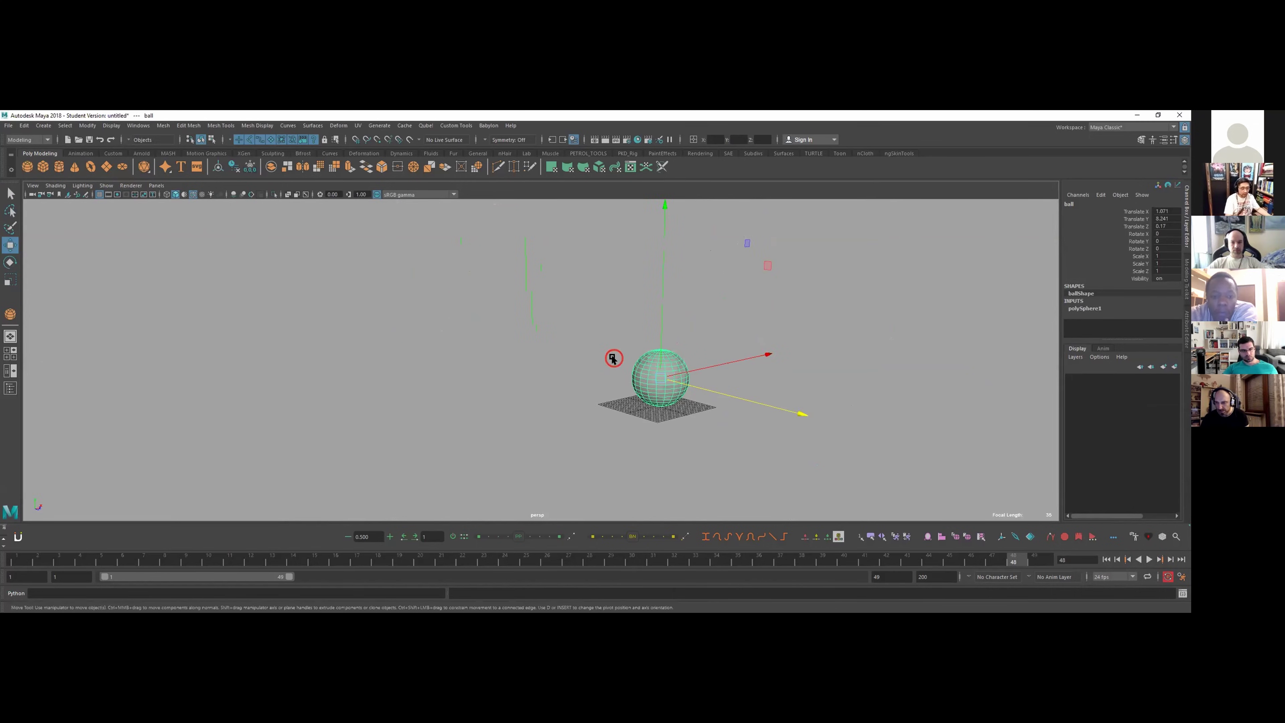
pyautogui.press('f')
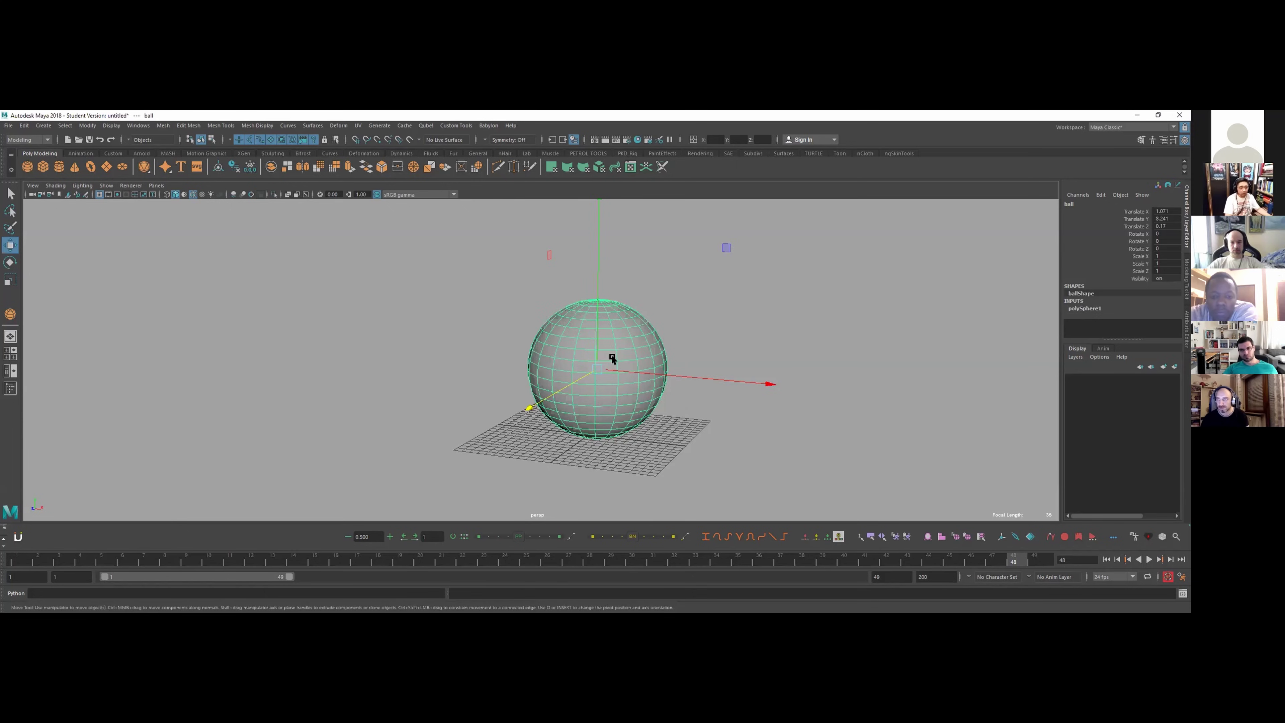
# - Step backward and forward through the previous camera views of the ball
pyautogui.press('[')
pyautogui.press('[')
pyautogui.press(']')
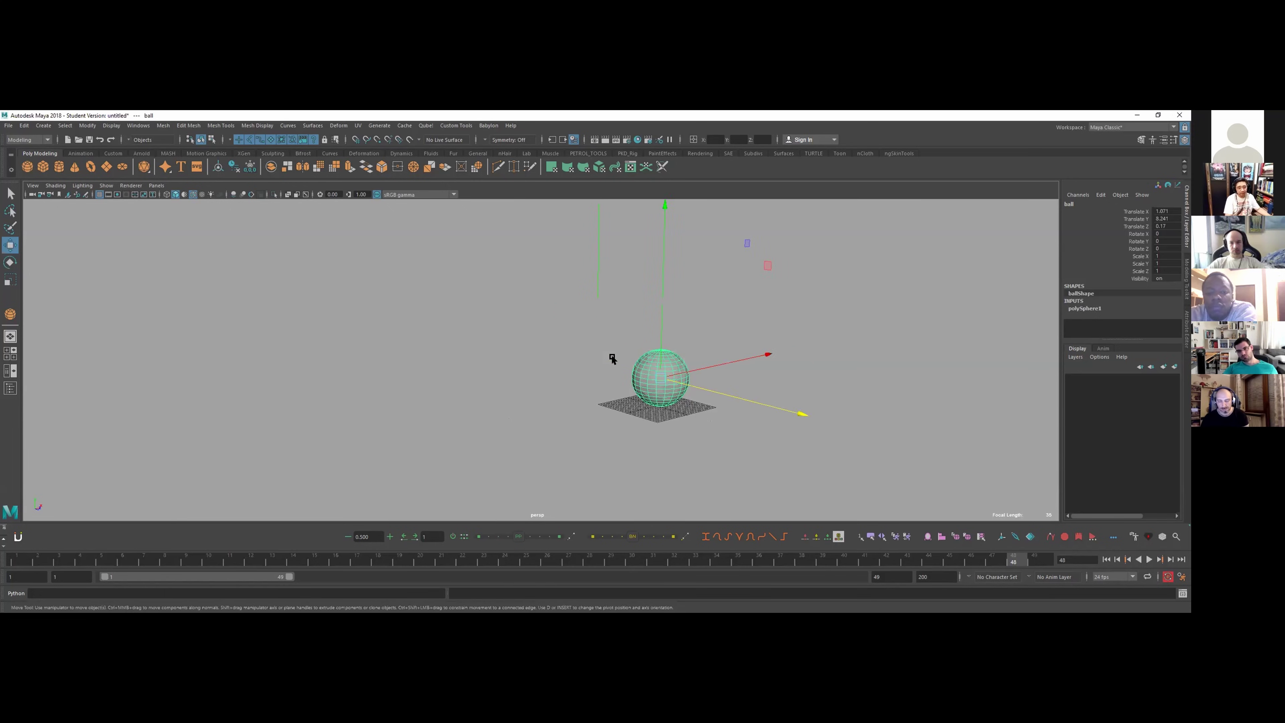
pyautogui.press(']')
pyautogui.press('[')
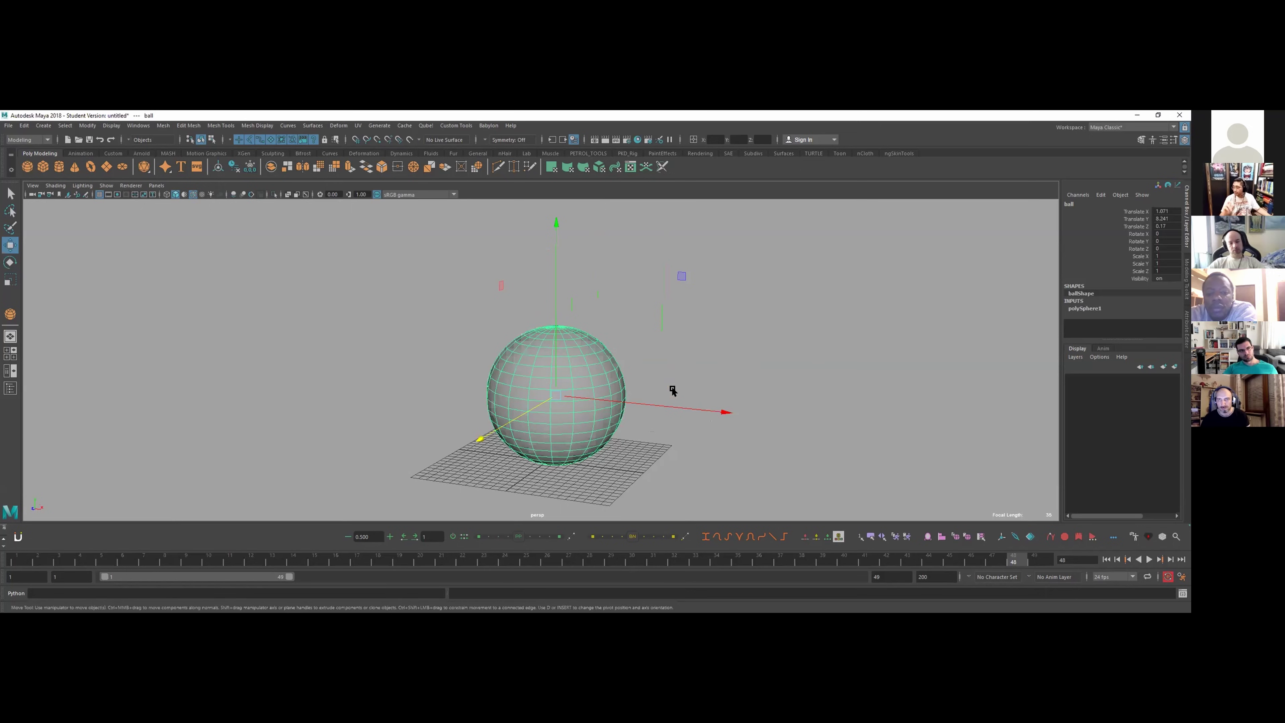
pyautogui.keyDown('alt'); pyautogui.moveTo(697, 410); pyautogui.dragTo(671, 369); pyautogui.keyUp('alt')
pyautogui.keyDown('alt'); pyautogui.moveTo(671, 370); pyautogui.dragTo(693, 366, button='middle'); pyautogui.keyUp('alt')
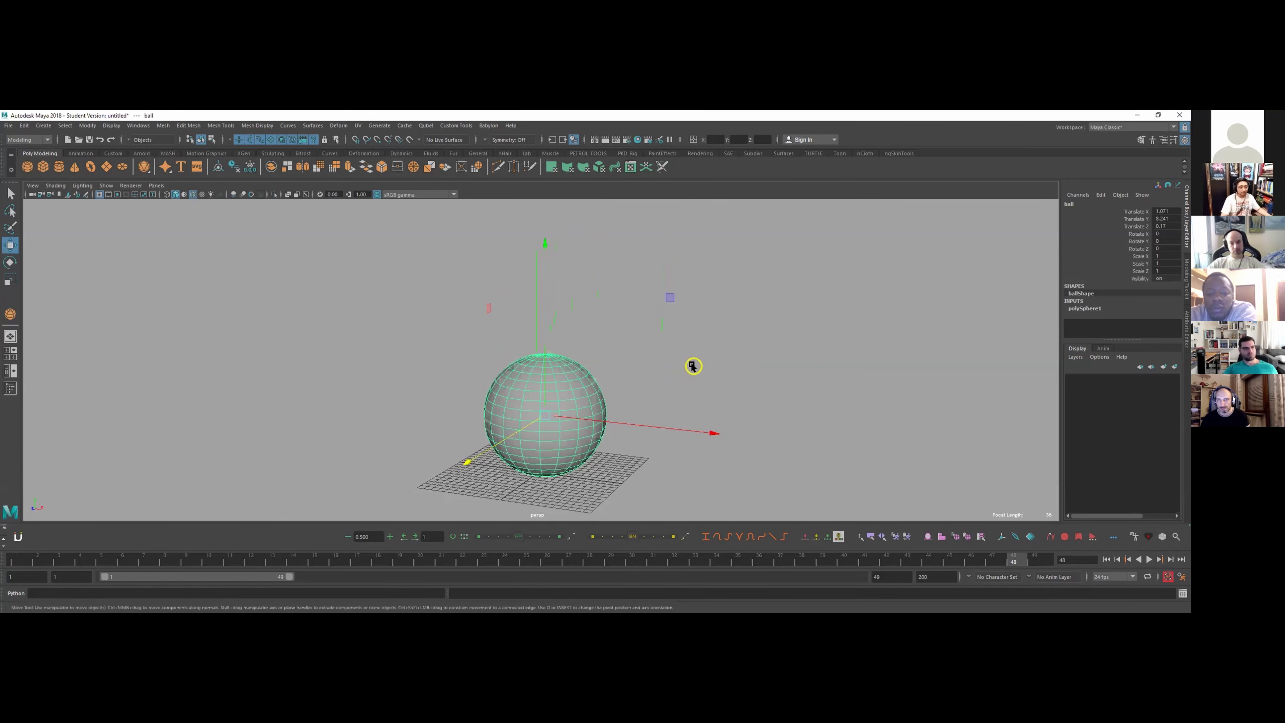
# - Examine the Undo queue settings in the preferences and save the preferences
pyautogui.click(141, 125)
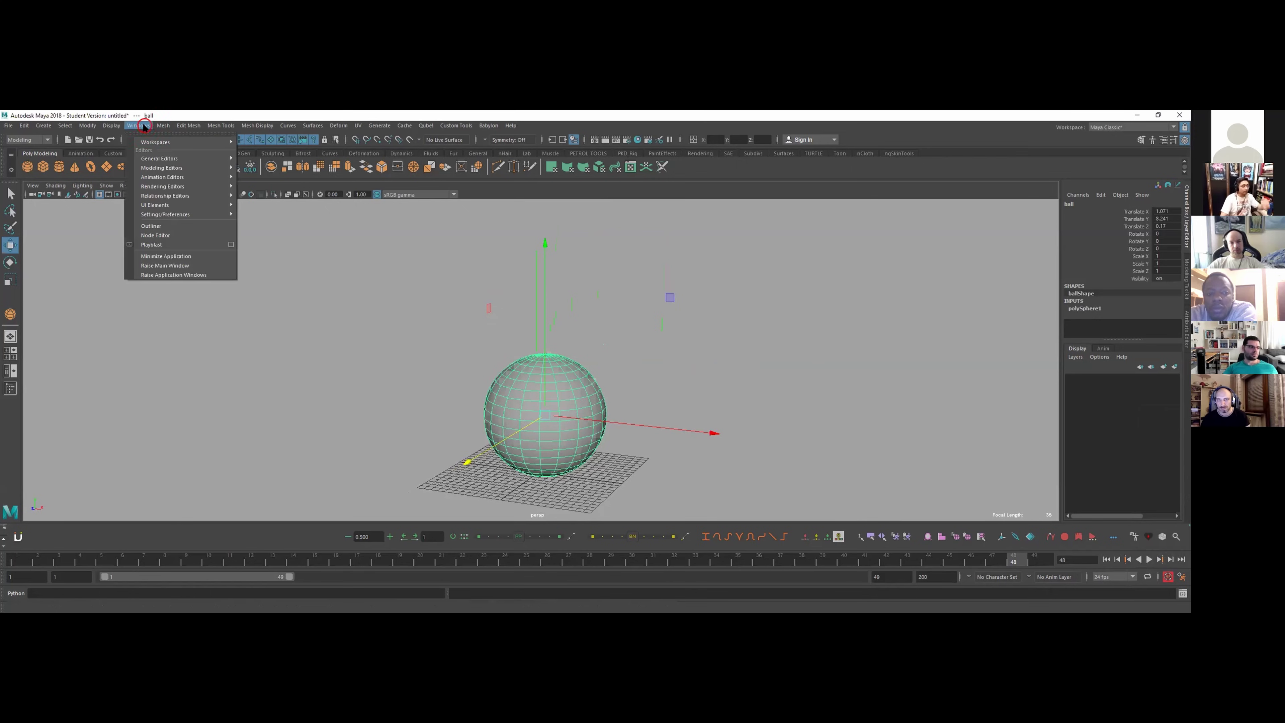
pyautogui.moveTo(191, 215)
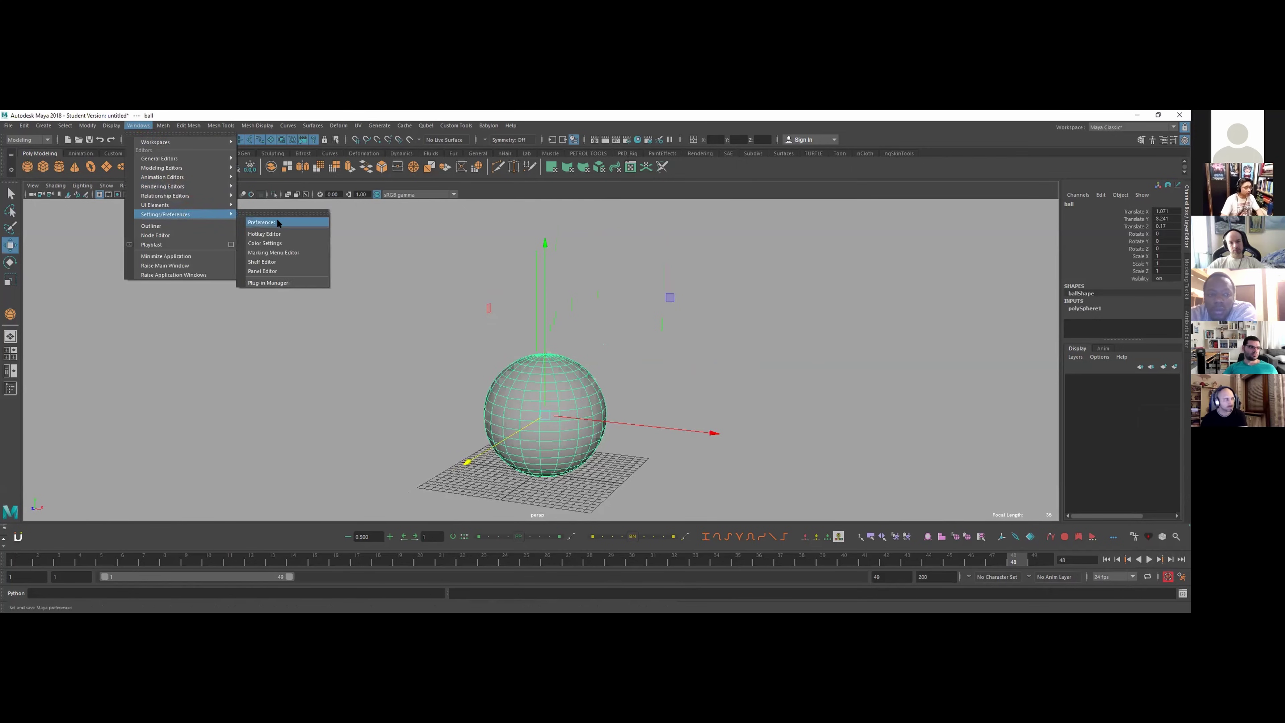
pyautogui.moveTo(183, 212)
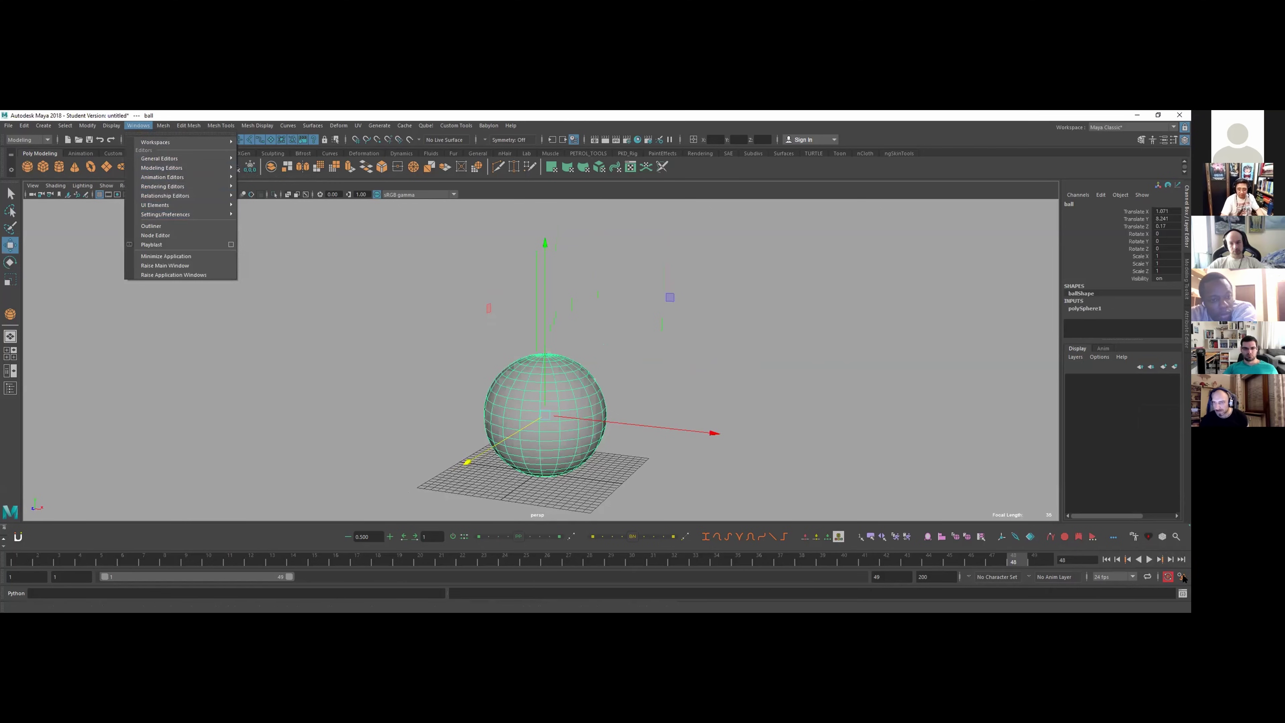
pyautogui.click(1181, 577)
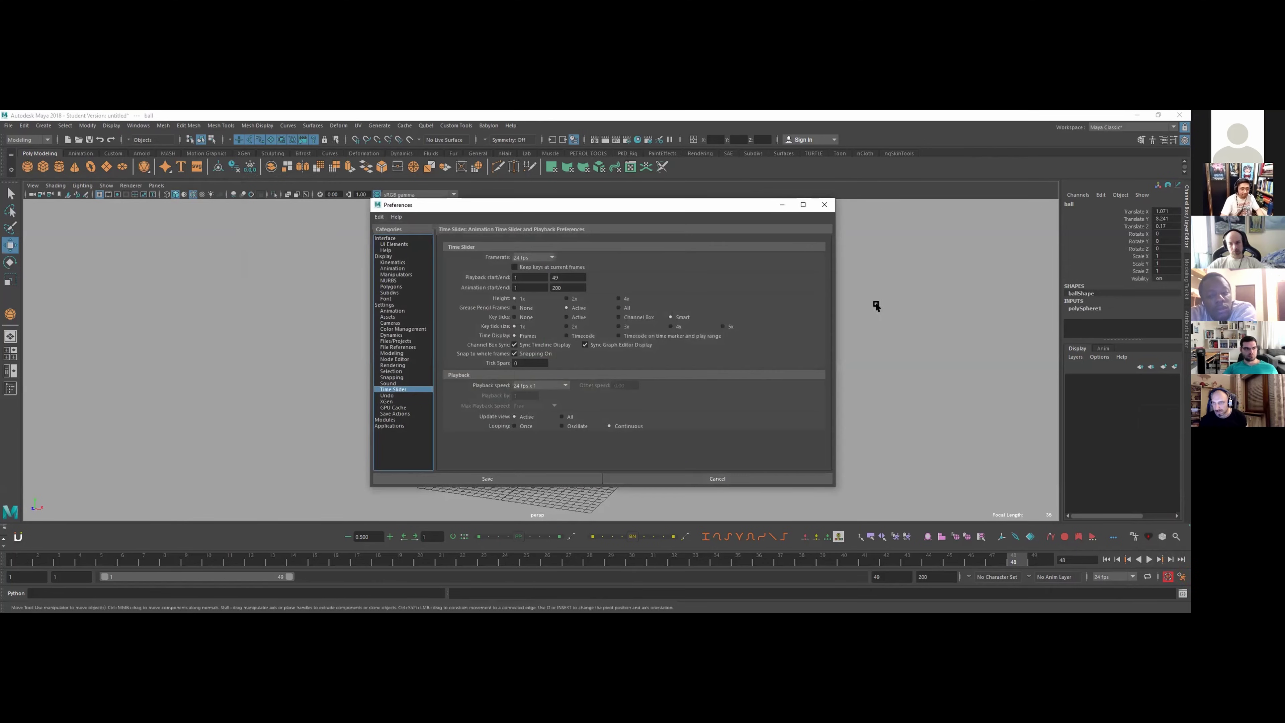
pyautogui.moveTo(666, 207); pyautogui.dragTo(408, 157)
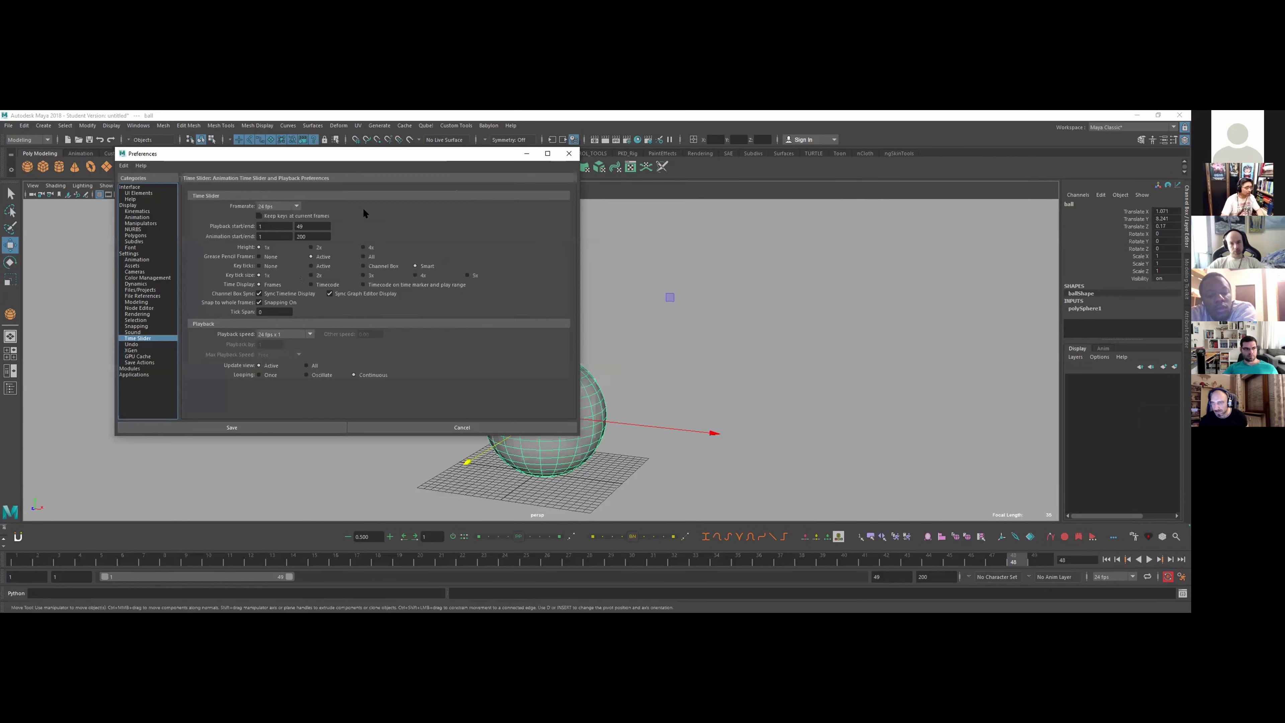
pyautogui.click(133, 345)
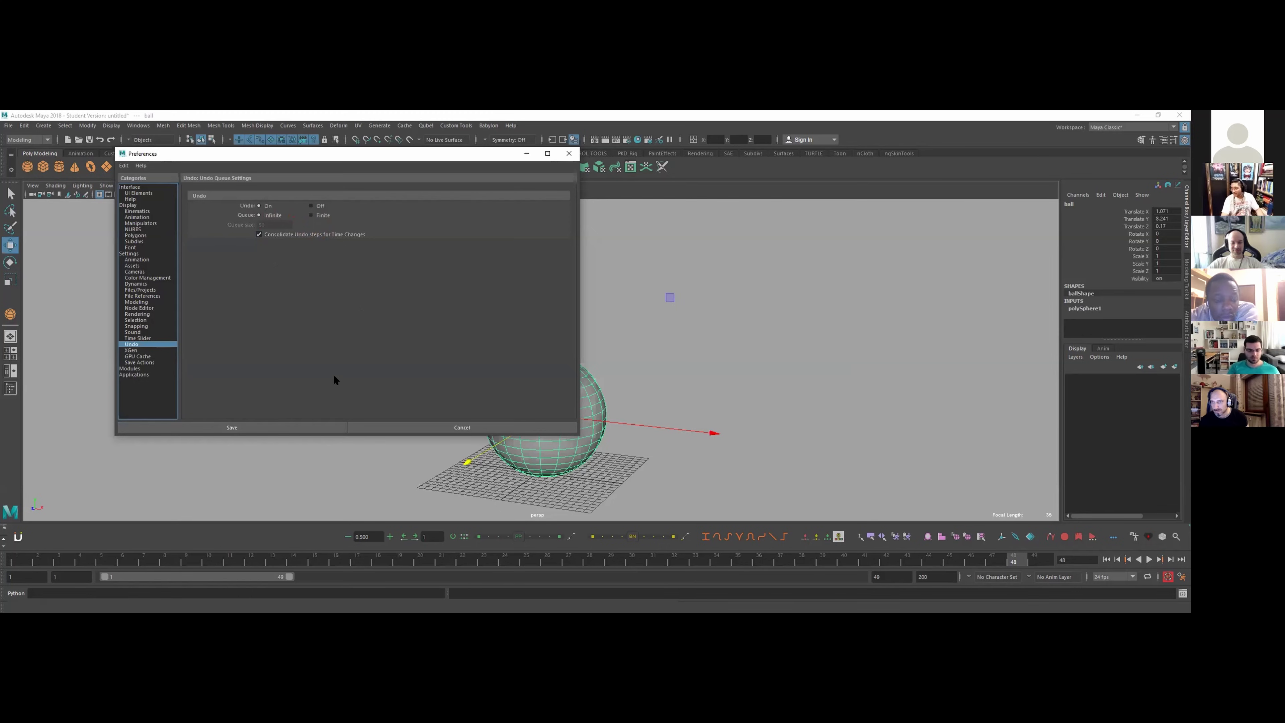
pyautogui.click(302, 427)
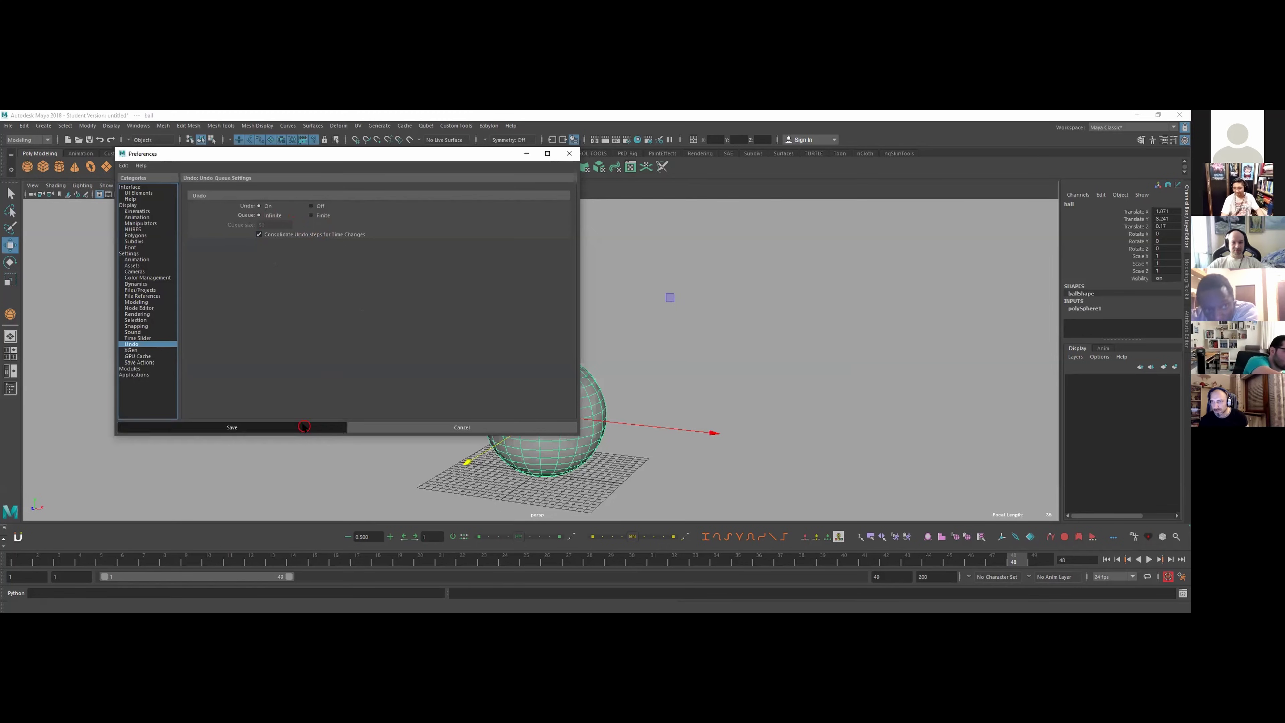
# - Delete the ball from the scene
pyautogui.click(718, 369)
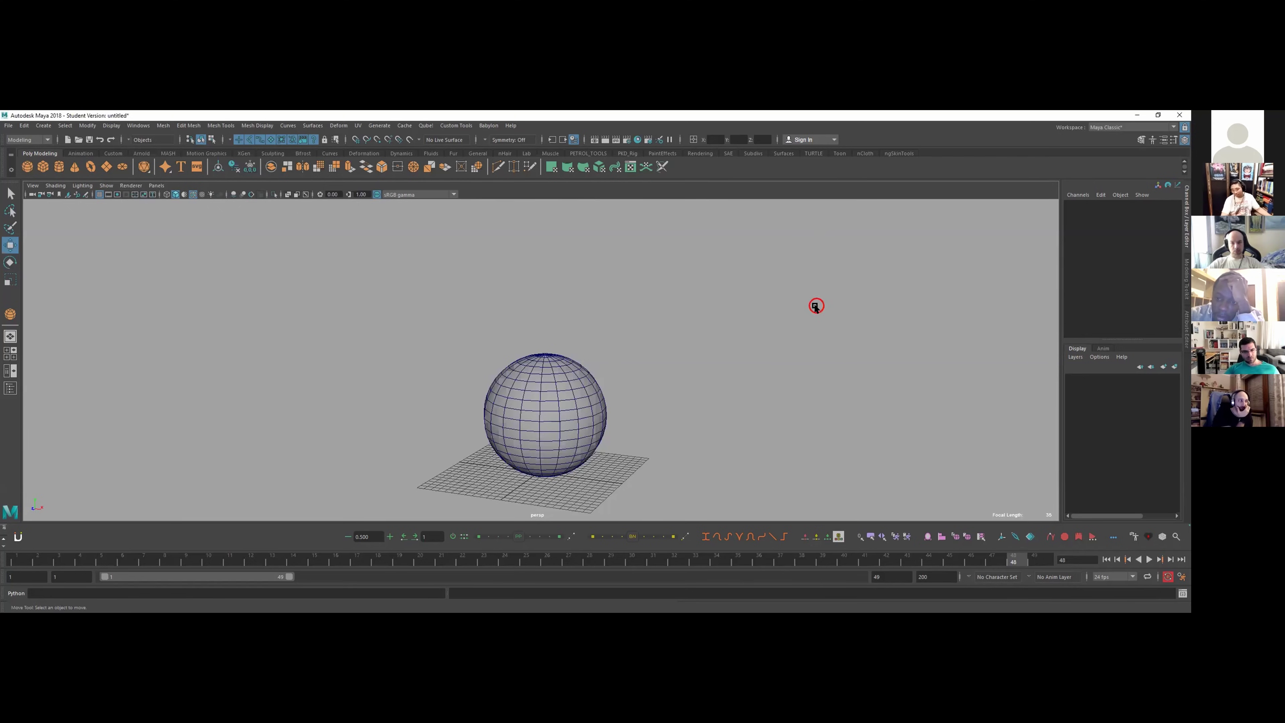
pyautogui.keyDown('alt'); pyautogui.moveTo(814, 304); pyautogui.dragTo(625, 325, button='right'); pyautogui.keyUp('alt')
pyautogui.keyDown('alt'); pyautogui.moveTo(625, 324); pyautogui.dragTo(667, 314, button='middle'); pyautogui.keyUp('alt')
pyautogui.press('q')
pyautogui.click(621, 362)
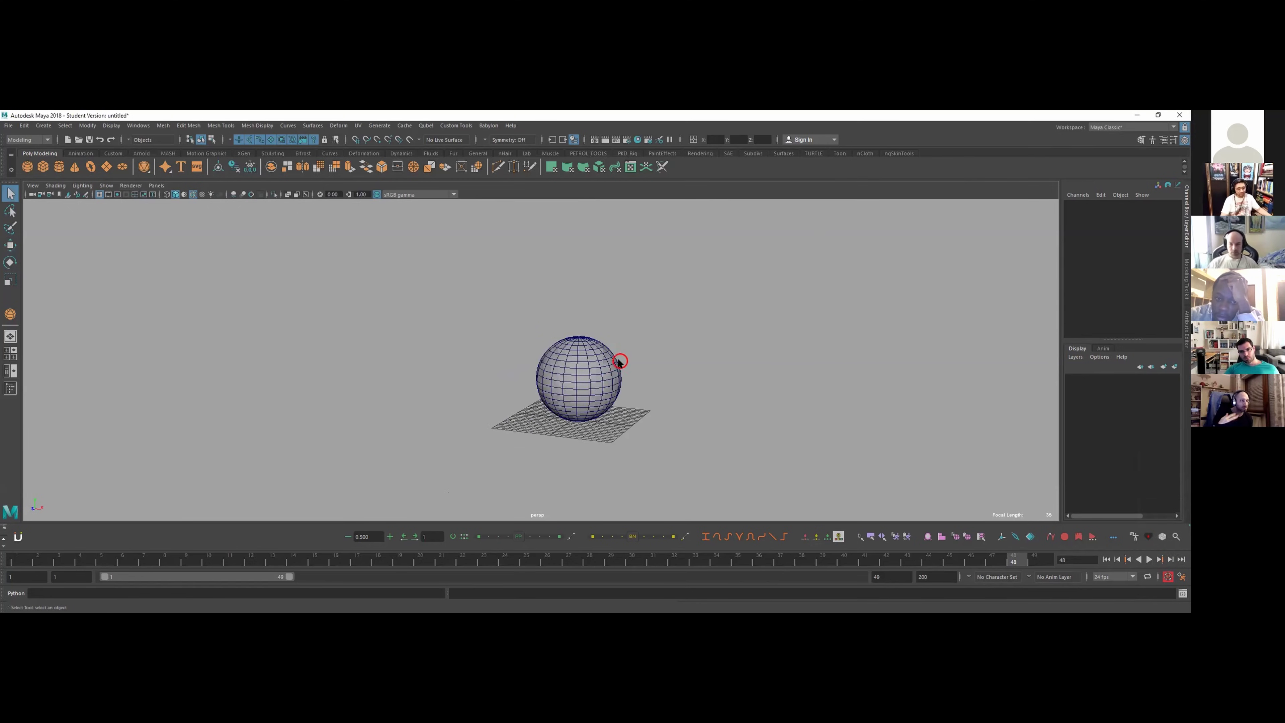
pyautogui.click(573, 361)
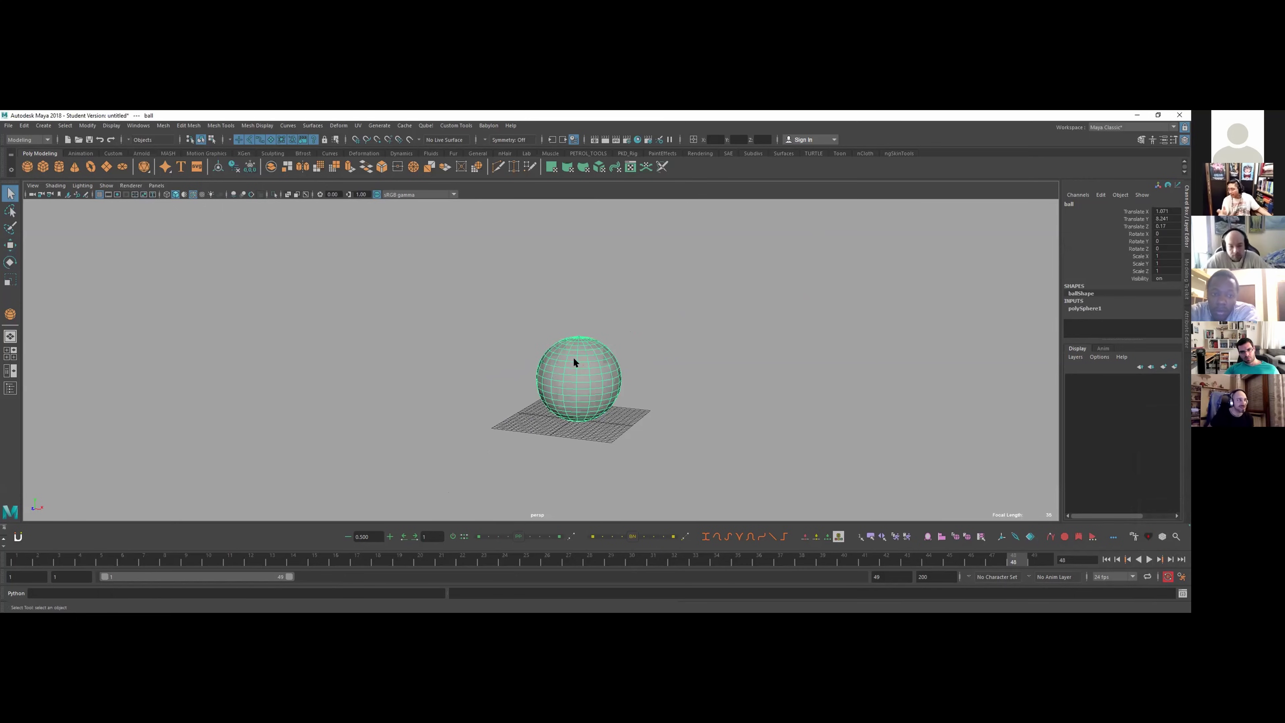
pyautogui.press('Delete')
pyautogui.click(439, 340)
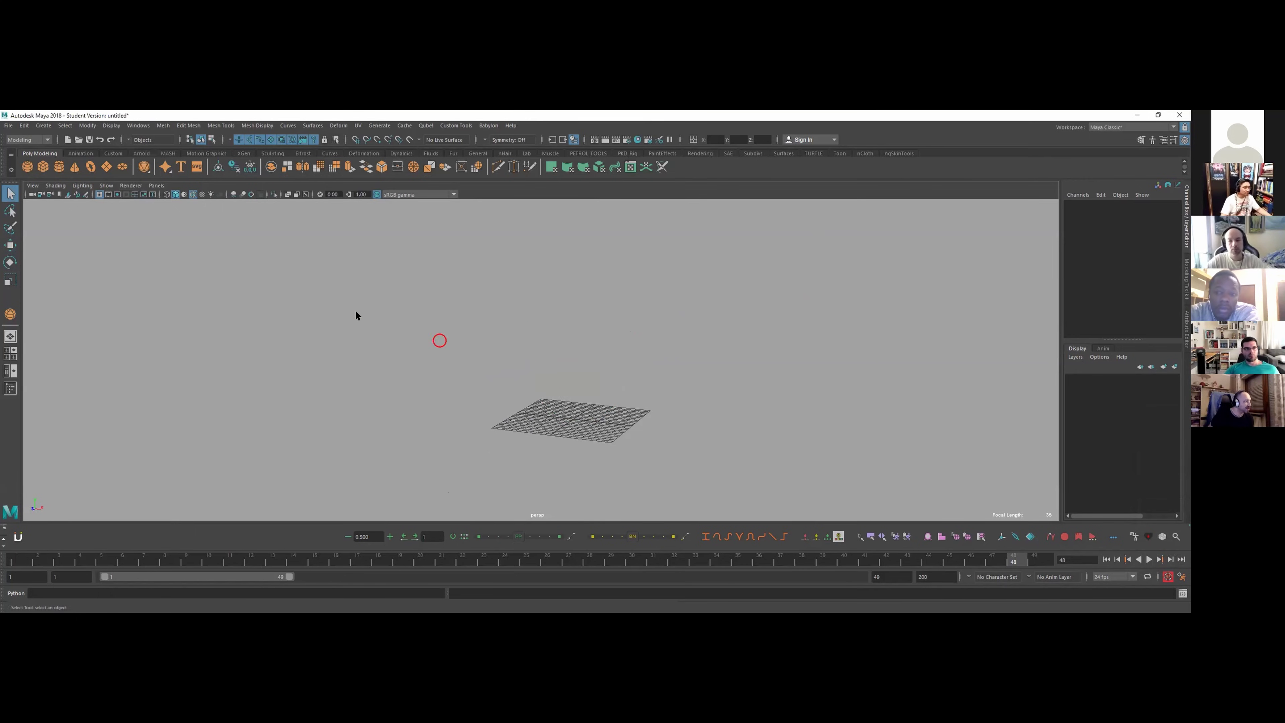
pyautogui.click(255, 268)
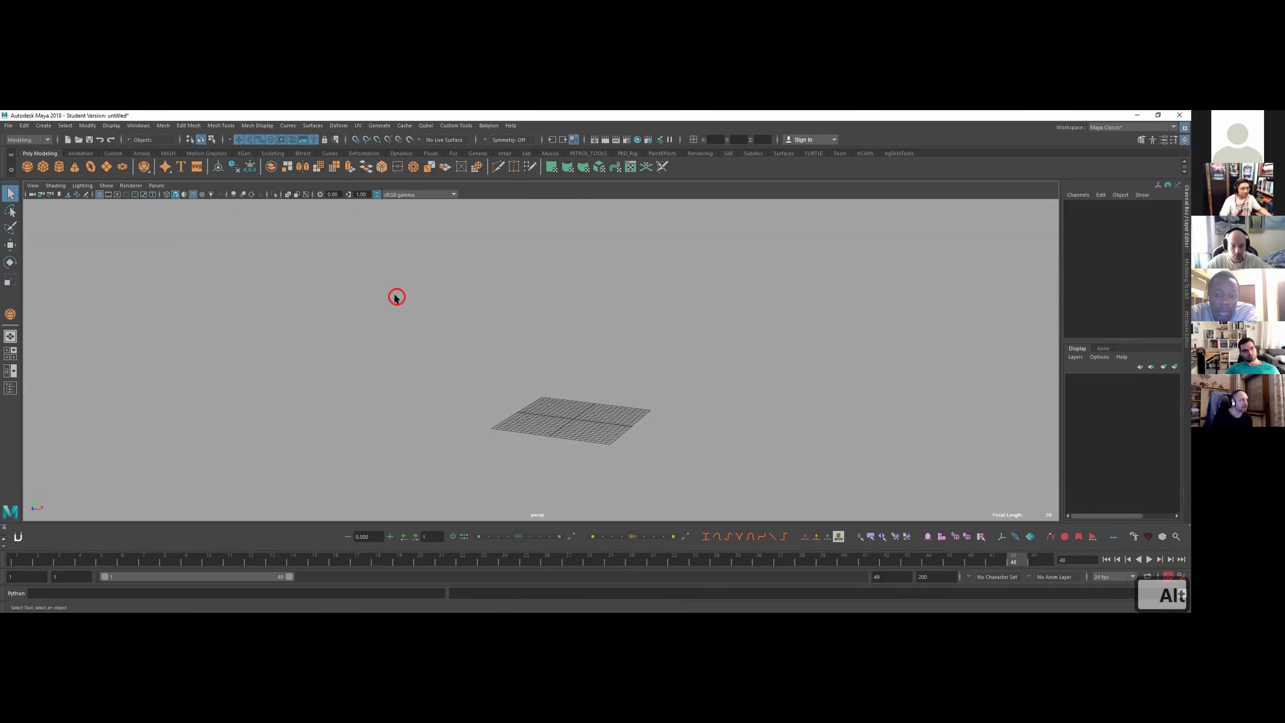
pyautogui.moveTo(396, 295)
pyautogui.keyDown('alt'); pyautogui.mouseDown()
pyautogui.moveTo(393, 307)
pyautogui.moveTo(411, 303)
pyautogui.mouseUp(); pyautogui.keyUp('alt')
pyautogui.click(337, 317)
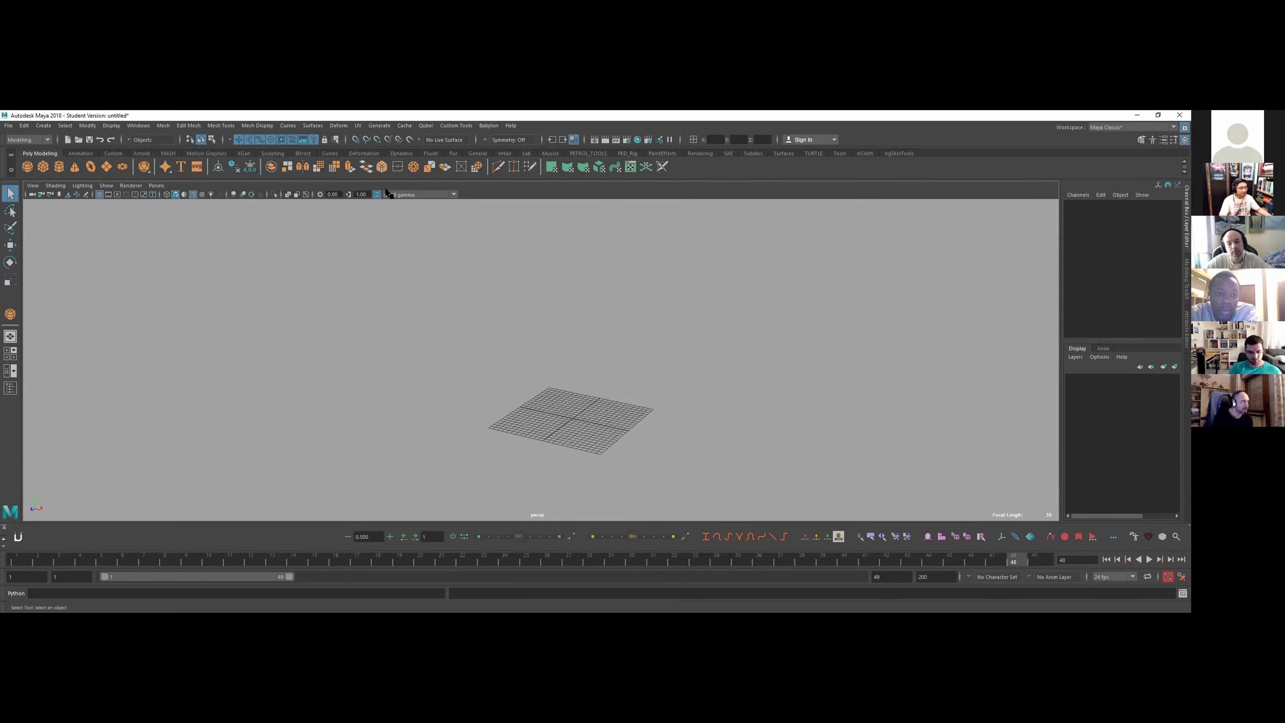
# - Draw a large NURBS circle above the grid in the perspective view
pyautogui.click(331, 152)
pyautogui.click(27, 166)
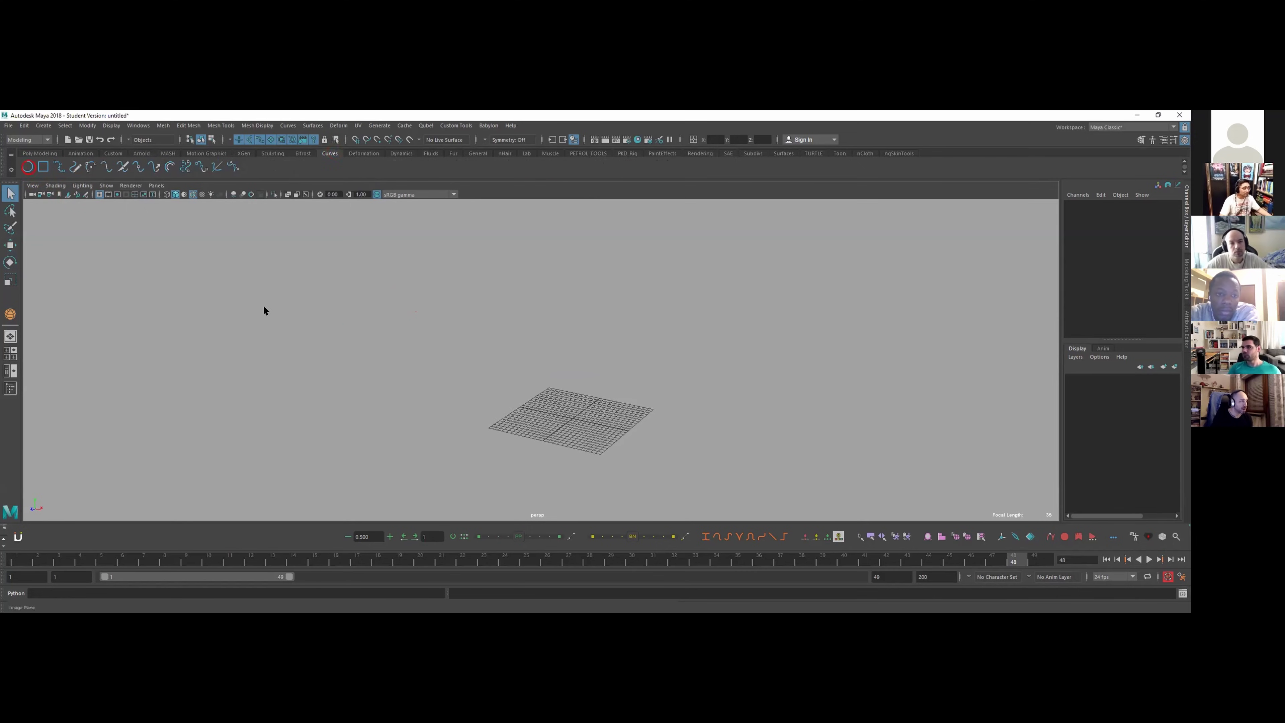
pyautogui.moveTo(565, 431); pyautogui.dragTo(703, 368)
pyautogui.press('w')
pyautogui.click(769, 422)
pyautogui.press('q')
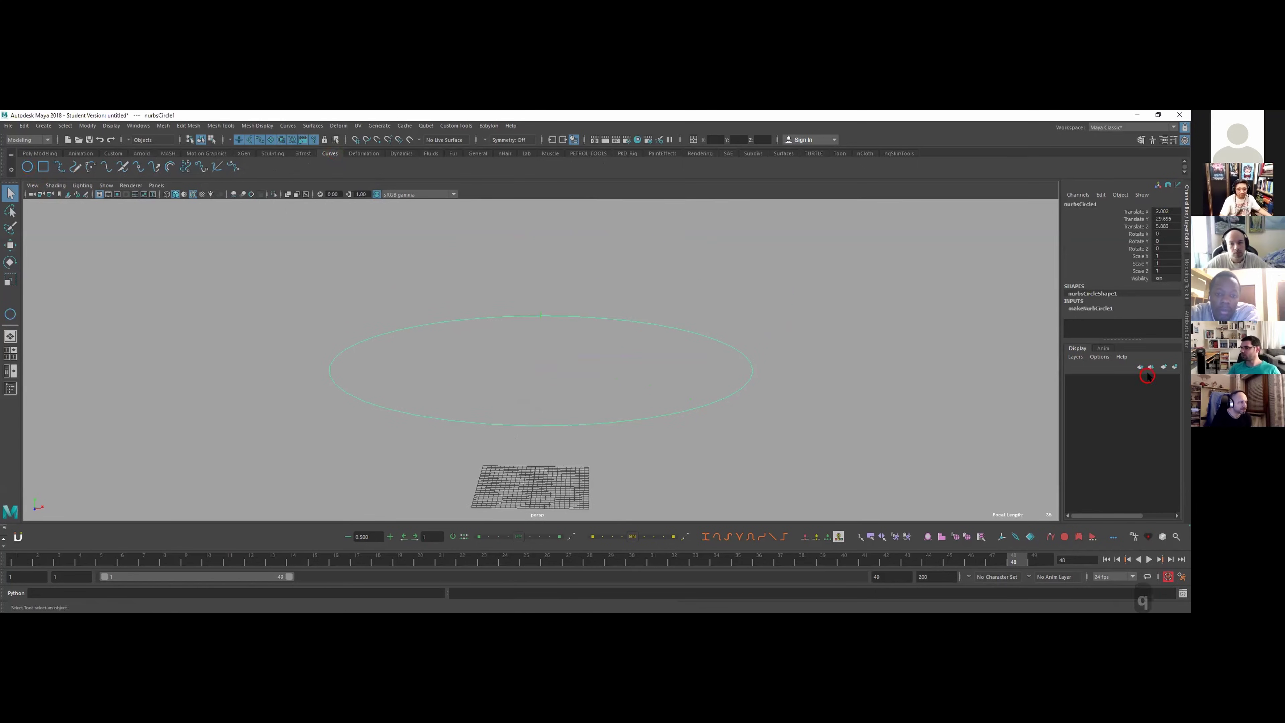
# - Add the selected circle to a new display layer and set the layer's colour to red
pyautogui.click(1175, 366)
pyautogui.rightClick(1131, 379)
pyautogui.click(1118, 389)
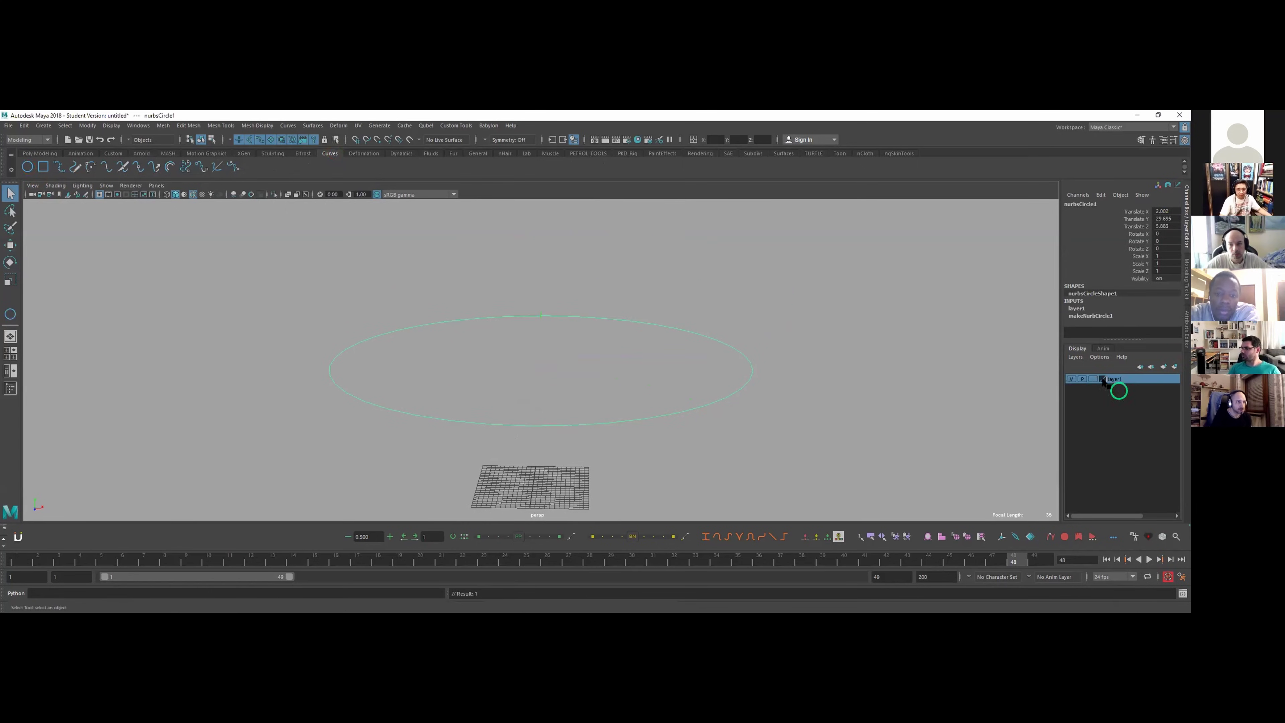
pyautogui.click(894, 401)
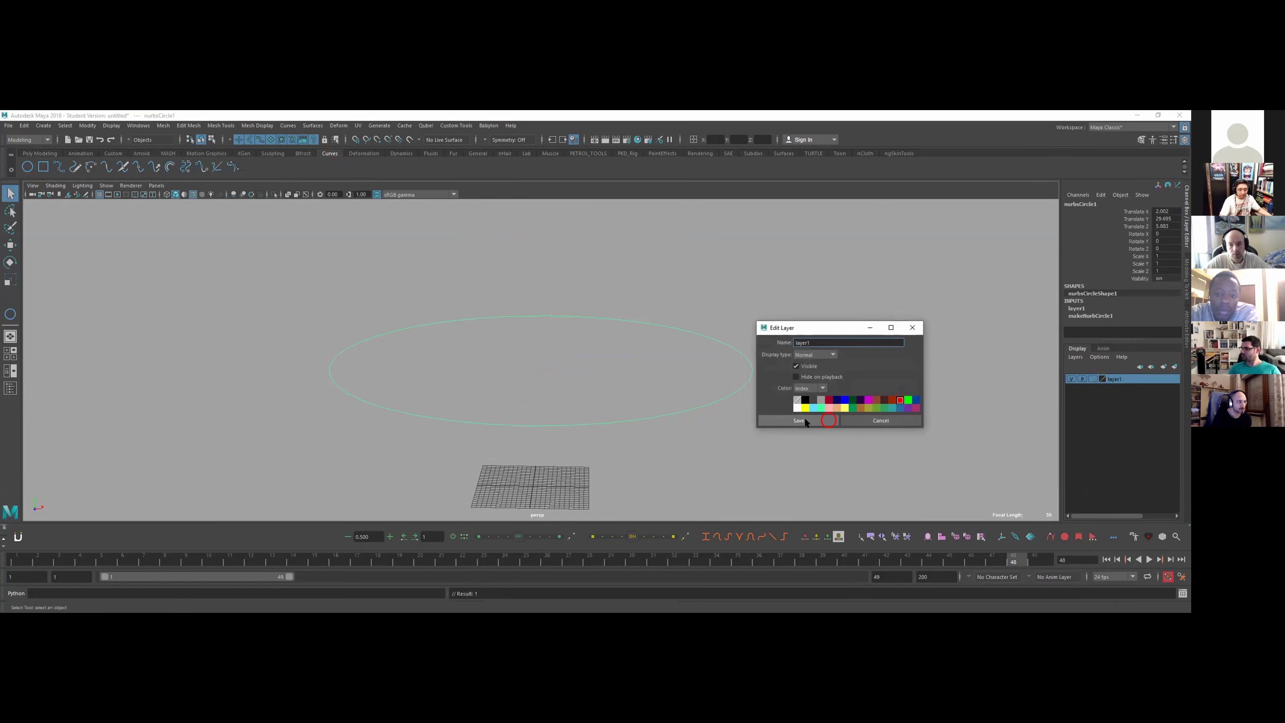
pyautogui.click(799, 420)
# - Deselect and reselect the circle to check its layer colour from several camera angles
pyautogui.keyDown('alt'); pyautogui.moveTo(786, 445); pyautogui.dragTo(740, 396); pyautogui.keyUp('alt')
pyautogui.click(677, 387)
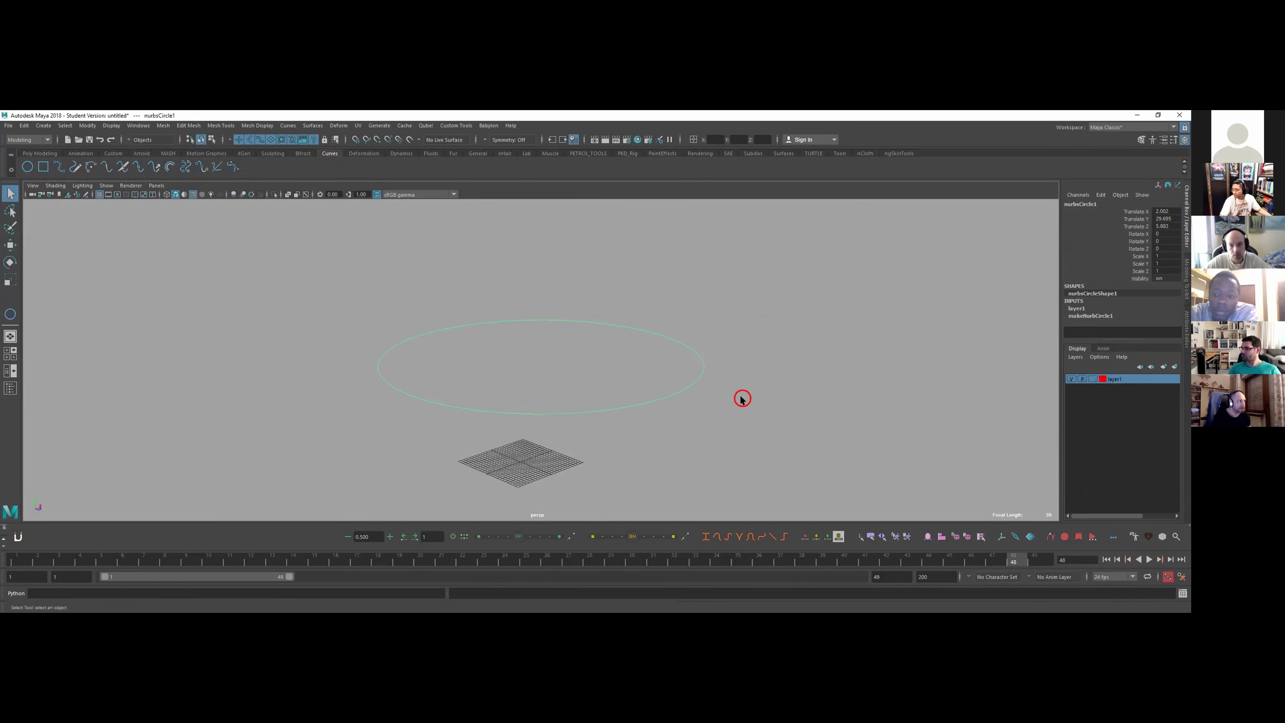
pyautogui.click(732, 353)
pyautogui.click(745, 349)
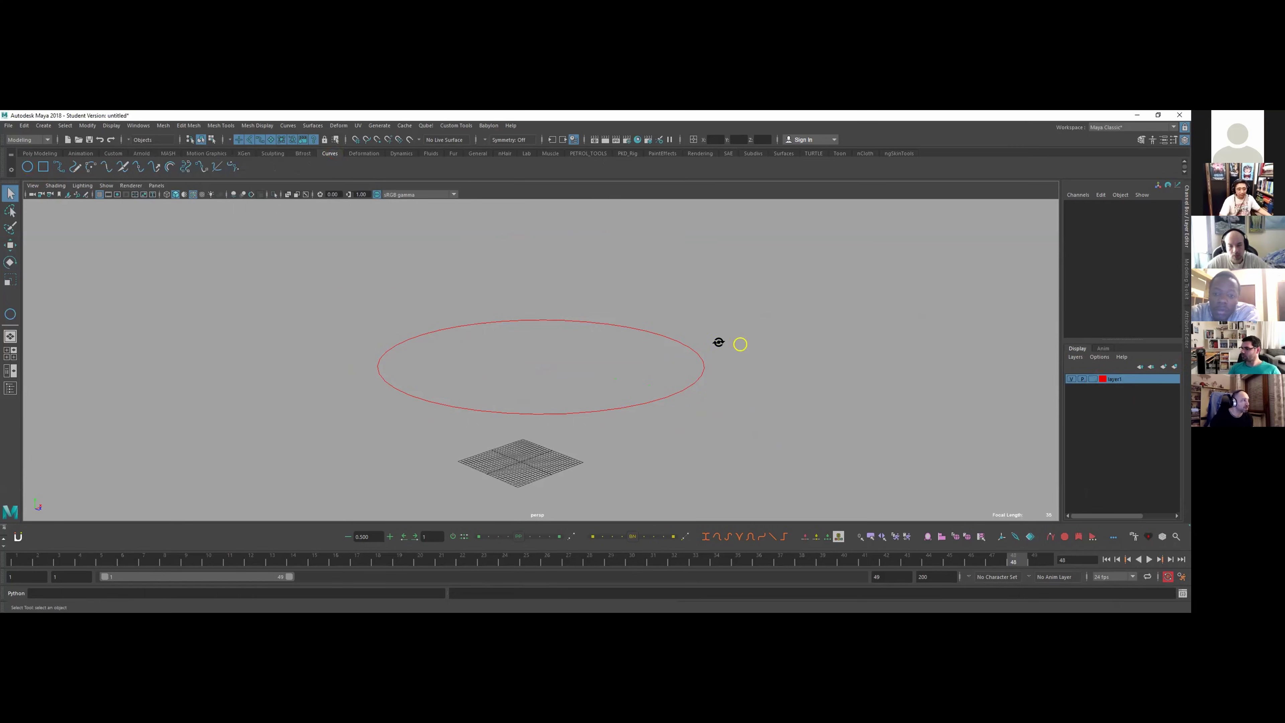
pyautogui.keyDown('alt'); pyautogui.moveTo(717, 342); pyautogui.dragTo(703, 341); pyautogui.keyUp('alt')
pyautogui.click(685, 380)
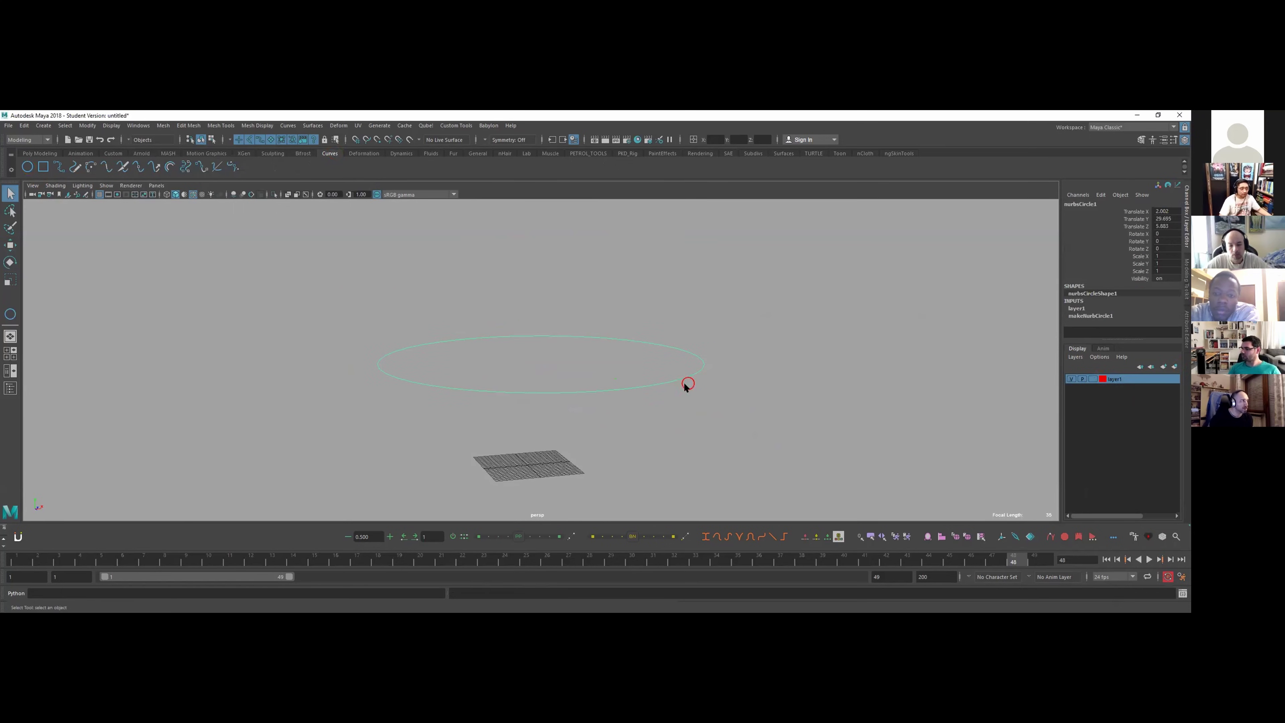
pyautogui.keyDown('alt'); pyautogui.moveTo(733, 340); pyautogui.dragTo(729, 353); pyautogui.keyUp('alt')
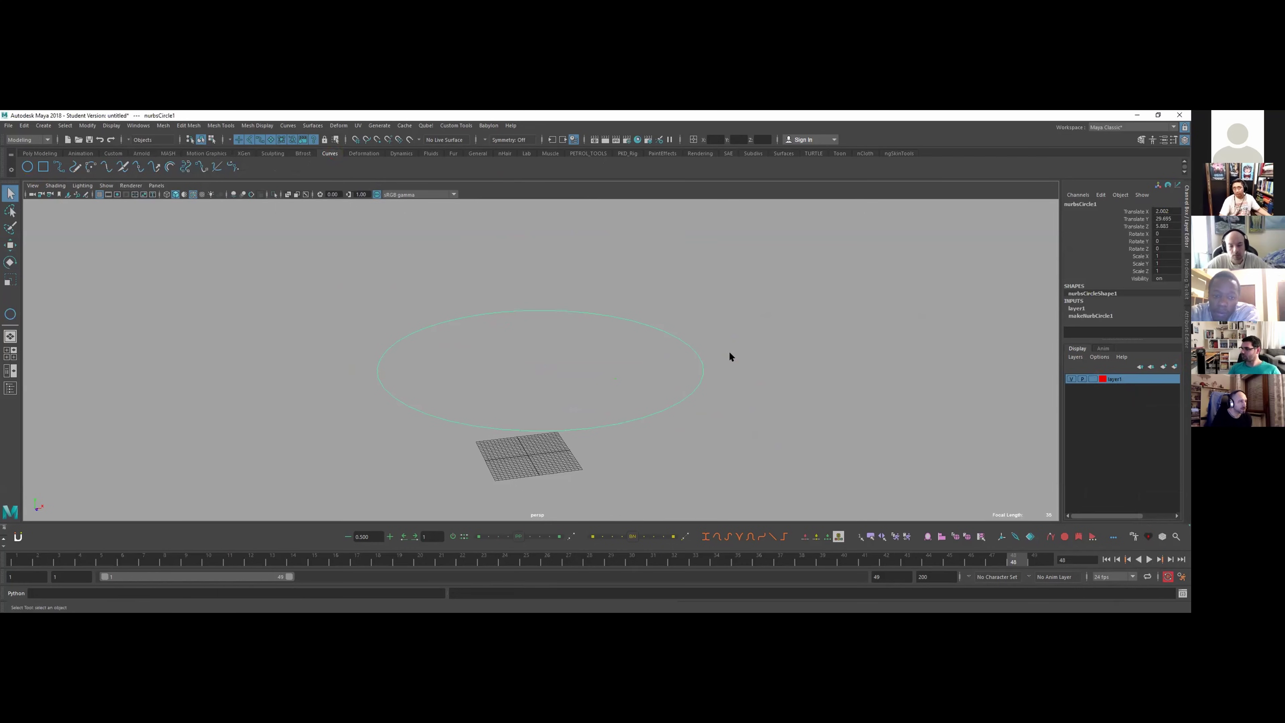
# - Examine the Drawing Overrides of the circle's transform node in the Attribute Editor
pyautogui.hotkey('ctrl', 'a')
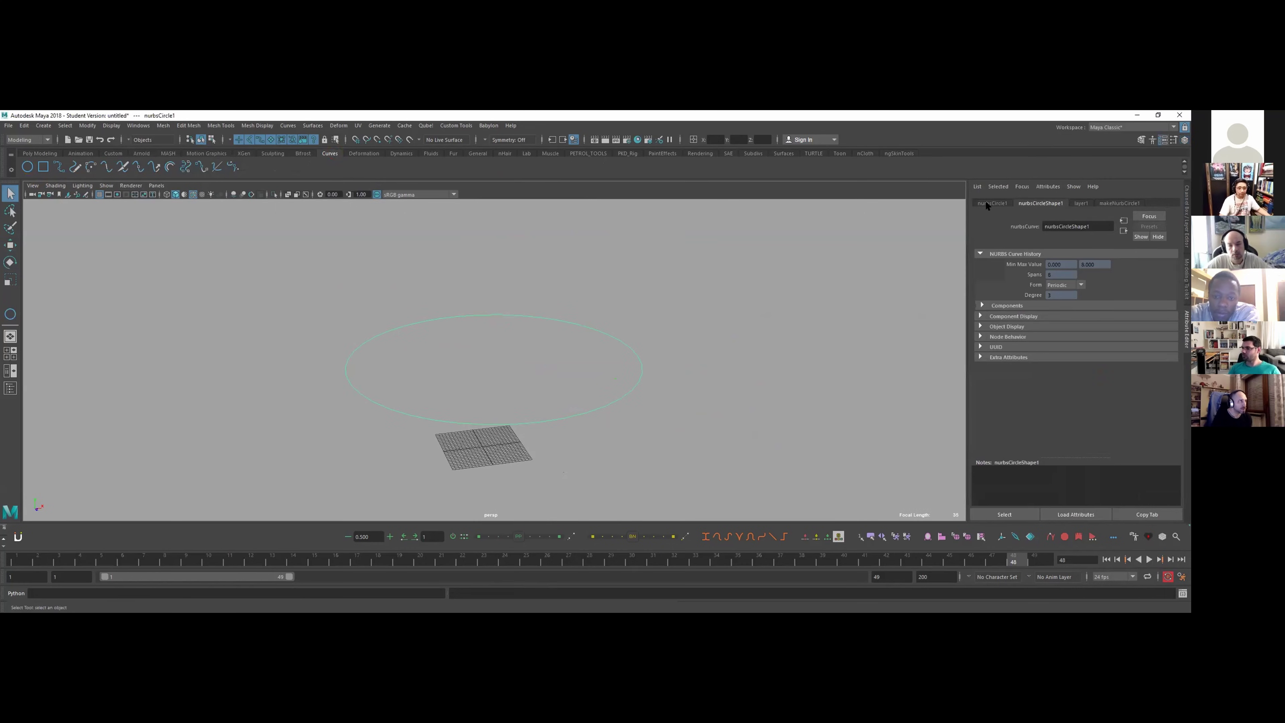
pyautogui.click(999, 202)
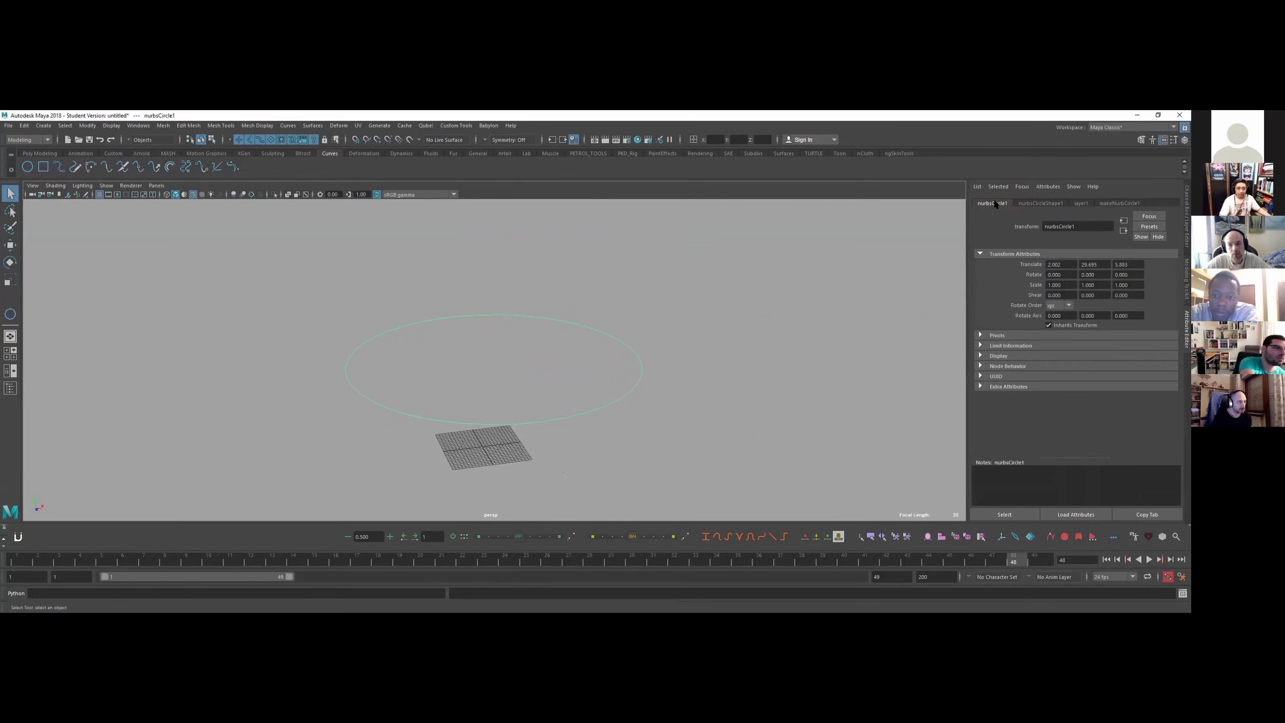
pyautogui.click(1026, 203)
pyautogui.click(979, 204)
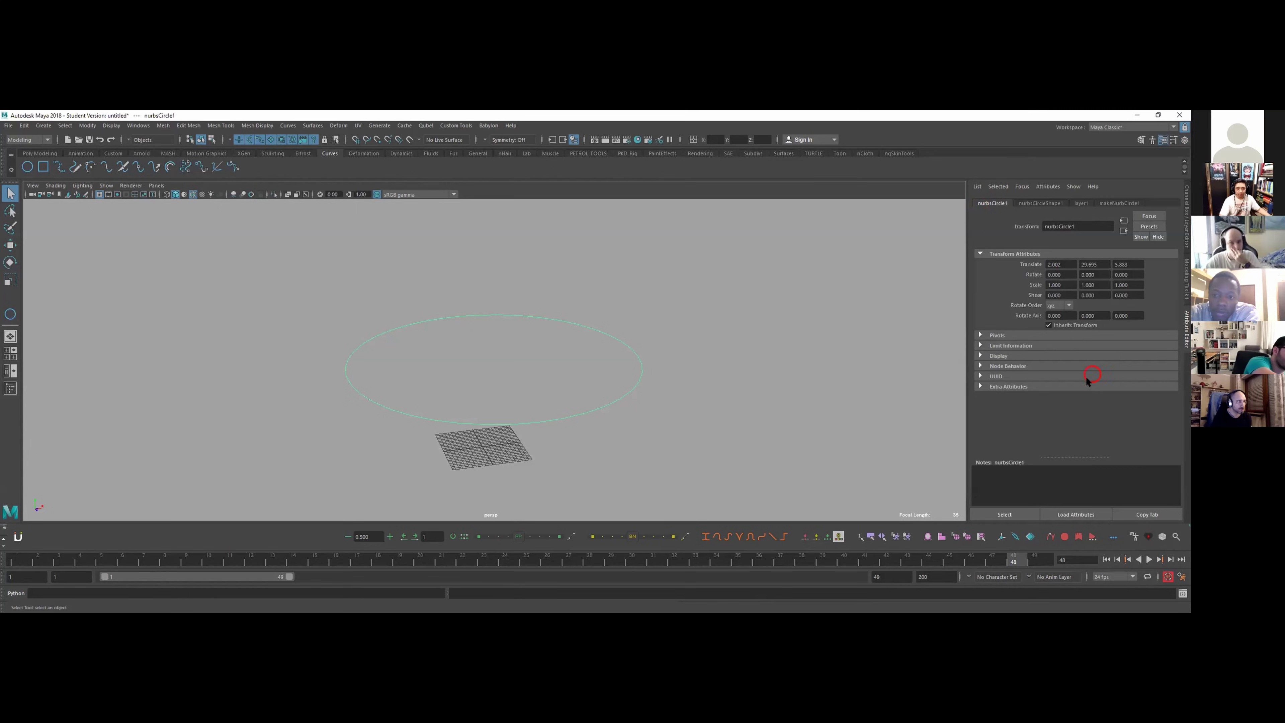
pyautogui.click(995, 353)
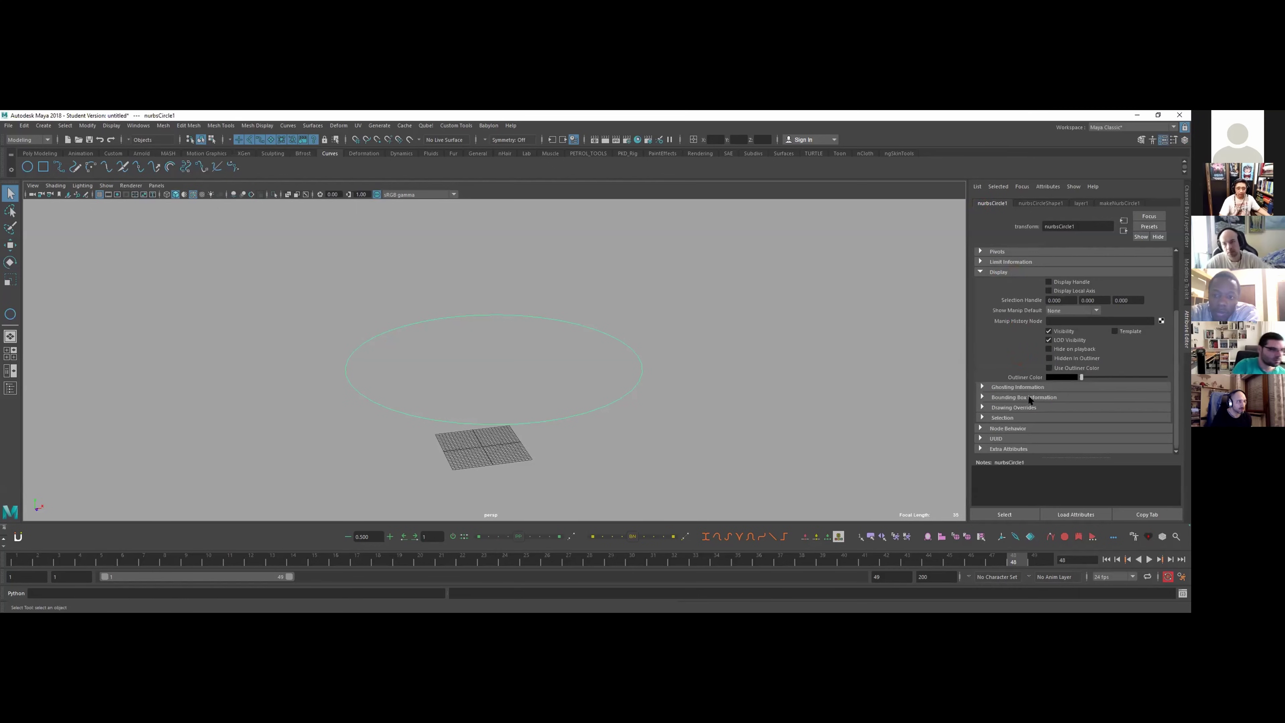
pyautogui.click(1013, 407)
pyautogui.scroll(-3, 1052, 385)
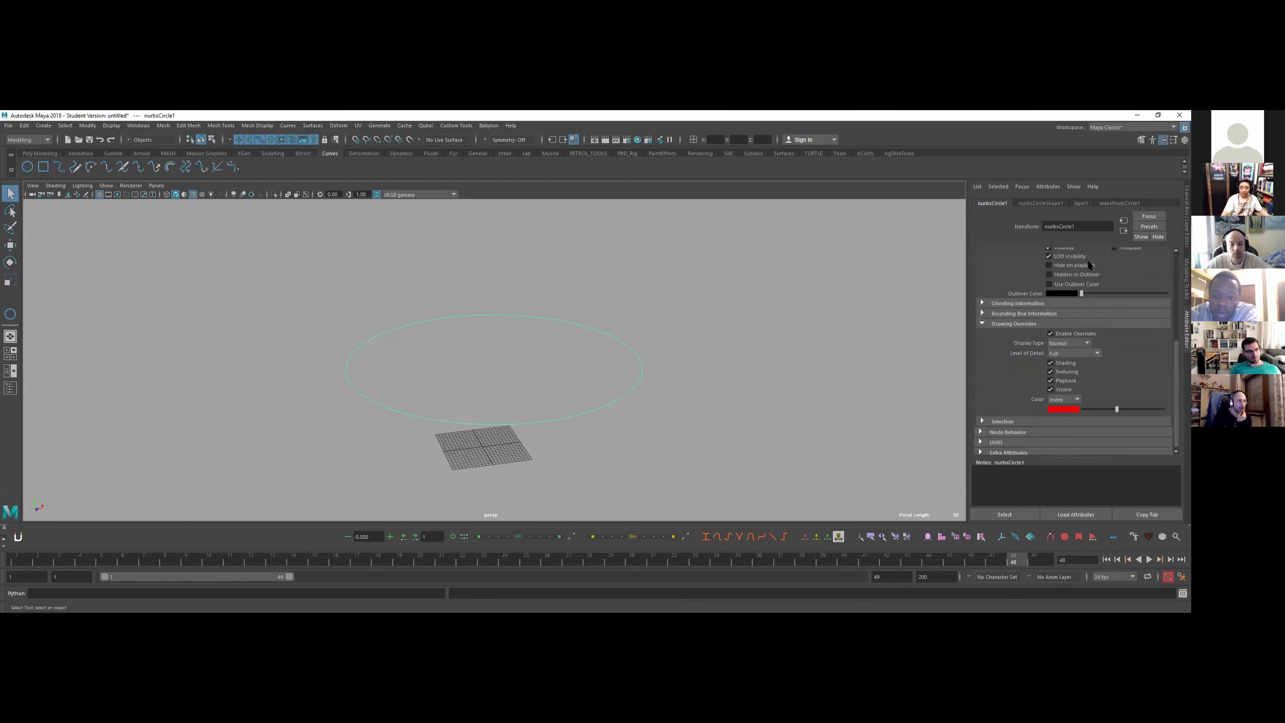
pyautogui.click(1034, 203)
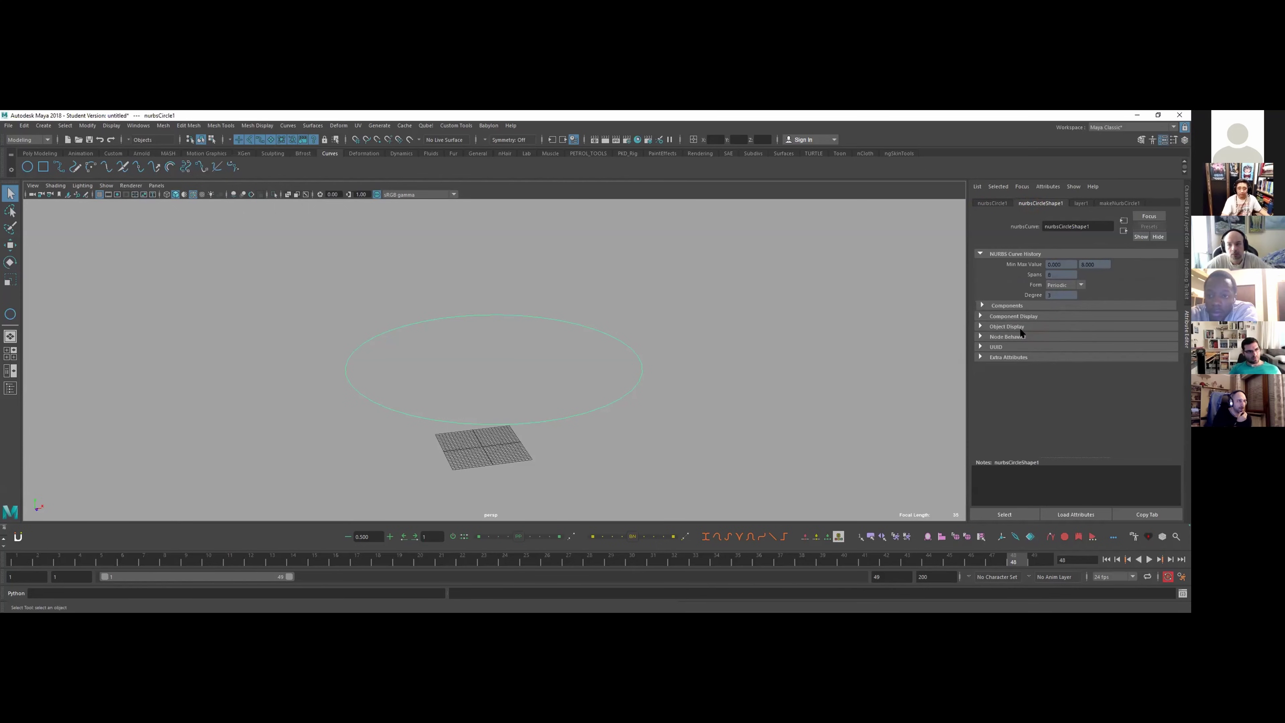
pyautogui.click(990, 204)
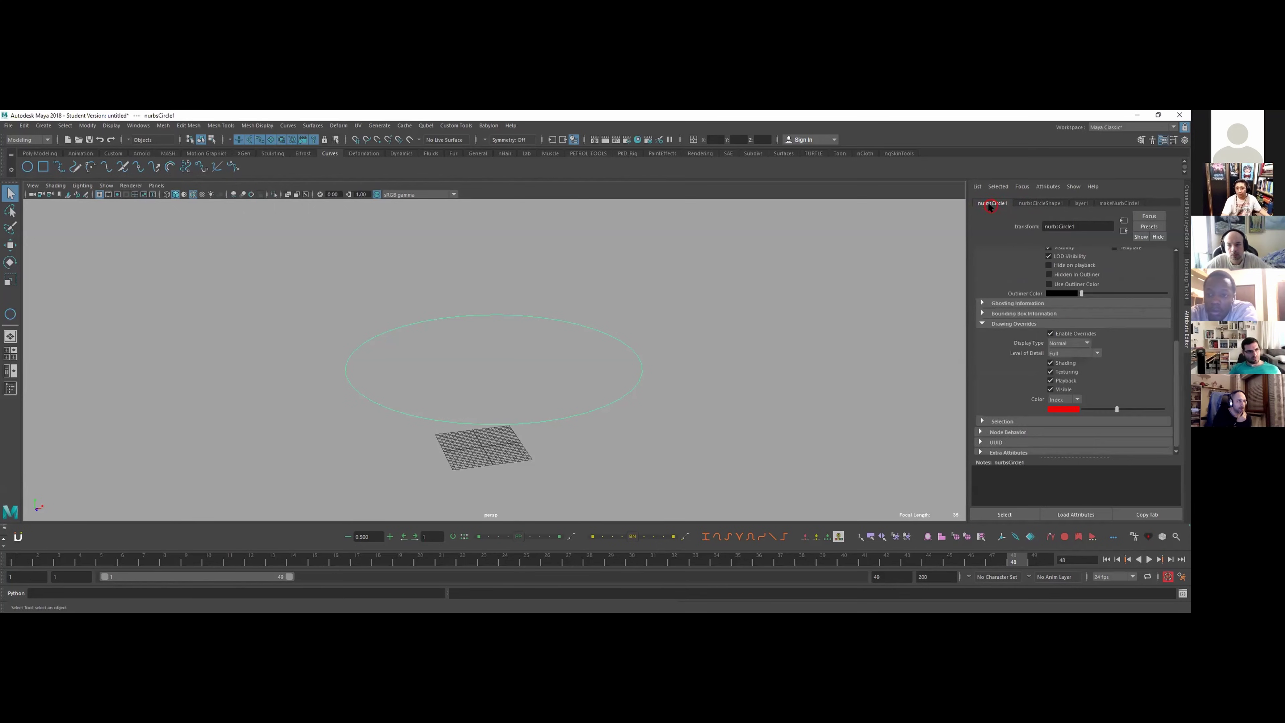
# - Enable Drawing Overrides on the circle's shape node and set its override colour to green
pyautogui.click(1025, 203)
pyautogui.click(1016, 323)
pyautogui.scroll(-1, 1061, 364)
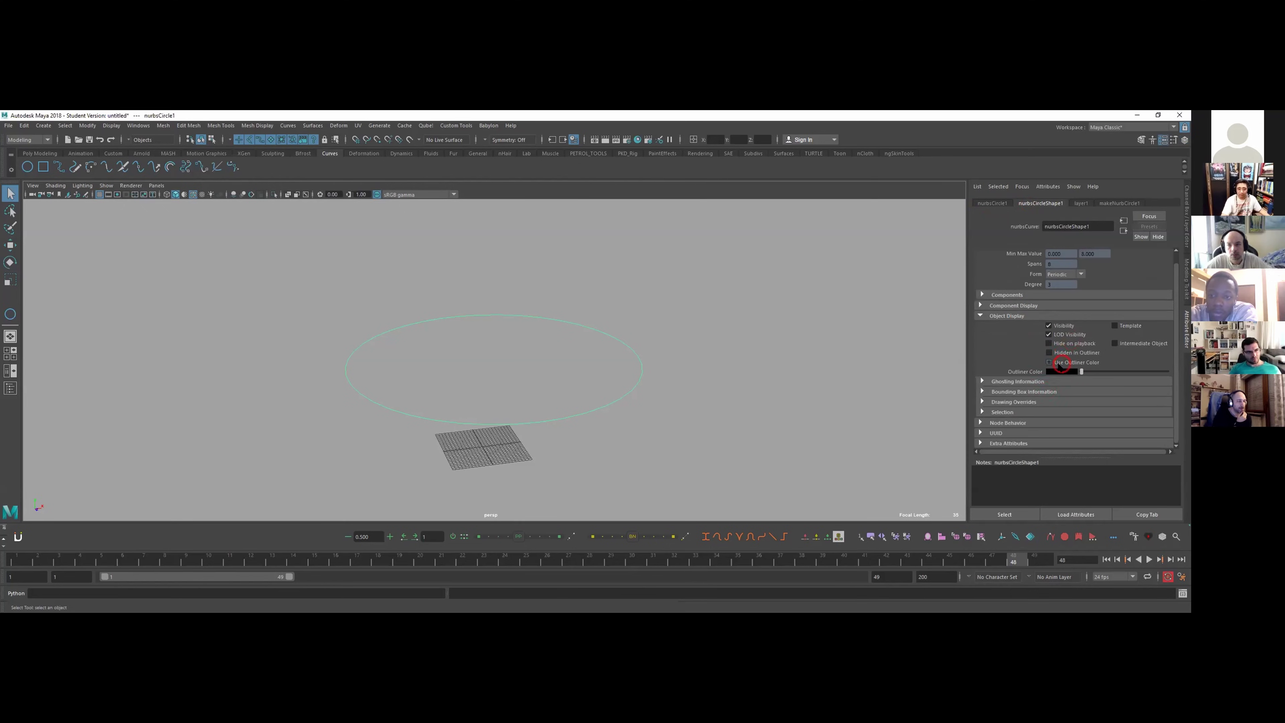
pyautogui.click(1013, 401)
pyautogui.scroll(-3, 1098, 372)
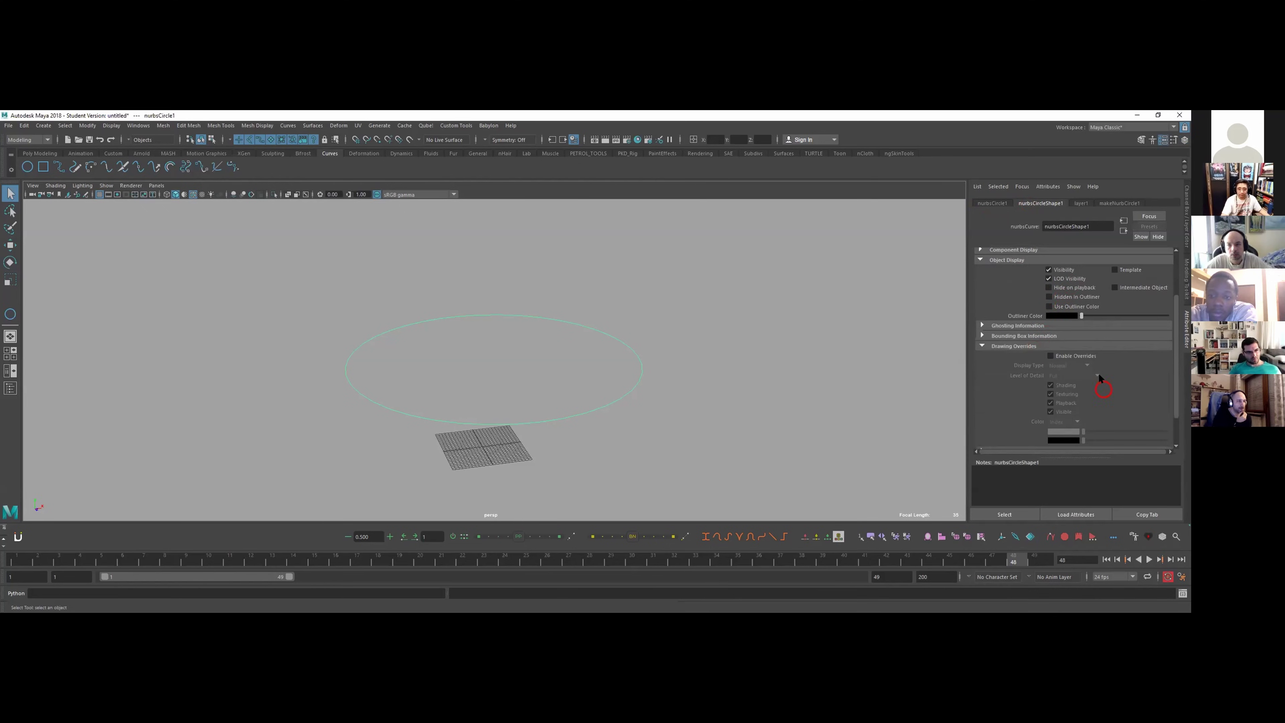
pyautogui.click(1087, 357)
pyautogui.scroll(-2, 1102, 378)
pyautogui.moveTo(1081, 392); pyautogui.dragTo(1119, 393)
pyautogui.click(814, 336)
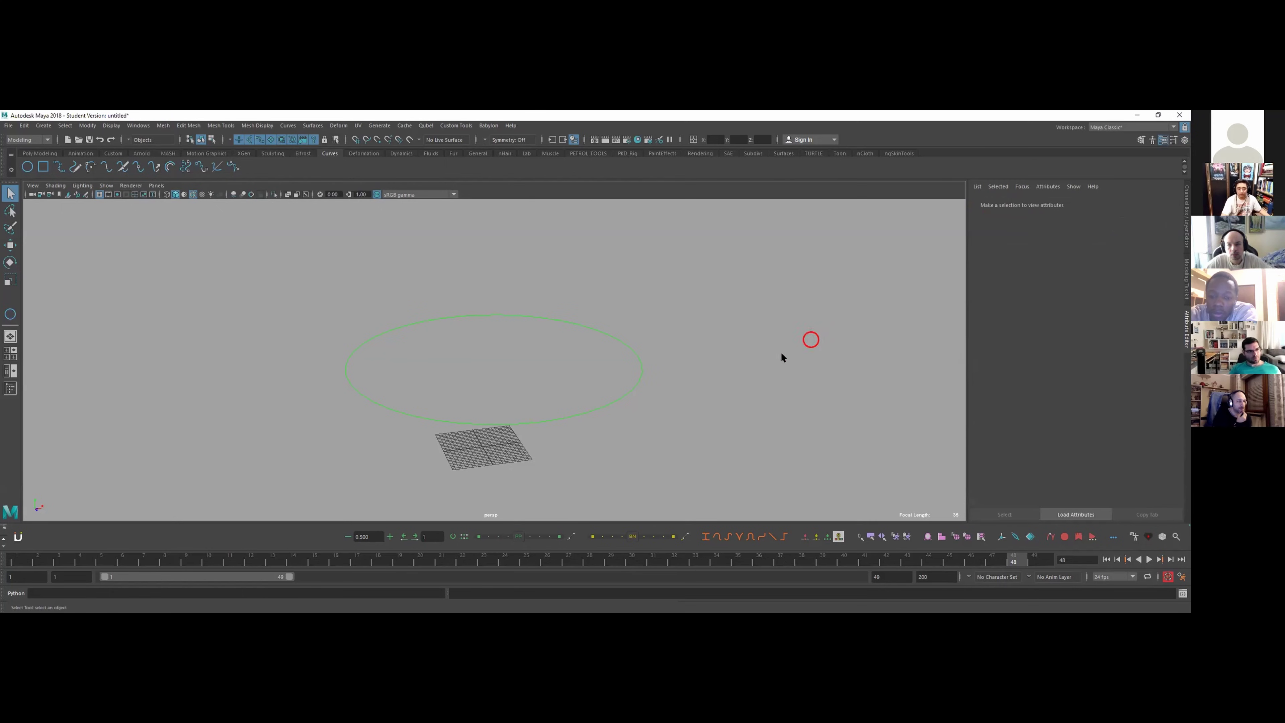
# - Return to the Channel Box and compare the circle's override colour with its display layer's colour, deselecting and reselecting the circle
pyautogui.click(487, 358)
pyautogui.hotkey('ctrl', 'a')
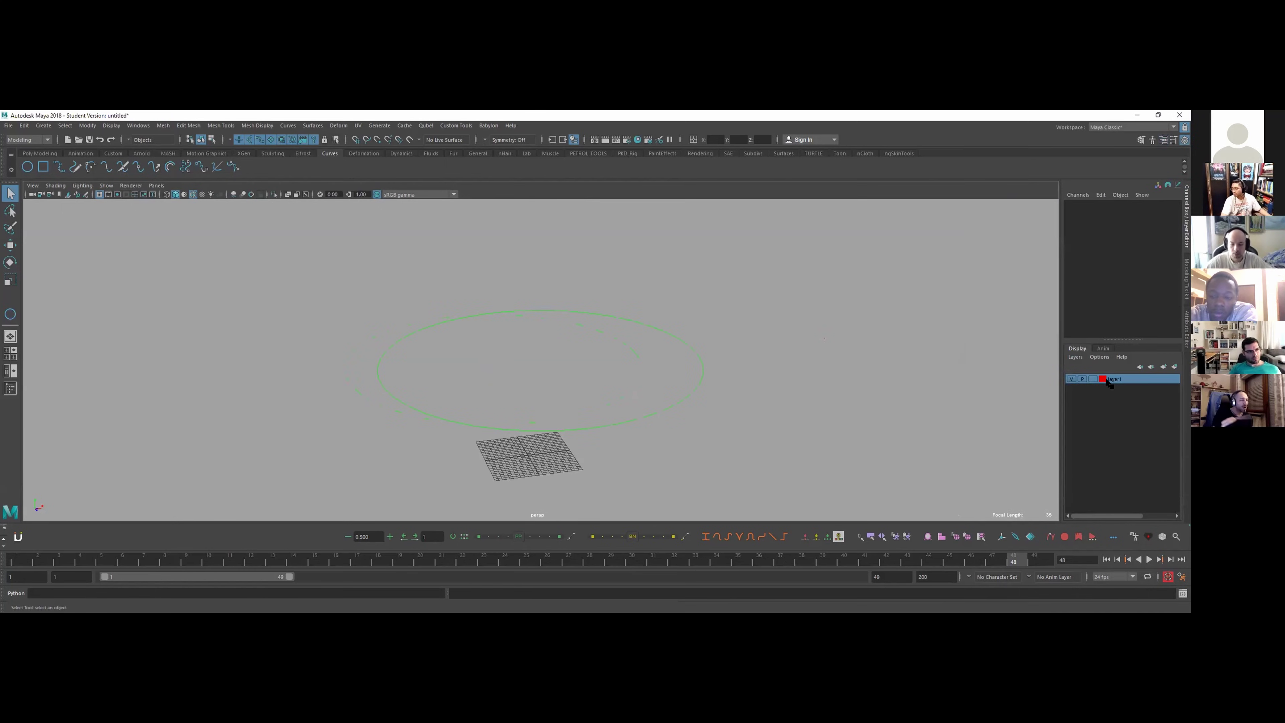
pyautogui.click(677, 372)
pyautogui.click(690, 370)
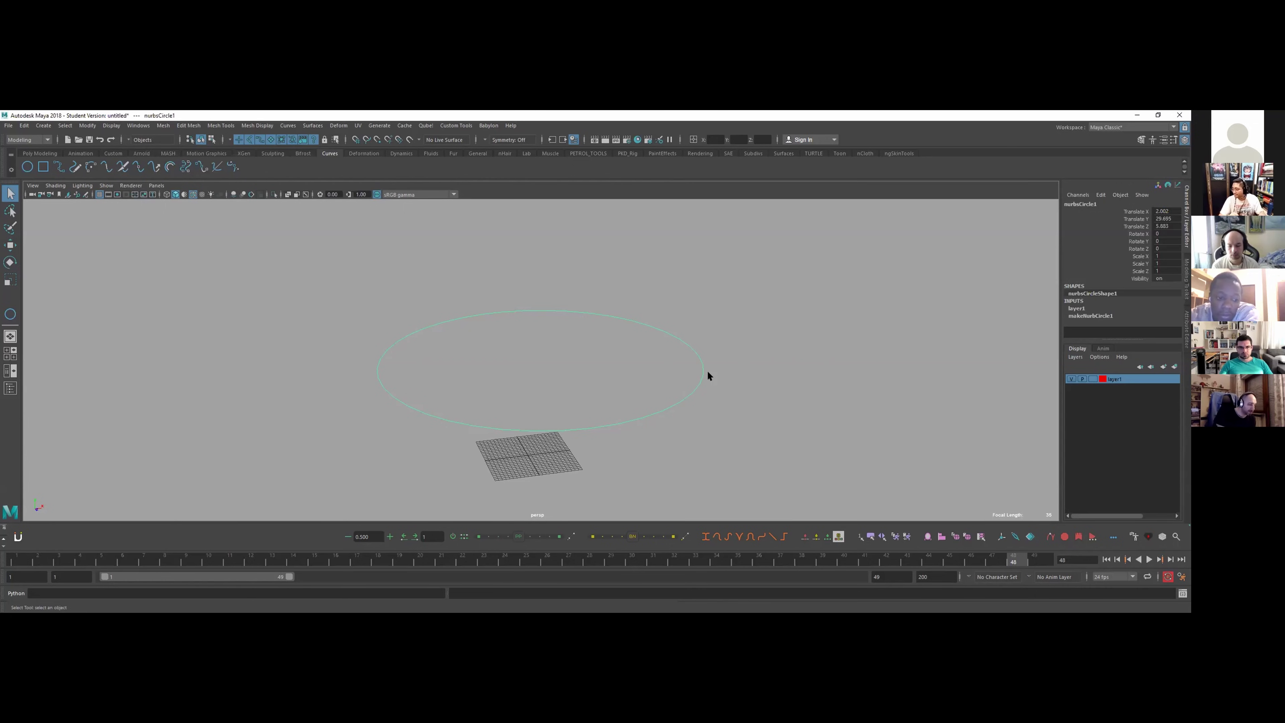
pyautogui.click(765, 334)
pyautogui.click(690, 353)
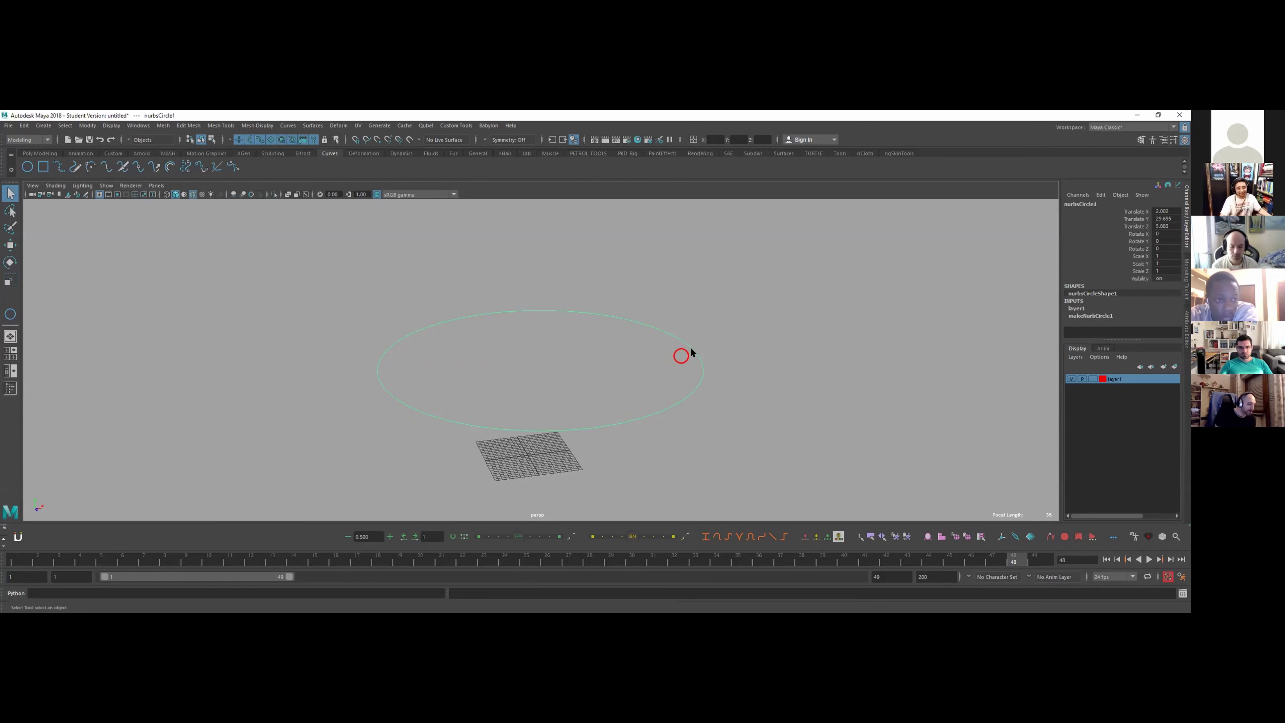
pyautogui.keyDown('alt'); pyautogui.moveTo(703, 351); pyautogui.dragTo(726, 342, button='middle'); pyautogui.keyUp('alt')
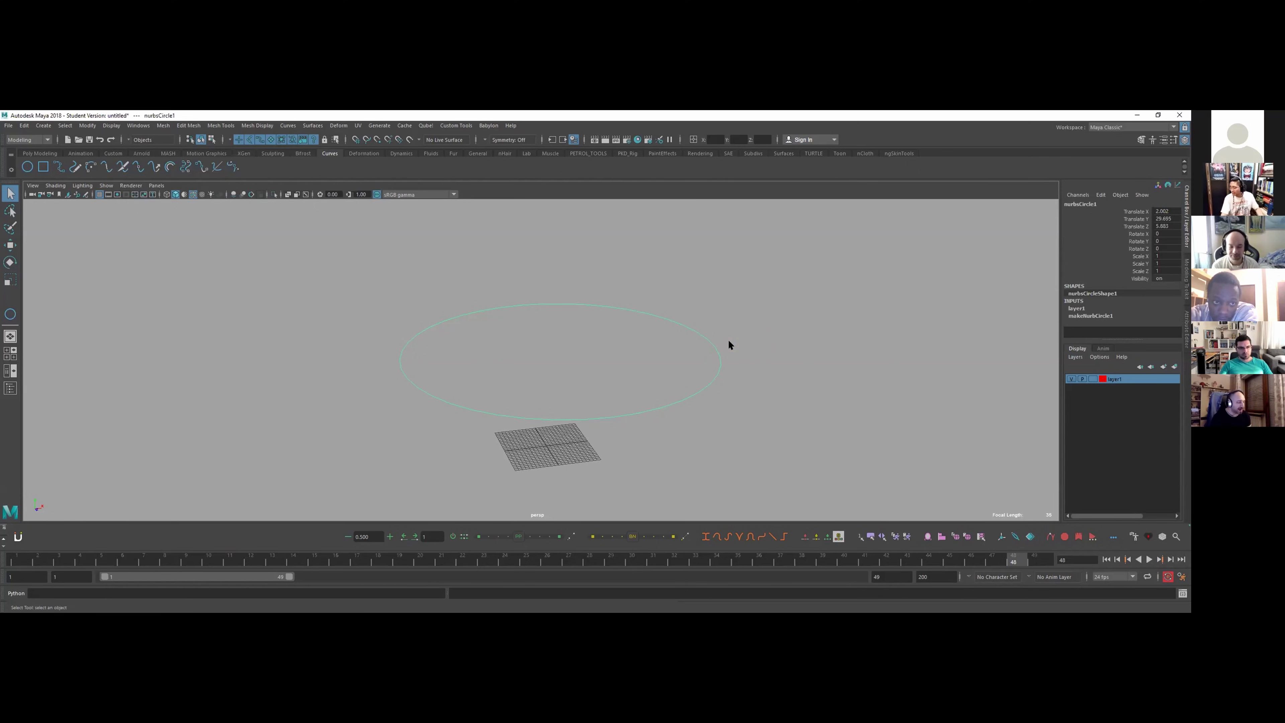
# - Delete the circle and its display layer from the scene
pyautogui.moveTo(685, 264); pyautogui.dragTo(660, 340)
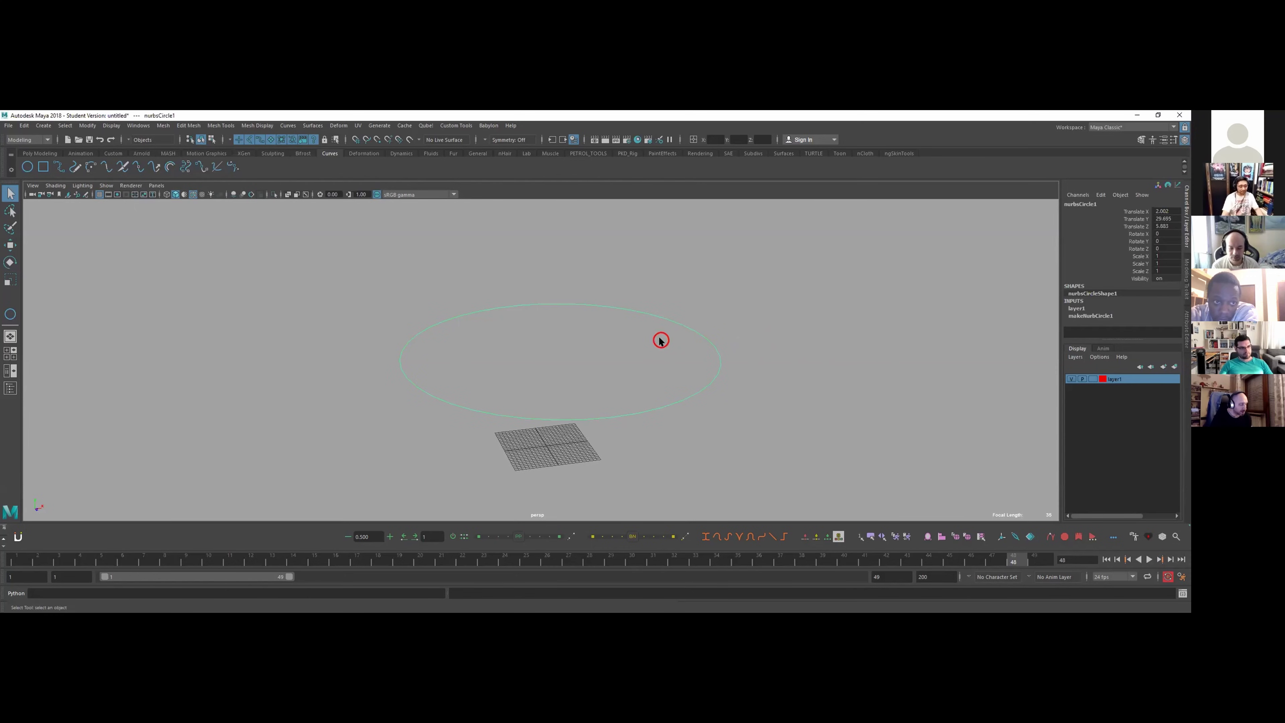
pyautogui.press('Delete')
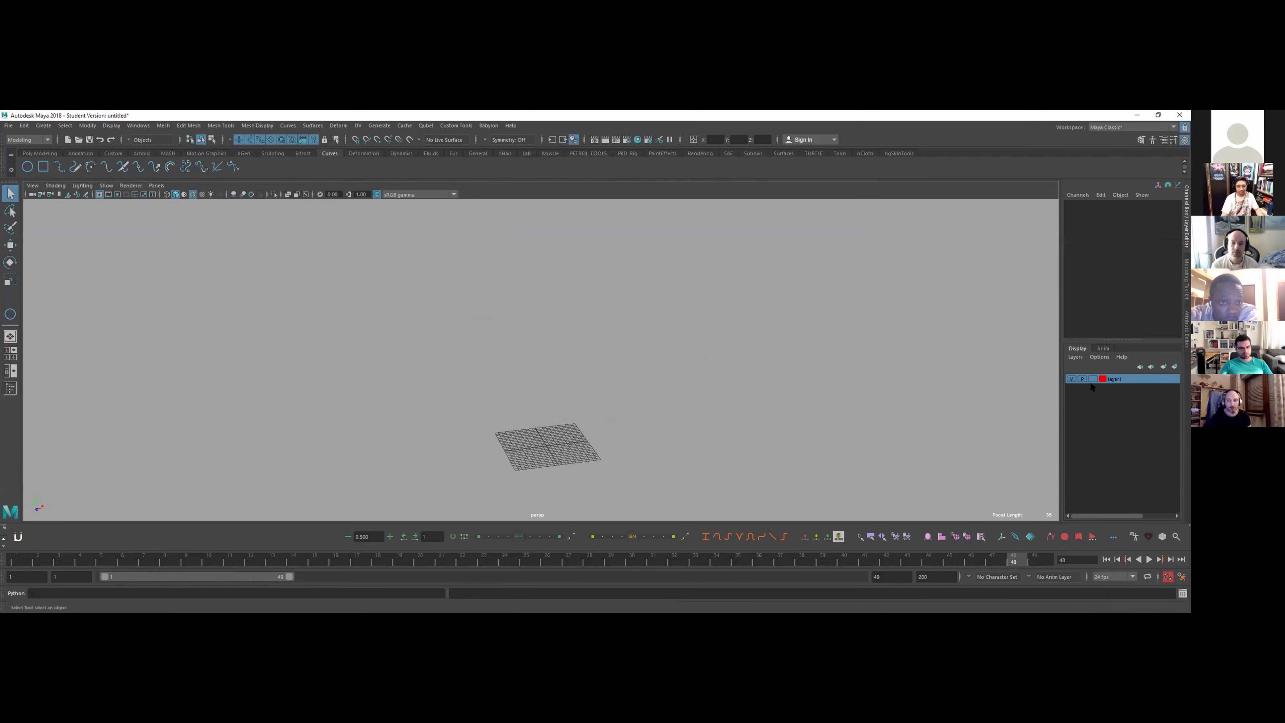
pyautogui.rightClick(1109, 380)
pyautogui.click(1115, 471)
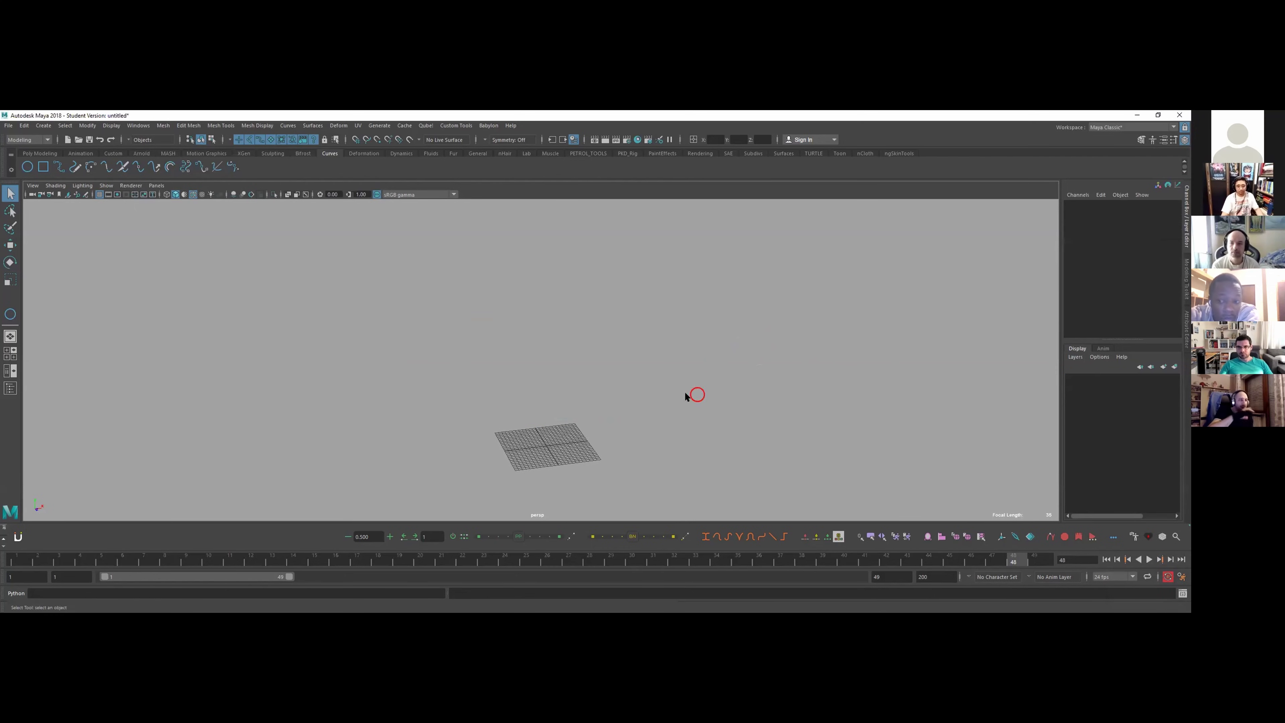
pyautogui.moveTo(673, 382)
pyautogui.keyDown('alt'); pyautogui.mouseDown()
pyautogui.moveTo(625, 358)
pyautogui.moveTo(663, 376)
pyautogui.mouseUp(); pyautogui.keyUp('alt')
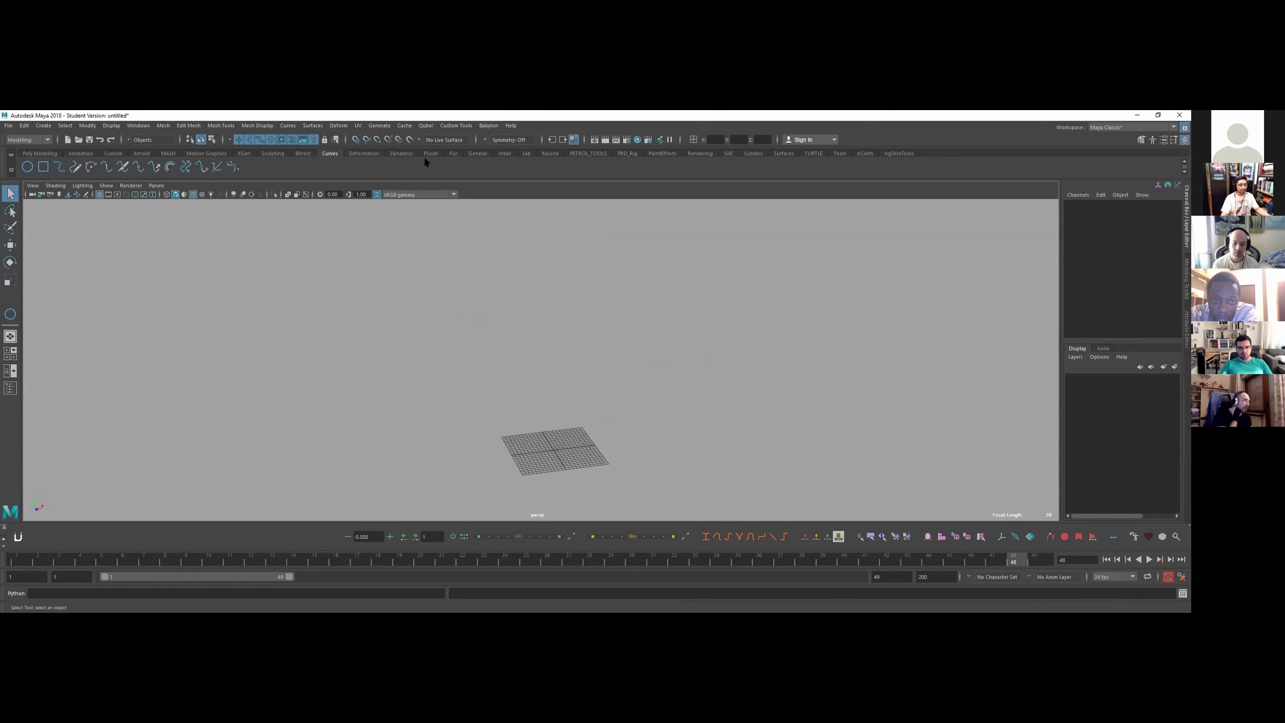
pyautogui.click(735, 159)
pyautogui.press('alt')
pyautogui.press('alt')
pyautogui.press('alt')
pyautogui.press('alt')
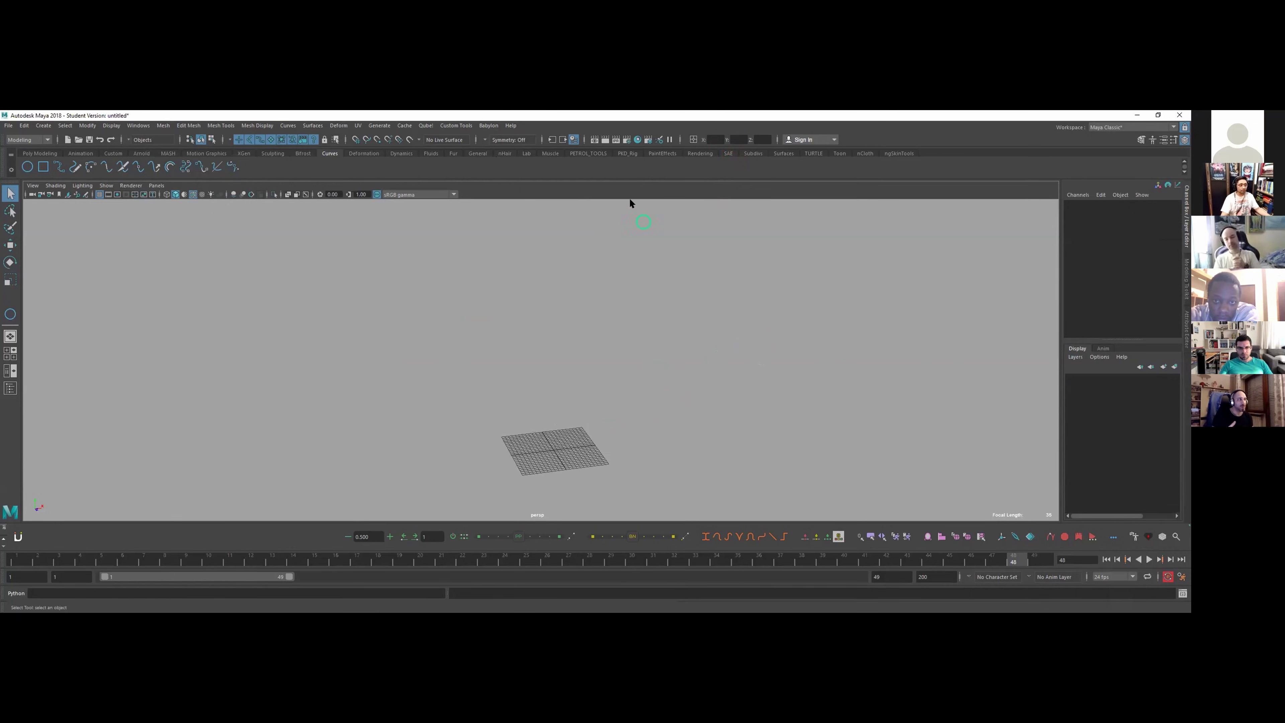
pyautogui.click(570, 422)
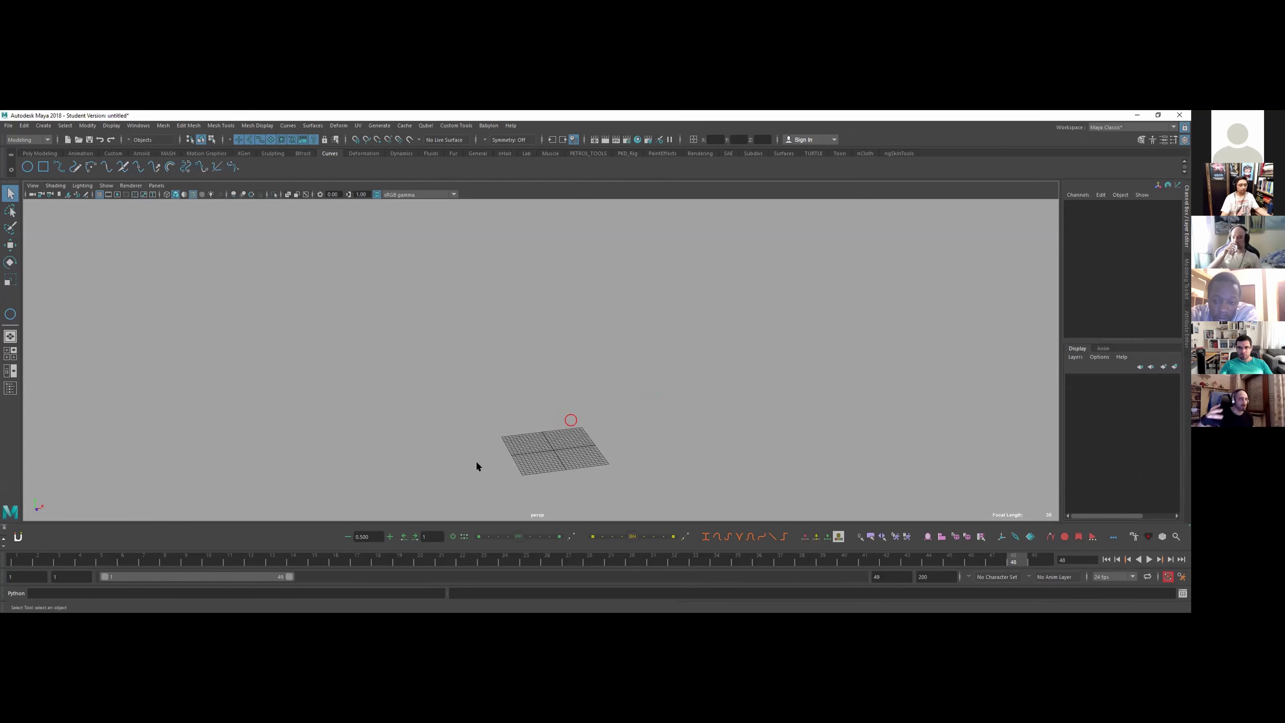
pyautogui.click(479, 462)
pyautogui.click(516, 431)
pyautogui.press('alt')
pyautogui.press('alt')
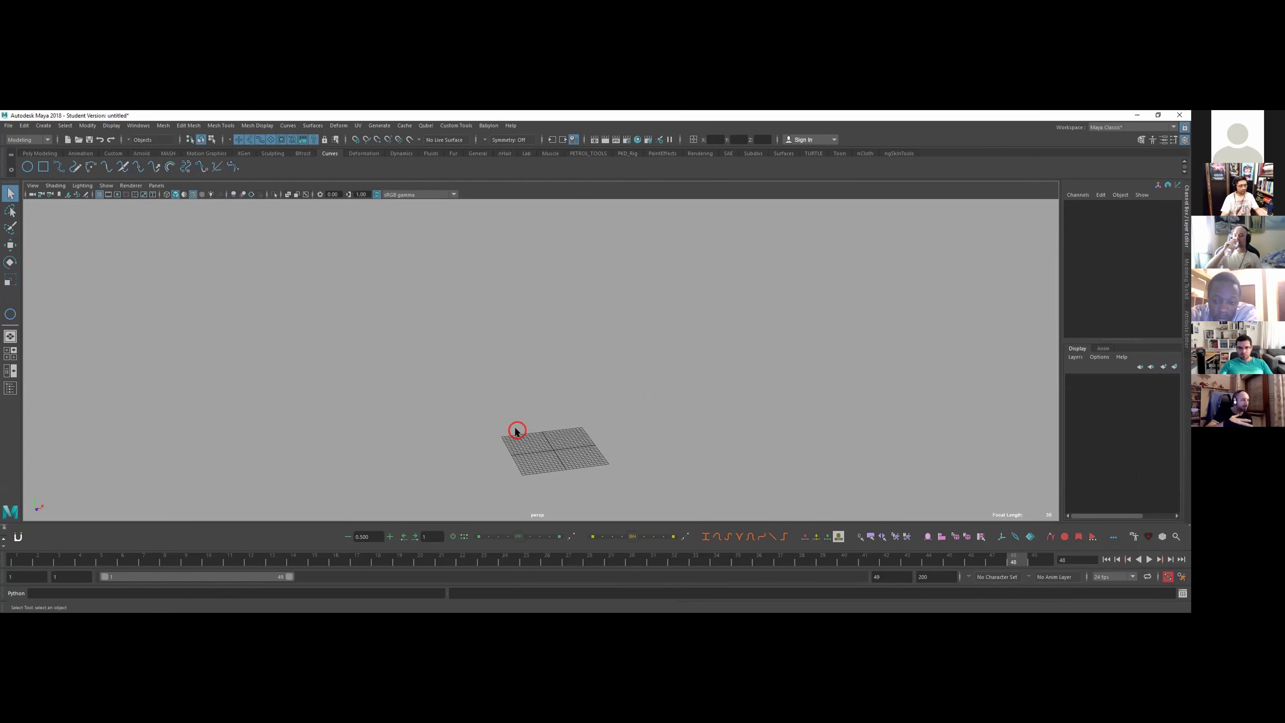
pyautogui.hotkey('alt', 'Tab')
pyautogui.click(410, 254)
pyautogui.click(425, 184)
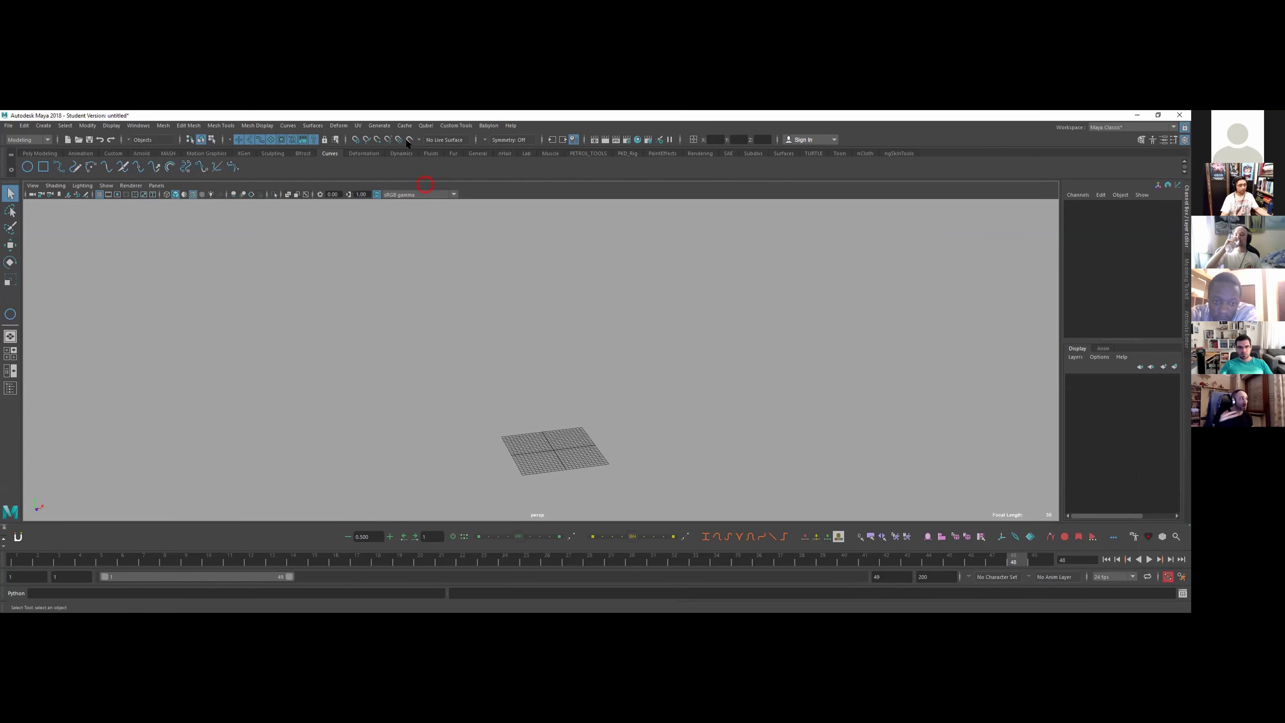
pyautogui.click(381, 126)
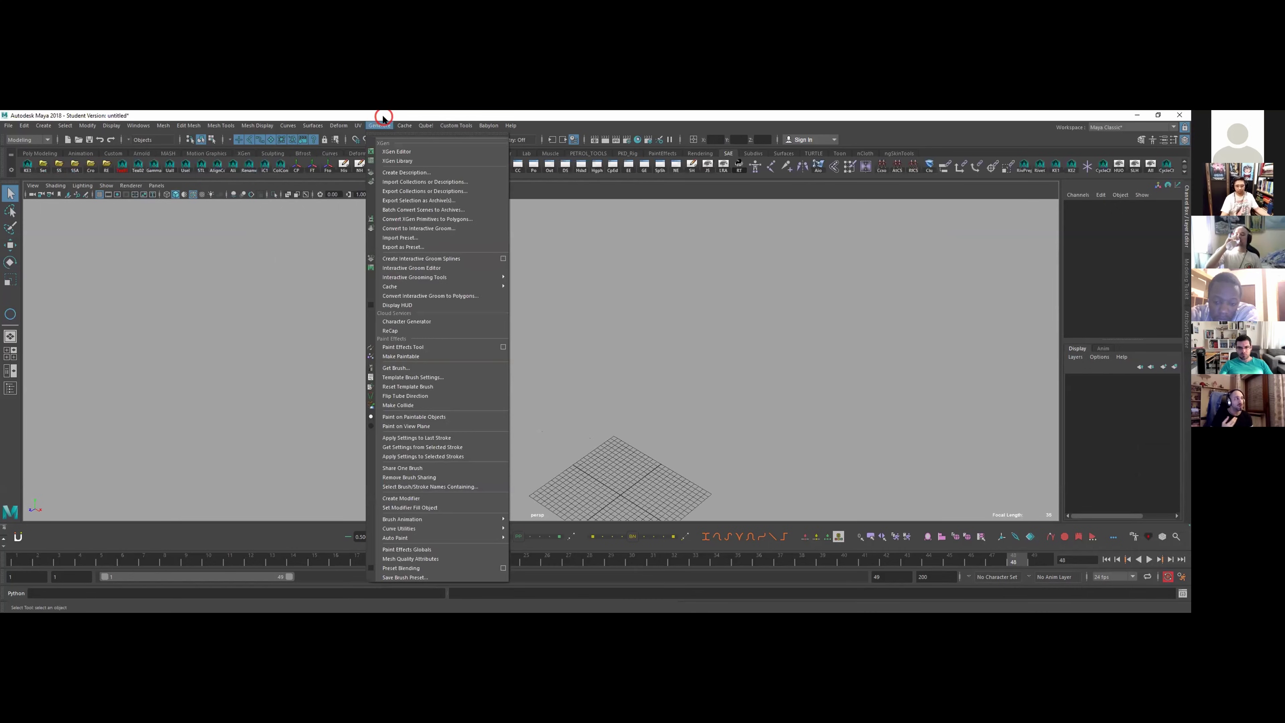
pyautogui.click(591, 289)
pyautogui.keyDown('alt'); pyautogui.click(599, 389); pyautogui.keyUp('alt')
pyautogui.keyDown('alt'); pyautogui.moveTo(617, 394); pyautogui.dragTo(585, 275); pyautogui.keyUp('alt')
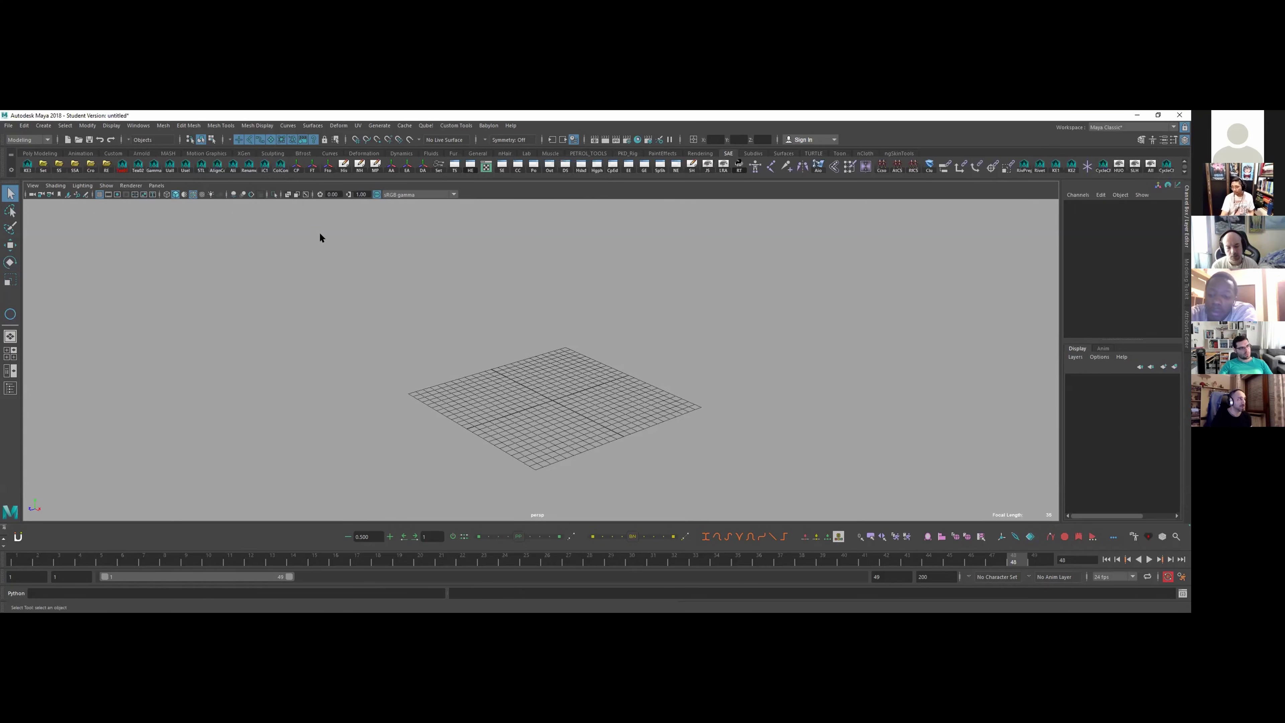
pyautogui.click(182, 220)
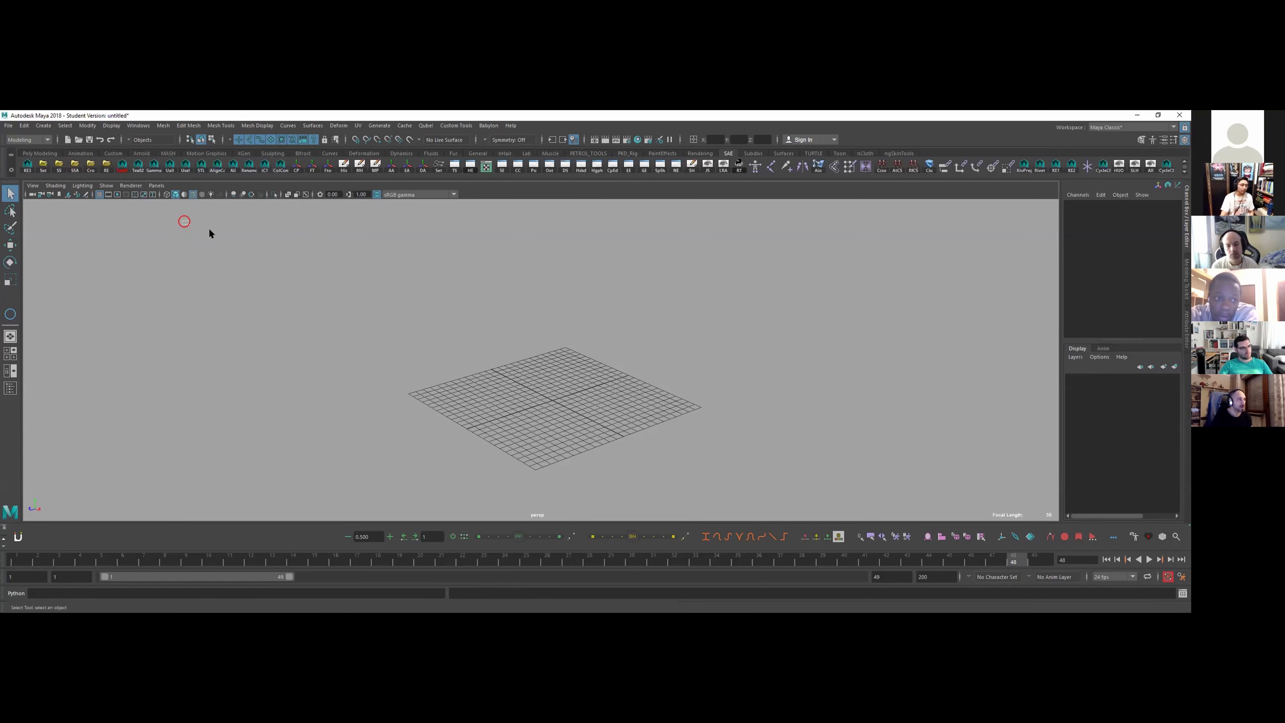
# - Open the Shelf Editor from the shelf options, then return to the main window and examine the current shelf's tools
pyautogui.click(217, 234)
pyautogui.click(33, 182)
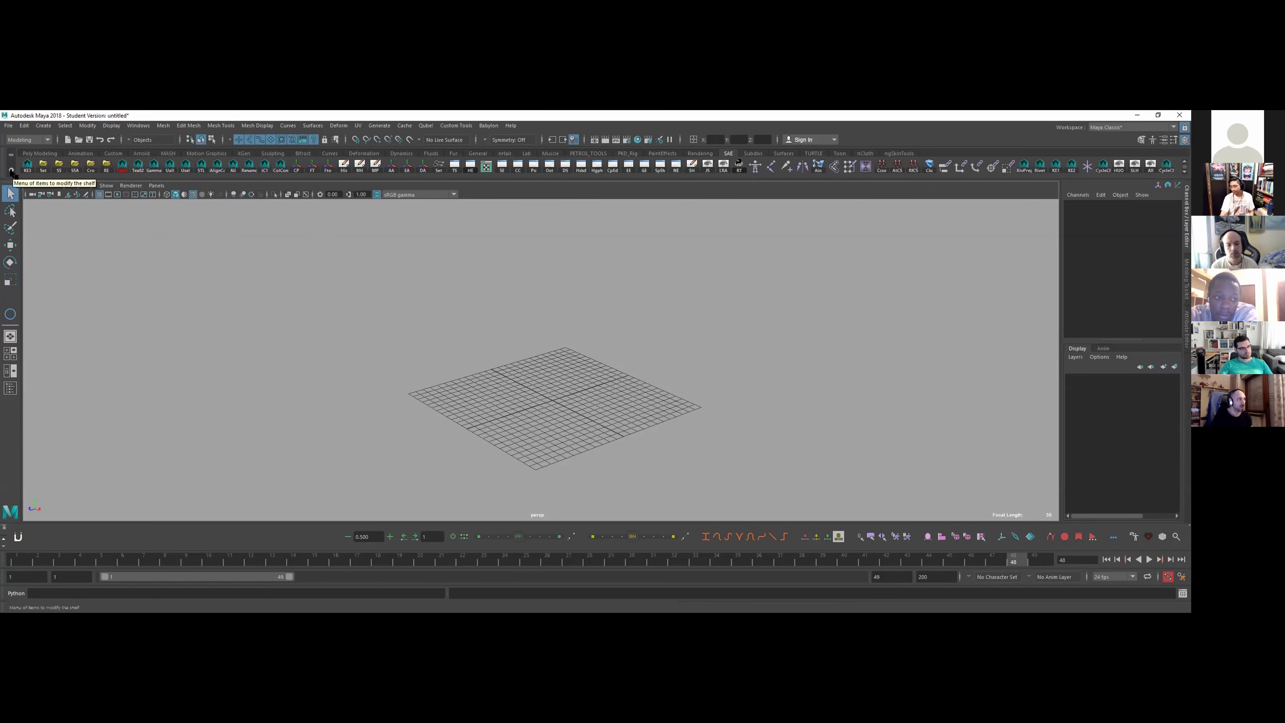
pyautogui.click(11, 171)
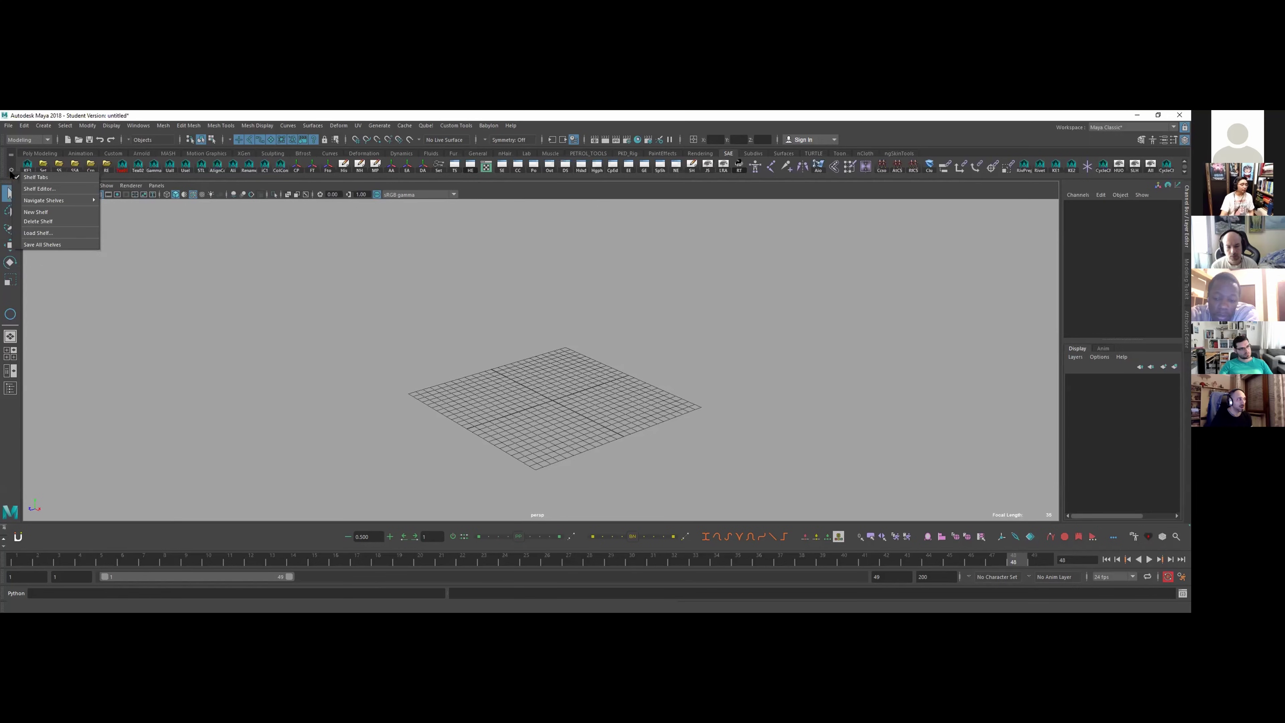
pyautogui.click(61, 187)
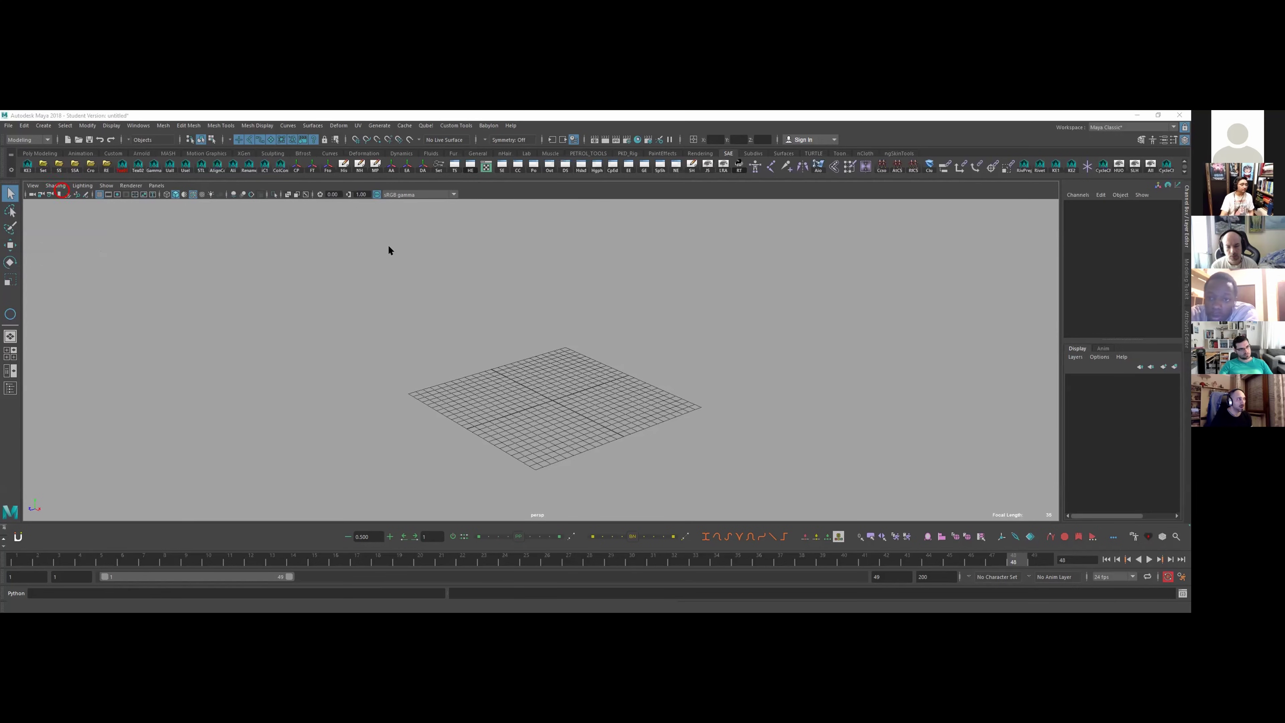
pyautogui.moveTo(544, 167); pyautogui.dragTo(693, 172)
pyautogui.click(665, 282)
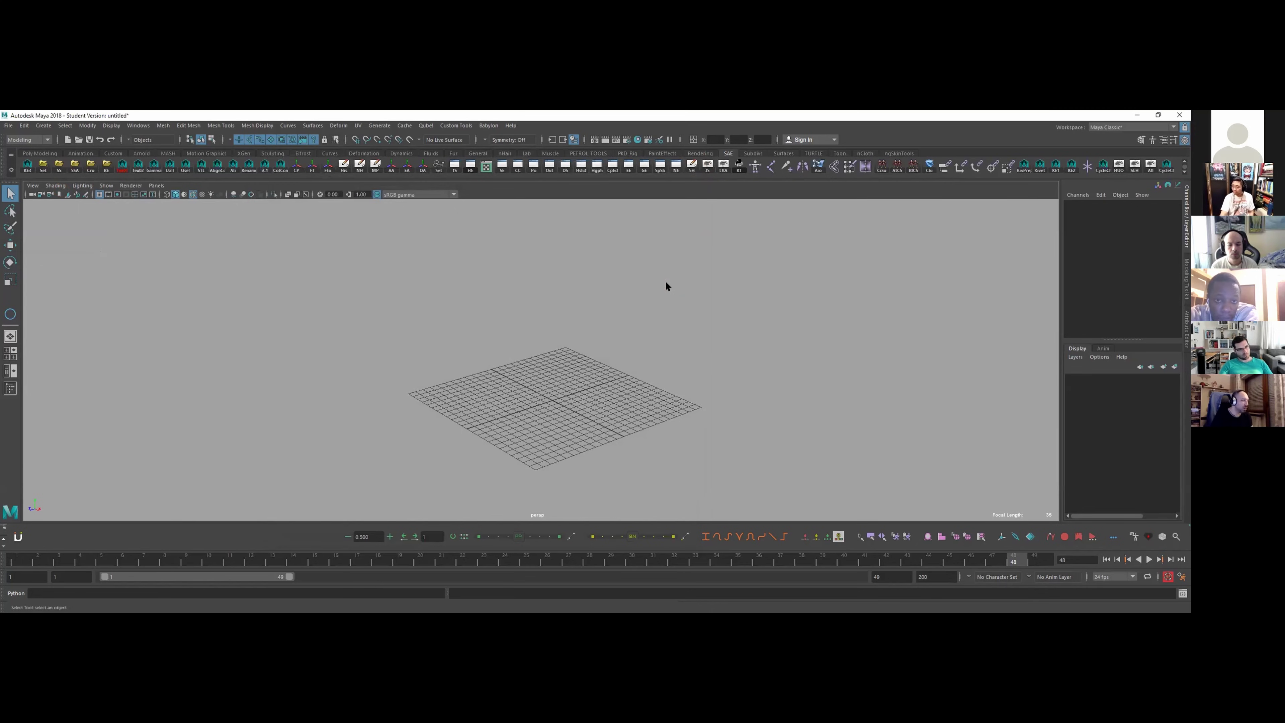
pyautogui.hotkey('alt', 'Tab')
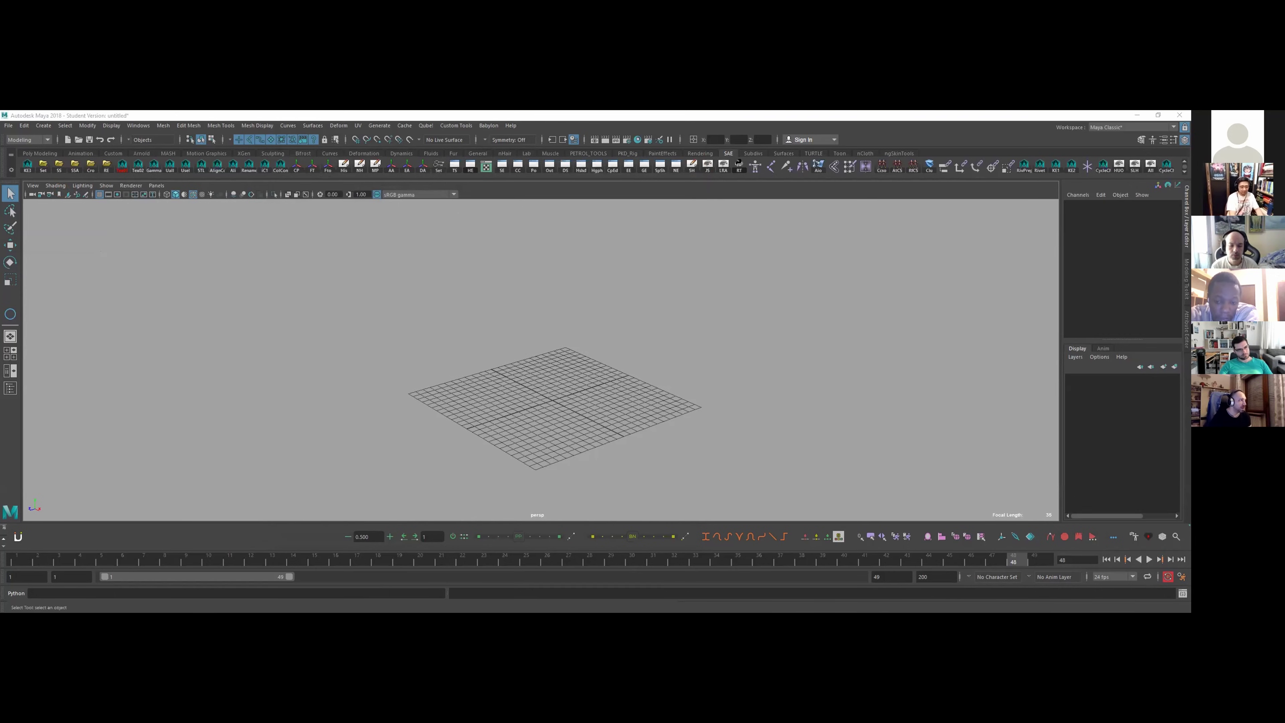
pyautogui.write('-------------------------------')
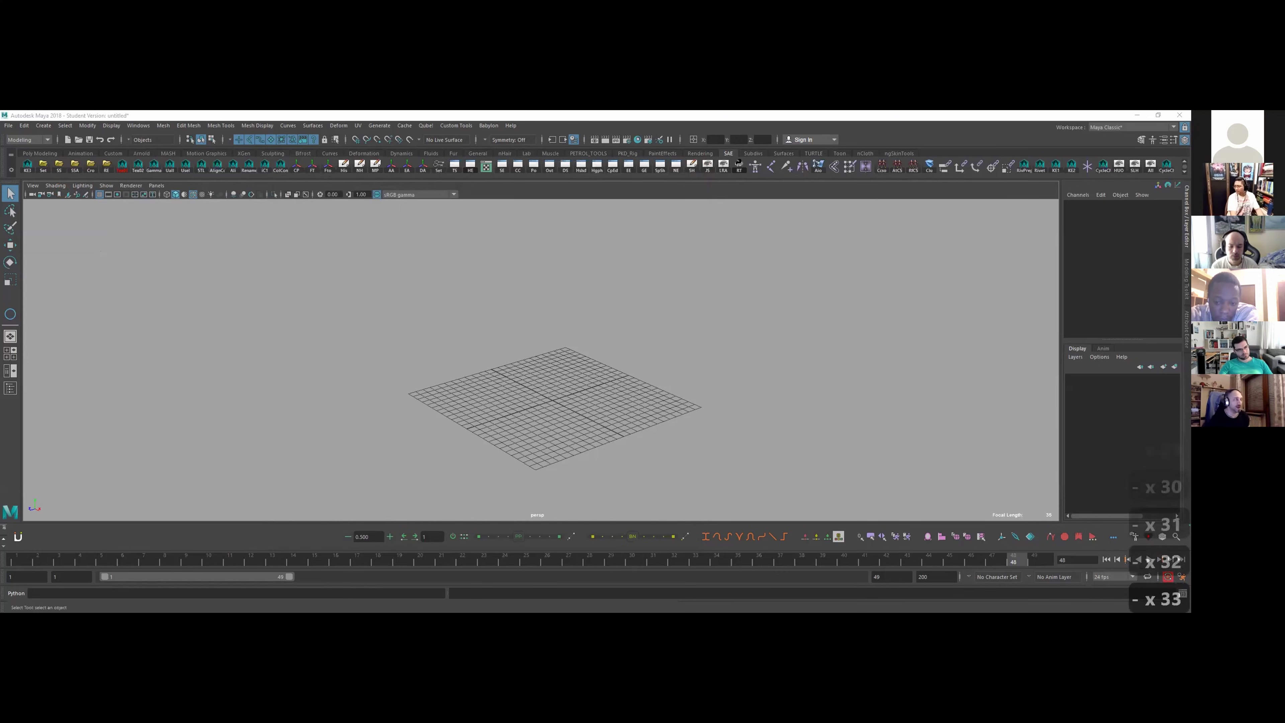
pyautogui.press('Return')
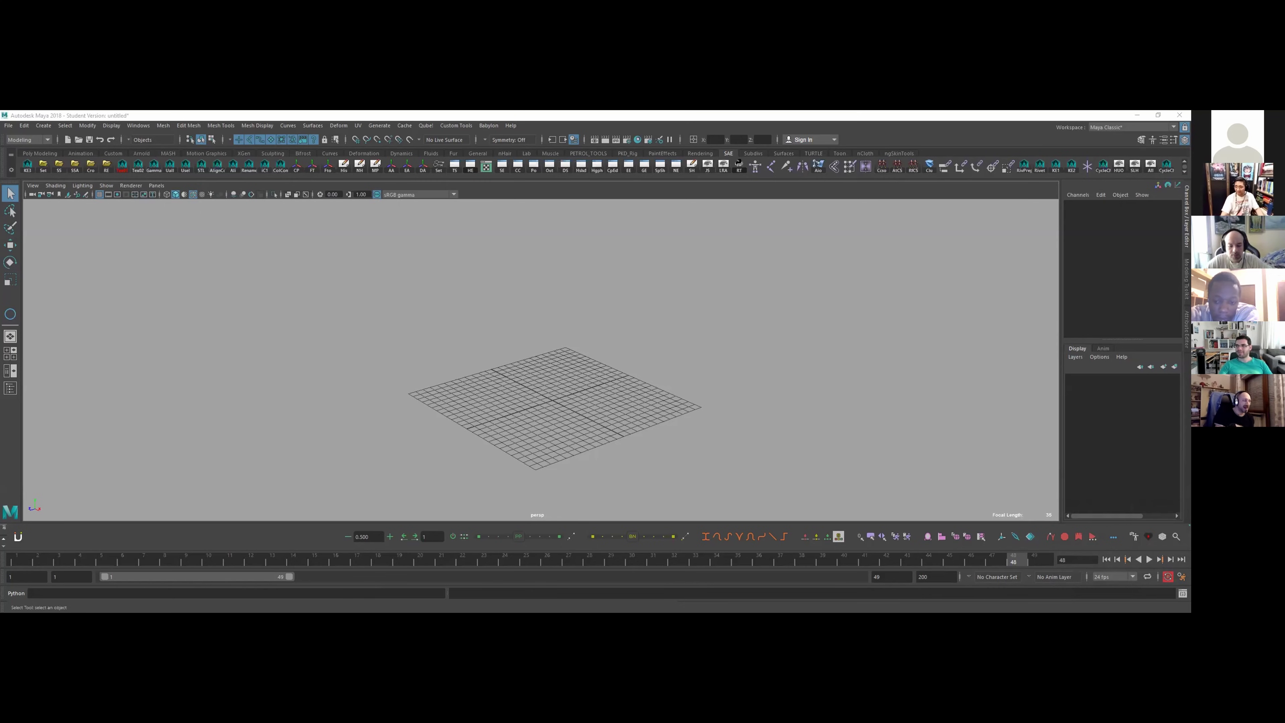
pyautogui.hotkey('alt', 'Tab')
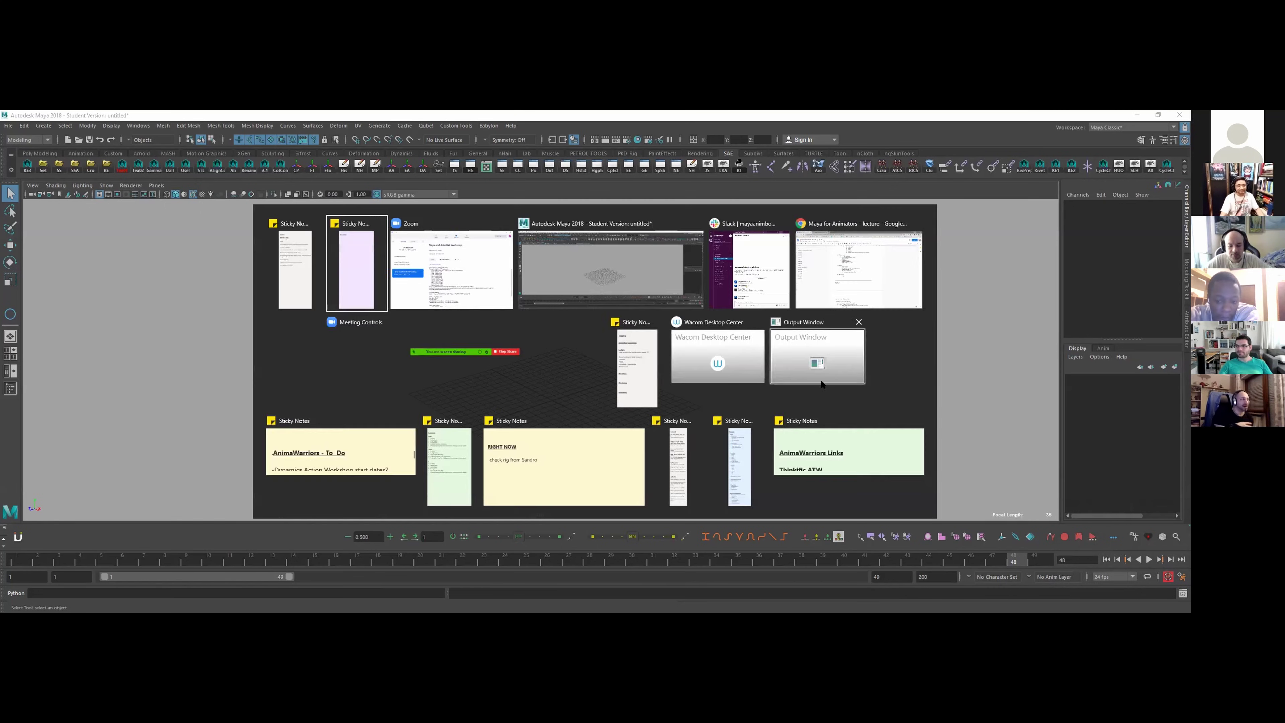